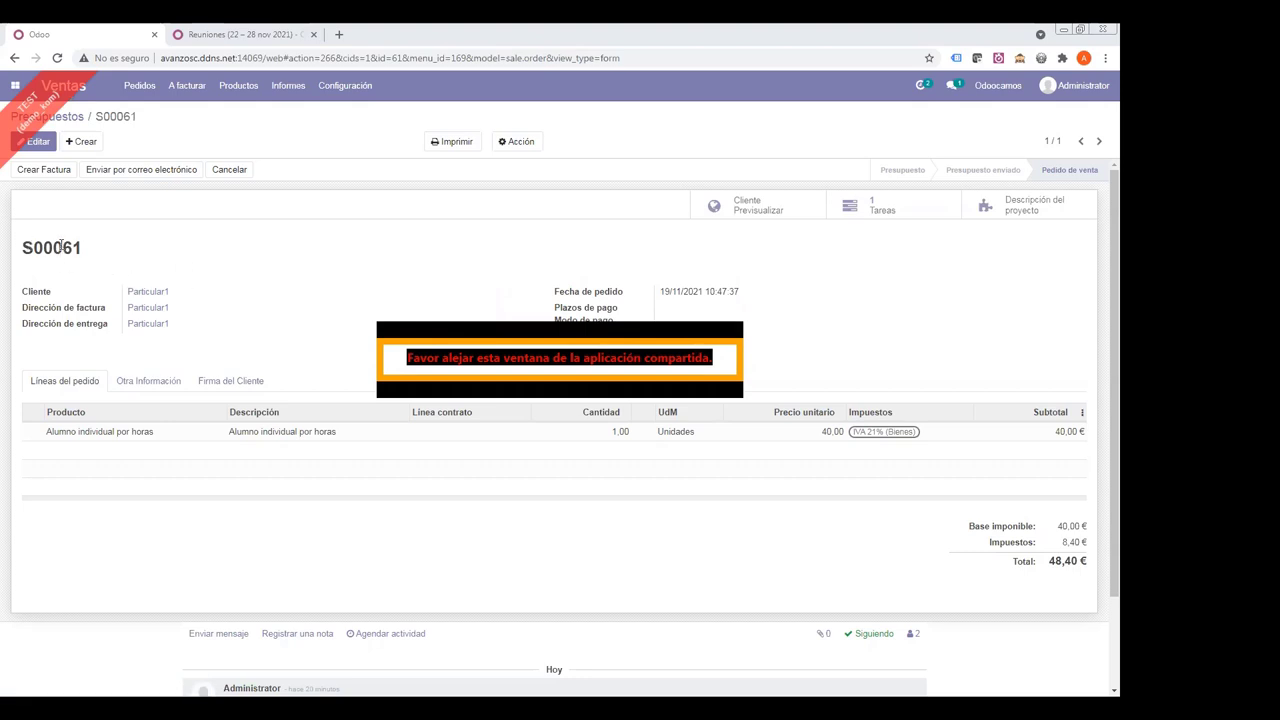
- Open the Alumno individual por horas task generated by sale order S00061
left_click_drag(34, 247, 85, 248)
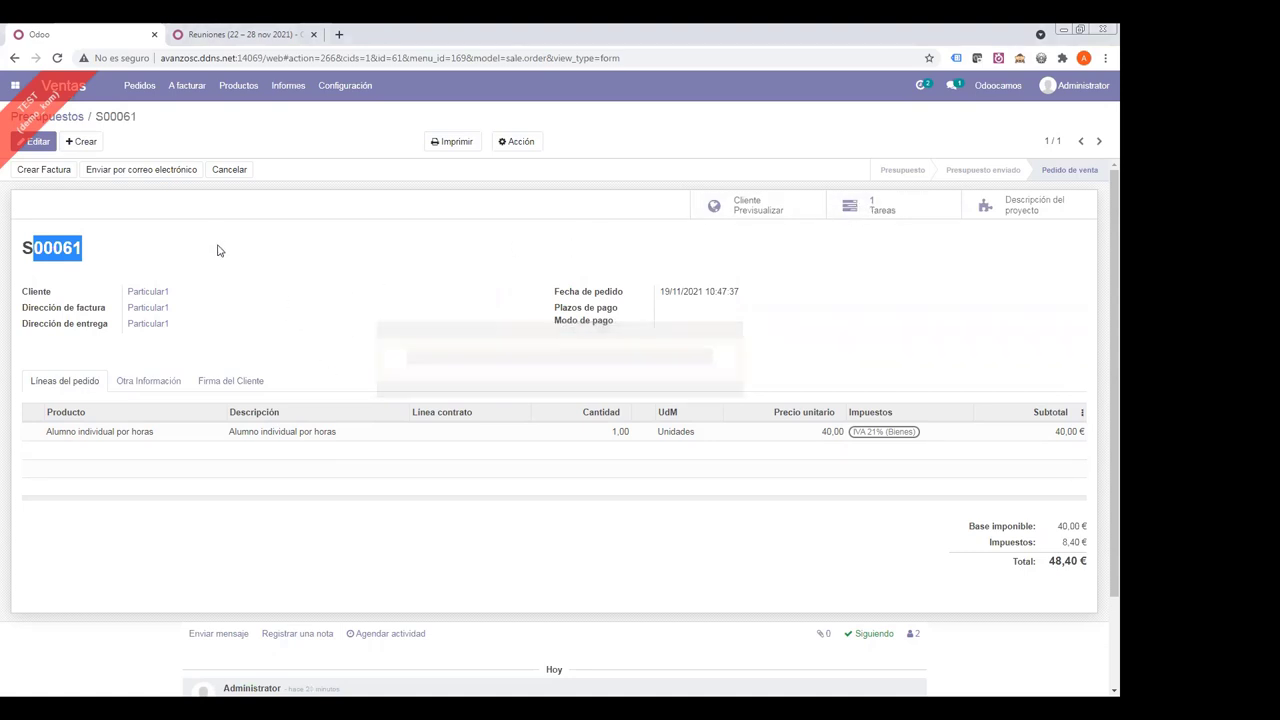
left_click(866, 211)
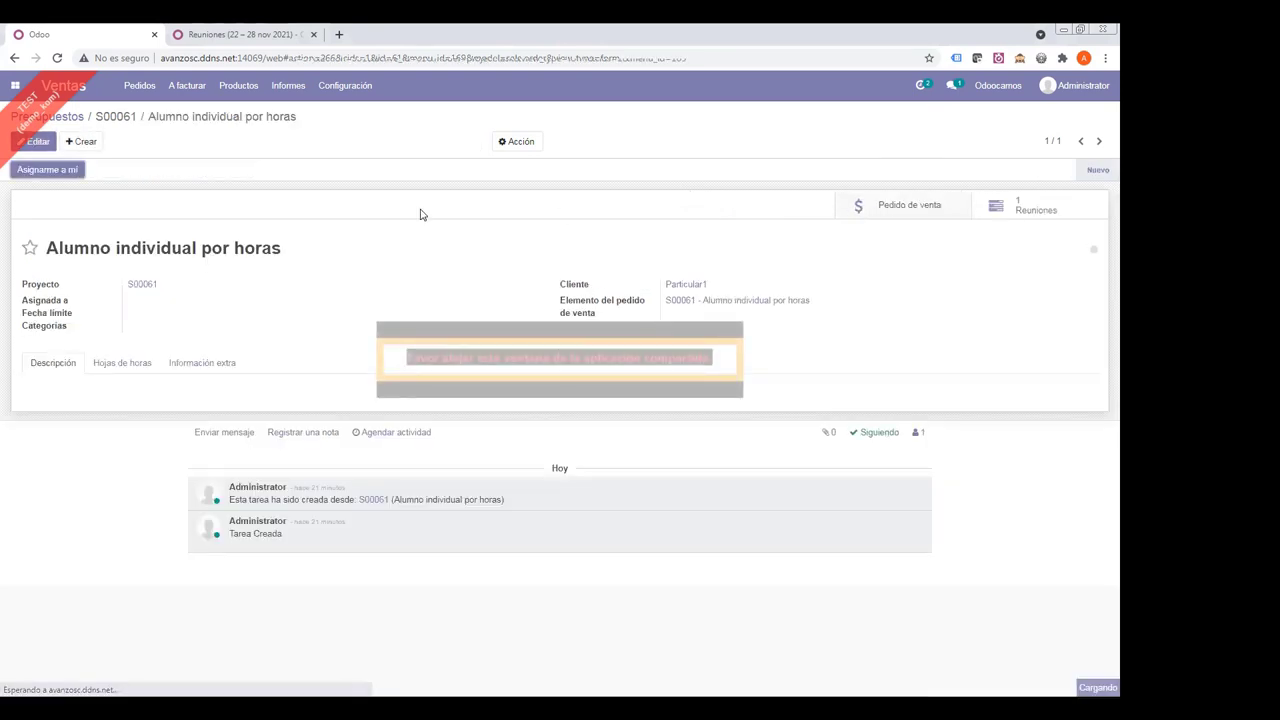
left_click_drag(75, 248, 289, 245)
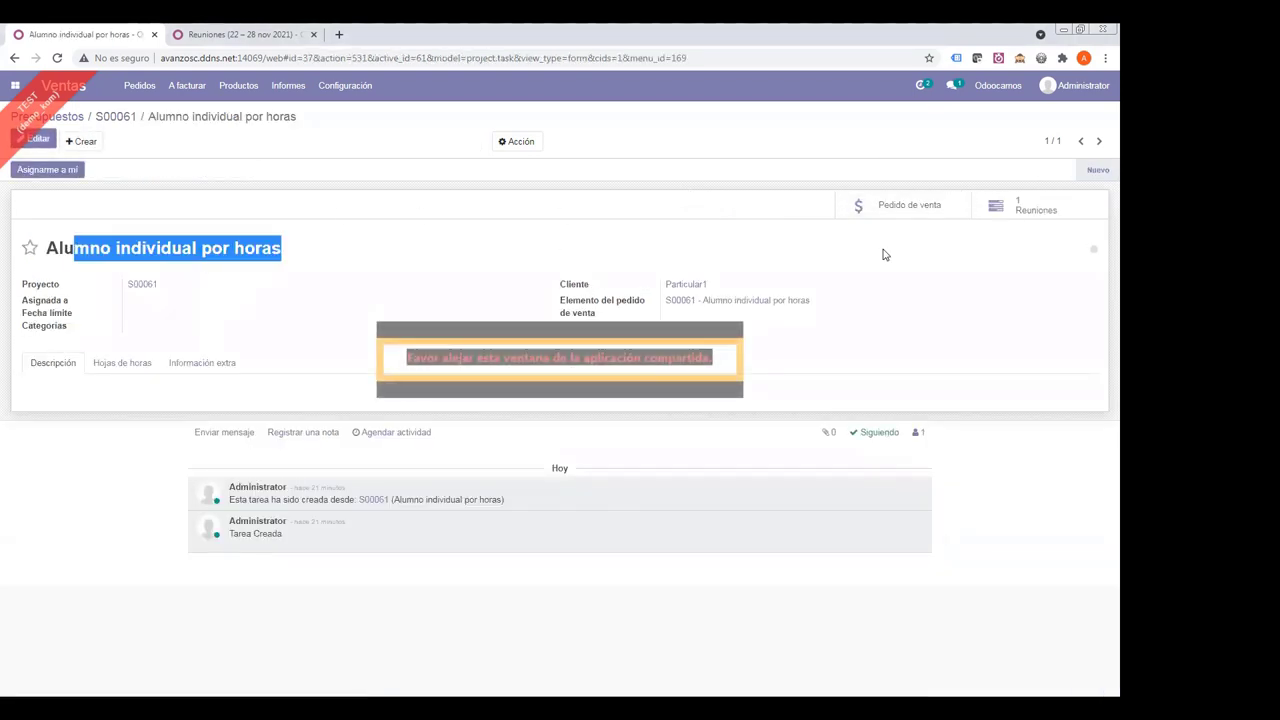
- Open the task's meeting and check its responsible person on the Misc tab
left_click(1007, 210)
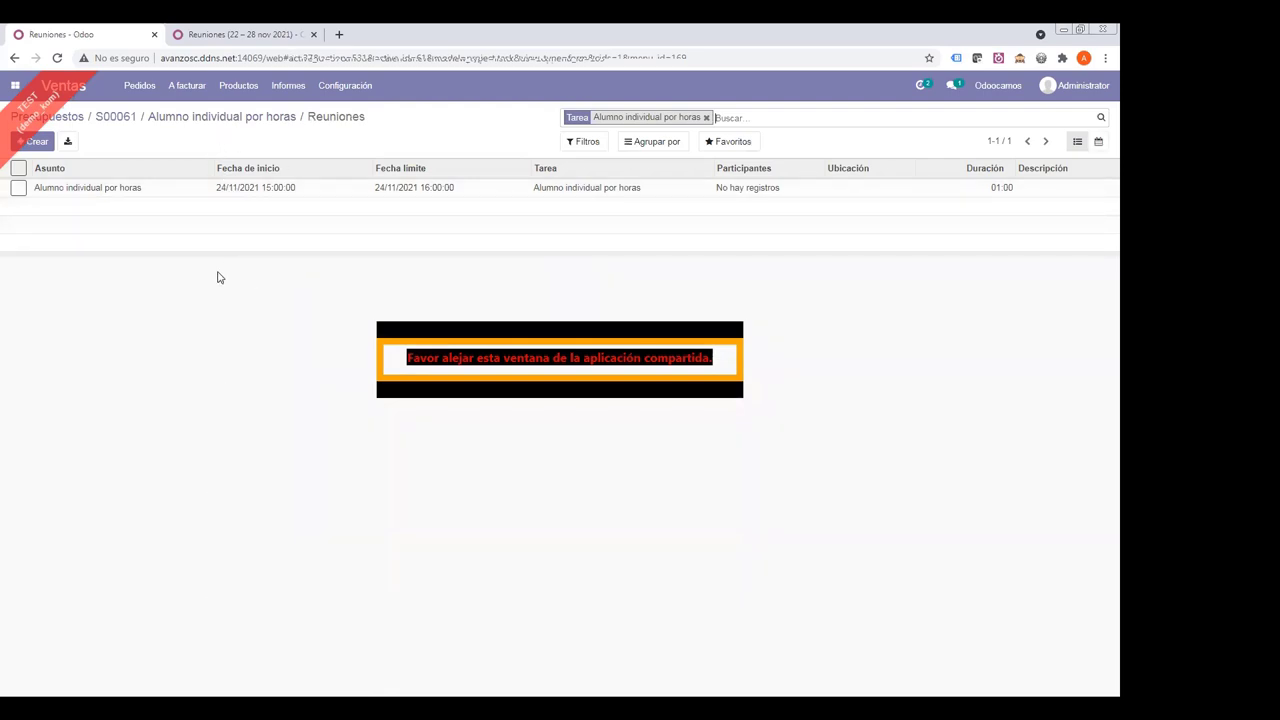
left_click(233, 191)
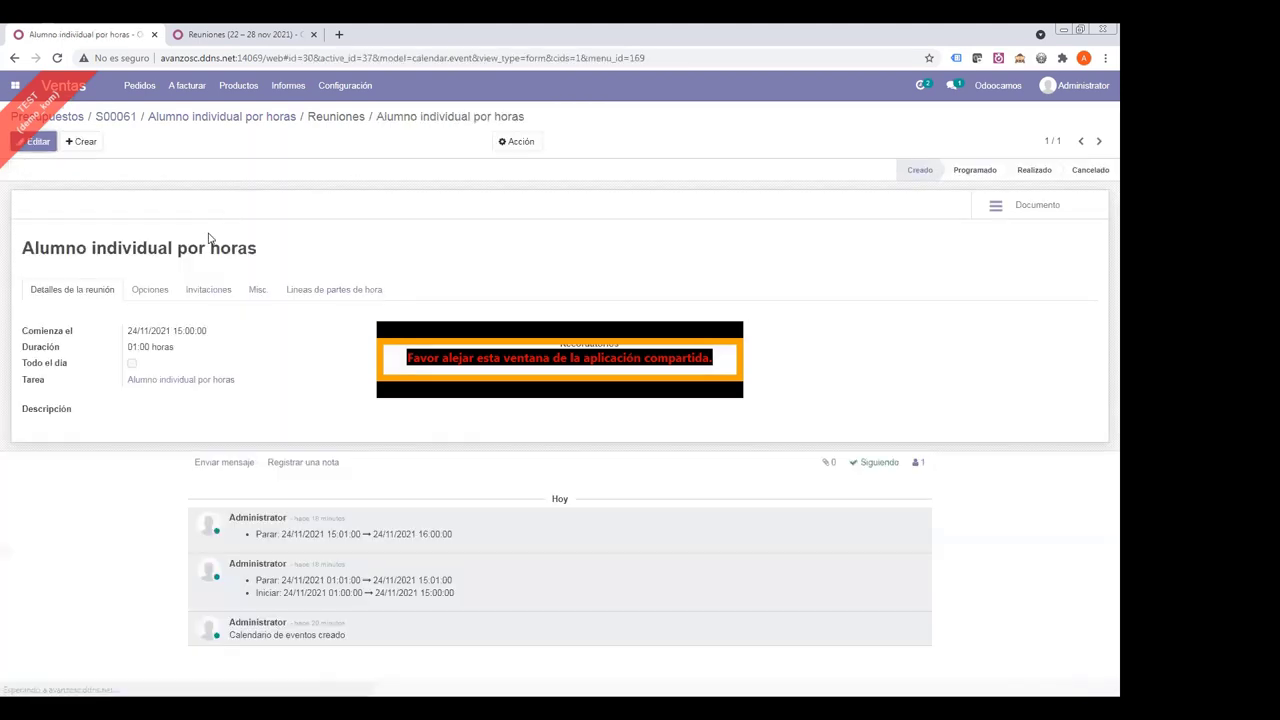
left_click(257, 289)
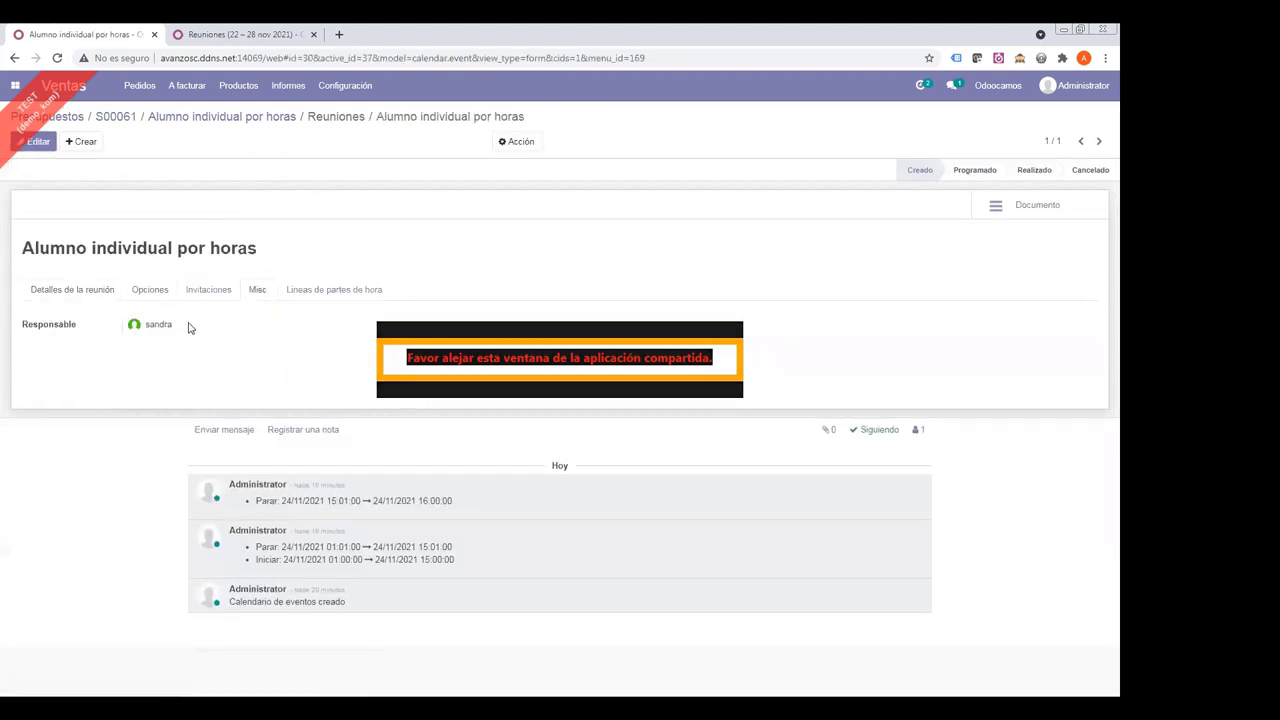
left_click_drag(191, 326, 145, 333)
left_click(186, 328)
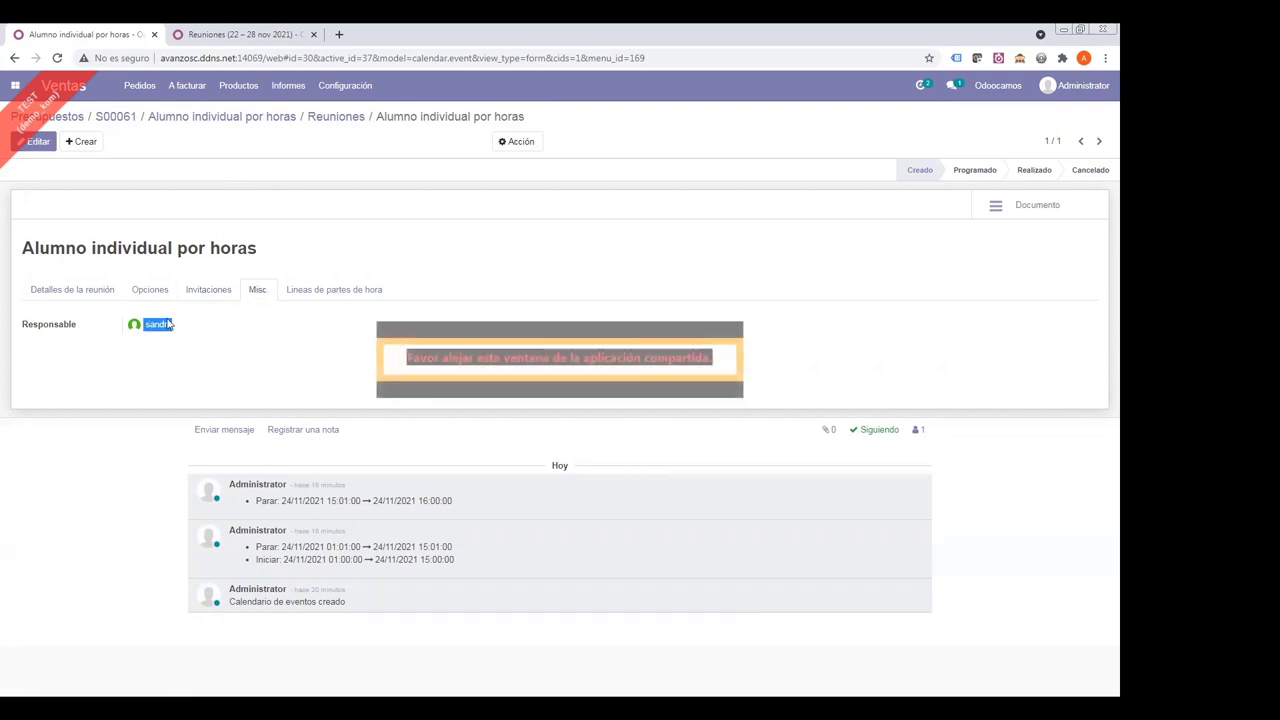
- Review the meeting's 24/11/2021 15:00:00 start and 1:00 hour duration, then return to the meetings list
left_click(87, 290)
left_click_drag(128, 330, 213, 352)
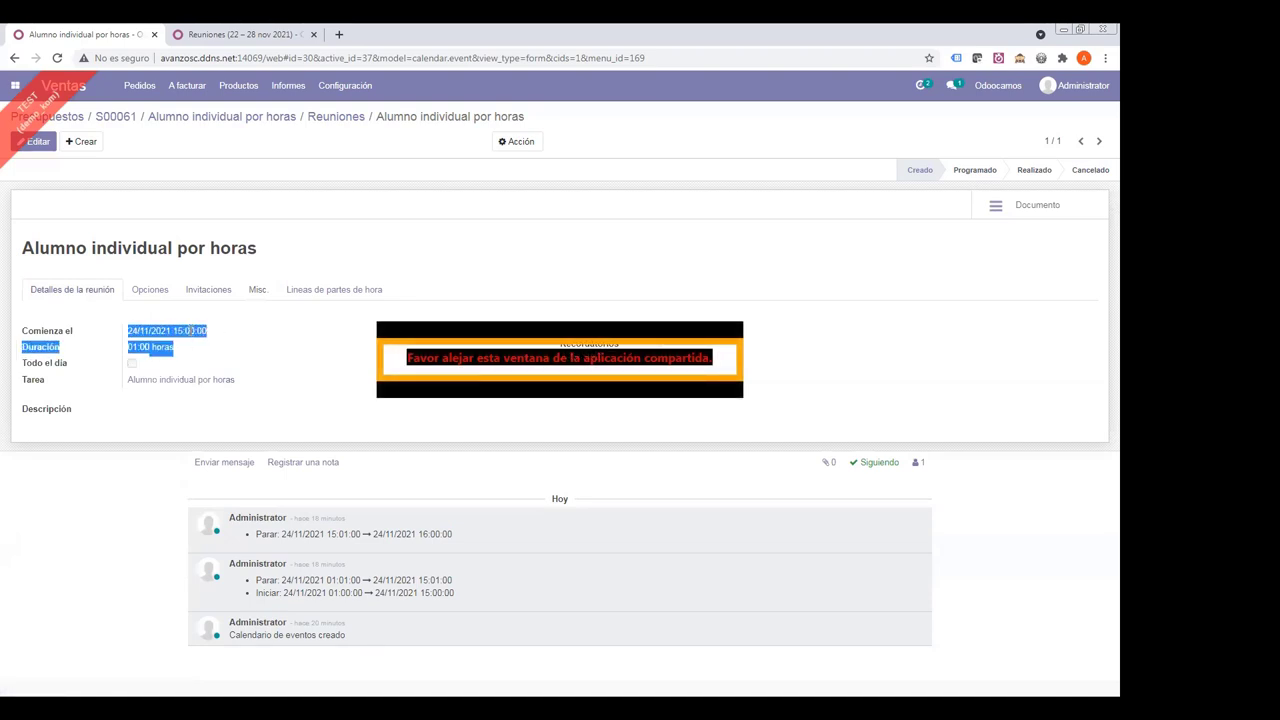
left_click_drag(130, 330, 217, 337)
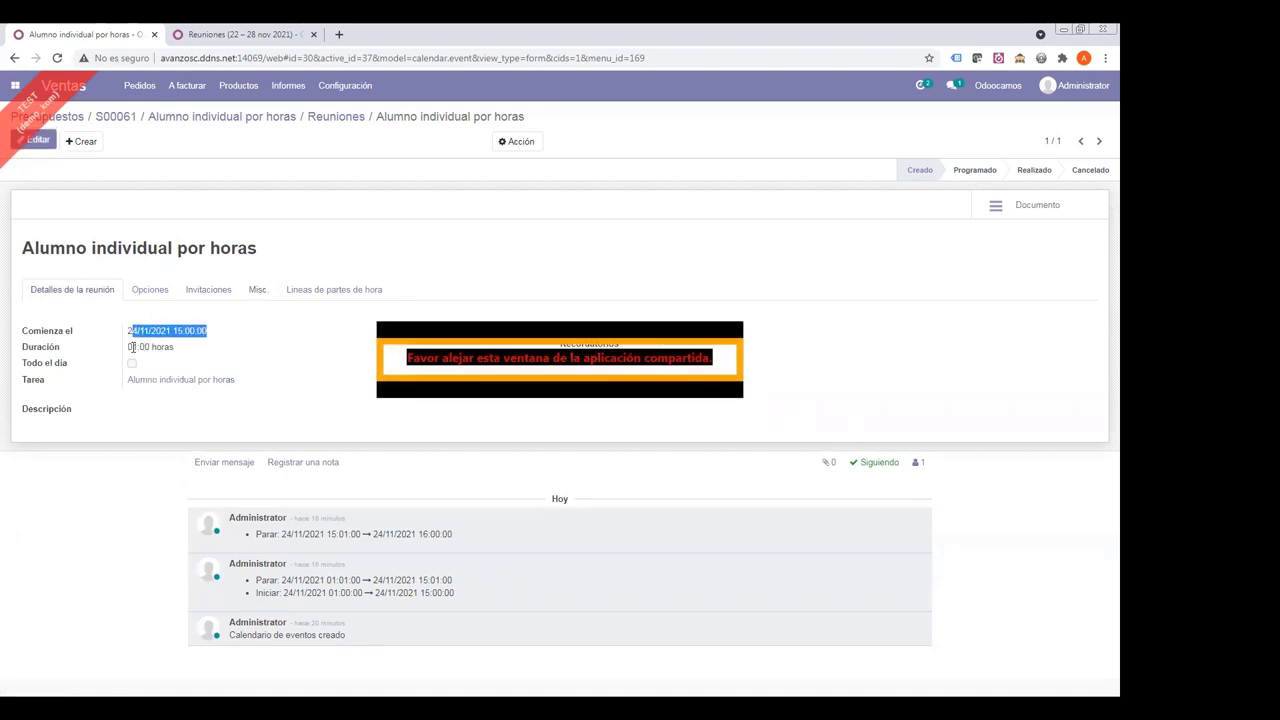
left_click_drag(132, 346, 206, 352)
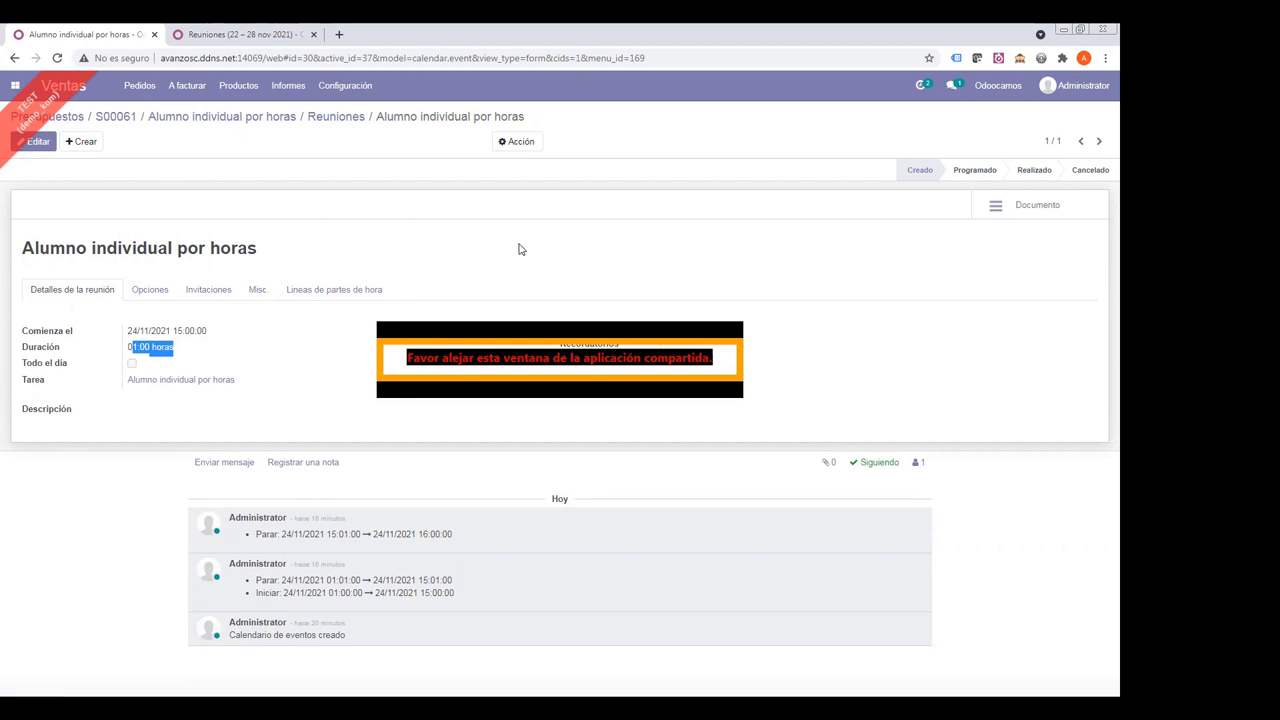
left_click(259, 296)
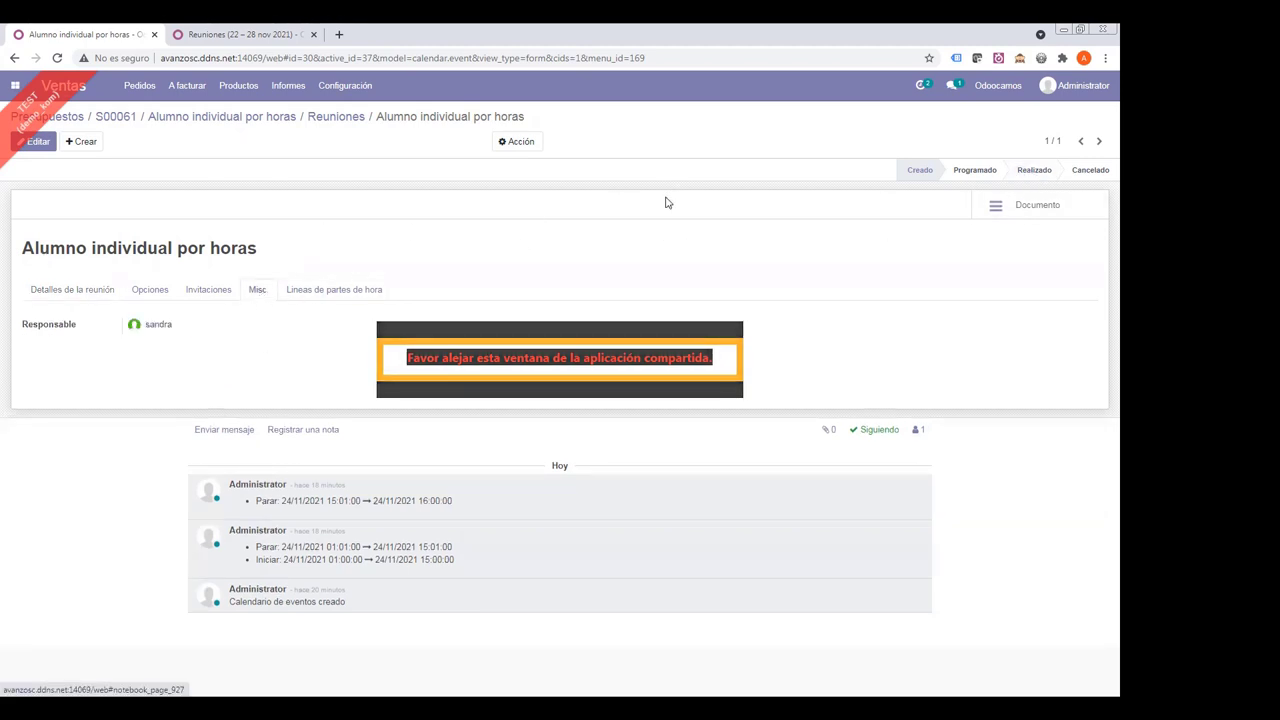
left_click(344, 121)
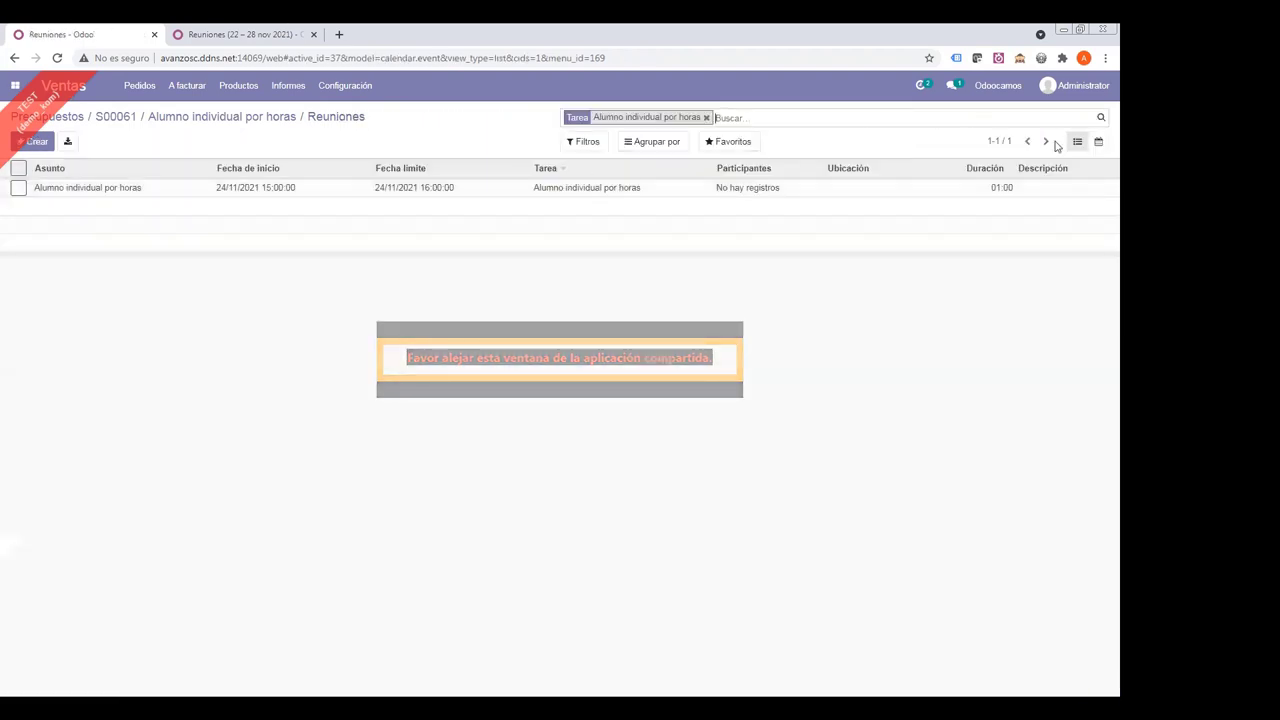
- In the 22–28 Nov week calendar, open the Wednesday 15:00 Alumno individual por horas meeting for editing
left_click(1099, 143)
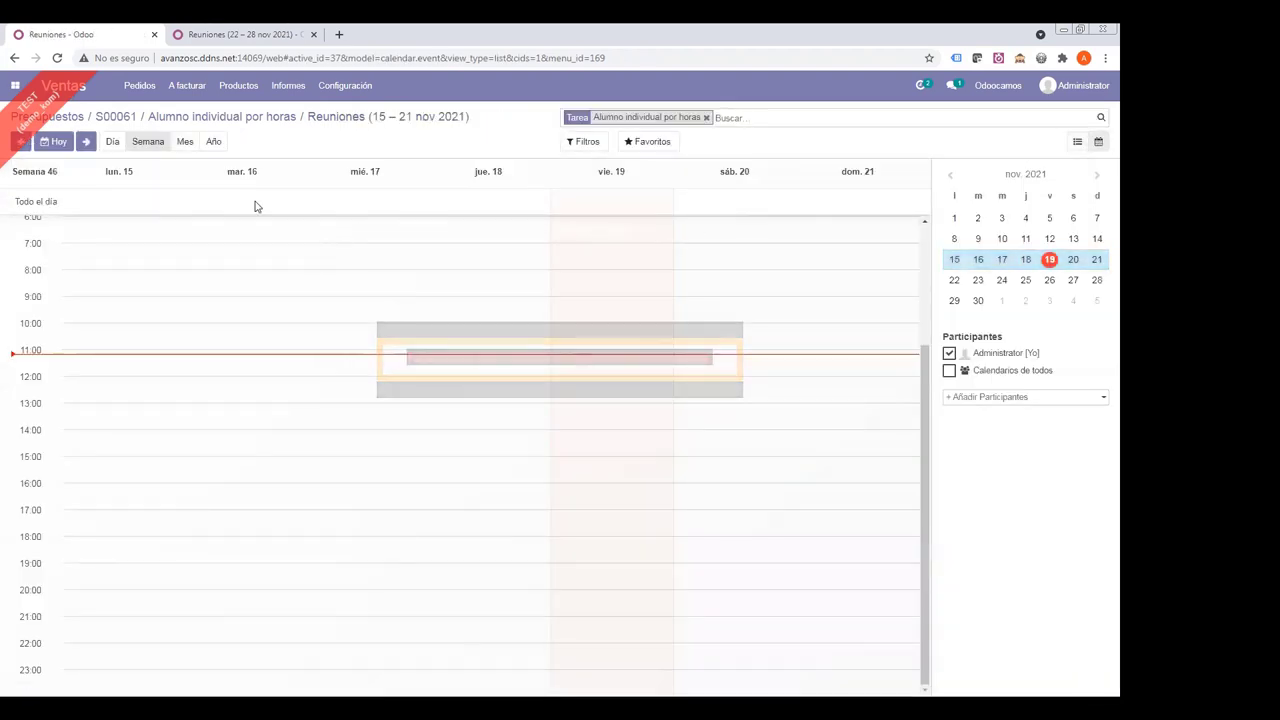
left_click(86, 141)
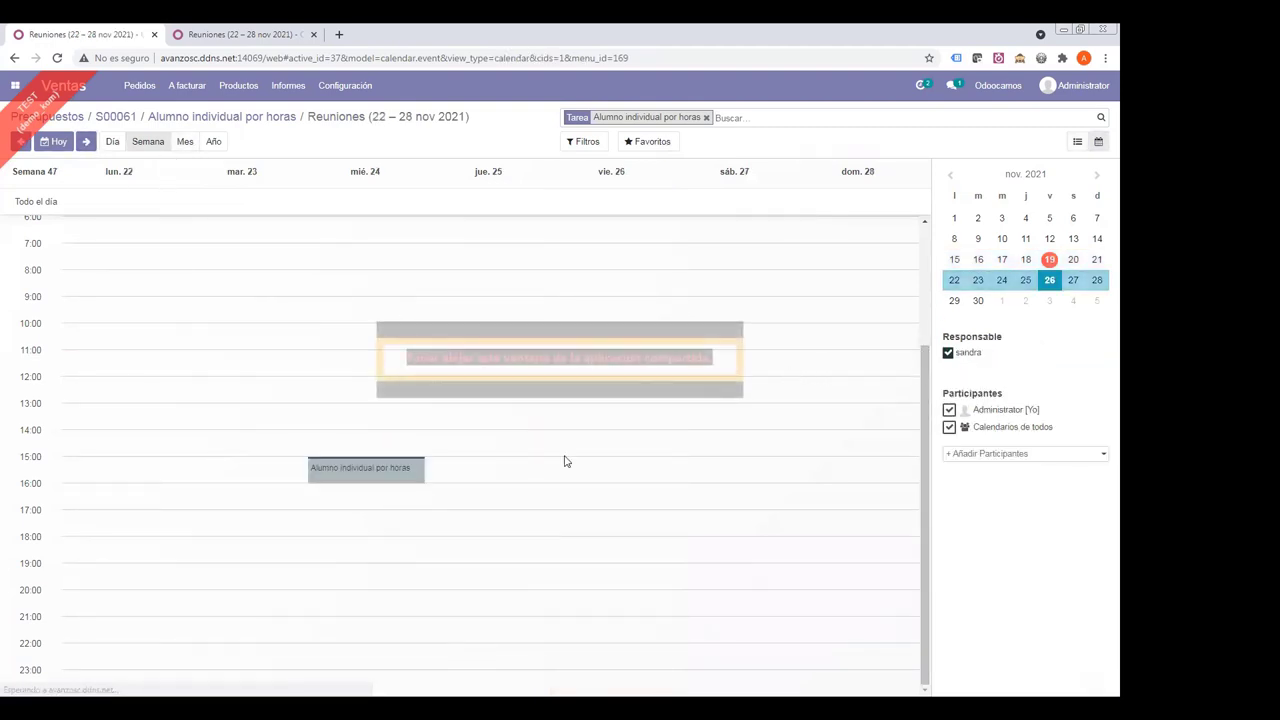
left_click(343, 475)
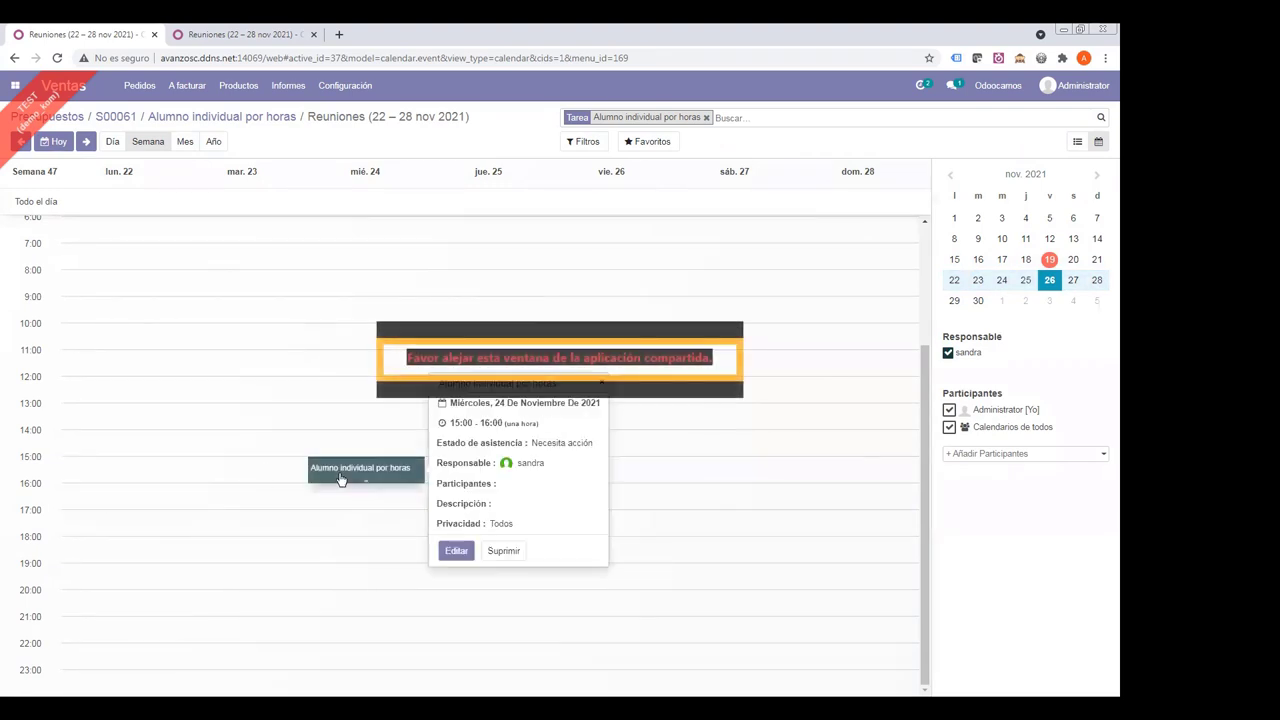
left_click(456, 551)
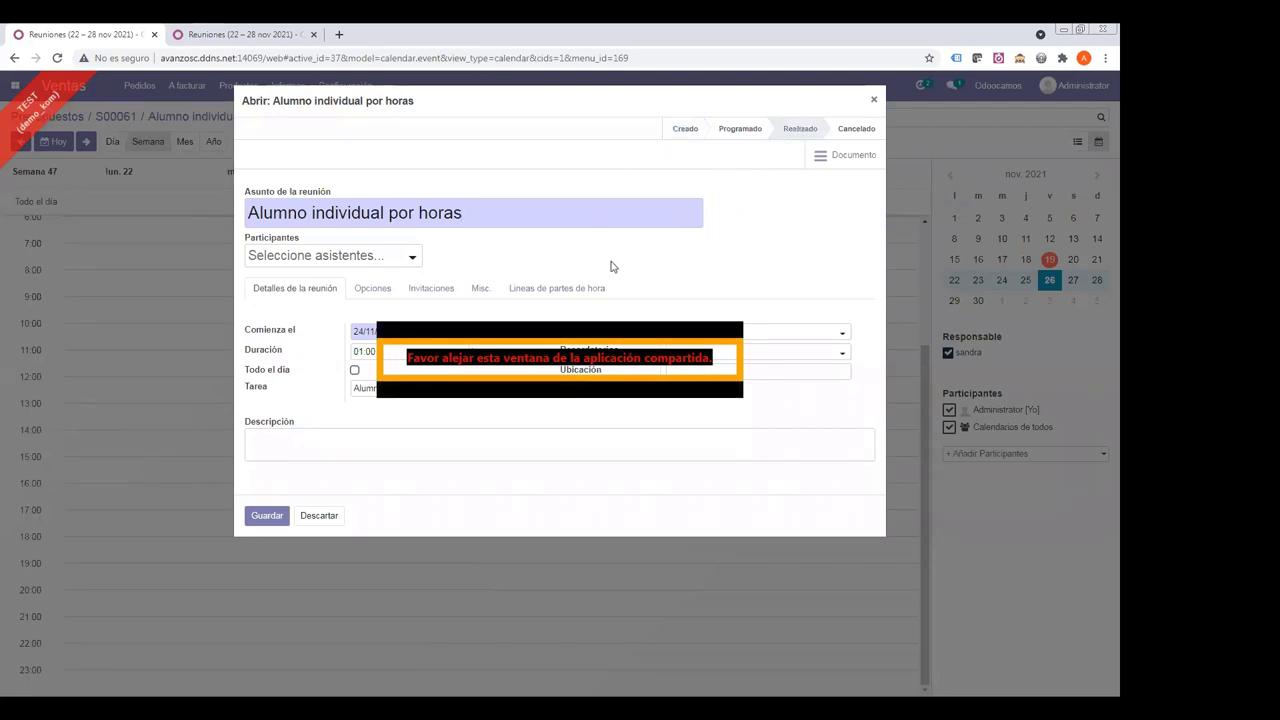
- Check the meeting's Lineas de partes de hora tab, then close the form without saving
left_click(530, 294)
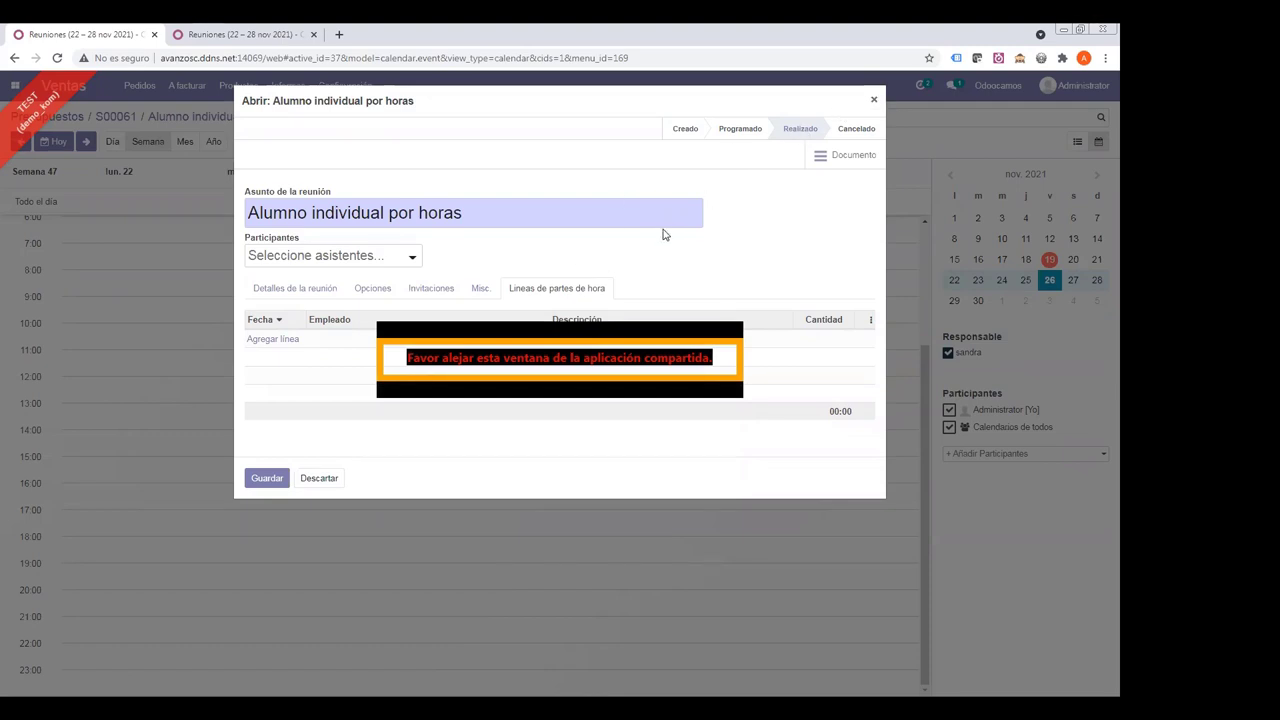
left_click(875, 102)
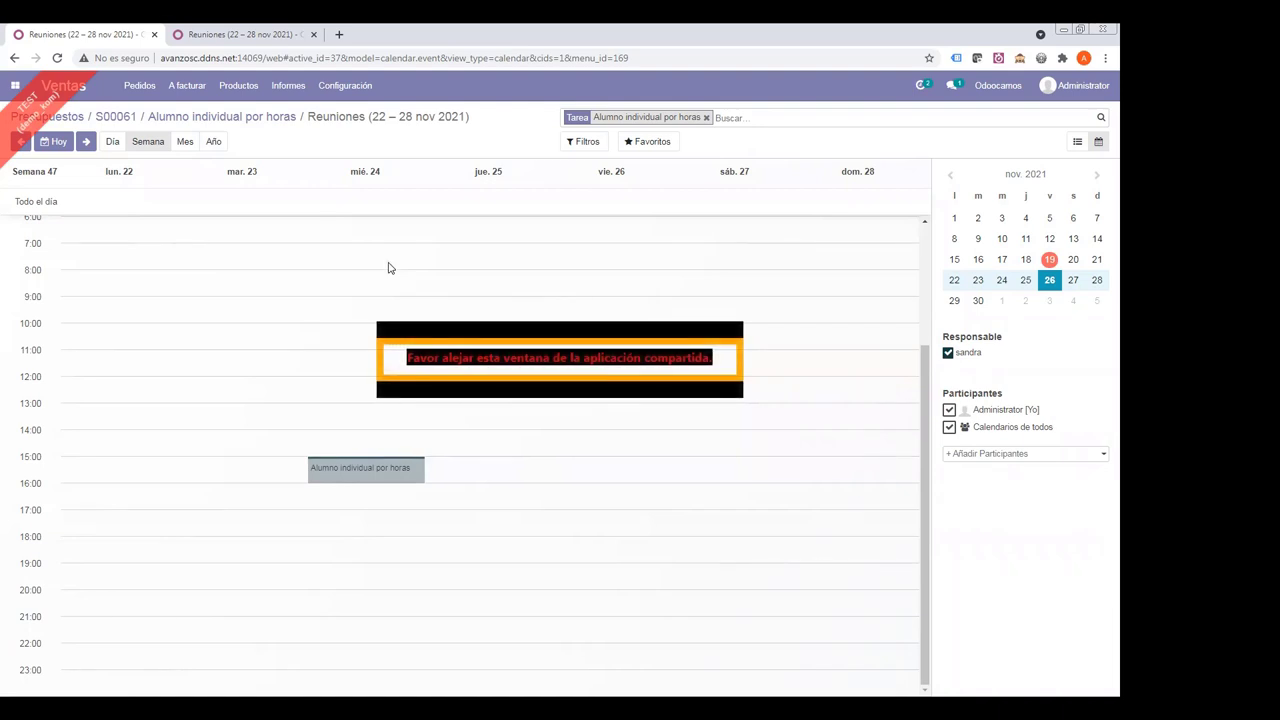
- Go back through the task to sale order S00061 and open its order line
left_click(212, 118)
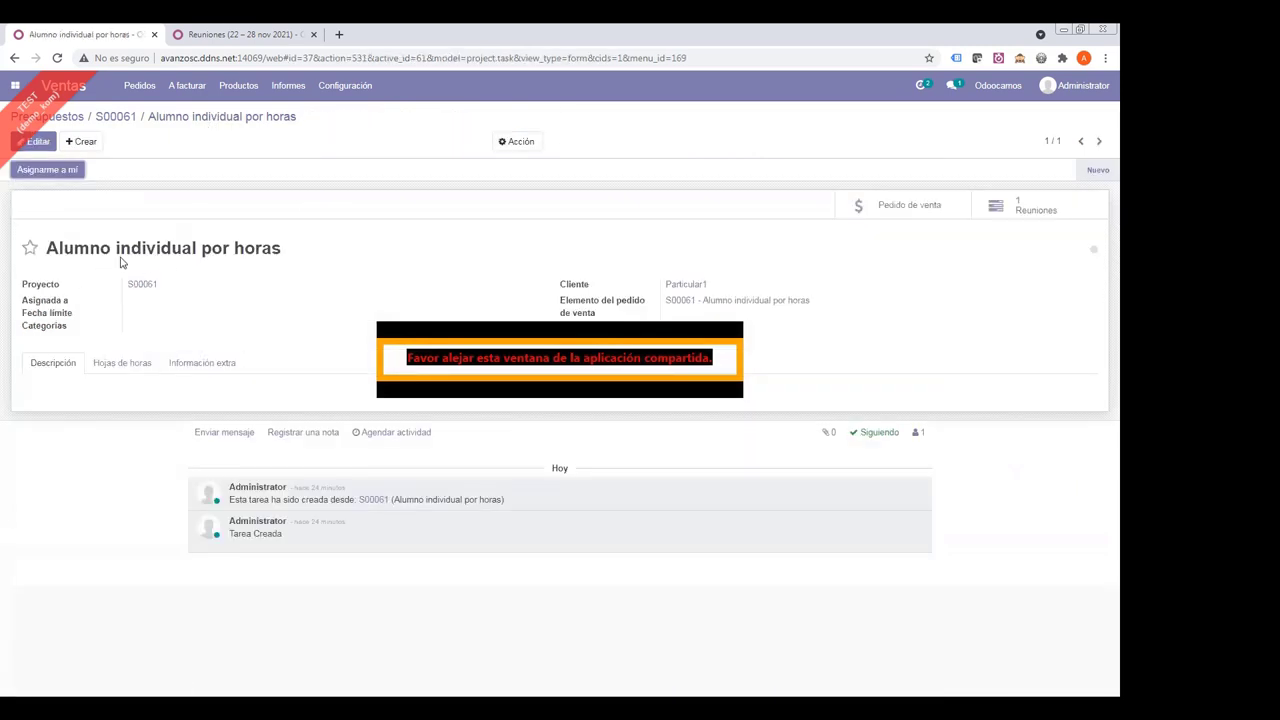
left_click_drag(74, 249, 284, 249)
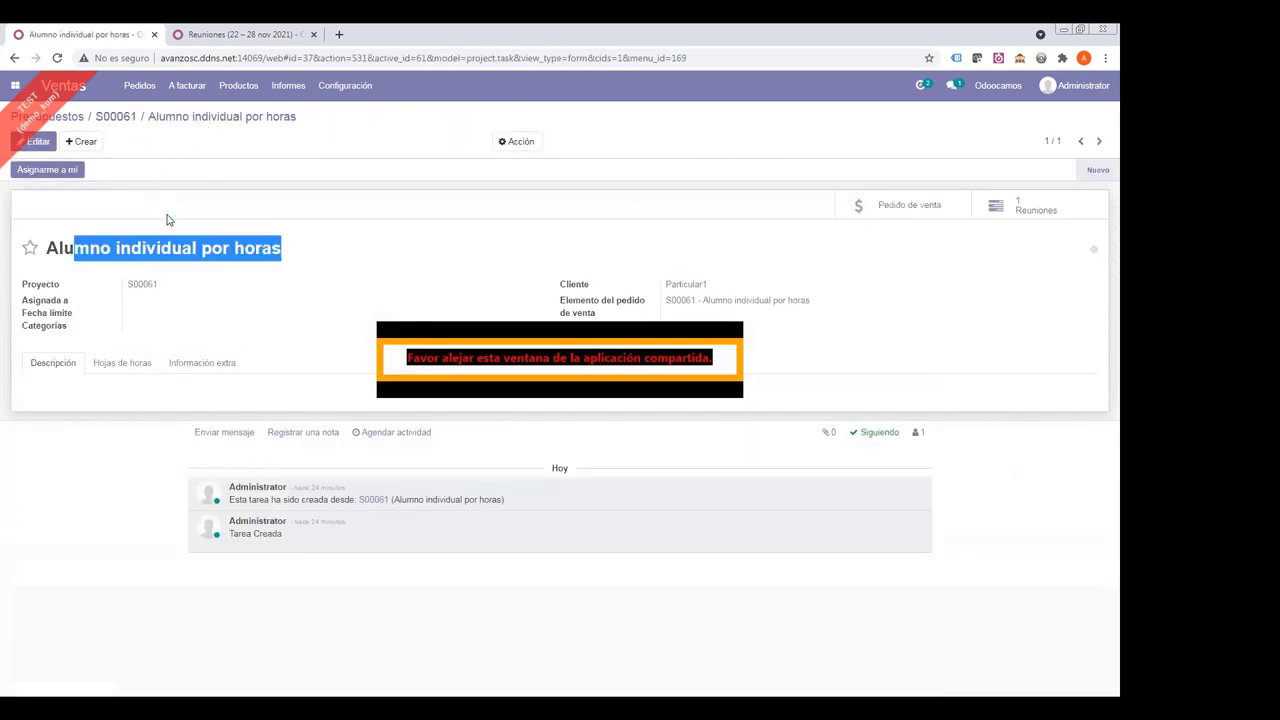
left_click(115, 116)
left_click(126, 432)
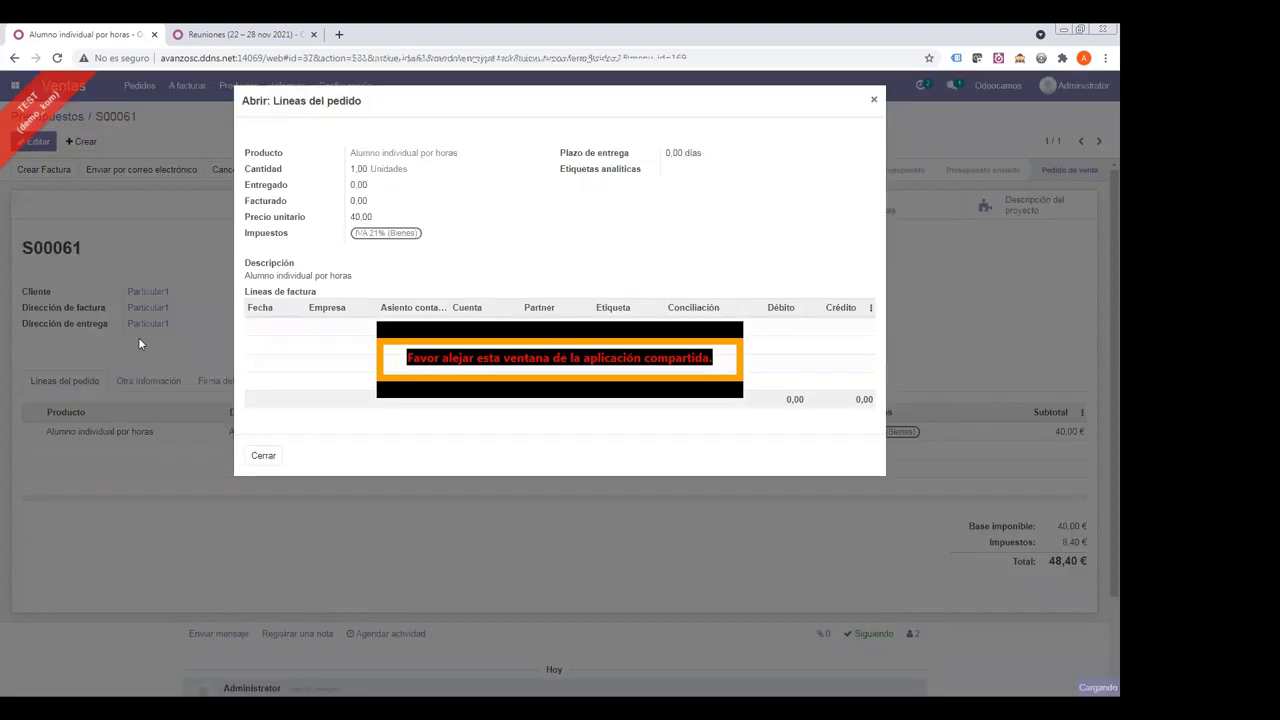
- Set the Alumno individual por horas product's unit of measure to Horas and save it
left_click(405, 156)
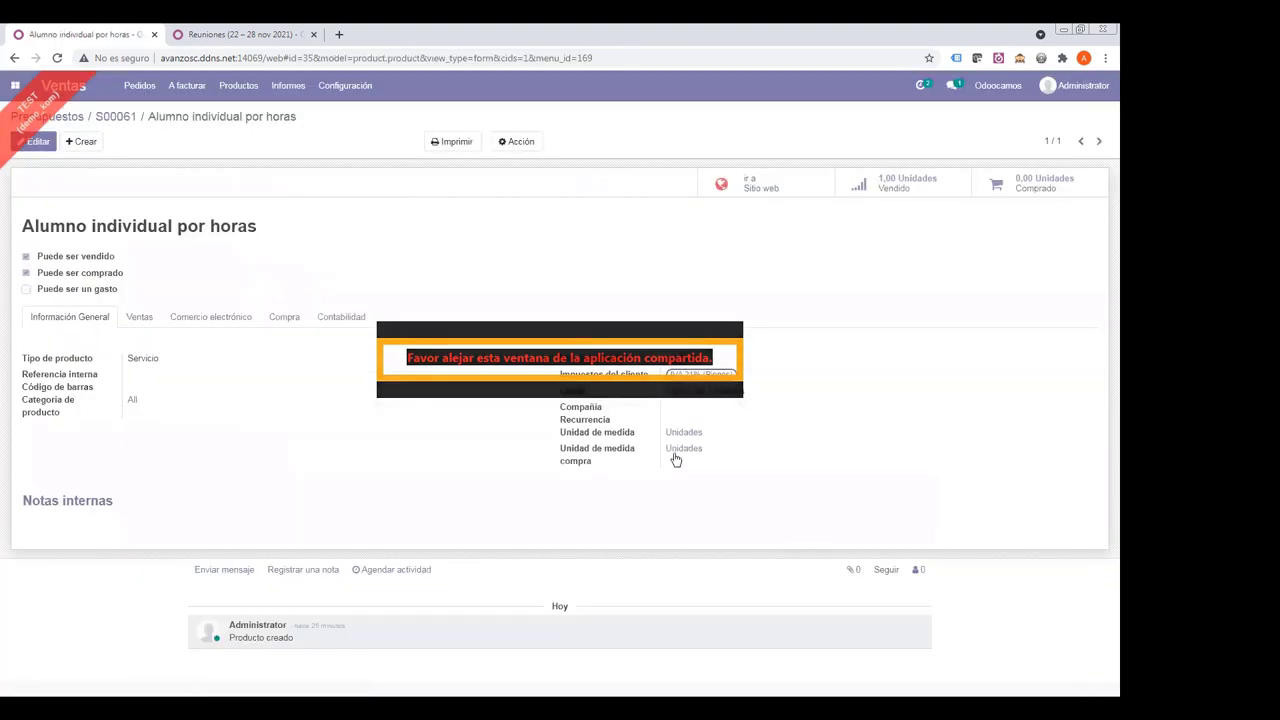
left_click_drag(664, 432, 720, 437)
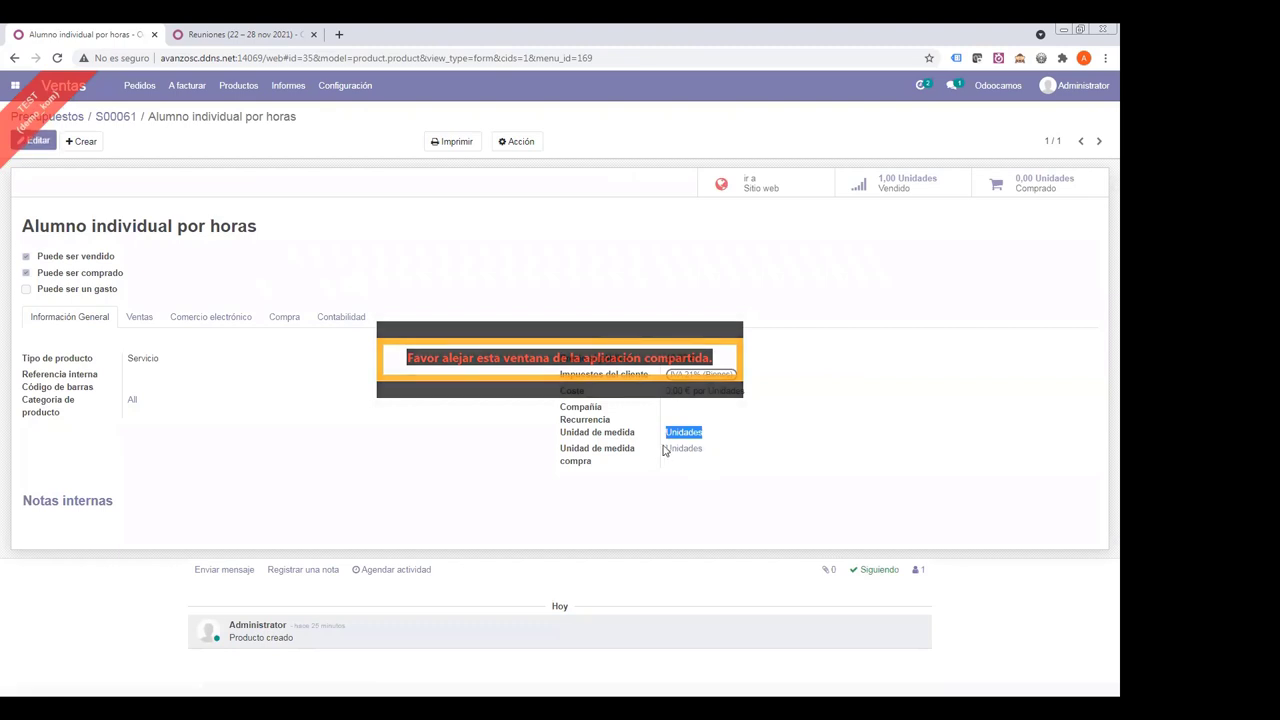
left_click(36, 141)
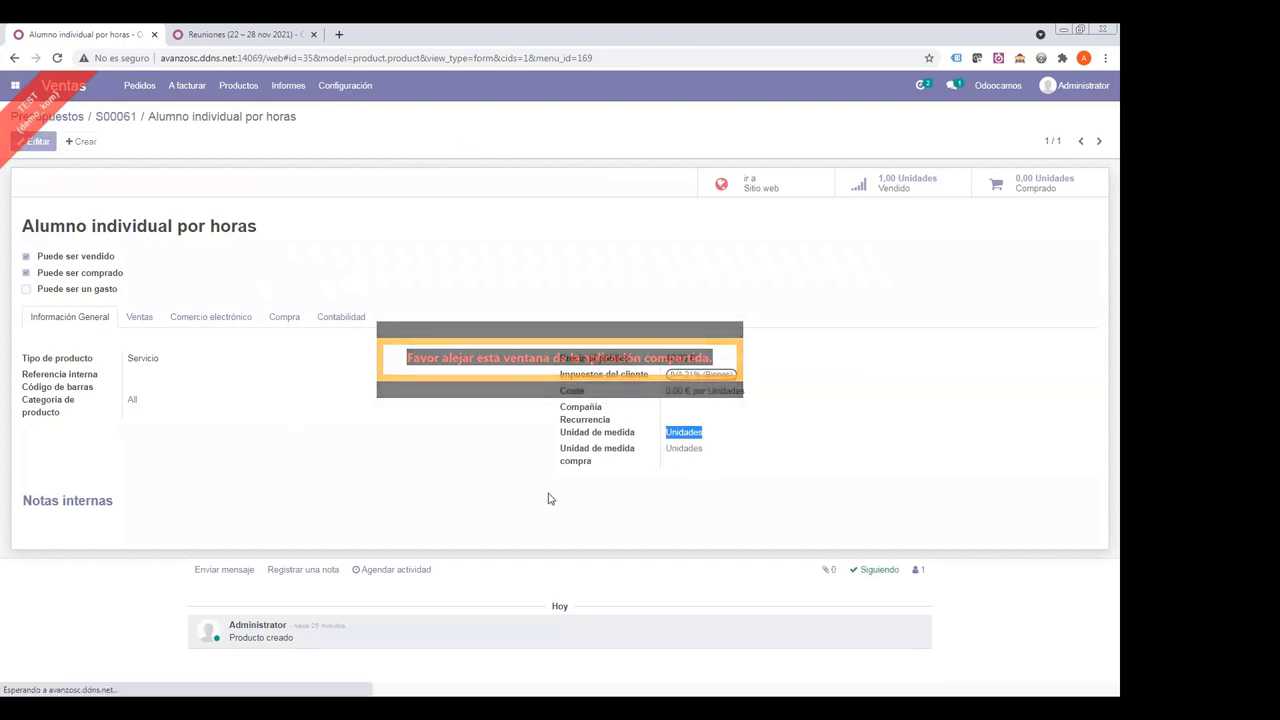
left_click(718, 474)
type("ho")
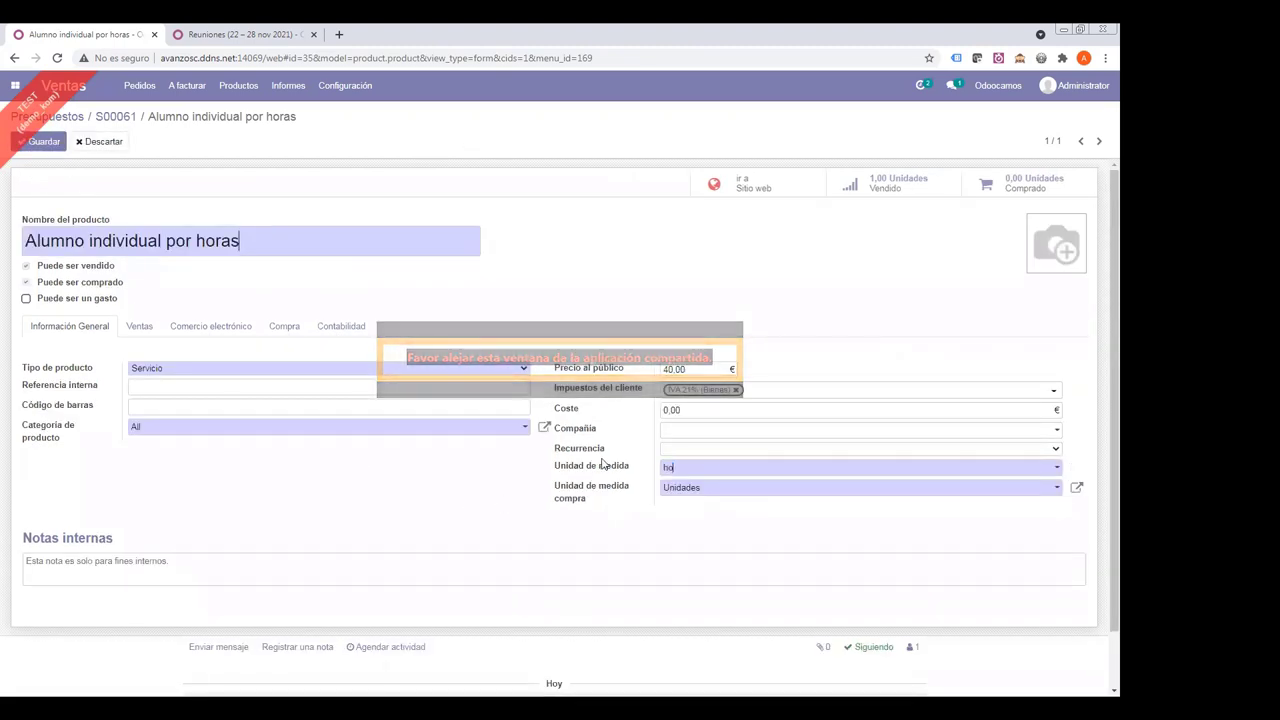
type("ra")
key("Return")
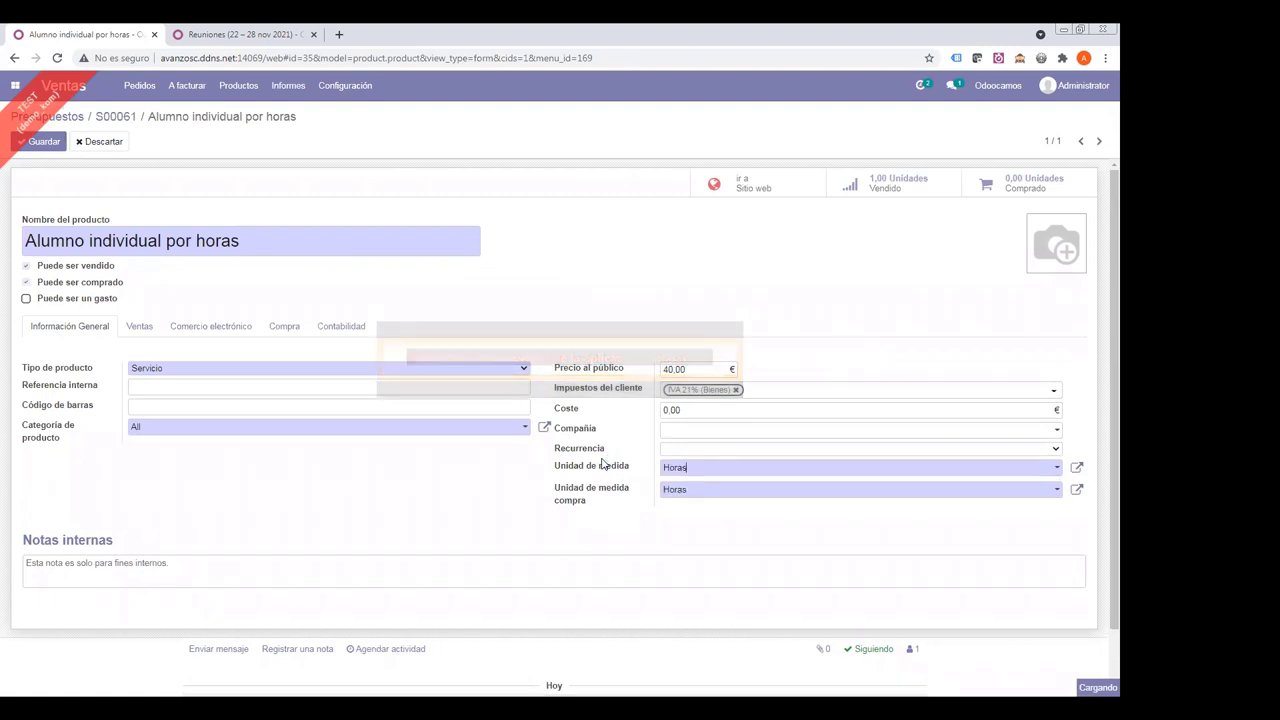
left_click(48, 145)
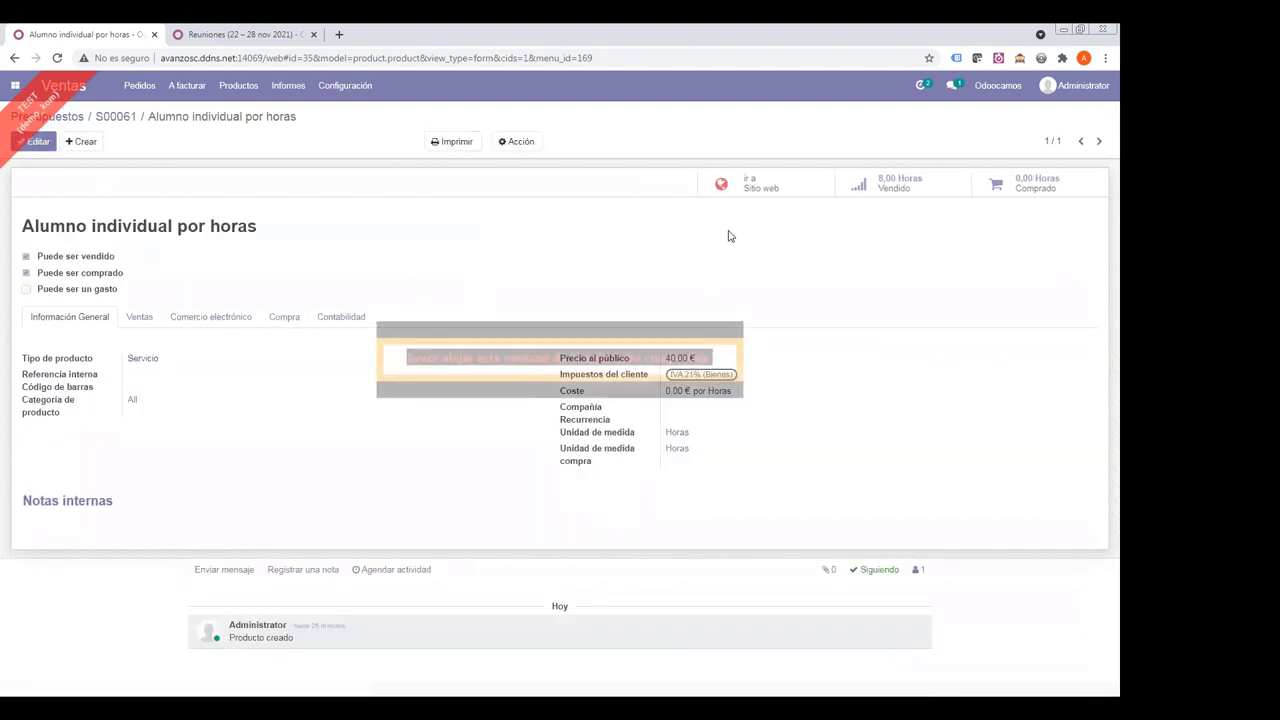
left_click(116, 118)
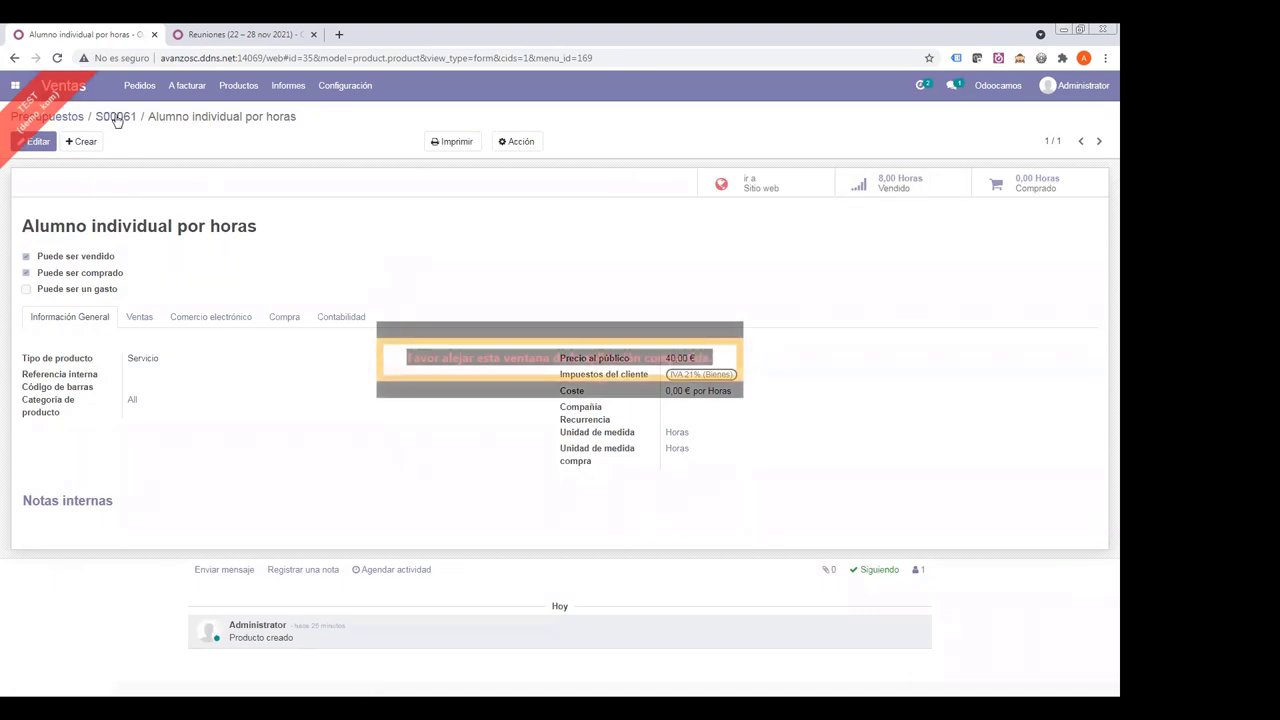
- Duplicate order S00061 into S00062, save it, and open its Alumno individual por horas task
left_click(517, 141)
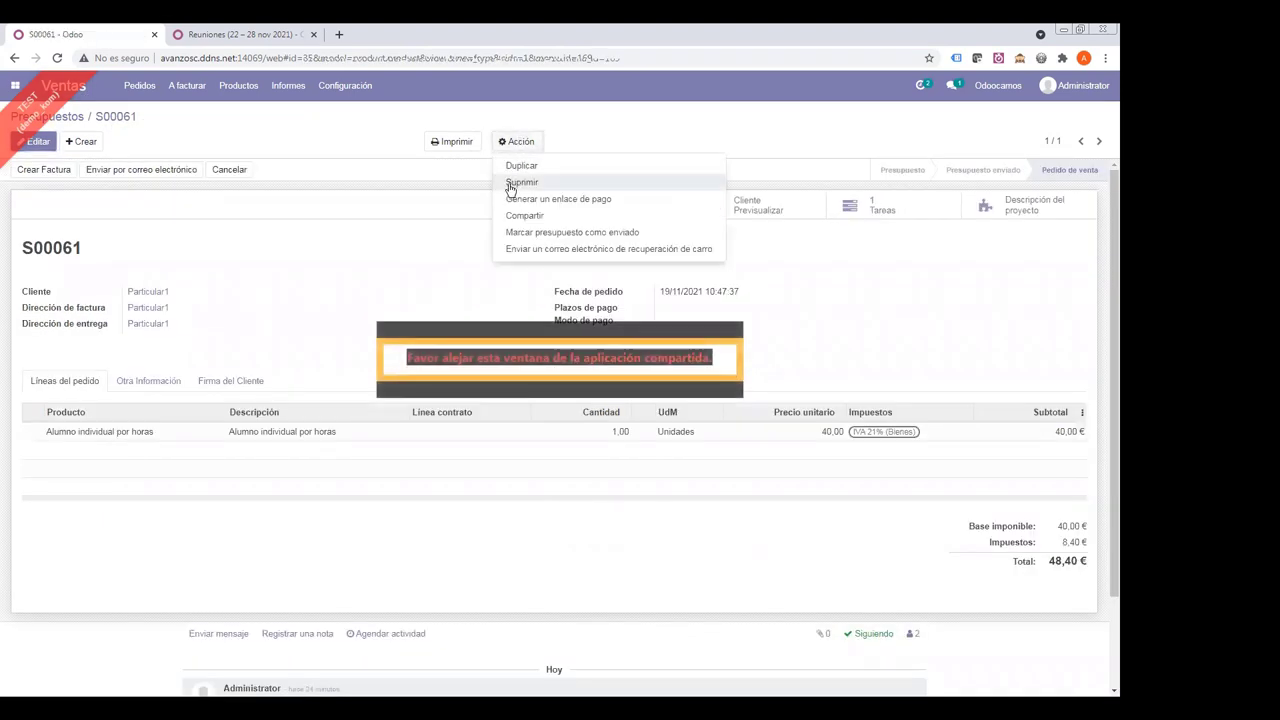
left_click(517, 163)
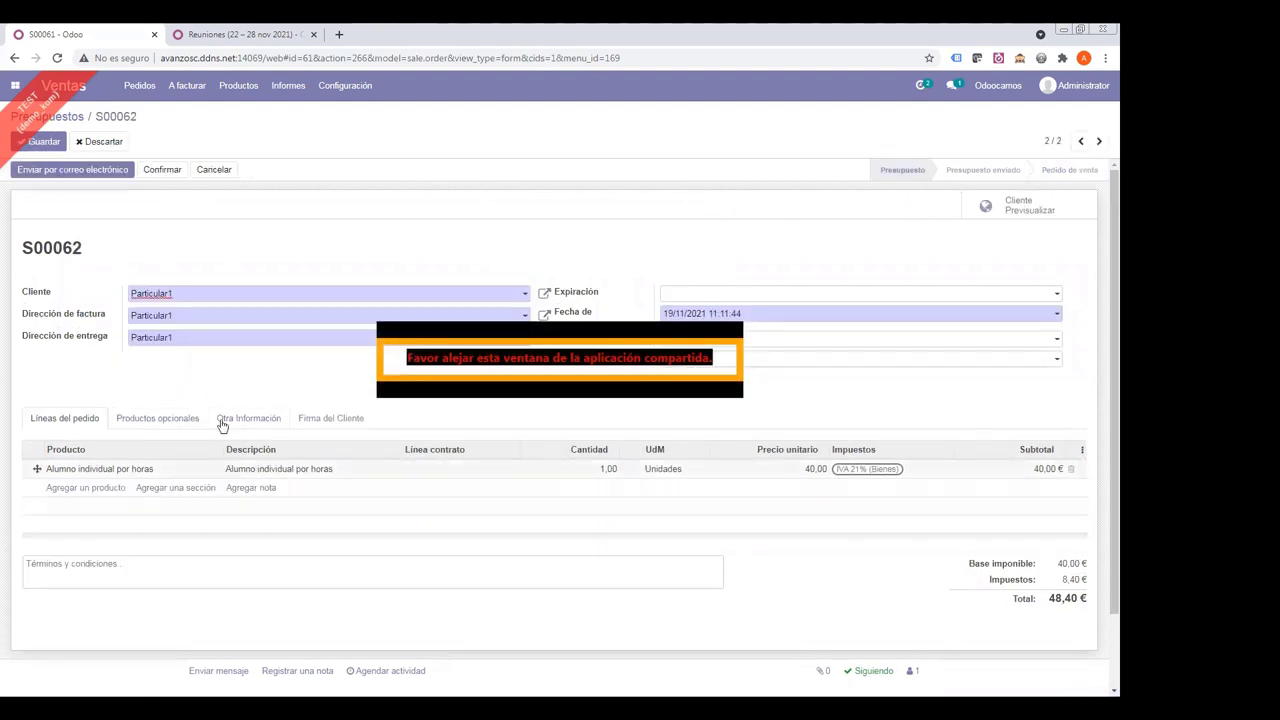
left_click(44, 142)
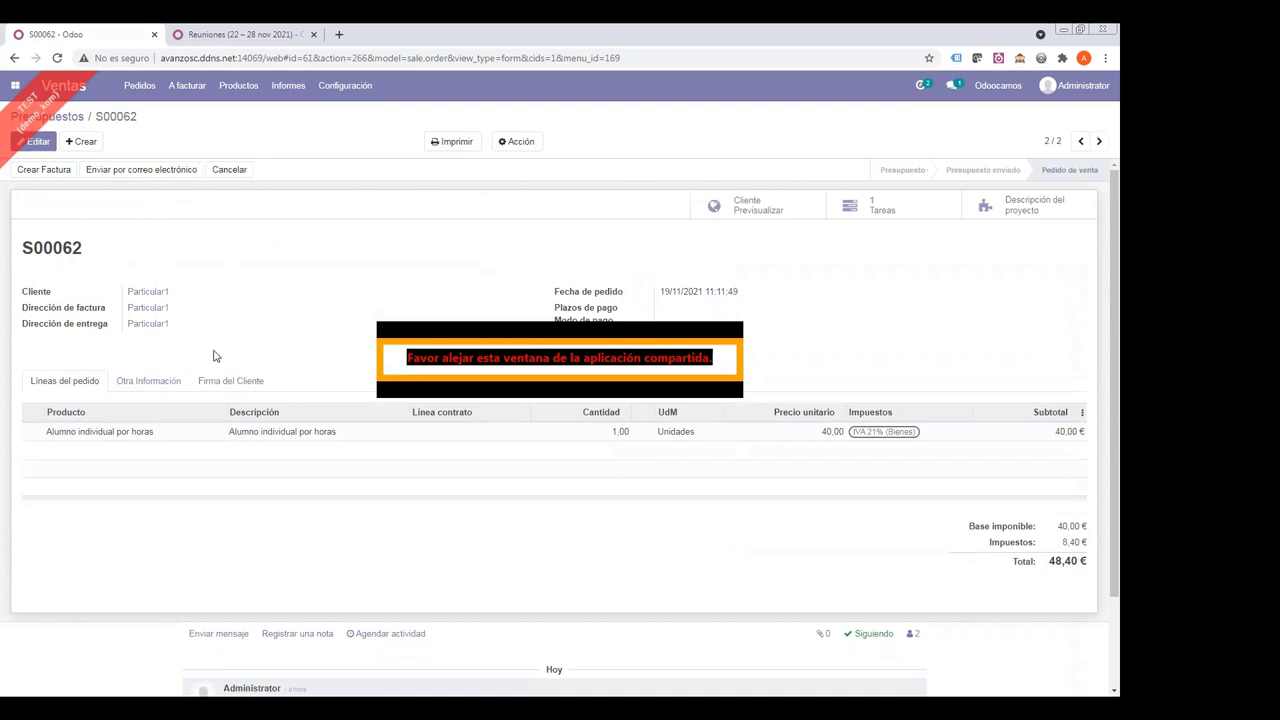
left_click(857, 206)
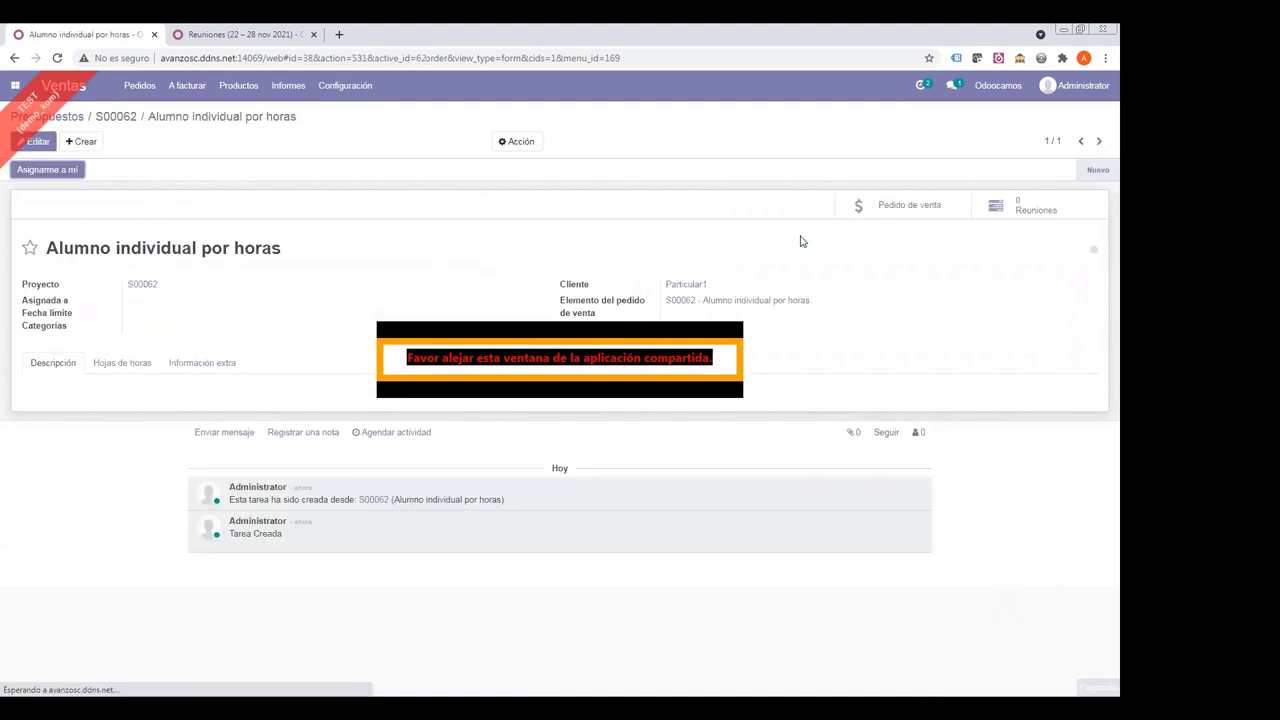
- Create a new meeting for the task starting 22/11/2021 at 17:00
left_click(996, 207)
left_click(35, 141)
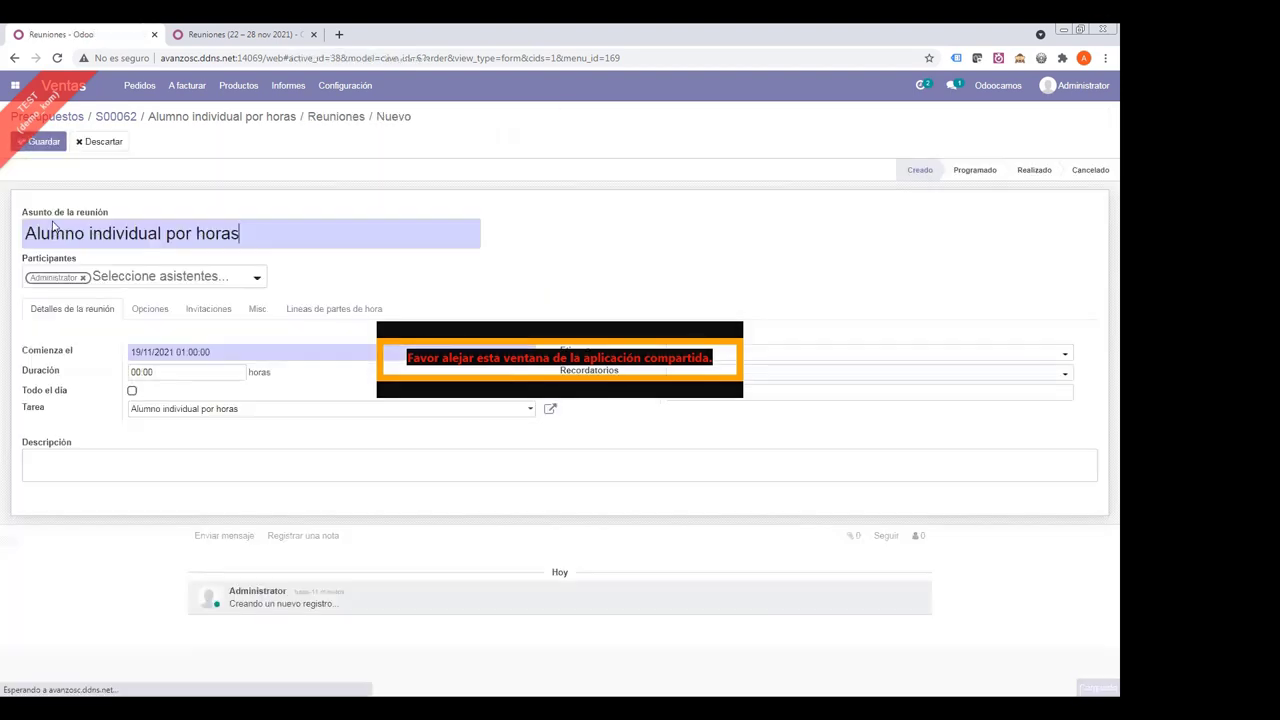
left_click(175, 354)
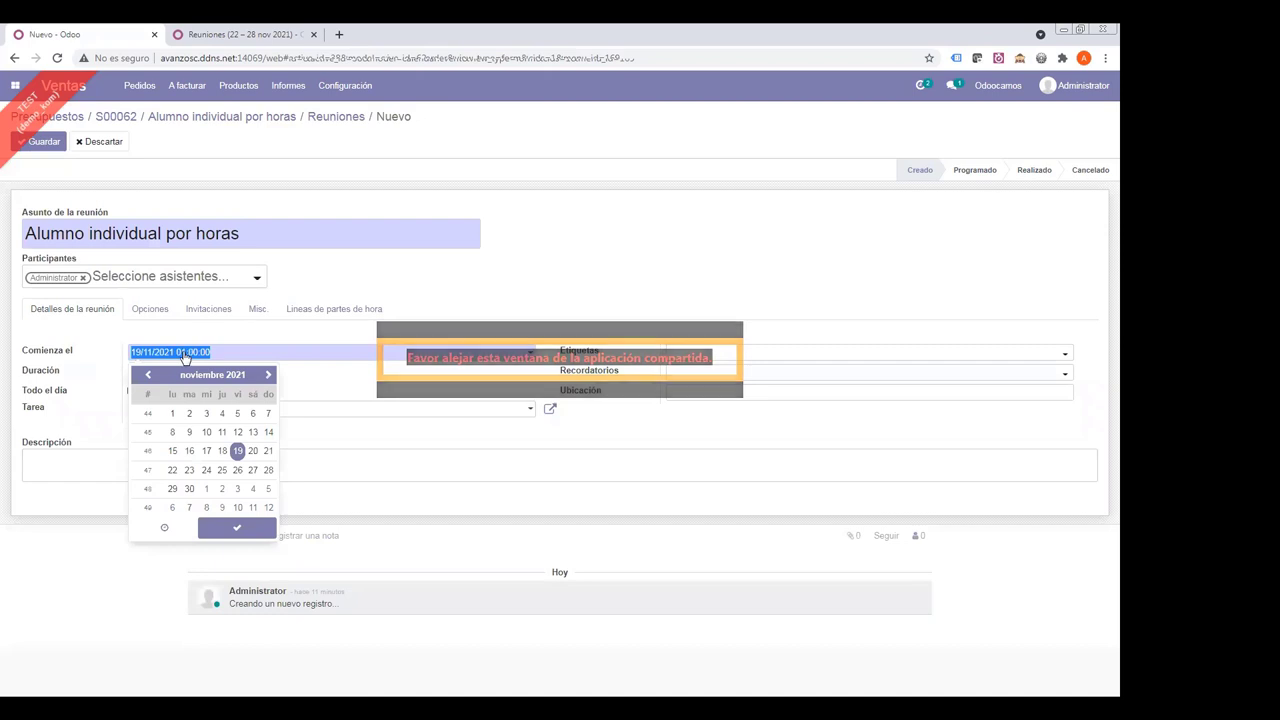
left_click(164, 527)
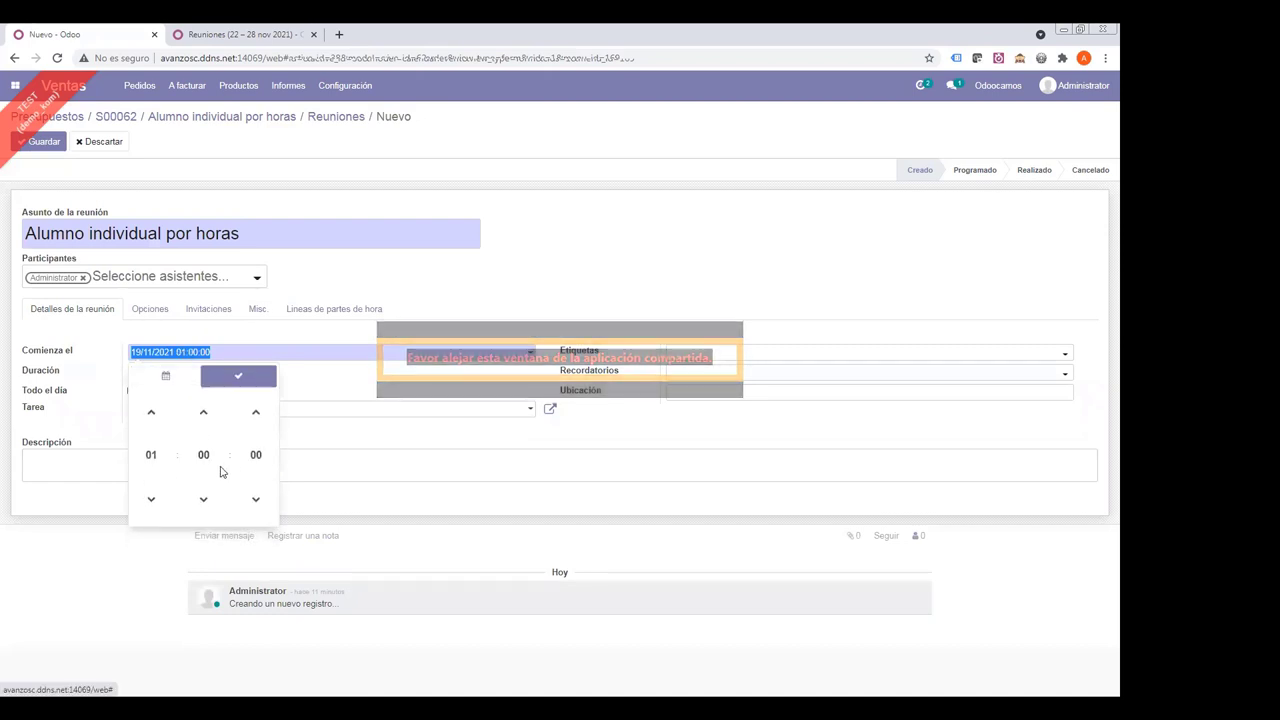
left_click(152, 456)
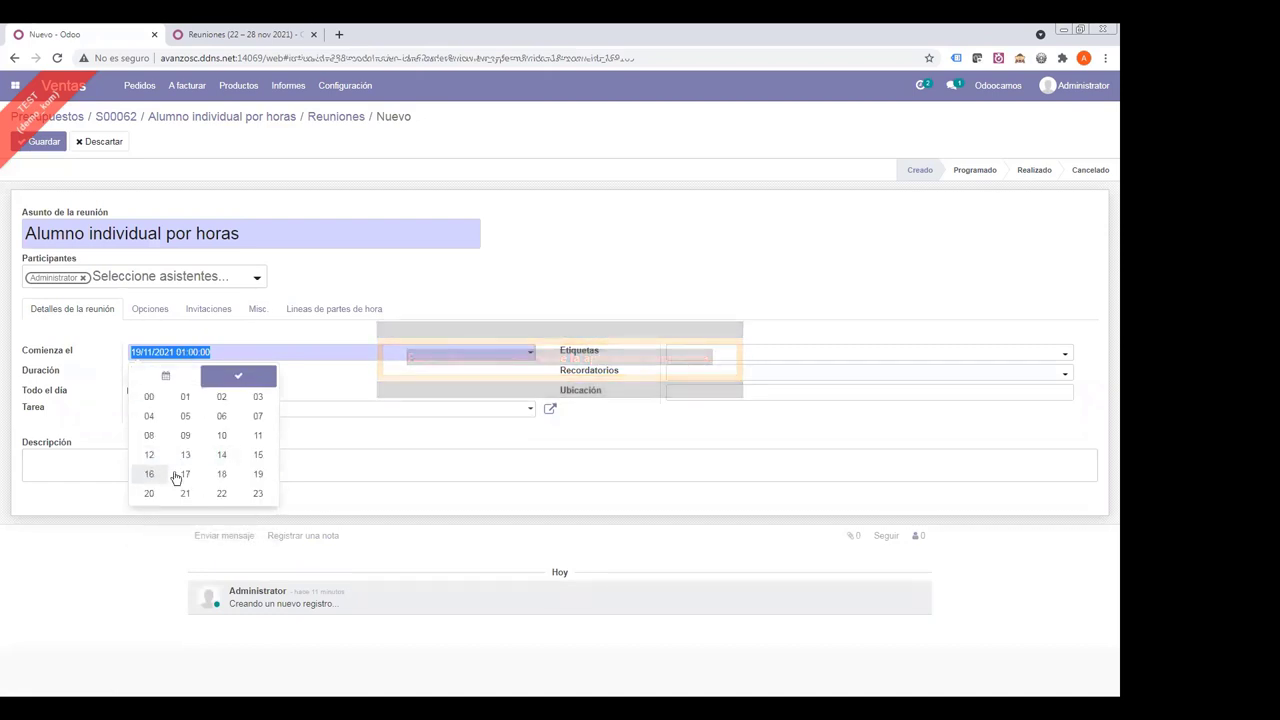
left_click(185, 475)
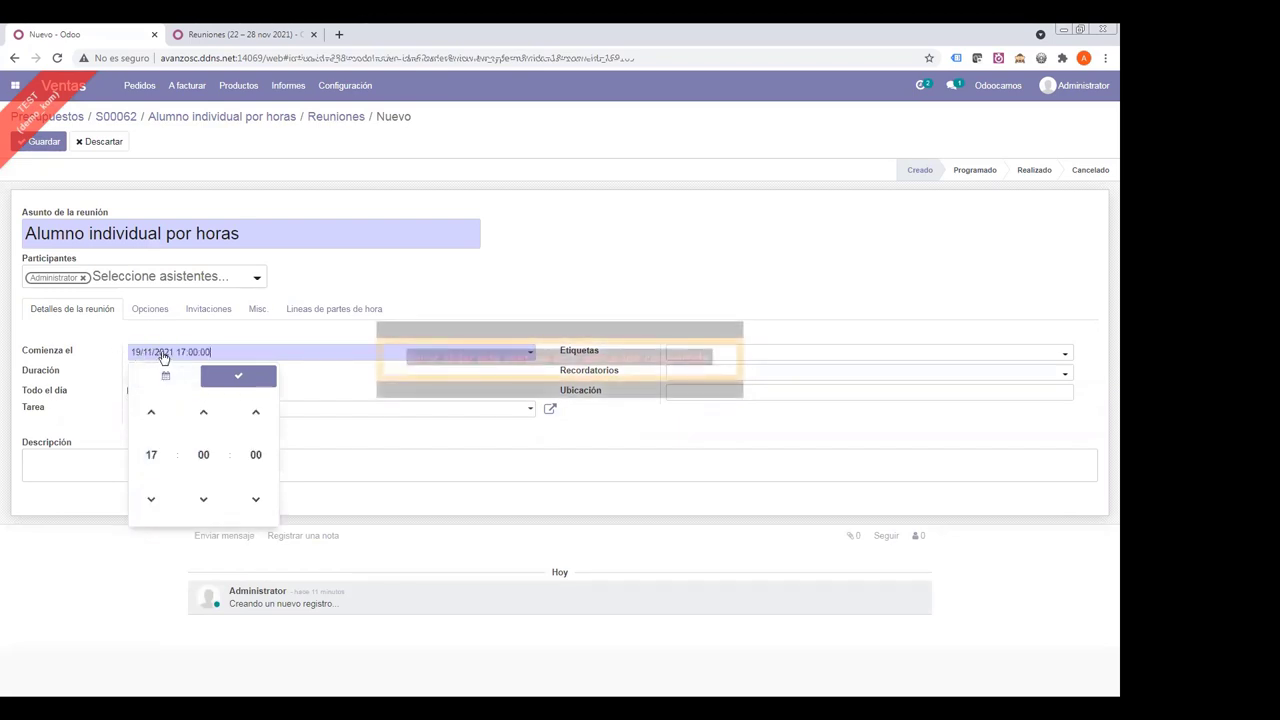
left_click(158, 357)
left_click(203, 355)
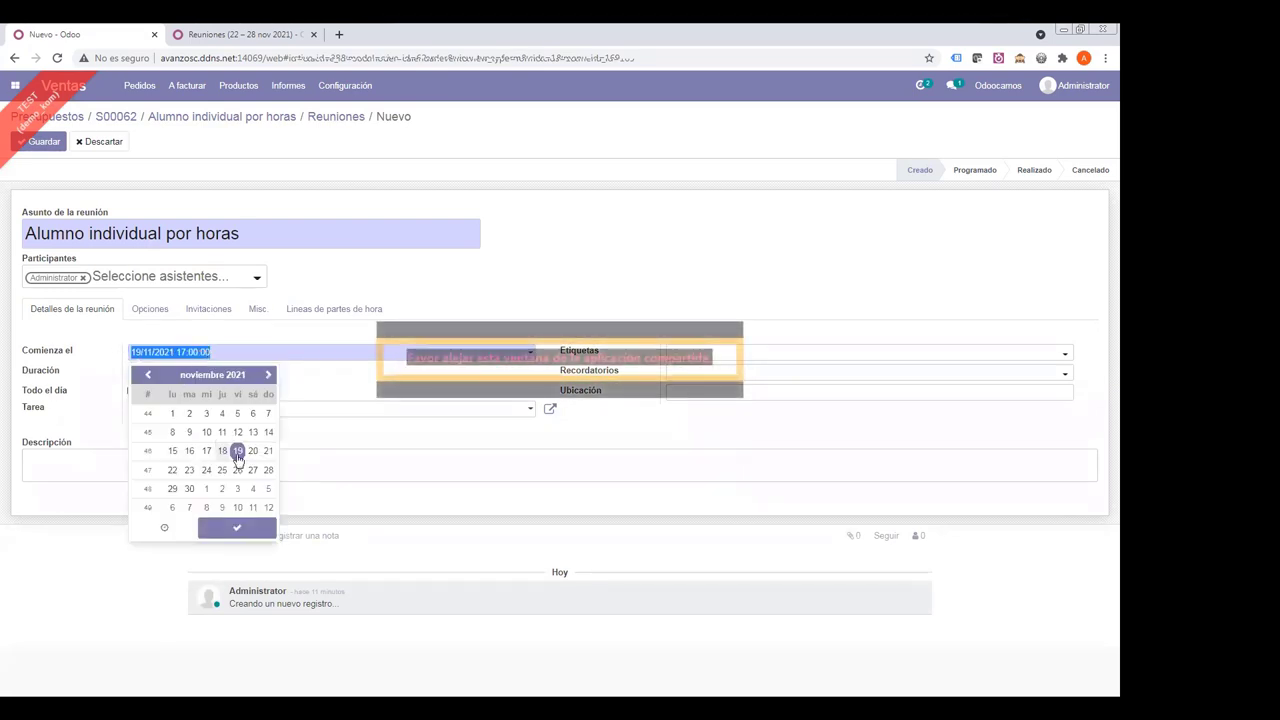
left_click(172, 470)
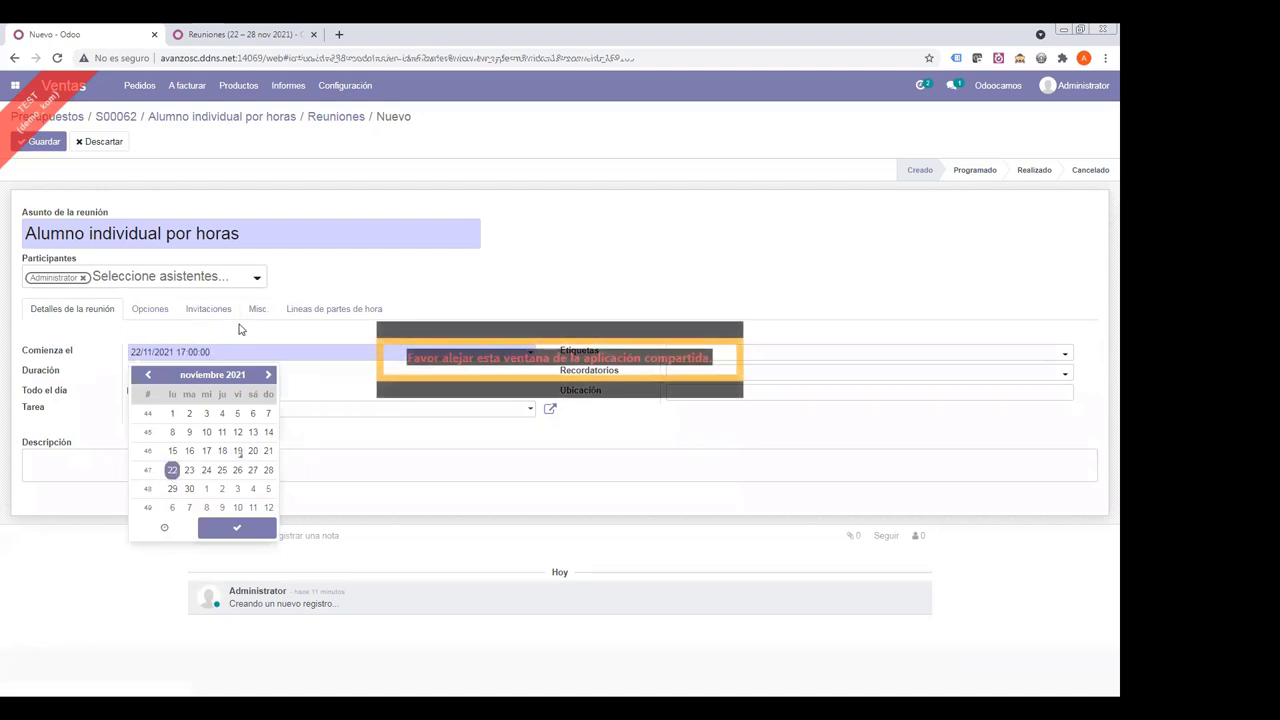
left_click(177, 358)
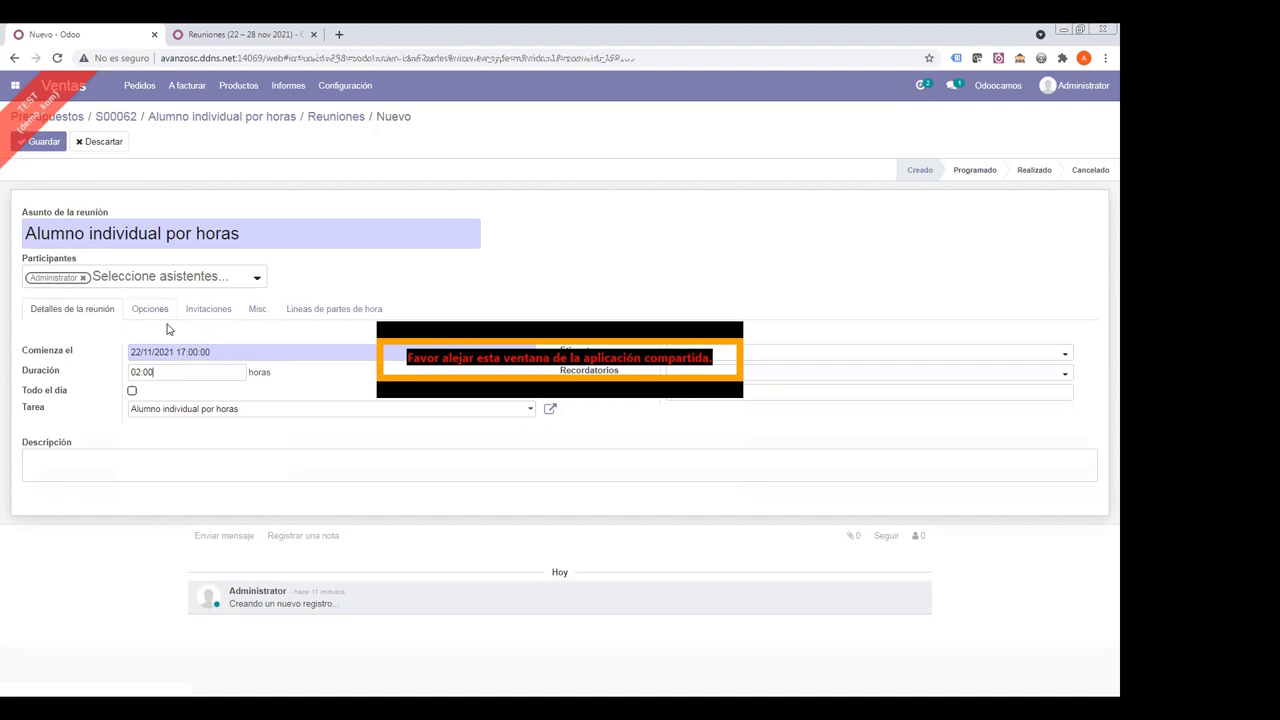
- Change the meeting's responsible user on the Misc tab and save the meeting
left_click(256, 309)
left_click_drag(186, 346, 70, 342)
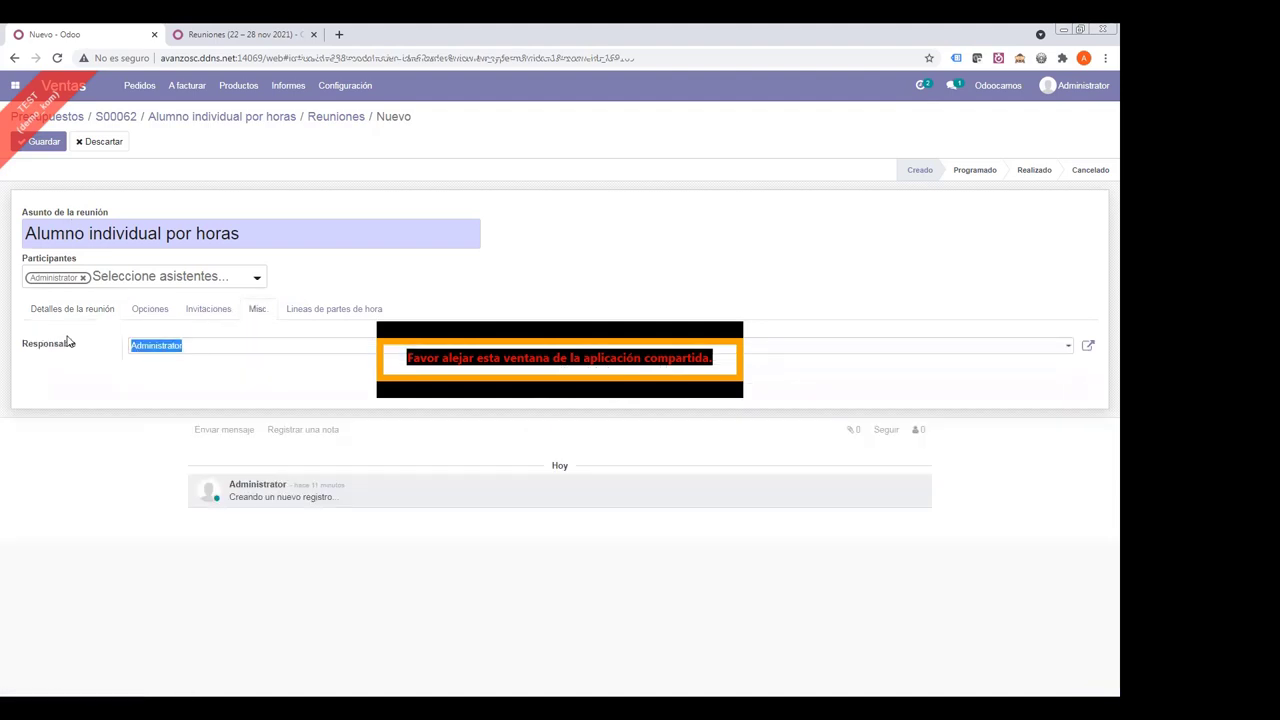
type("sandr")
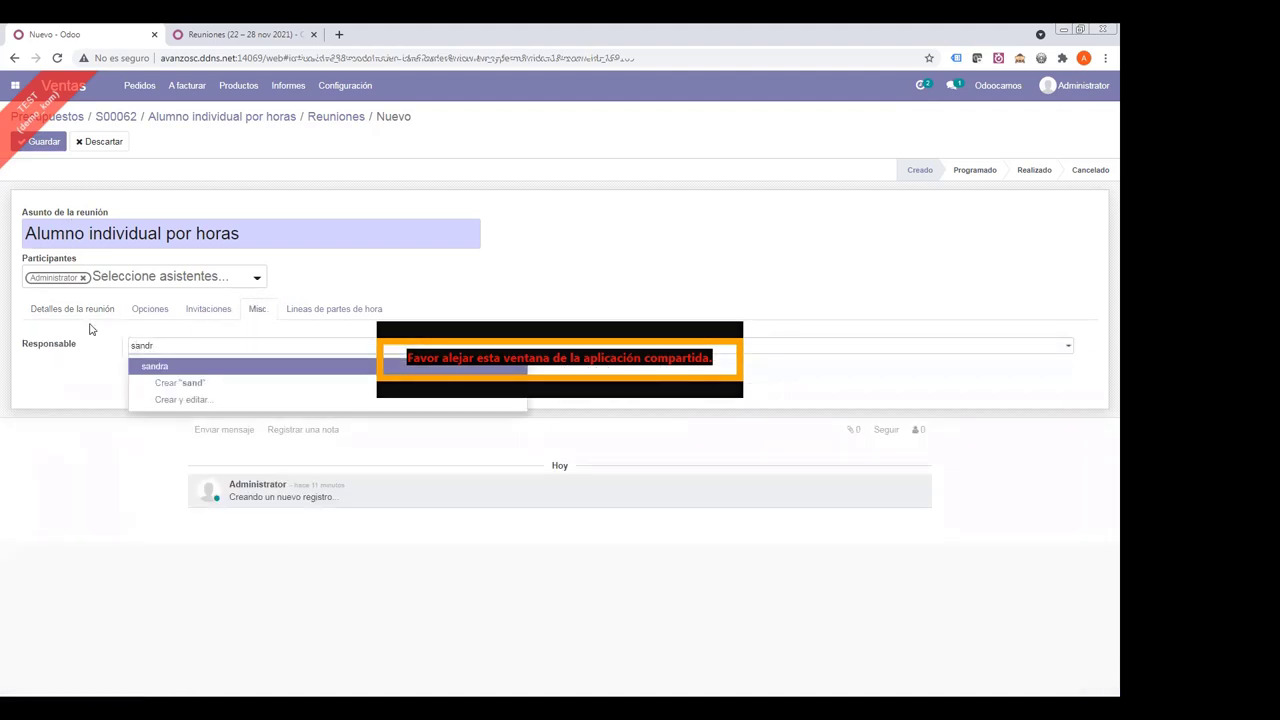
left_click(179, 368)
left_click(38, 141)
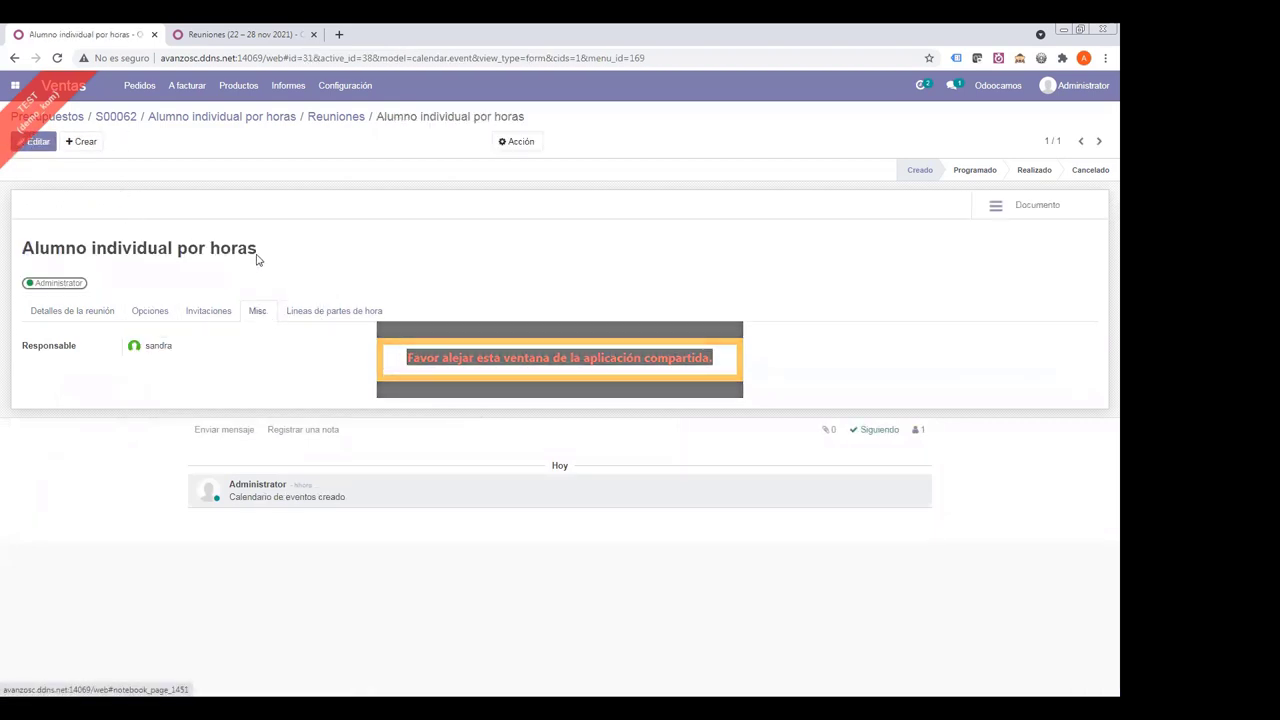
- Try marking the meeting Realizado and dismiss the employee-not-found error
left_click(322, 314)
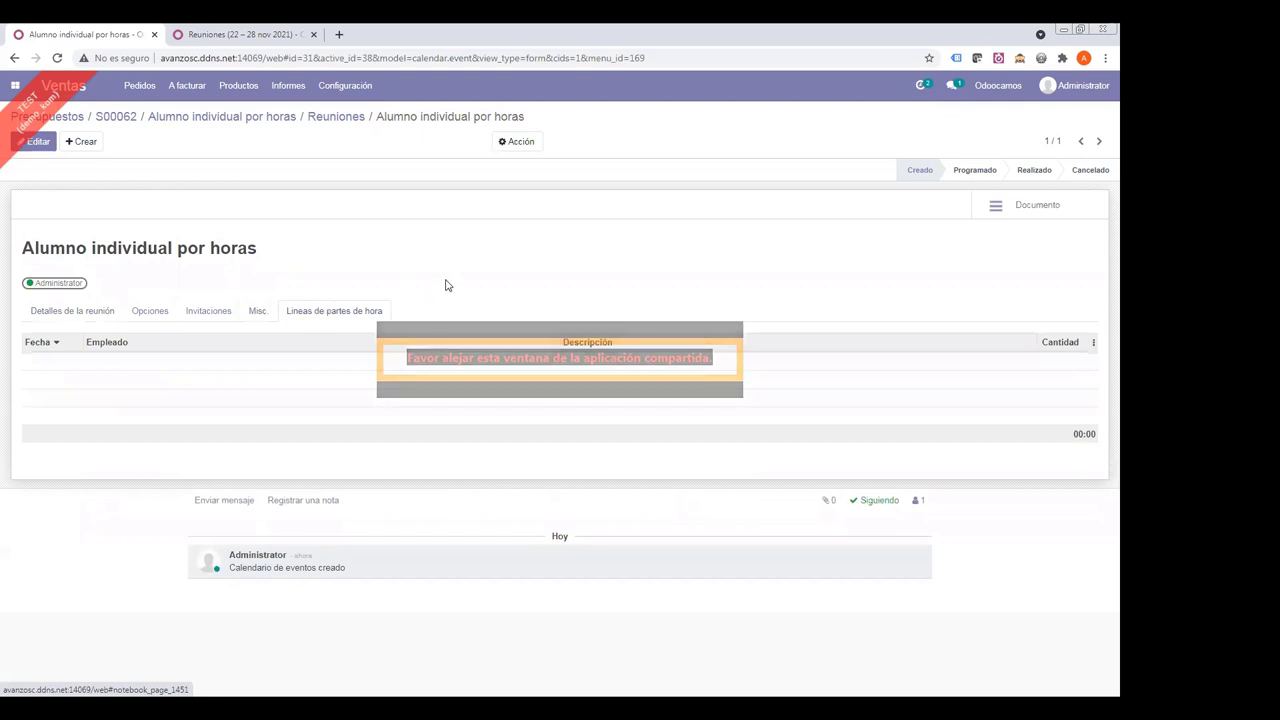
left_click(1032, 171)
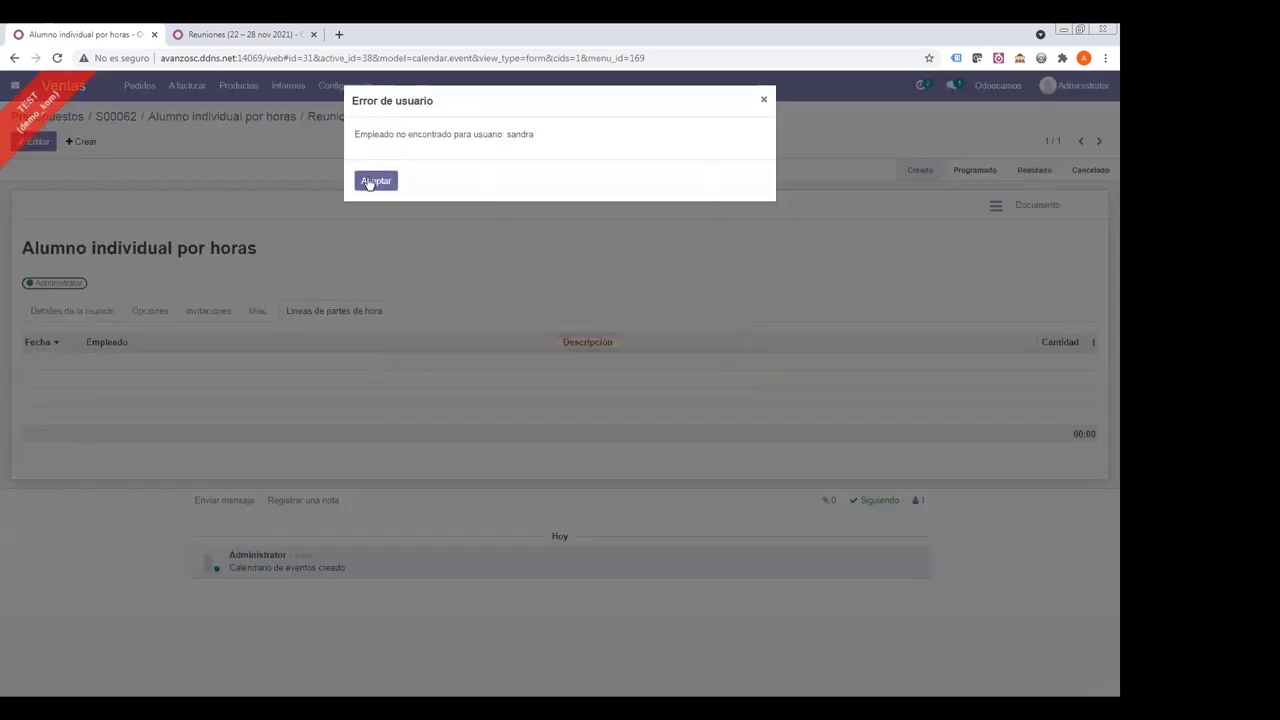
left_click(369, 182)
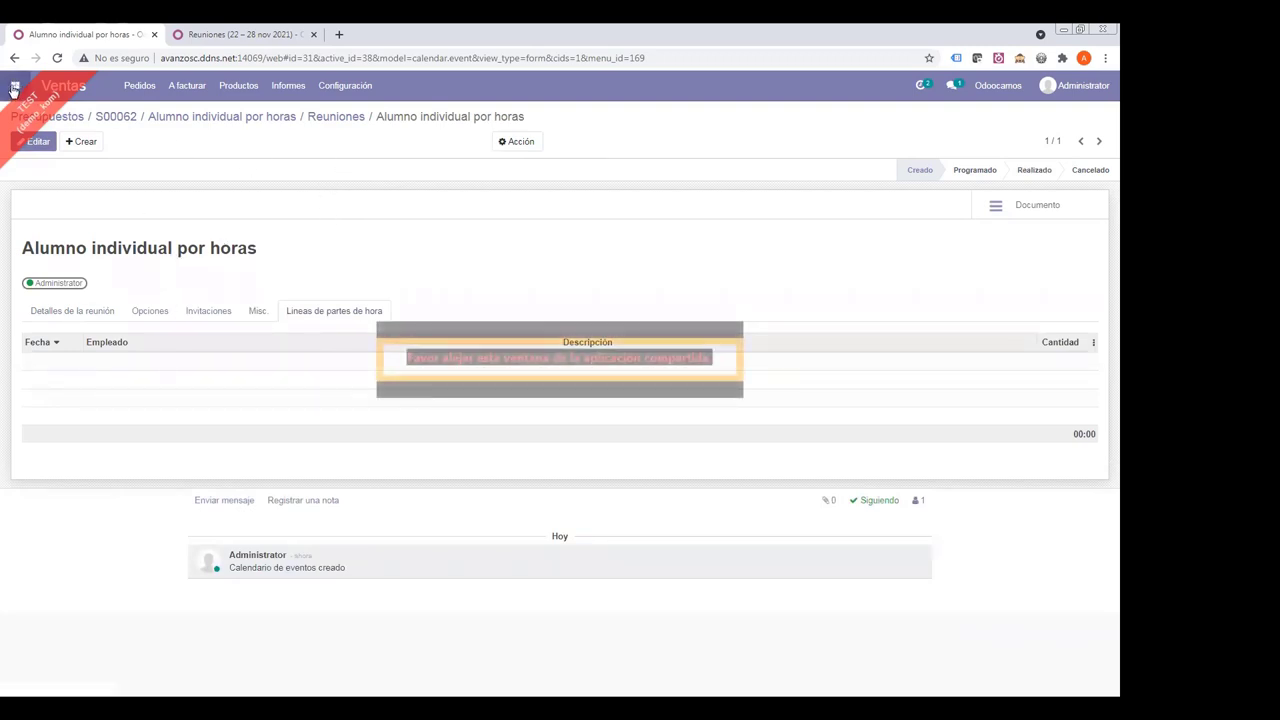
left_click(15, 87)
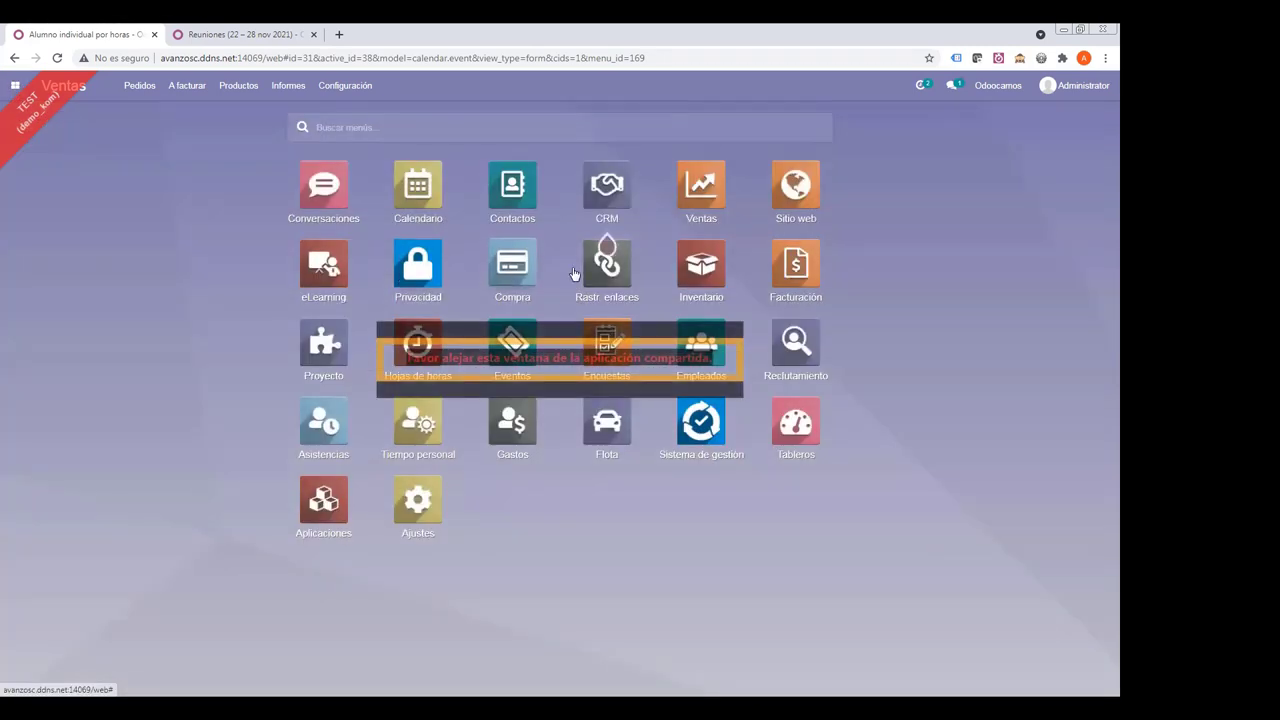
- Create an employee record linked to the responsible user via Configuración RRHH
left_click(711, 357)
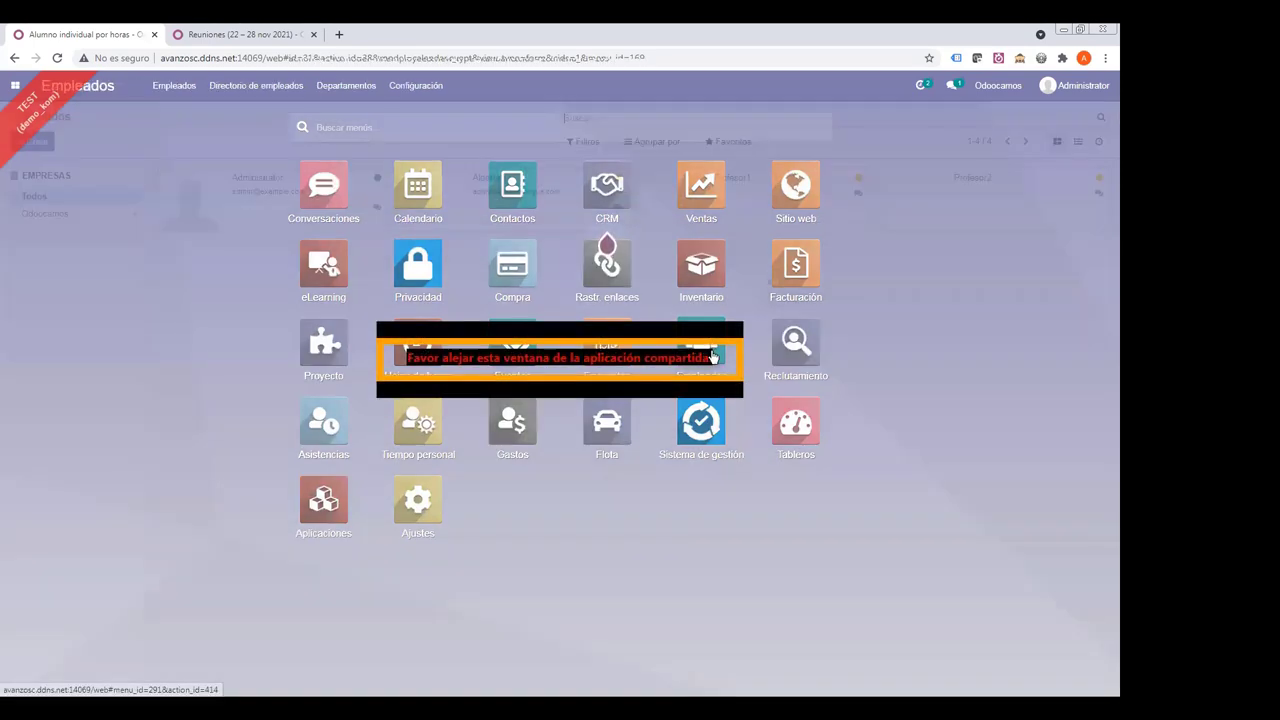
left_click(33, 142)
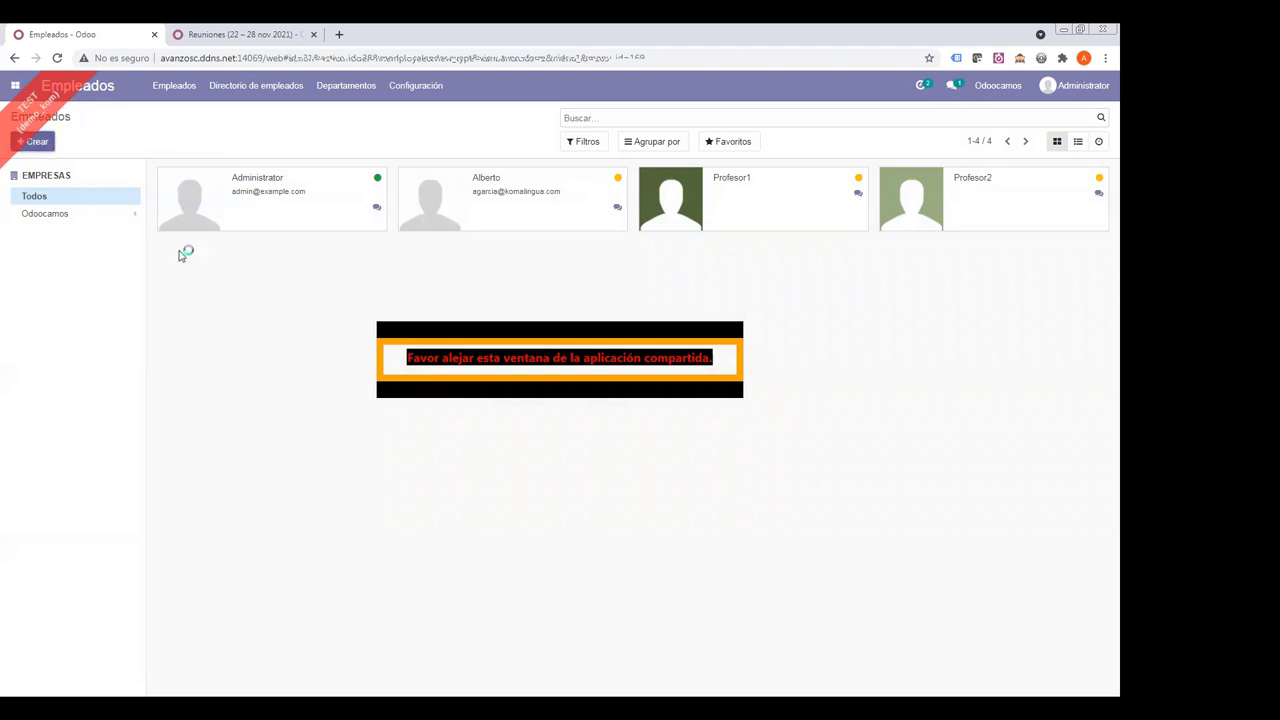
type("sandra")
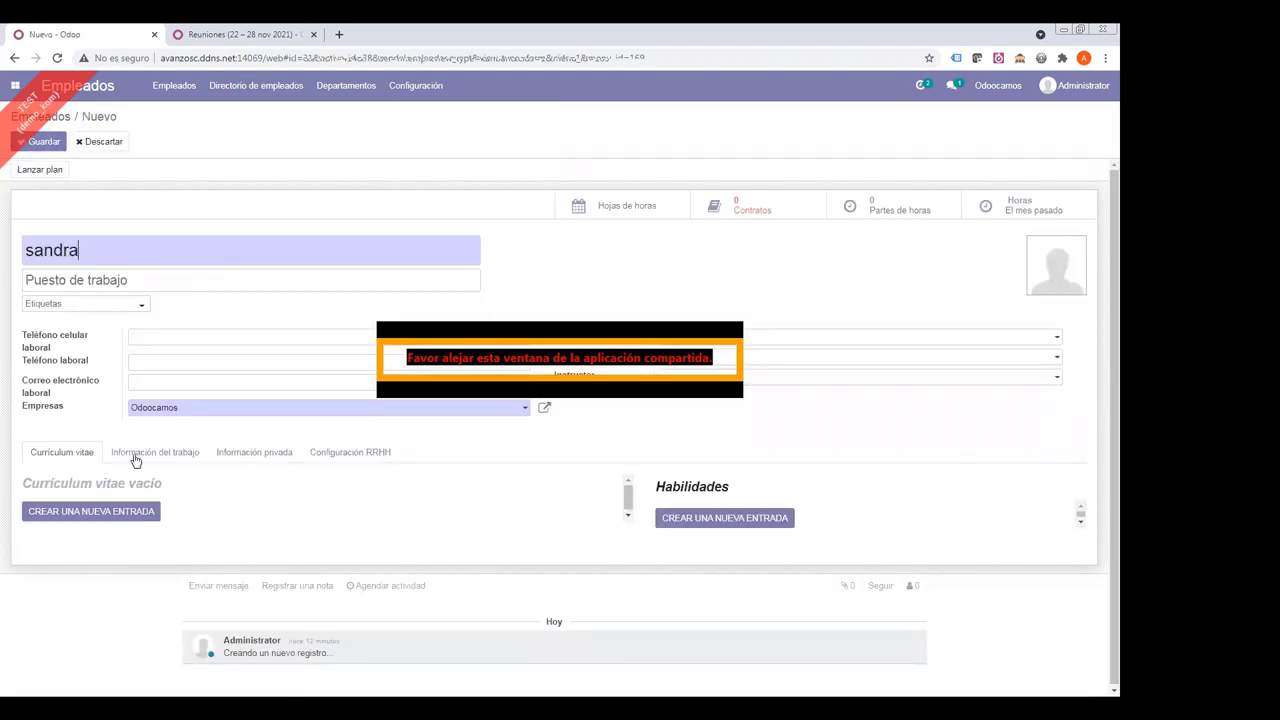
left_click(326, 455)
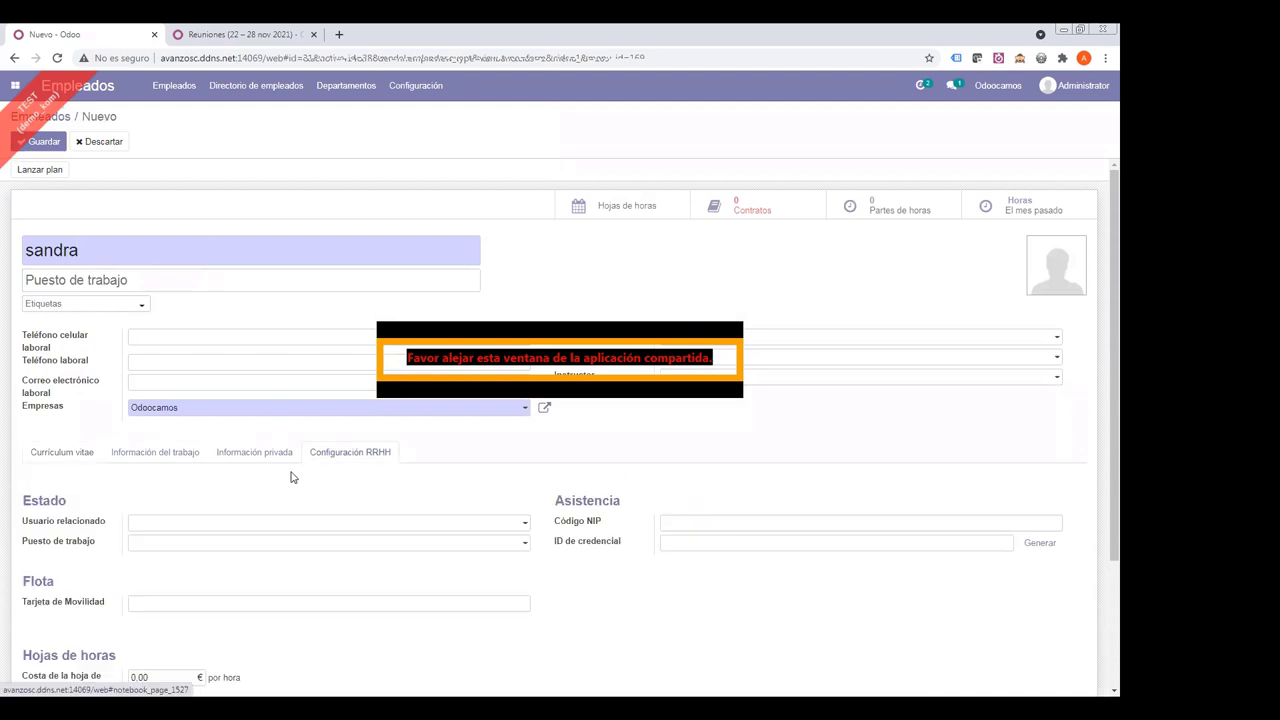
left_click(140, 522)
- Mark the 22/11/2021 meeting Realizado and view its Recurrente setting under Opciones
type("sa")
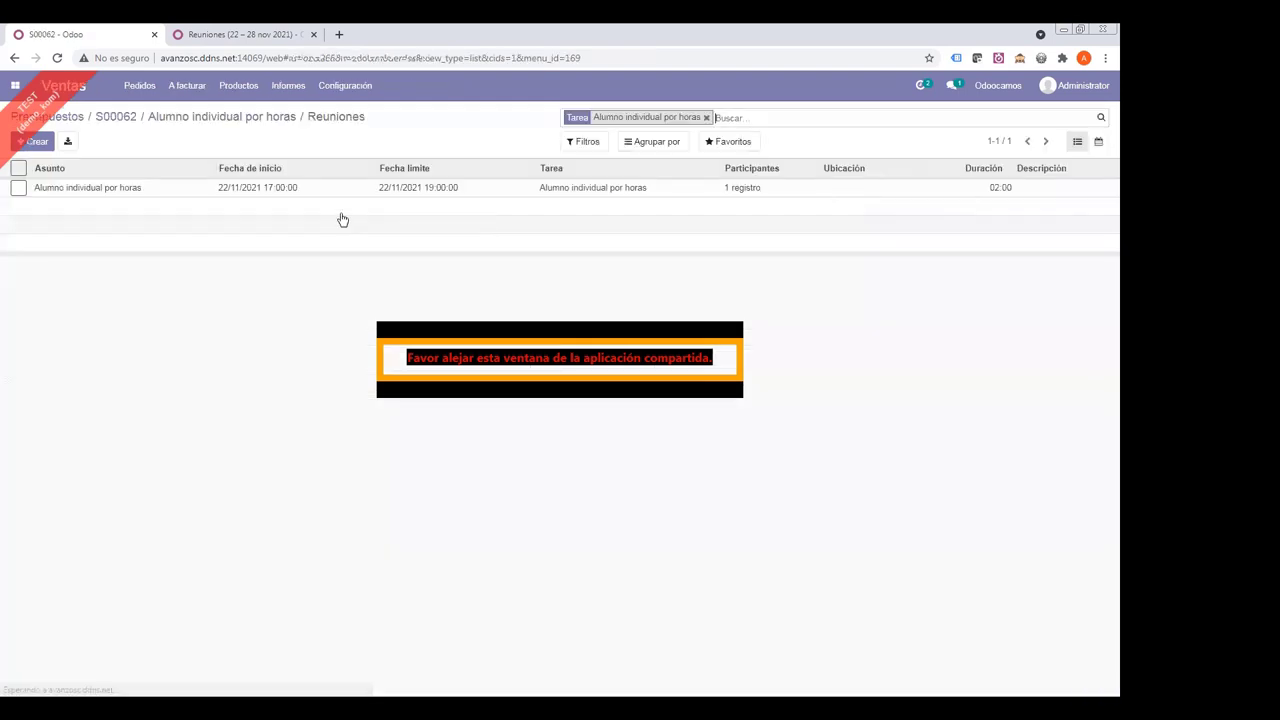
left_click(306, 192)
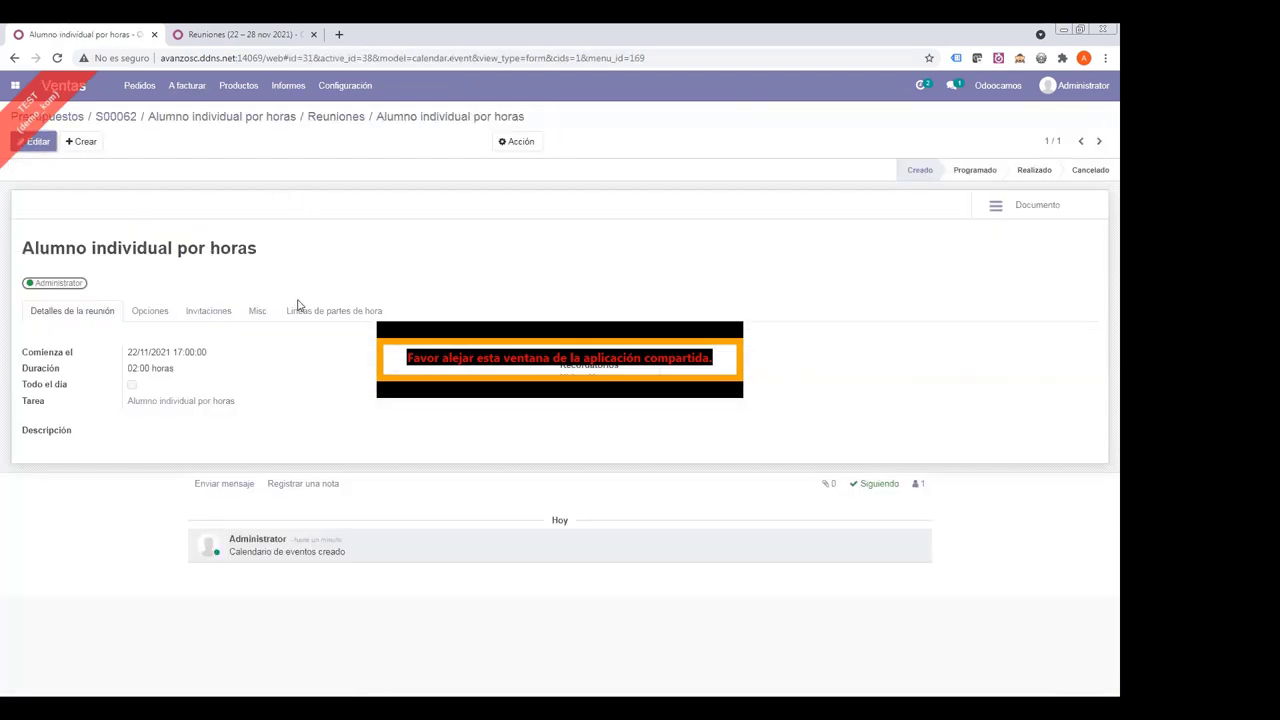
left_click(300, 310)
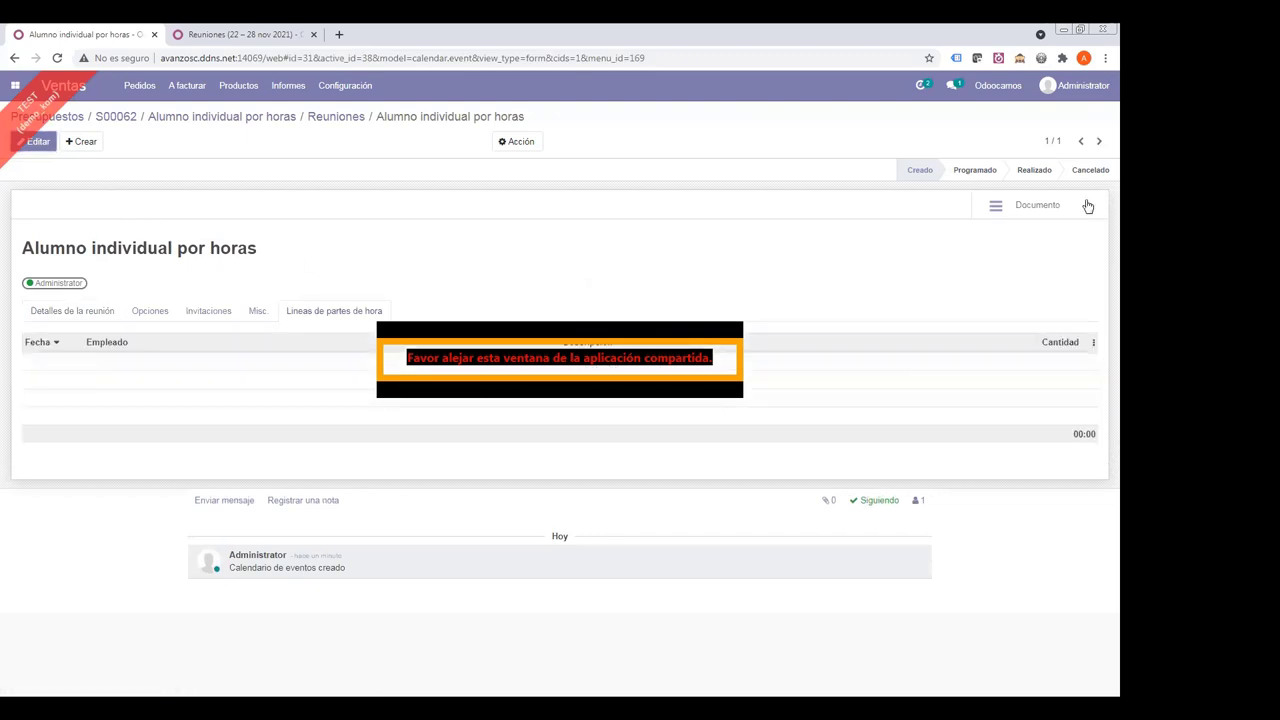
left_click(1034, 172)
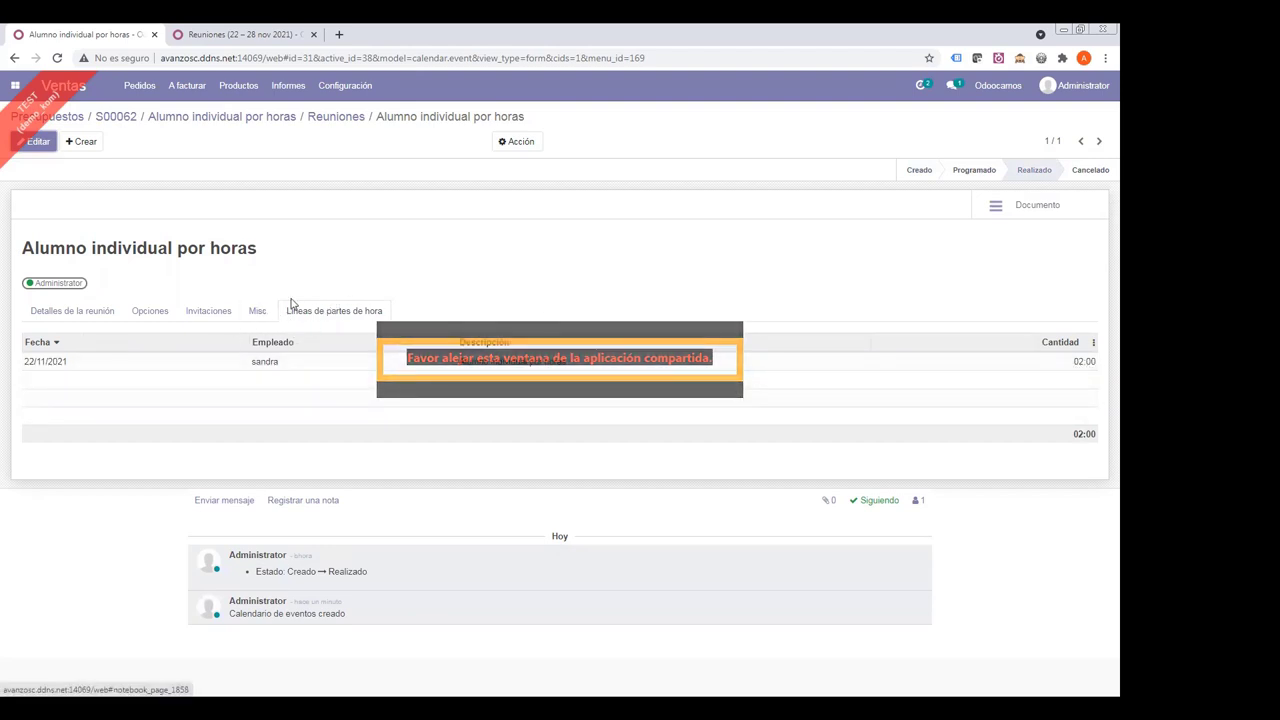
left_click(57, 312)
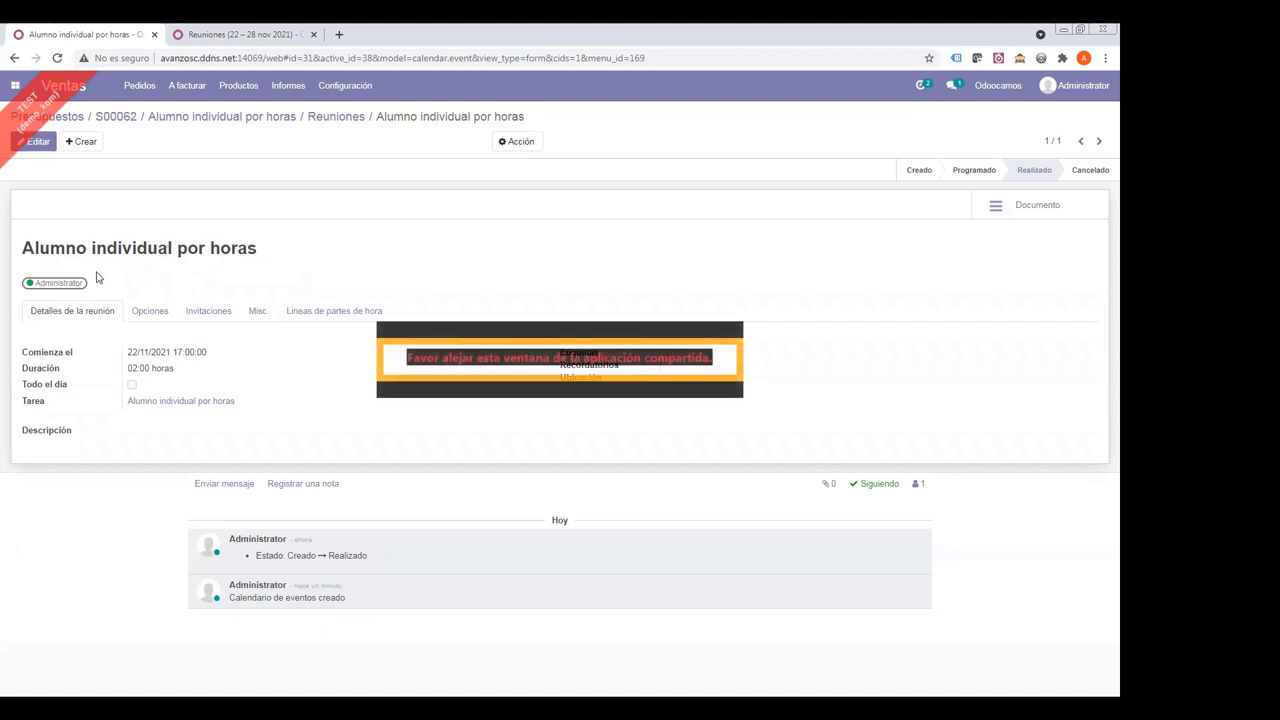
left_click(152, 312)
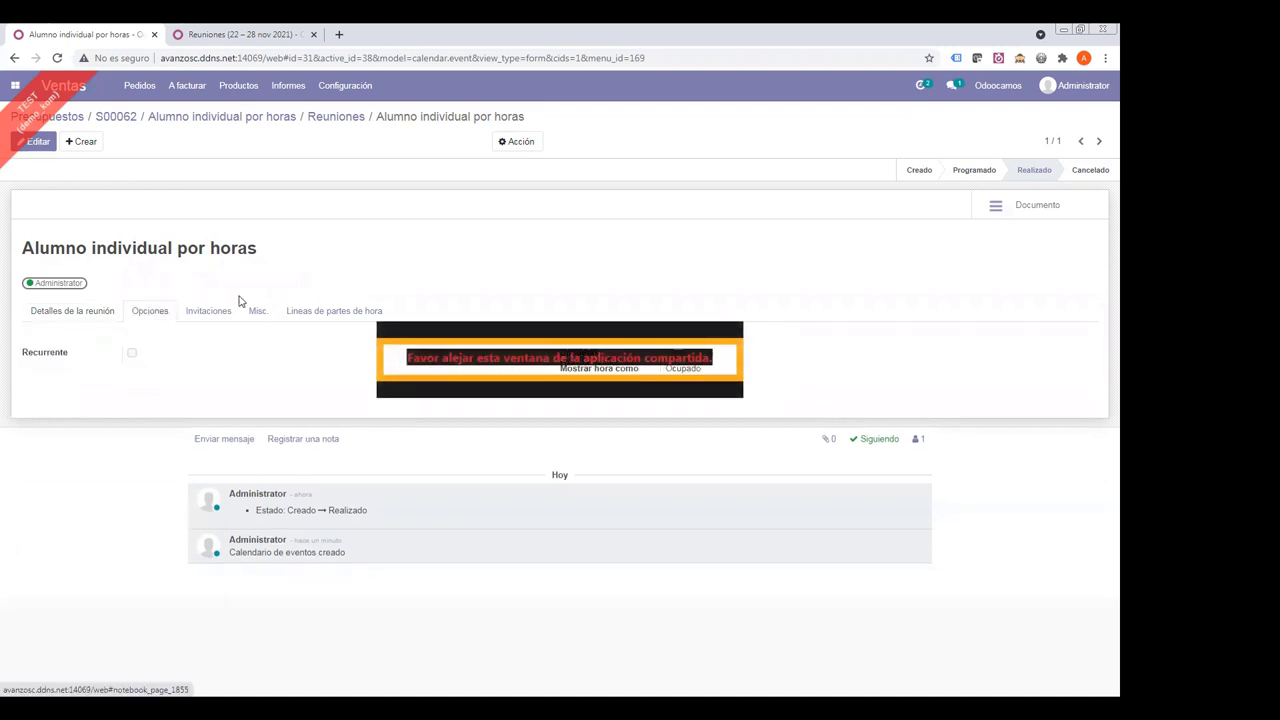
- Make the meeting recur weekly on Wednesday only for 4 repetitions and save it
left_click(34, 141)
left_click(132, 381)
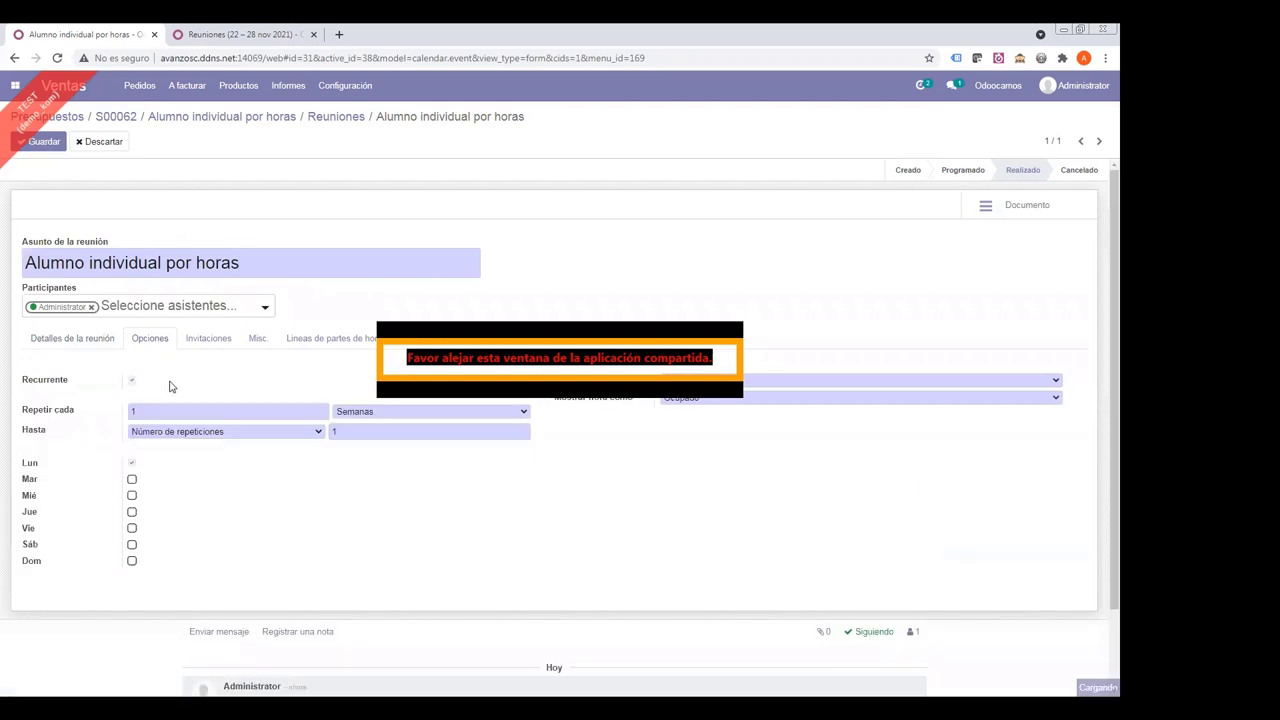
double_click(349, 431)
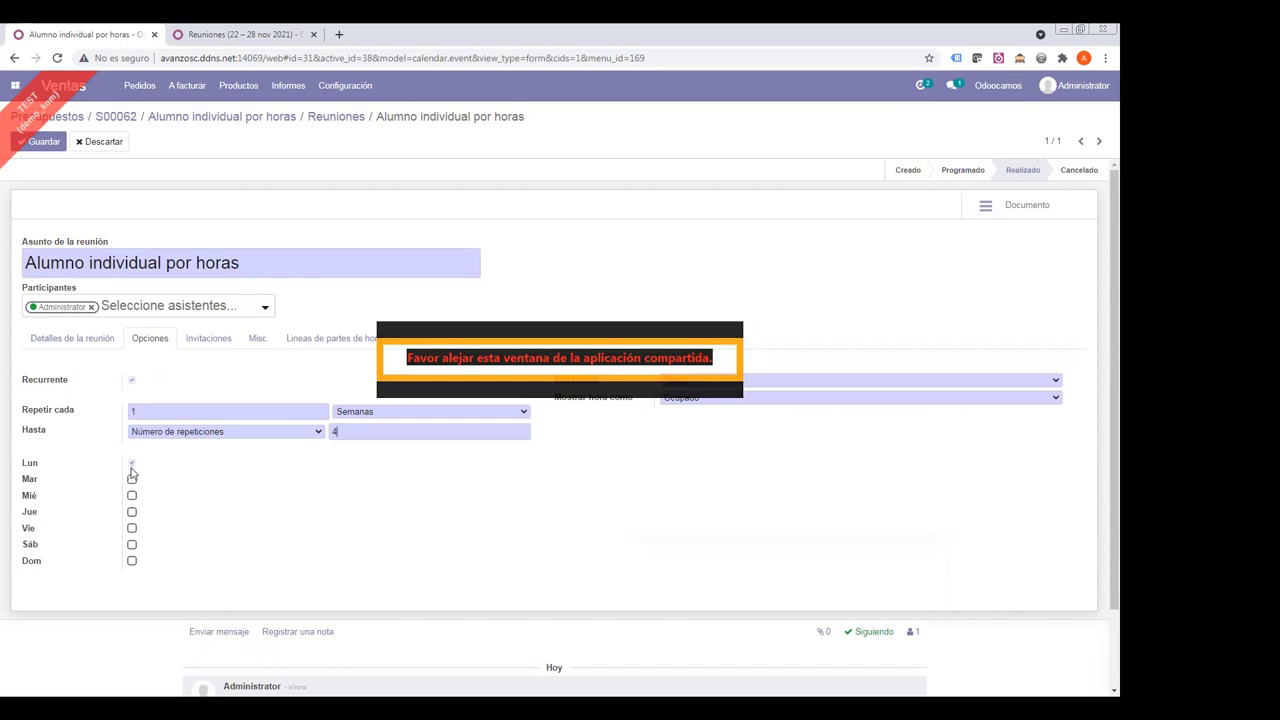
left_click(131, 495)
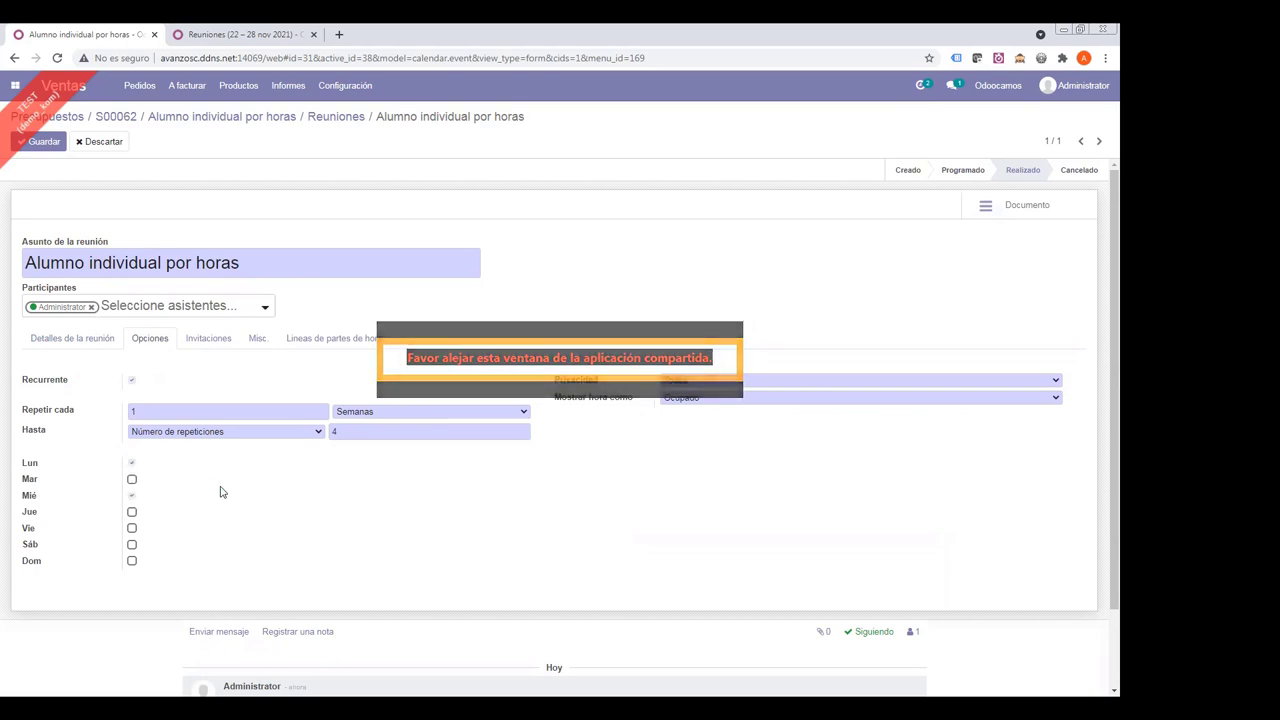
left_click(131, 463)
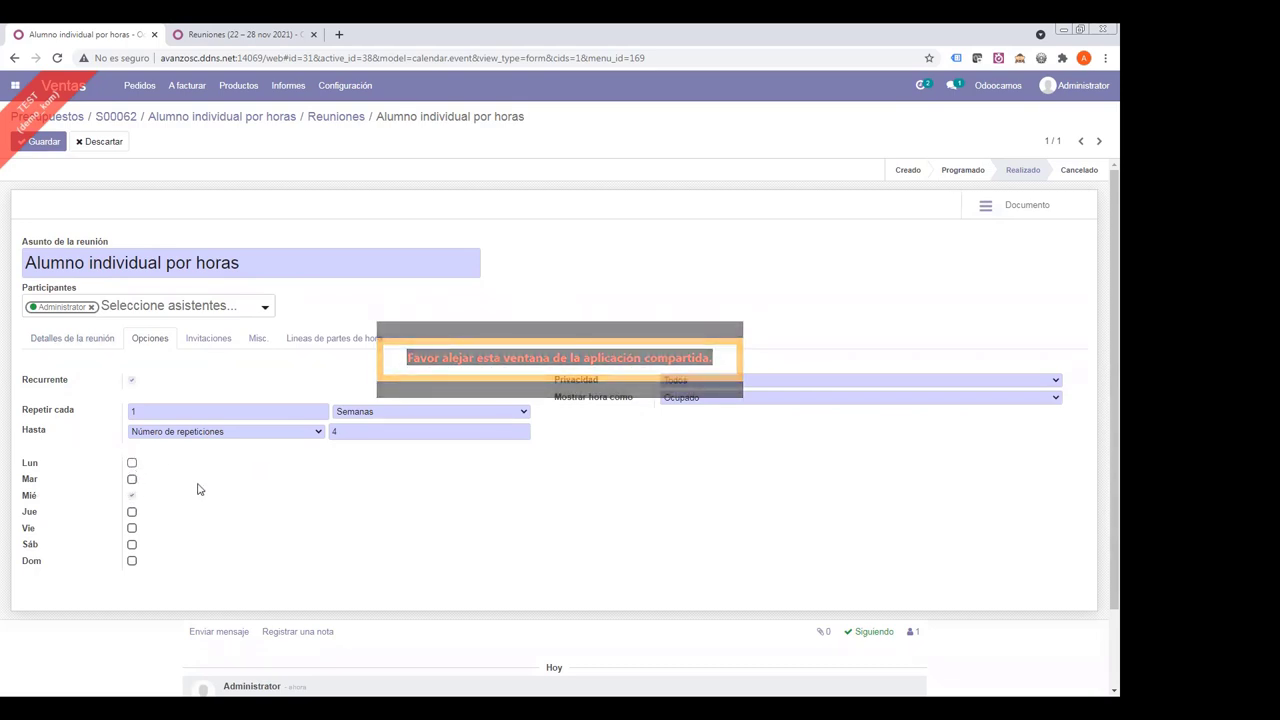
left_click(46, 143)
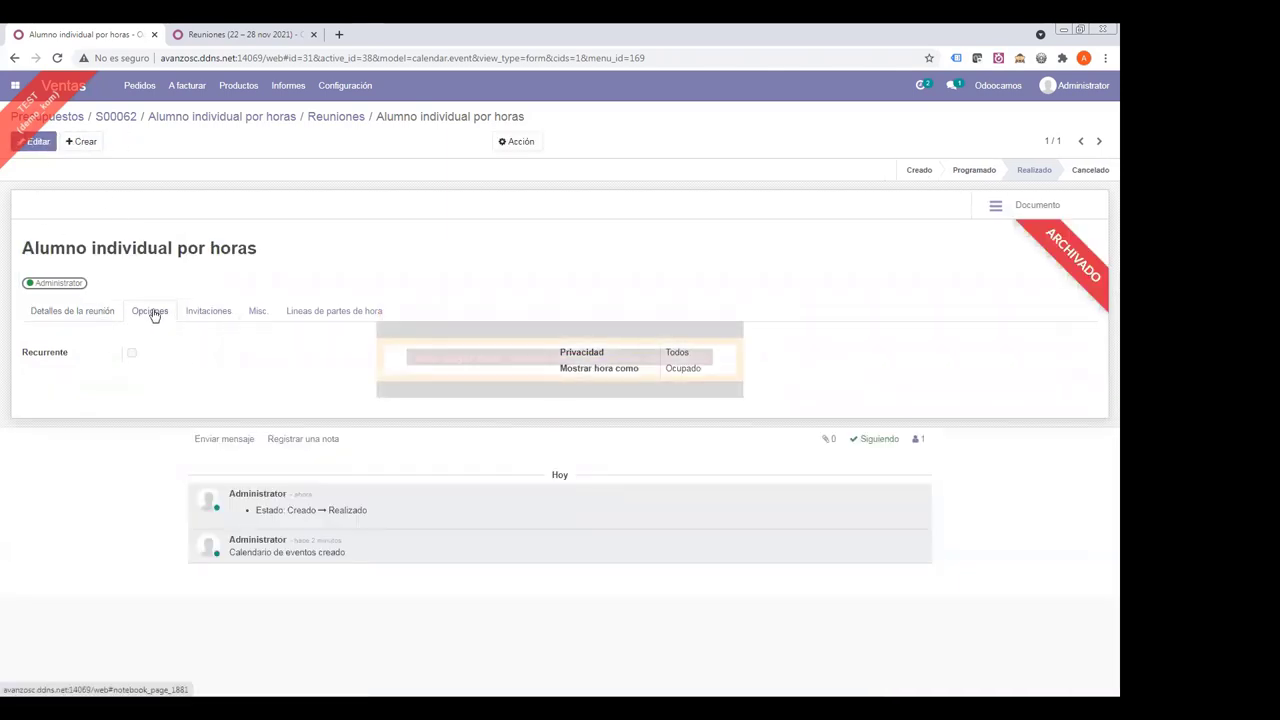
- Re-edit the archived meeting to recur every week on Monday and Wednesday, 4 repetitions, and save
left_click(108, 320)
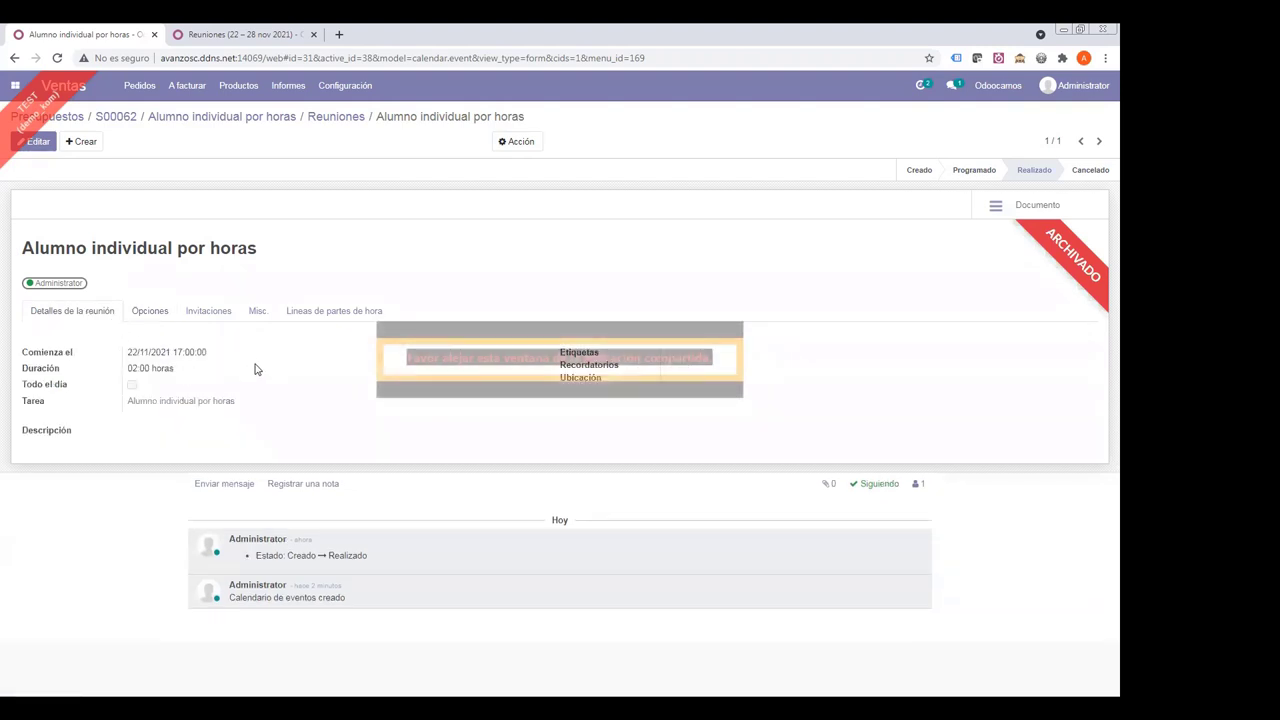
left_click(153, 314)
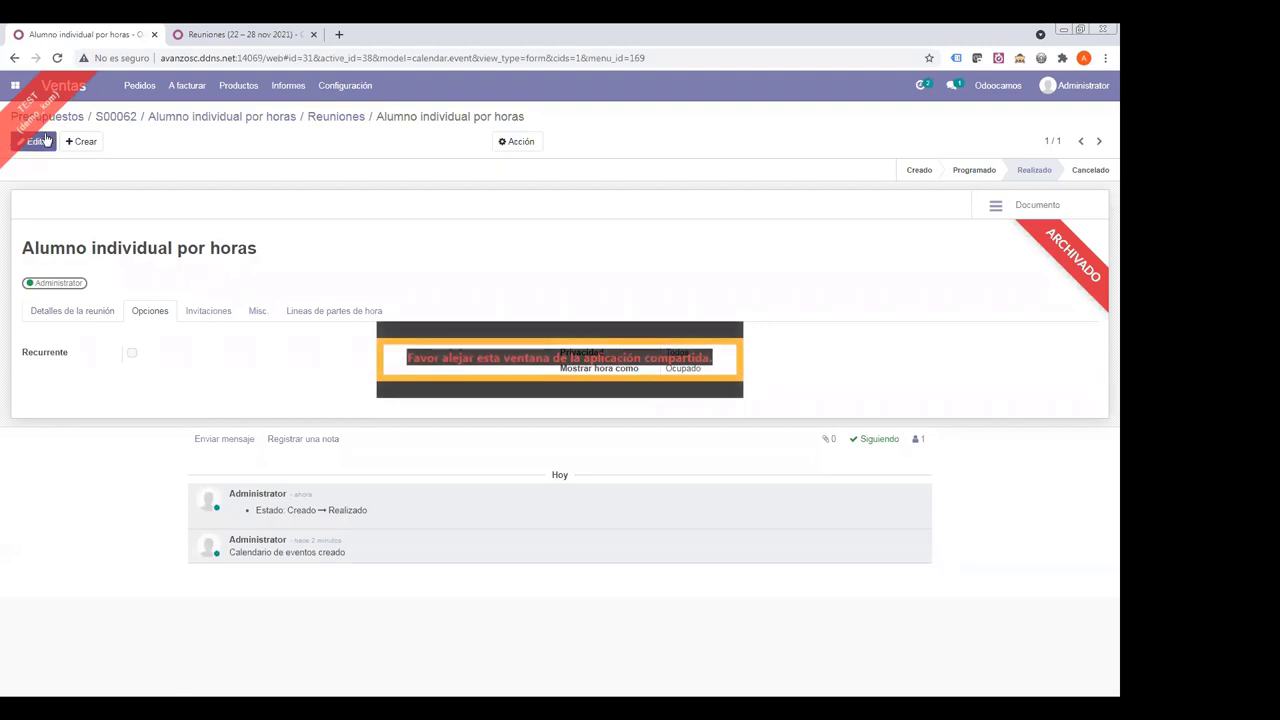
left_click(36, 141)
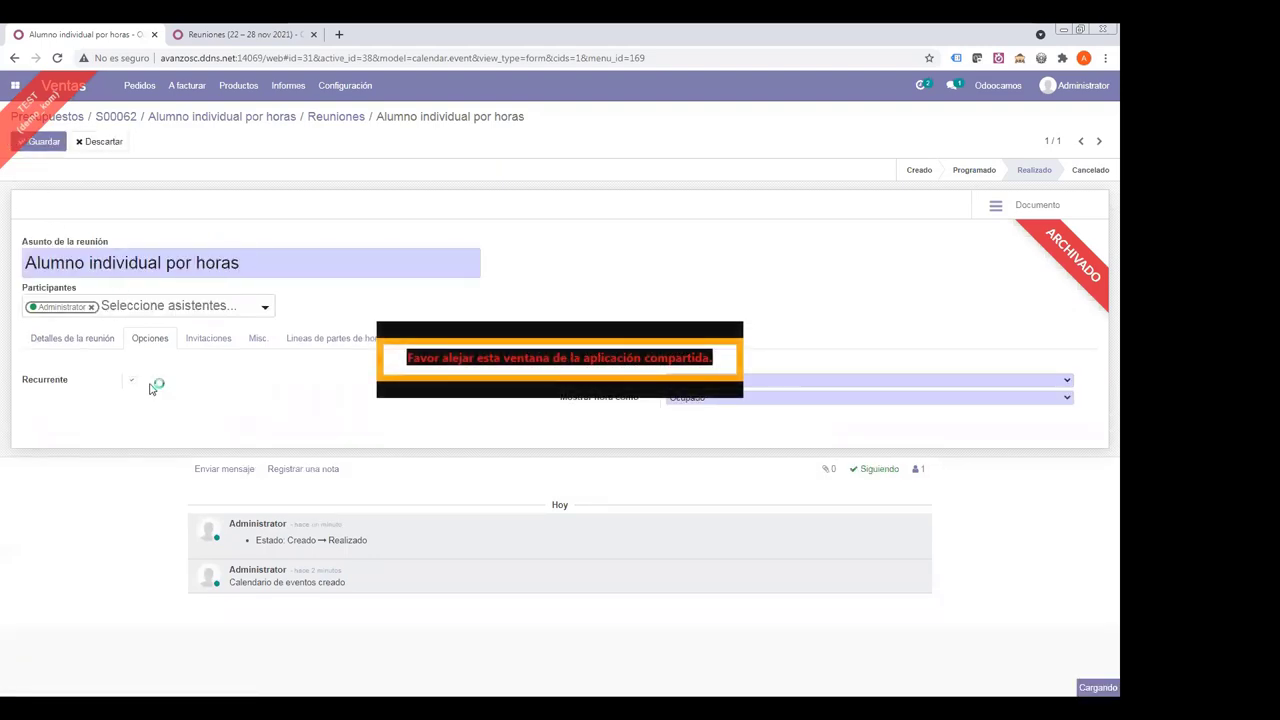
left_click(132, 381)
key("Tab")
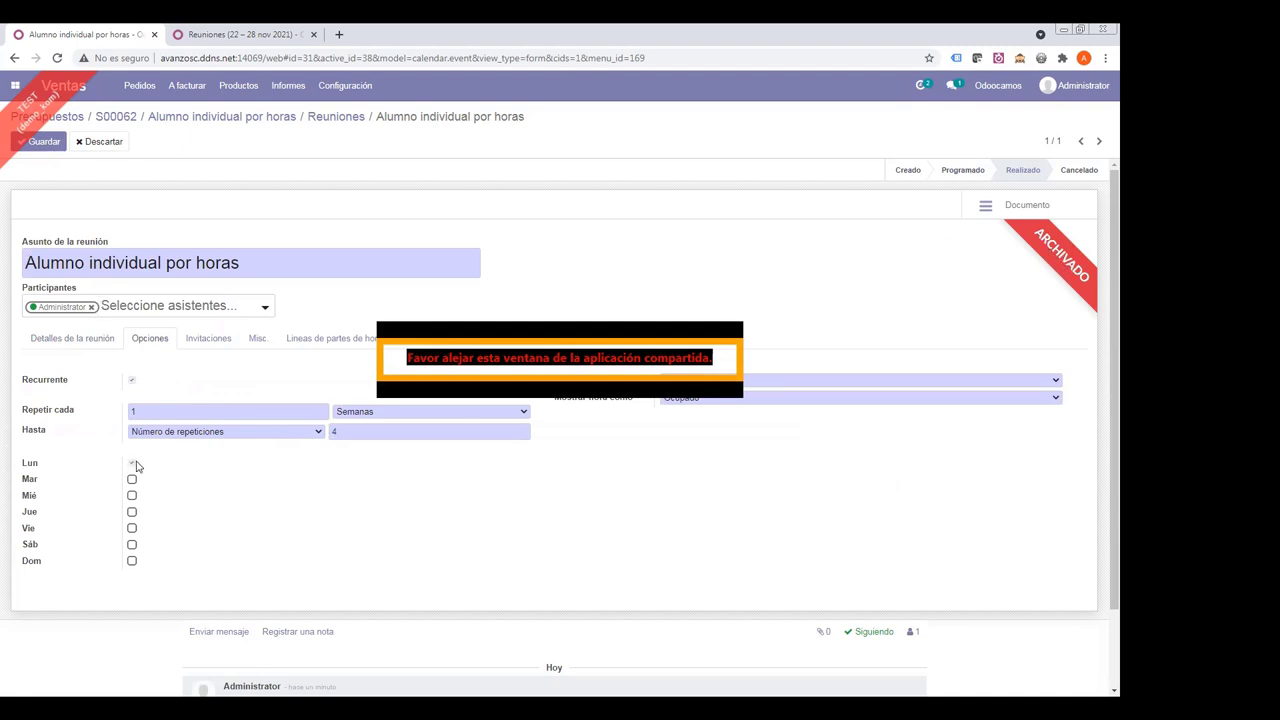
left_click(131, 495)
left_click(131, 463)
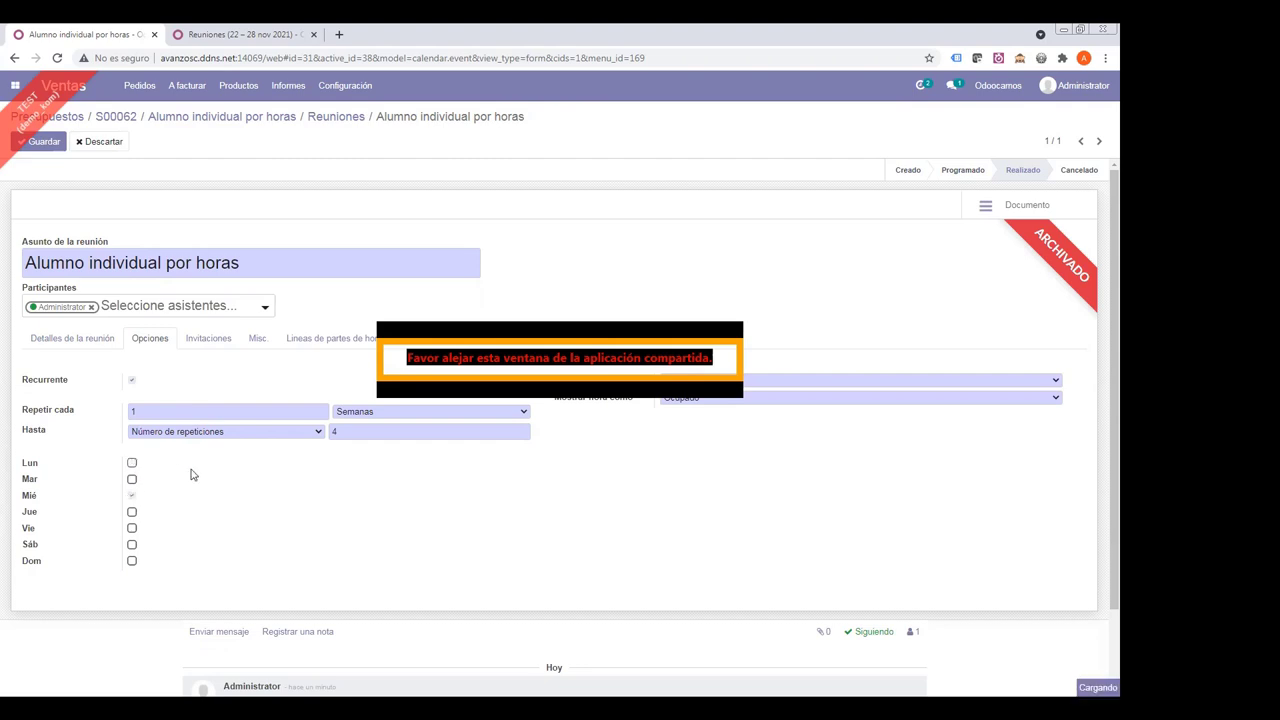
left_click(44, 142)
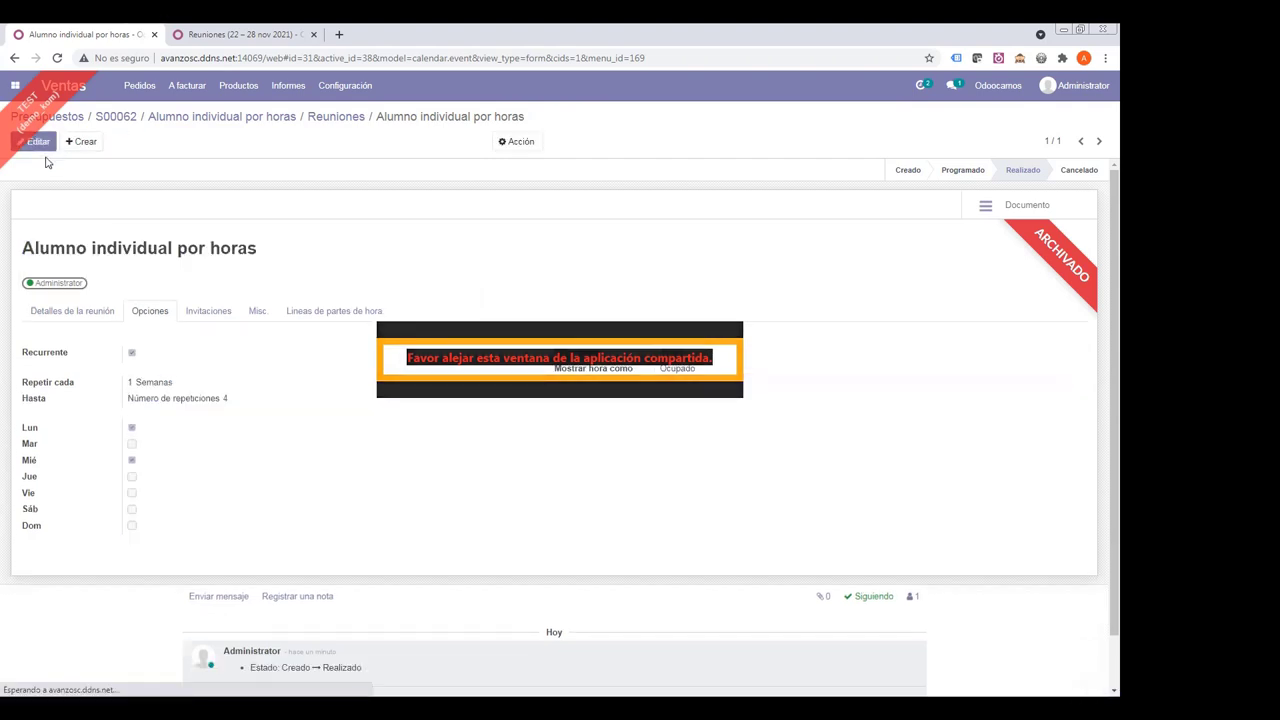
- Unarchive the meeting, then reopen it from the Reuniones list to check its recurrence options
left_click(499, 143)
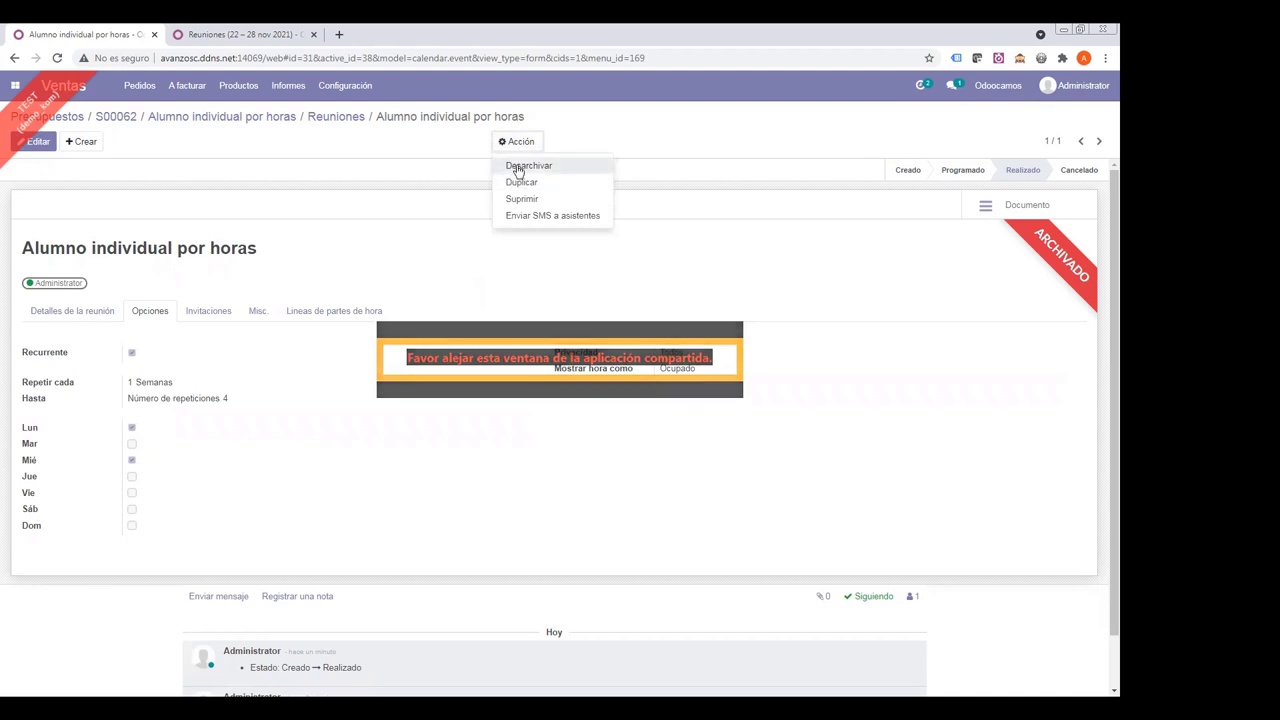
left_click(516, 168)
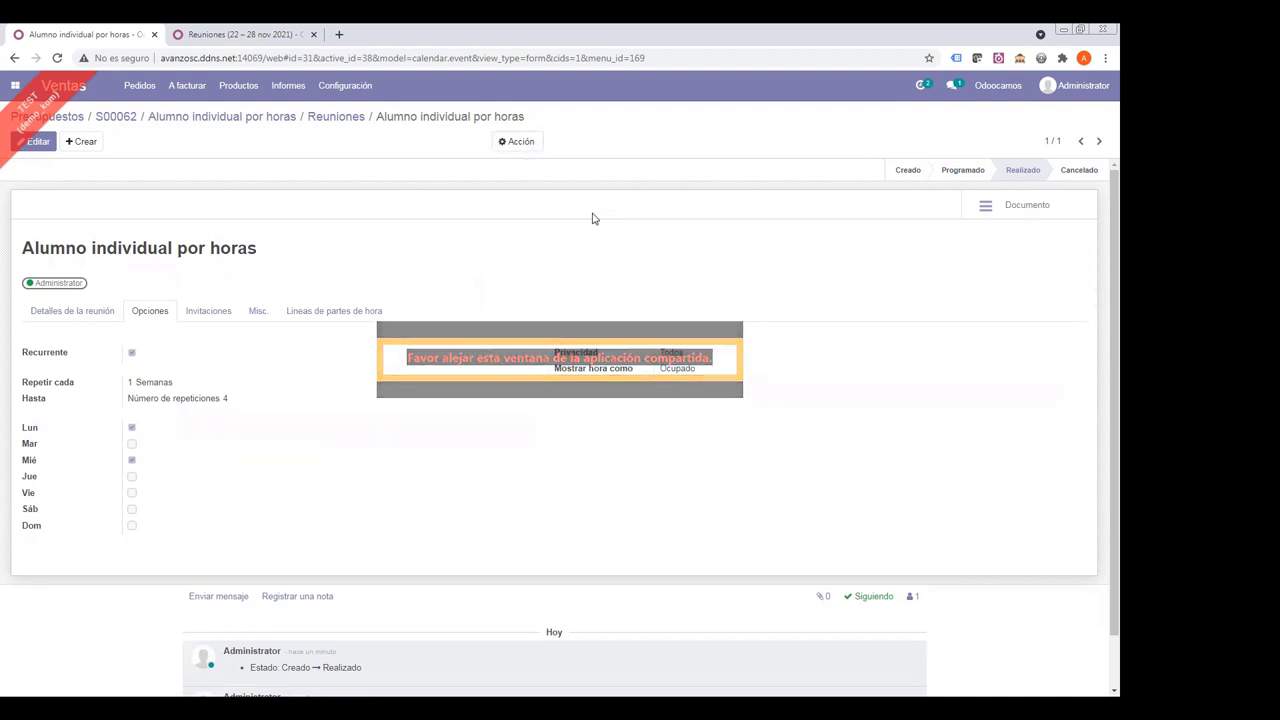
left_click(340, 117)
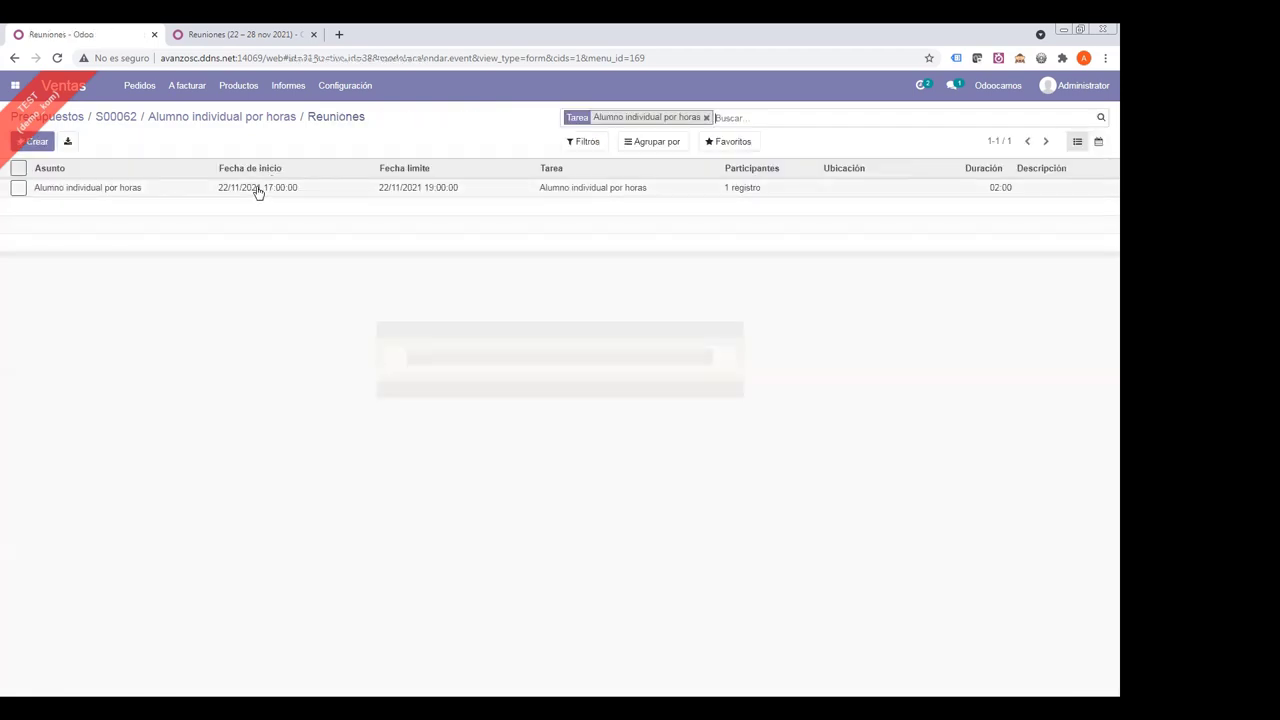
left_click(256, 191)
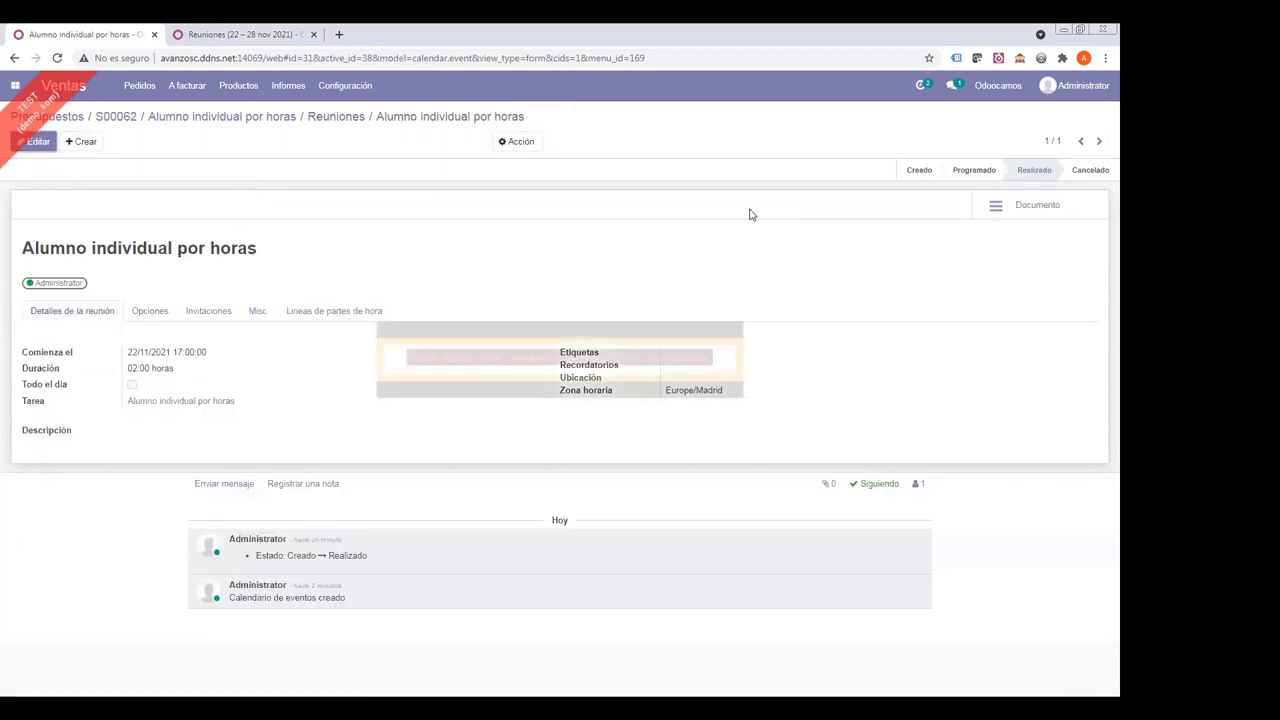
left_click(145, 312)
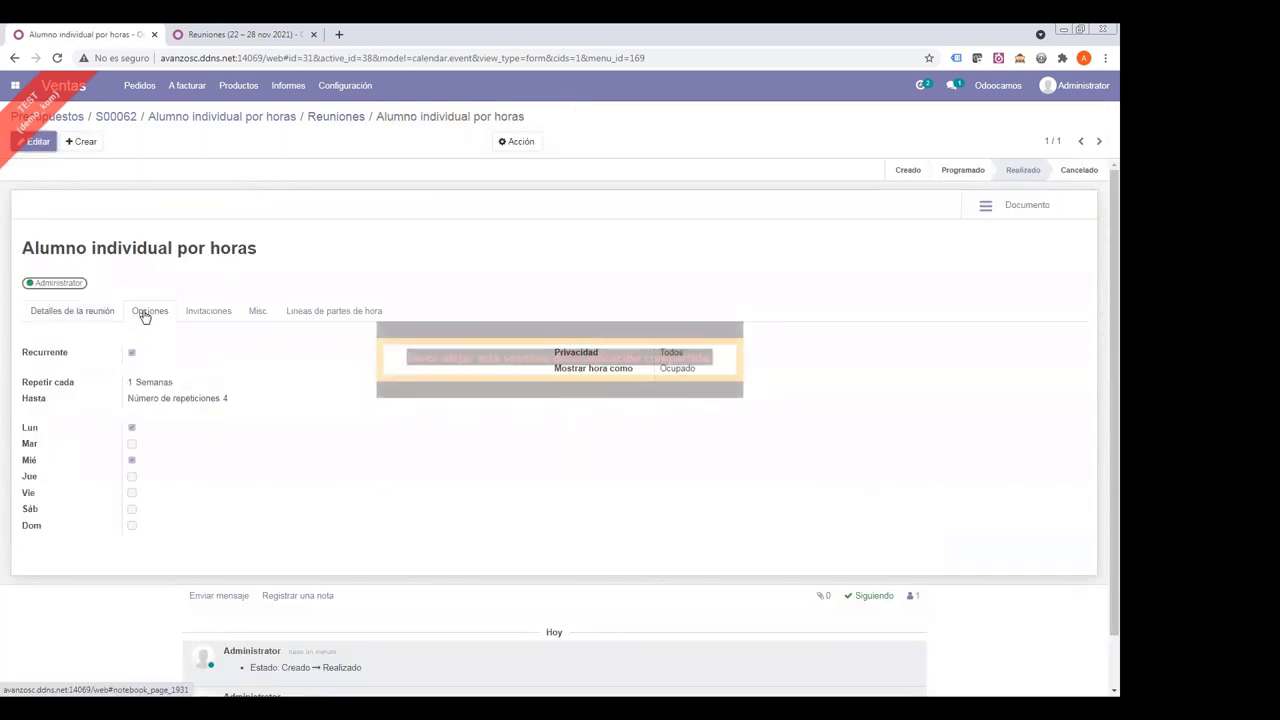
- Remove Monday from the recurrence for this and following events and save the meeting
left_click(35, 141)
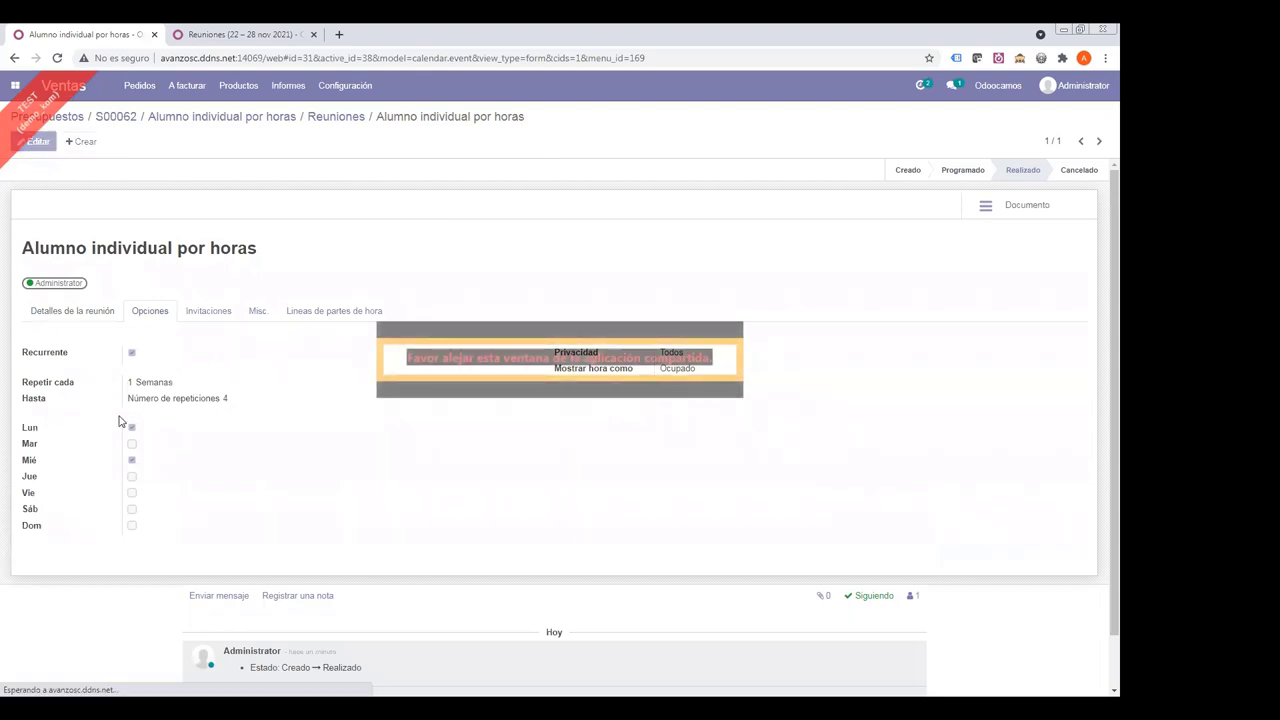
left_click(132, 560)
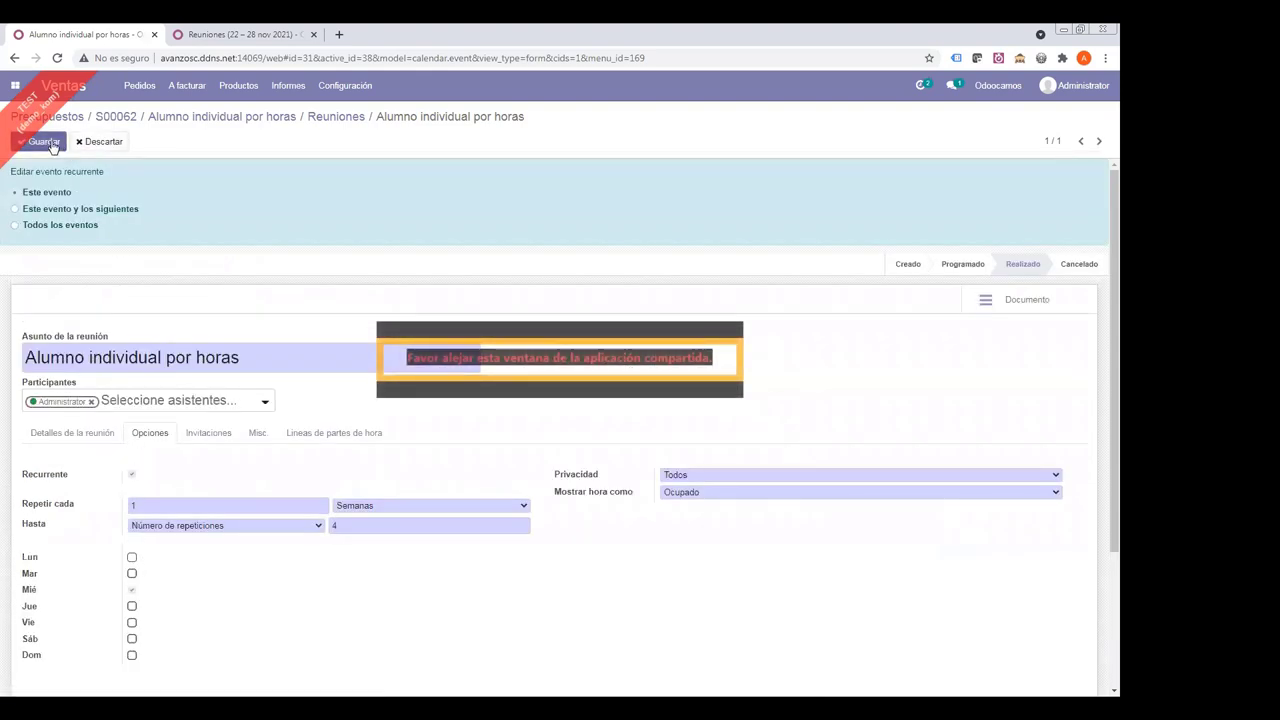
left_click(16, 210)
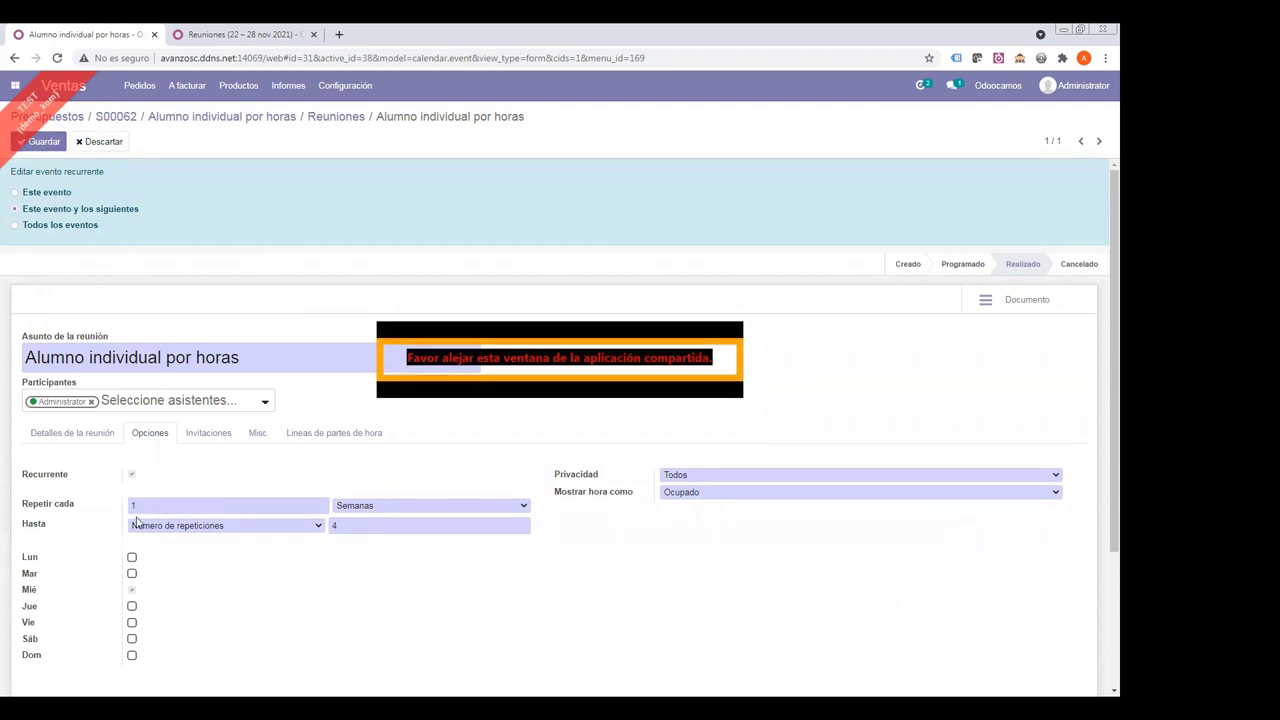
left_click(94, 443)
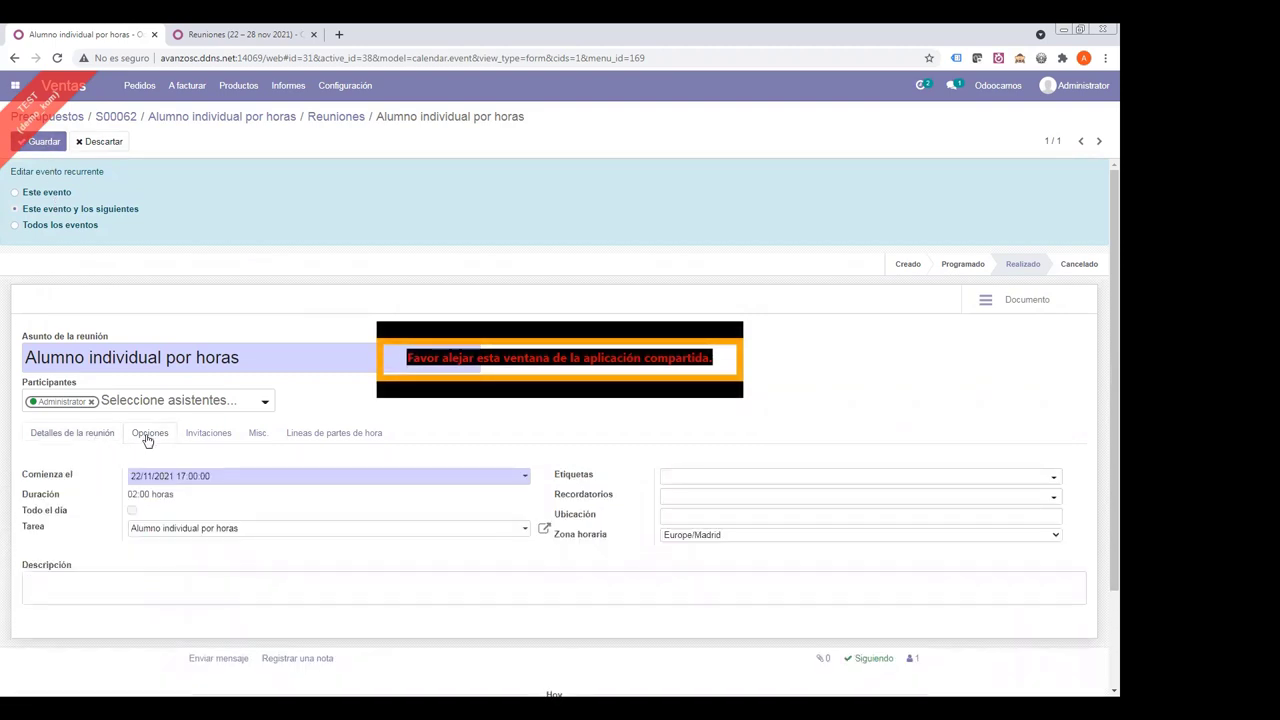
left_click(148, 437)
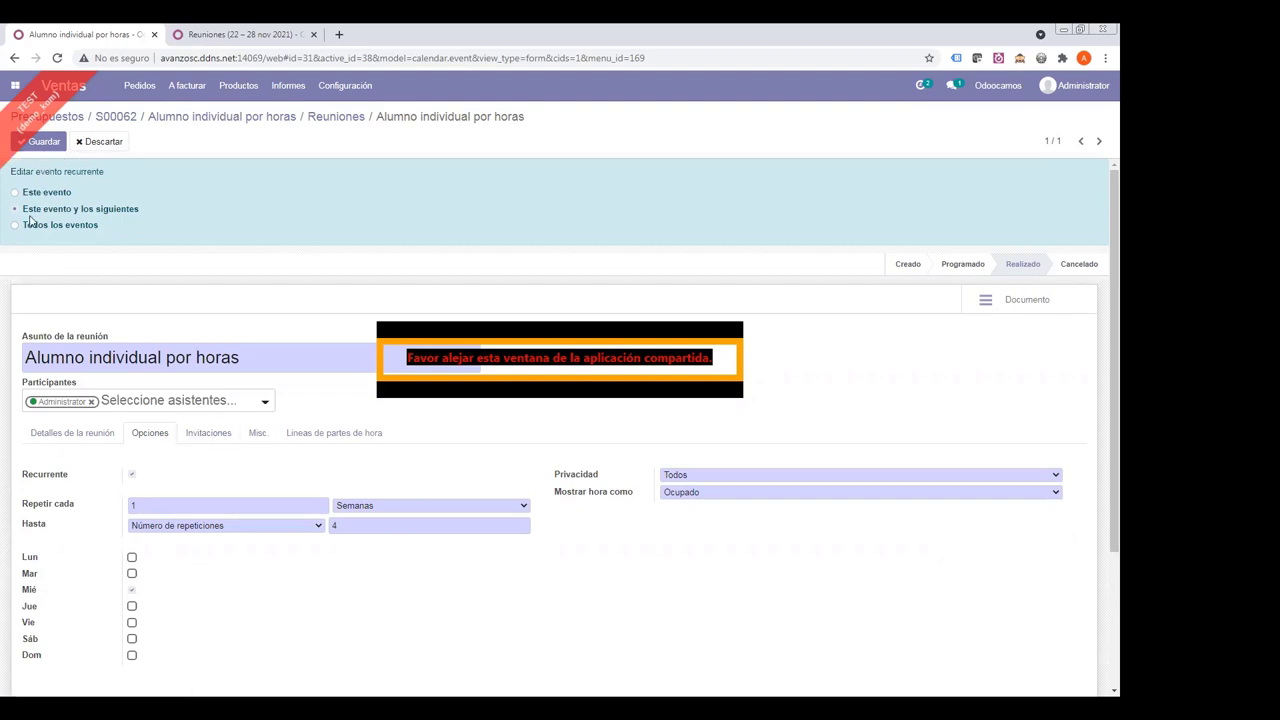
left_click(40, 141)
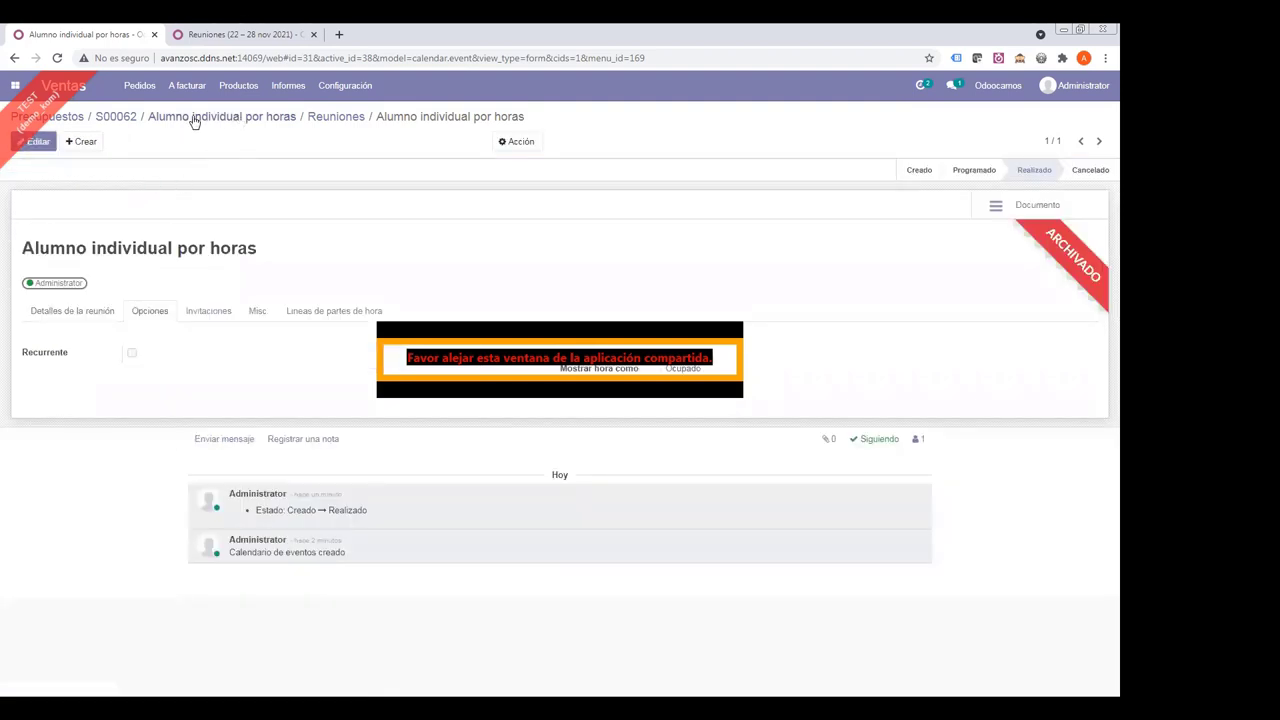
- Open the meetings of the S00062 task and display them in a November 2021 month calendar
left_click(193, 119)
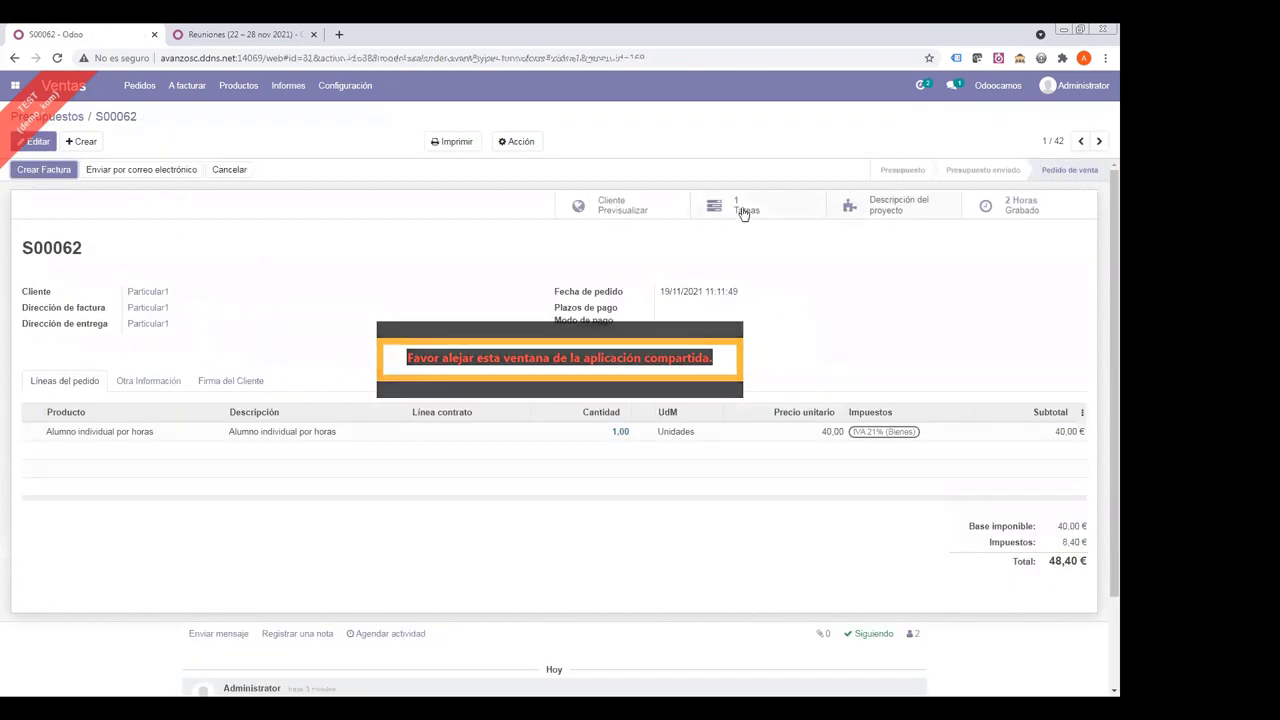
left_click(751, 207)
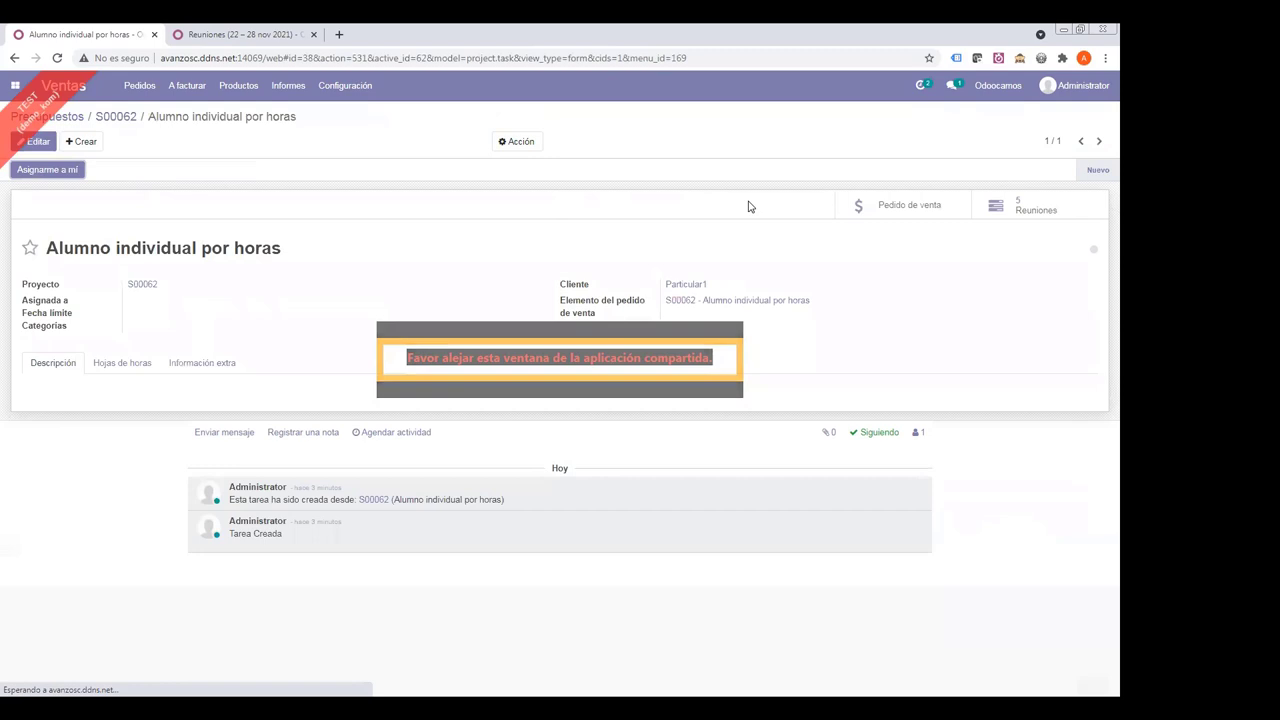
left_click(990, 207)
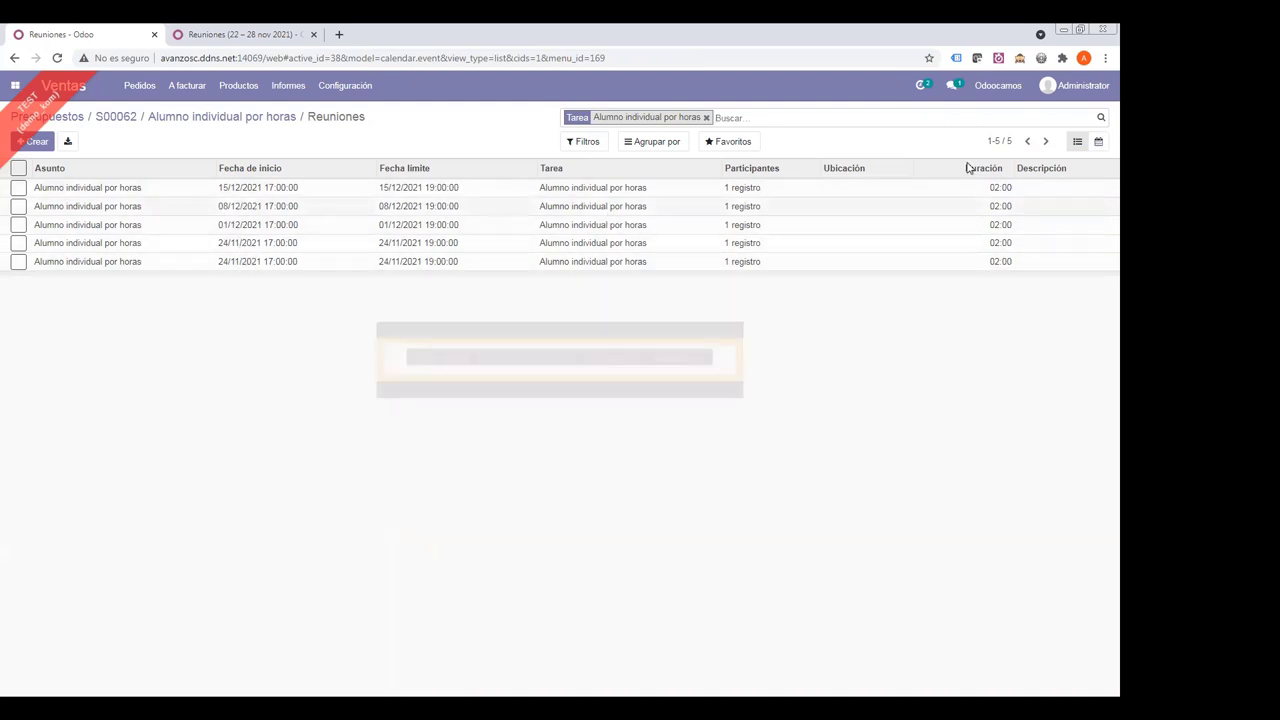
left_click(1098, 142)
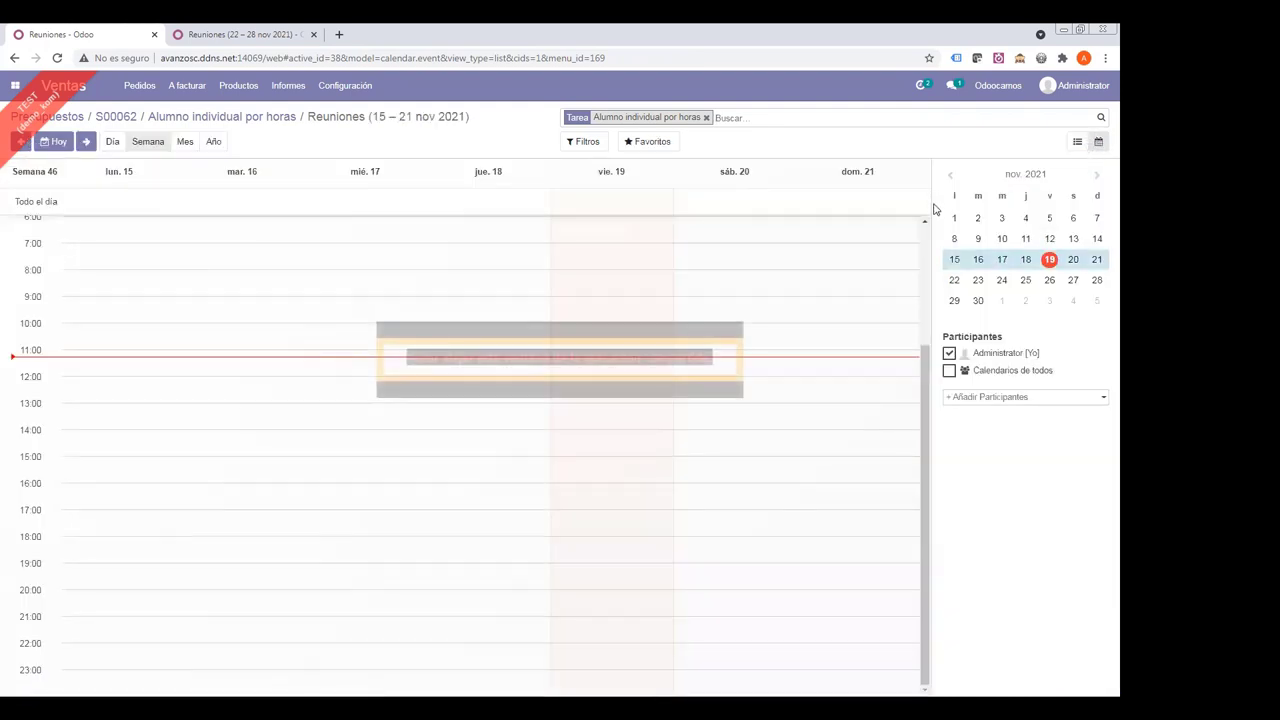
left_click(949, 372)
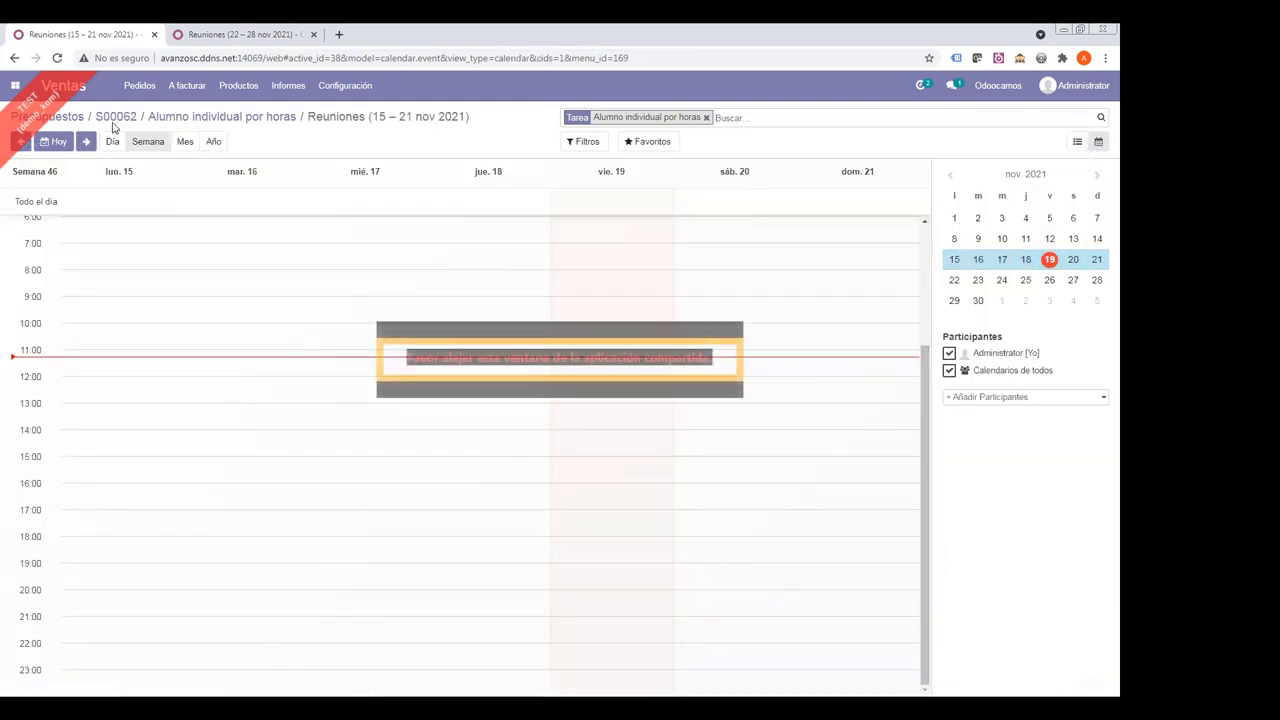
left_click(185, 142)
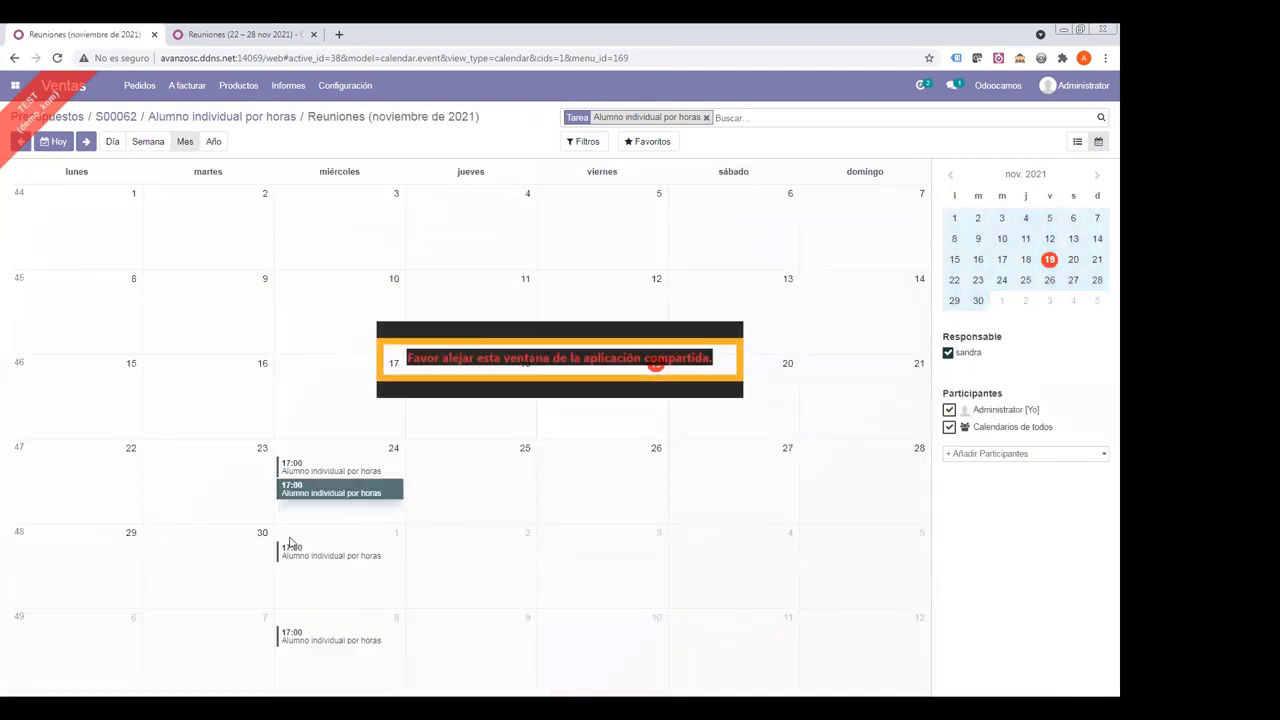
- Open the 1 December meeting for editing and review its stage, timesheet, recurrence, invitee and responsible tabs
left_click(300, 557)
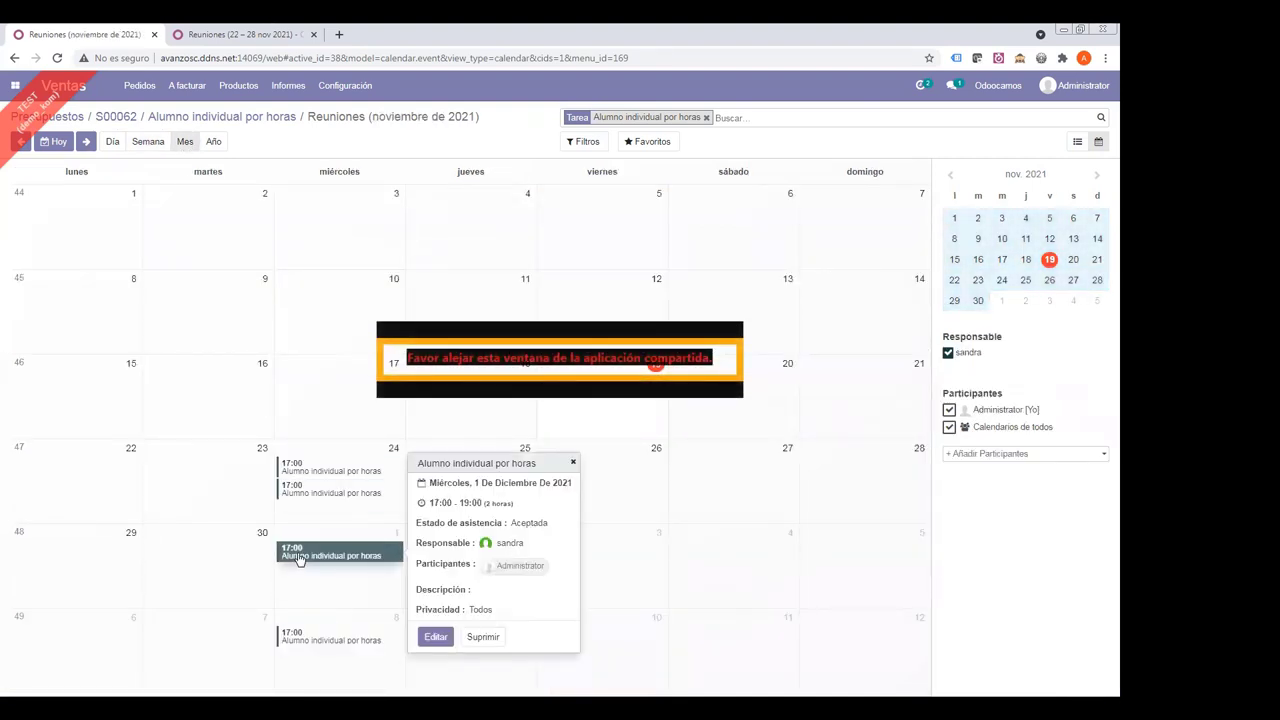
left_click(432, 636)
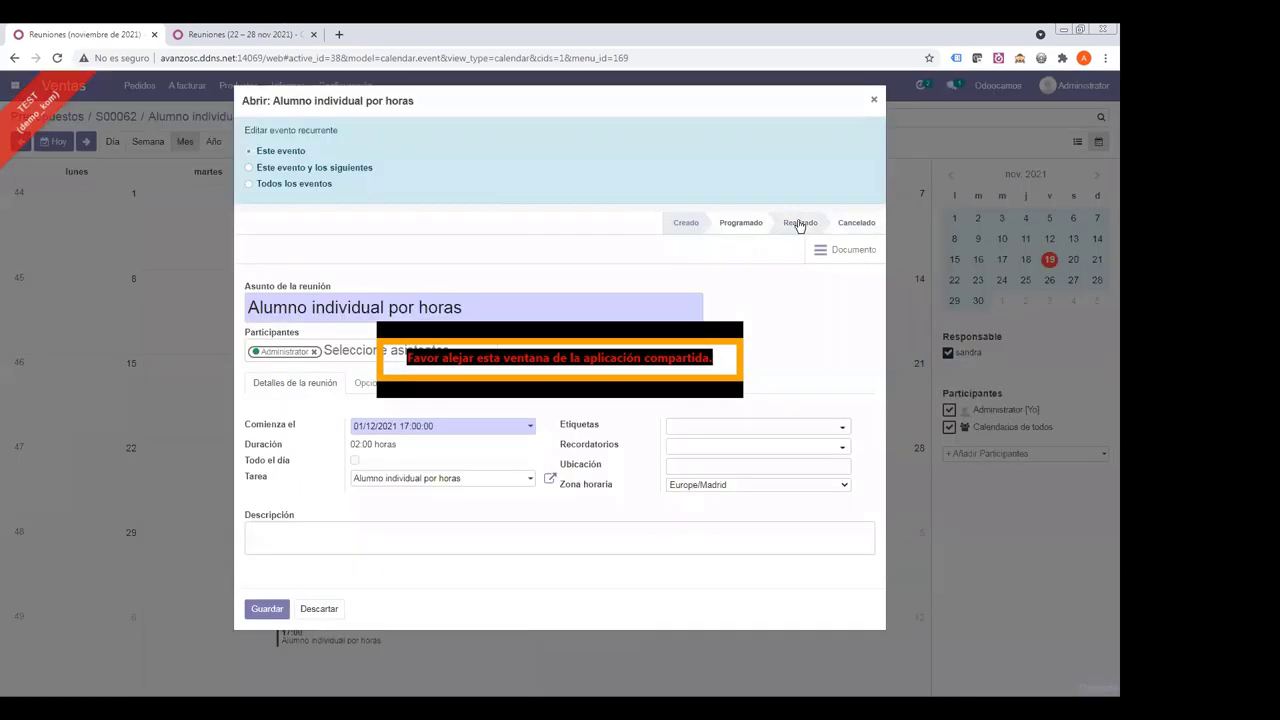
left_click(801, 224)
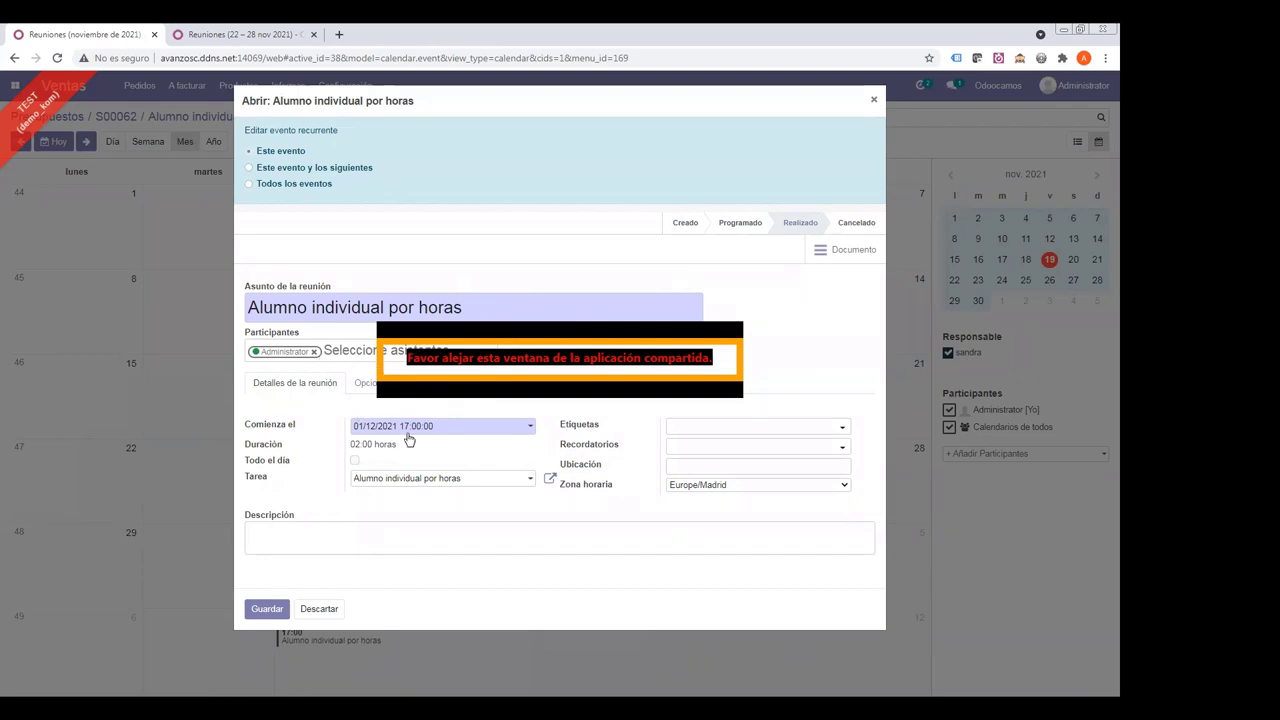
left_click(517, 390)
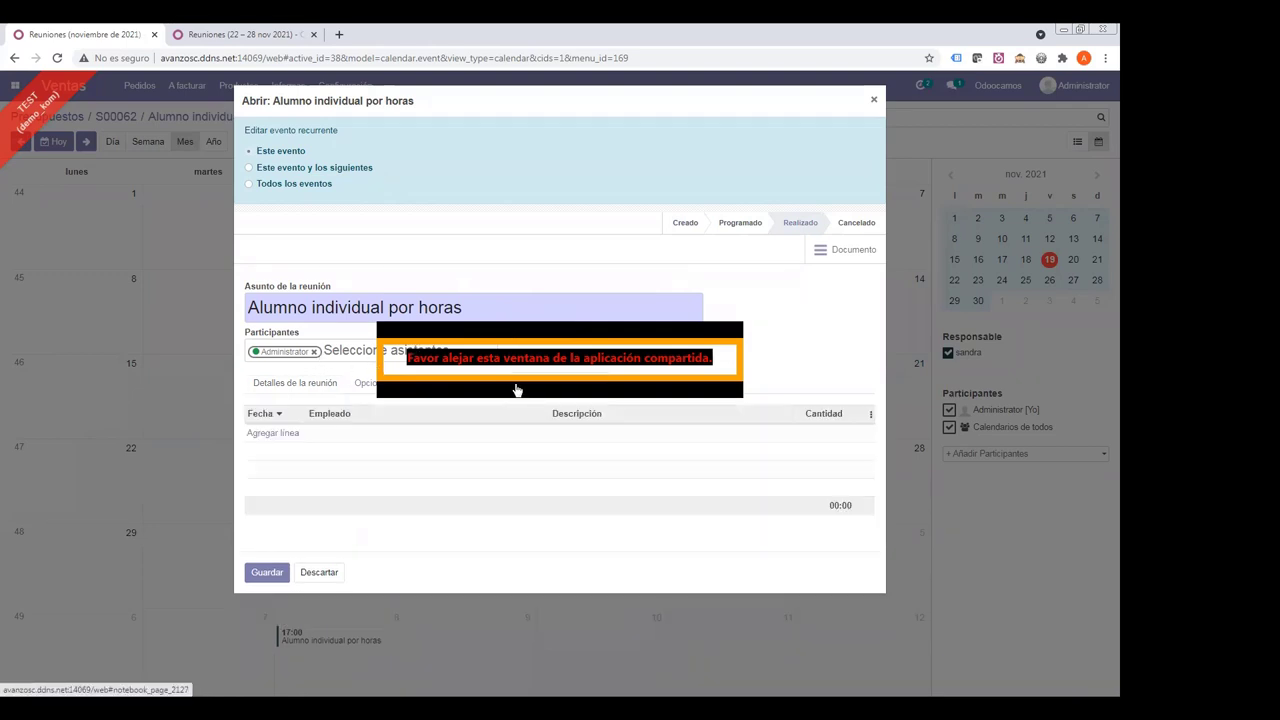
left_click(311, 386)
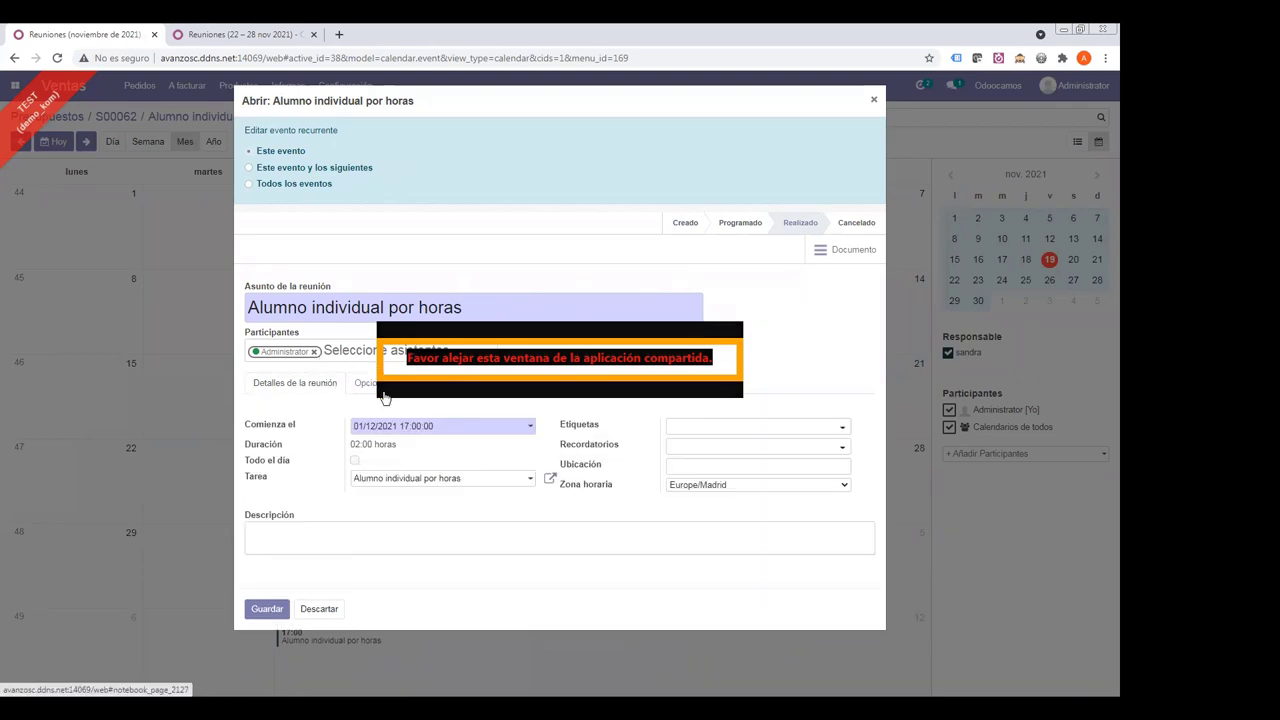
left_click(372, 388)
left_click(450, 391)
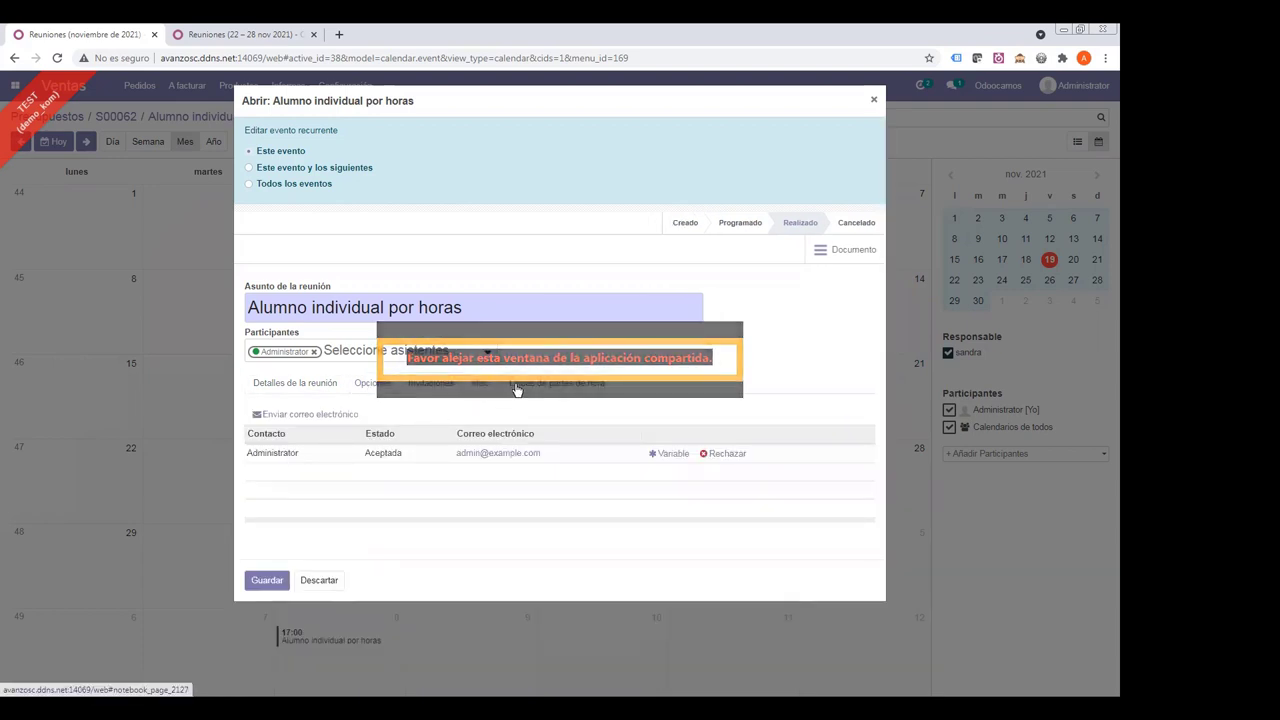
left_click(480, 386)
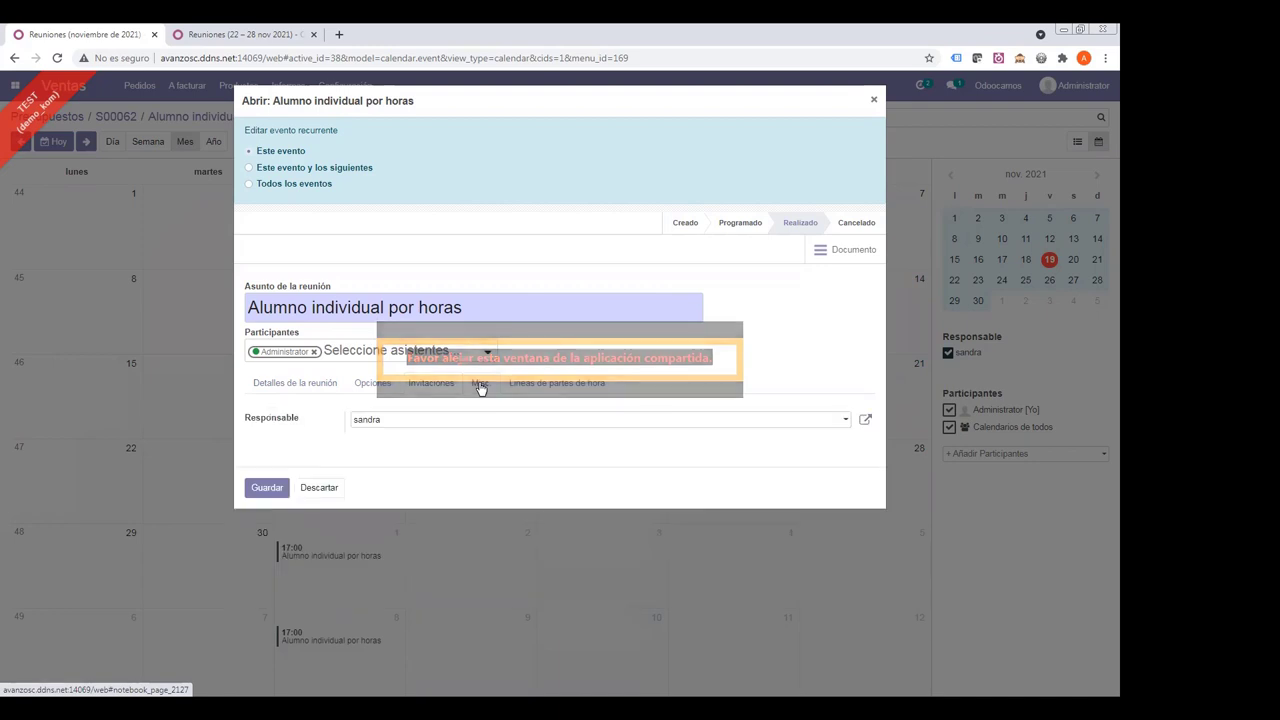
left_click(531, 387)
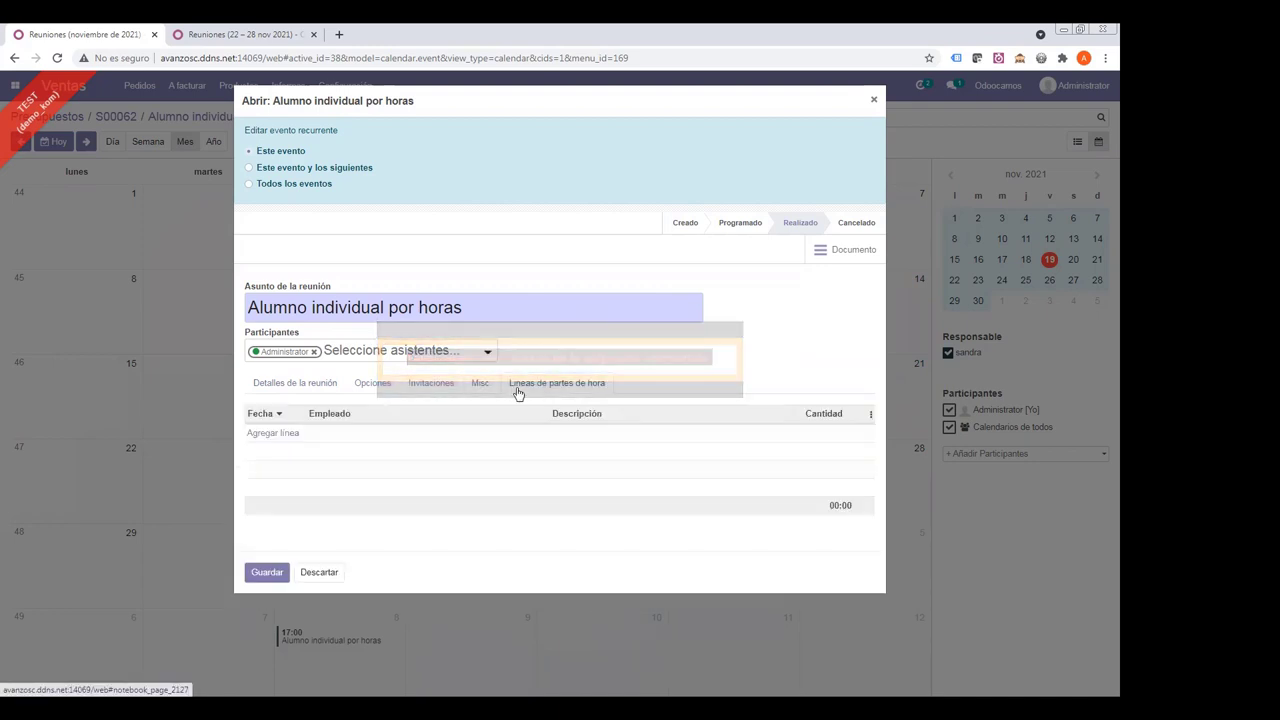
- Set the stage back to created for following meetings, then close the dialog without saving
left_click(250, 168)
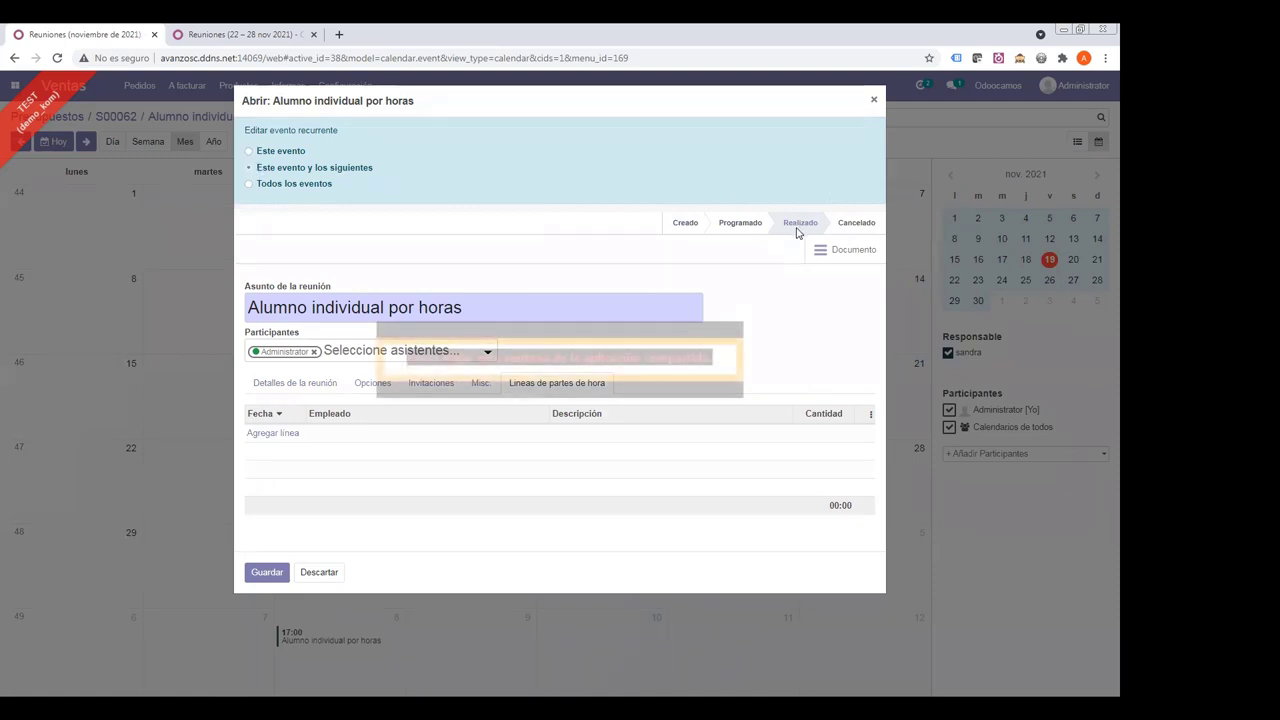
left_click(681, 222)
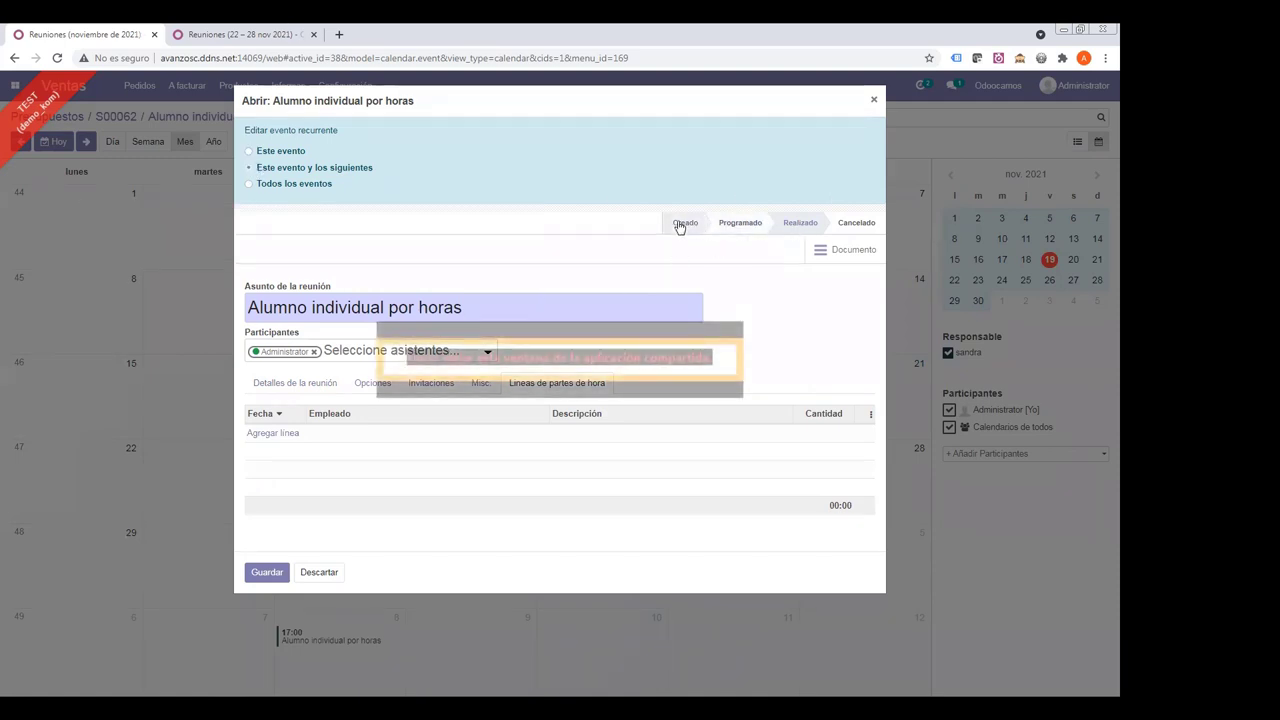
left_click(875, 103)
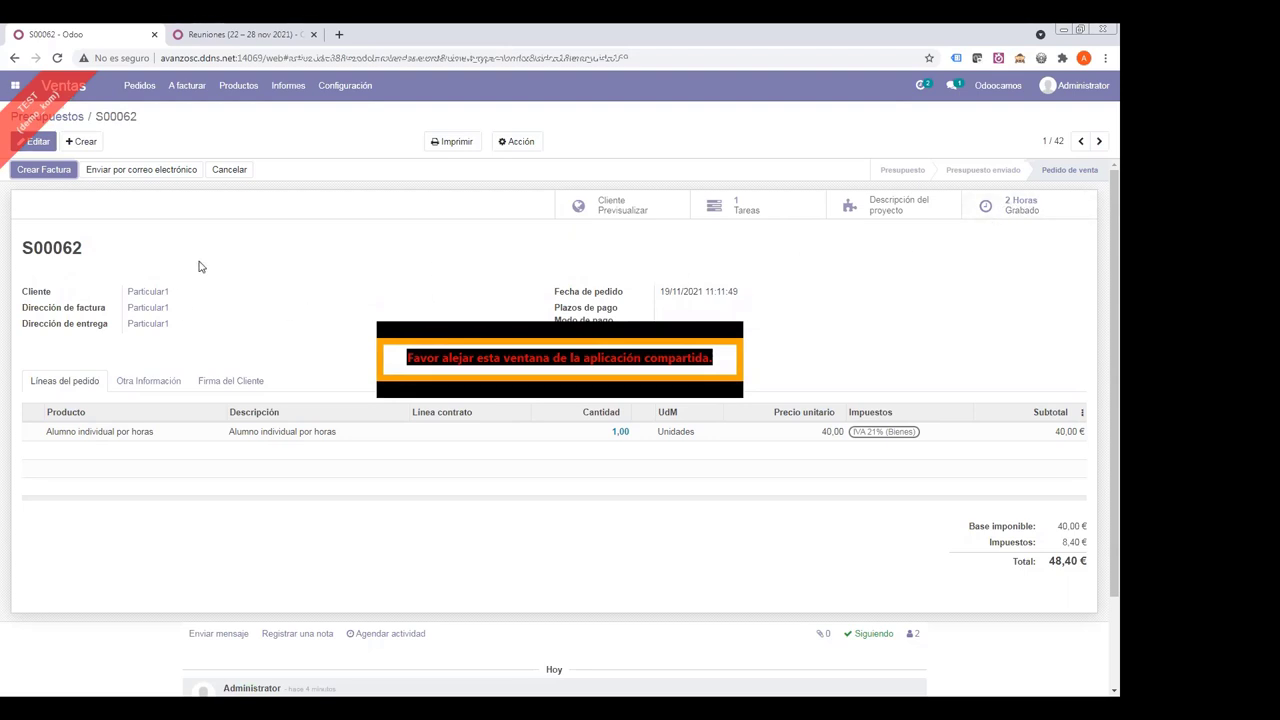
- Create and view a draft invoice for S00062's 2 hours, then return to the order
left_click(46, 172)
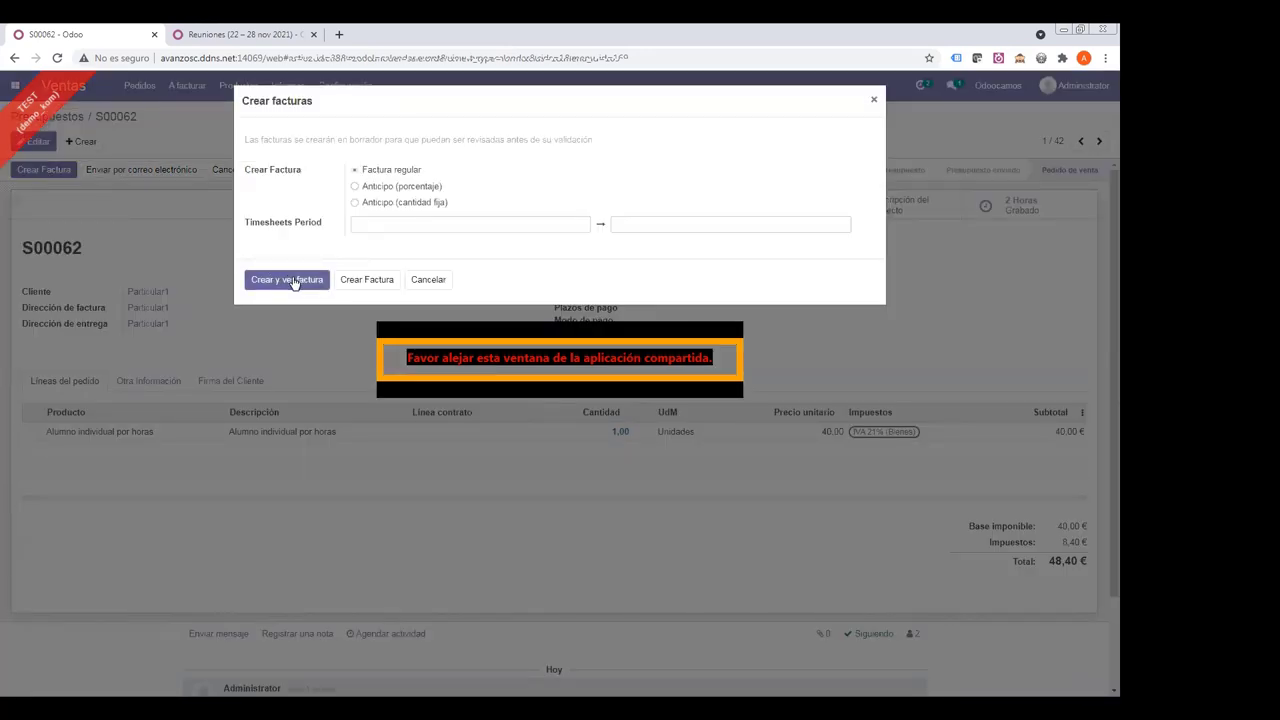
left_click(292, 282)
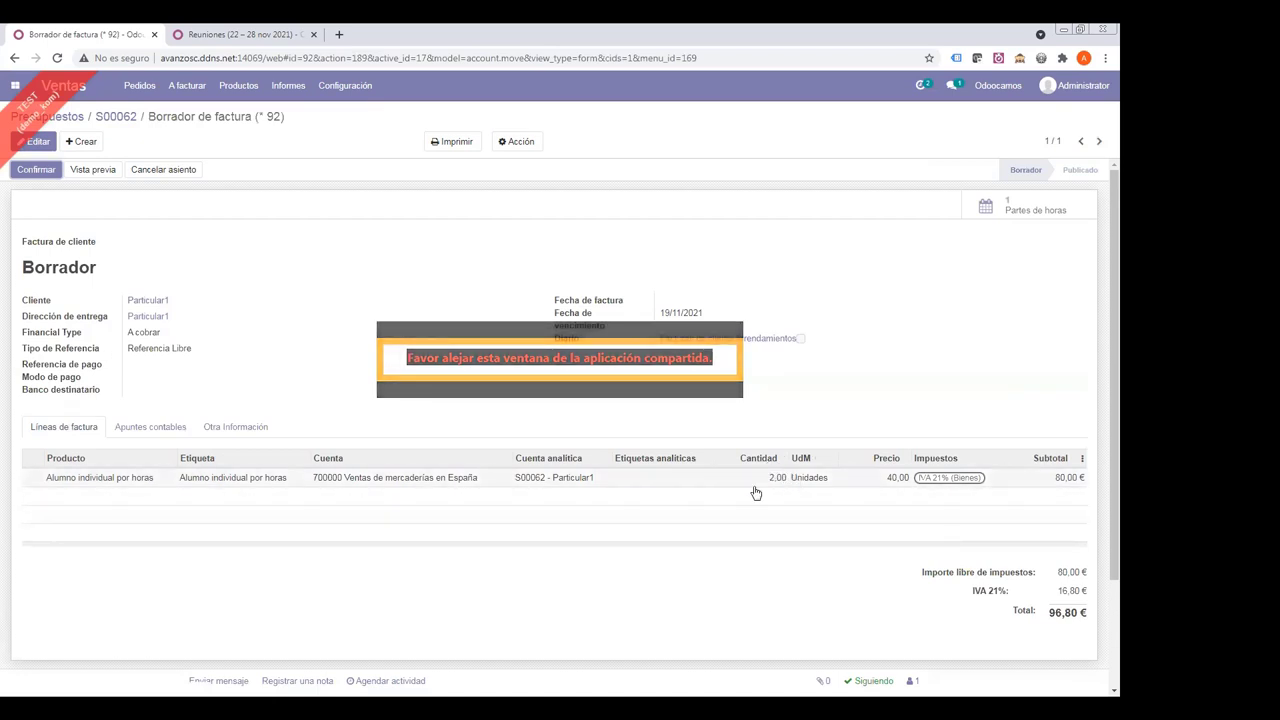
left_click(104, 118)
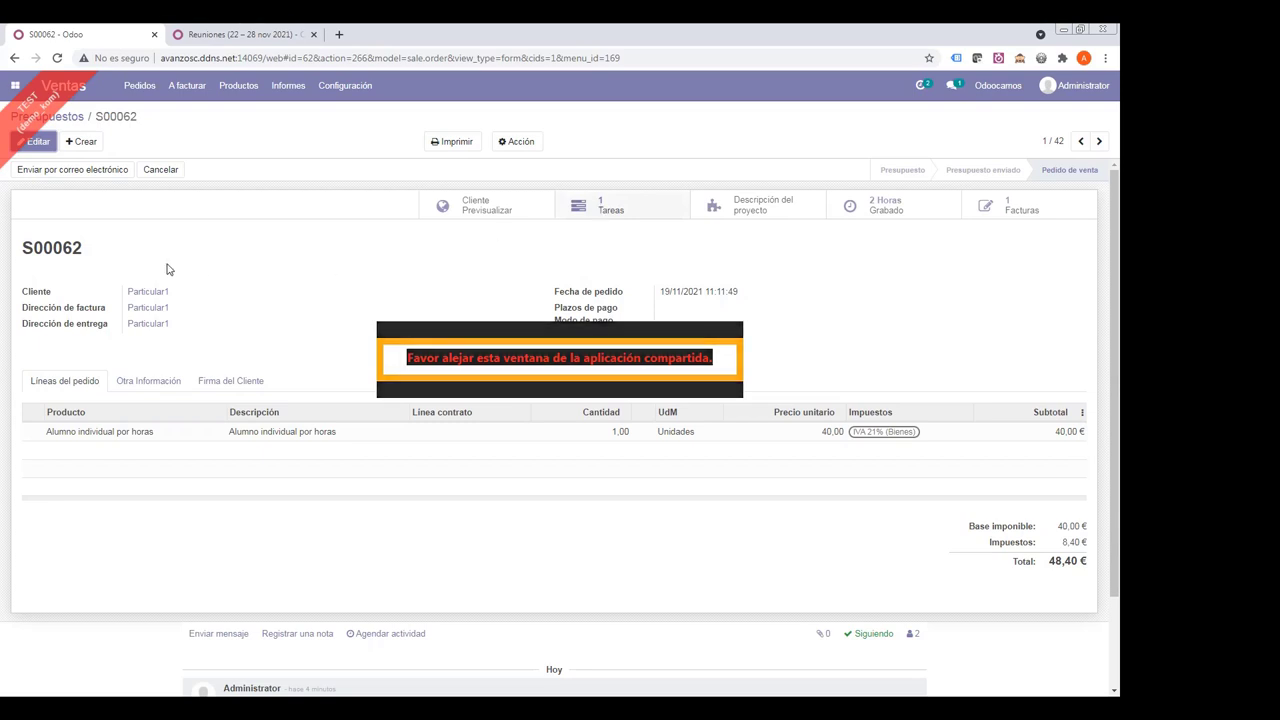
left_click_drag(16, 248, 88, 250)
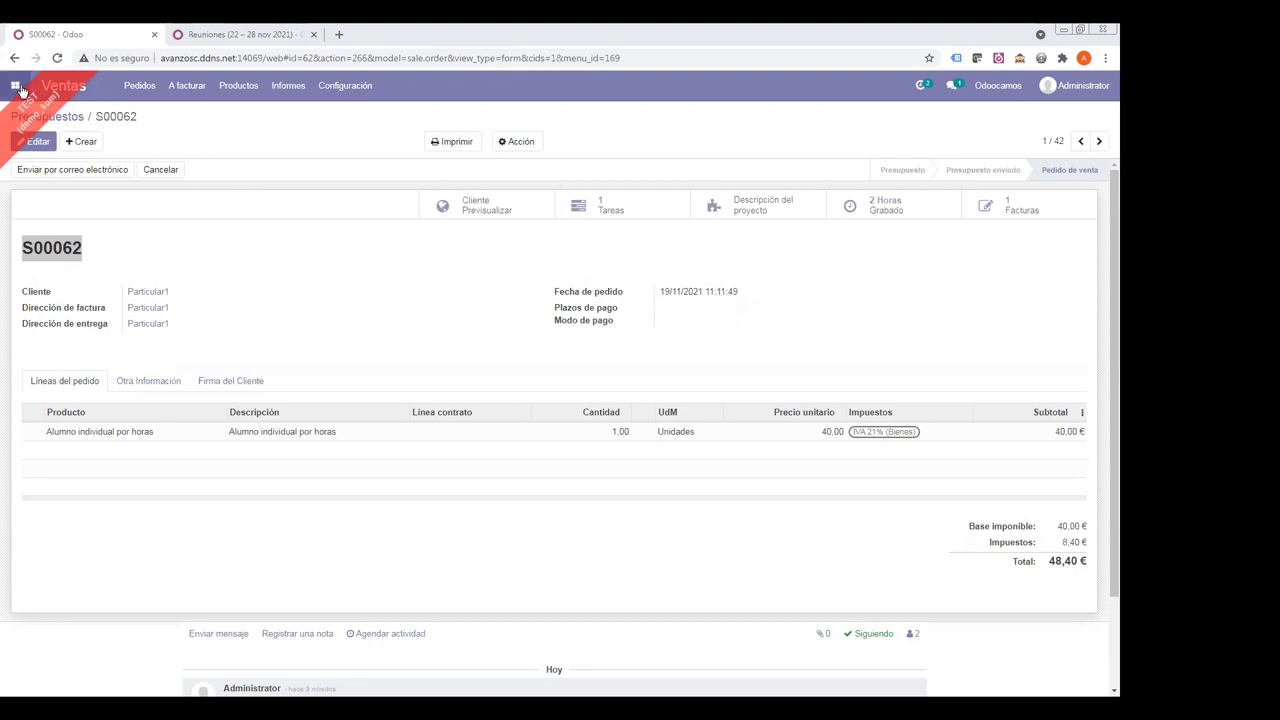
- List all events in Eventos with 'Nombre extendido' widened, then open EN-15-2021-C2 CURSO INGLES Pro
left_click(20, 90)
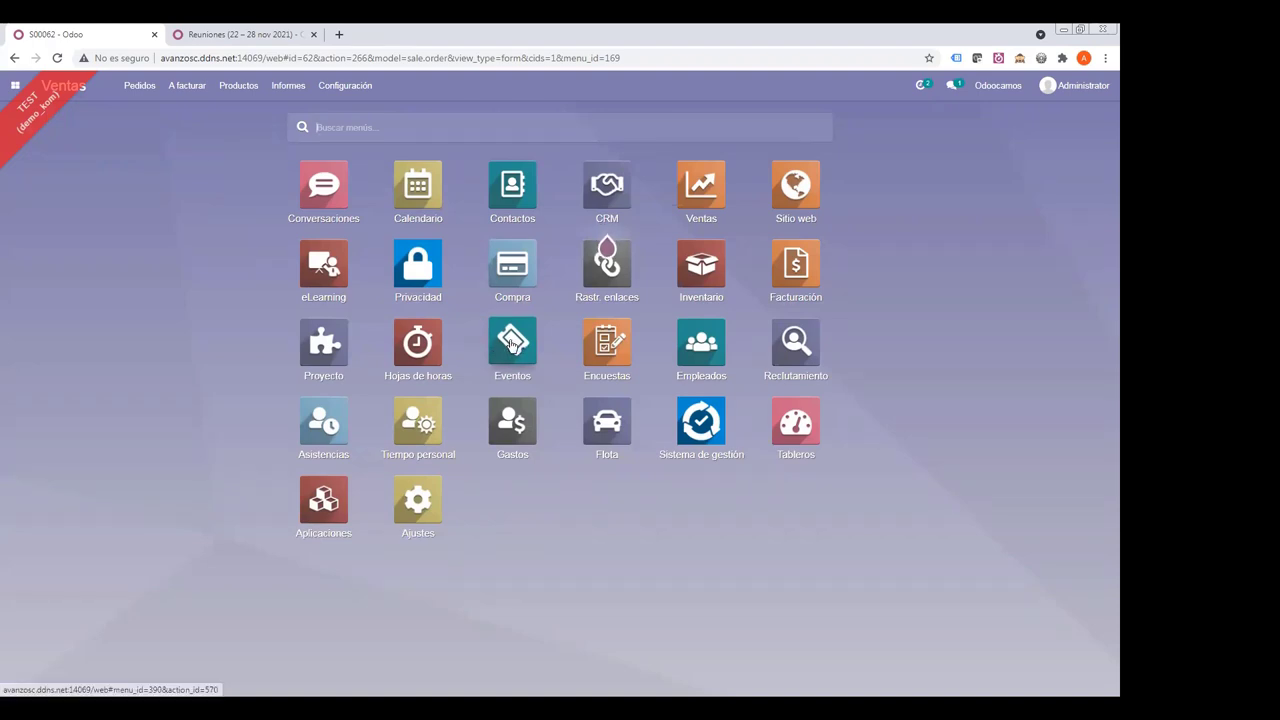
left_click(512, 343)
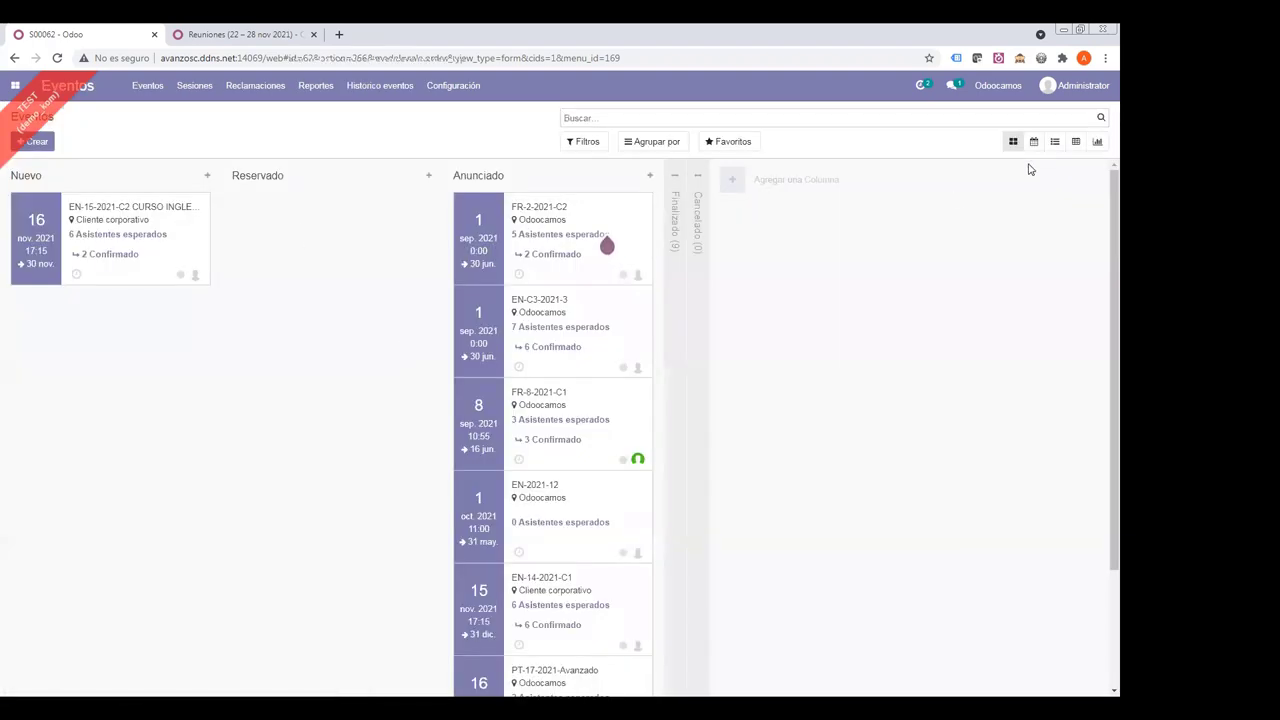
left_click(1054, 141)
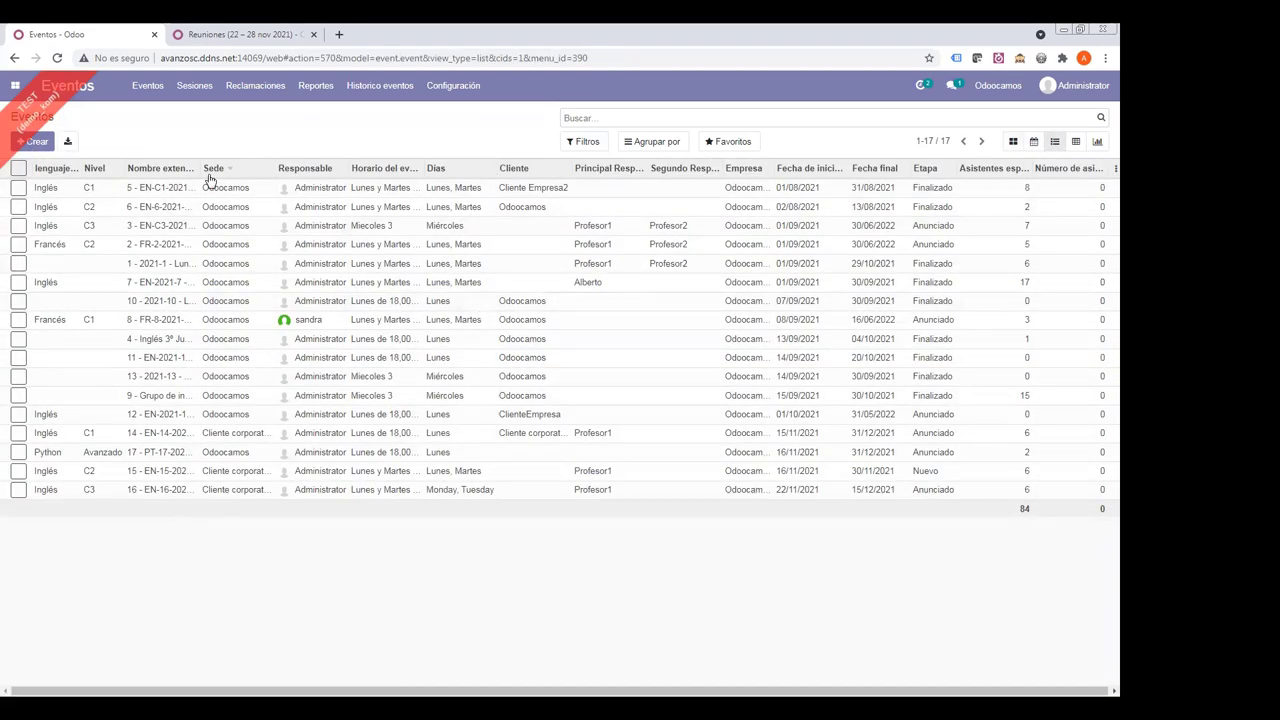
left_click_drag(202, 168, 535, 186)
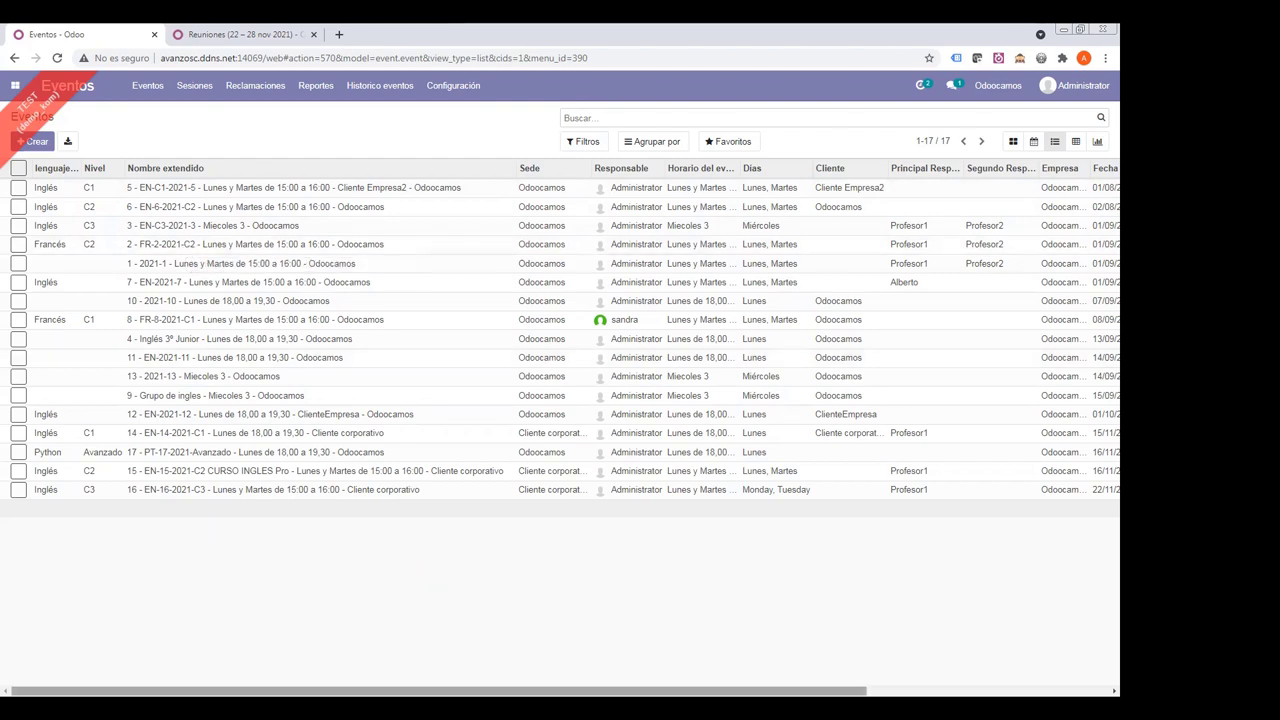
scroll(874, 284, "right", 3)
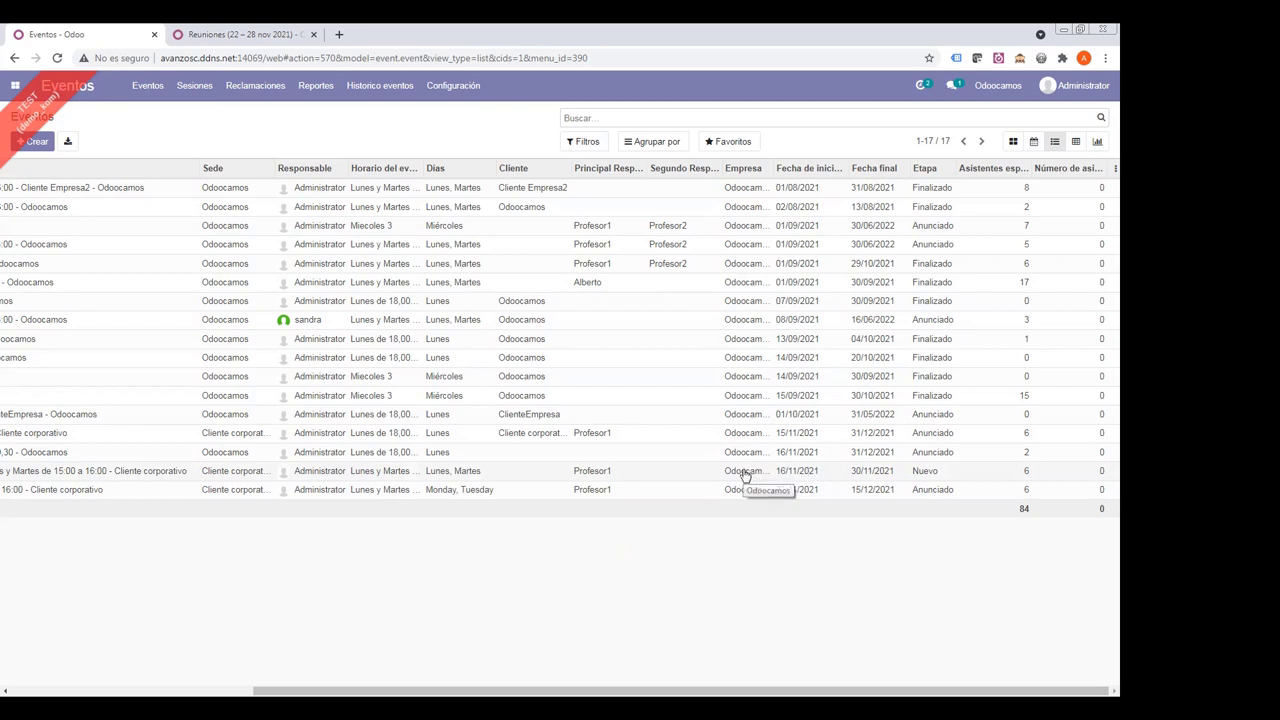
left_click(466, 475)
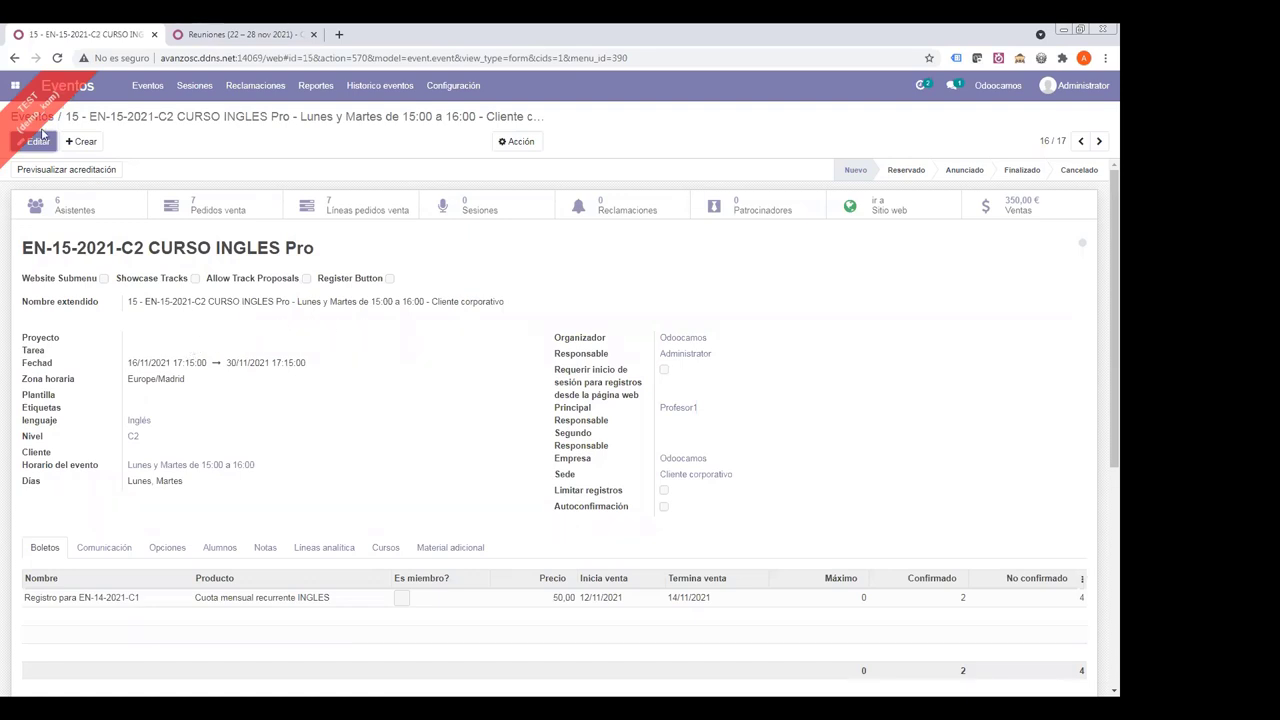
- Start a new event running from 22/11/2021 to 31/12/2021
left_click(81, 141)
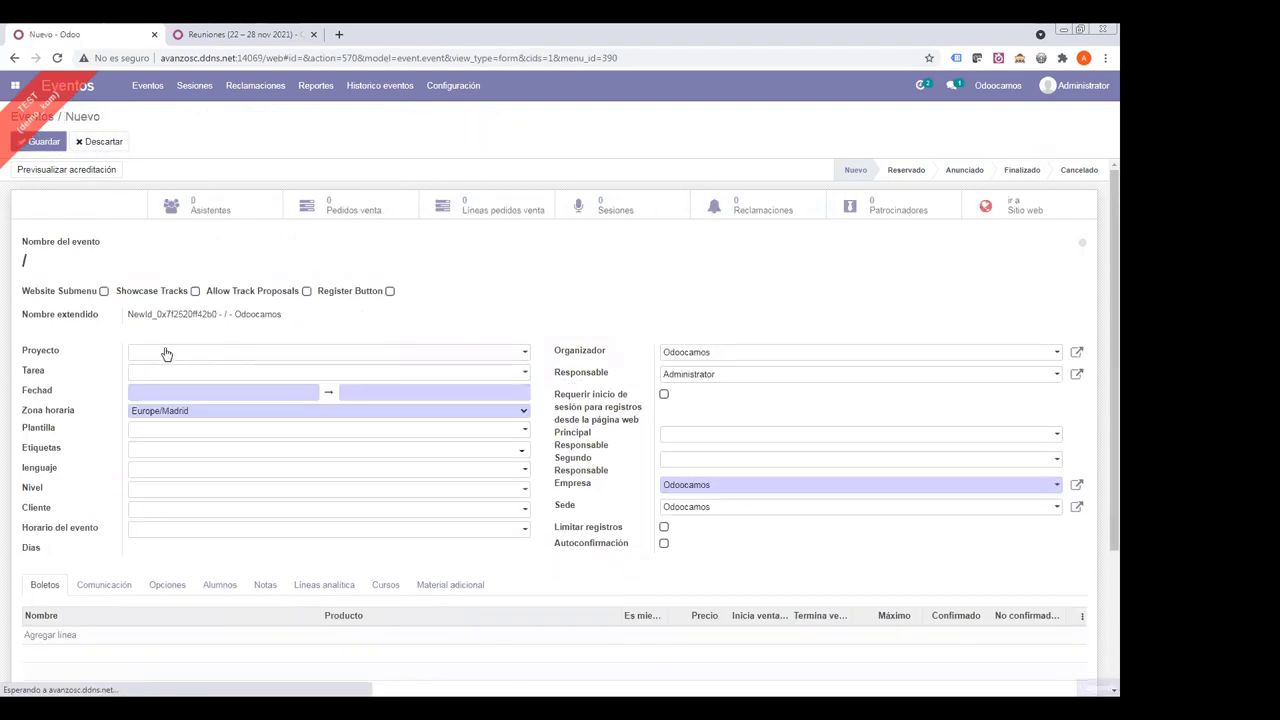
left_click_drag(37, 357, 145, 396)
left_click(148, 395)
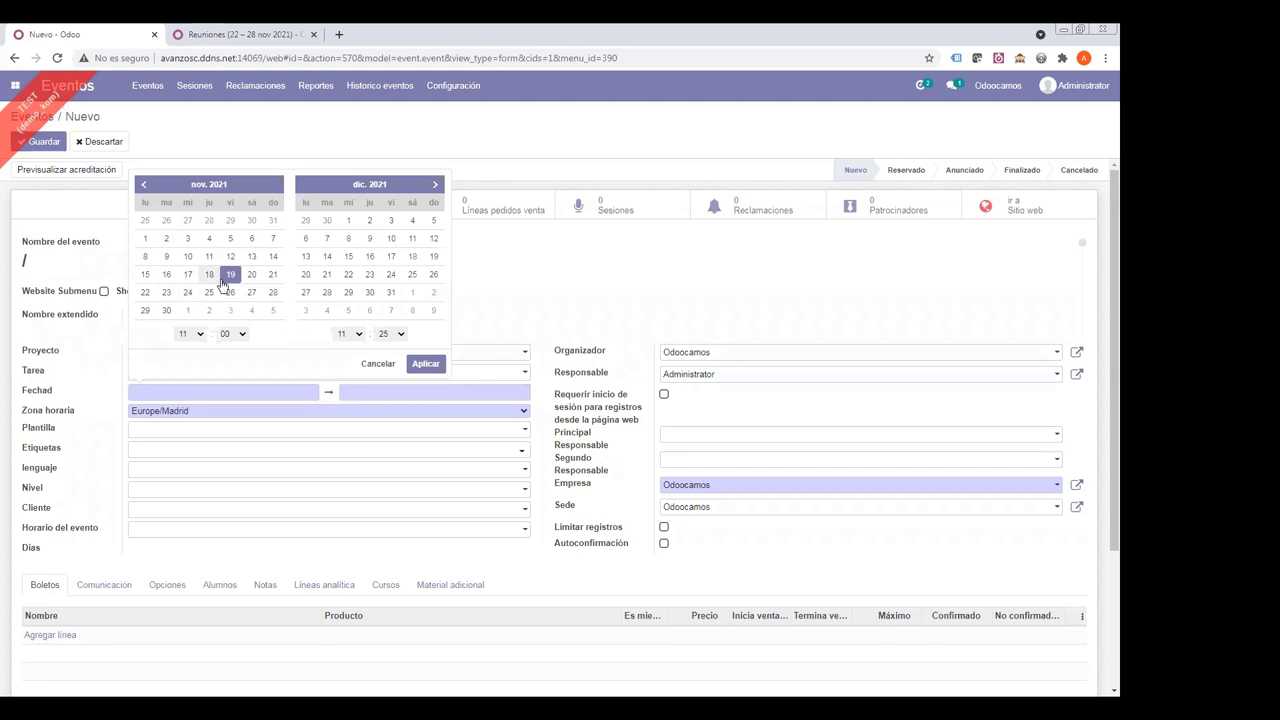
left_click(145, 293)
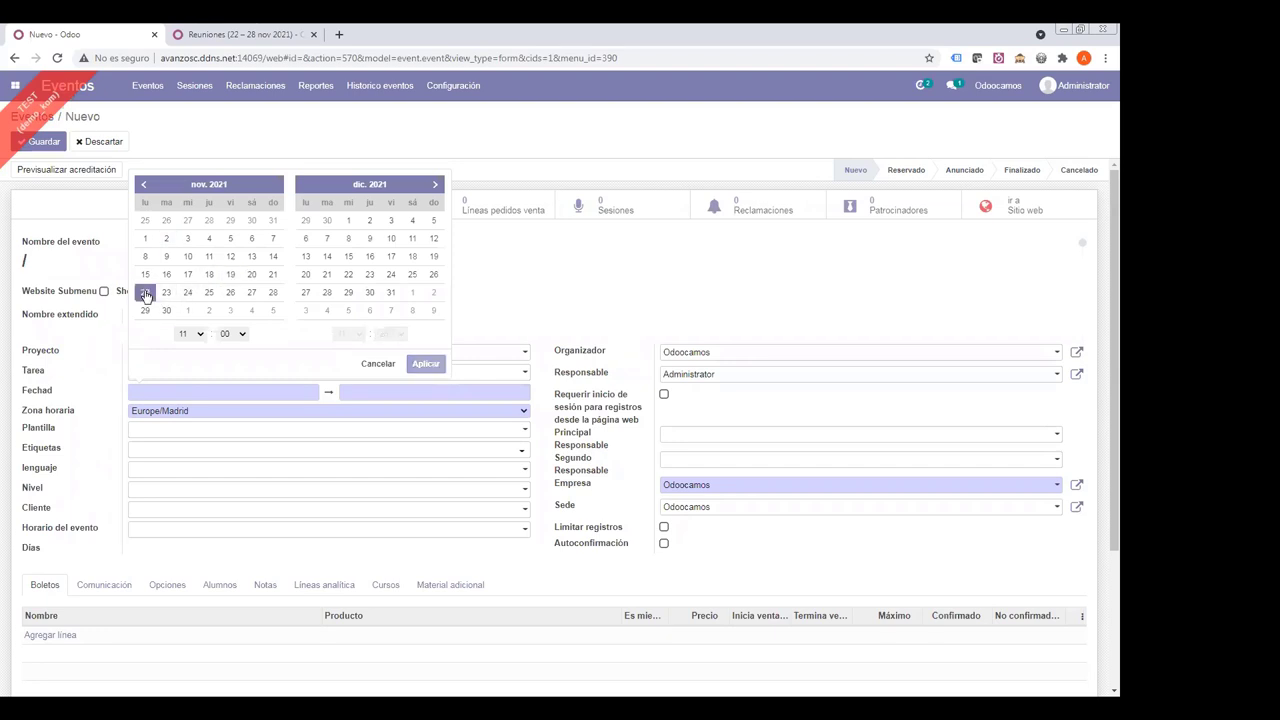
left_click(390, 293)
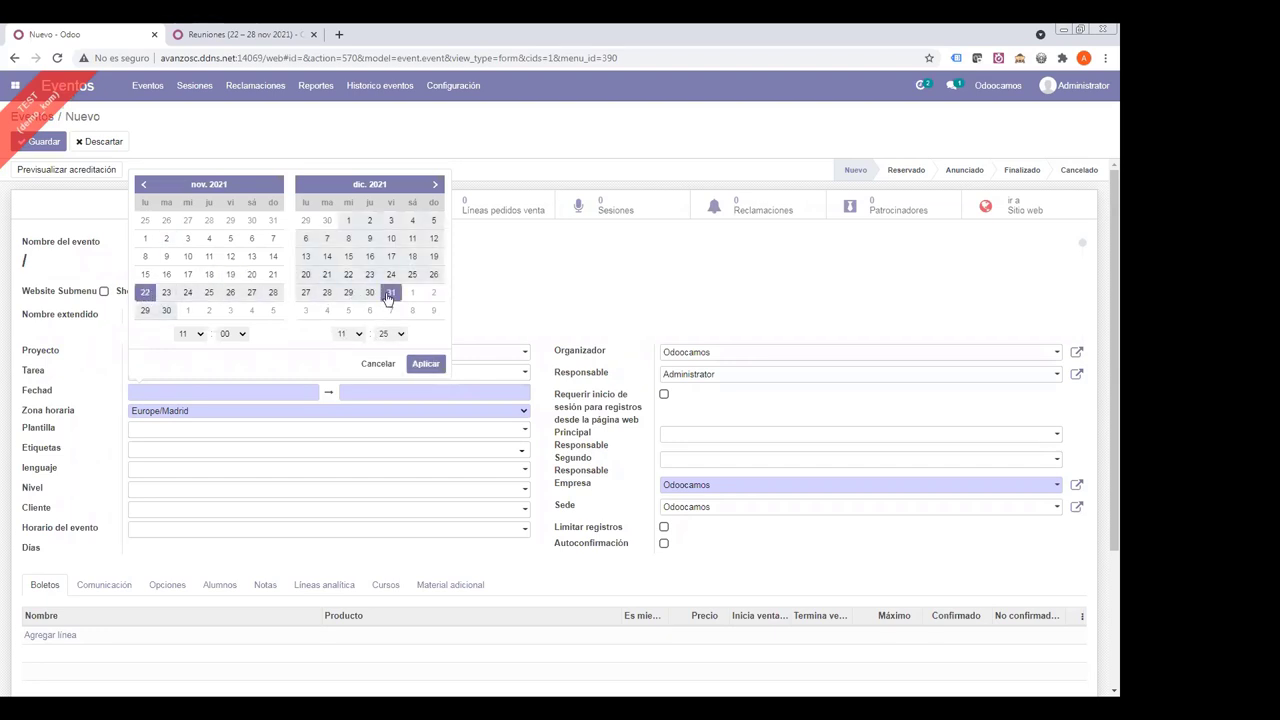
left_click(424, 364)
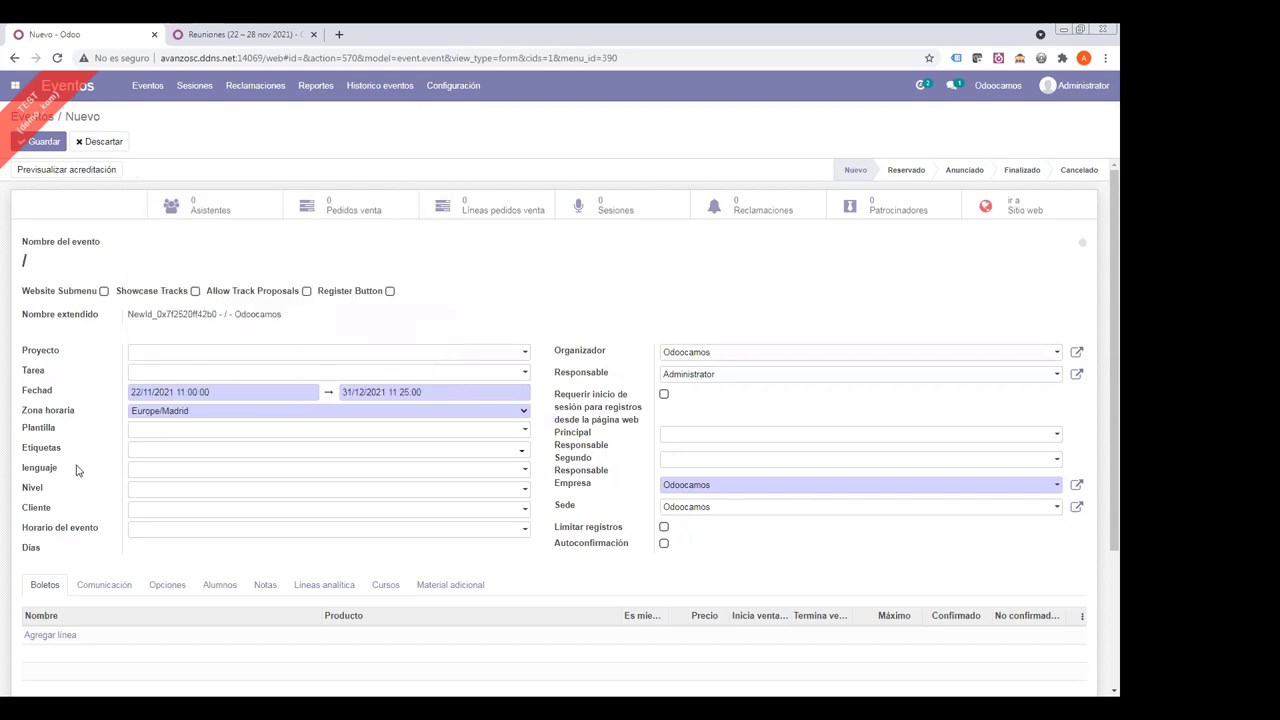
- Set the event language to Inglés and the level to C1
left_click(148, 473)
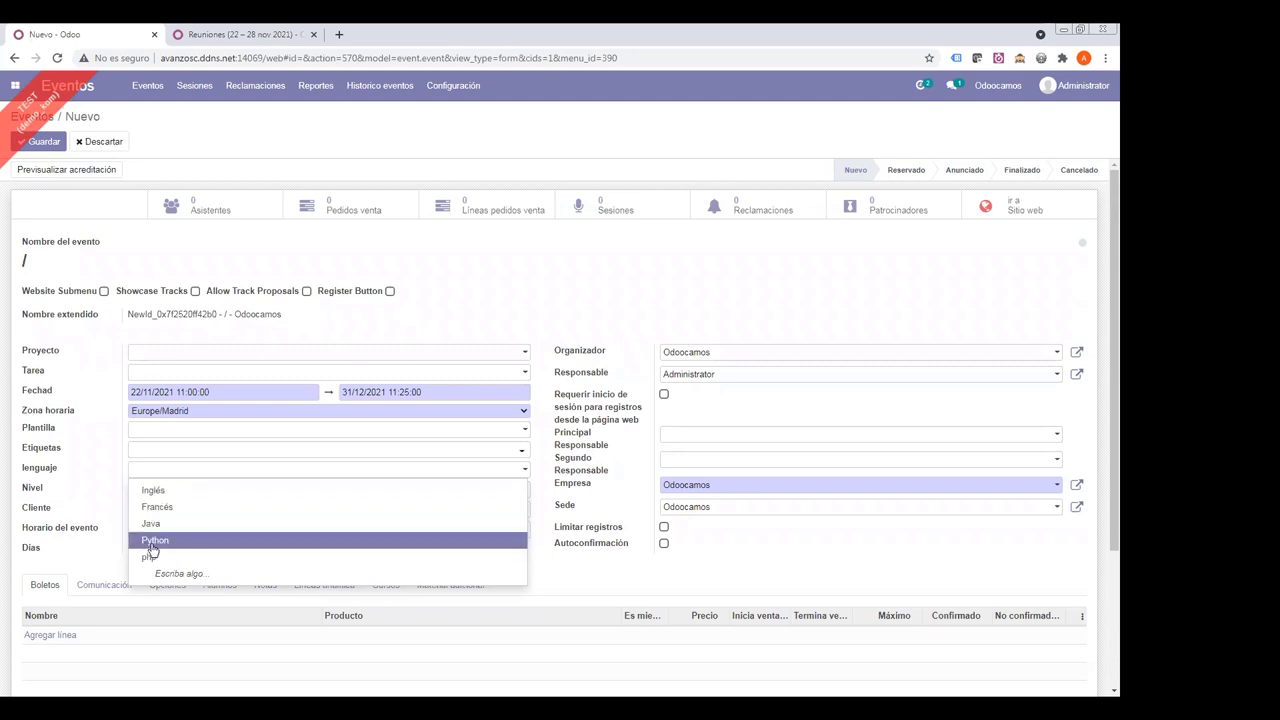
left_click(153, 491)
left_click(151, 491)
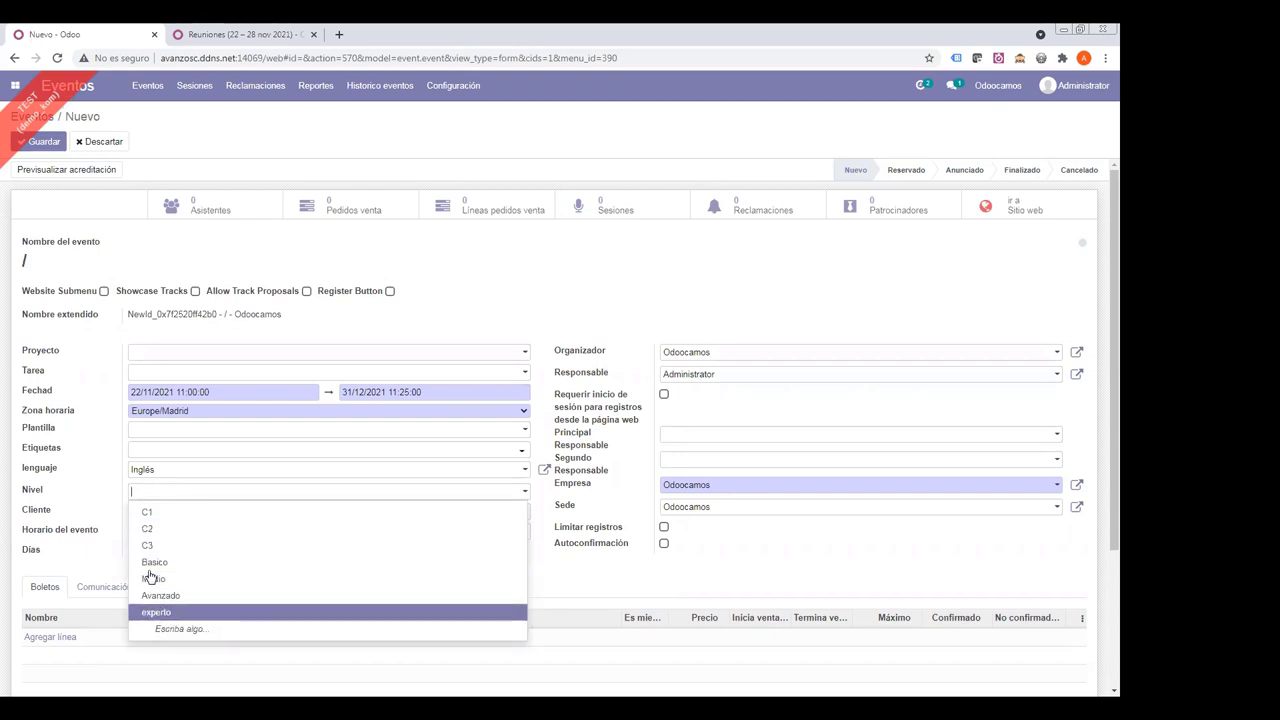
left_click(145, 512)
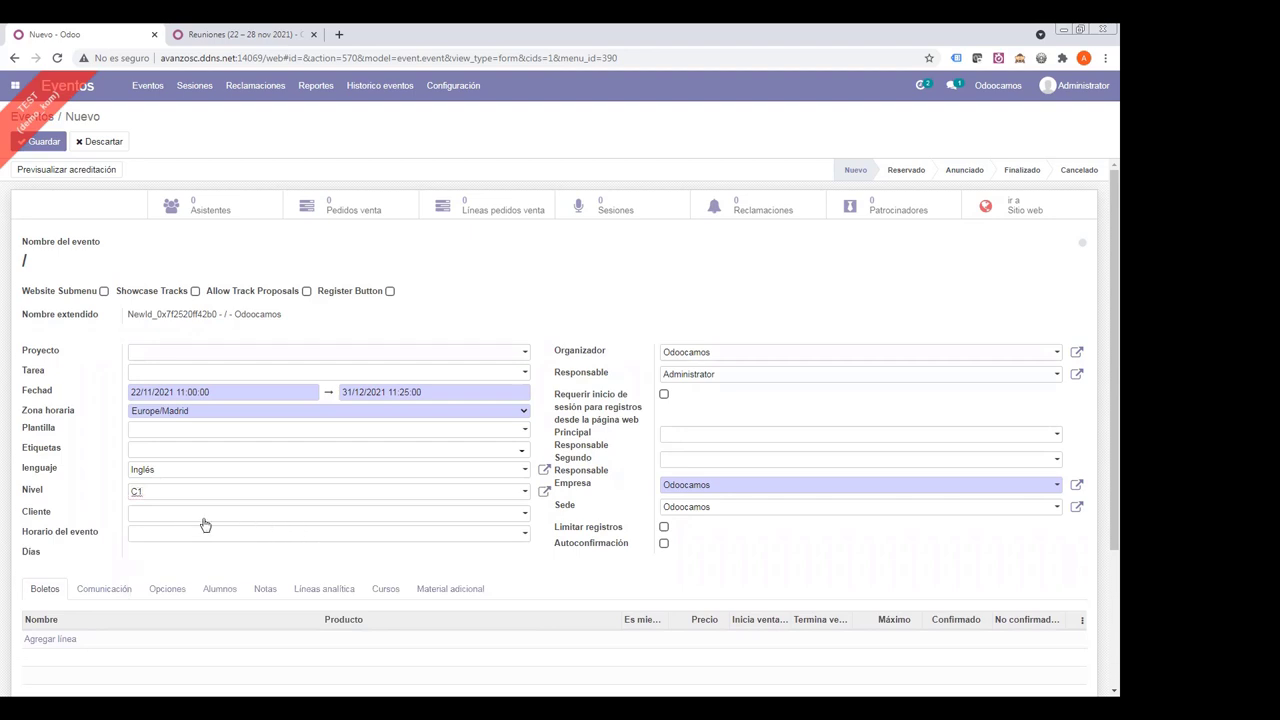
left_click_drag(28, 513, 57, 514)
left_click_drag(558, 352, 620, 353)
left_click_drag(560, 486, 593, 485)
left_click_drag(560, 354, 630, 360)
left_click_drag(560, 488, 597, 487)
left_click_drag(554, 506, 601, 504)
left_click_drag(28, 515, 106, 517)
left_click_drag(556, 374, 630, 375)
left_click_drag(557, 432, 602, 437)
- Assign Profesor1 as the new event's Principal Responsable
double_click(563, 458)
left_click(690, 437)
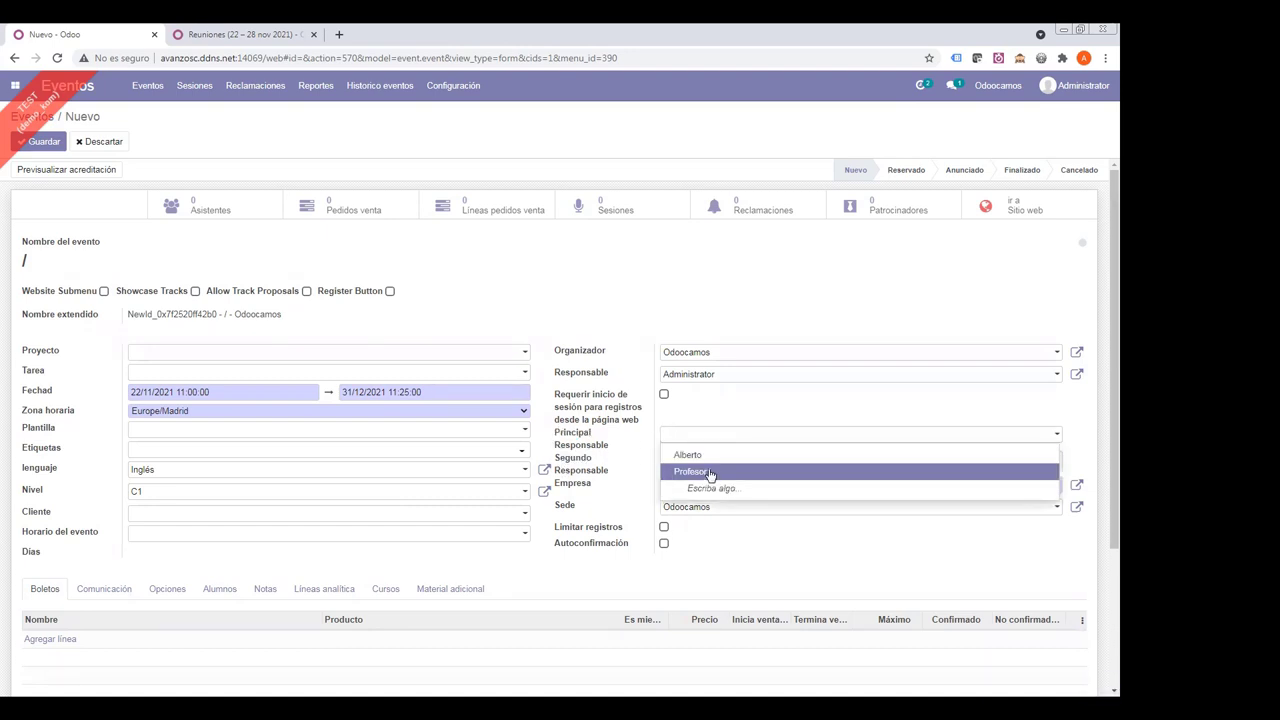
left_click(705, 470)
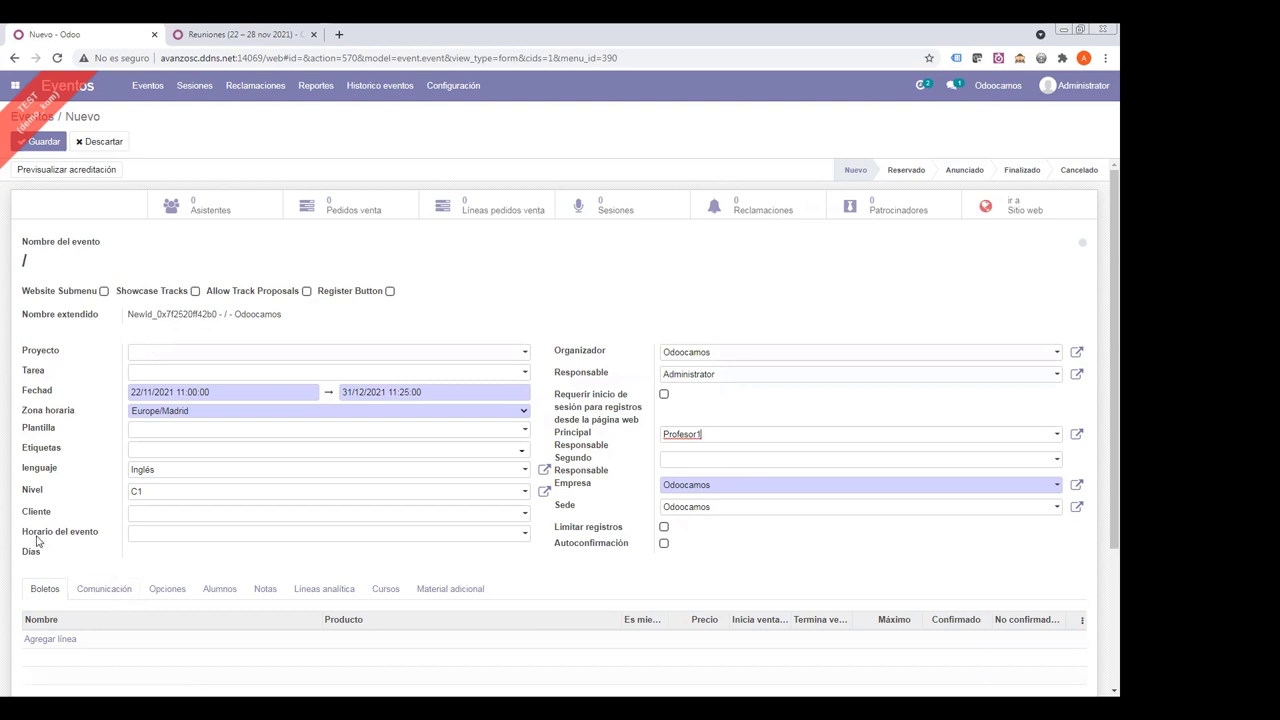
left_click_drag(34, 533, 107, 543)
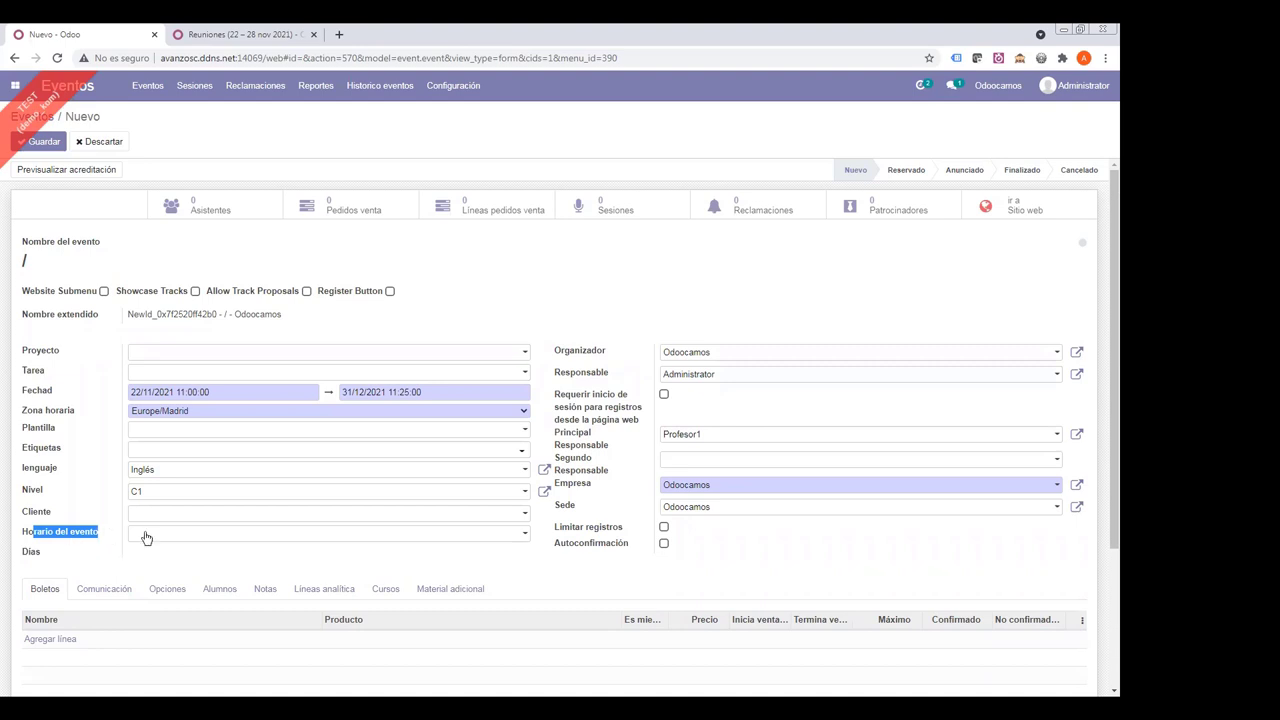
- Create the event schedule 'Horario martes a las 15 a 16:30' and open its details form
left_click(146, 538)
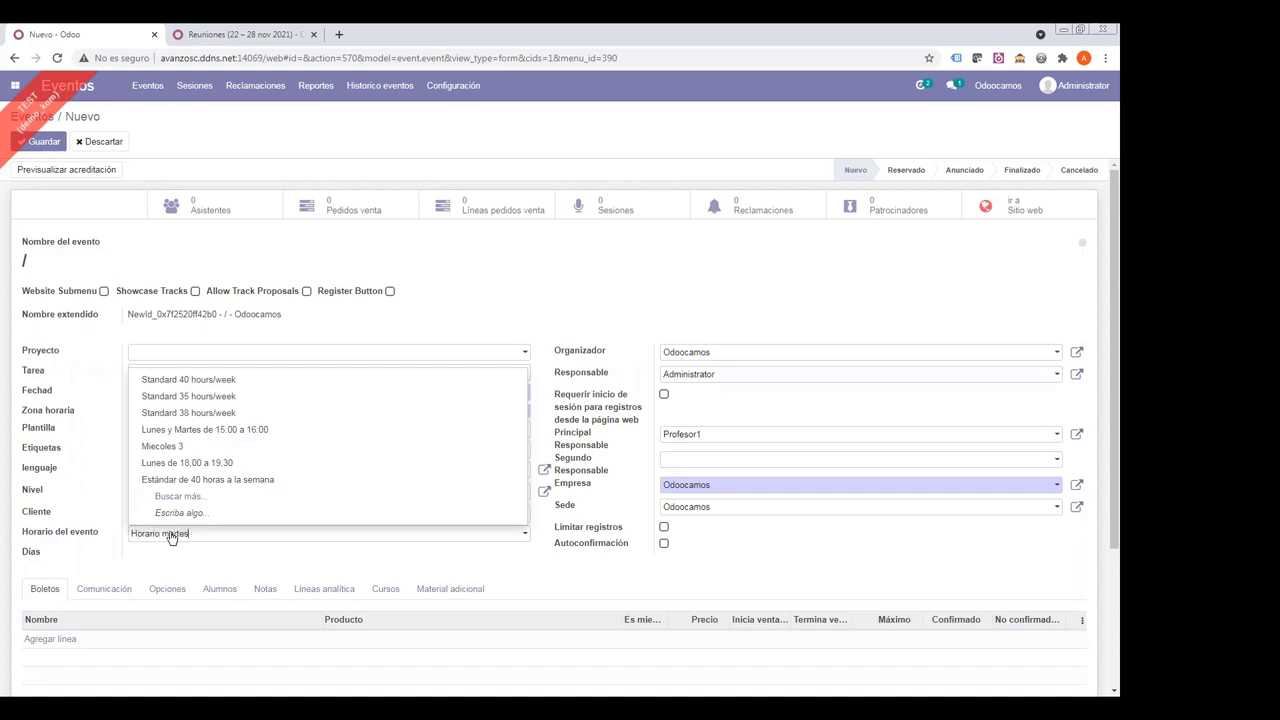
type("15:1")
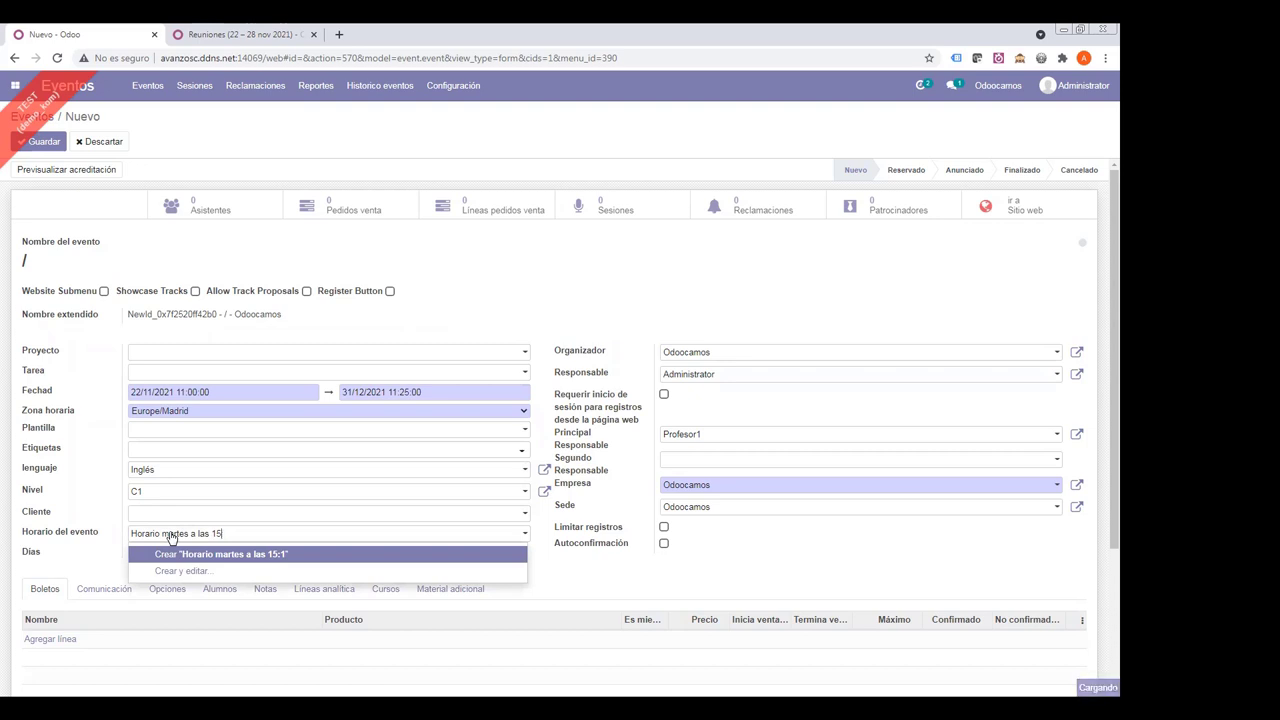
key("BackSpace")
key("BackSpace")
type("a 16")
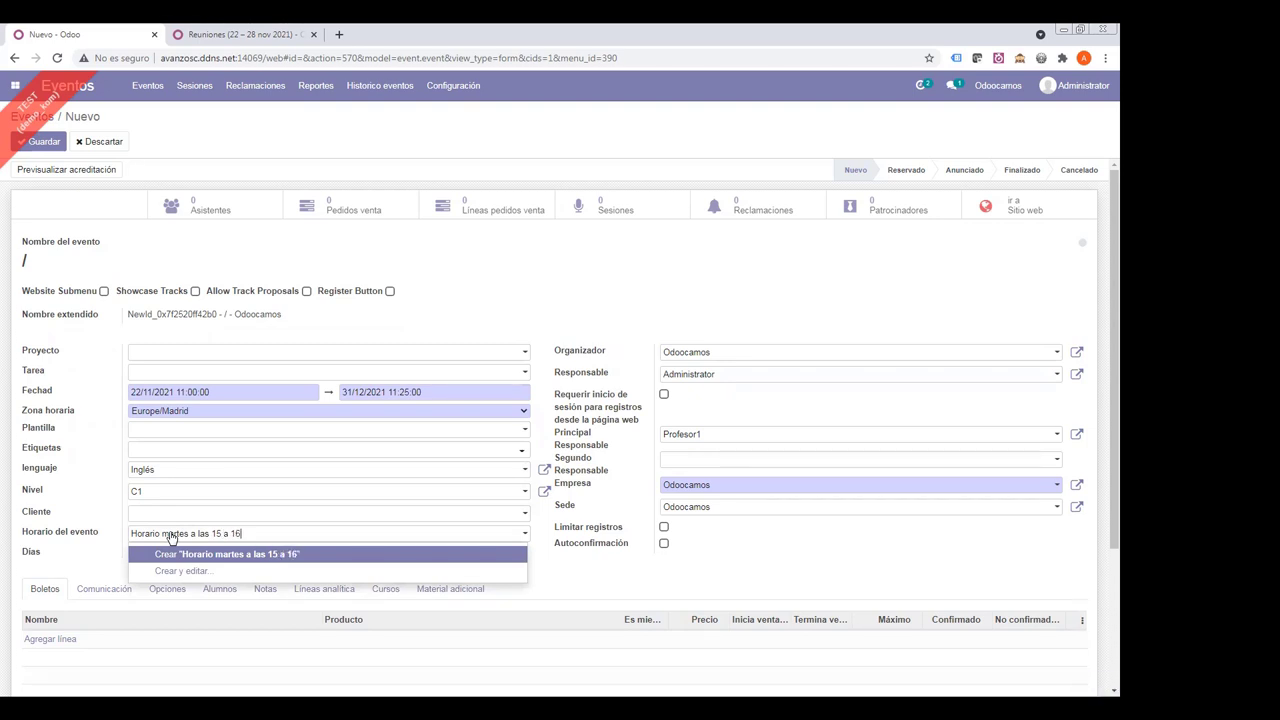
type(":30")
left_click(231, 556)
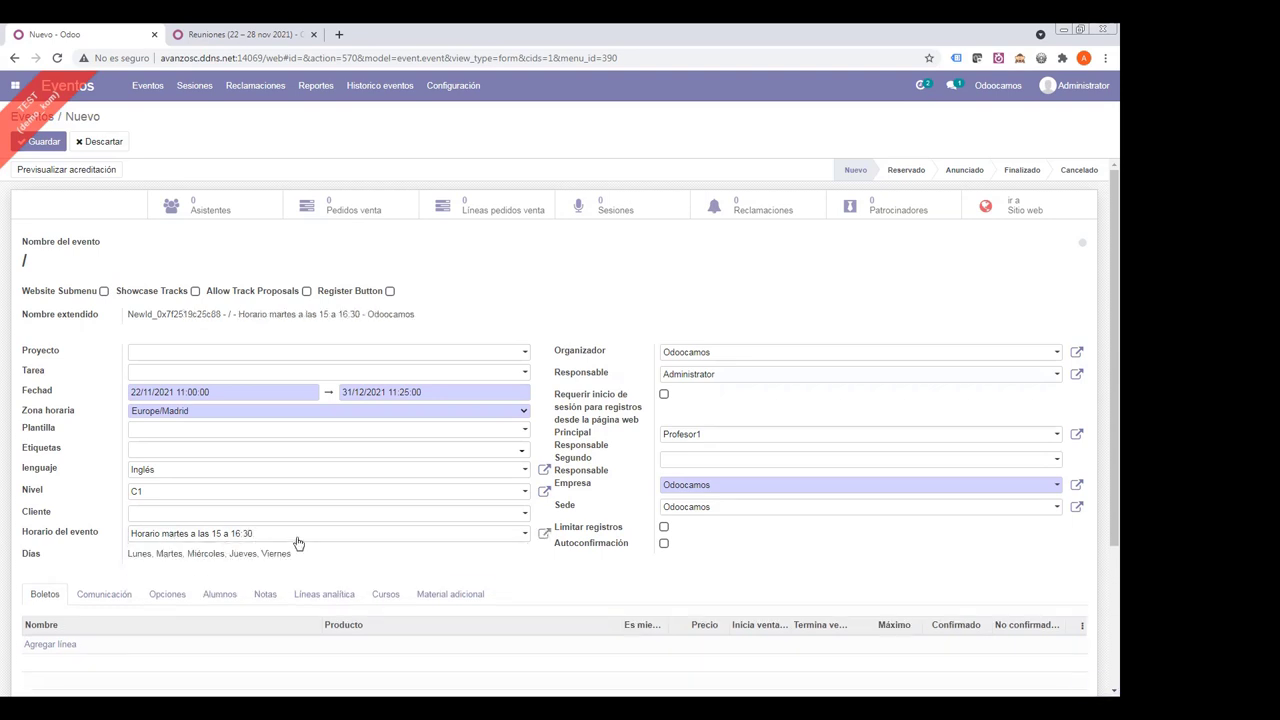
left_click(544, 534)
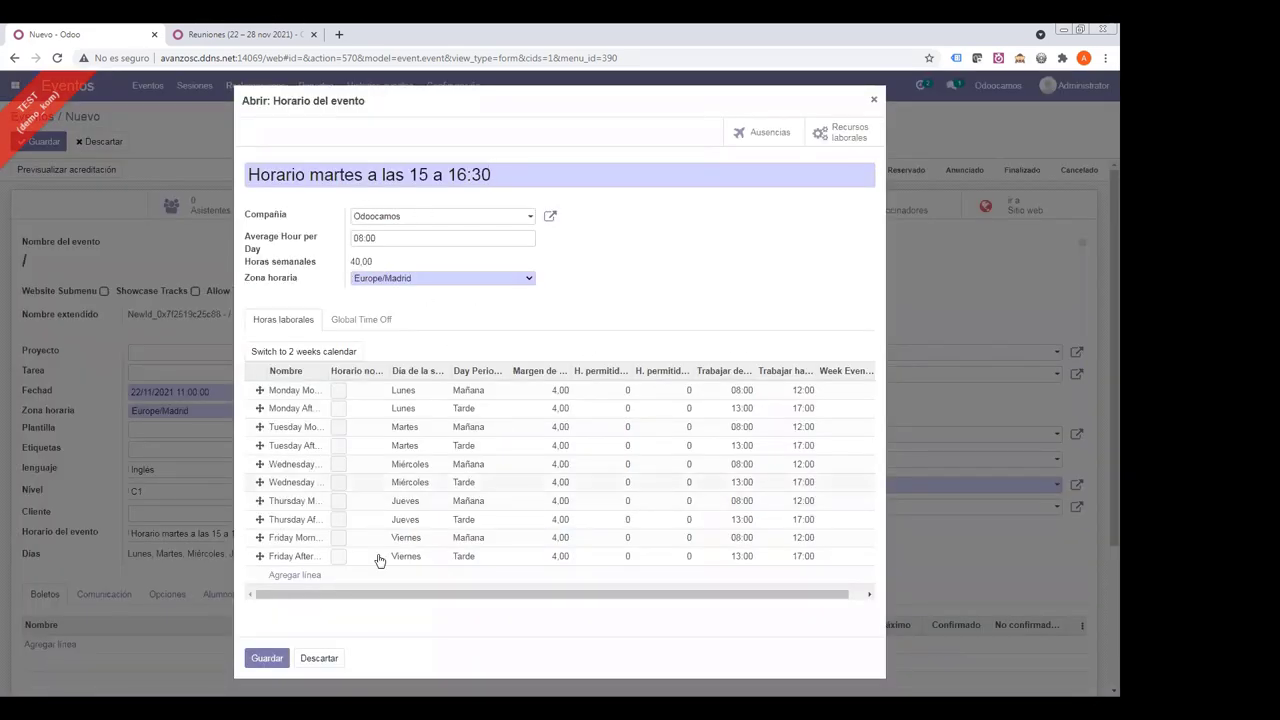
- Delete the Monday morning, Monday afternoon and Tuesday morning working-hours lines
left_click_drag(380, 592, 883, 446)
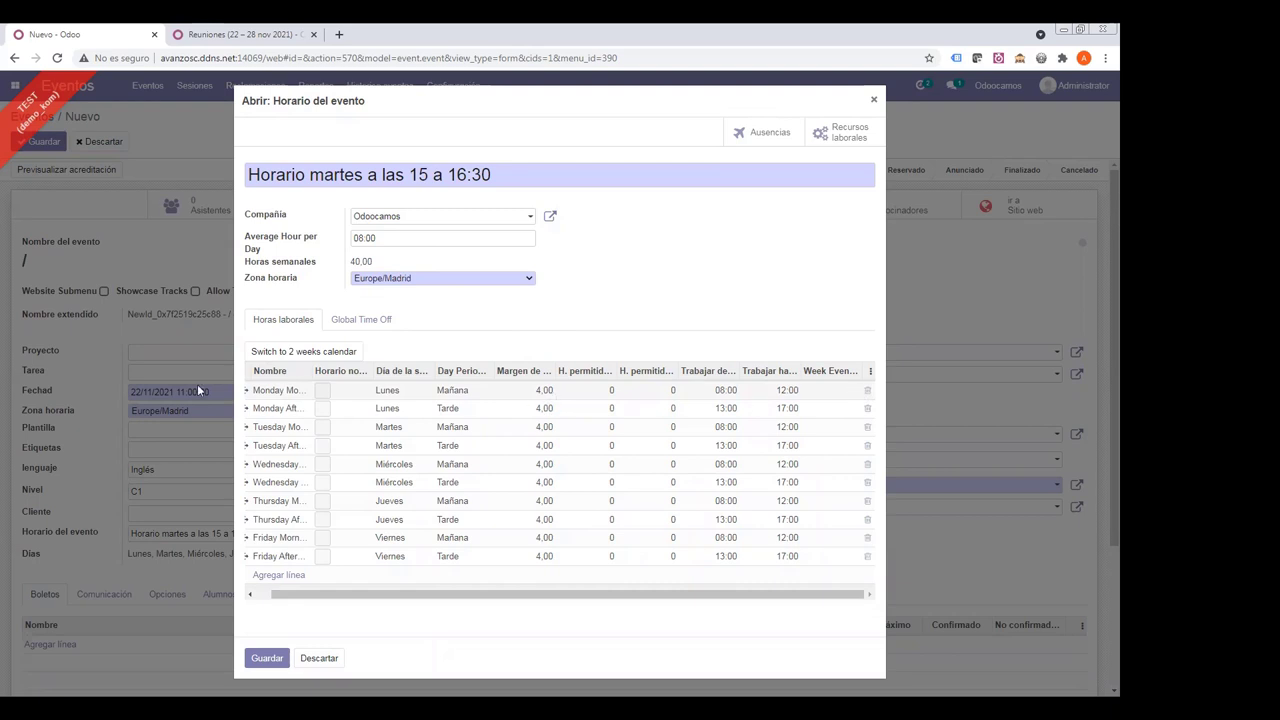
left_click(868, 391)
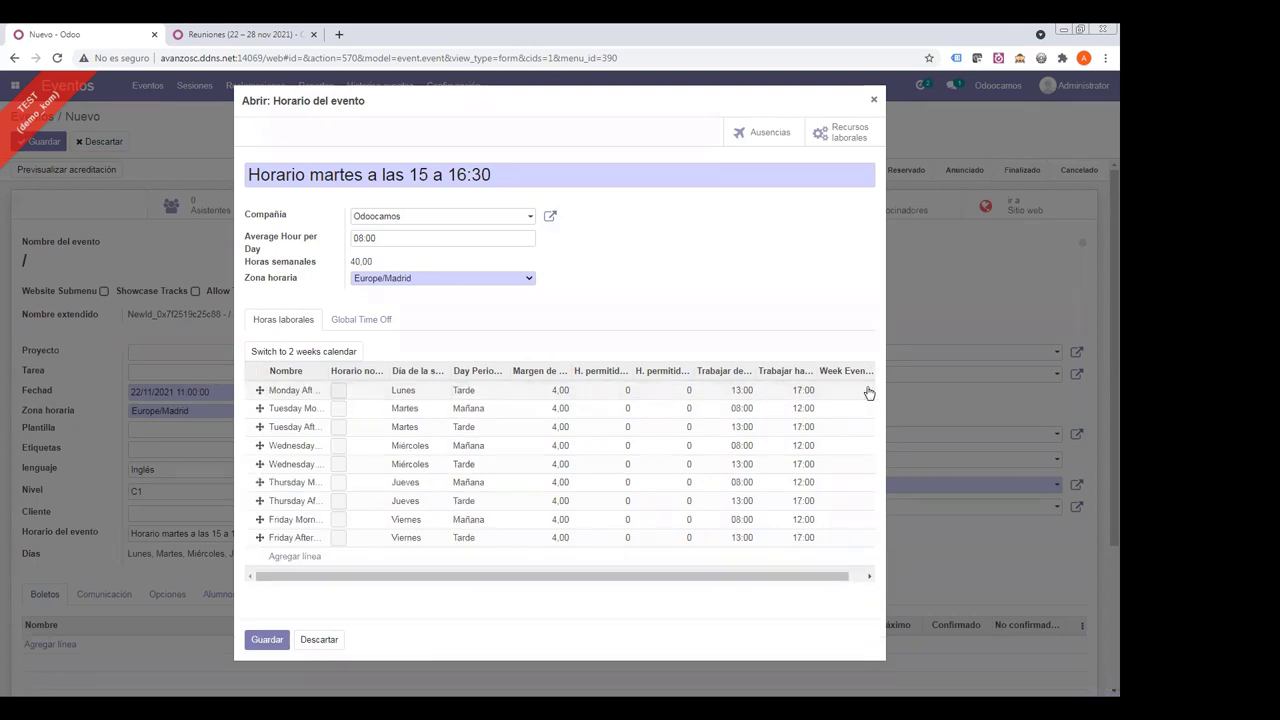
left_click(845, 395)
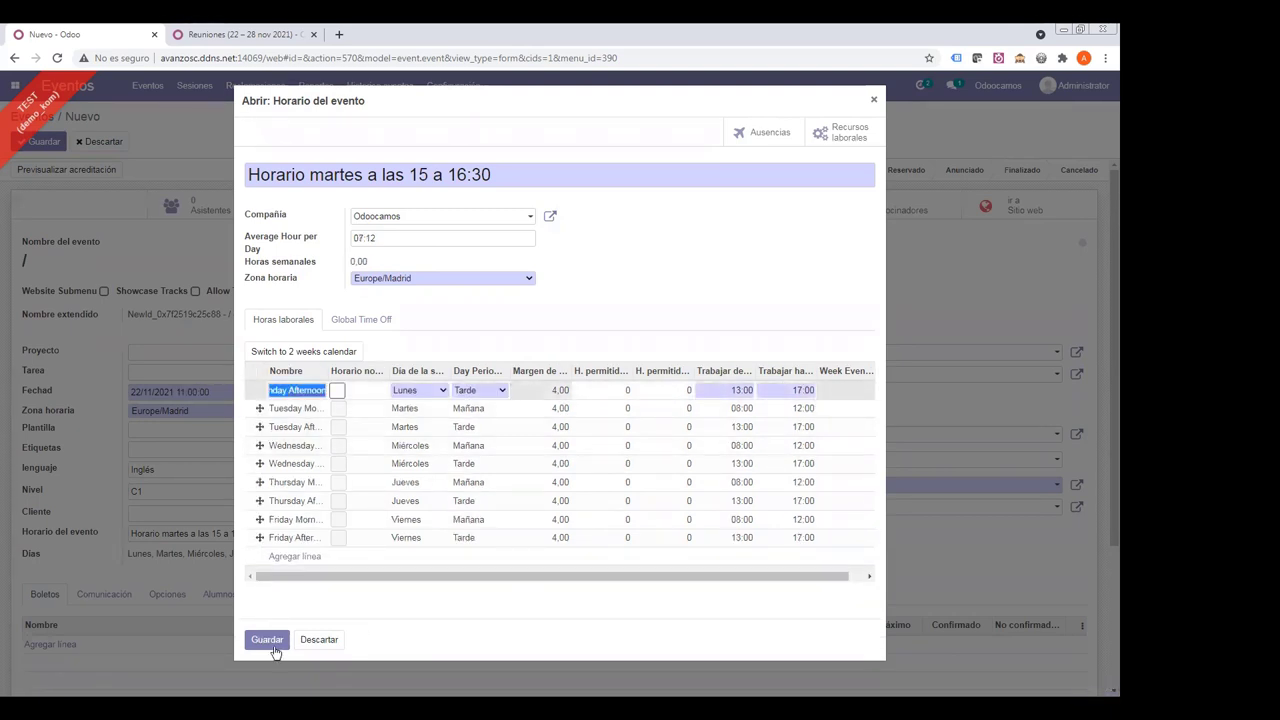
left_click_drag(380, 576, 862, 421)
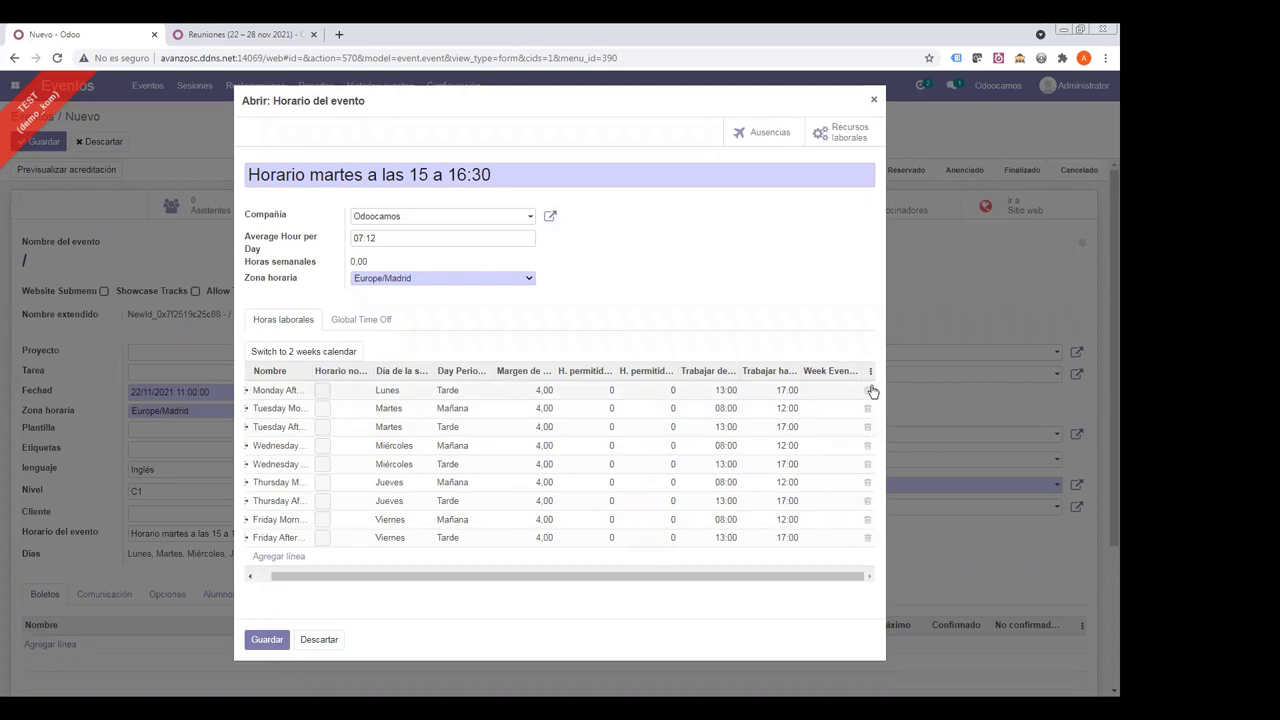
left_click(868, 390)
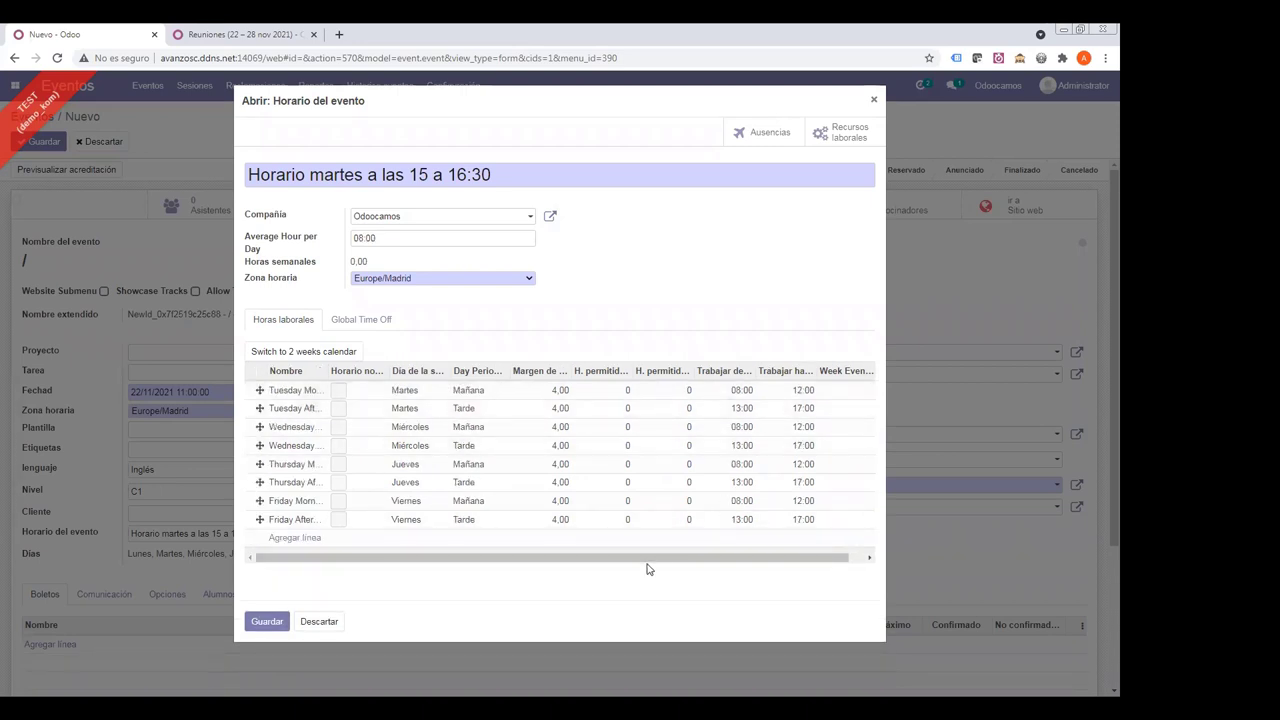
left_click_drag(770, 556, 786, 556)
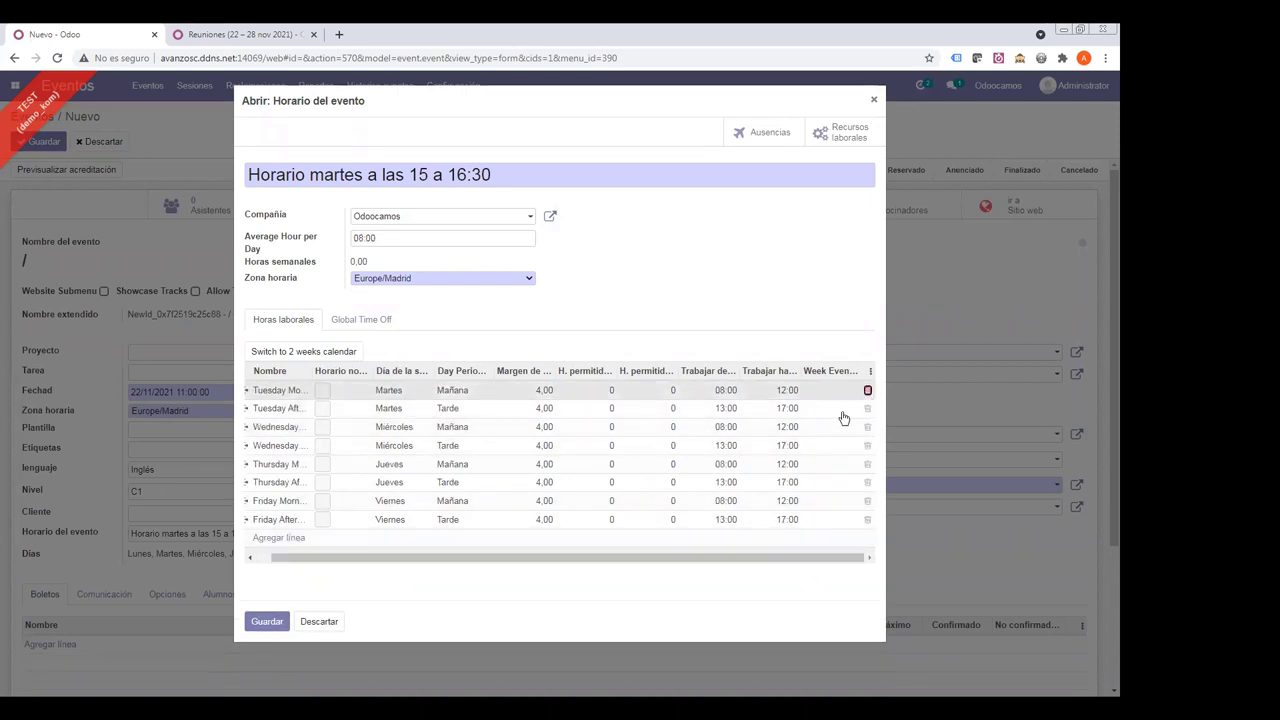
left_click(866, 390)
key("ctrl+minus")
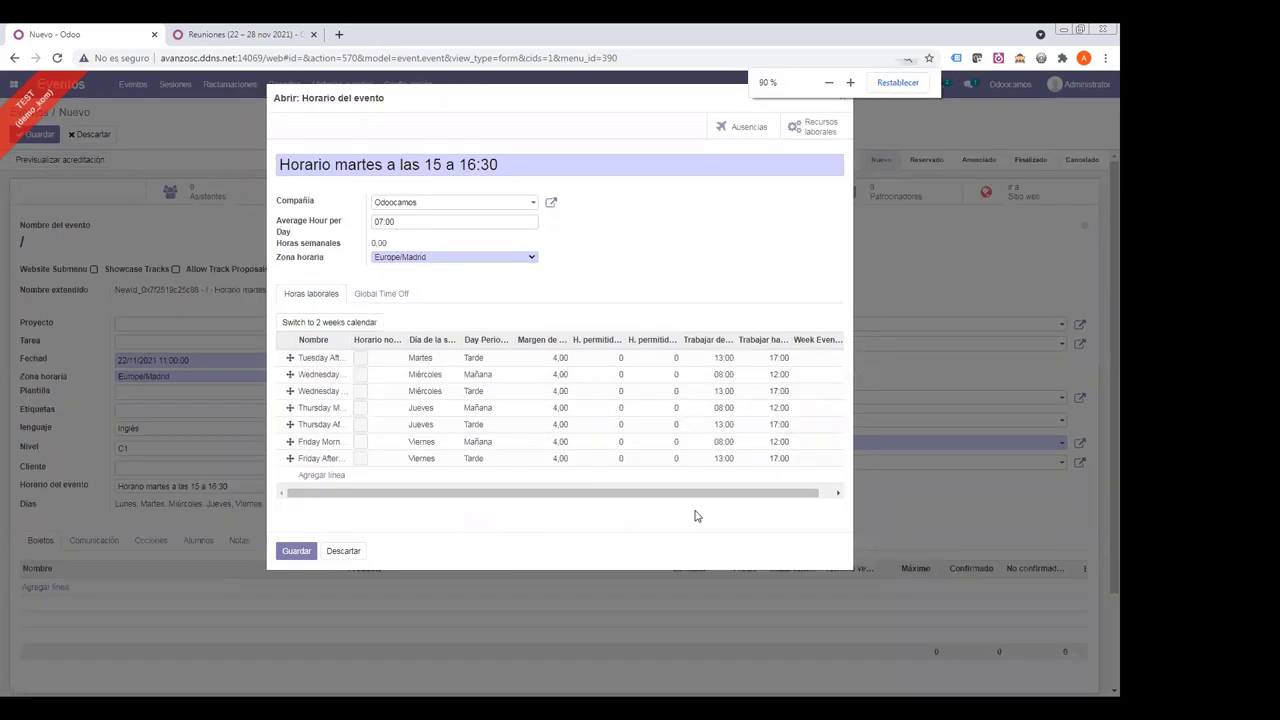
key("ctrl+plus")
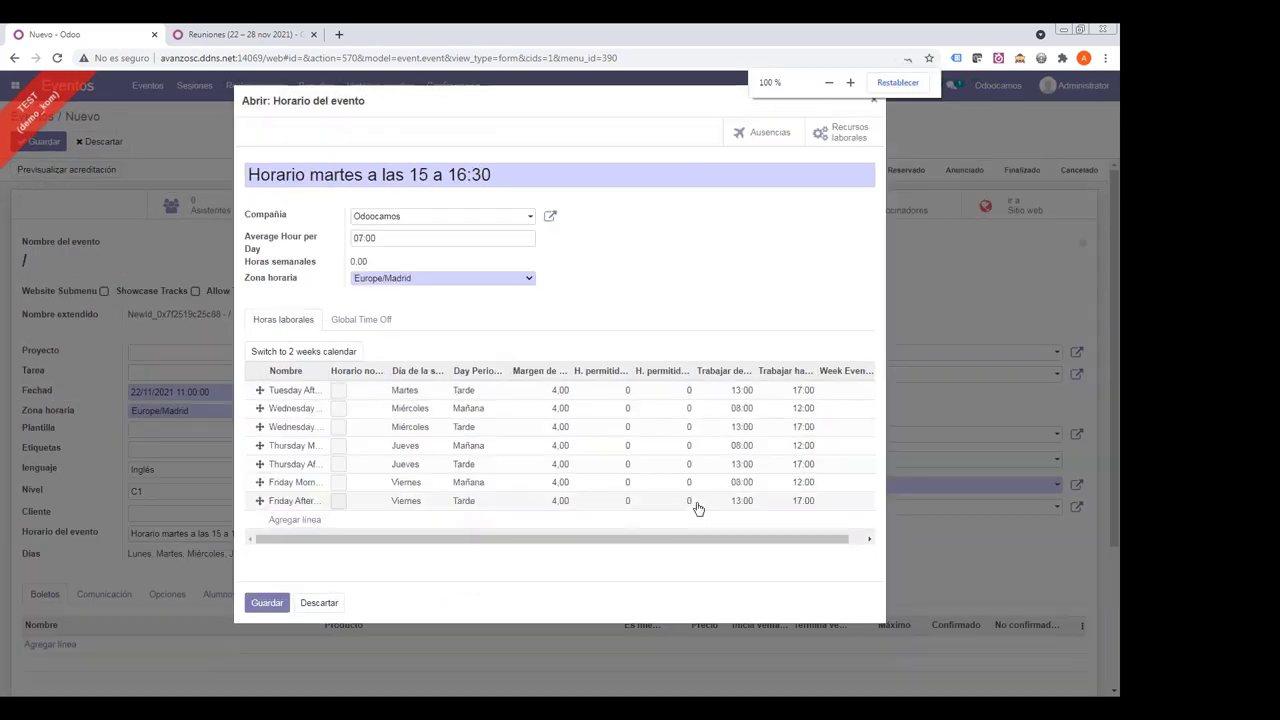
- Delete all Wednesday, Thursday and Friday working-hours lines, leaving only Tuesday afternoon
left_click(846, 414)
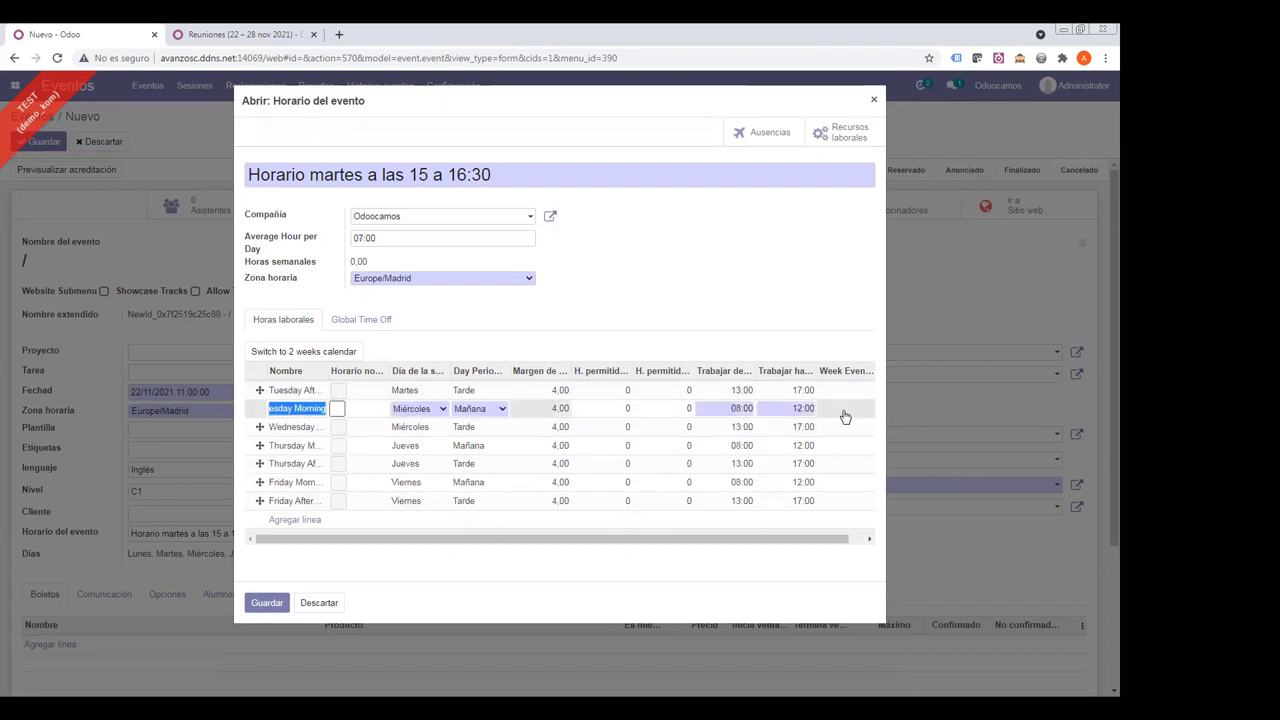
left_click_drag(786, 530, 829, 534)
left_click(868, 417)
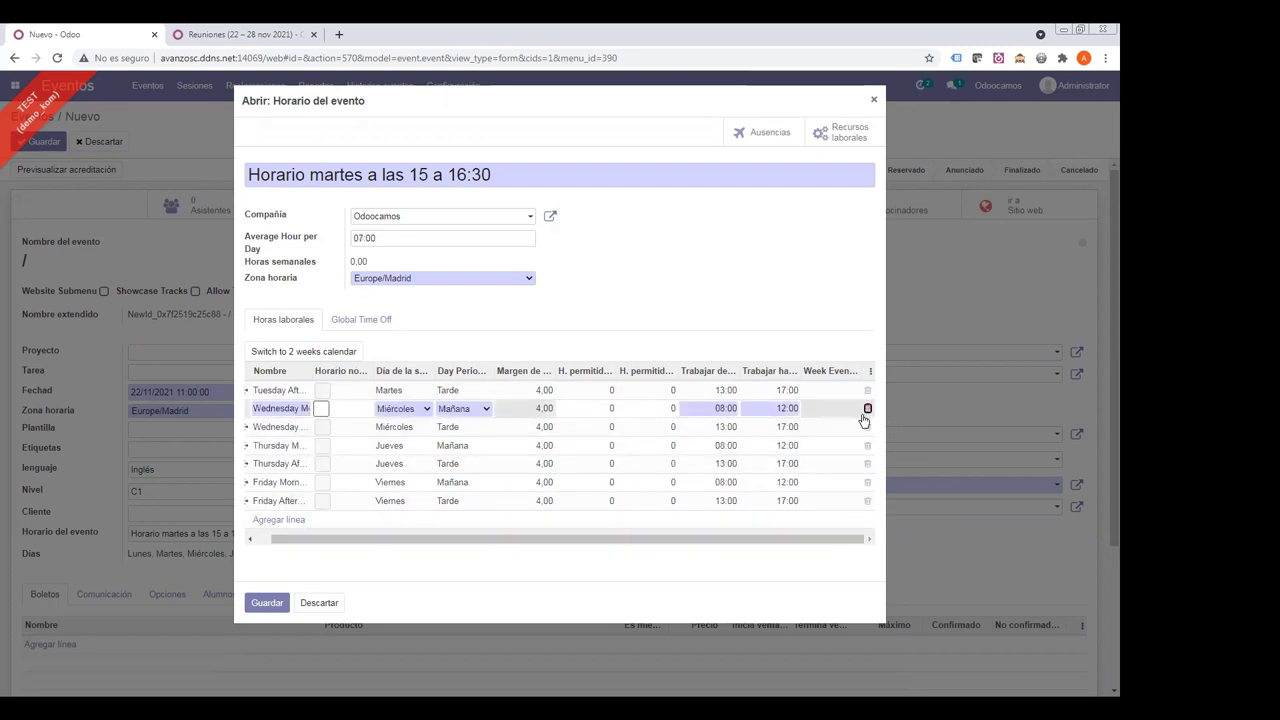
left_click(855, 417)
left_click_drag(824, 522, 852, 506)
left_click(866, 408)
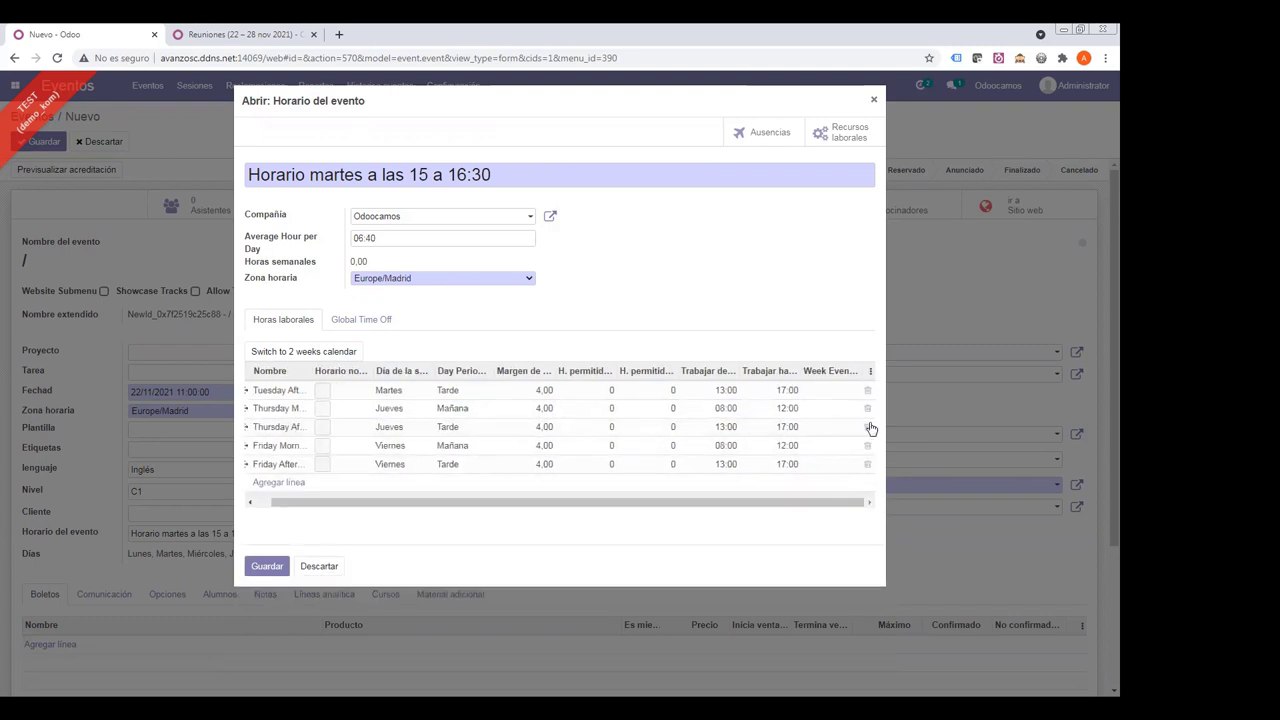
left_click(866, 409)
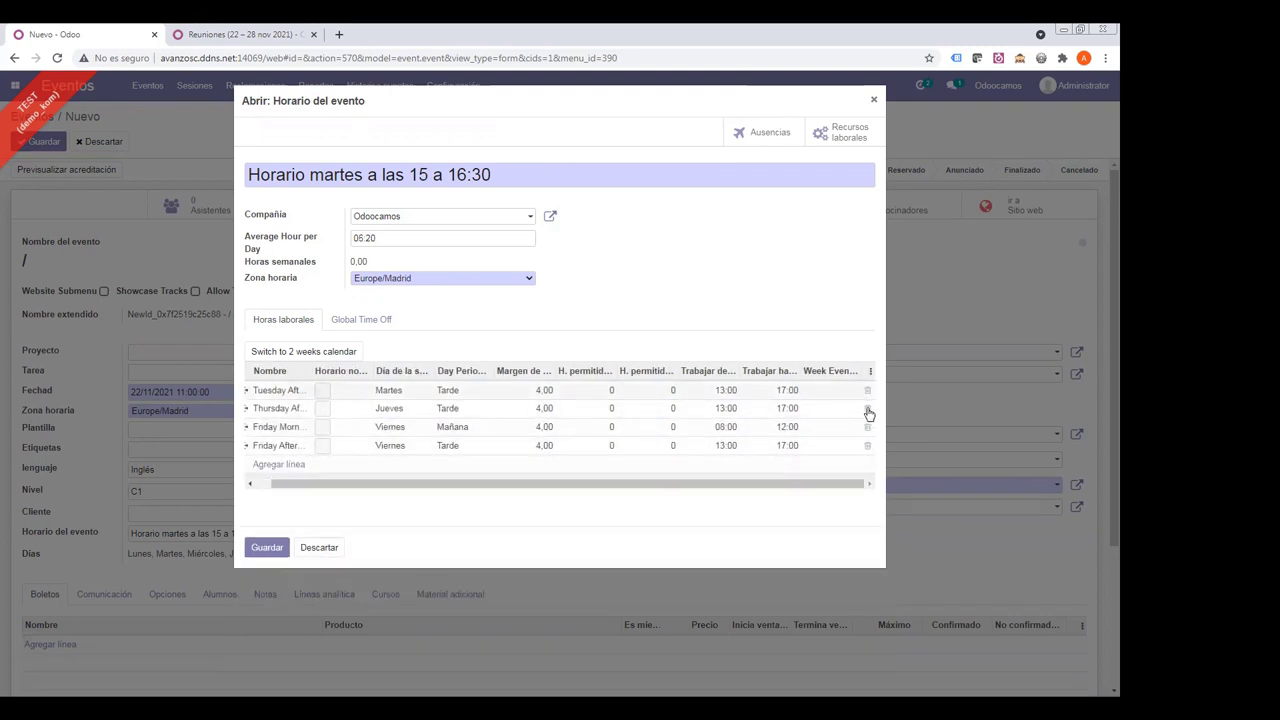
left_click(866, 408)
left_click(866, 409)
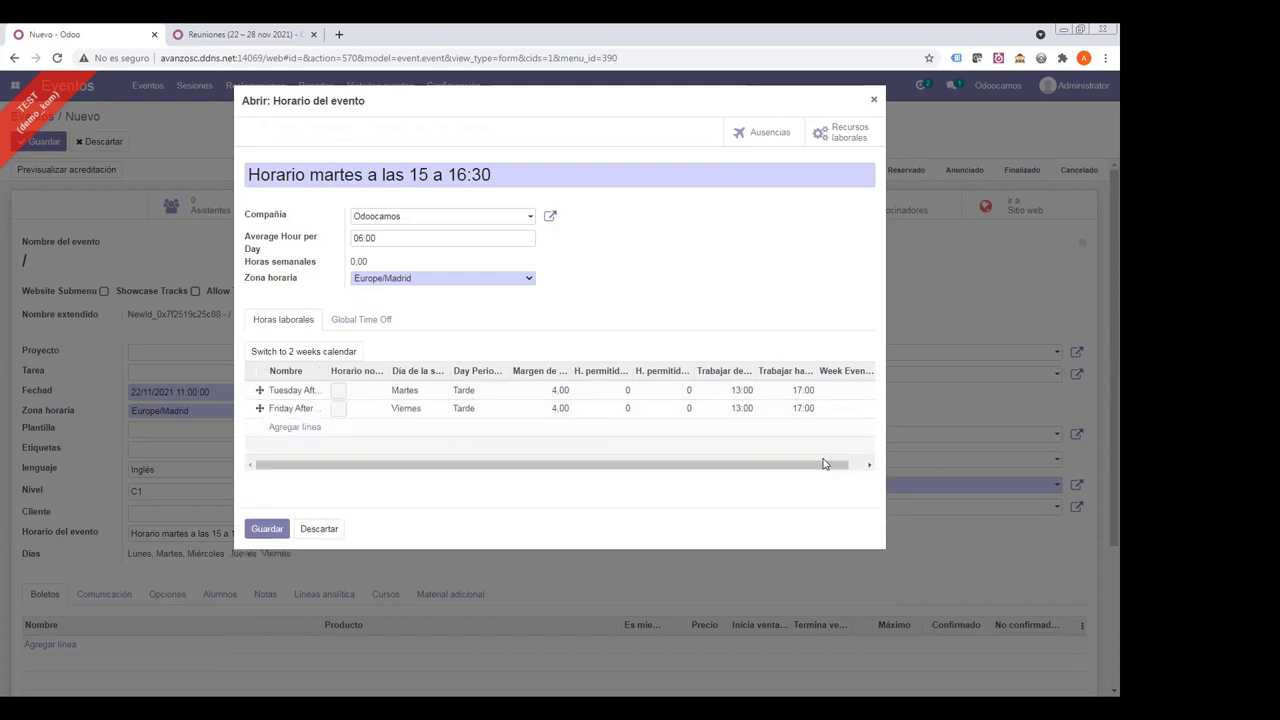
left_click_drag(826, 466, 842, 466)
left_click(866, 408)
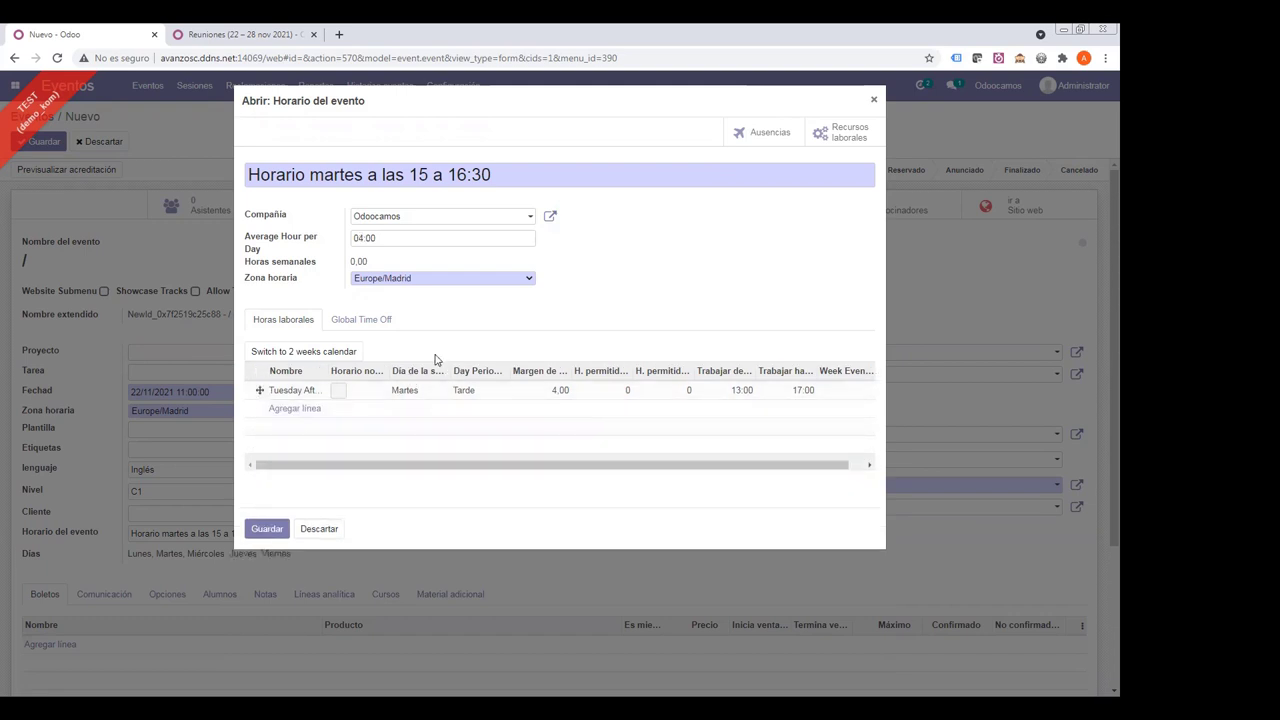
- Set the Tuesday afternoon slot to 15:00–16:30 and save the schedule
left_click(723, 392)
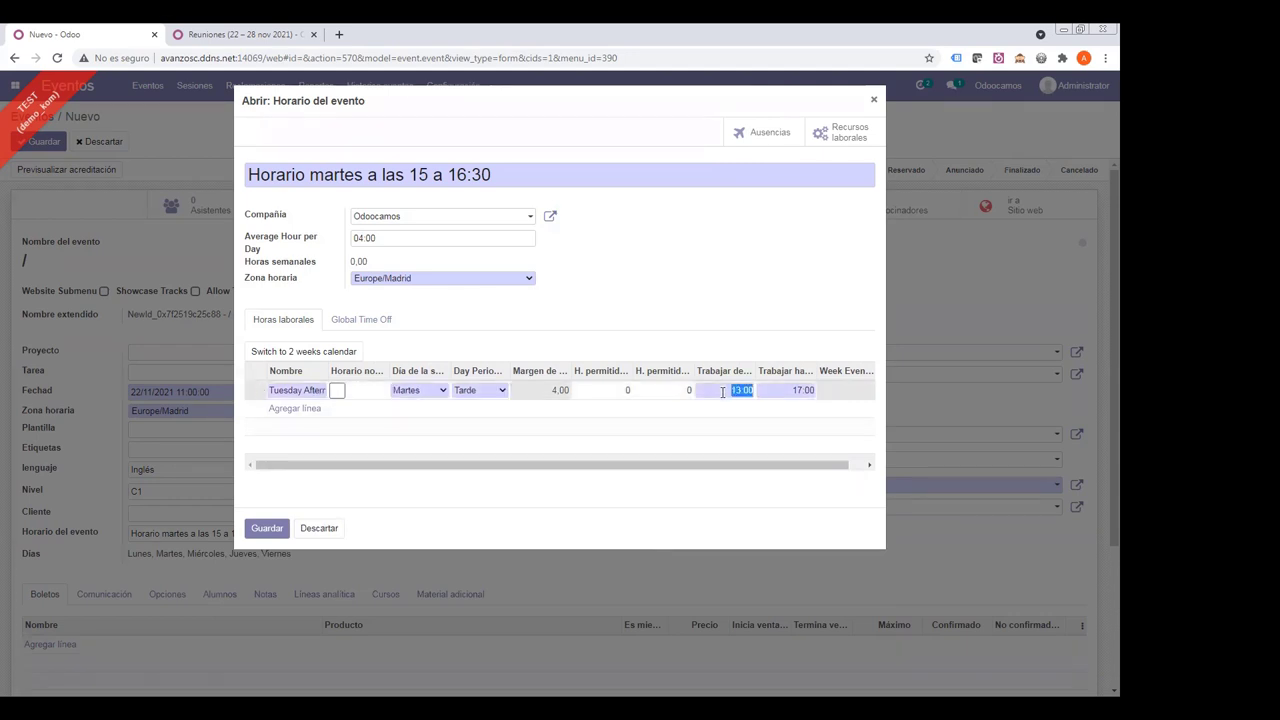
type("15:00")
key("Tab")
type("16:30")
left_click(740, 298)
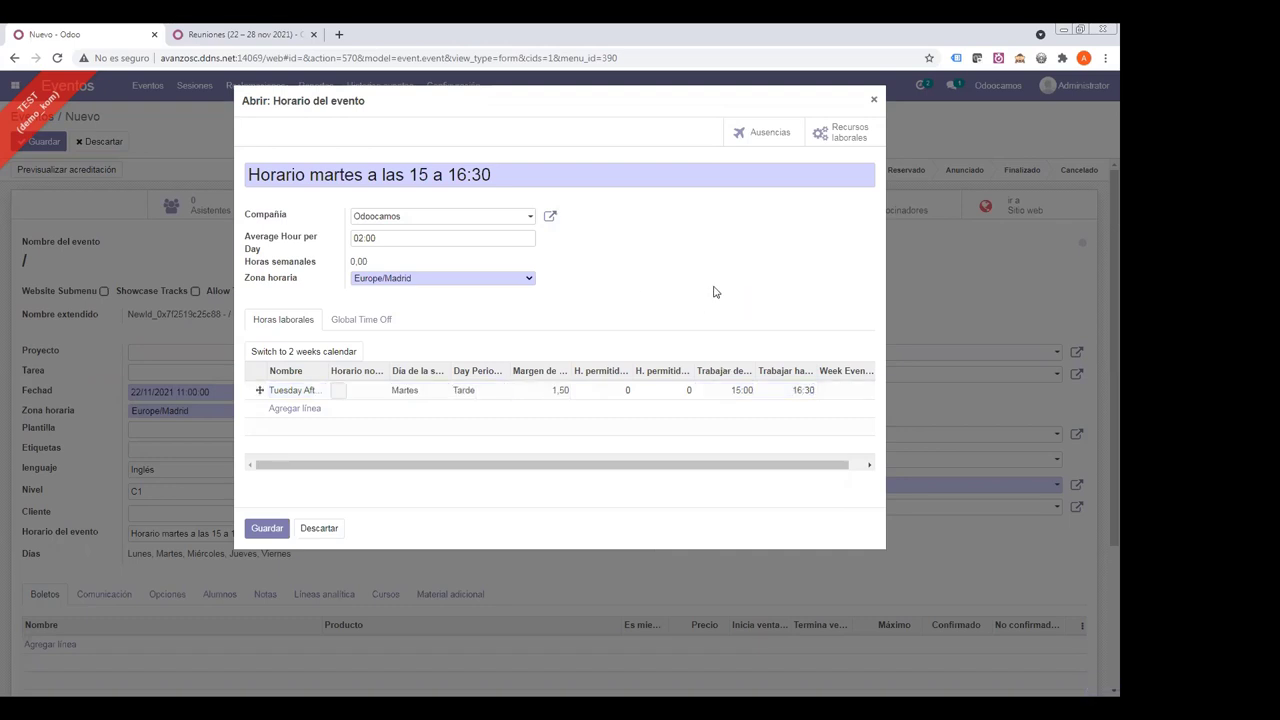
left_click(270, 528)
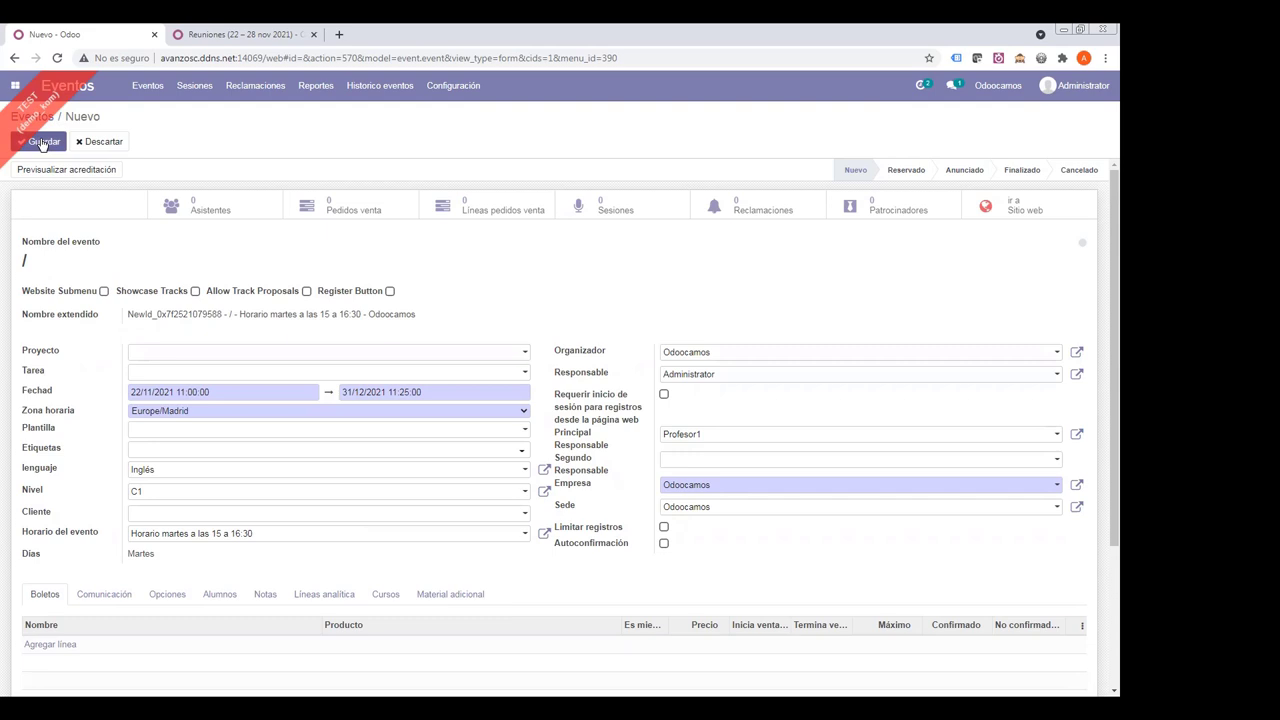
- Save the event as EN-18-2021-C1, highlight its code and time slot, then reopen it for editing
left_click(42, 143)
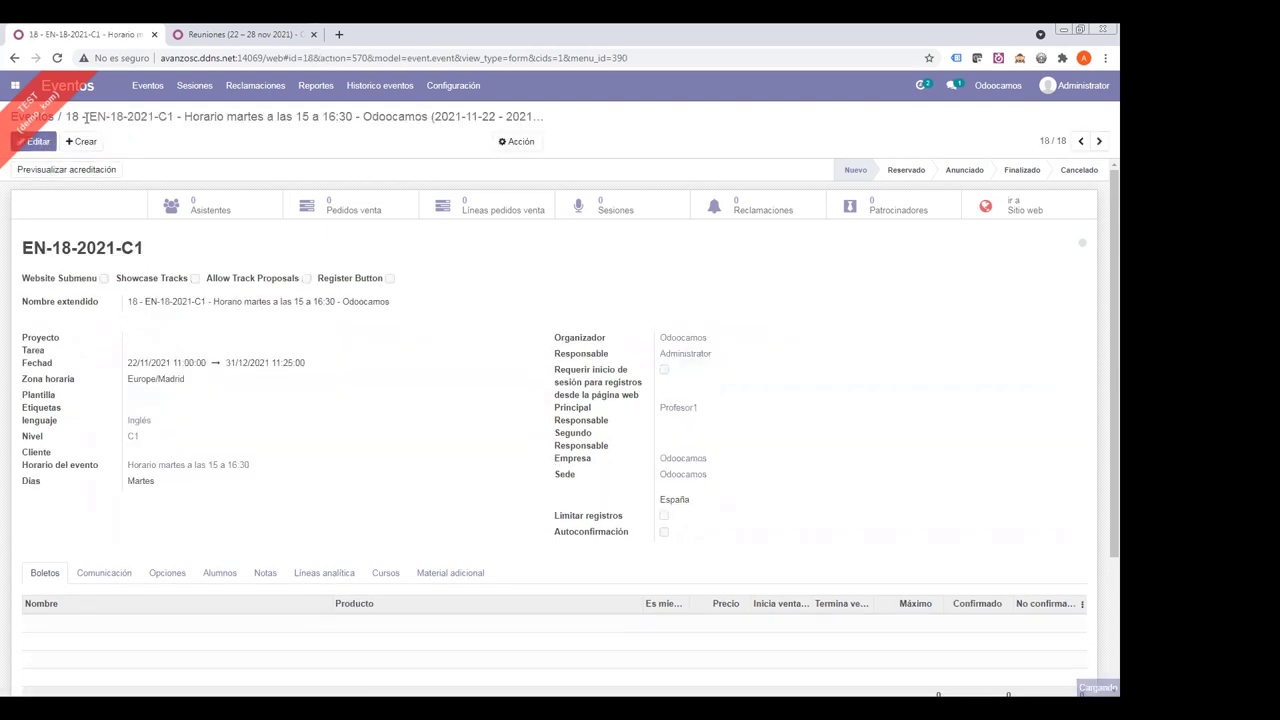
left_click_drag(87, 117, 187, 118)
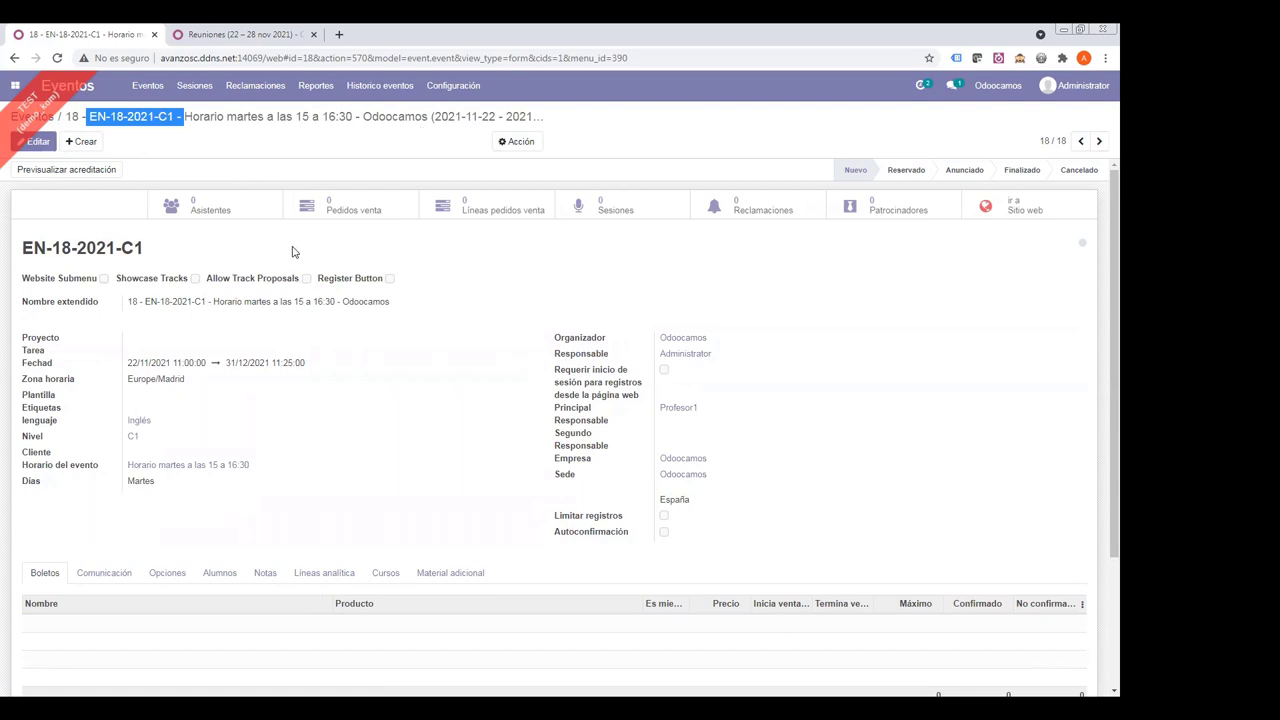
left_click(199, 117)
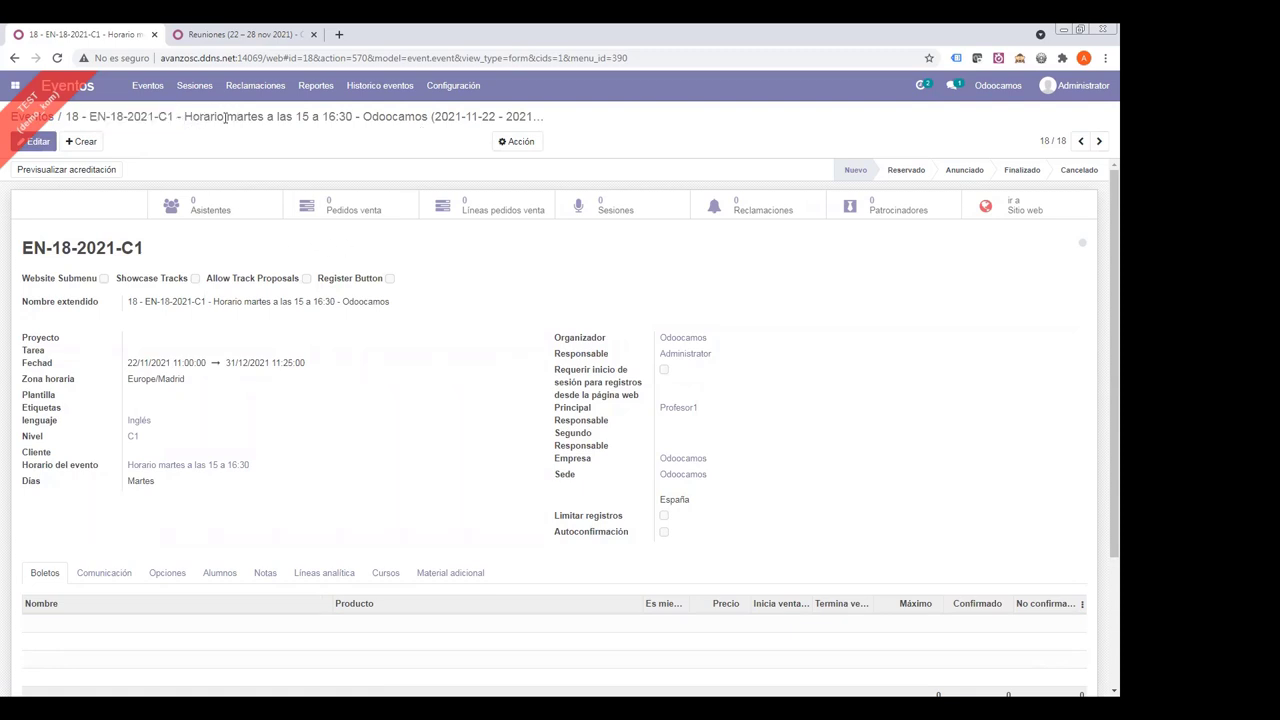
left_click_drag(228, 118, 267, 117)
left_click_drag(90, 117, 109, 117)
left_click_drag(259, 117, 355, 117)
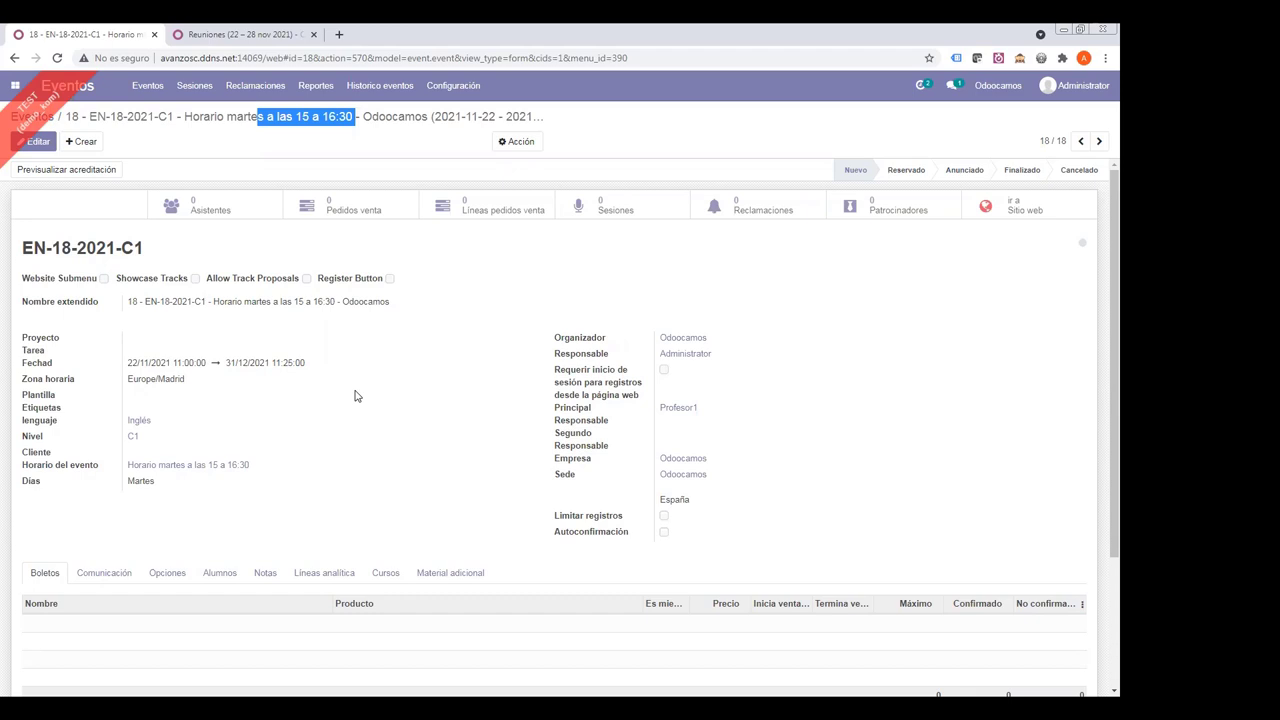
left_click(36, 141)
- Add a Boletos ticket line with product Cuota mensual and open that product's form
scroll(176, 347, "down", 3)
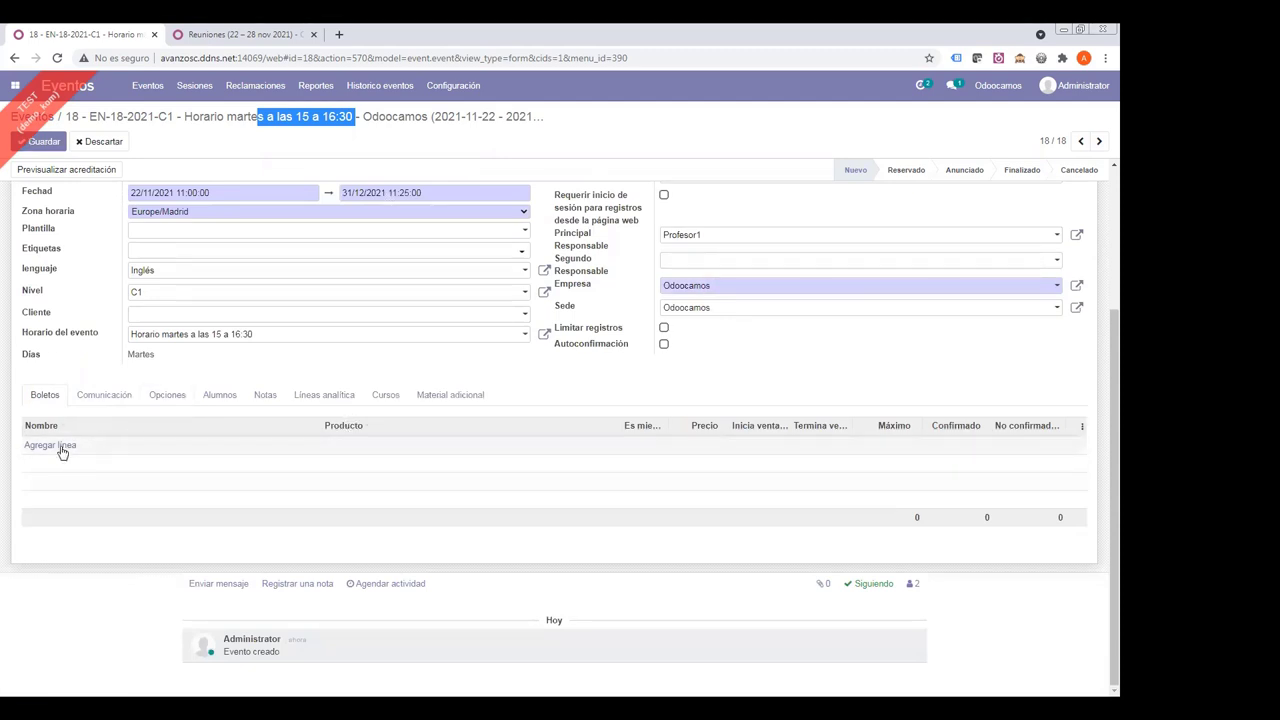
left_click(60, 450)
left_click(414, 446)
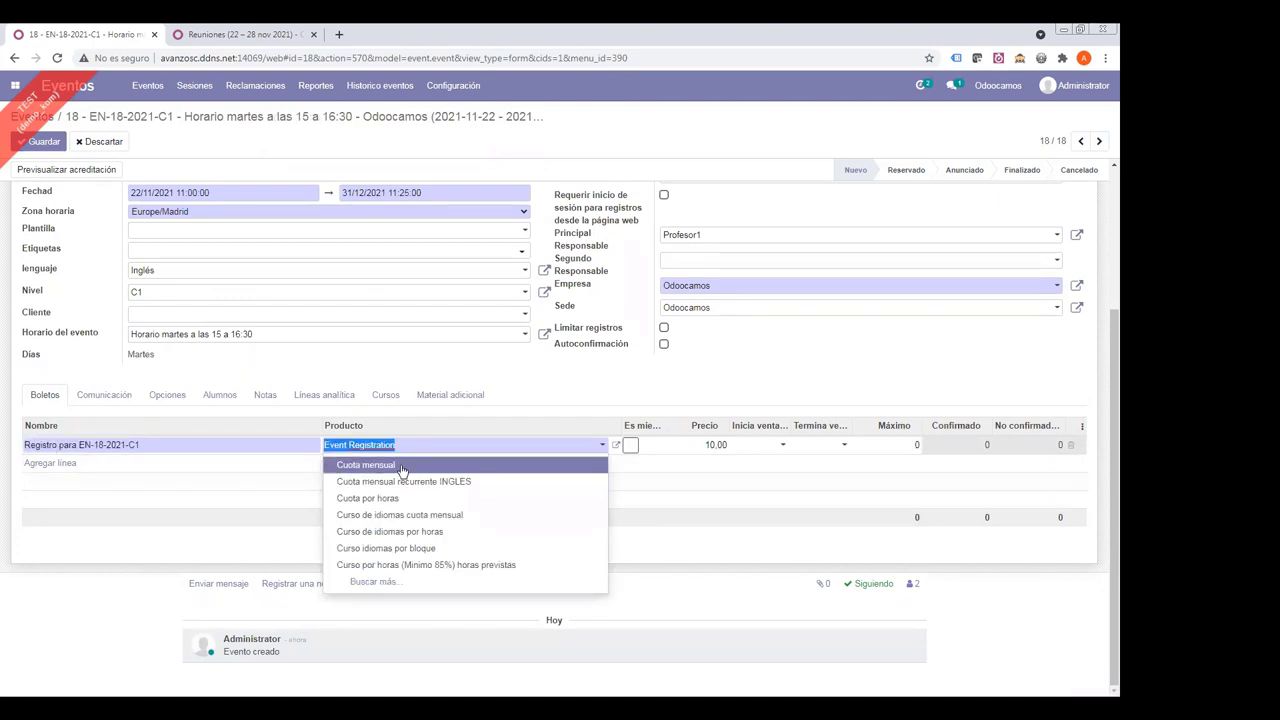
left_click(393, 467)
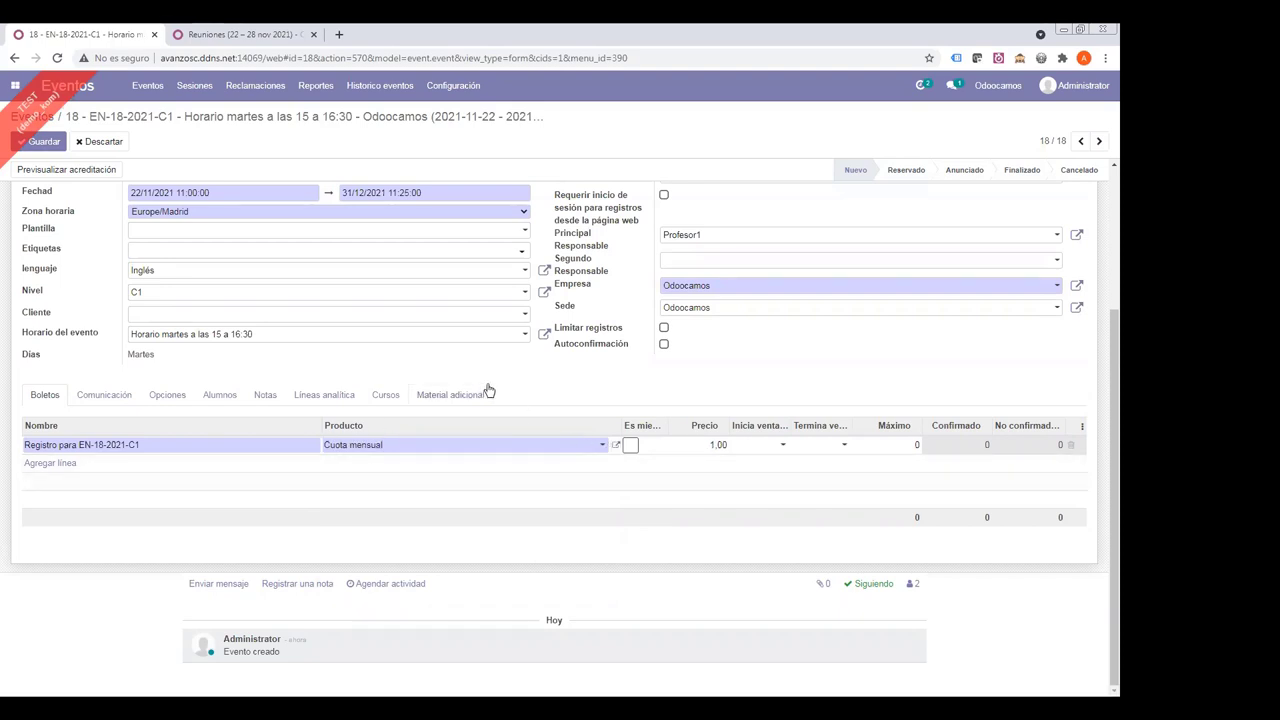
left_click(615, 444)
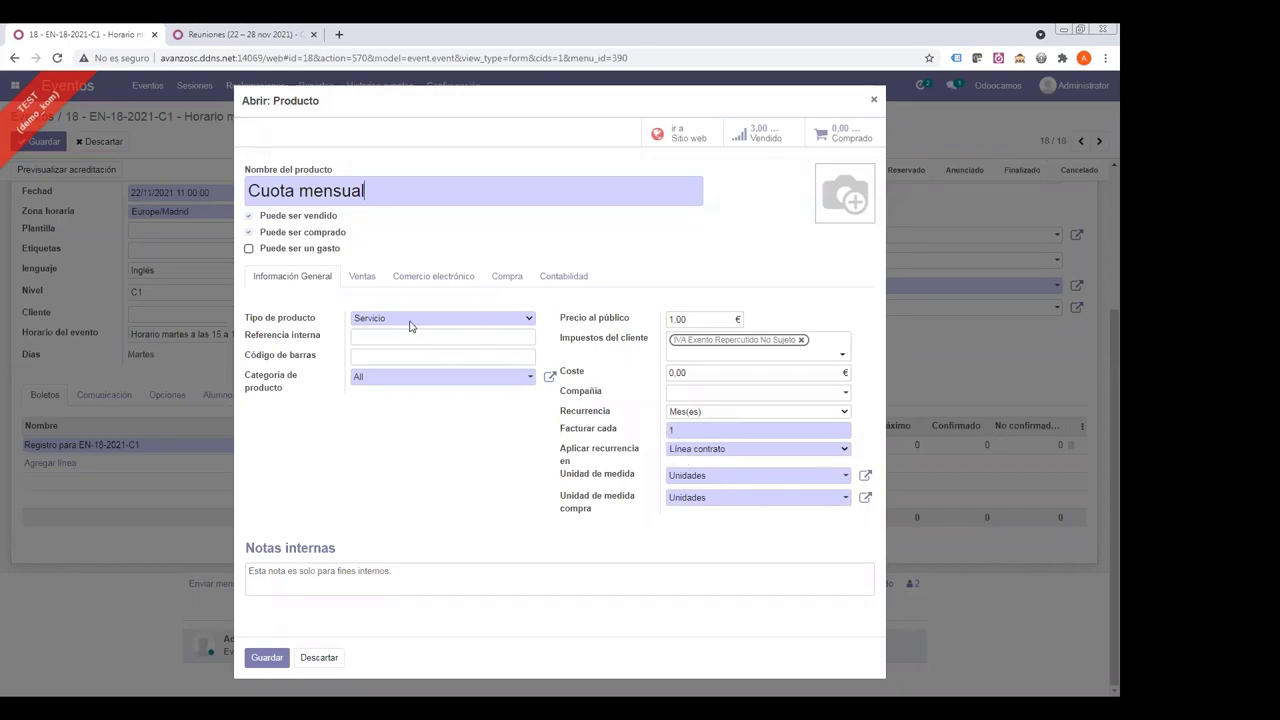
- Make Cuota mensual create a task in the sale order's project, invoiced by Objetivos, and save
triple_click(312, 194)
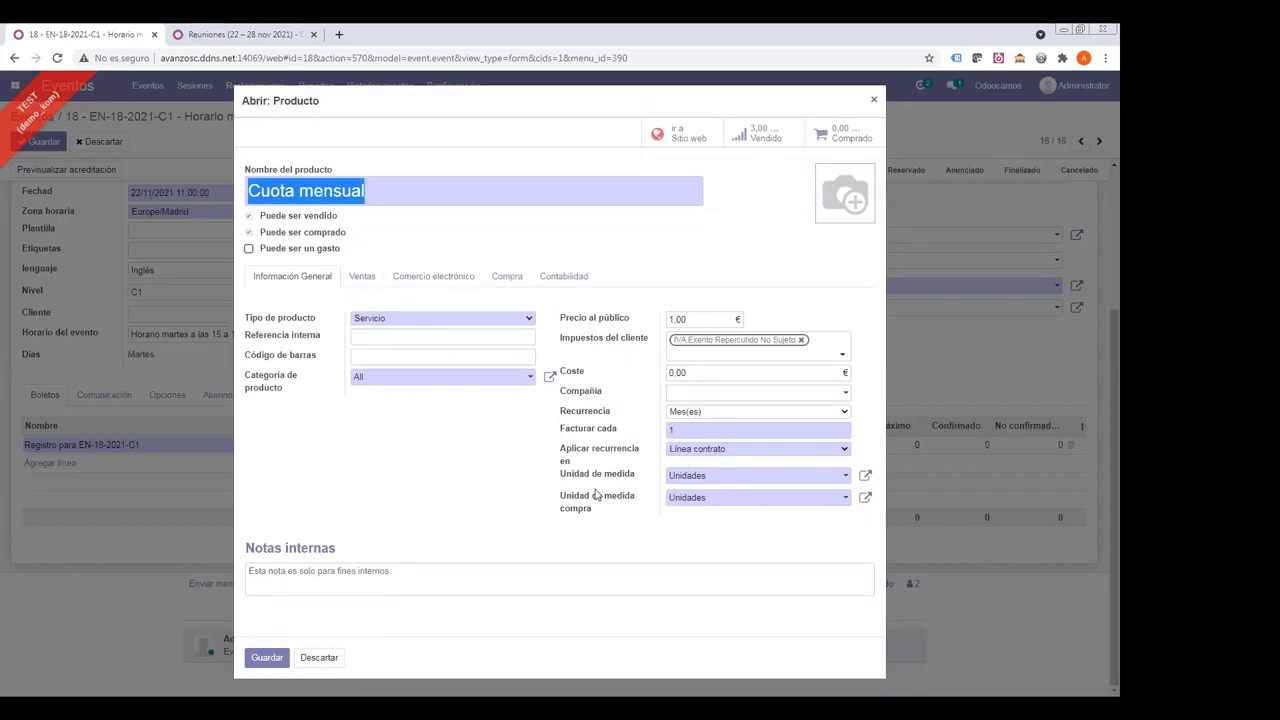
left_click(365, 283)
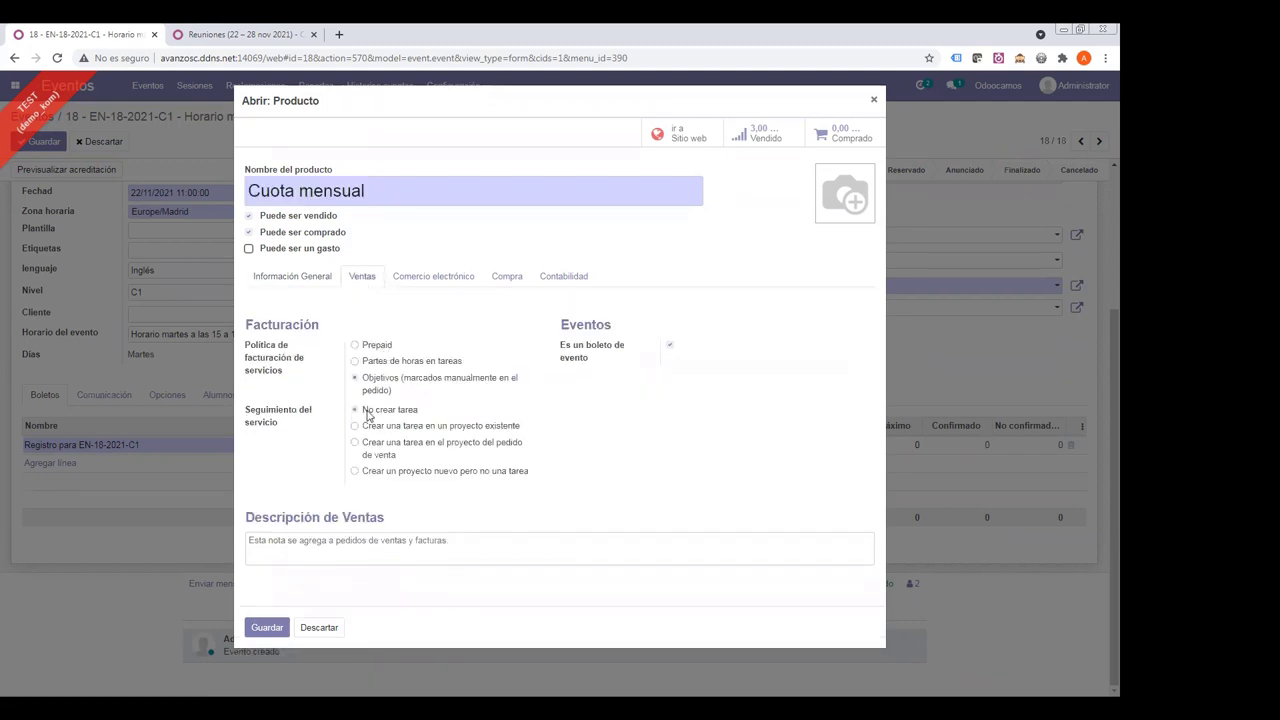
left_click_drag(366, 413, 420, 415)
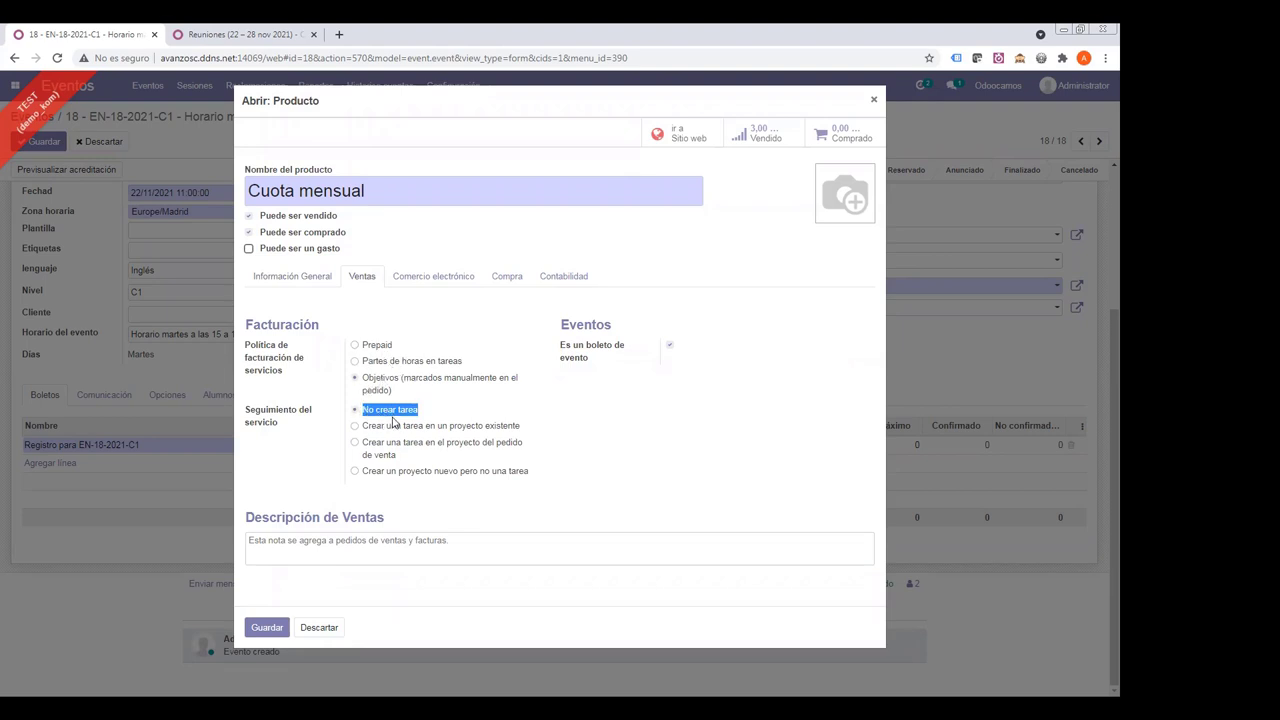
left_click(354, 443)
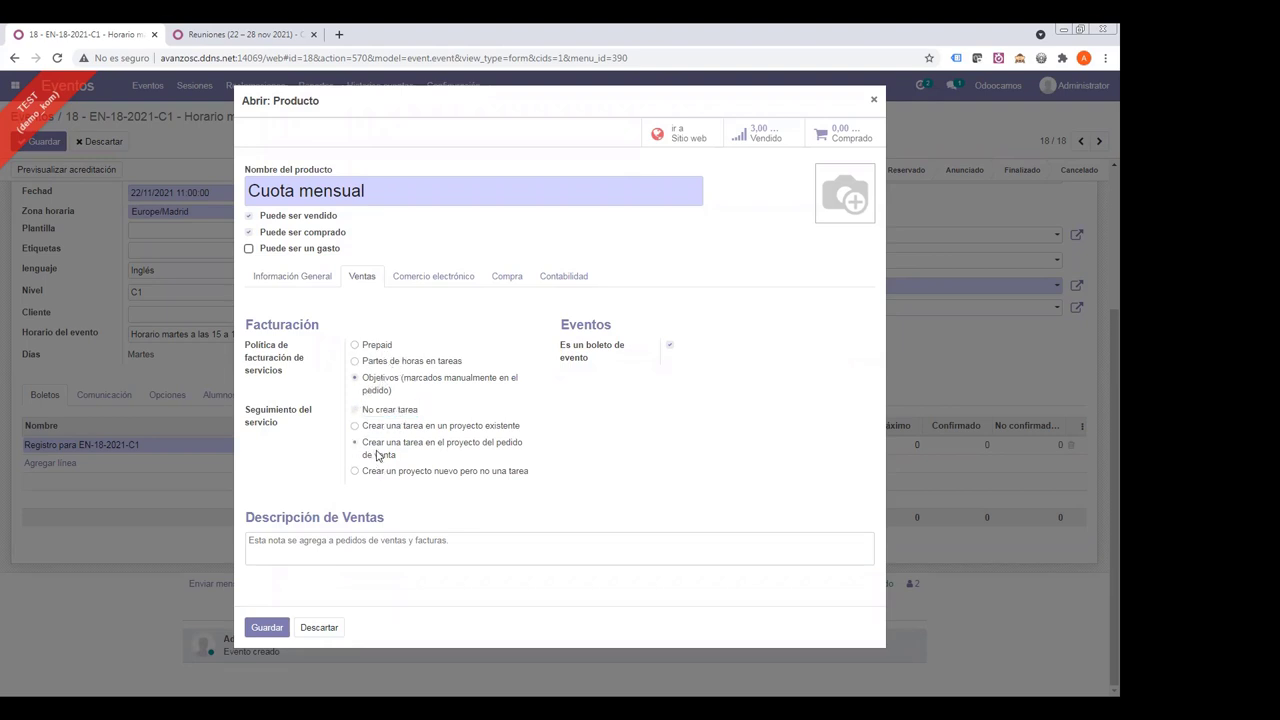
left_click(353, 376)
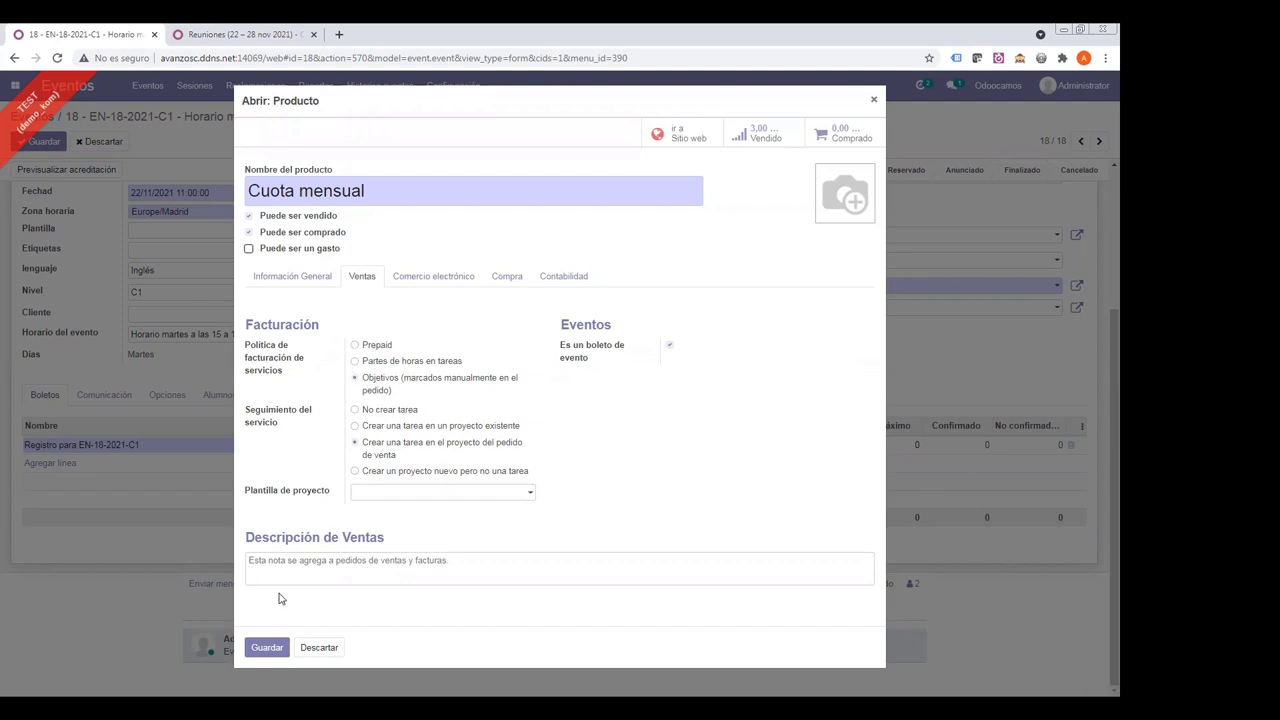
left_click(250, 650)
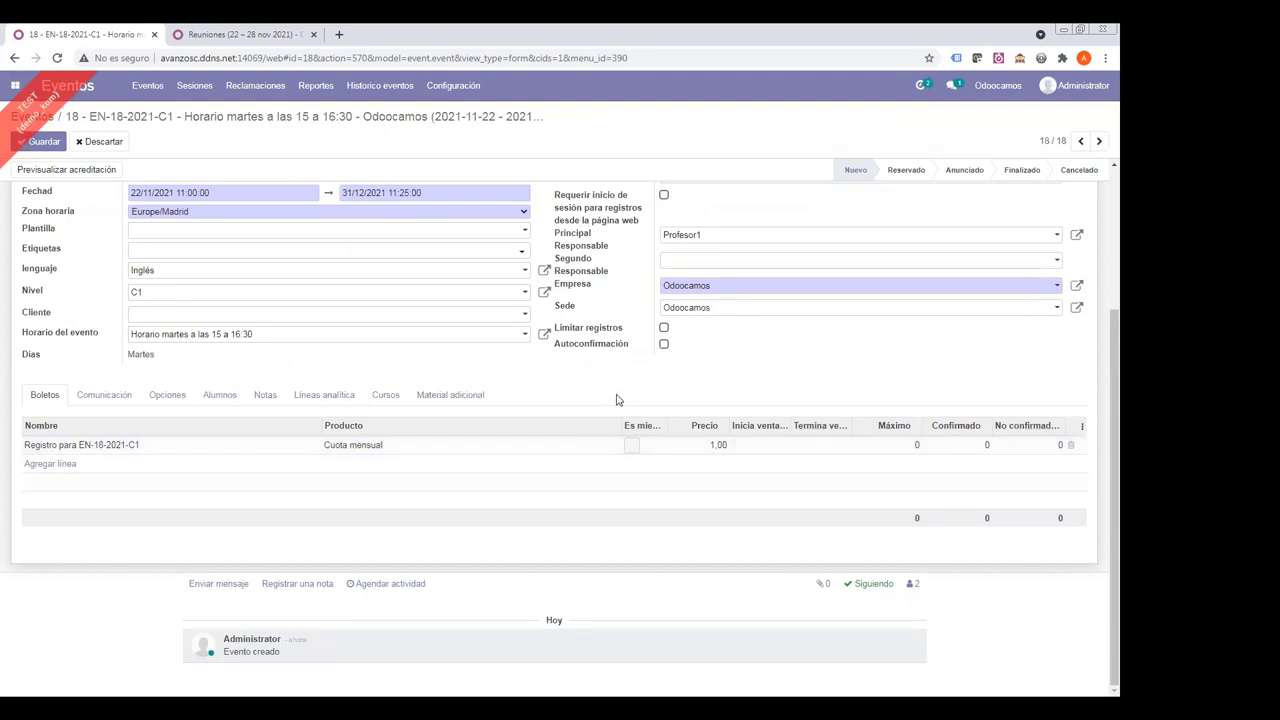
- Save event EN-18-2021-C1 with its Cuota mensual ticket at 1,00
scroll(527, 414, "up", 4)
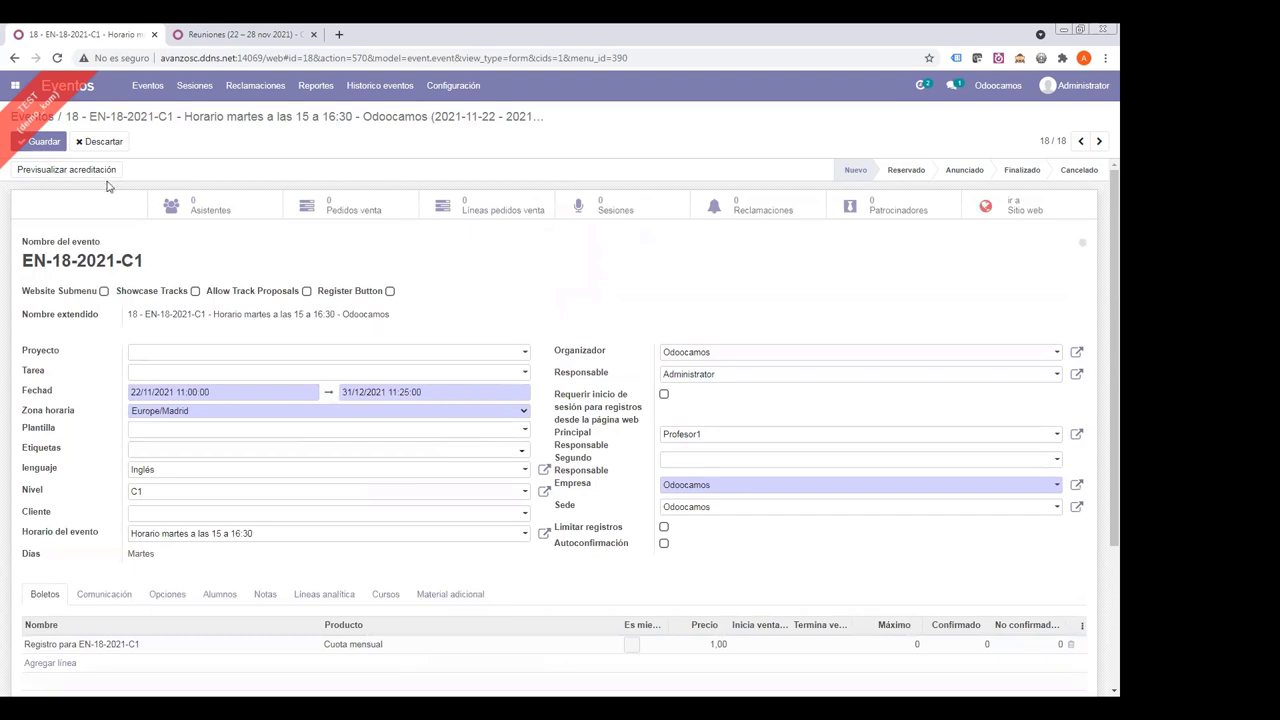
left_click(46, 143)
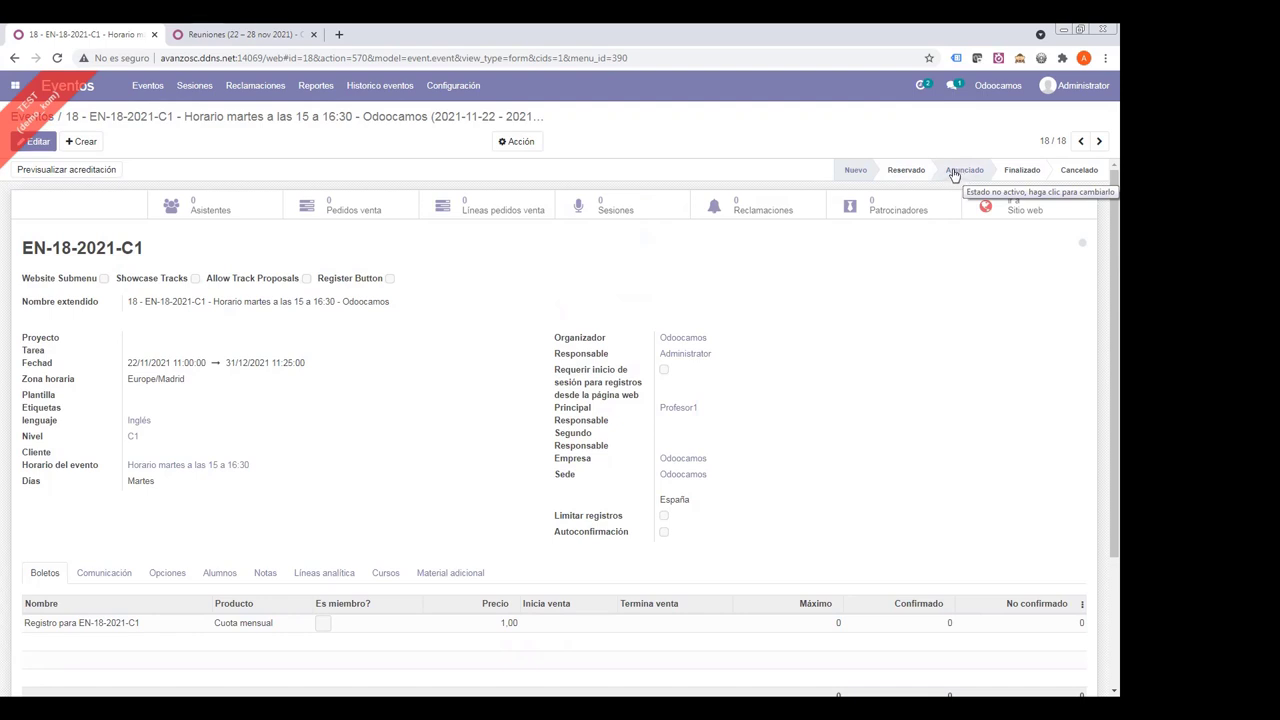
- Move the event to Anunciado and list its six sessions sorted by Duración
left_click(956, 174)
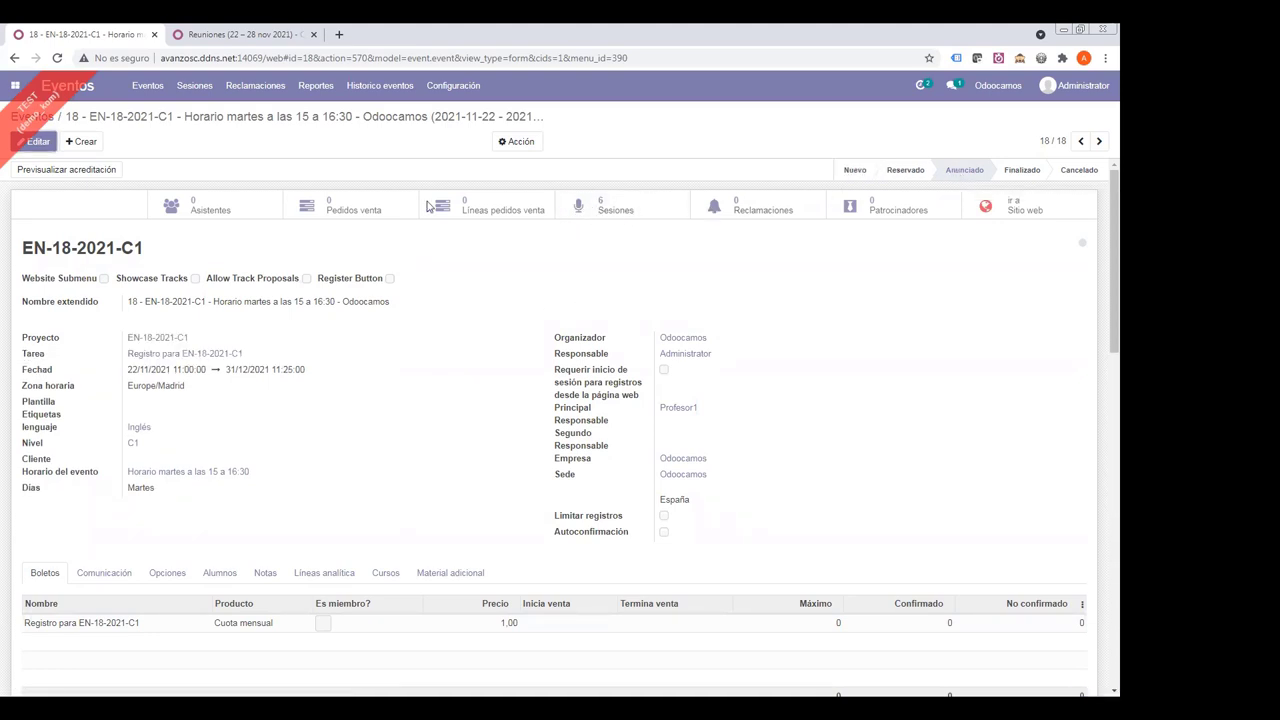
left_click_drag(256, 471, 125, 471)
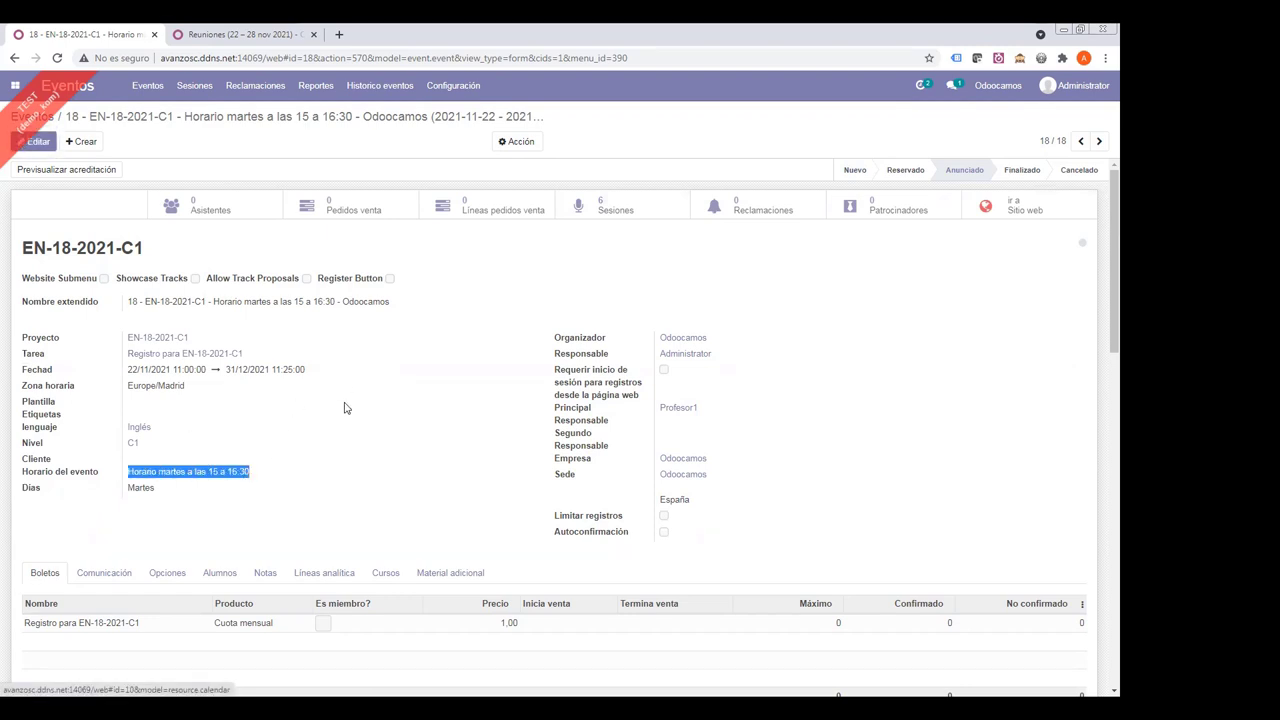
left_click(587, 212)
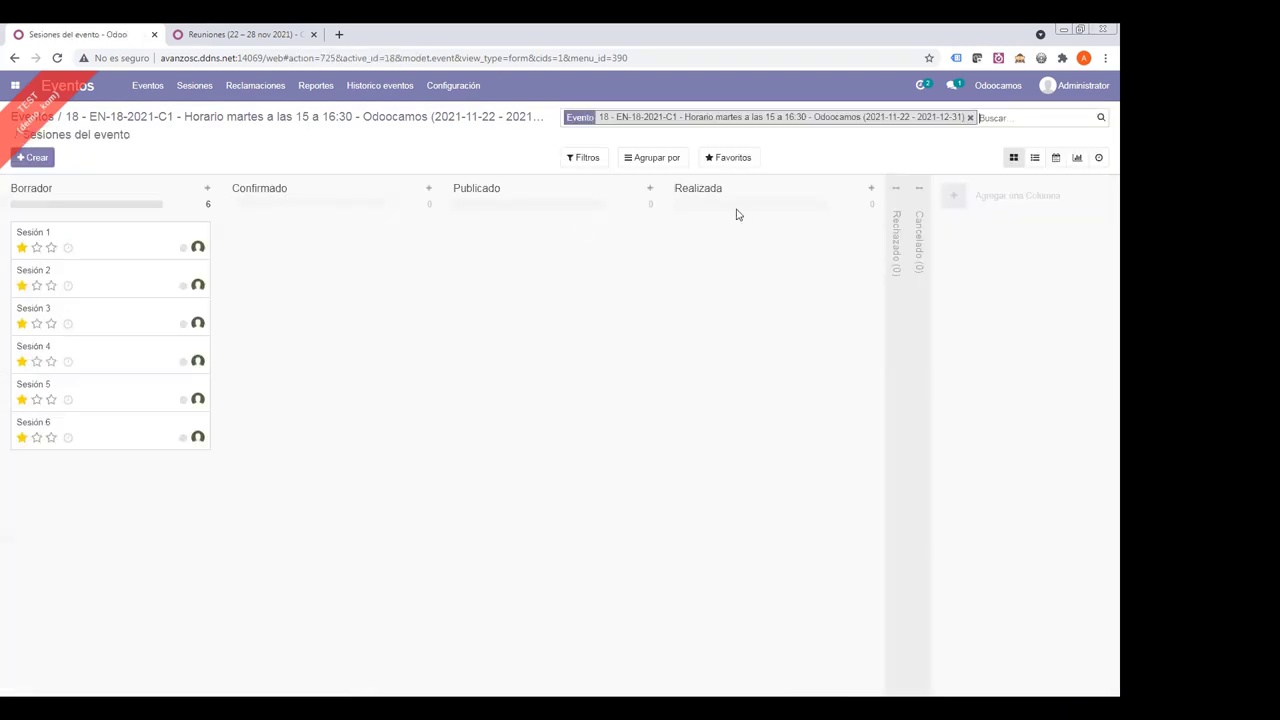
left_click(1034, 158)
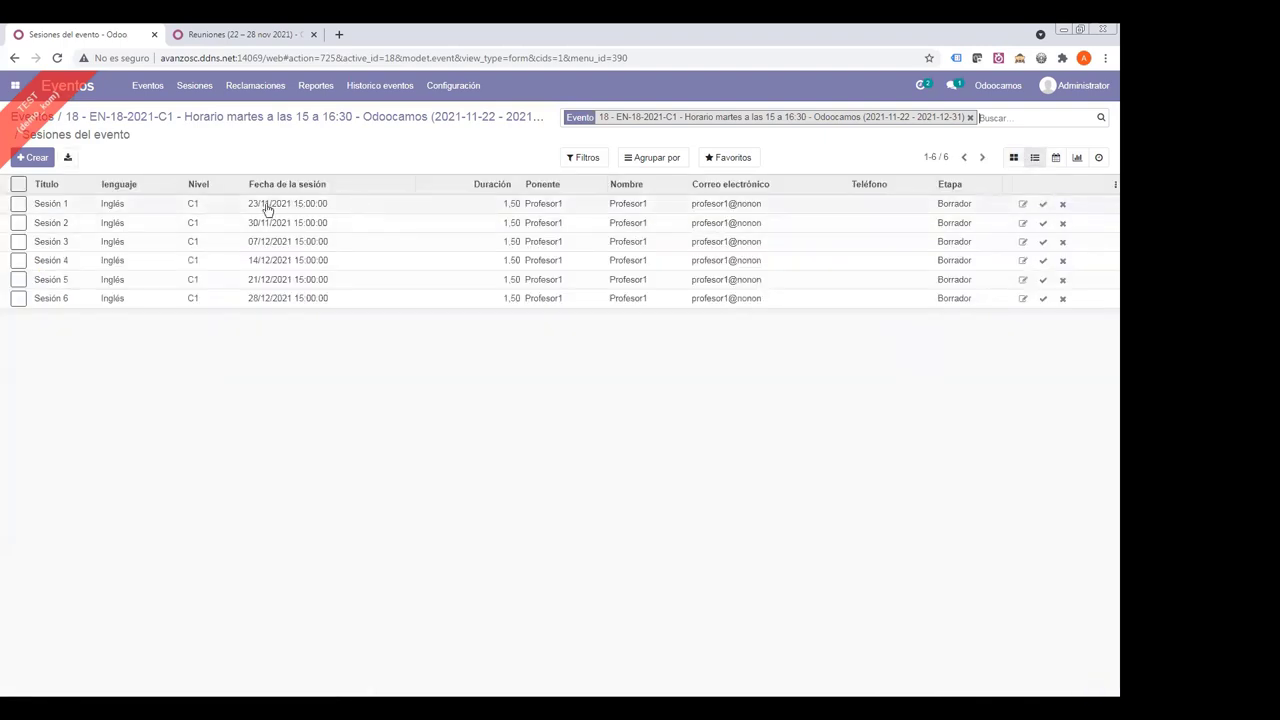
left_click(505, 191)
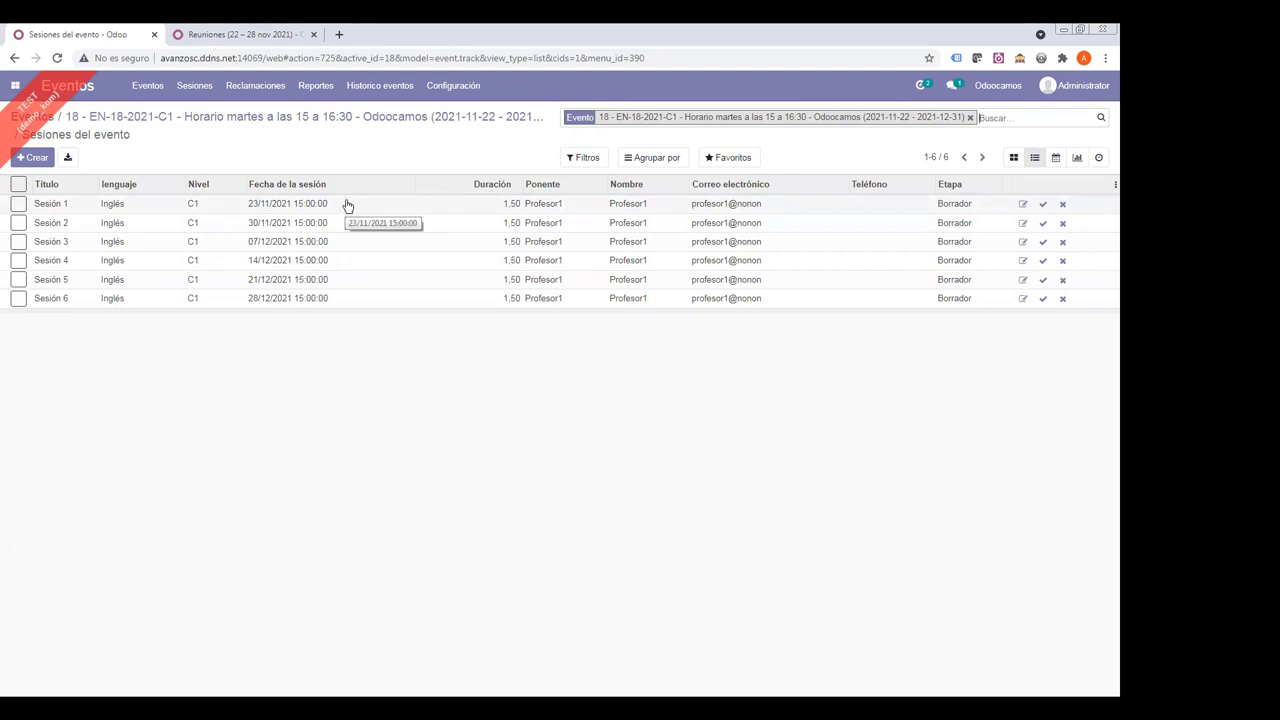
left_click(347, 205)
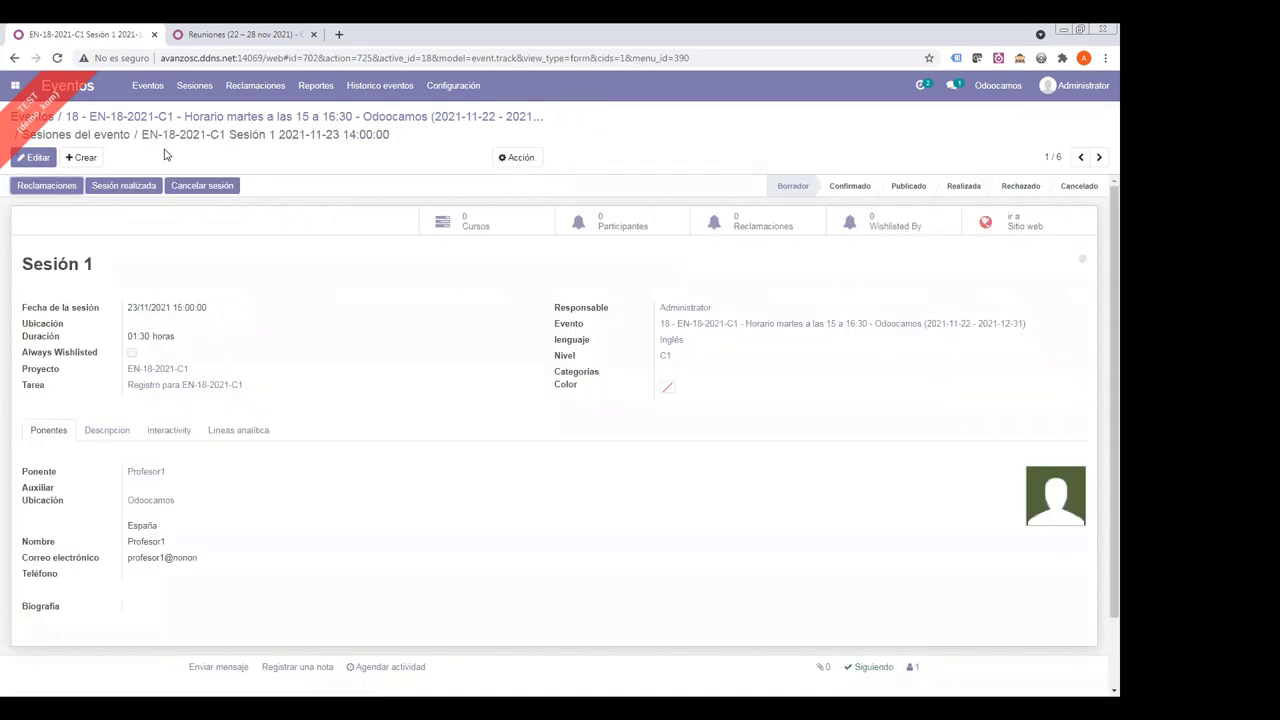
left_click_drag(143, 133, 416, 118)
left_click(201, 136)
left_click_drag(143, 136, 384, 136)
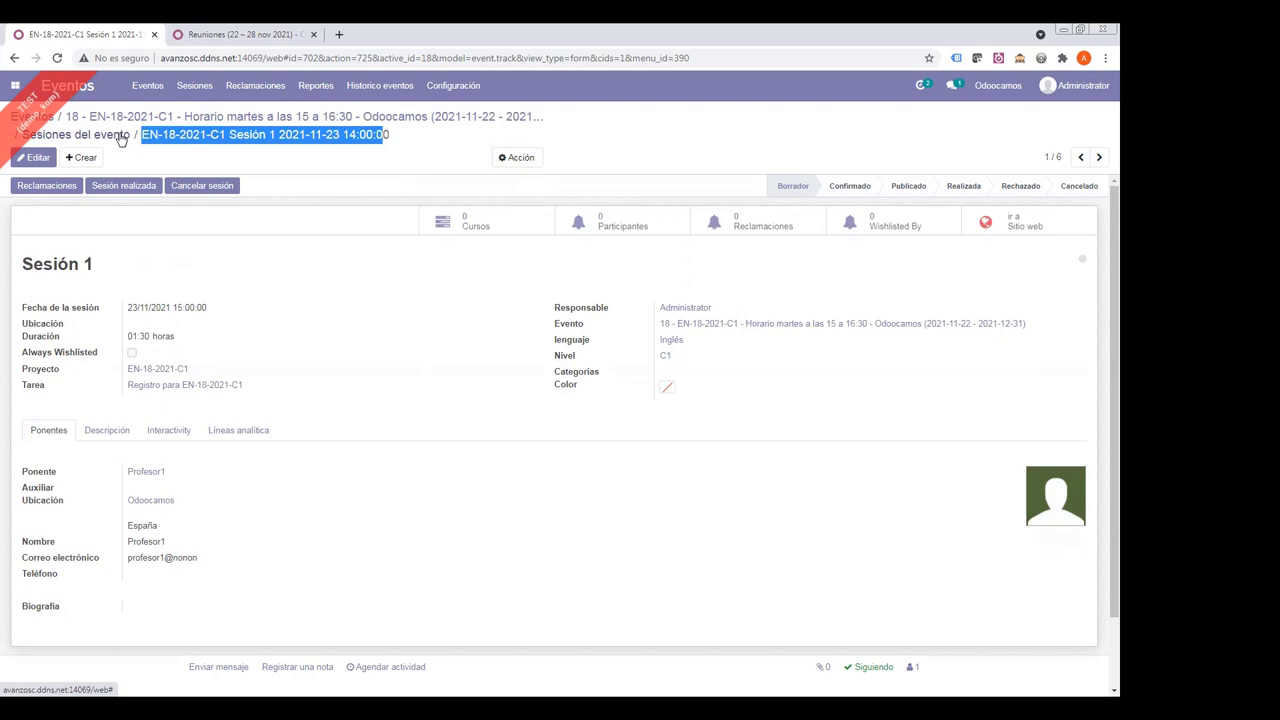
left_click(120, 138)
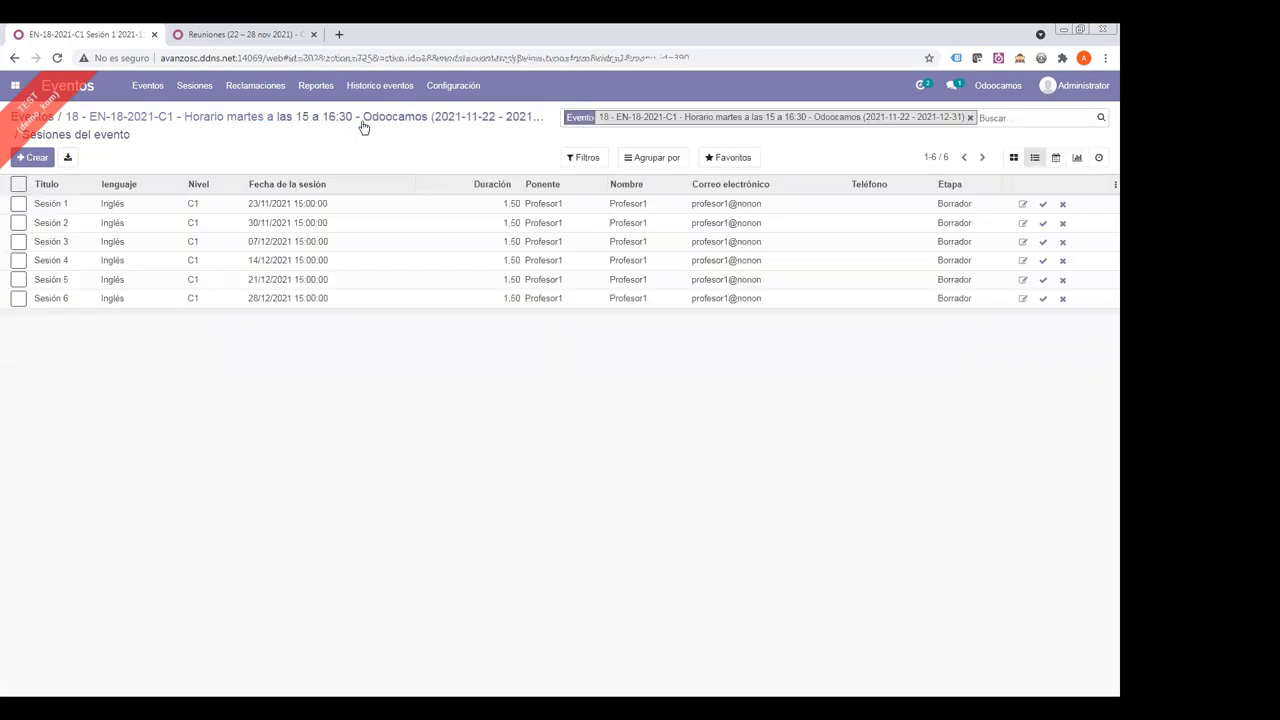
- Return to event EN-18-2021-C1 and open its still-empty Asistentes list
left_click(312, 117)
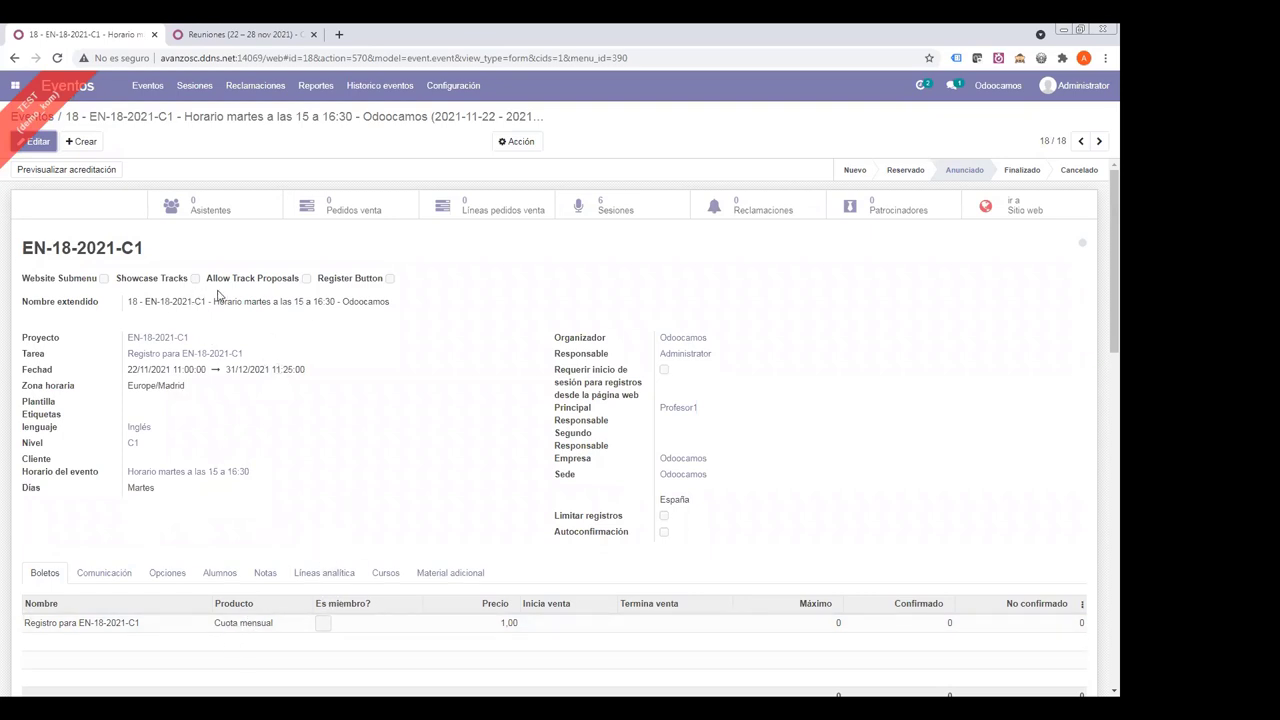
left_click(198, 212)
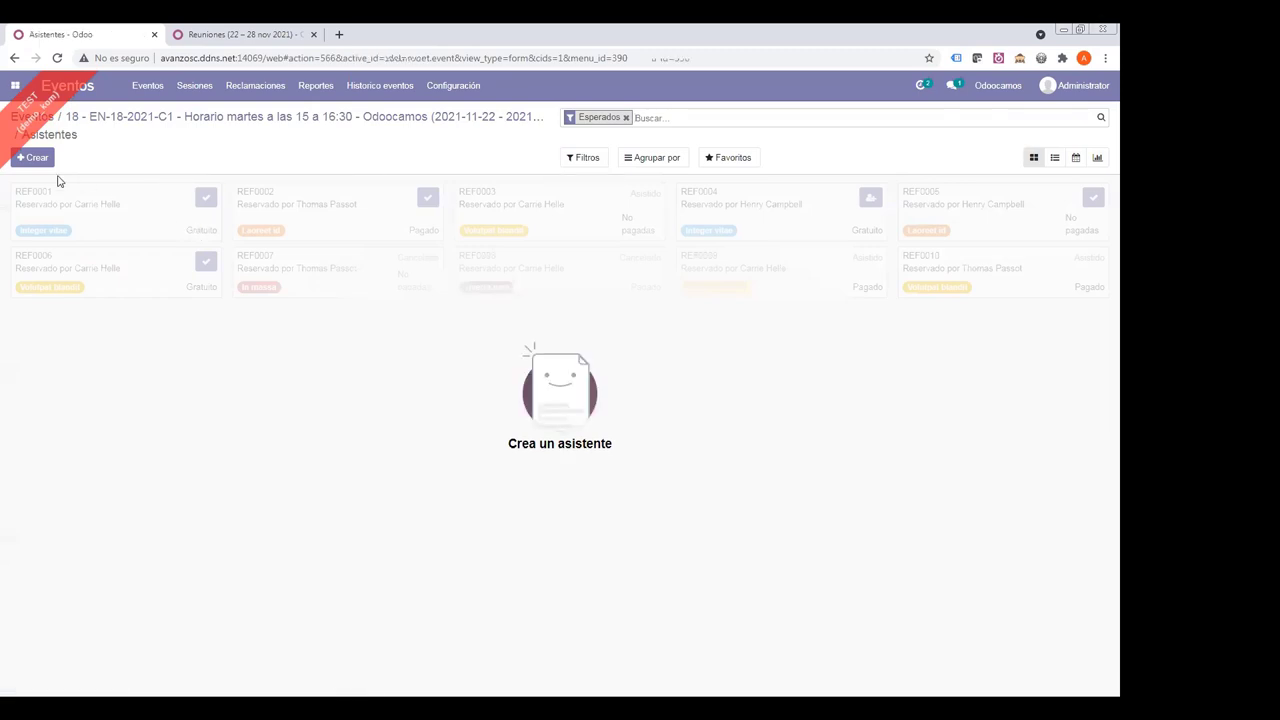
- Start a new attendee registration booked by Cliente corporativo
left_click(144, 221)
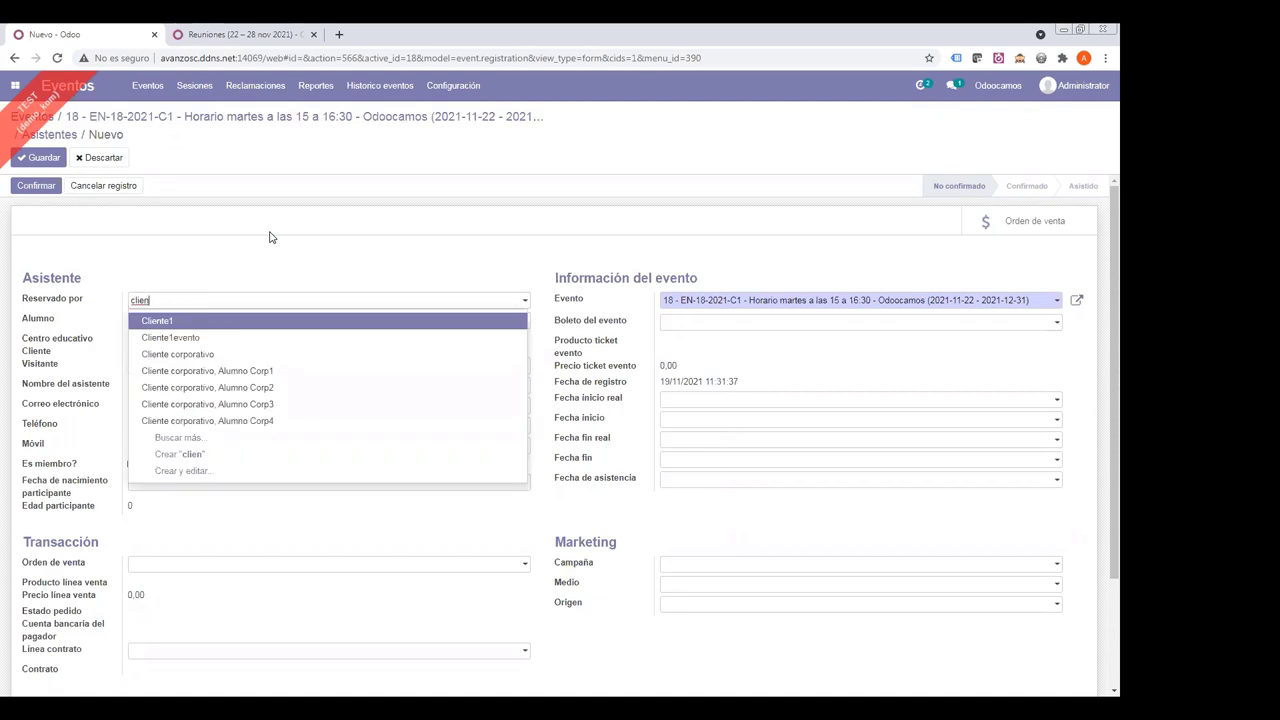
key("Down")
key("Down")
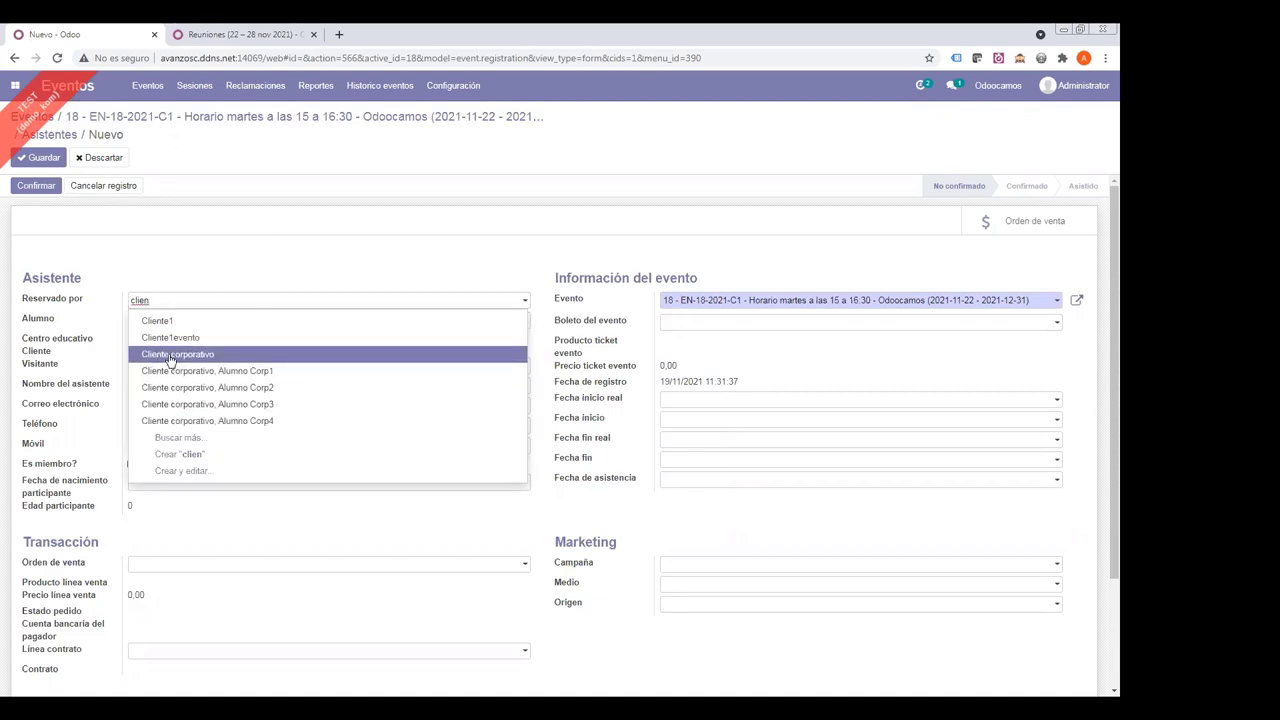
left_click(148, 345)
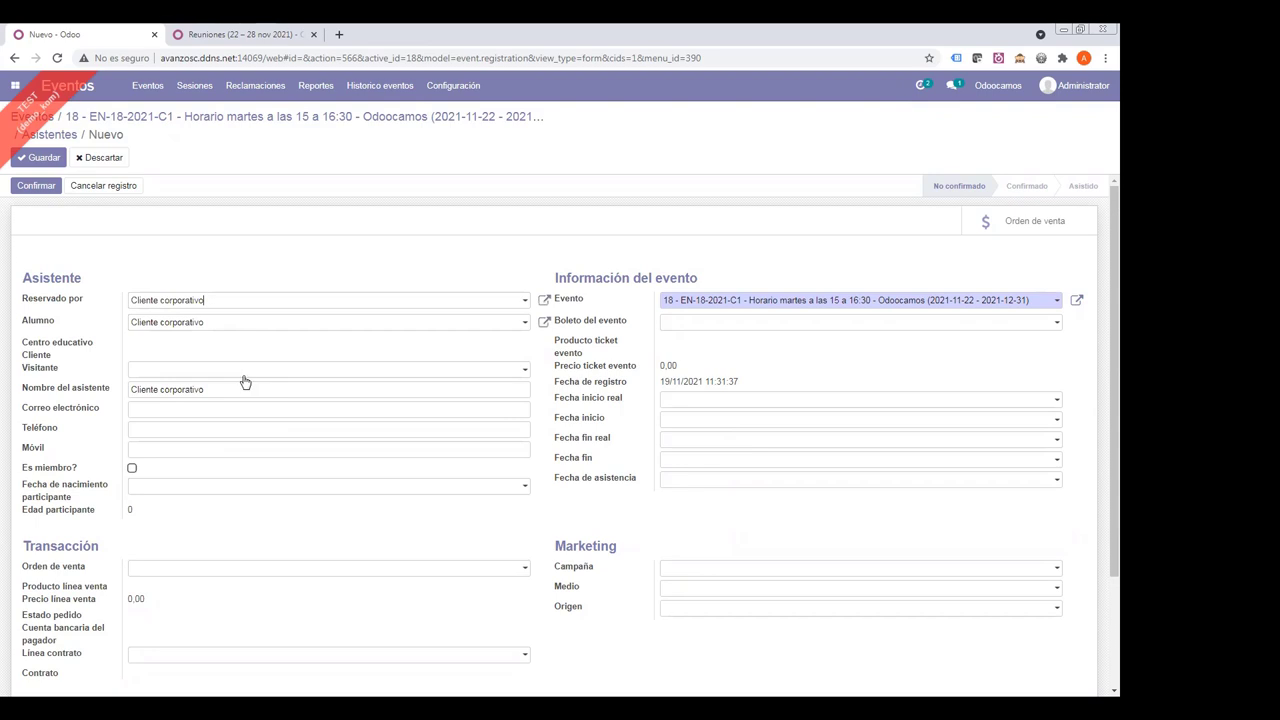
- Set Alumno Corp1 as the attending student, check the auto-filled contact details, and save
left_click(214, 328)
left_click(218, 324)
left_click_drag(218, 325, 74, 323)
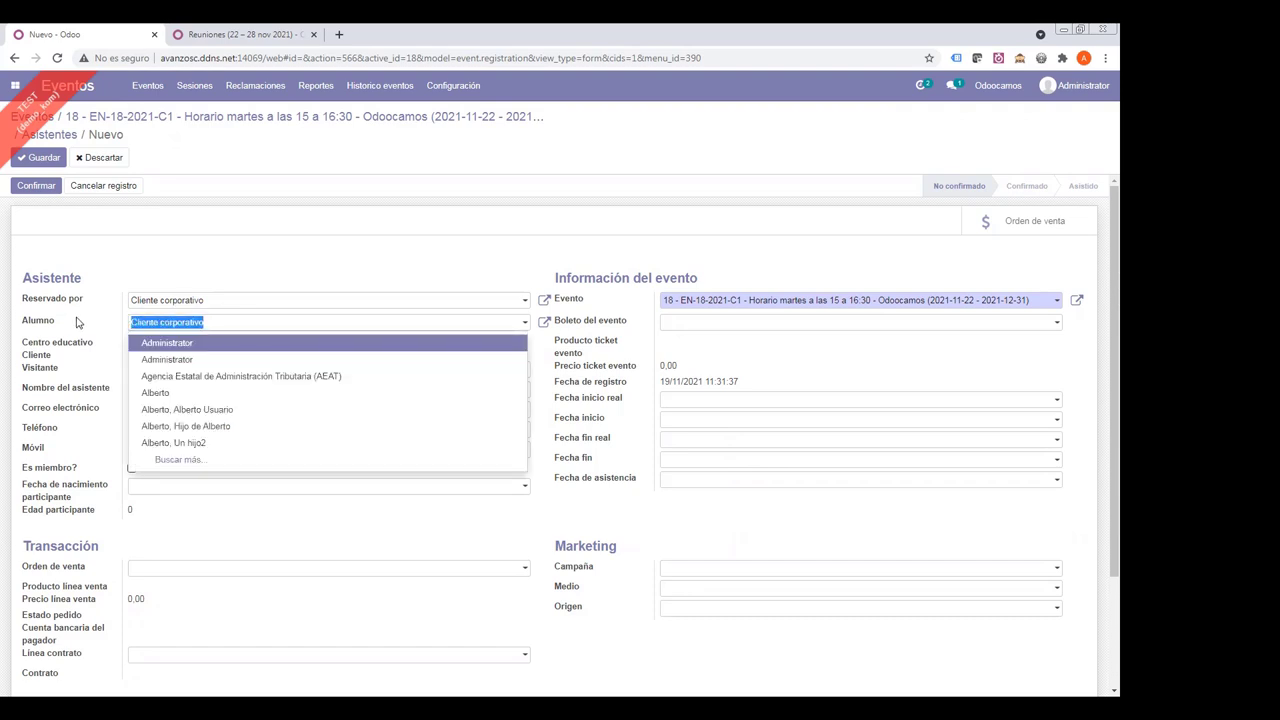
type("corpo")
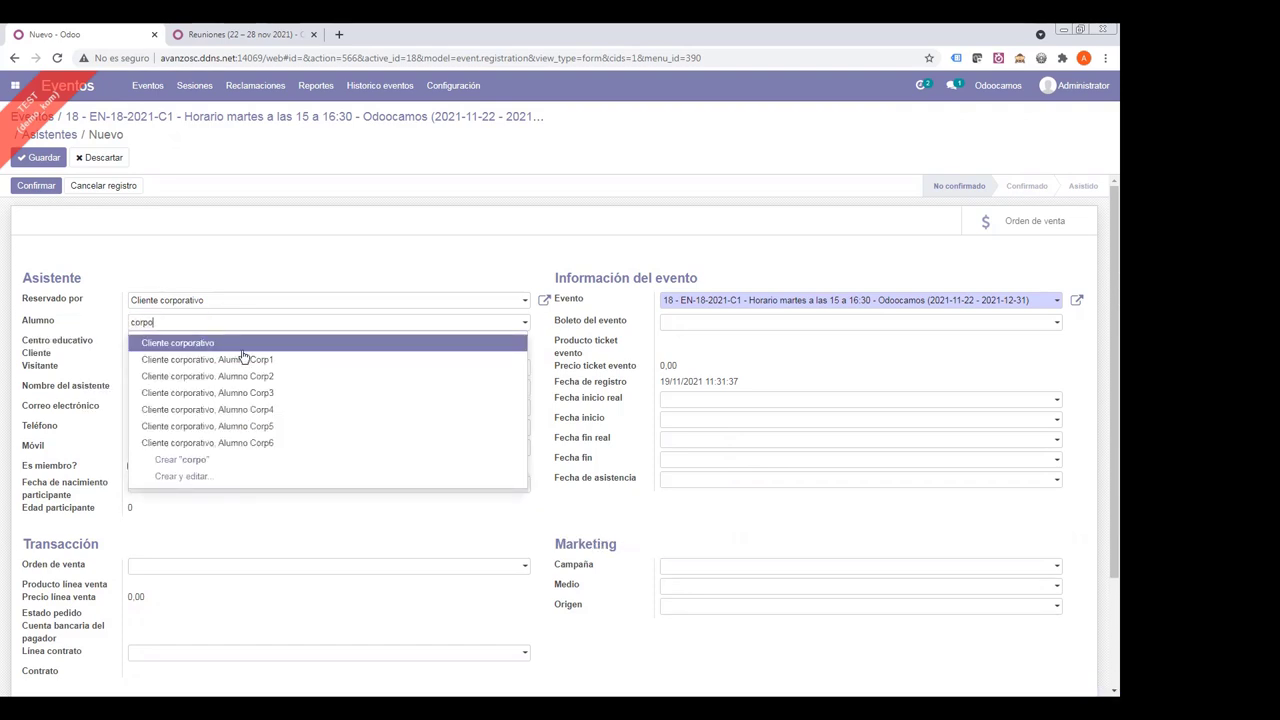
left_click(252, 360)
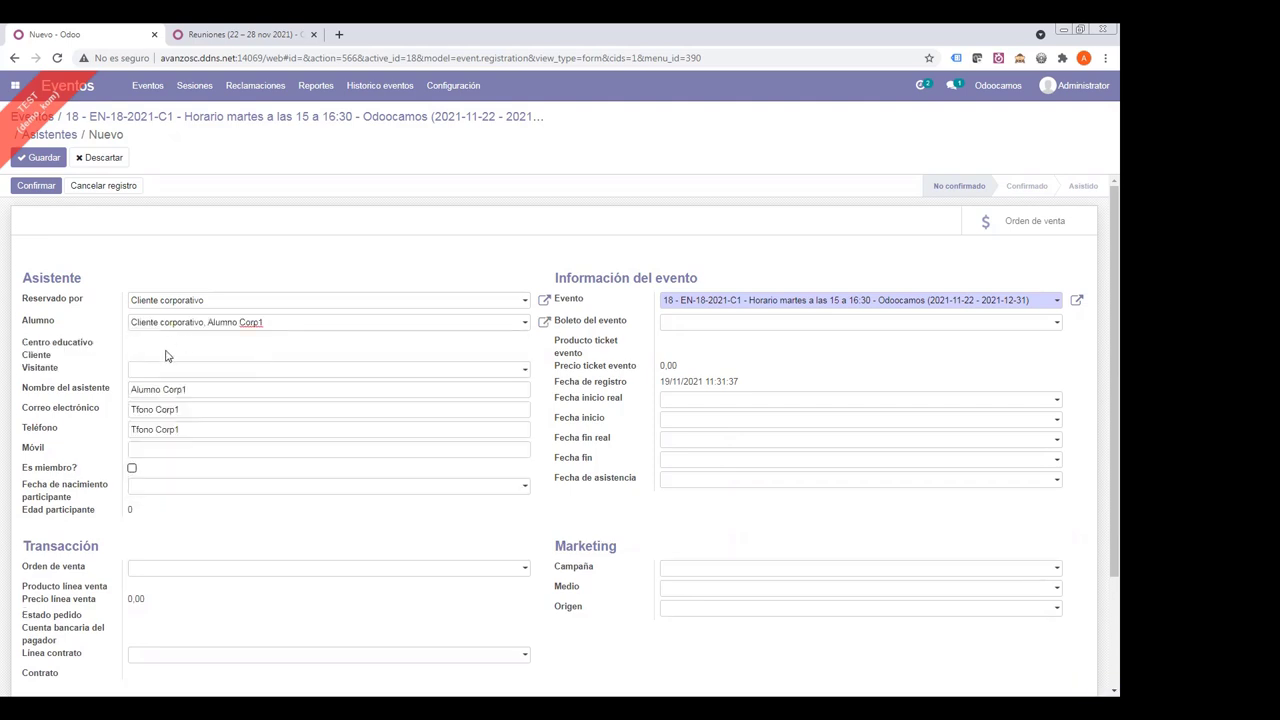
left_click_drag(202, 388, 55, 390)
left_click_drag(180, 409, 95, 420)
left_click_drag(200, 429, 5, 424)
left_click(40, 157)
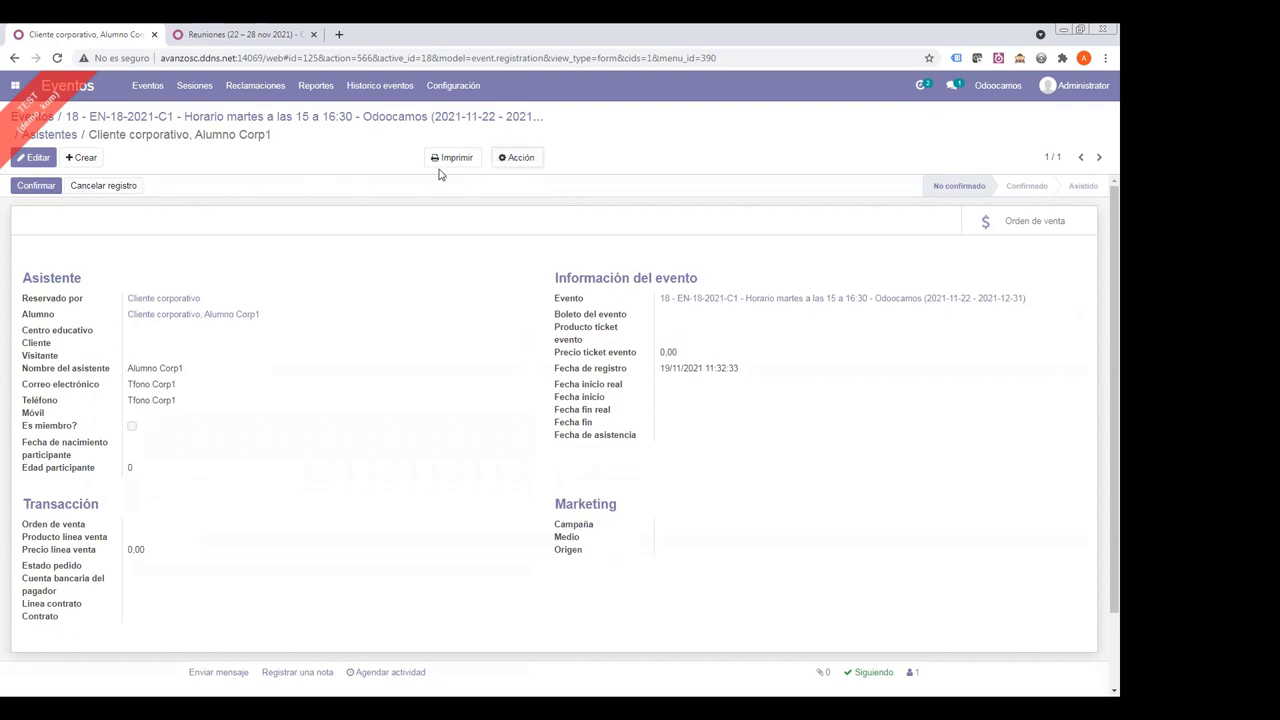
- Start a second registration booked by Cliente corporativo for student Alumno Corp2
left_click(82, 157)
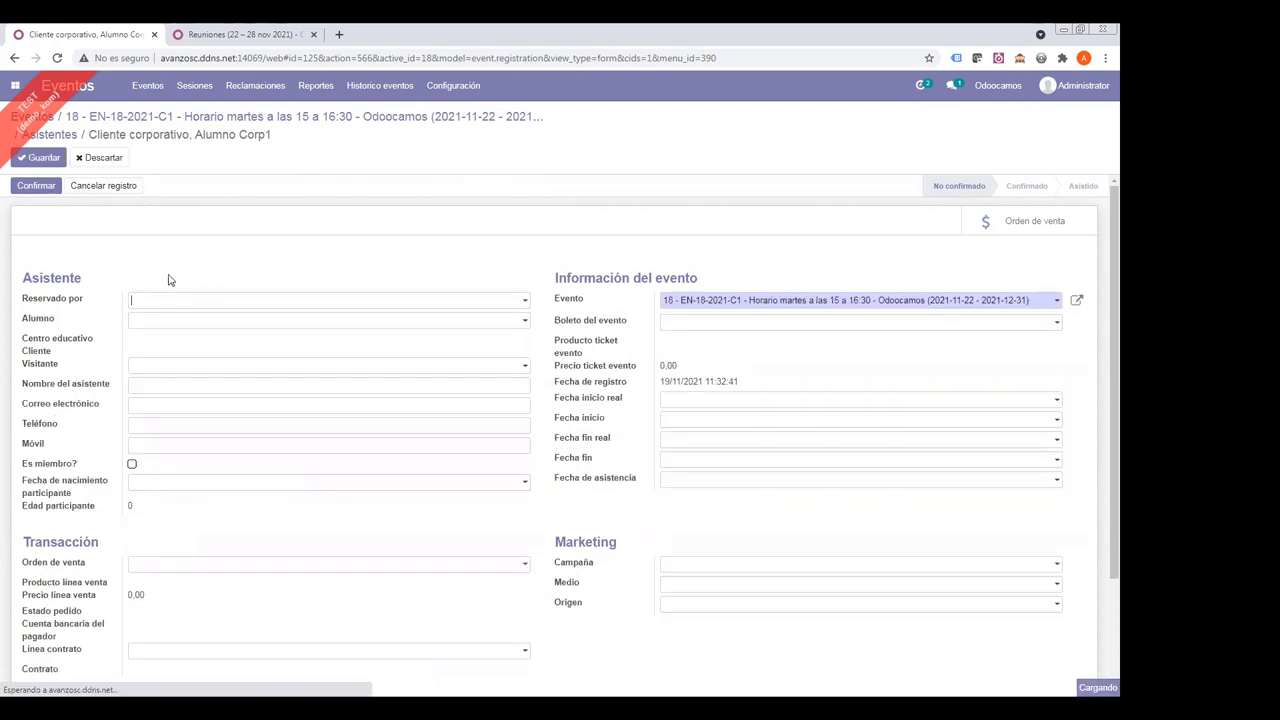
type("corpo")
left_click(211, 318)
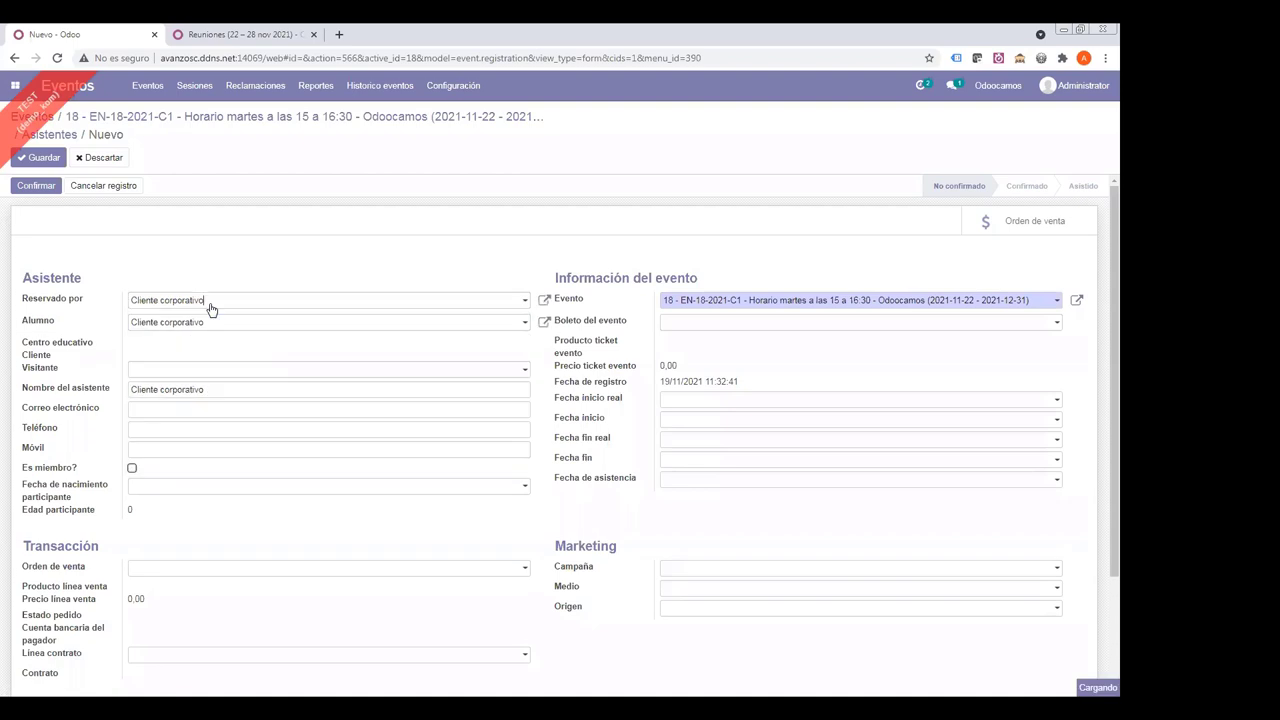
left_click(204, 324)
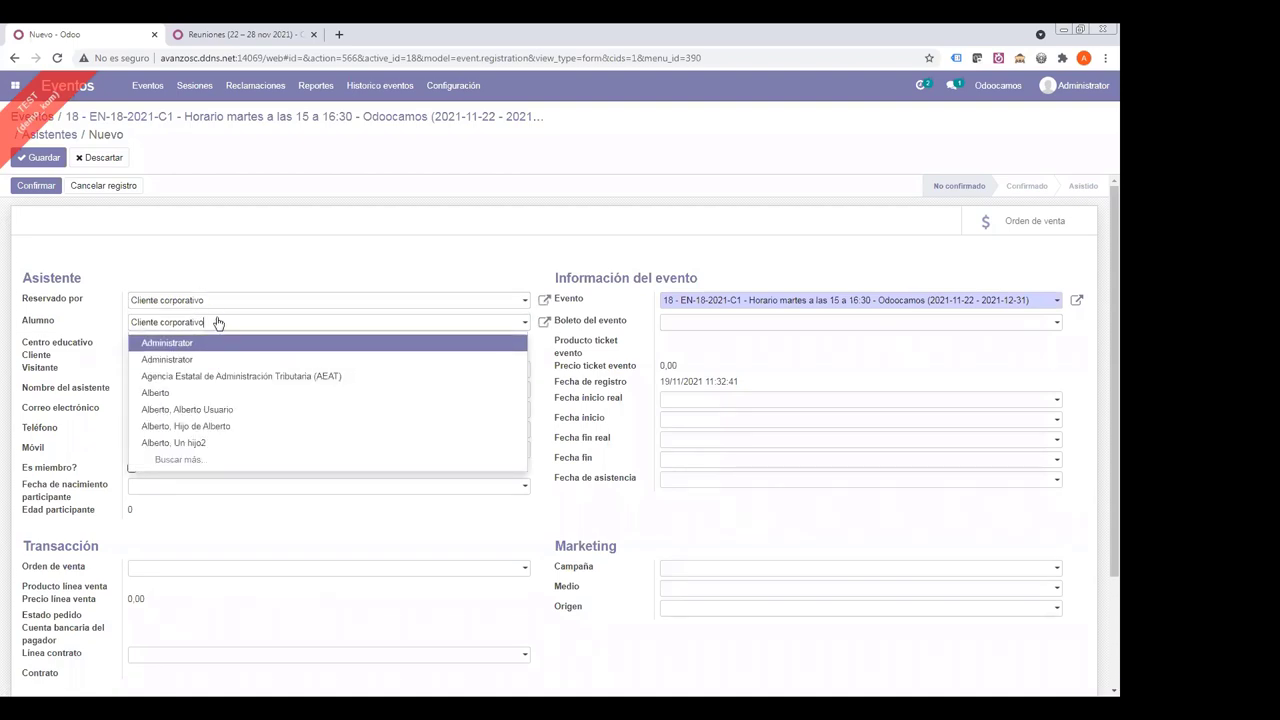
left_click_drag(214, 320, 93, 320)
type("corpo")
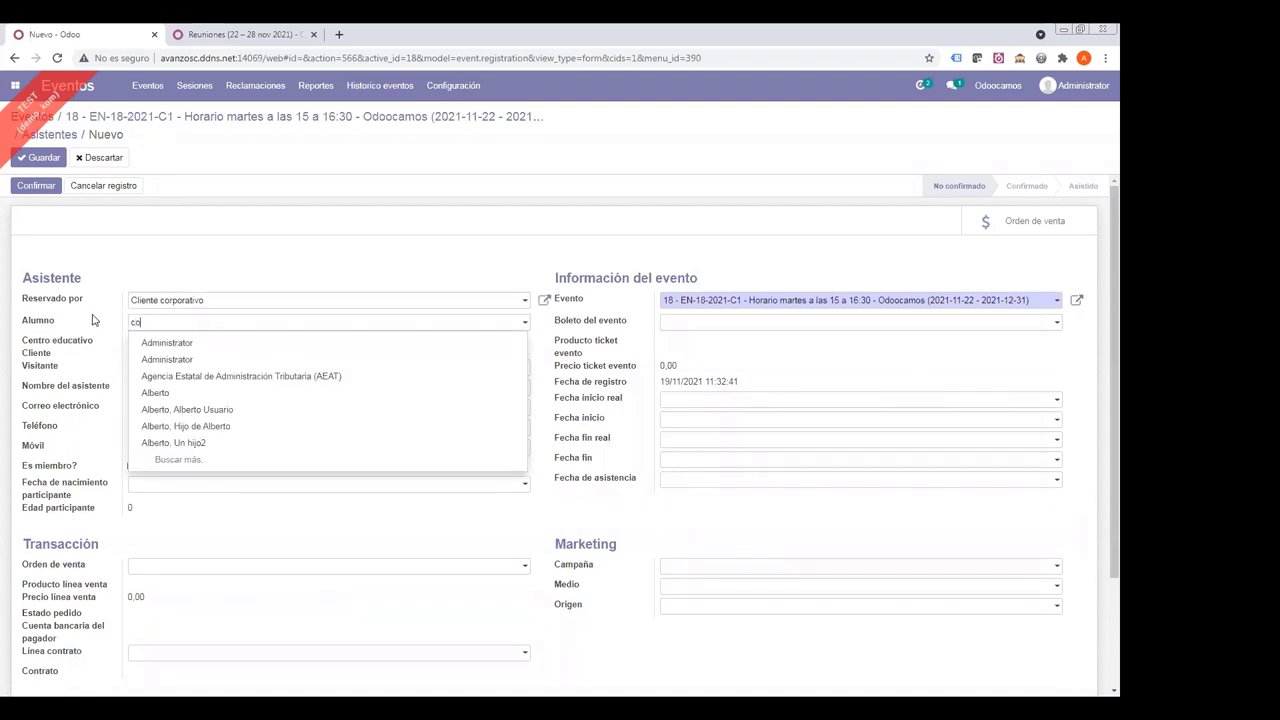
left_click(204, 377)
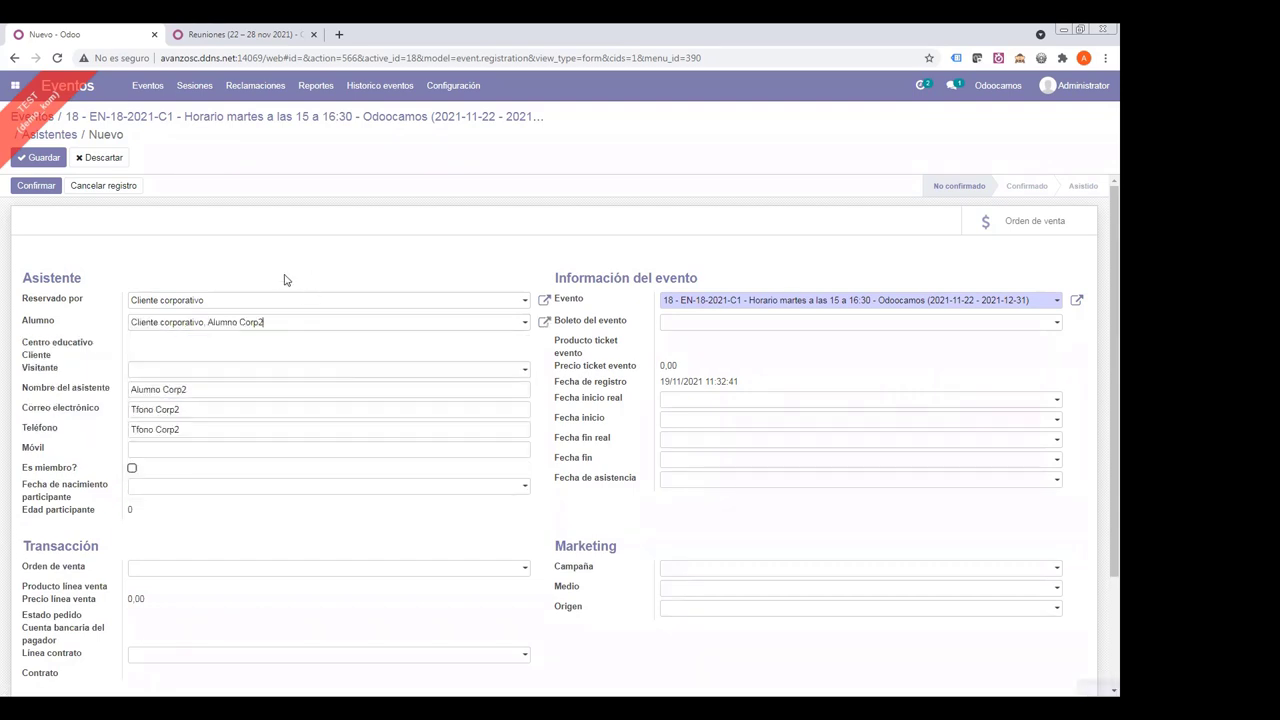
- Give it the Registro para EN-18-2021-C1 ticket, save, and return to the Alumno Corp1 registration
left_click(686, 323)
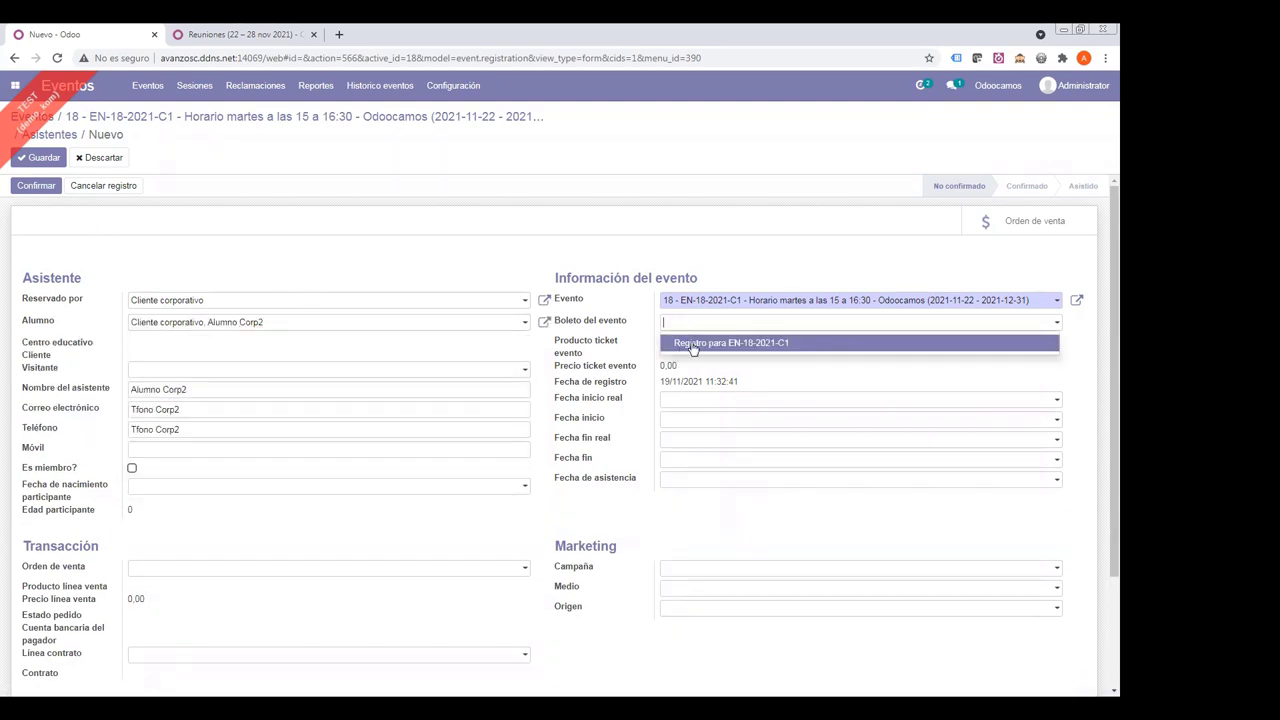
left_click(690, 344)
left_click(38, 157)
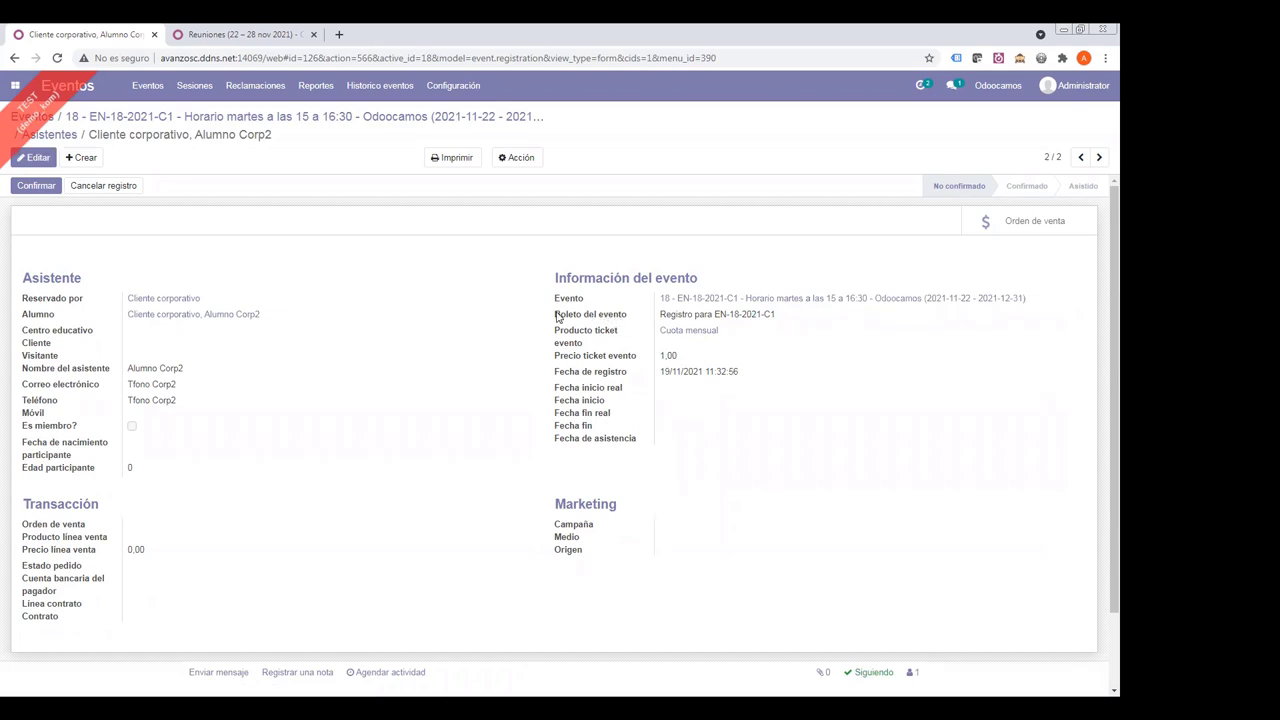
left_click_drag(614, 322, 777, 316)
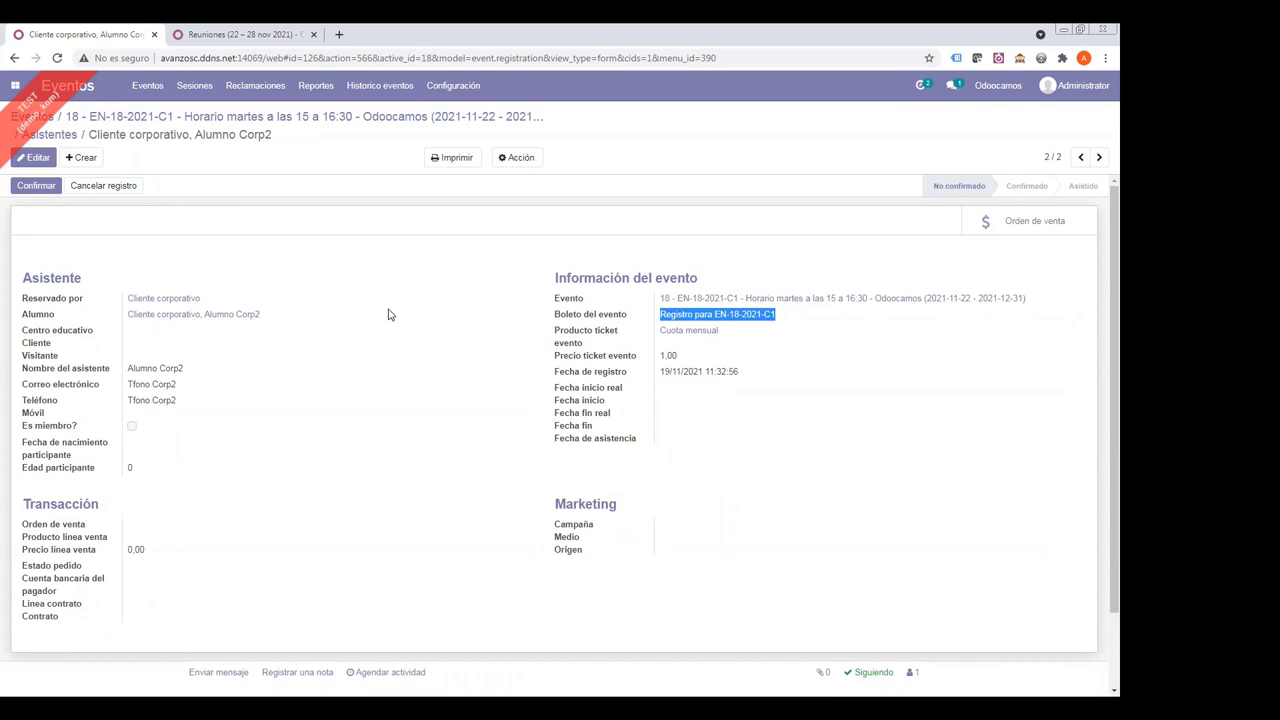
left_click_drag(562, 318, 629, 322)
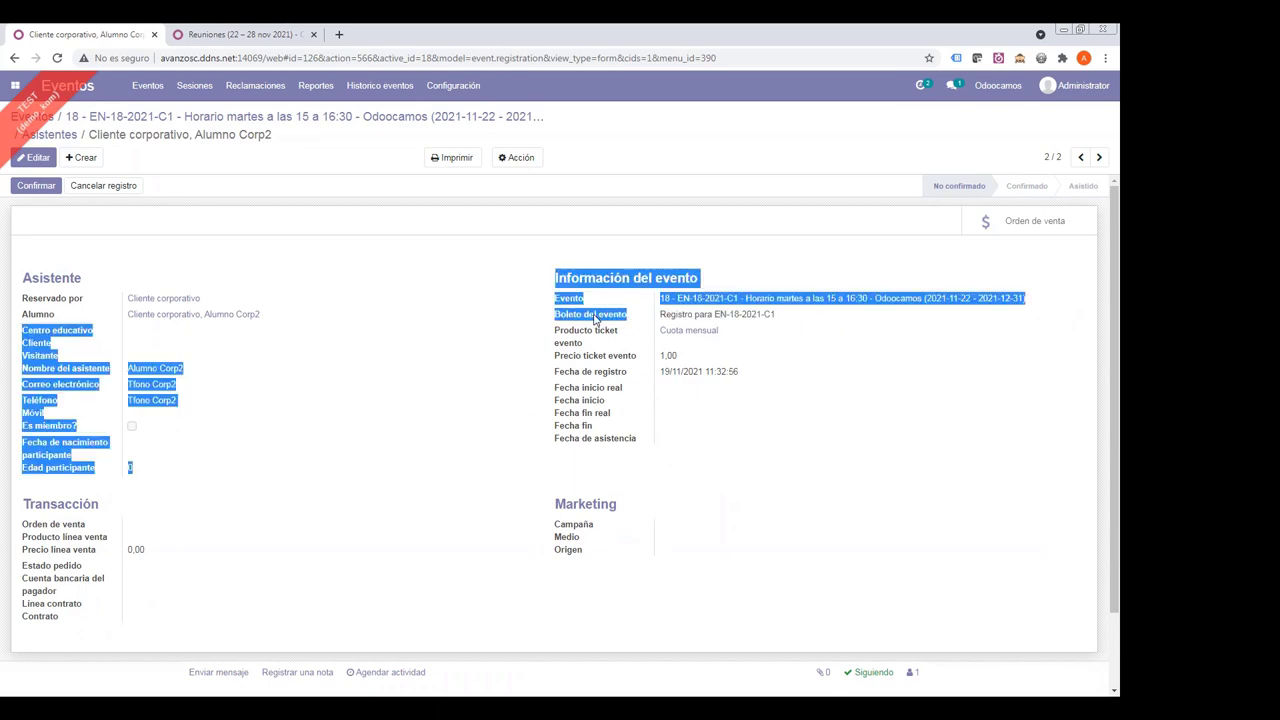
left_click(595, 318)
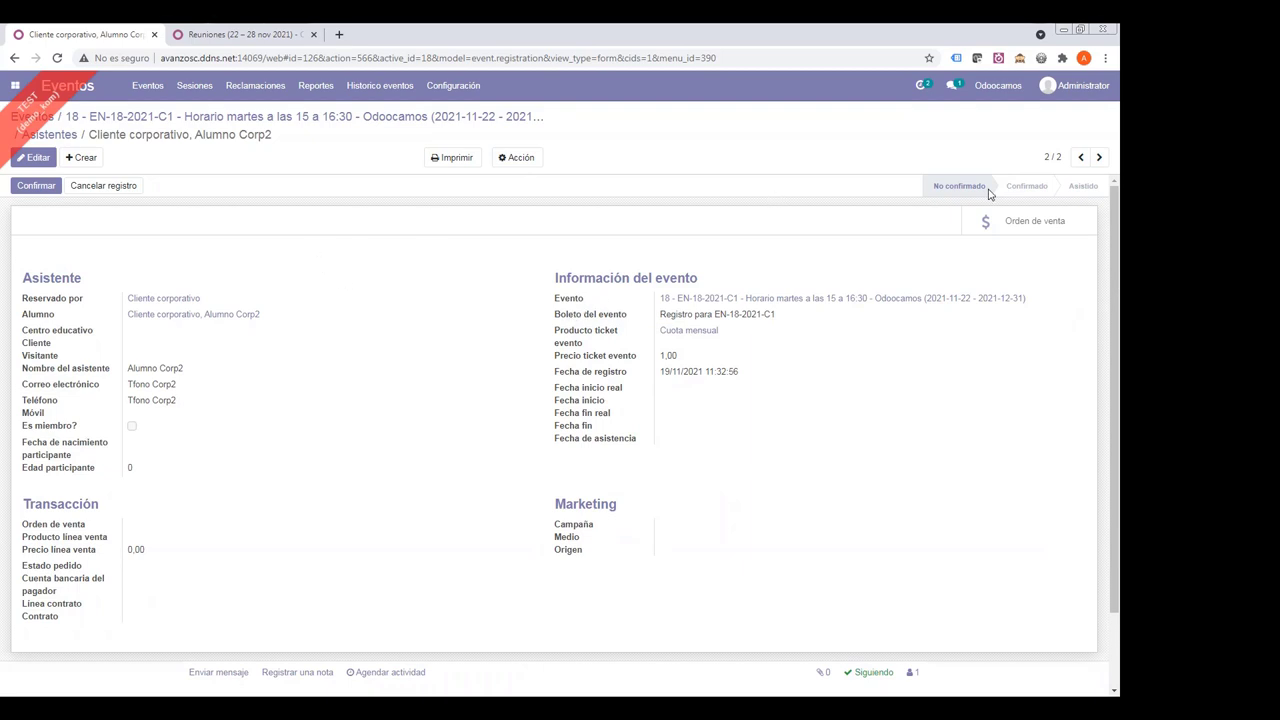
left_click(1081, 157)
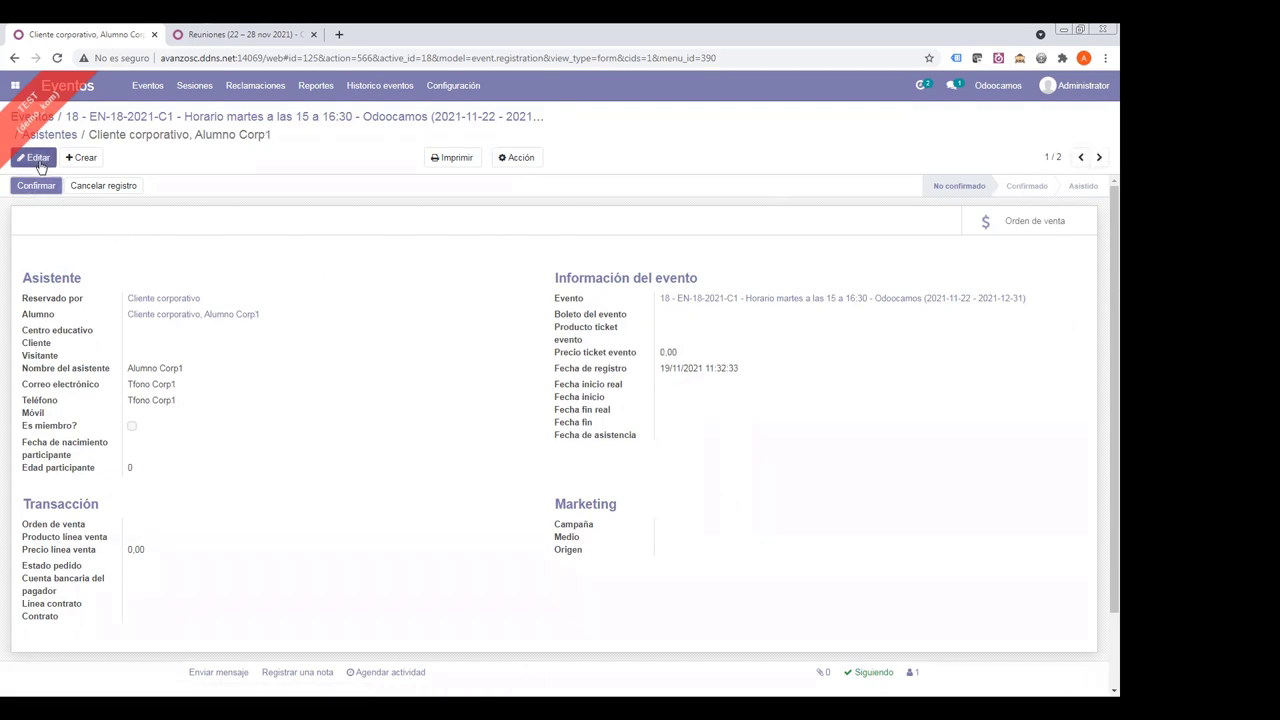
- Give the Alumno Corp1 registration the Registro para EN-18-2021-C1 event ticket
left_click(37, 158)
left_click(663, 322)
left_click(680, 349)
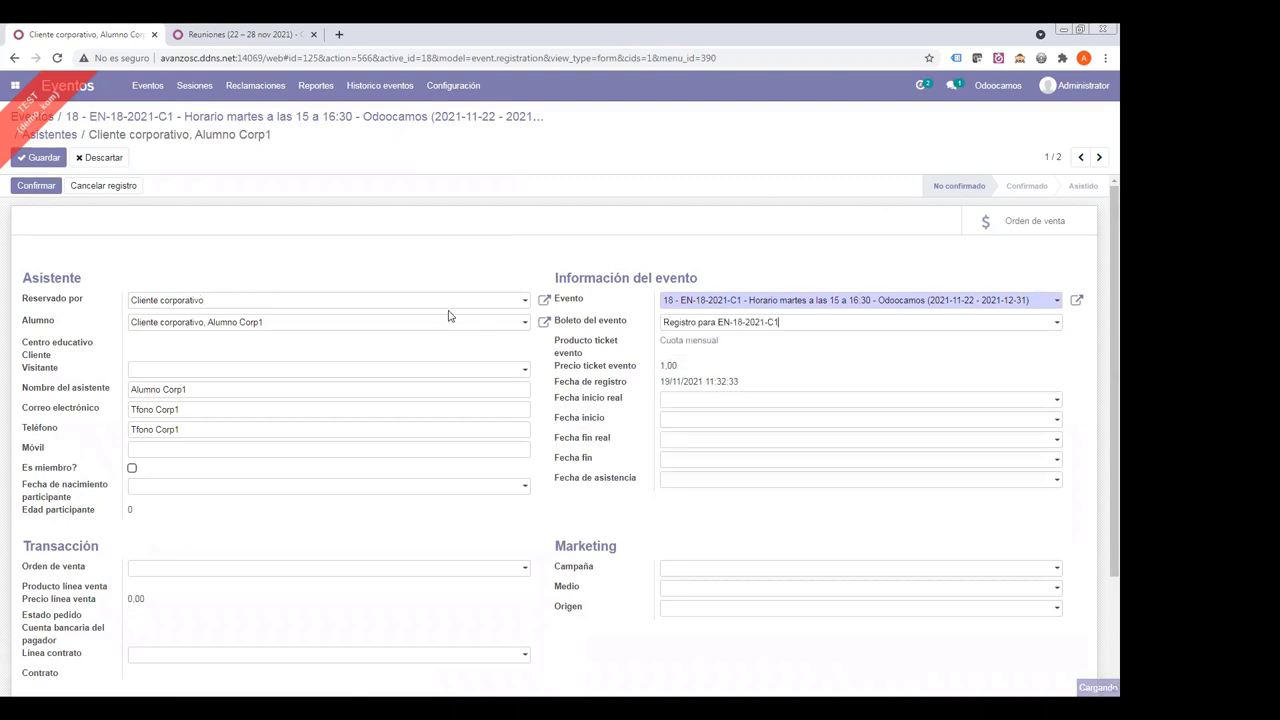
left_click_drag(28, 303, 80, 300)
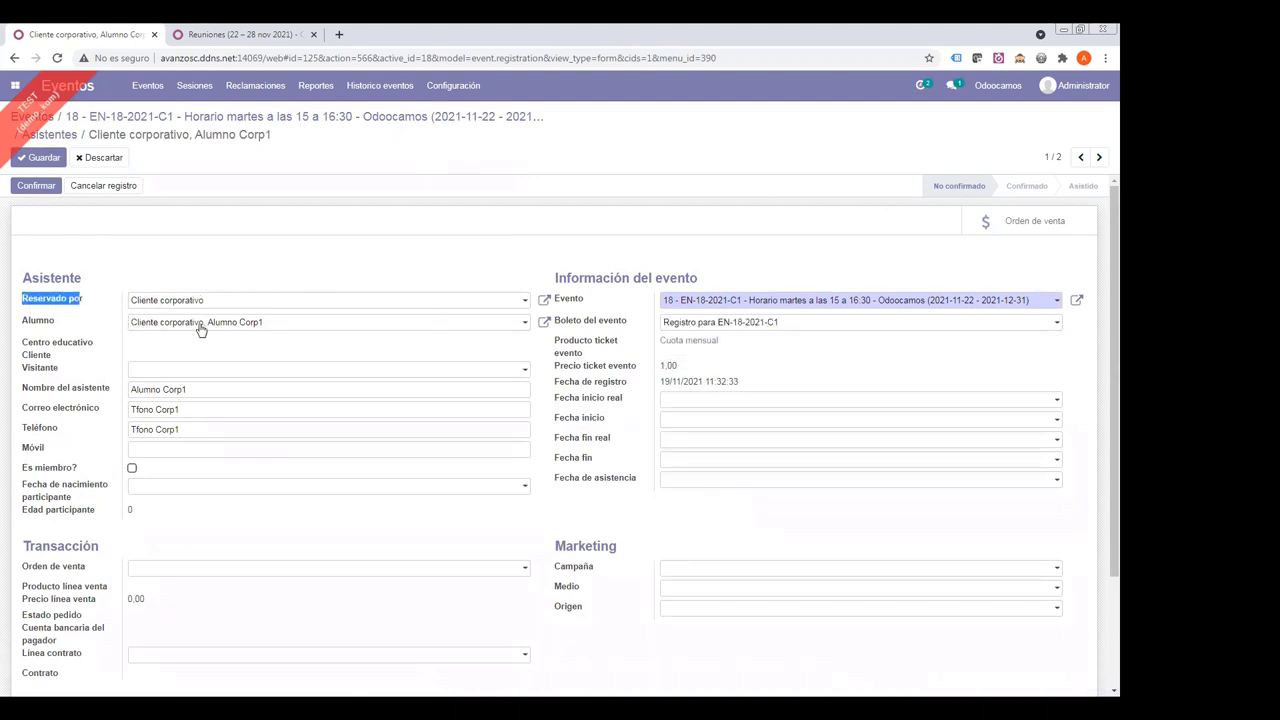
left_click(192, 244)
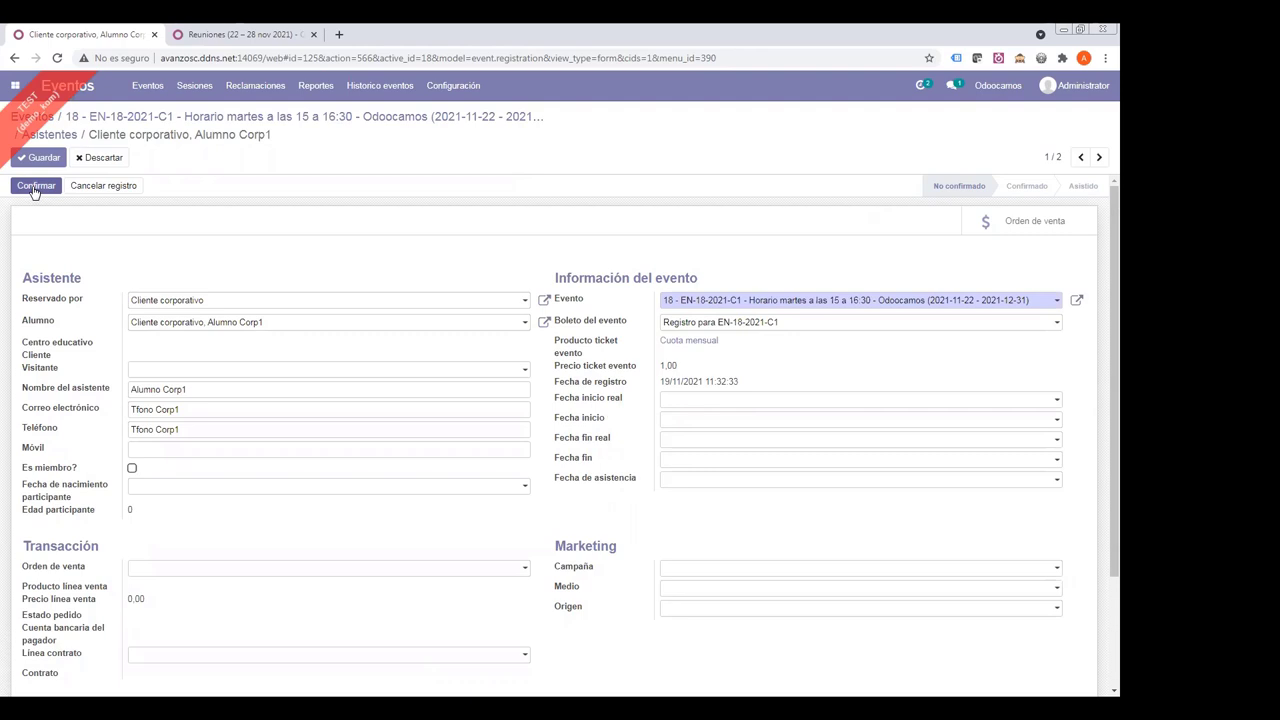
- Confirm Alumno Corp1's registration and check that it links to sale order S00063
left_click(35, 186)
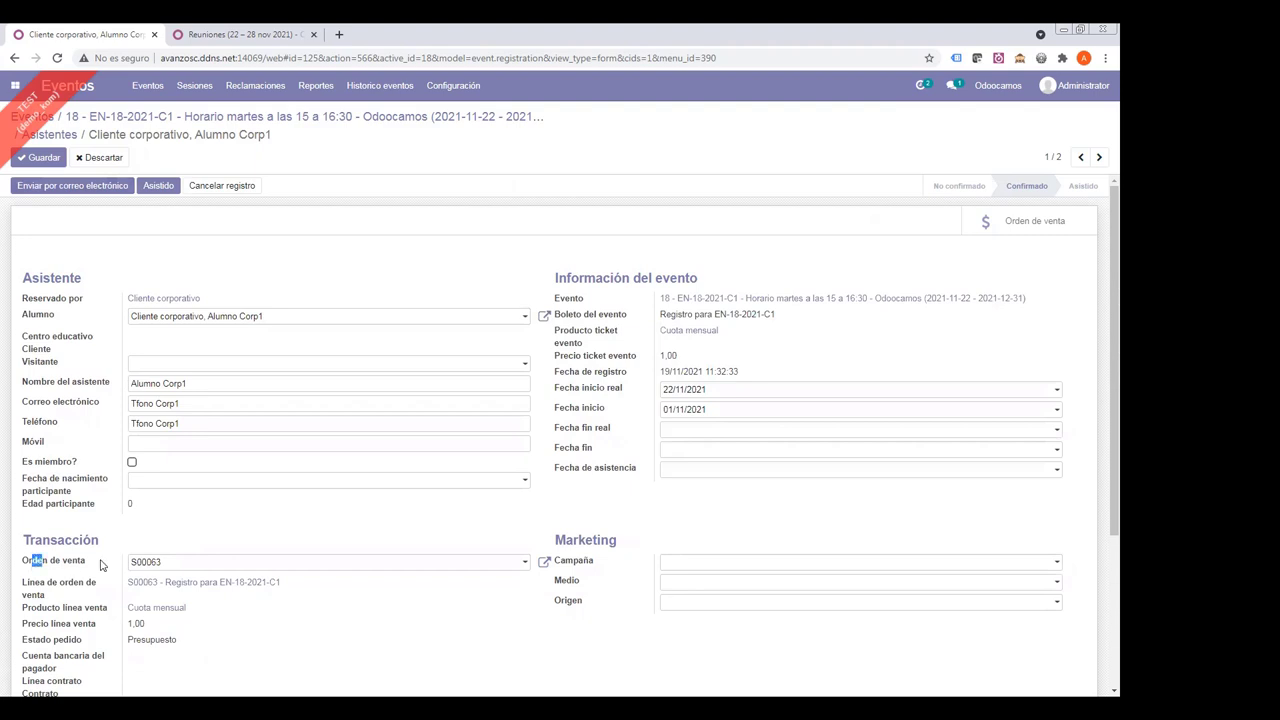
triple_click(42, 566)
left_click(197, 510)
- Confirm the Alumno Corp2 registration and save it
left_click(1100, 159)
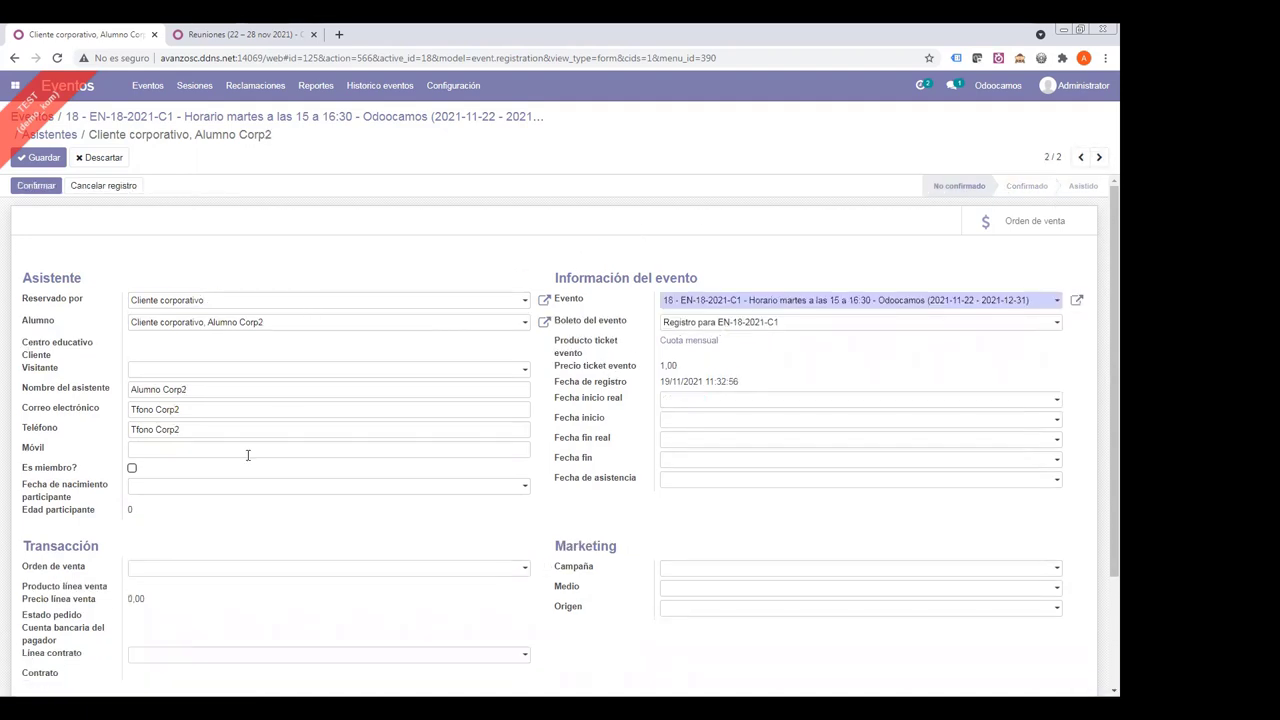
left_click(1081, 158)
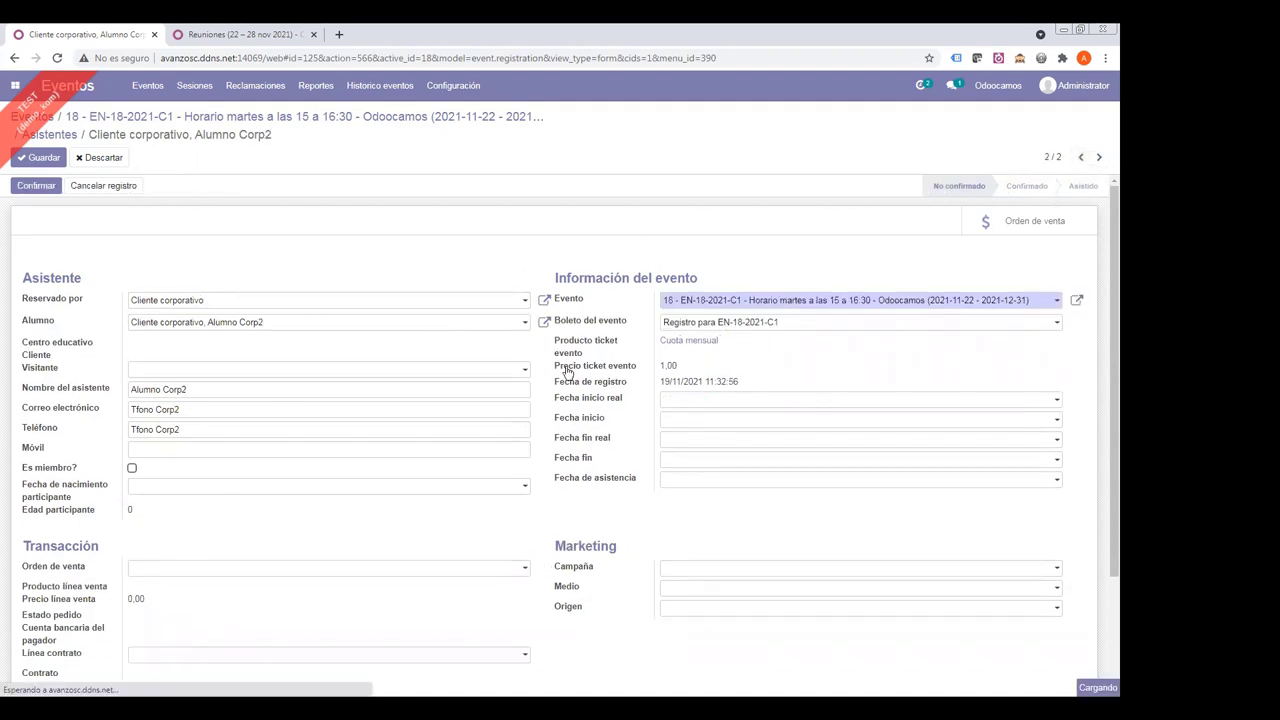
left_click(1099, 158)
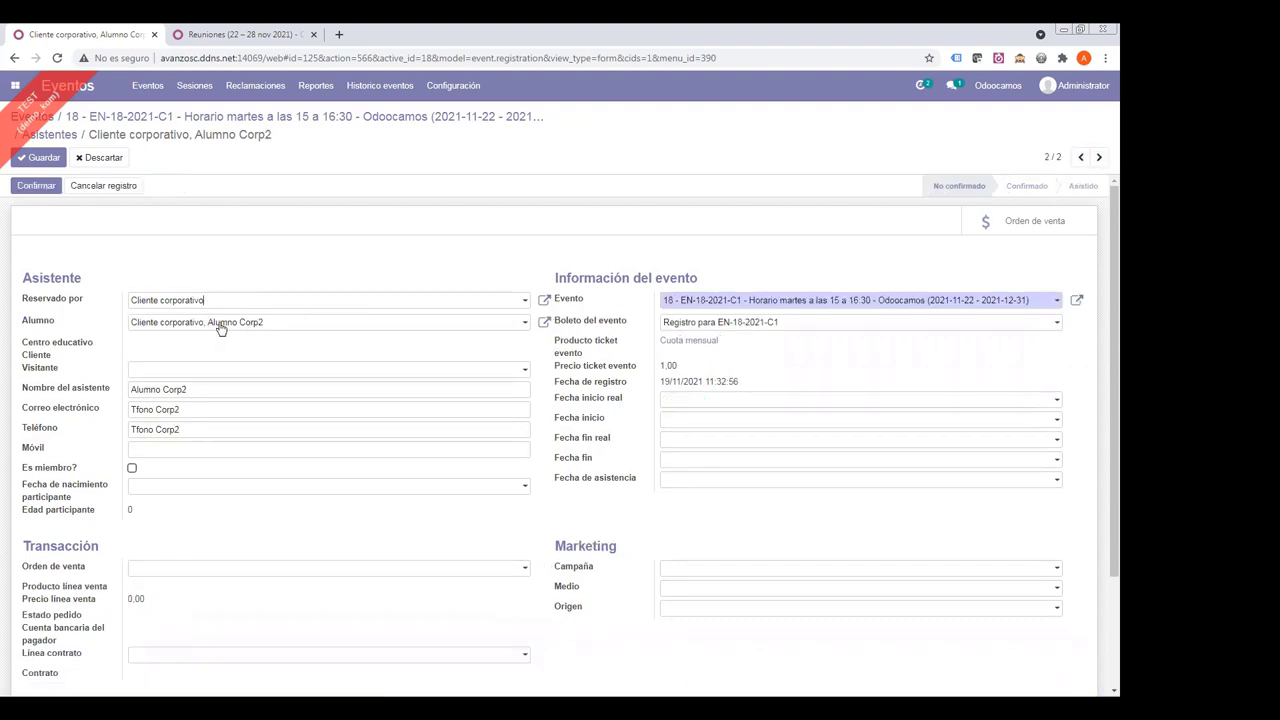
left_click(48, 186)
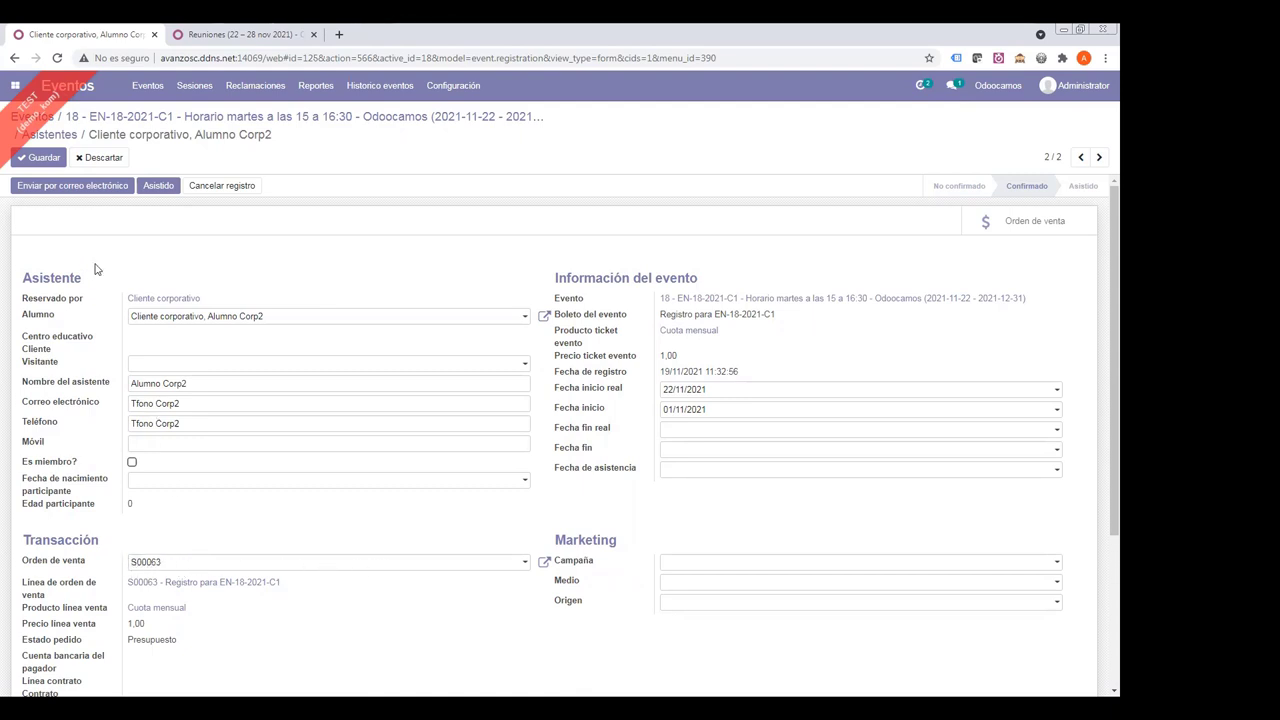
left_click(47, 161)
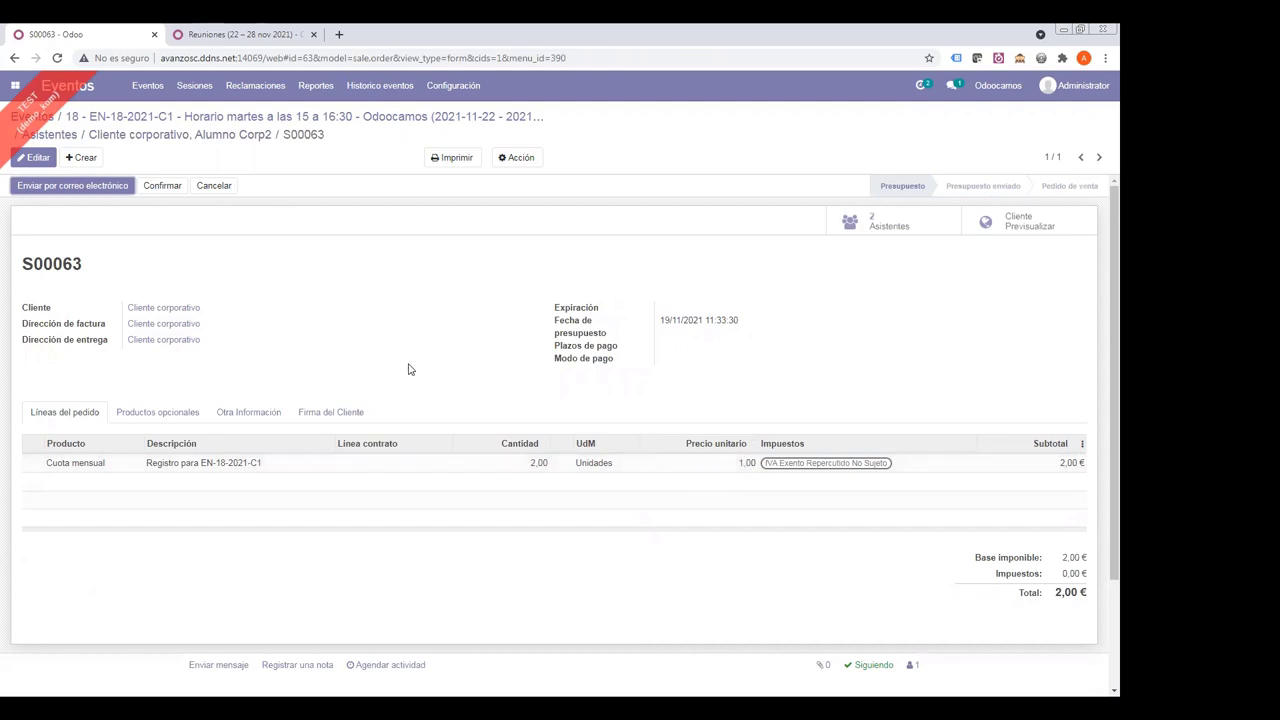
left_click(212, 137)
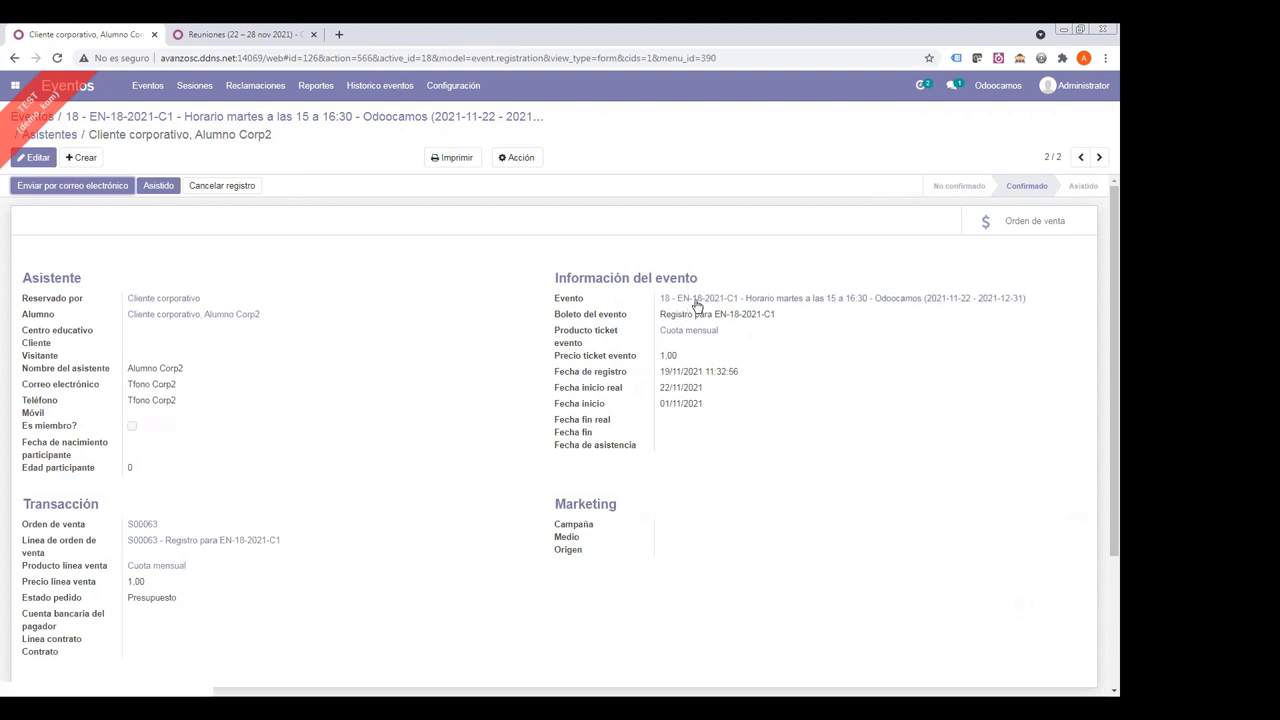
left_click(257, 122)
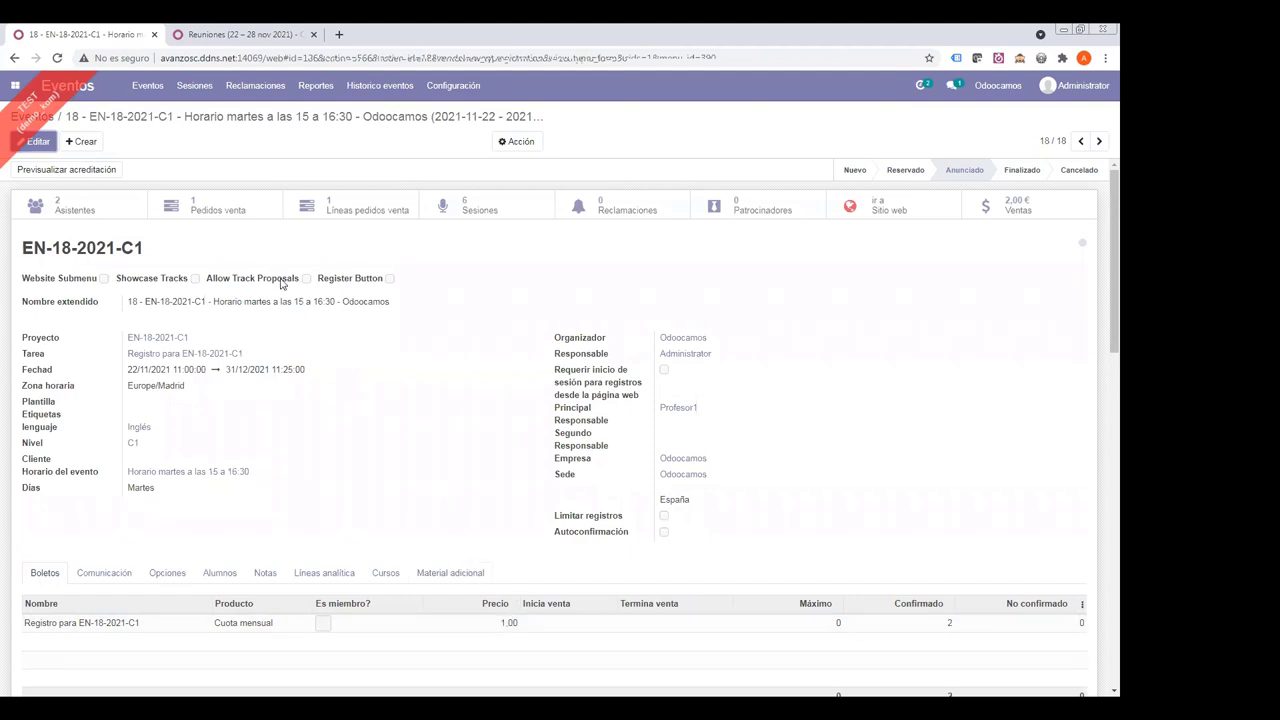
left_click(82, 212)
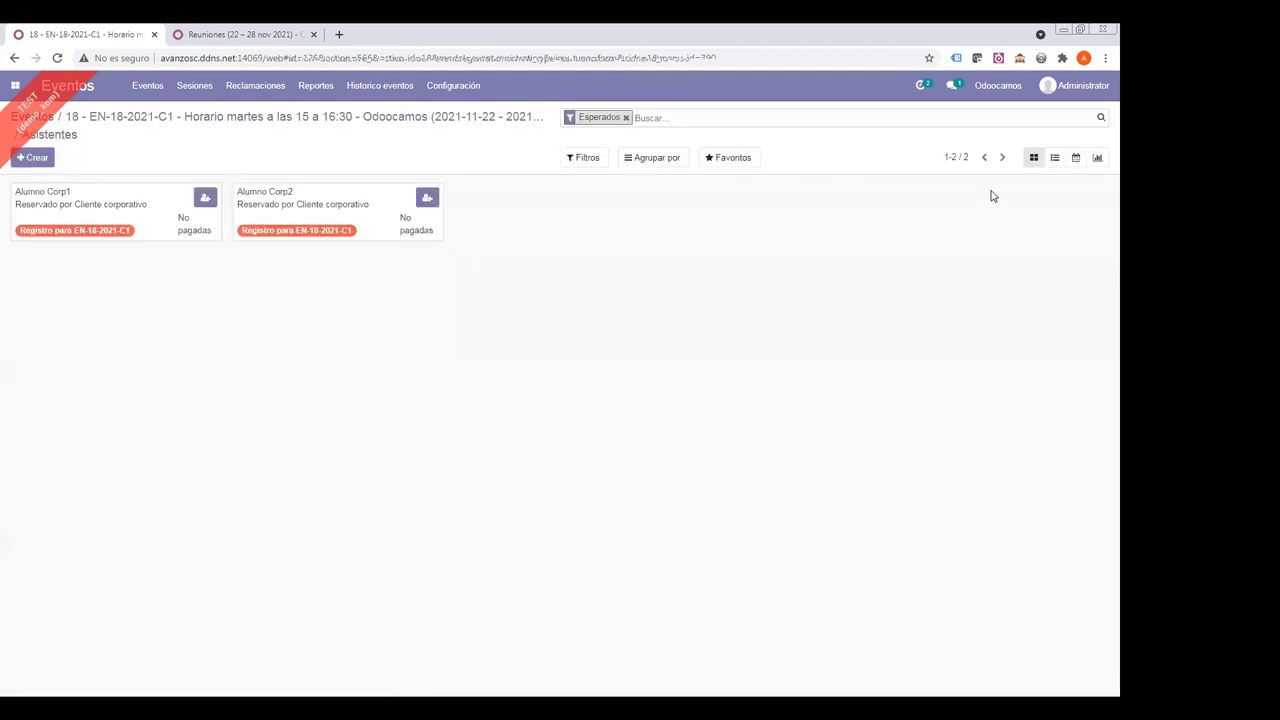
left_click(1054, 157)
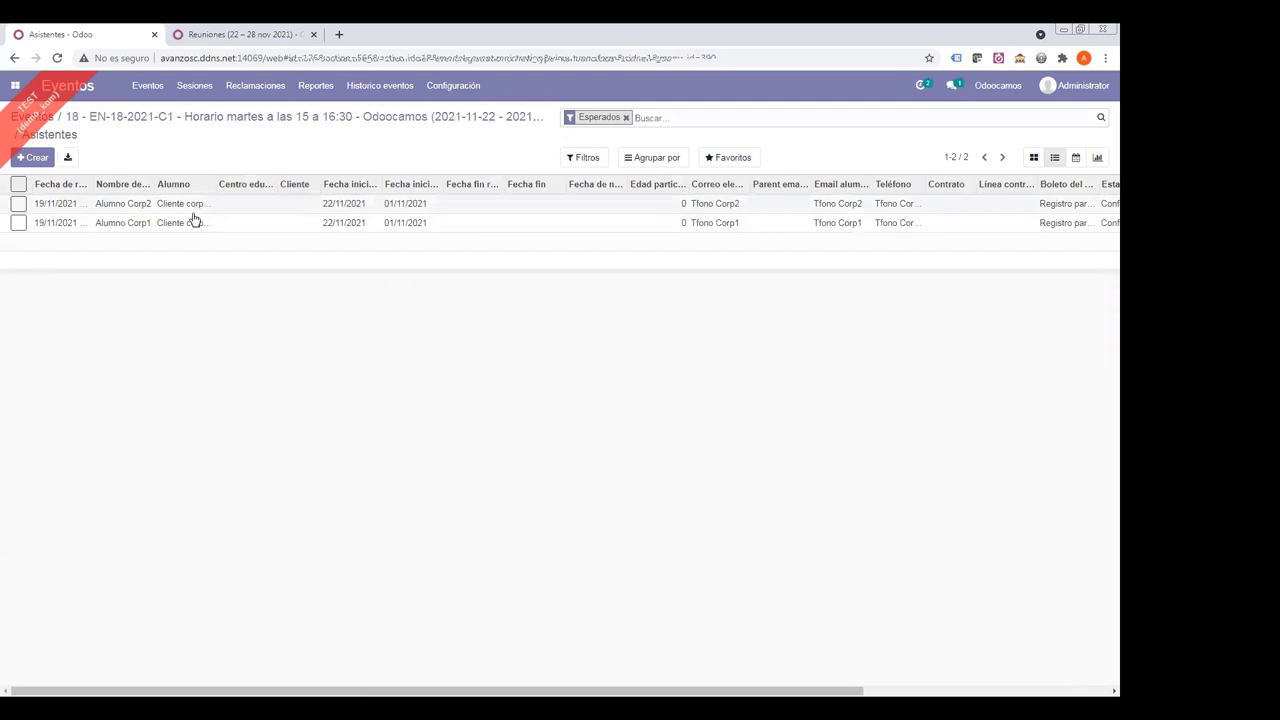
left_click(178, 222)
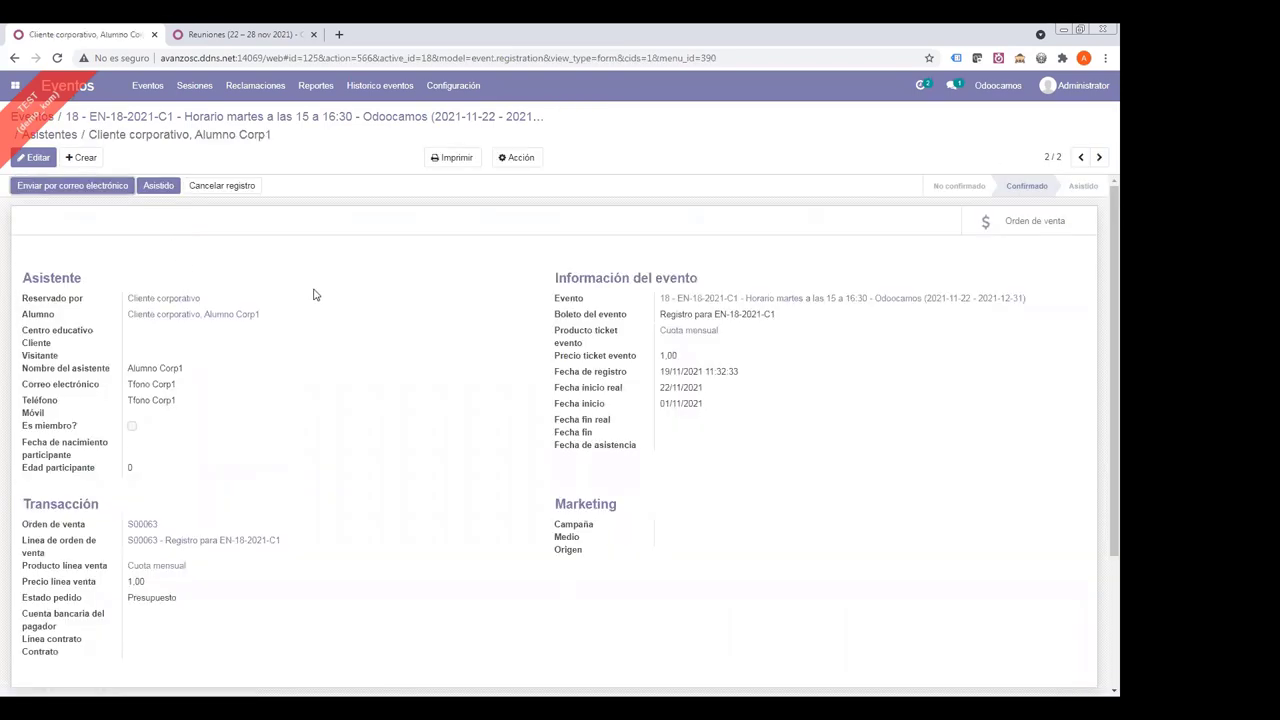
left_click_drag(561, 376, 758, 376)
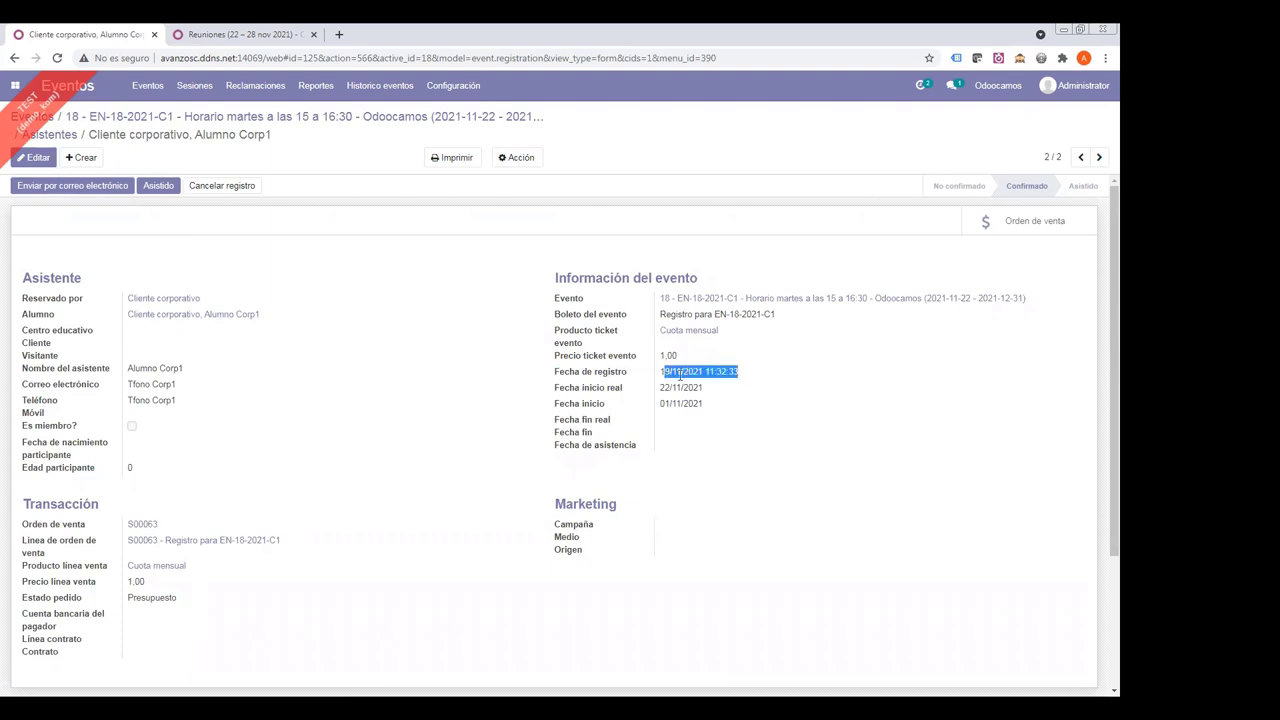
left_click_drag(618, 389, 754, 384)
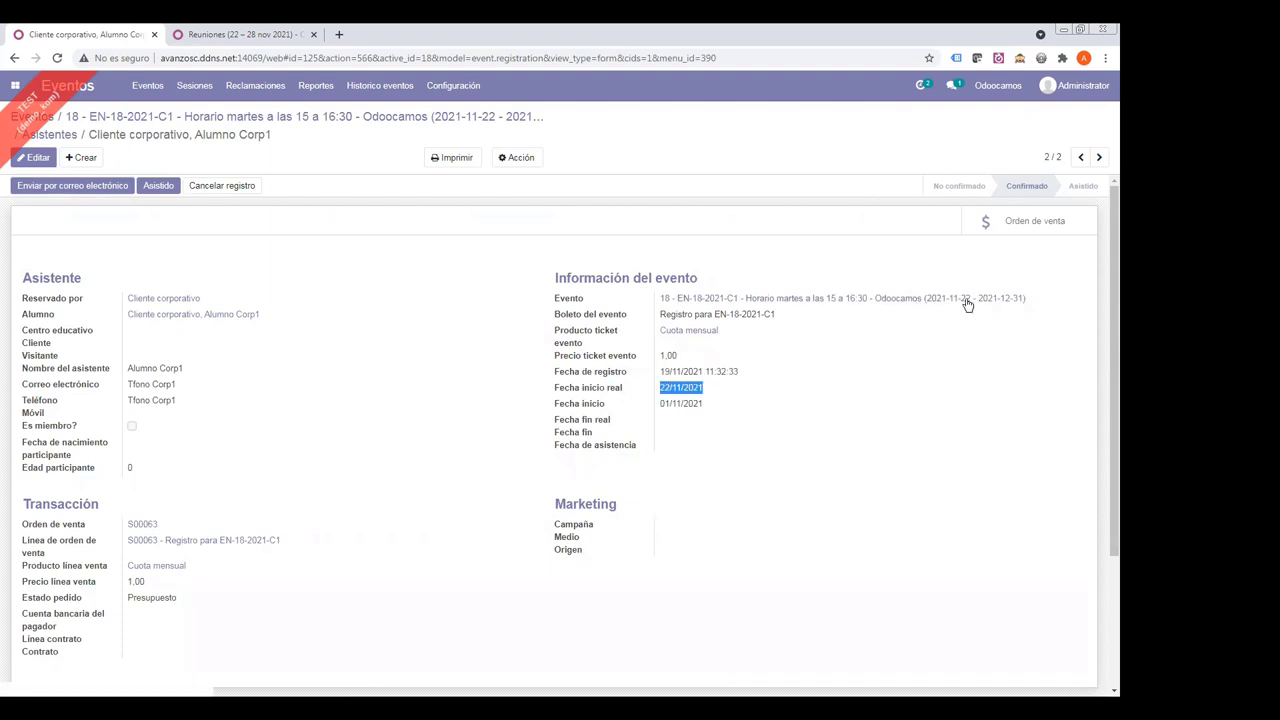
left_click_drag(557, 404, 612, 410)
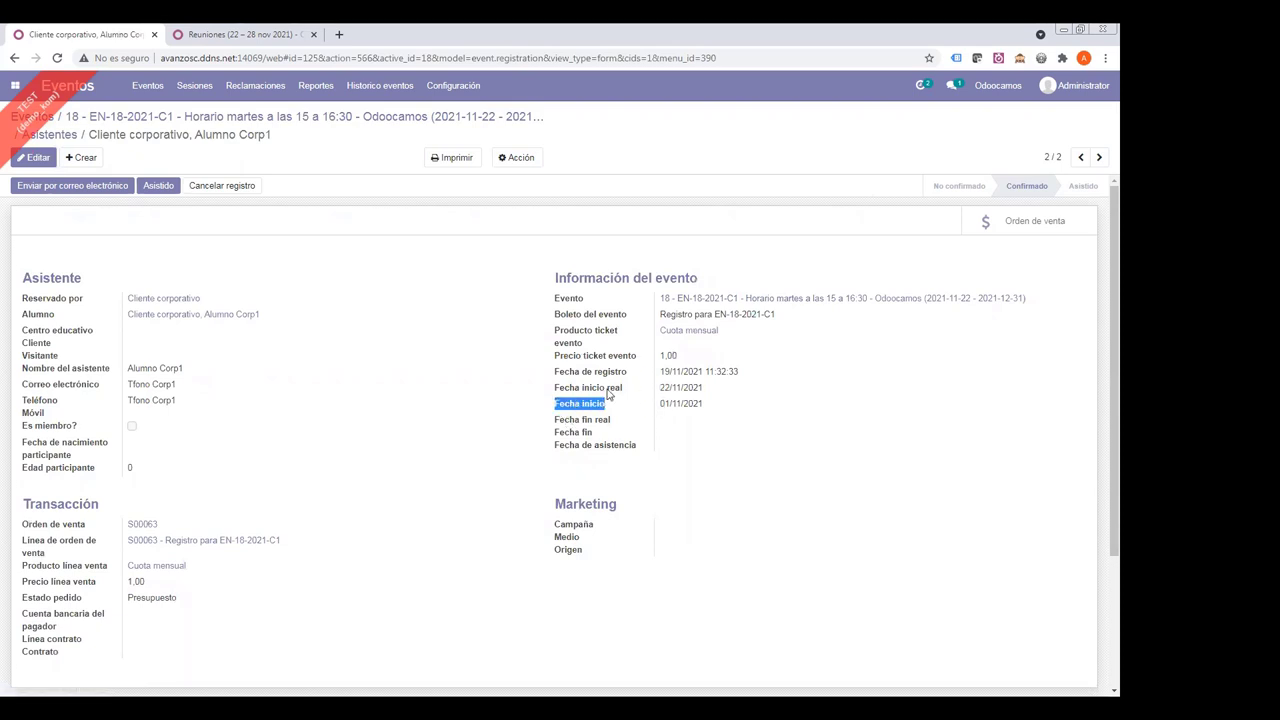
left_click_drag(557, 390, 623, 390)
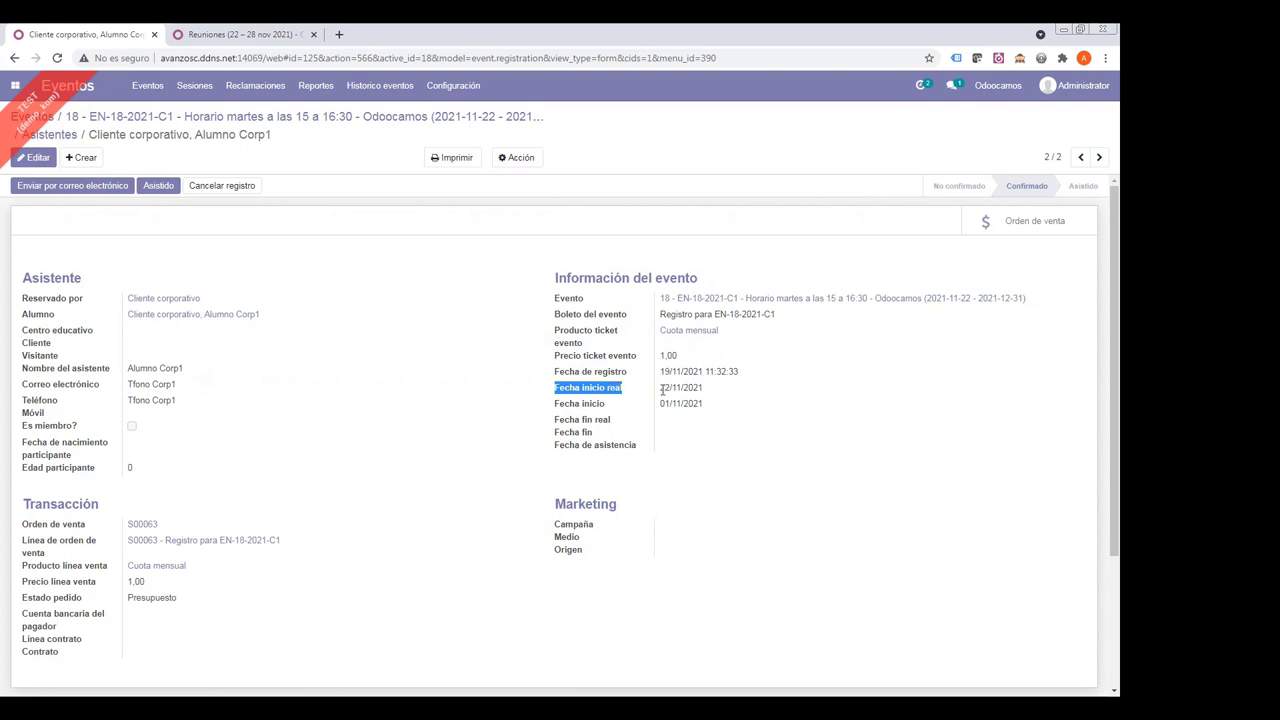
left_click_drag(660, 390, 717, 396)
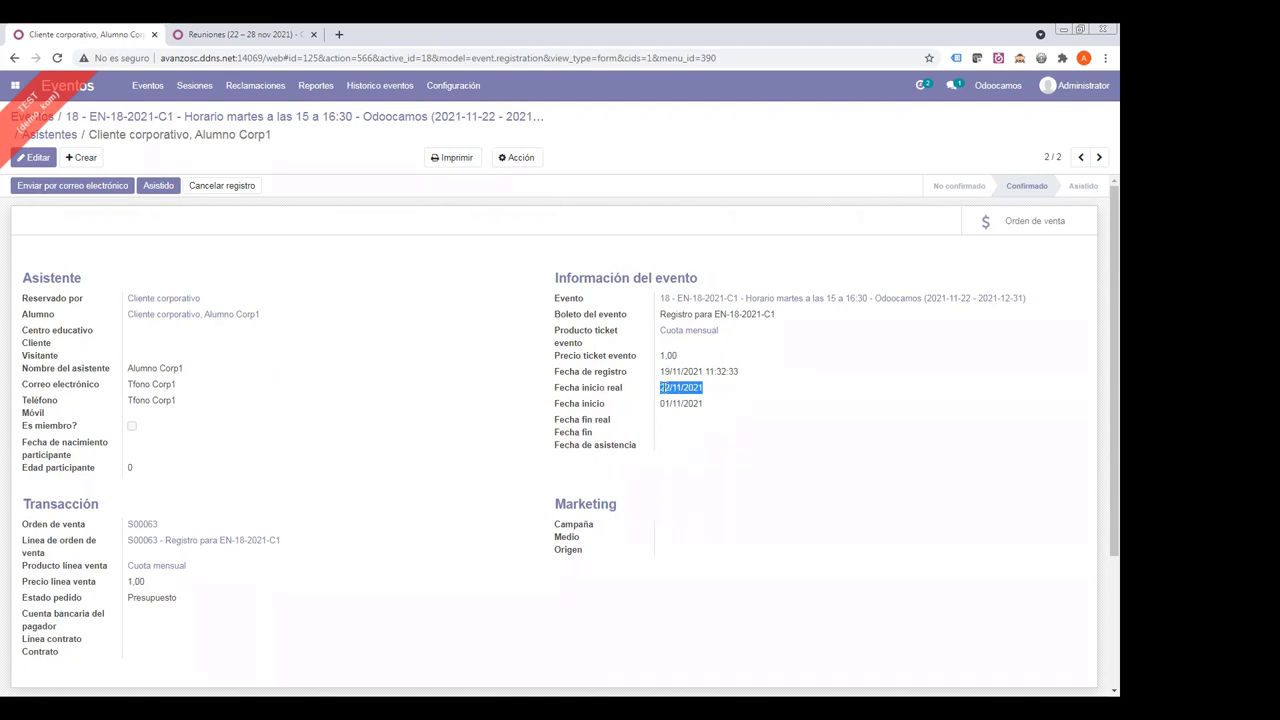
left_click_drag(658, 388, 738, 392)
left_click_drag(660, 406, 722, 394)
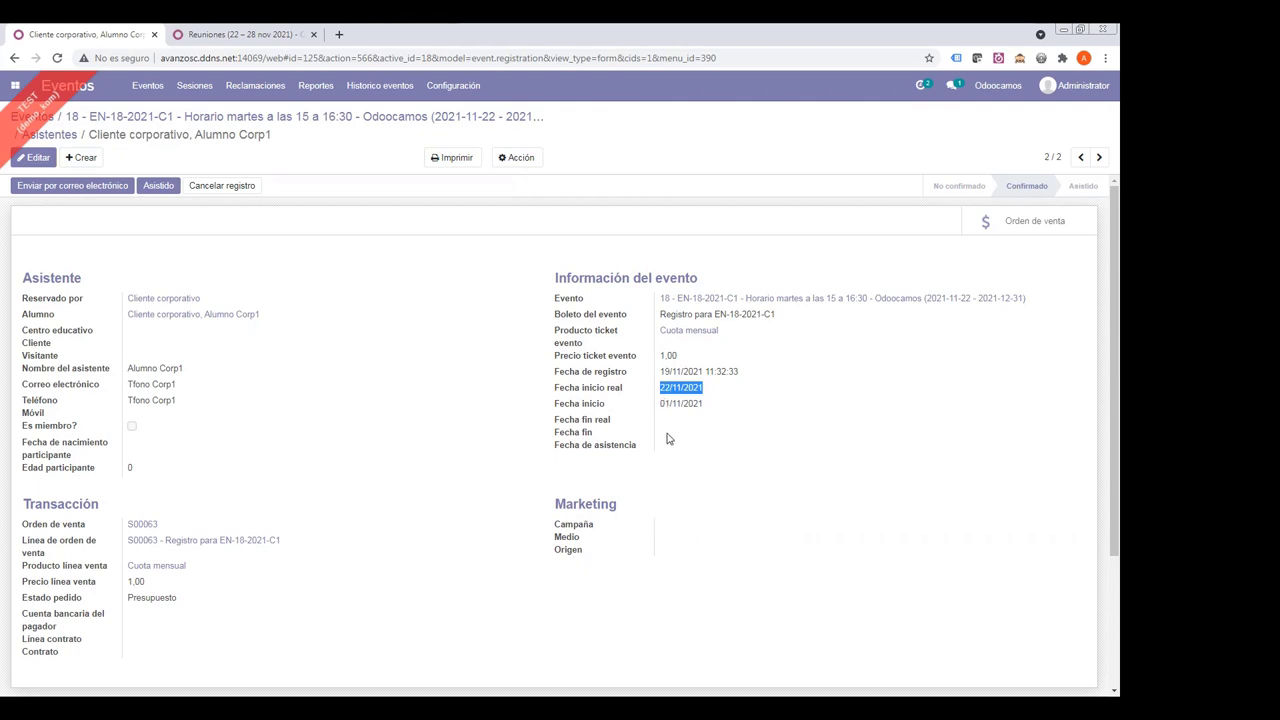
left_click(281, 370)
left_click_drag(215, 302, 131, 298)
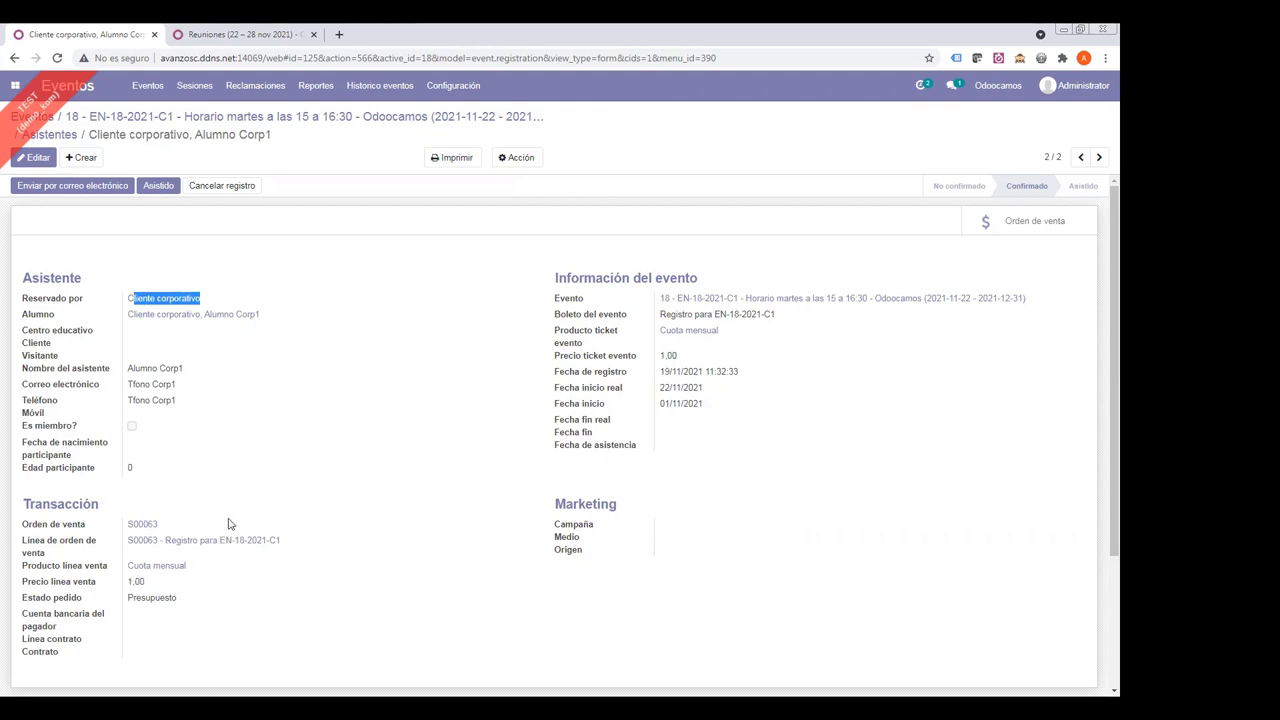
- Confirm sale order S00063 with both attendee registrations and view its linked contracts
left_click(145, 525)
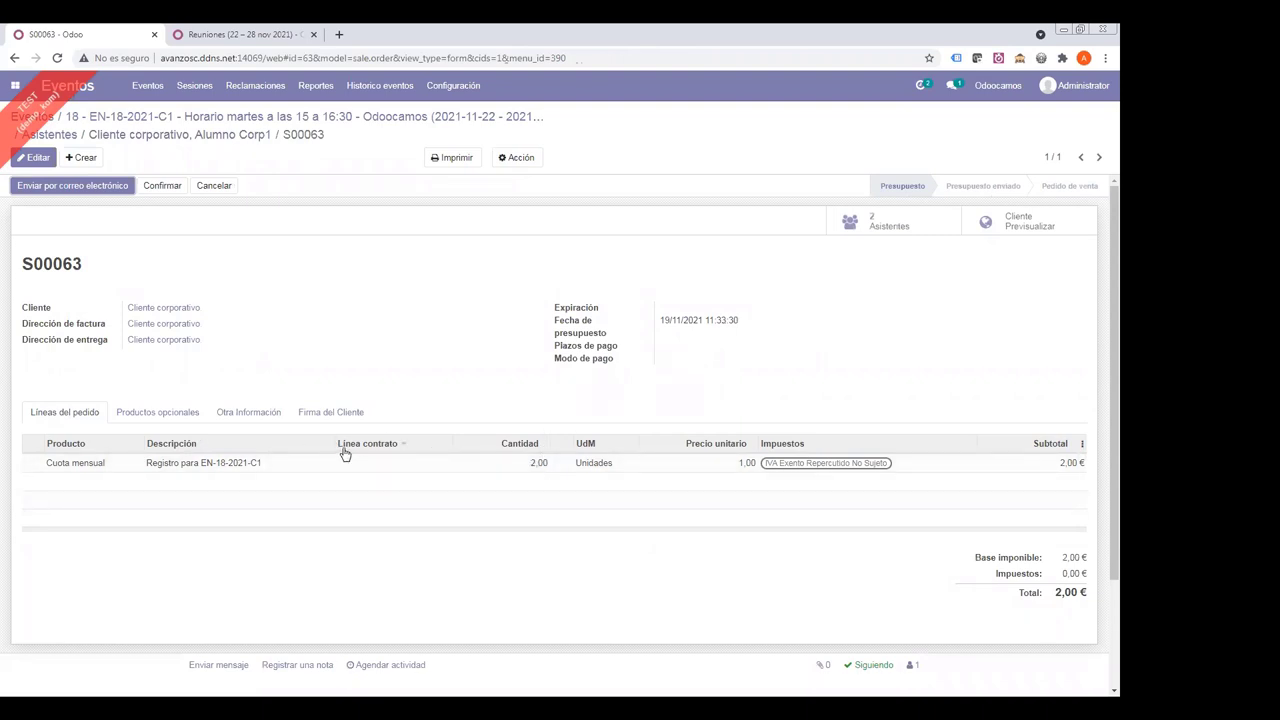
left_click(166, 188)
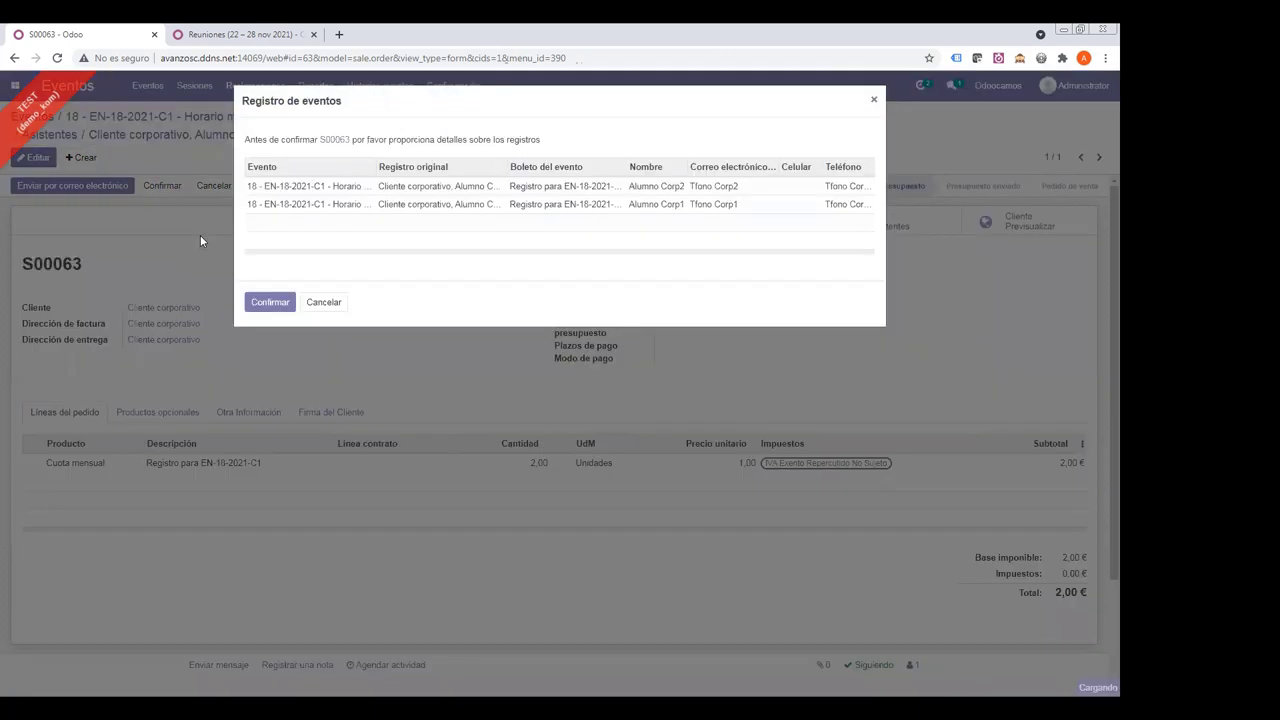
left_click(250, 300)
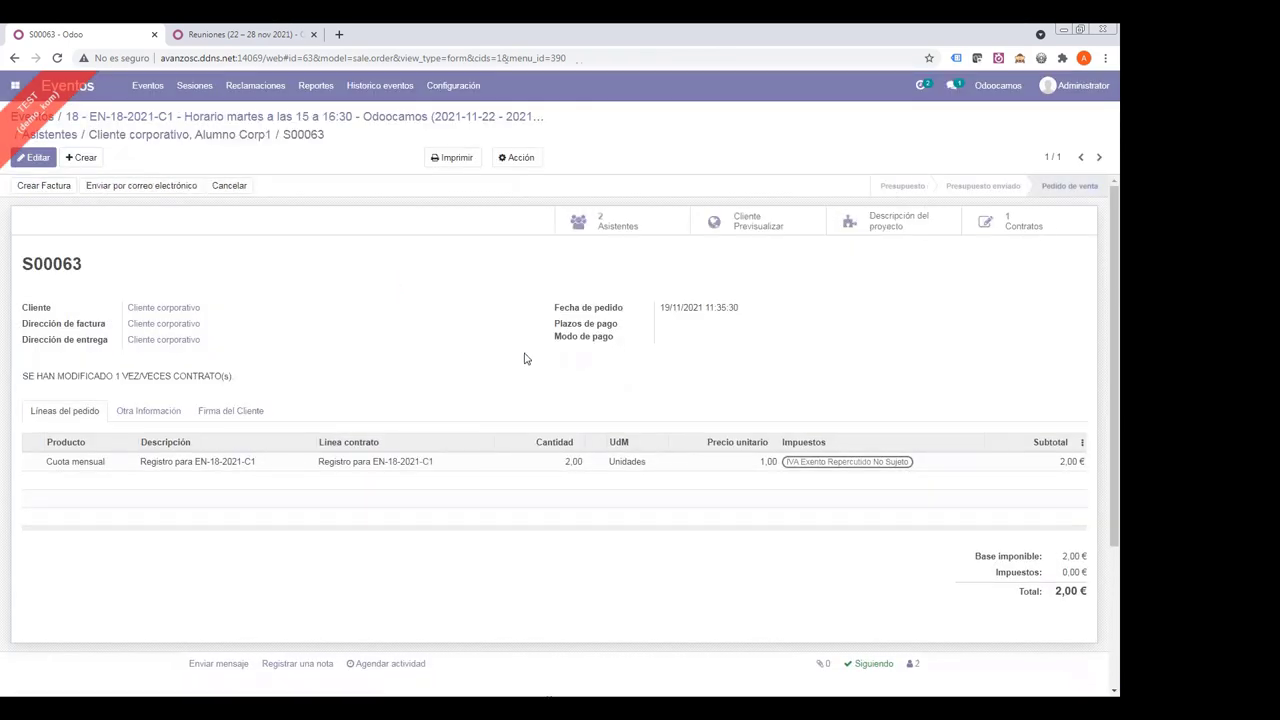
left_click(988, 224)
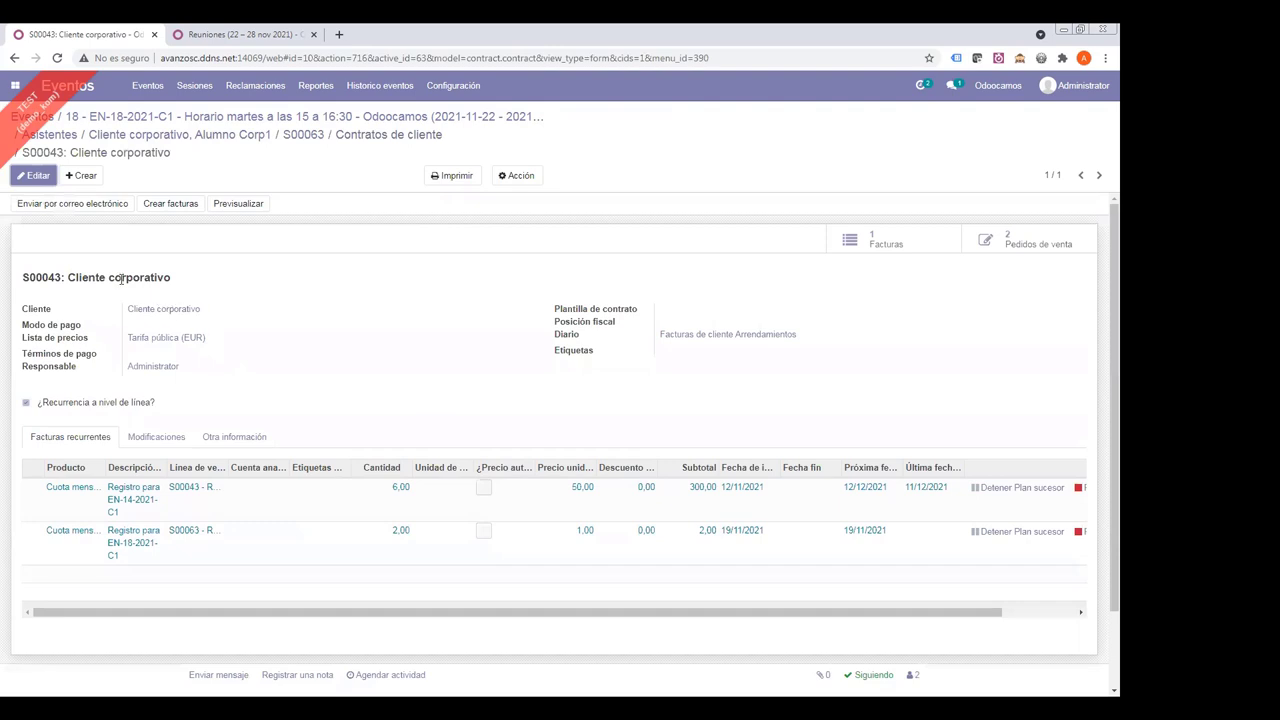
- Review contract S00043 for Cliente corporativo and its two recurring invoice lines
left_click_drag(68, 277, 206, 300)
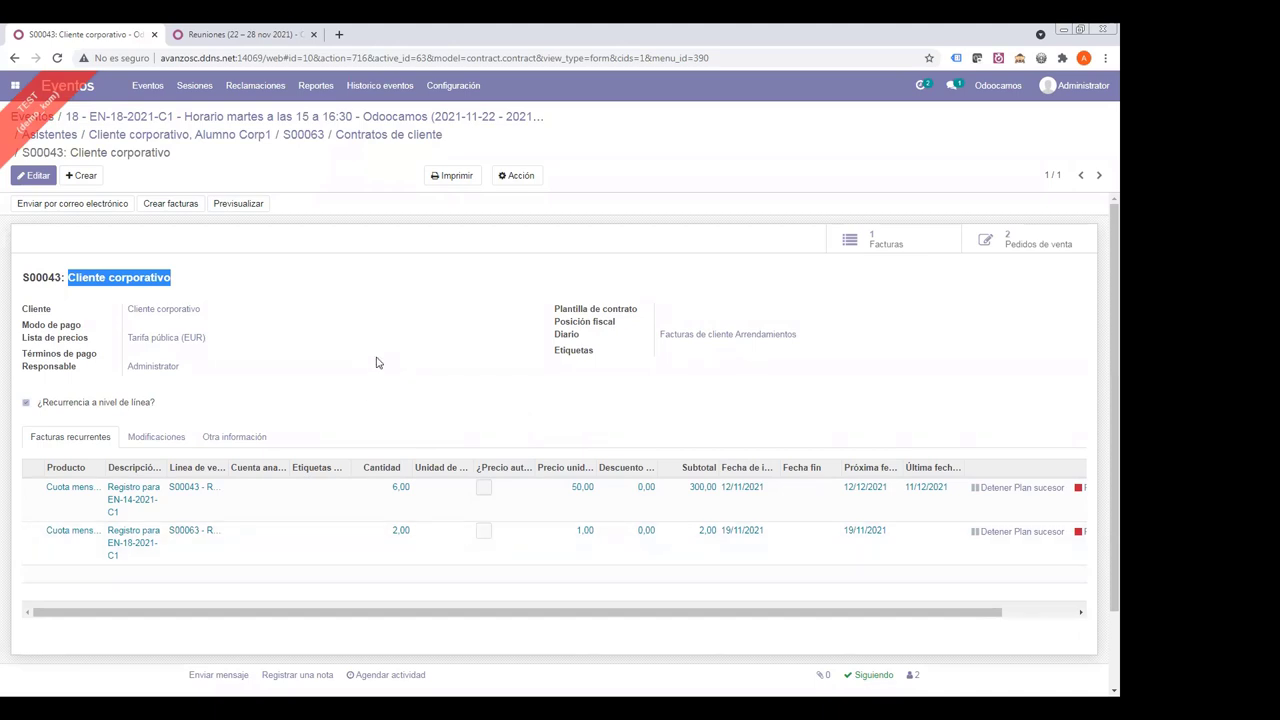
- On contract S00043, set the EN-18-2021-C1 line's quantity to 1 and unit price to 300
left_click(20, 183)
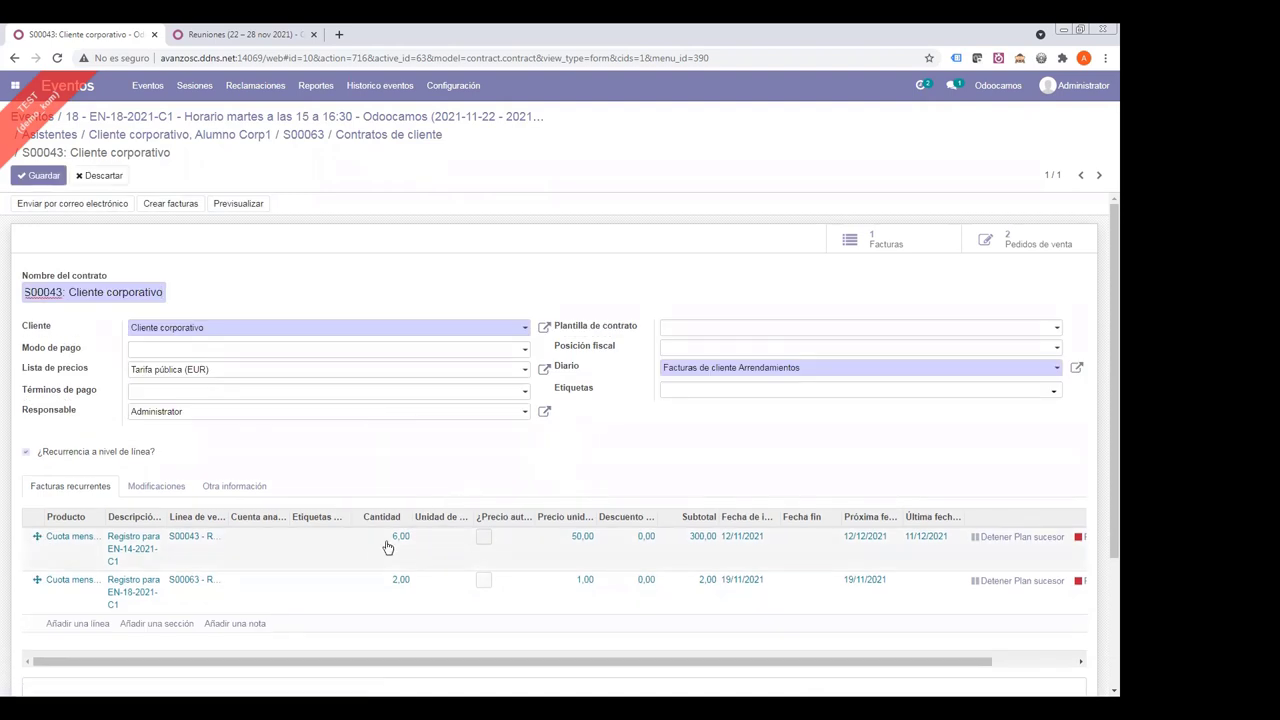
left_click(533, 577)
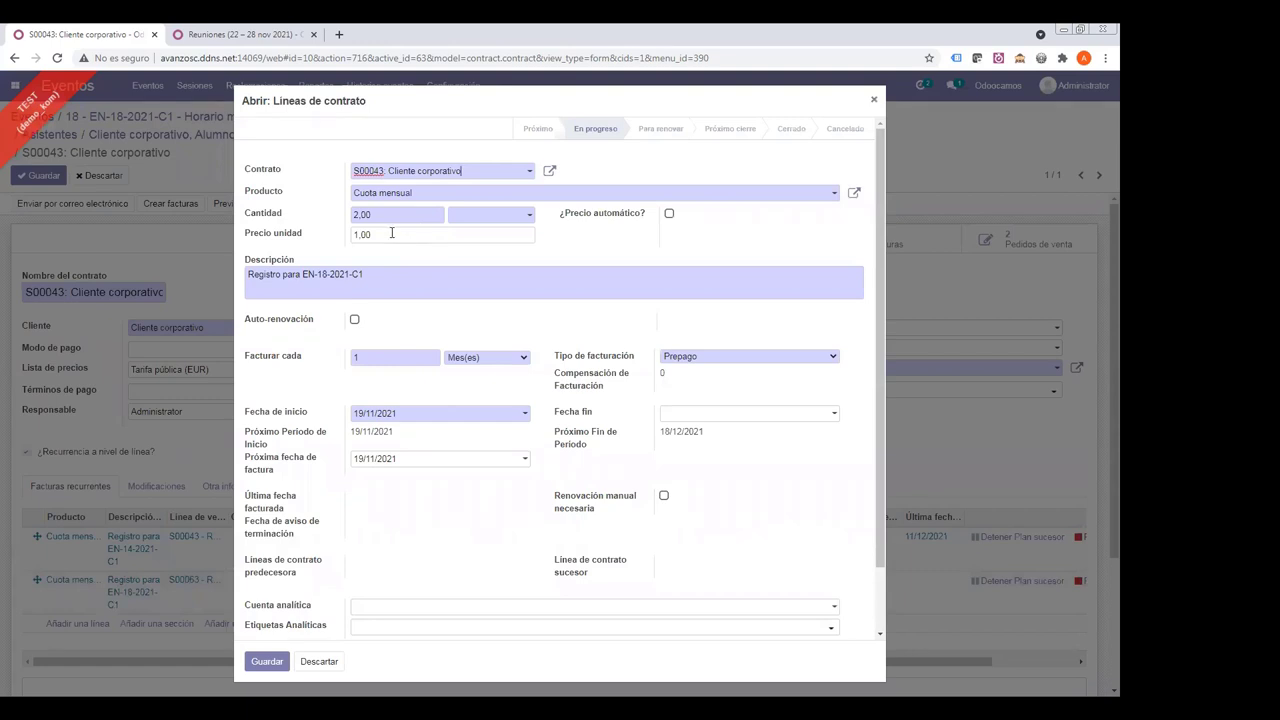
left_click_drag(392, 233, 267, 238)
type("20")
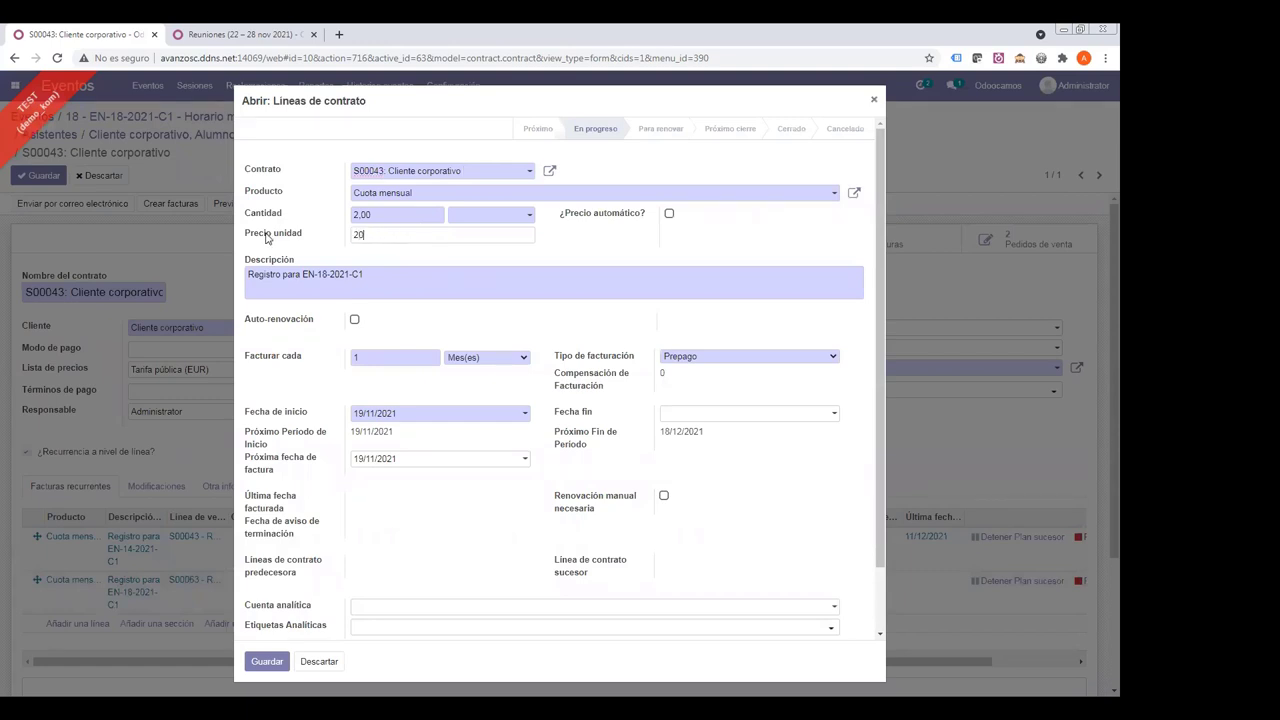
left_click_drag(385, 214, 263, 220)
type("1")
key("Tab")
left_click(279, 656)
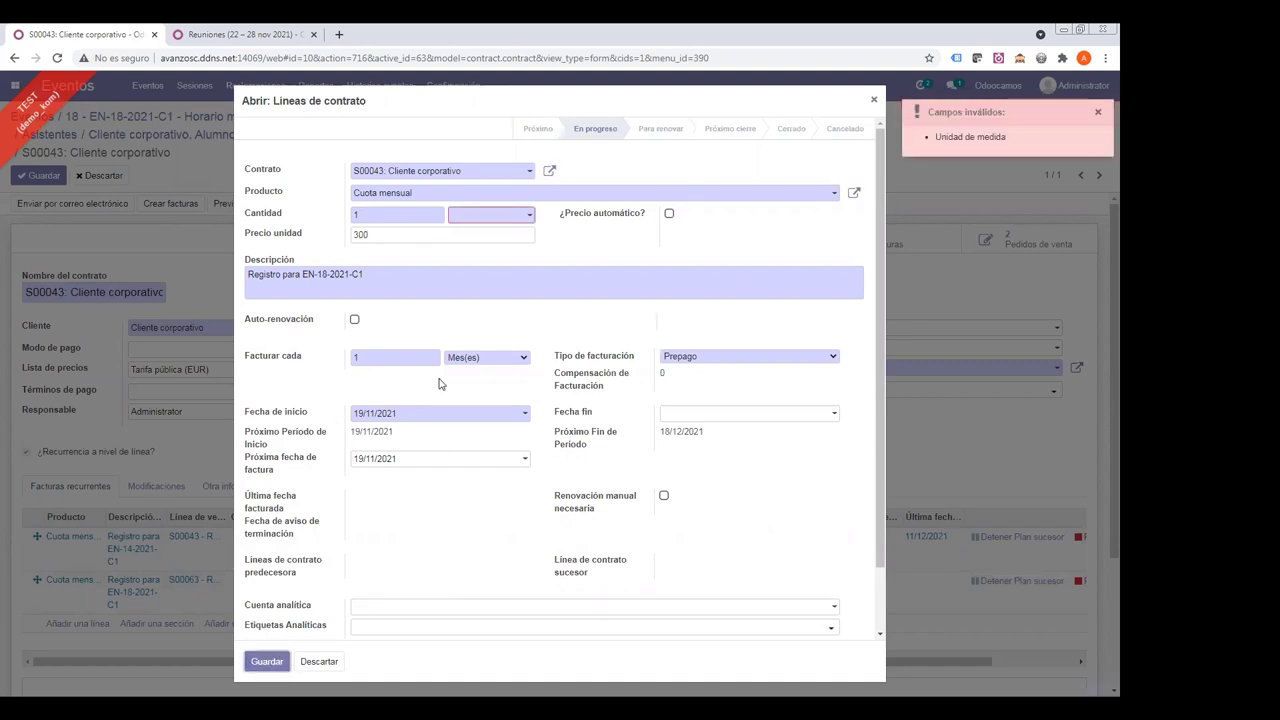
- Change the line's unit to Horas, then save the line and contract S00043
left_click(496, 218)
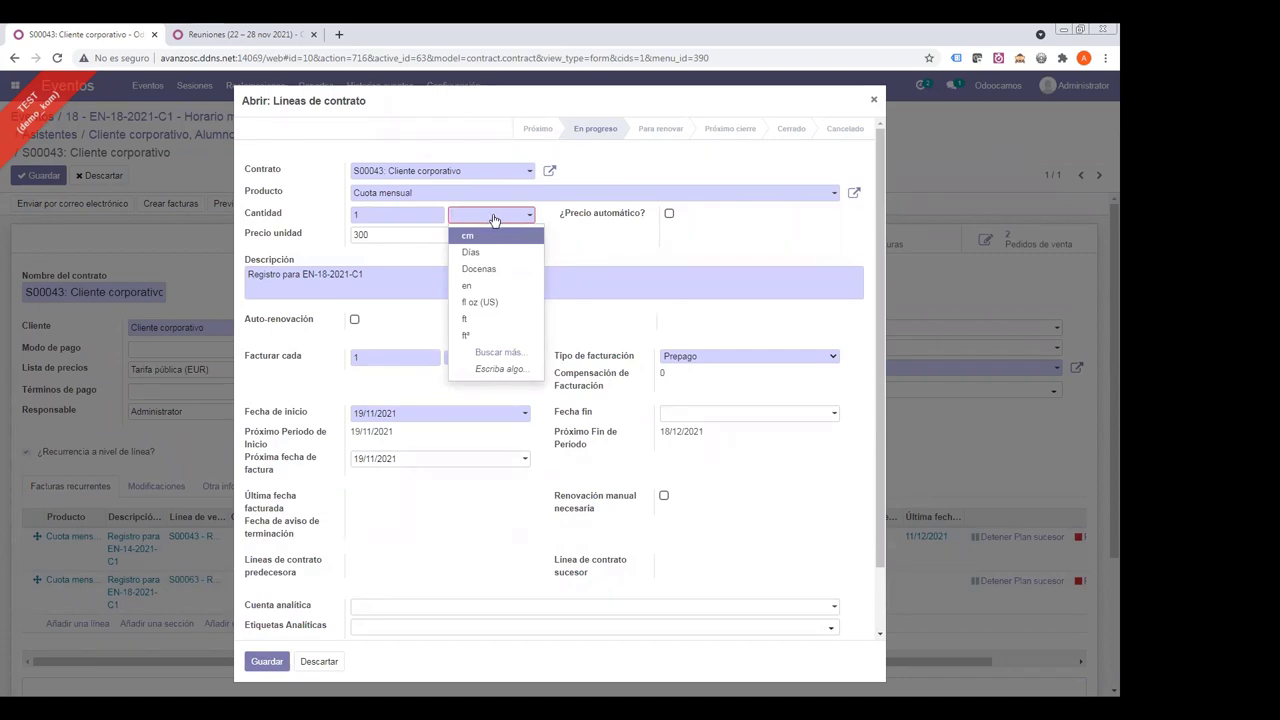
type("hor")
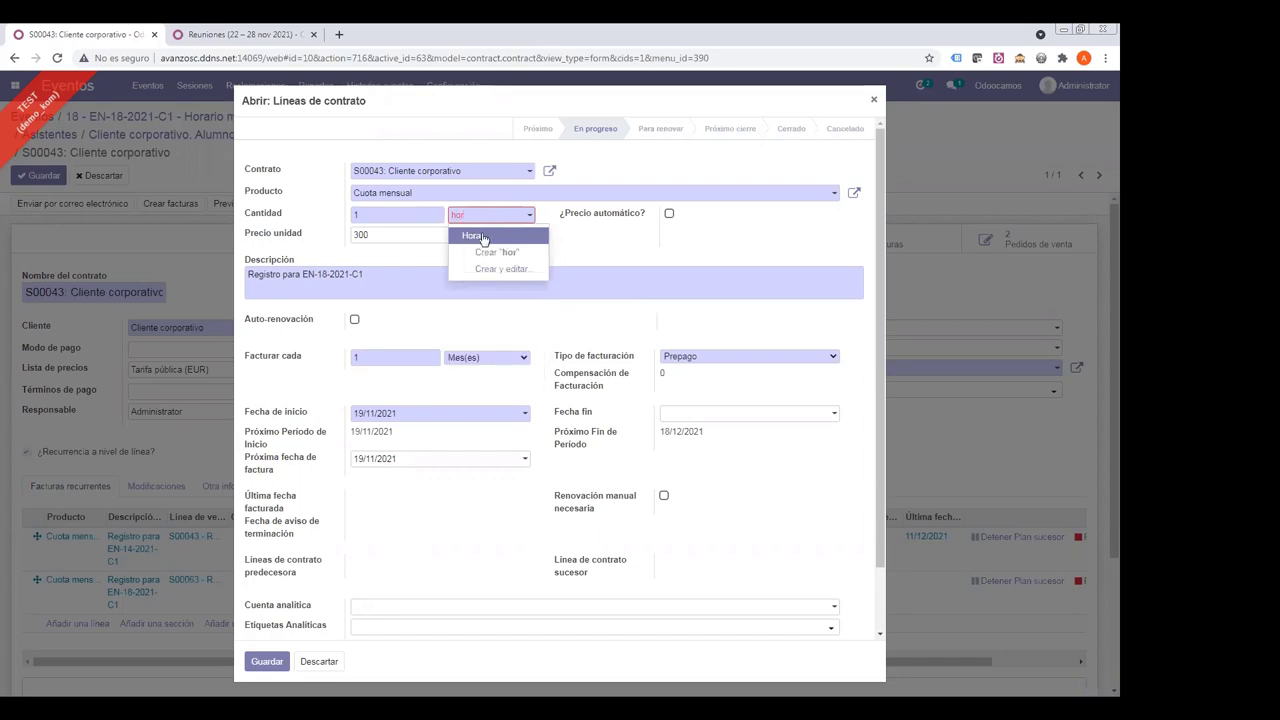
left_click(473, 236)
left_click(265, 662)
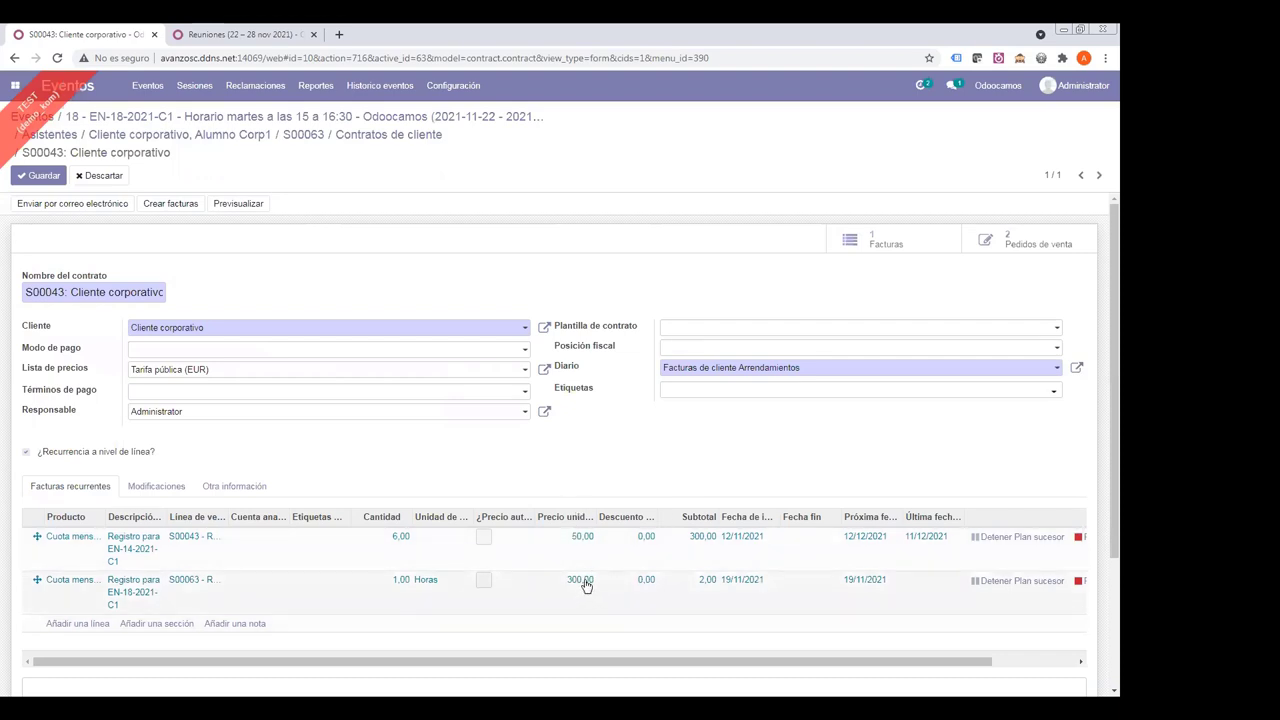
left_click(38, 175)
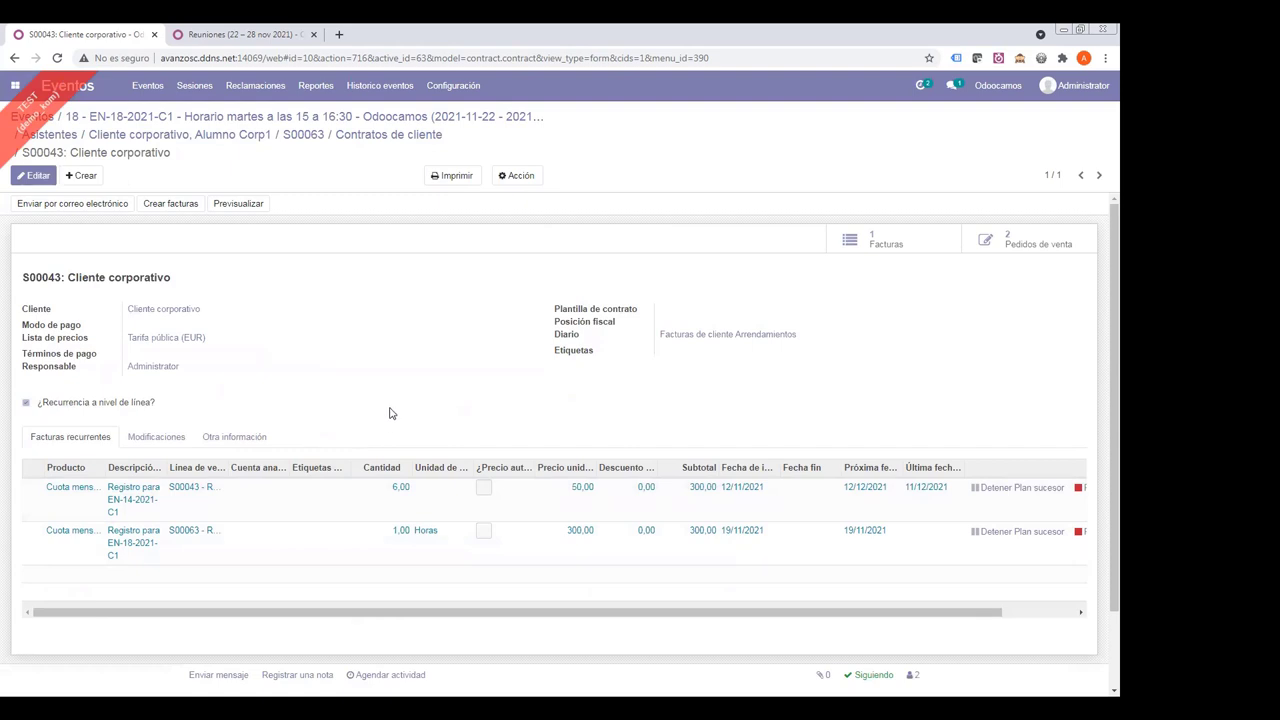
mouse_move(390, 413)
left_click_drag(205, 316, 104, 317)
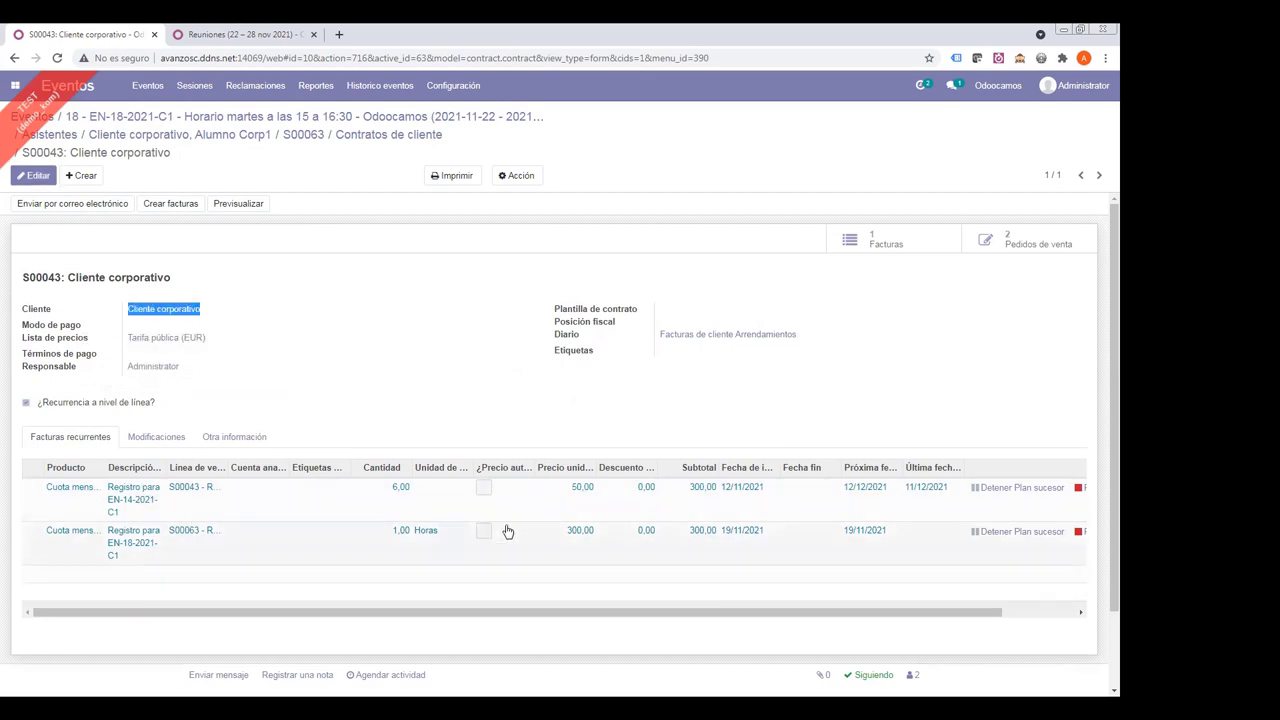
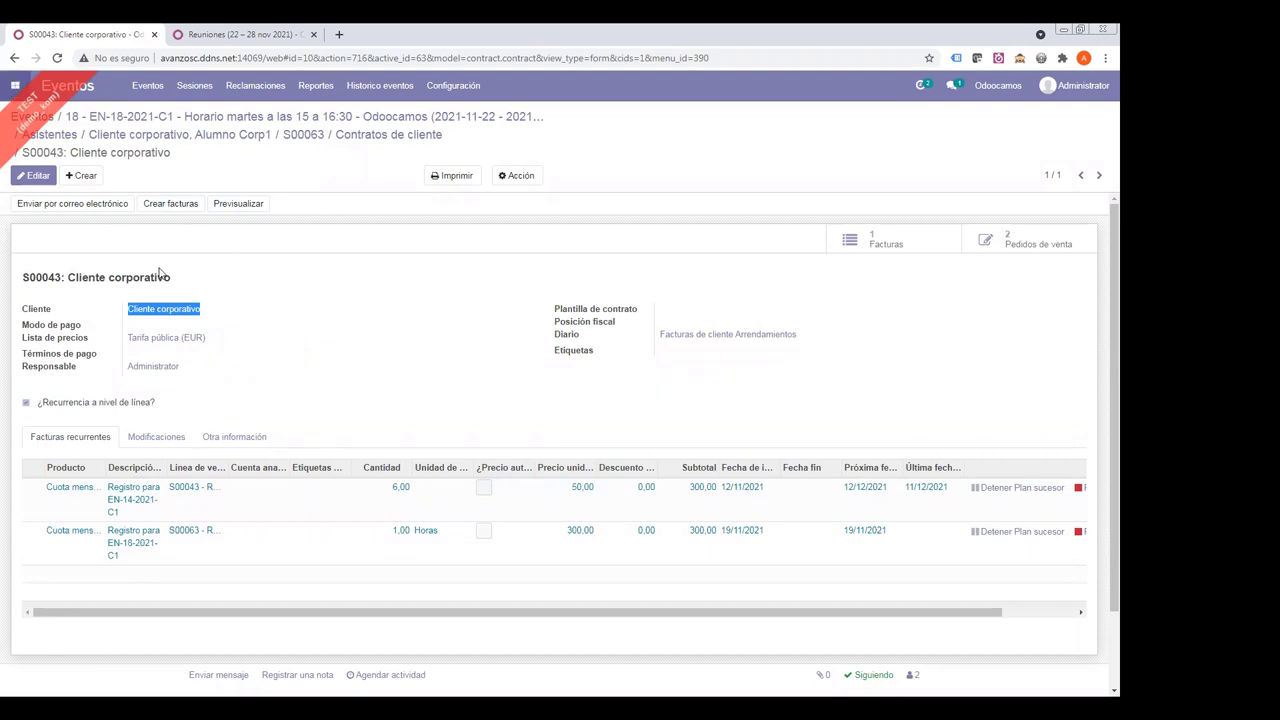
- Open Facturación's Clientes > Facturas list and scroll through the 76 customer invoices
key("alt+h")
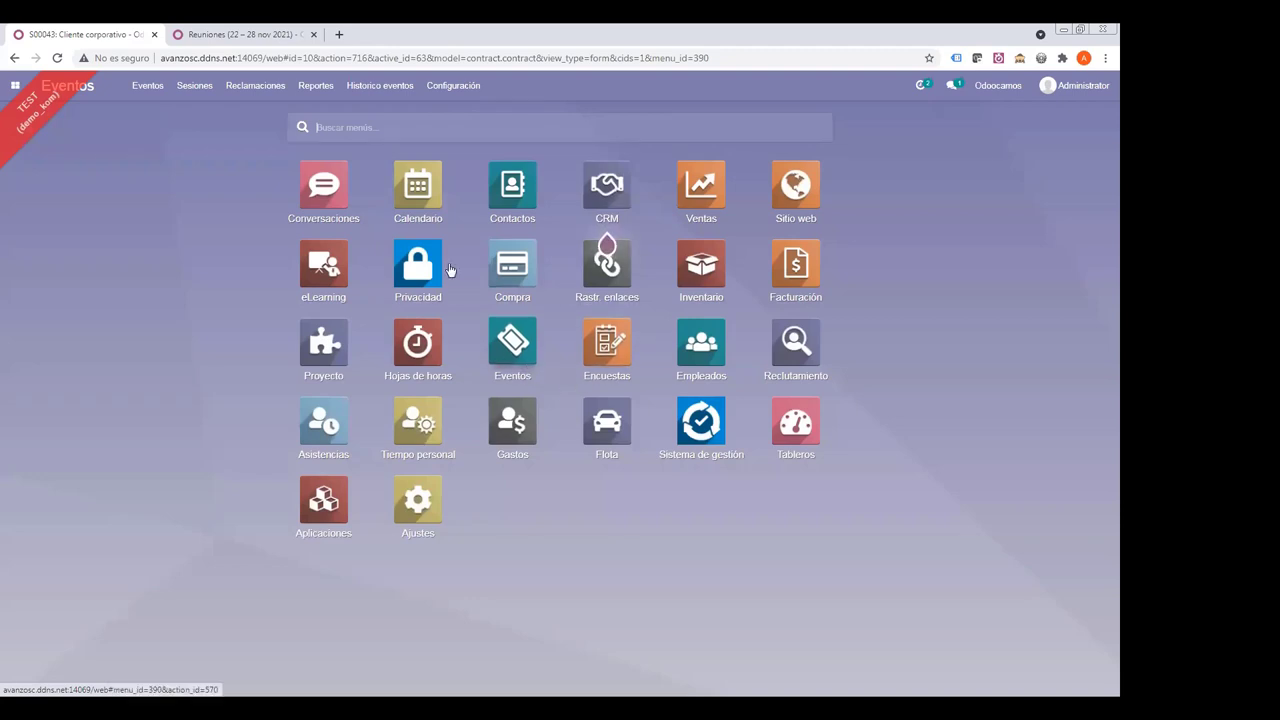
left_click(768, 287)
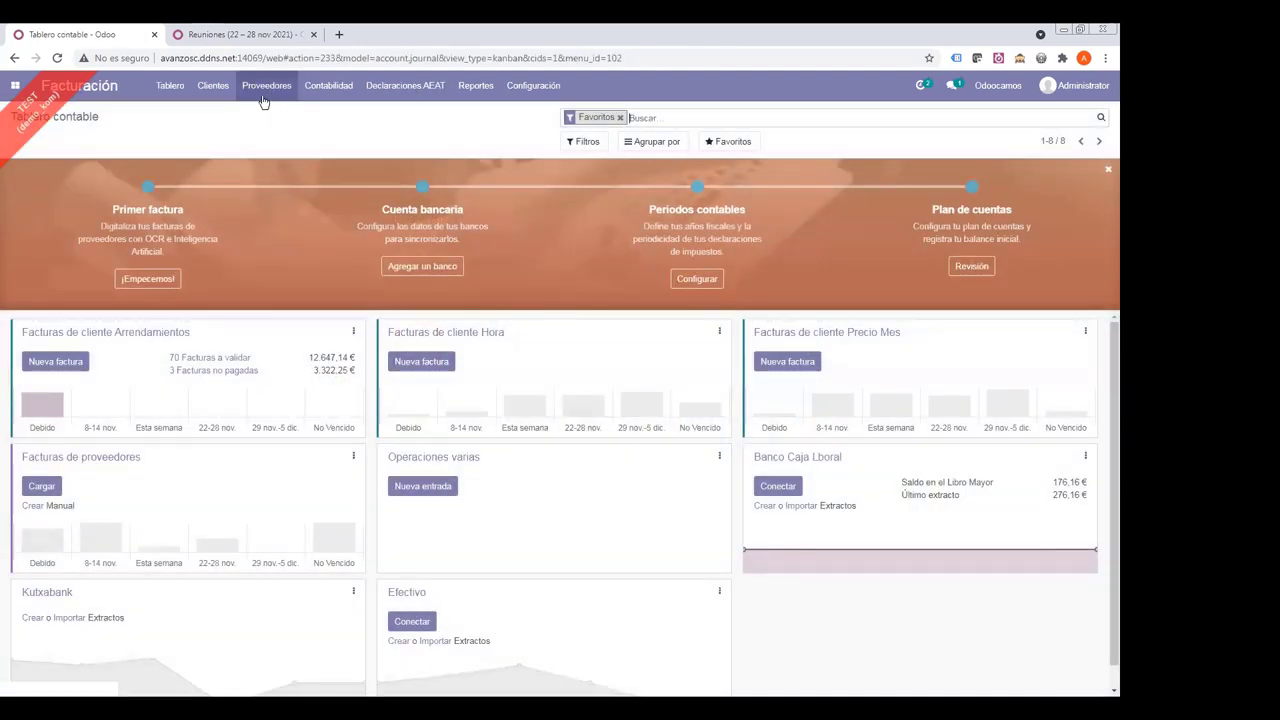
left_click(213, 85)
left_click(222, 116)
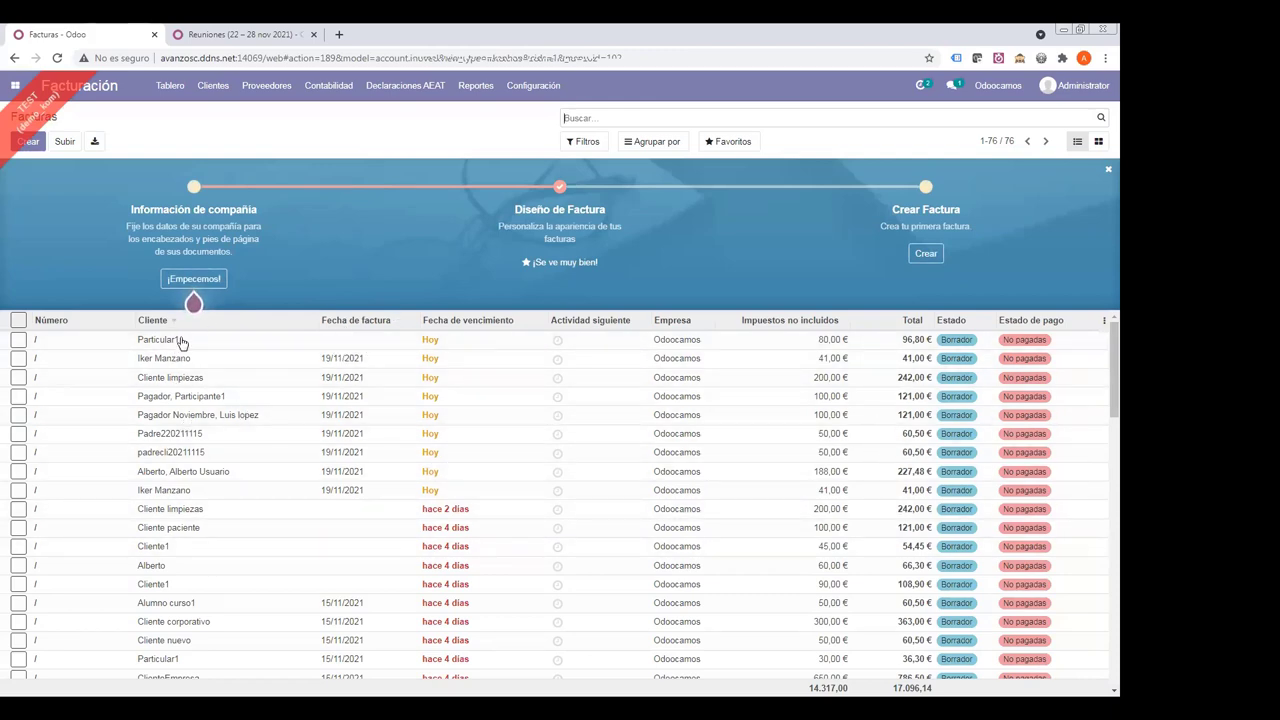
scroll(410, 462, "down", 3)
scroll(416, 475, "up", 2)
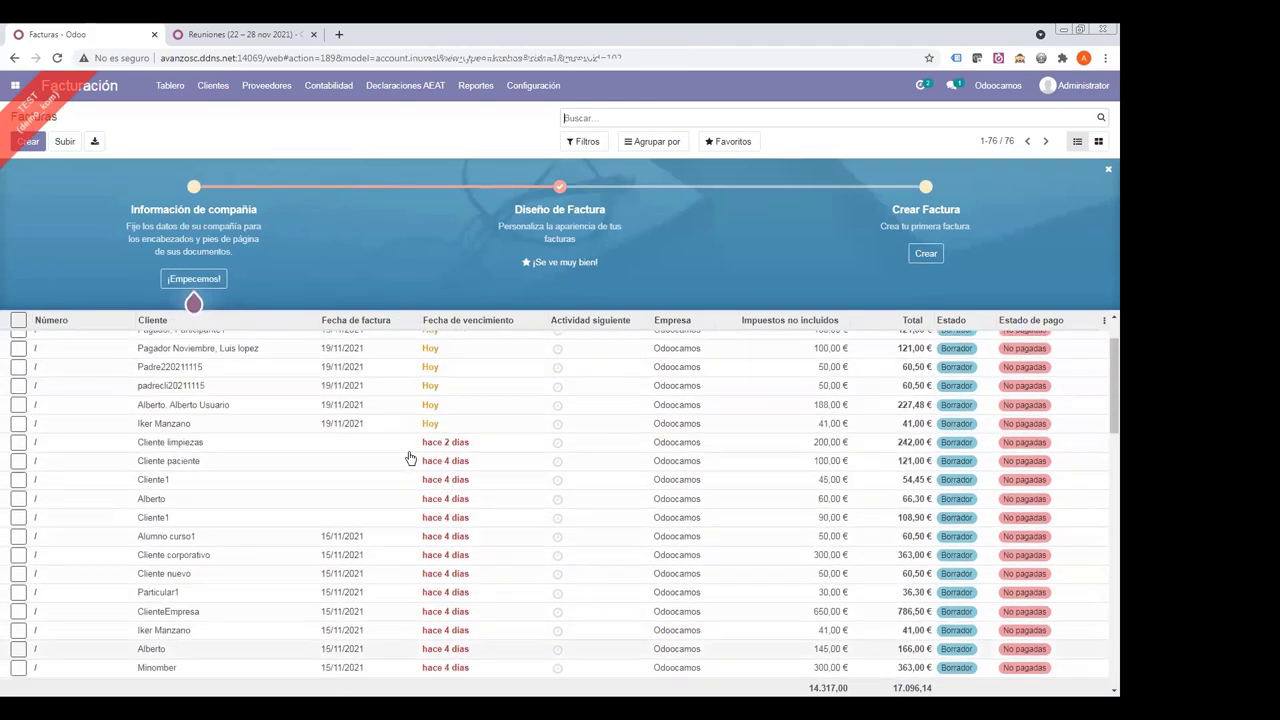
scroll(423, 493, "down", 10)
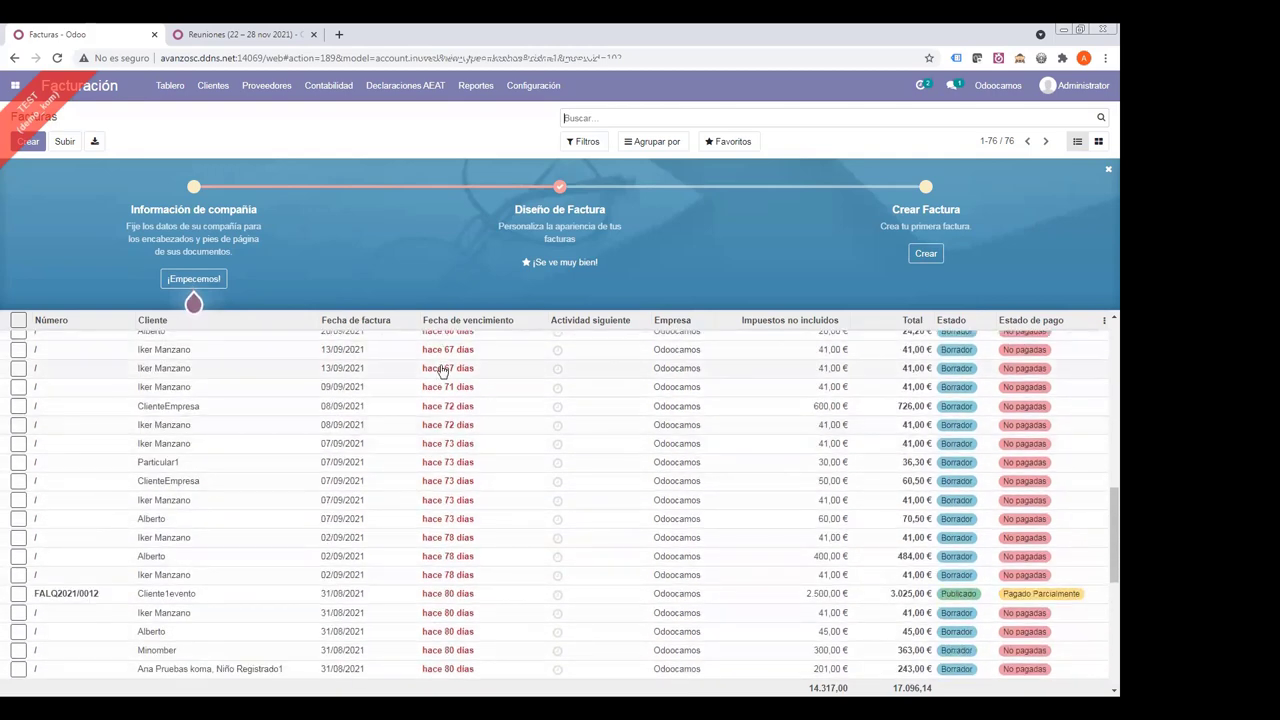
scroll(442, 375, "up", 10)
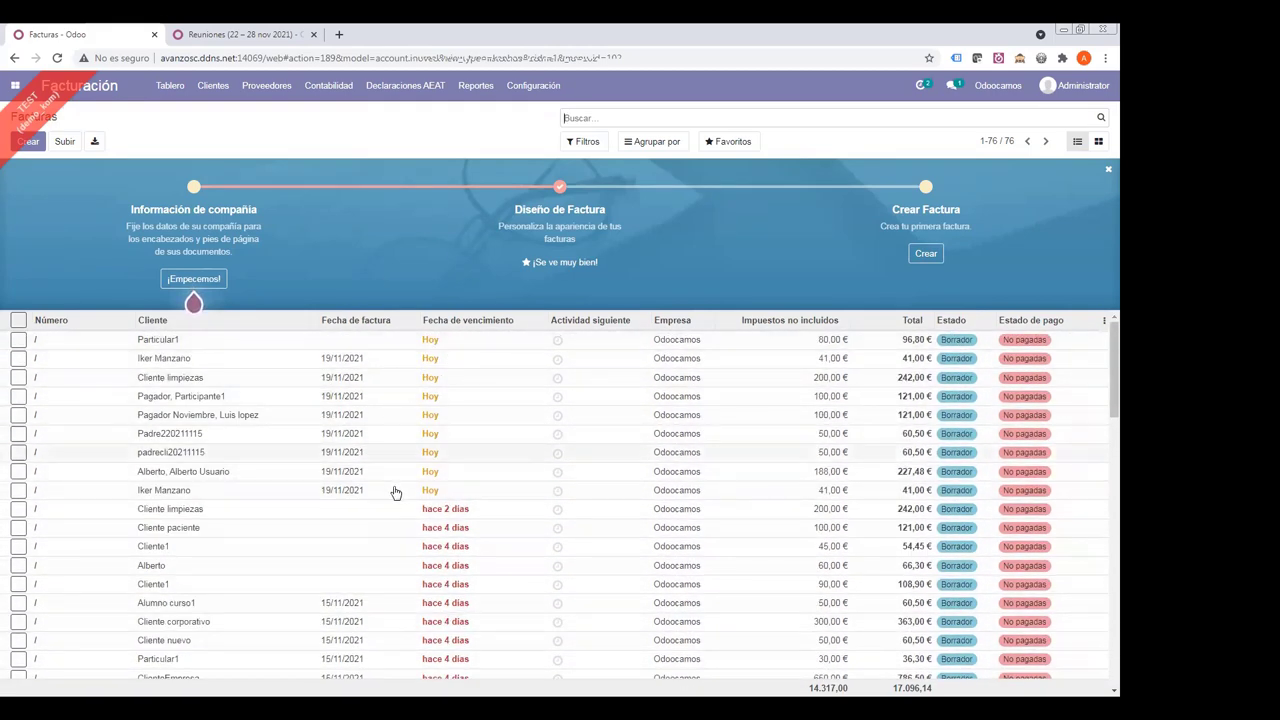
scroll(394, 485, "down", 3)
scroll(394, 479, "up", 3)
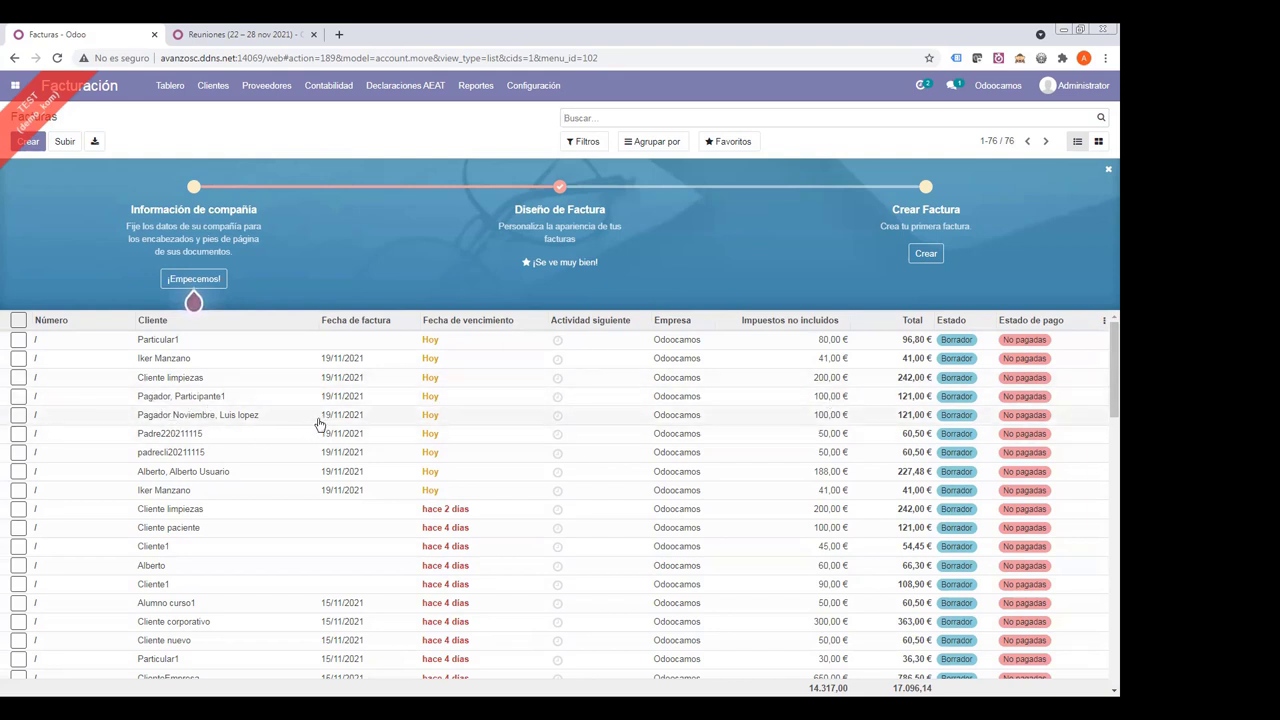
- Review the 60,50 € draft invoice's EN-14-2021-C1 line, then return to the apps menu
left_click(221, 438)
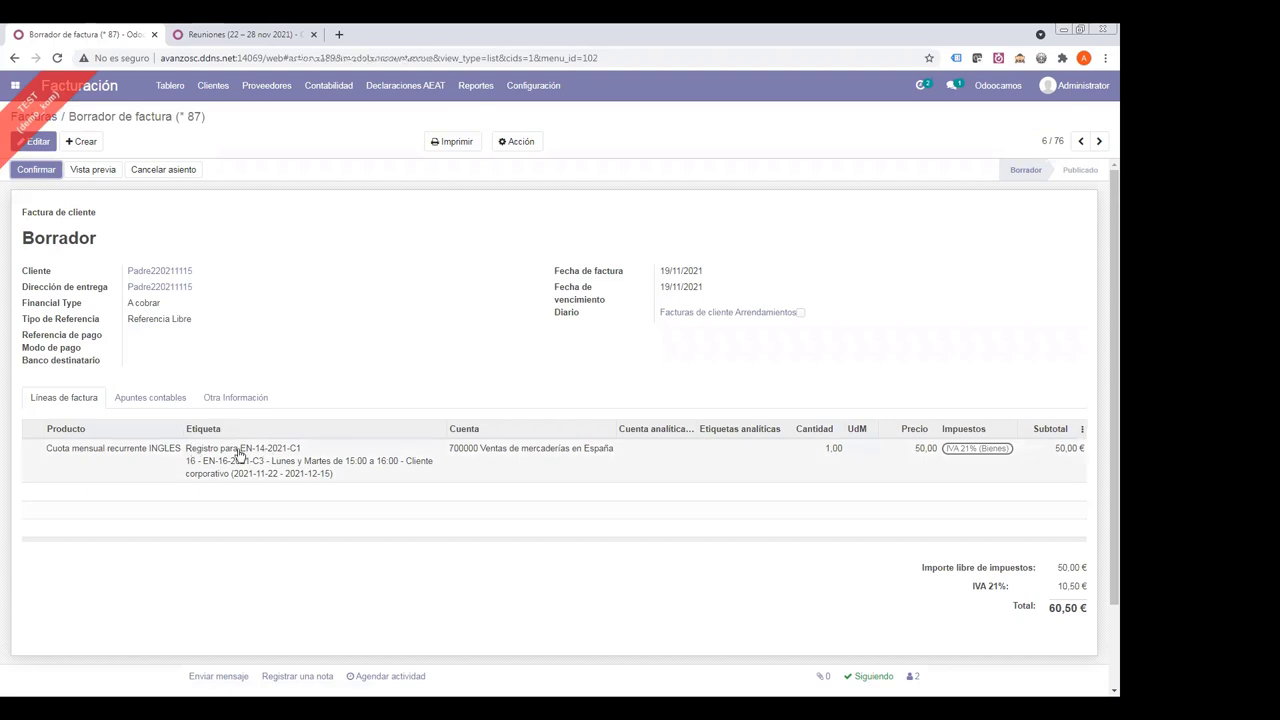
left_click_drag(240, 449, 328, 354)
left_click(328, 354)
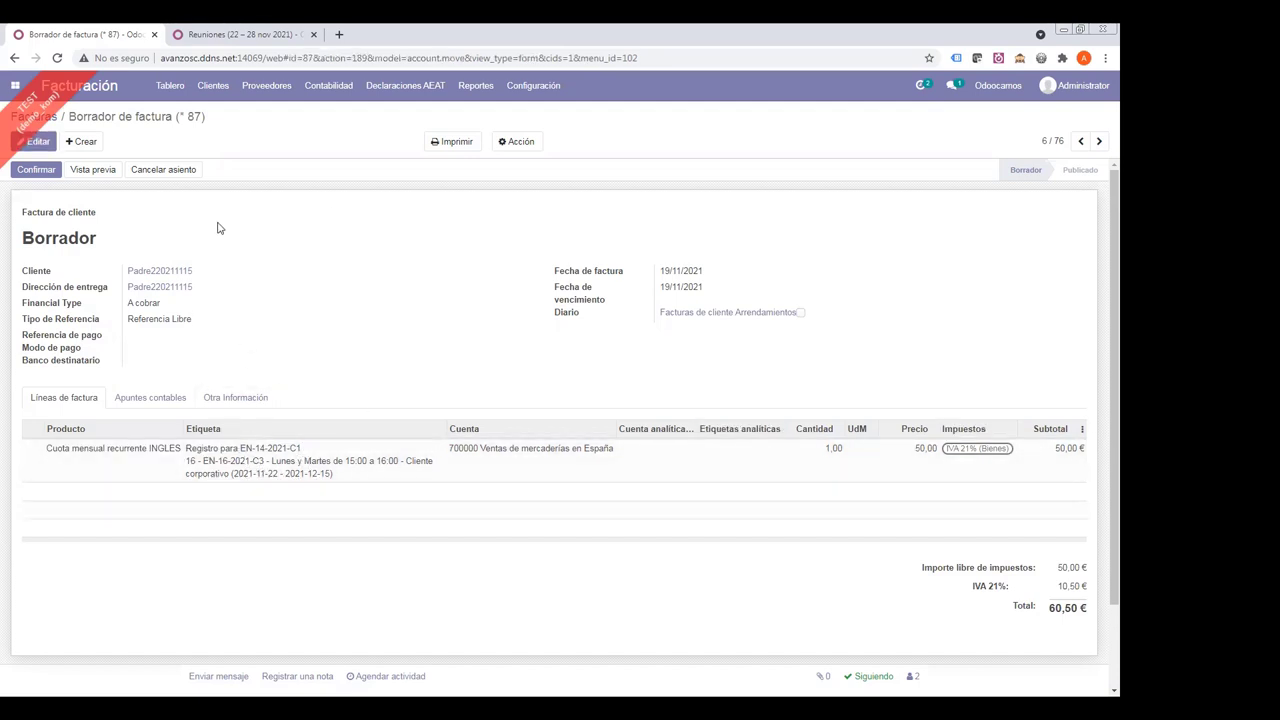
left_click(40, 121)
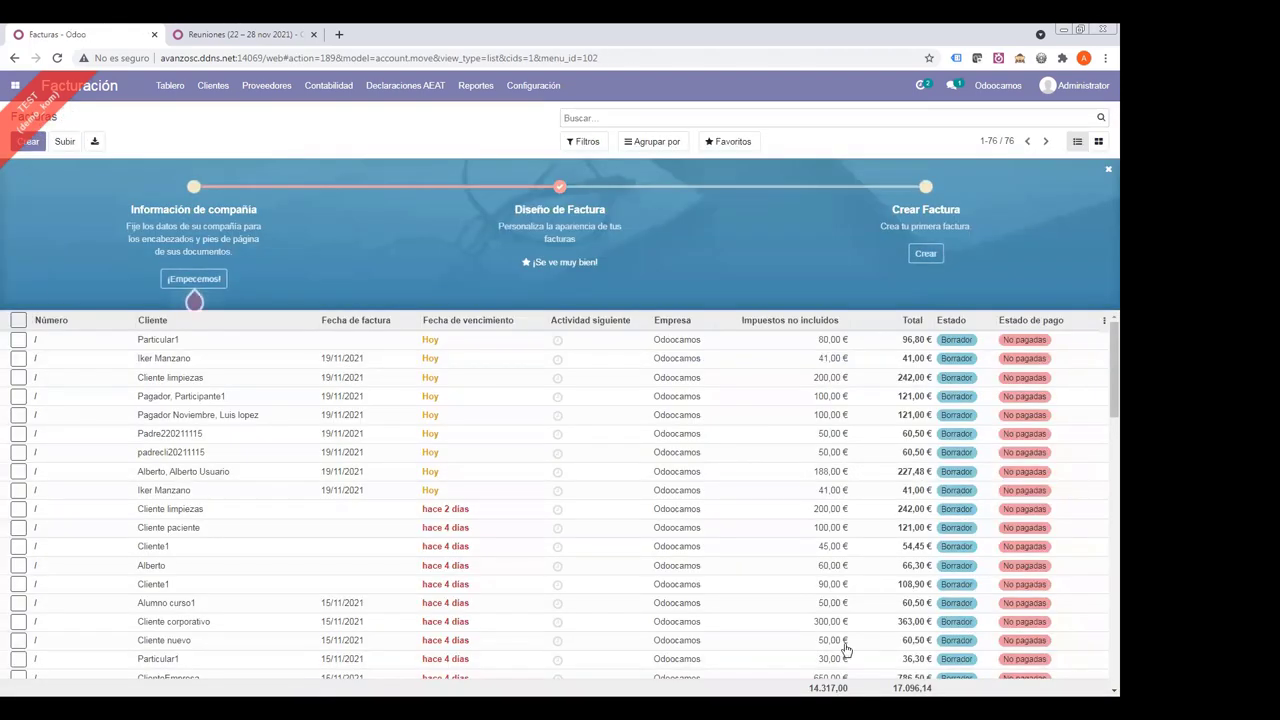
left_click(15, 85)
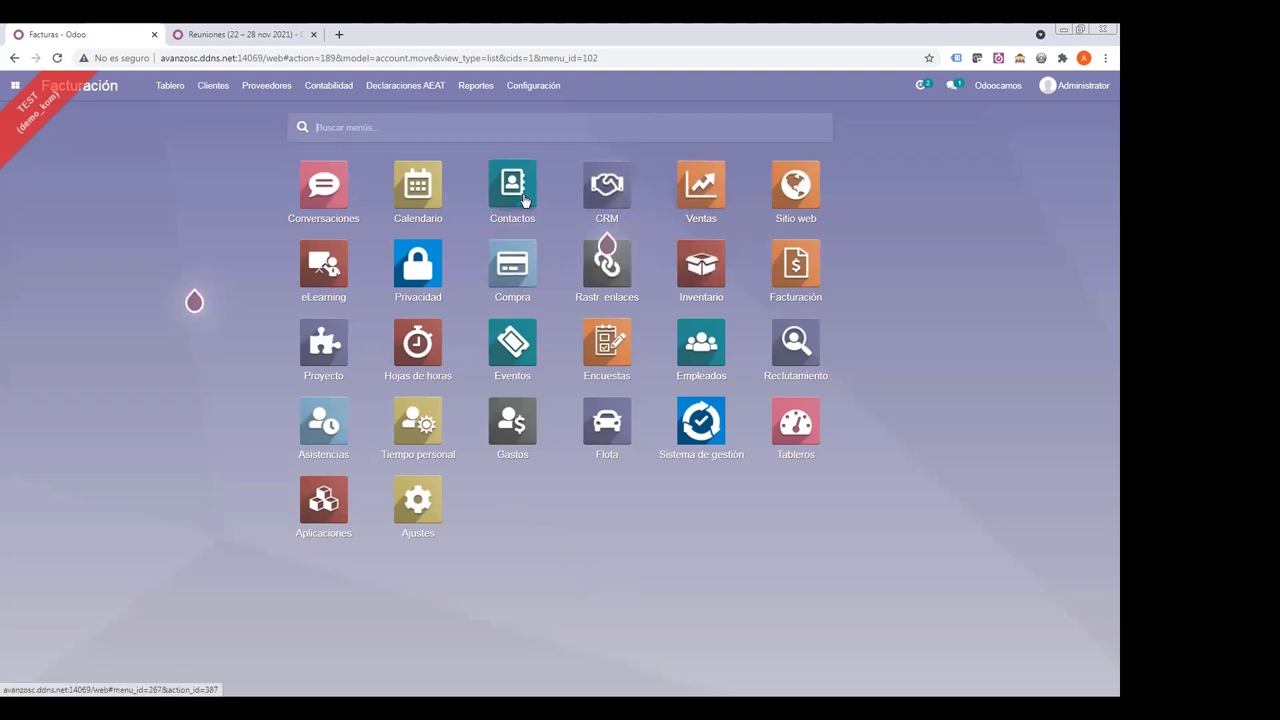
- Open the Eventos app and move to event FR-2-2021-C2
left_click(507, 355)
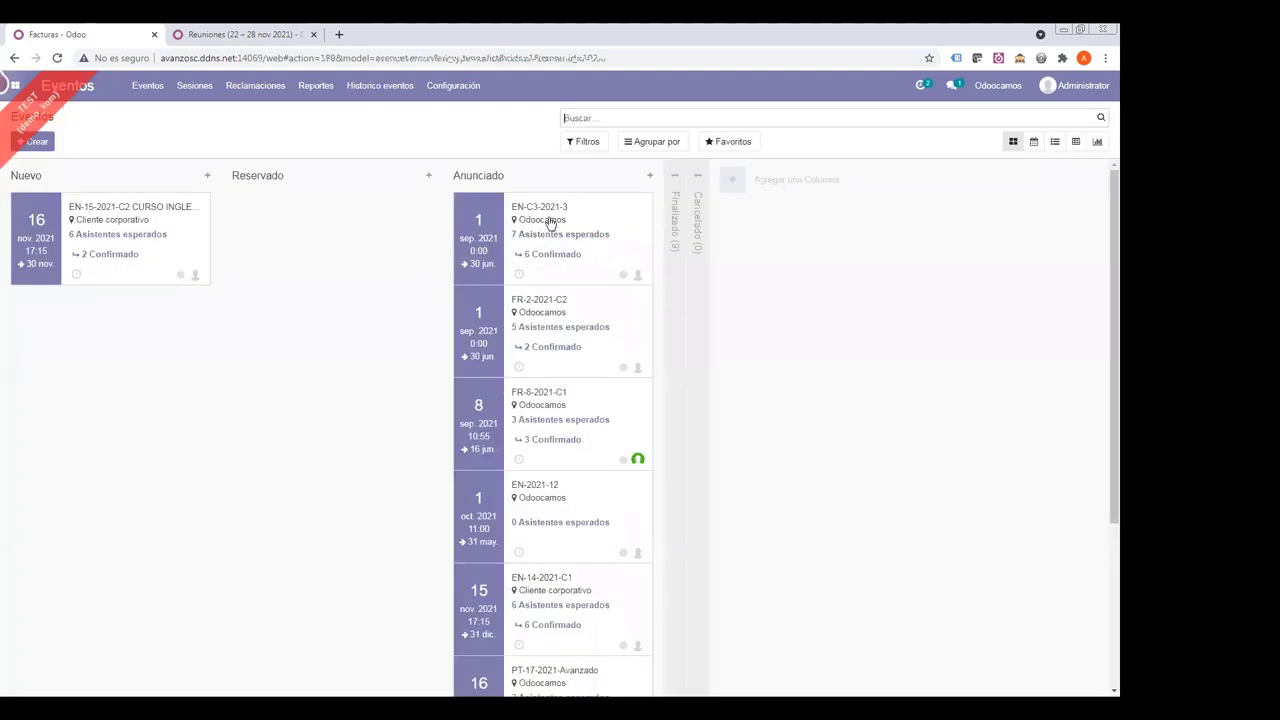
left_click(517, 230)
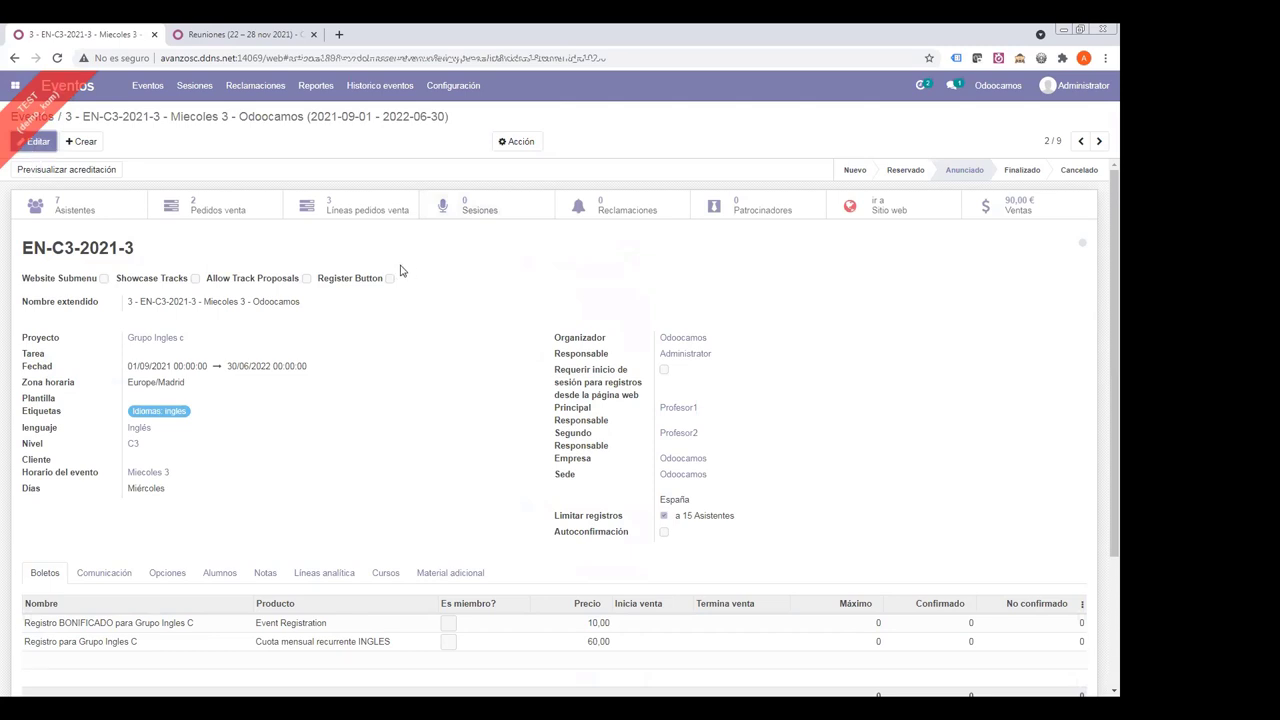
left_click(1098, 142)
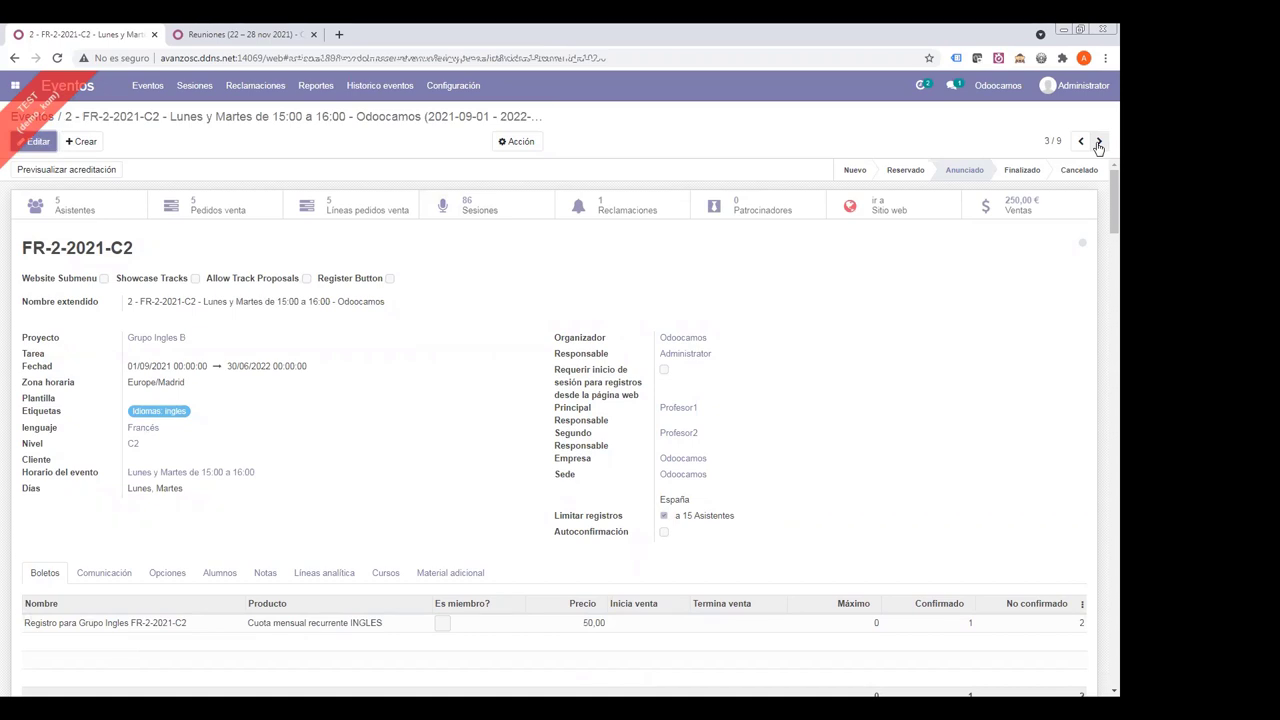
- Show FR-2-2021-C2's sessions on the weekly calendar and open Sesión 21's form
left_click(481, 220)
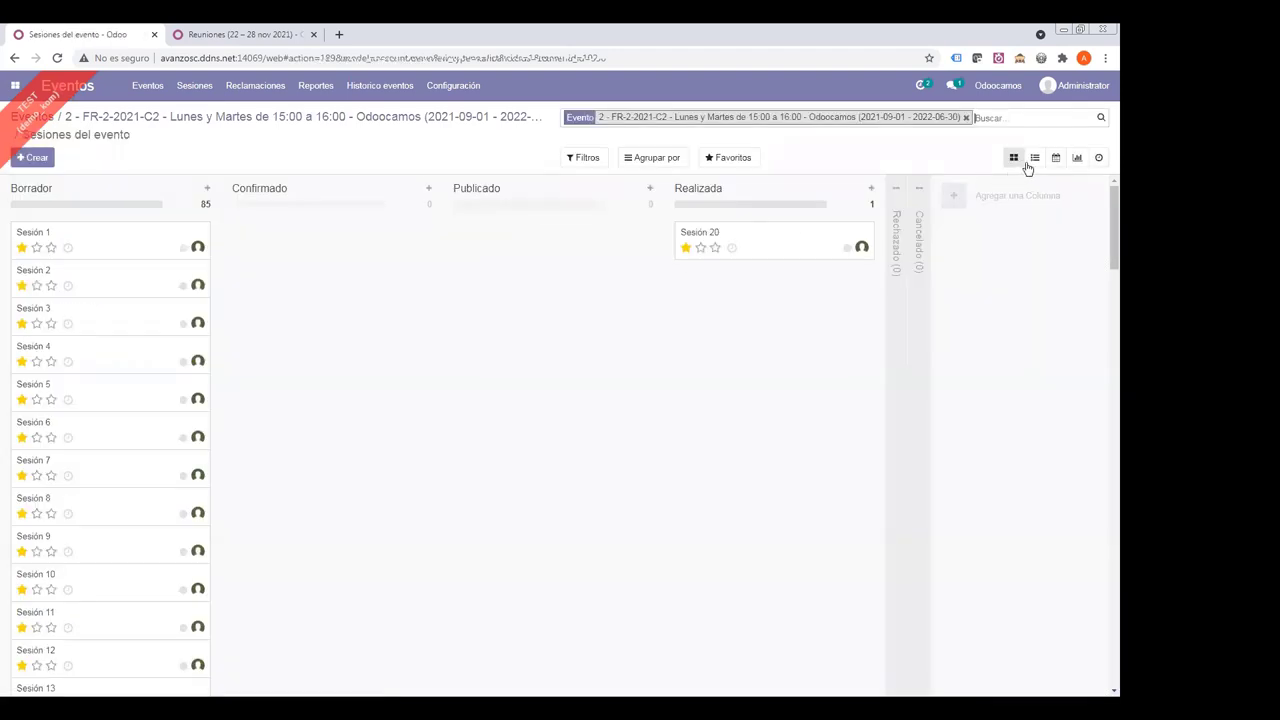
left_click(1055, 158)
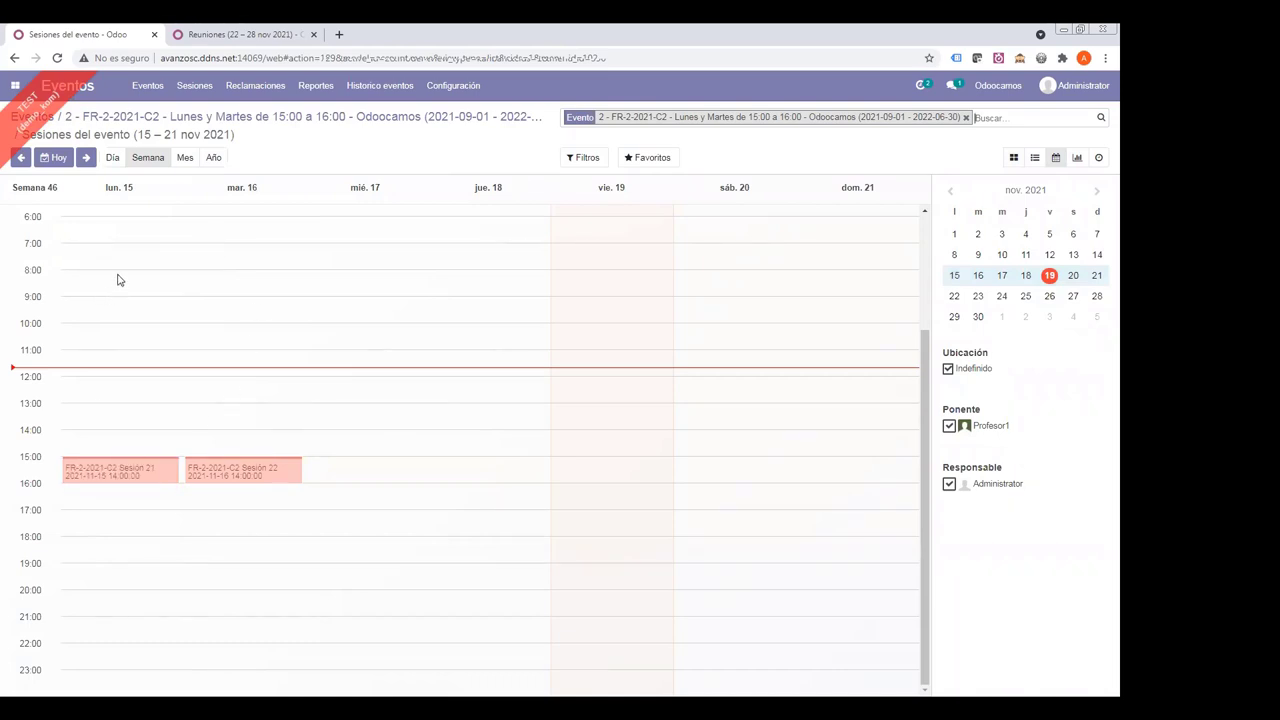
left_click(130, 470)
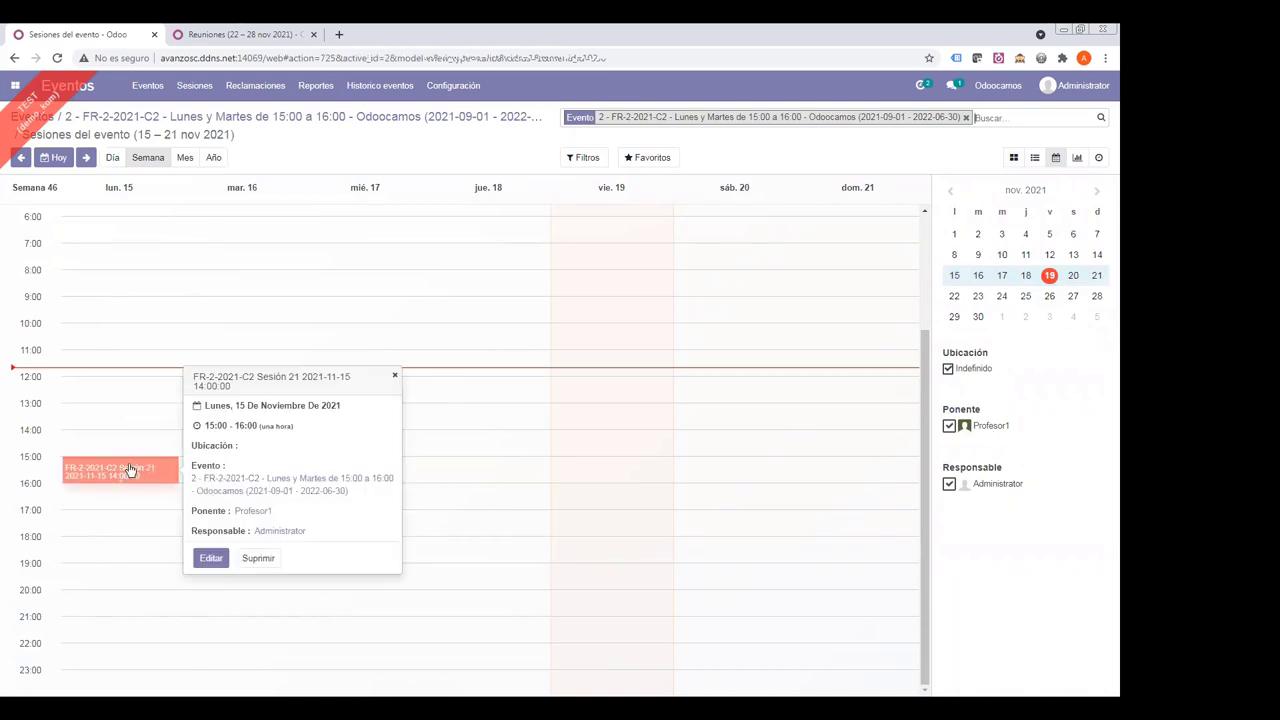
left_click(211, 558)
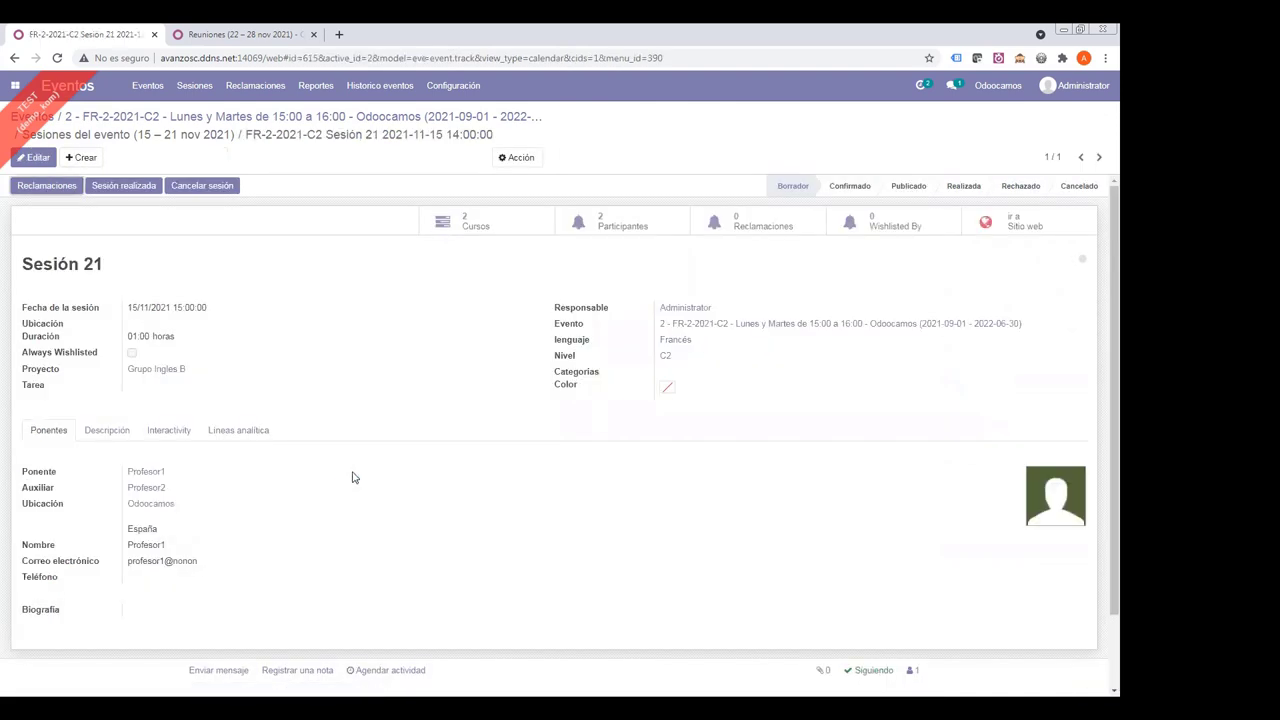
- Mark Sesión 21 as Realizada, check Profesor1's 01:00 analytic line, and list its two participants
triple_click(37, 265)
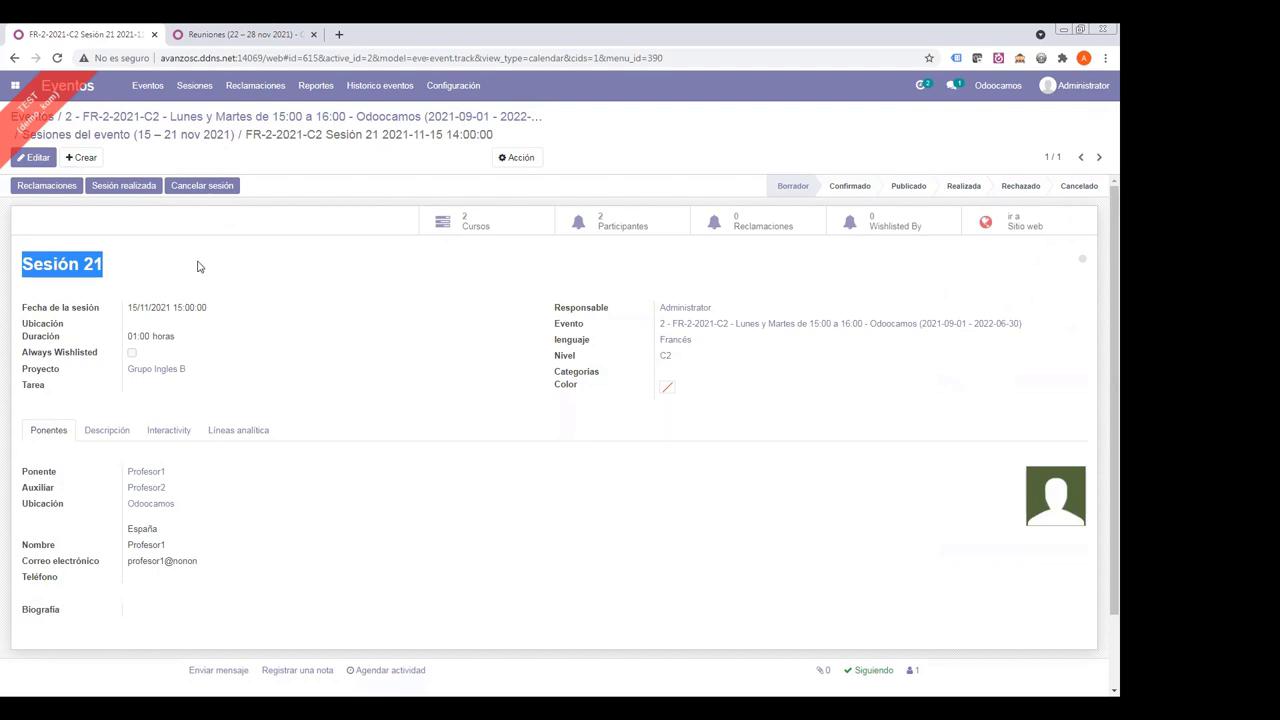
left_click(241, 437)
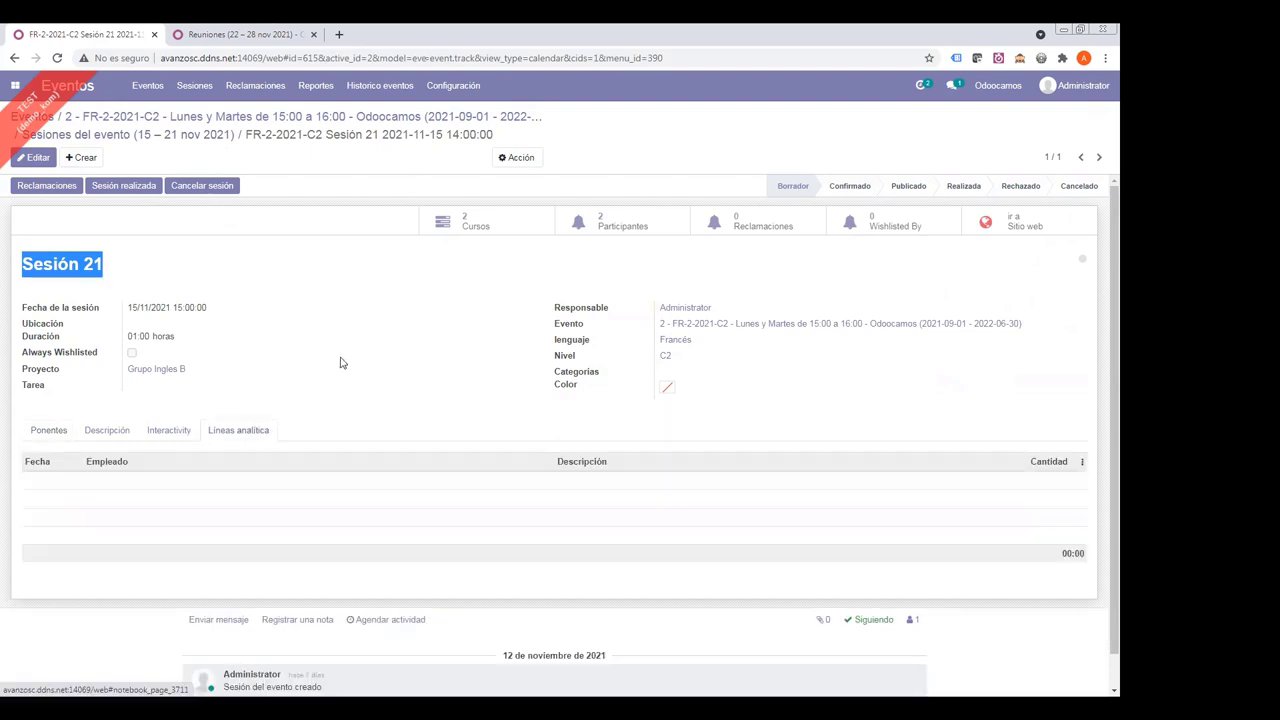
left_click(963, 190)
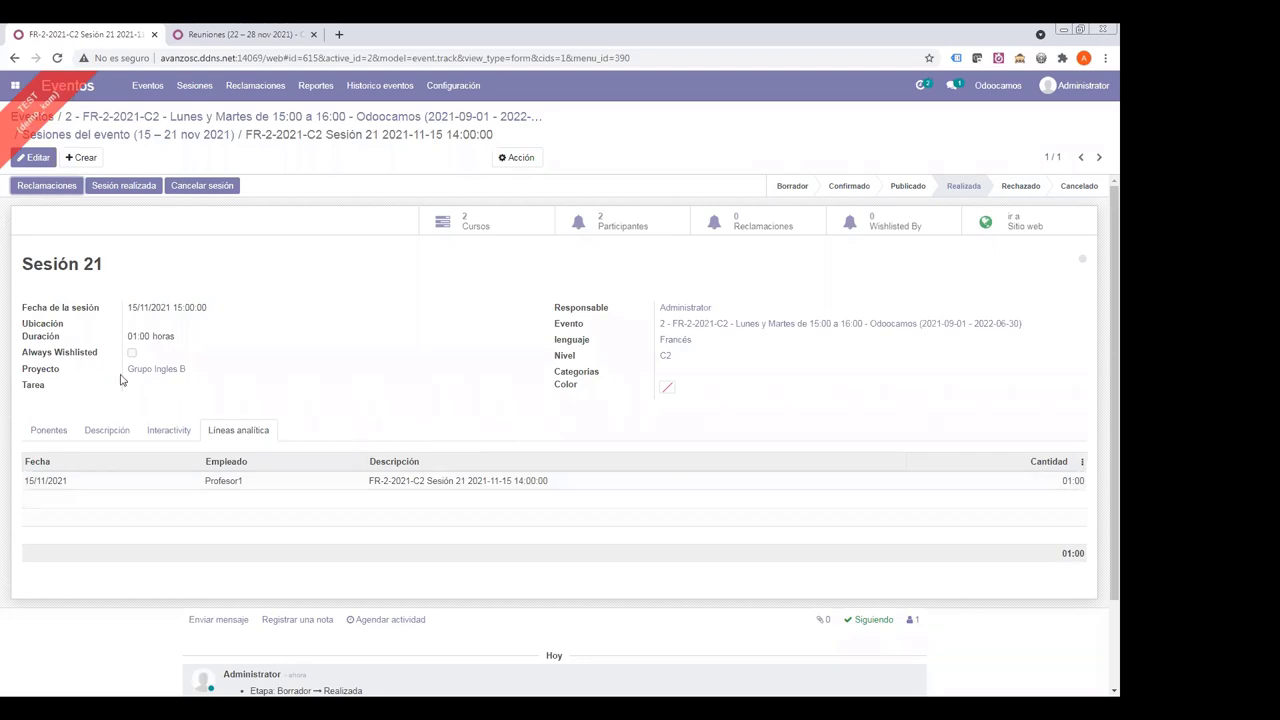
left_click(591, 226)
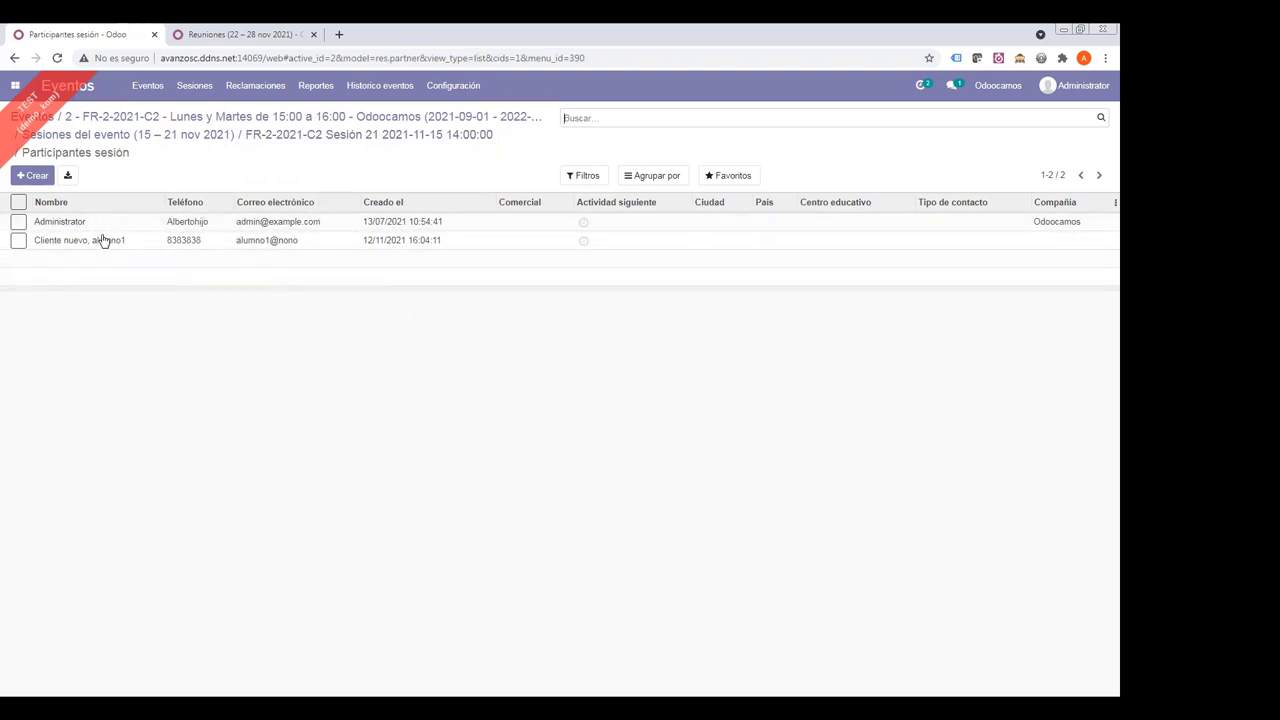
- Select Sesión 21's second participant and start Crear reclamación participante from Acción
left_click(285, 135)
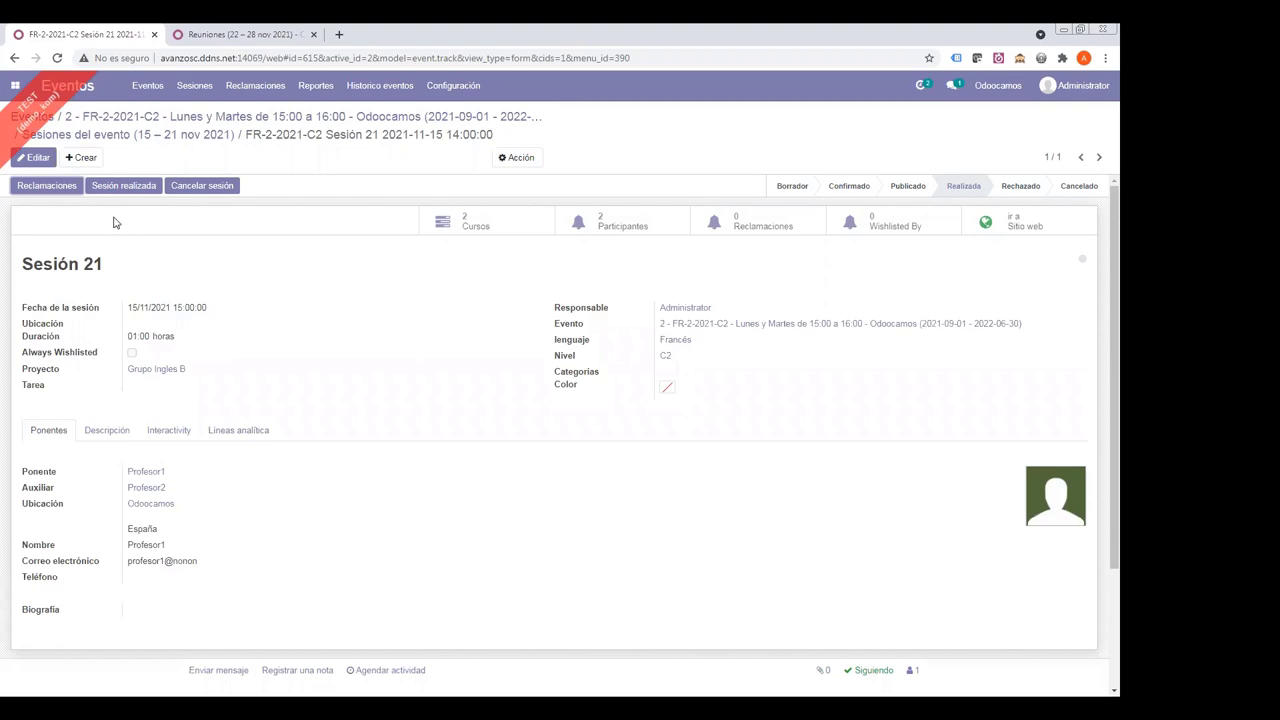
left_click(612, 221)
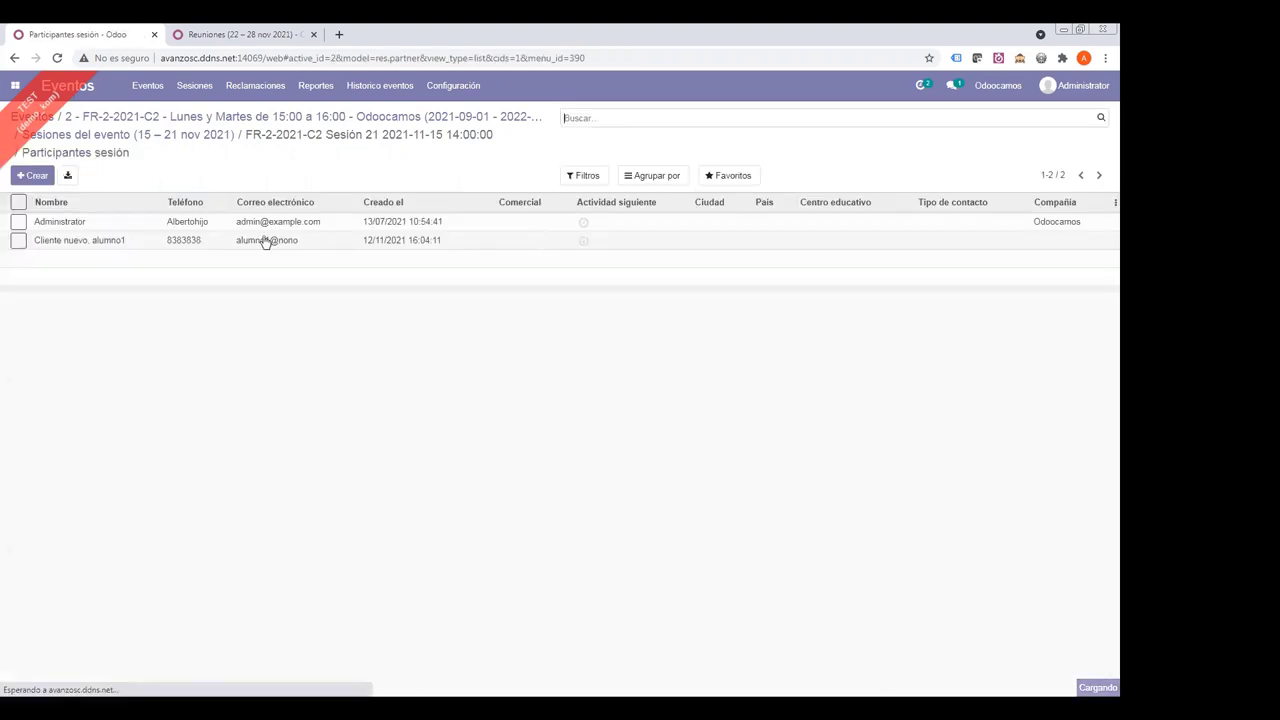
left_click(18, 240)
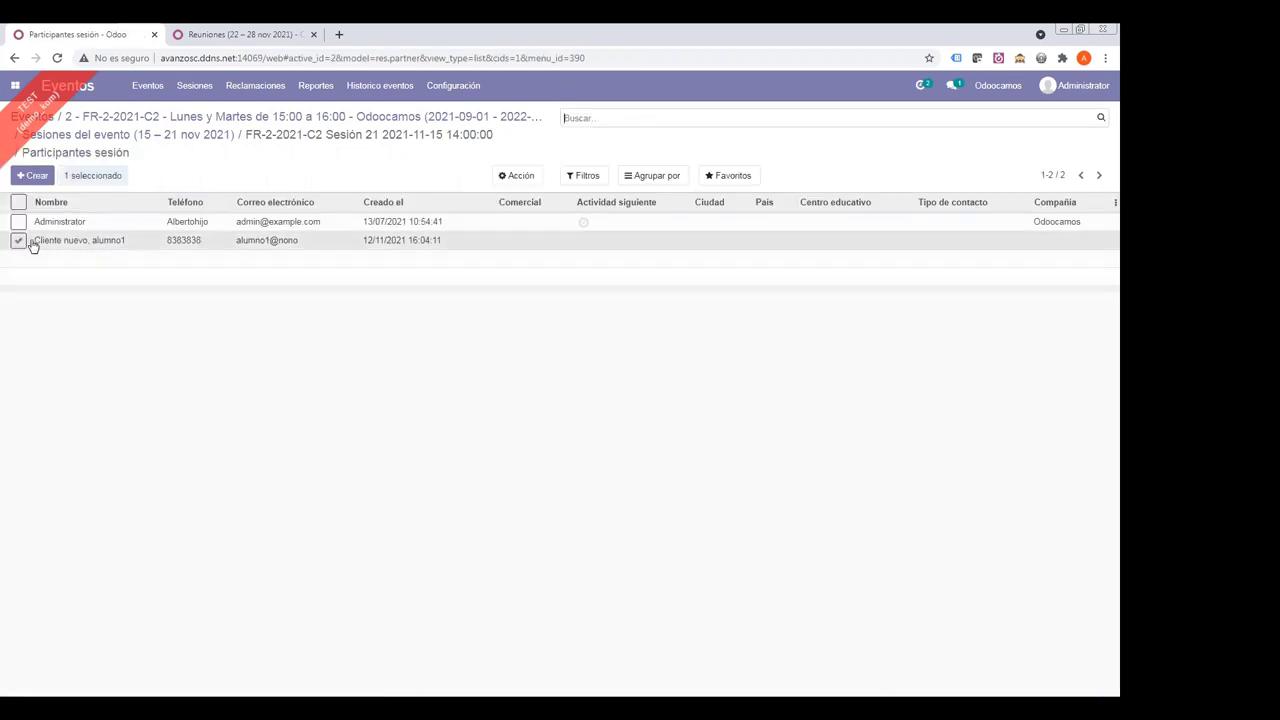
left_click(499, 175)
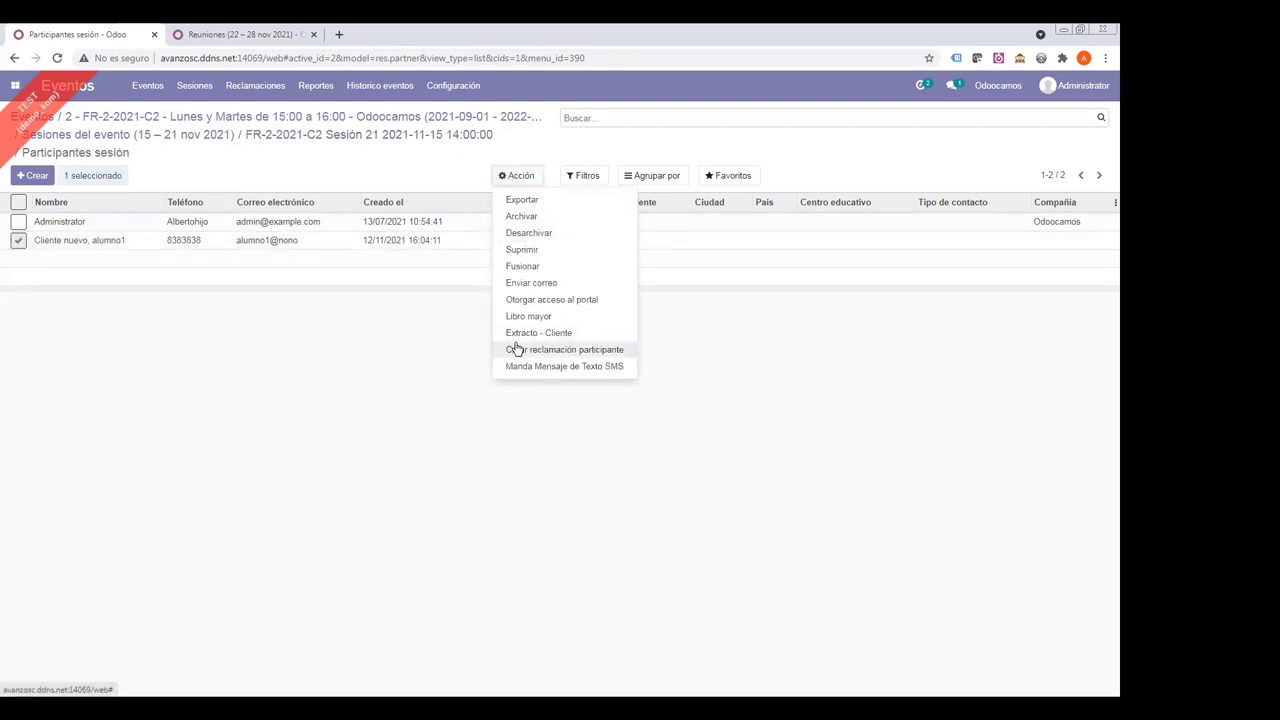
left_click(516, 349)
- Create a Falta de asistencia claim with added text 'asdfasd', then return to Sesión 21
left_click(383, 151)
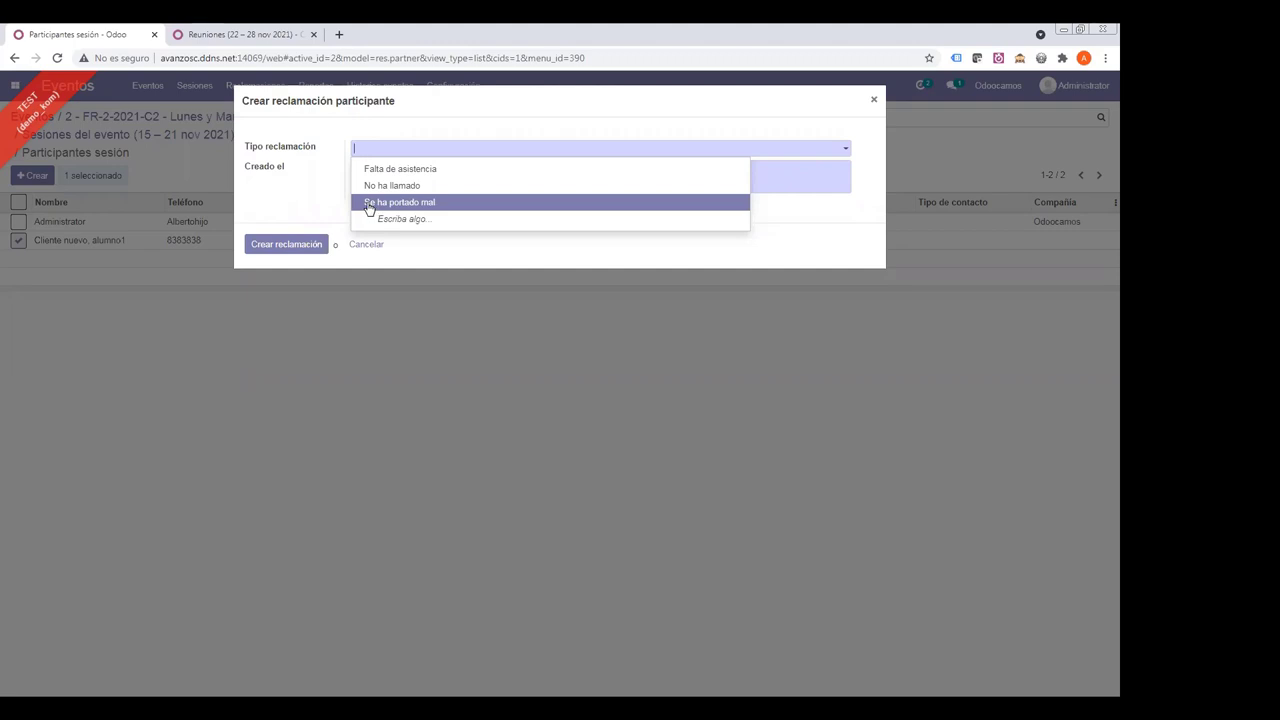
left_click(369, 169)
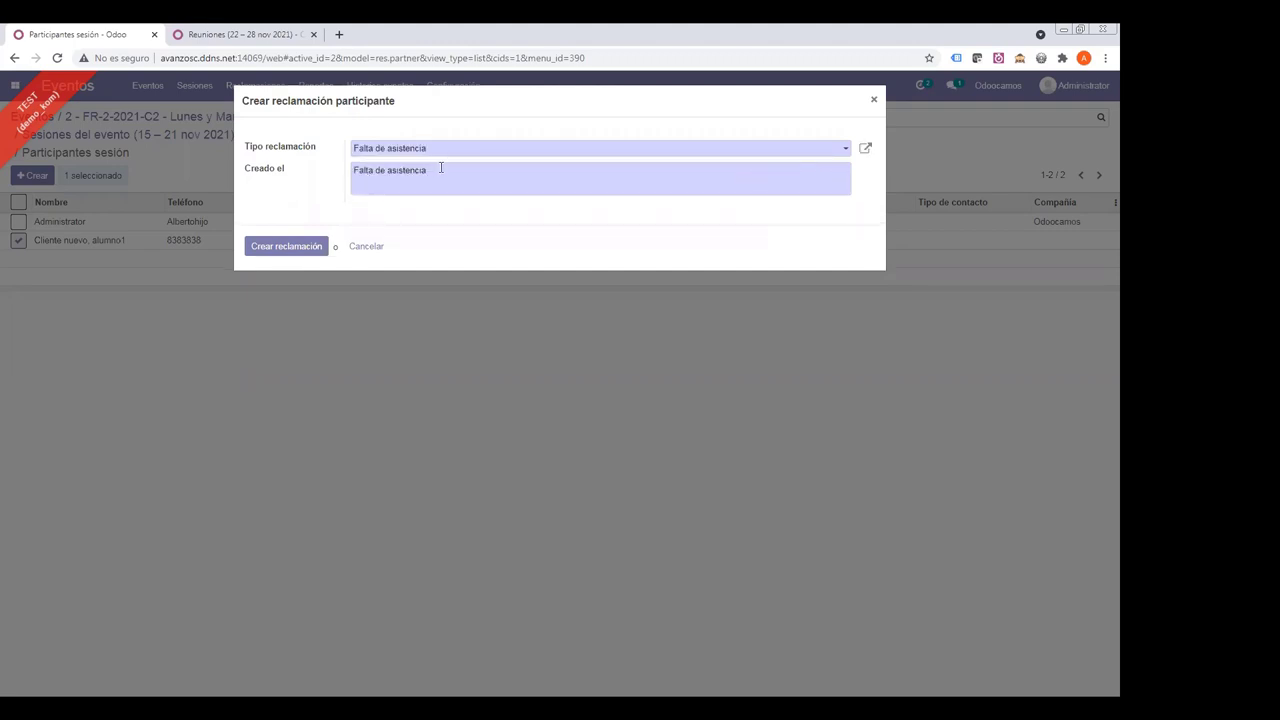
left_click_drag(363, 170, 545, 183)
left_click(480, 171)
type("asdfasd")
left_click(282, 246)
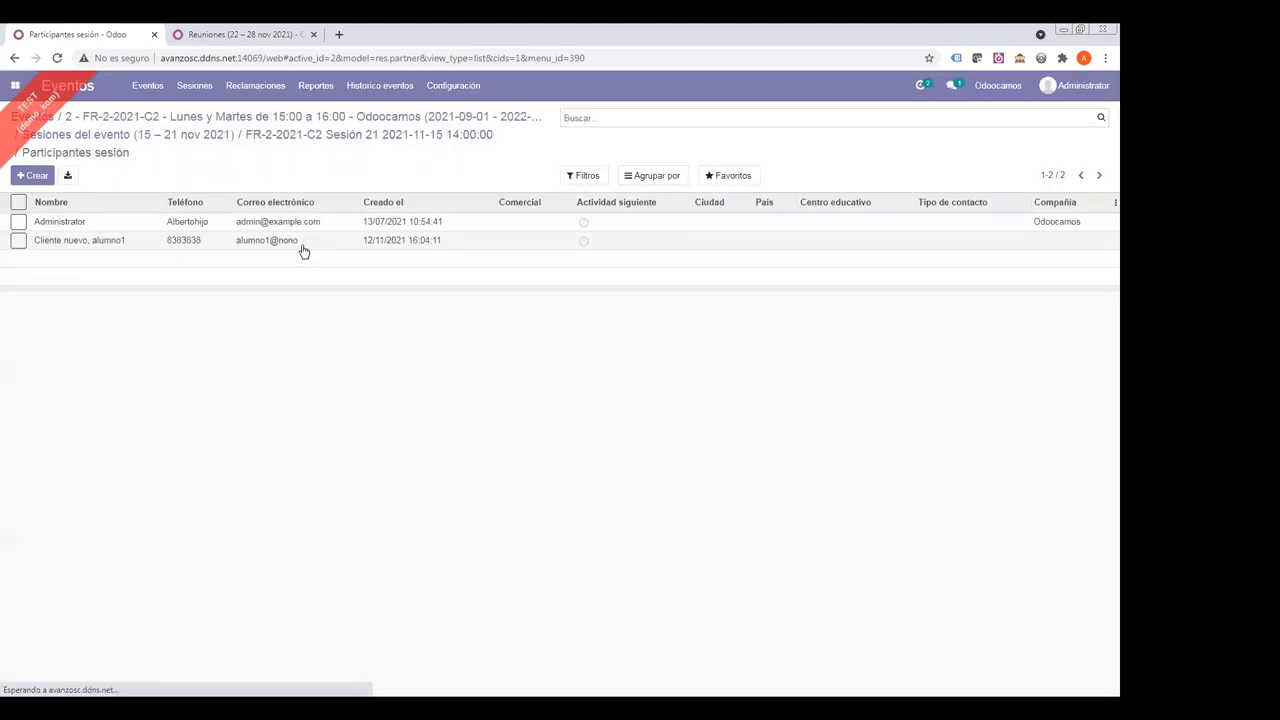
left_click(314, 138)
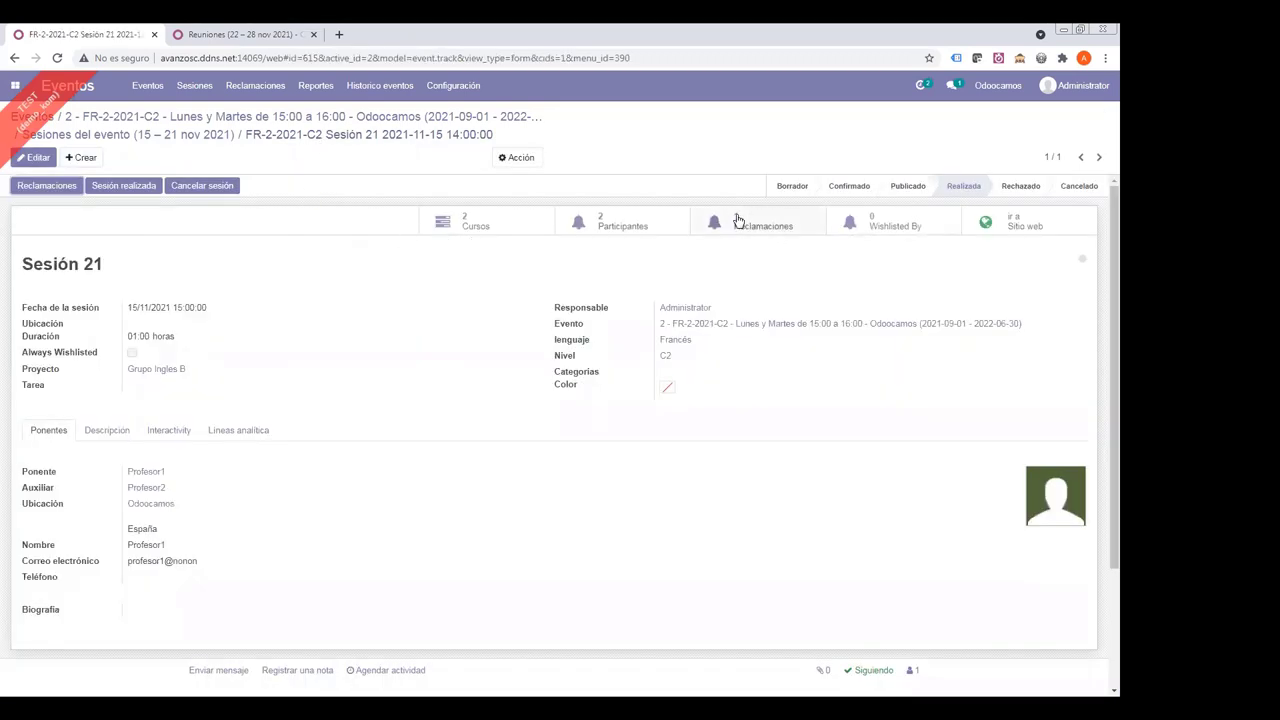
- Review Sesión 21's Falta de asistencia claim, then go back to the FR-2-2021-C2 event form
left_click(735, 218)
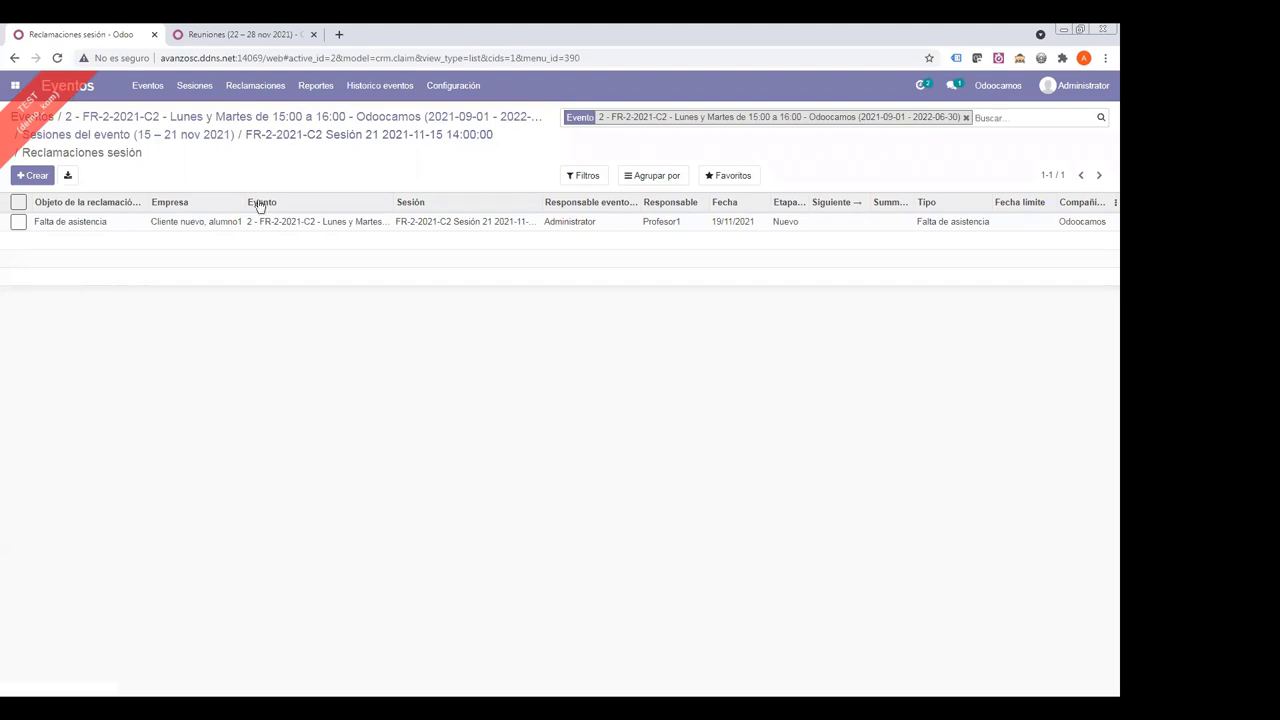
left_click(286, 224)
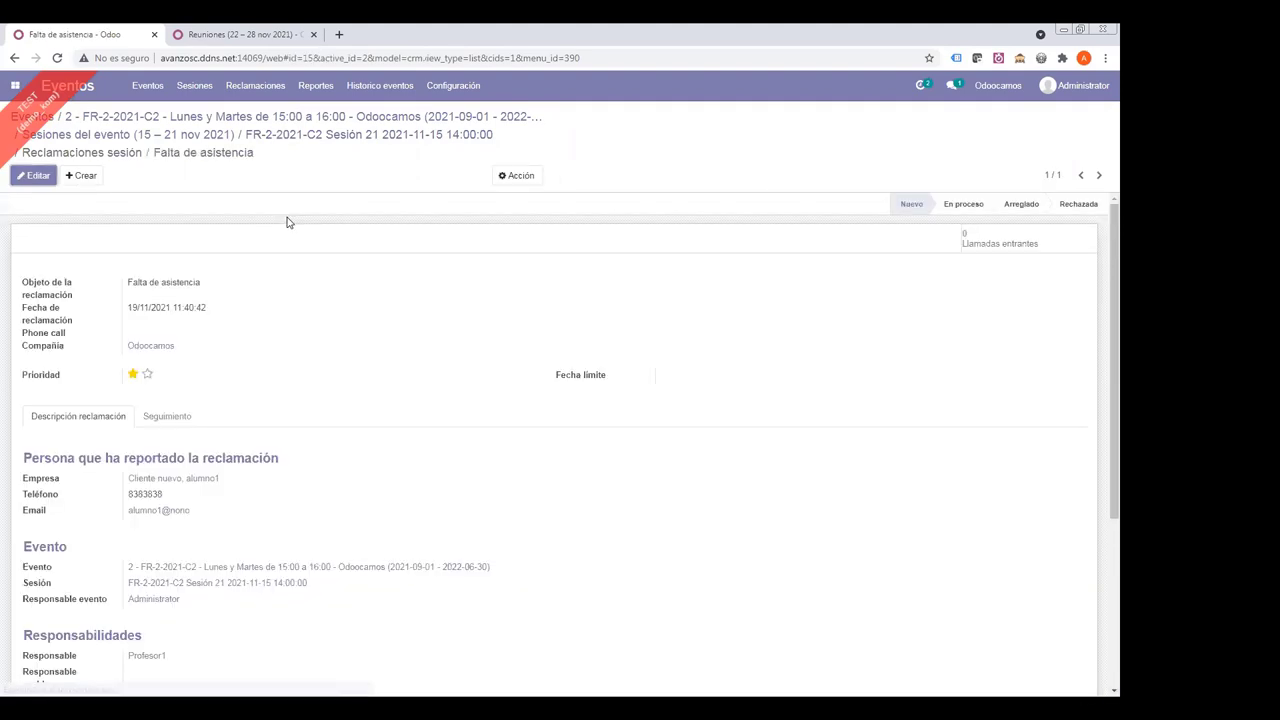
scroll(325, 267, "down", 3)
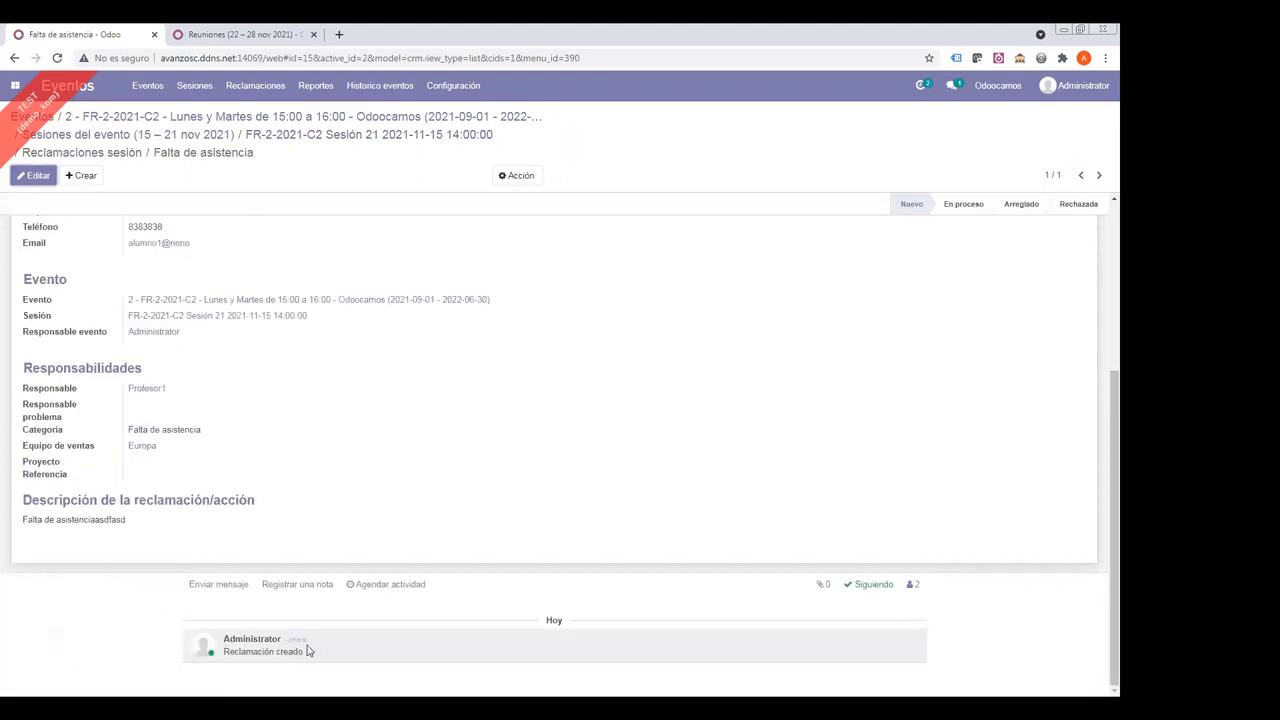
scroll(360, 350, "up", 3)
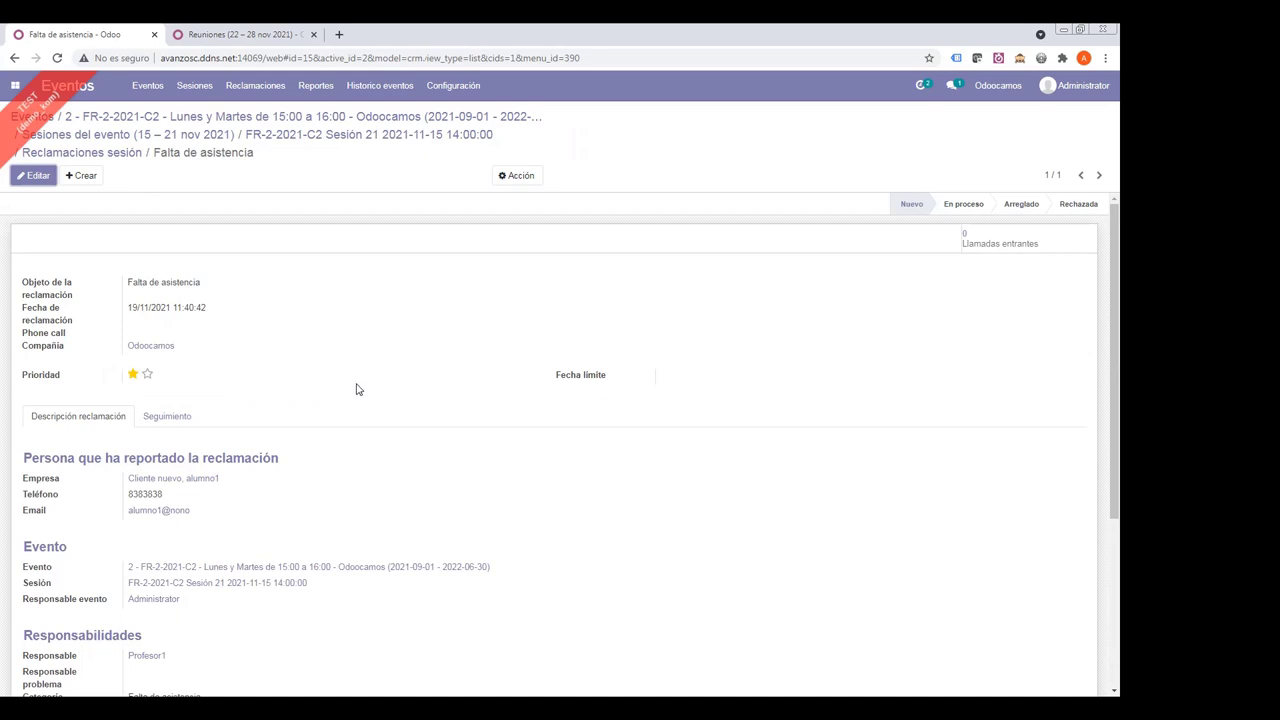
scroll(390, 370, "down", 3)
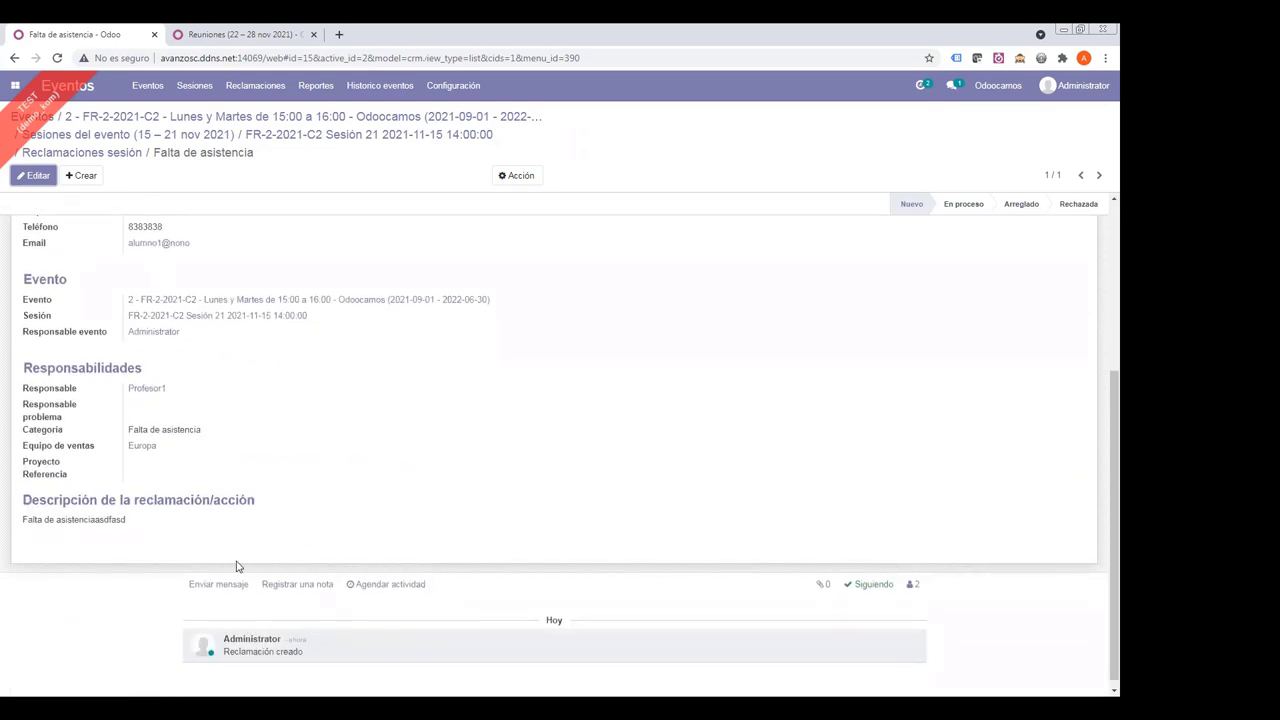
scroll(341, 533, "up", 3)
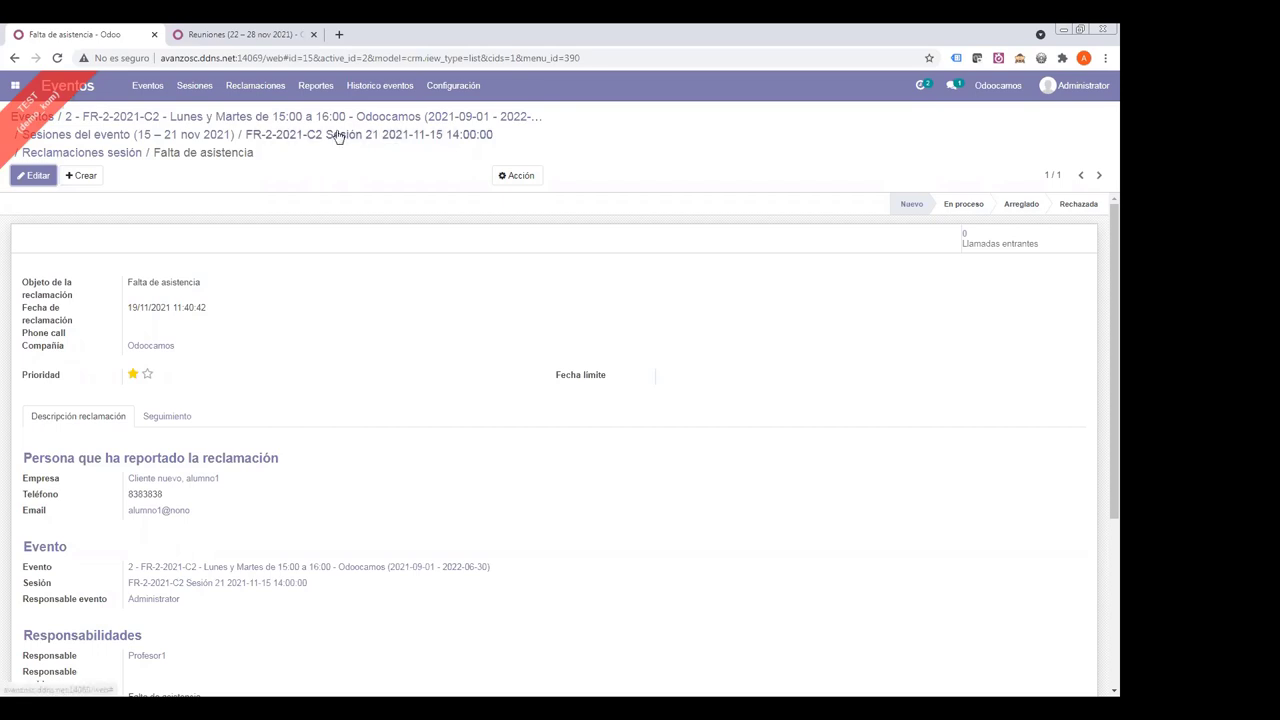
left_click(333, 137)
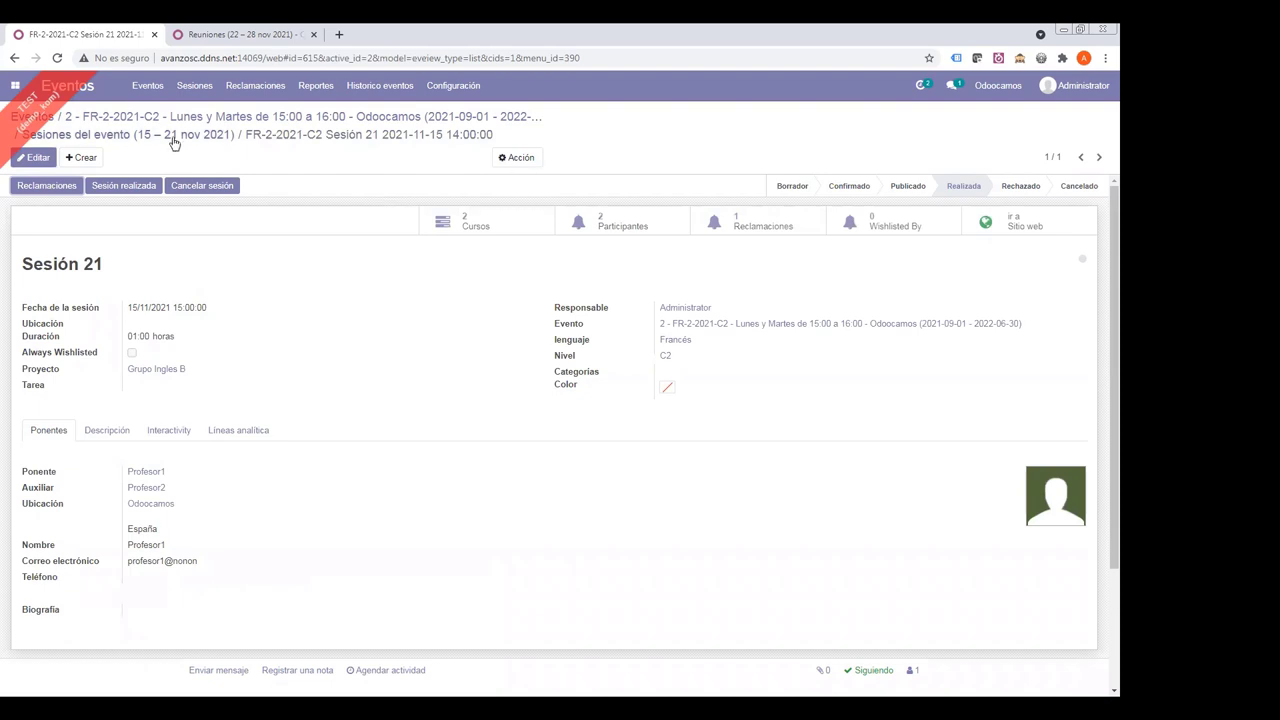
left_click(316, 120)
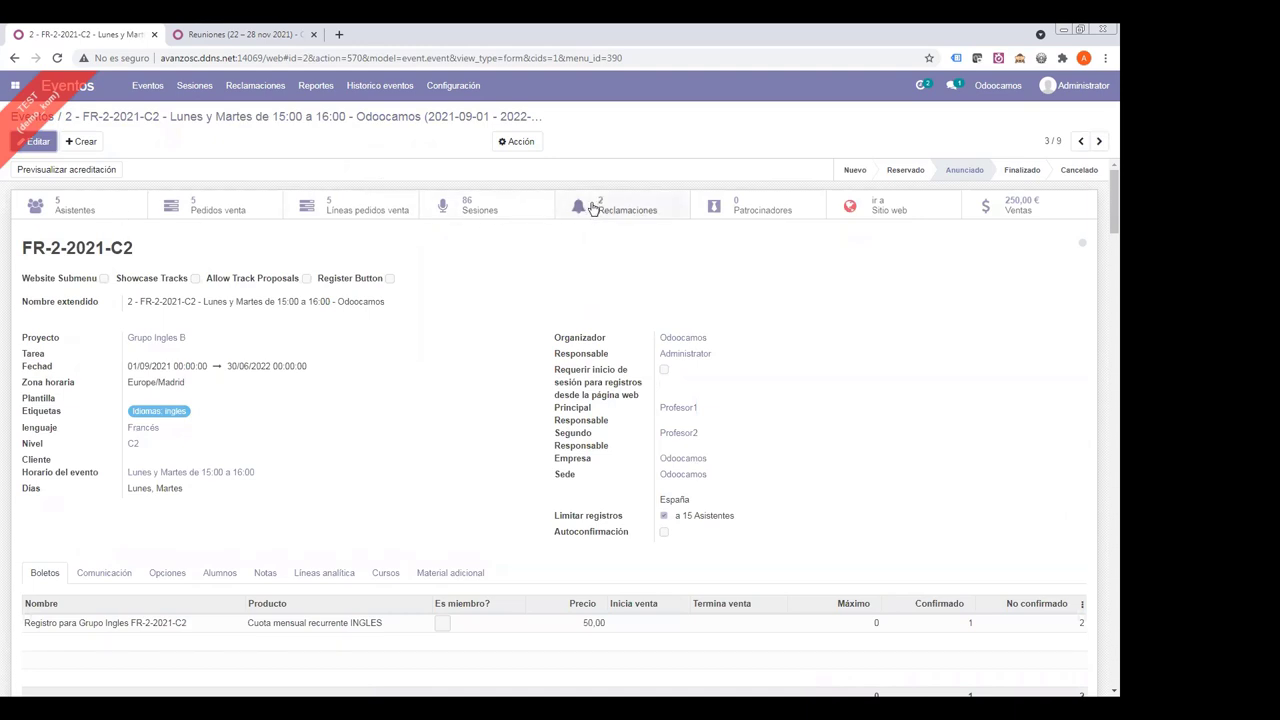
- Check the event's claims, then open the full claims list without the Administrator filter
left_click(594, 208)
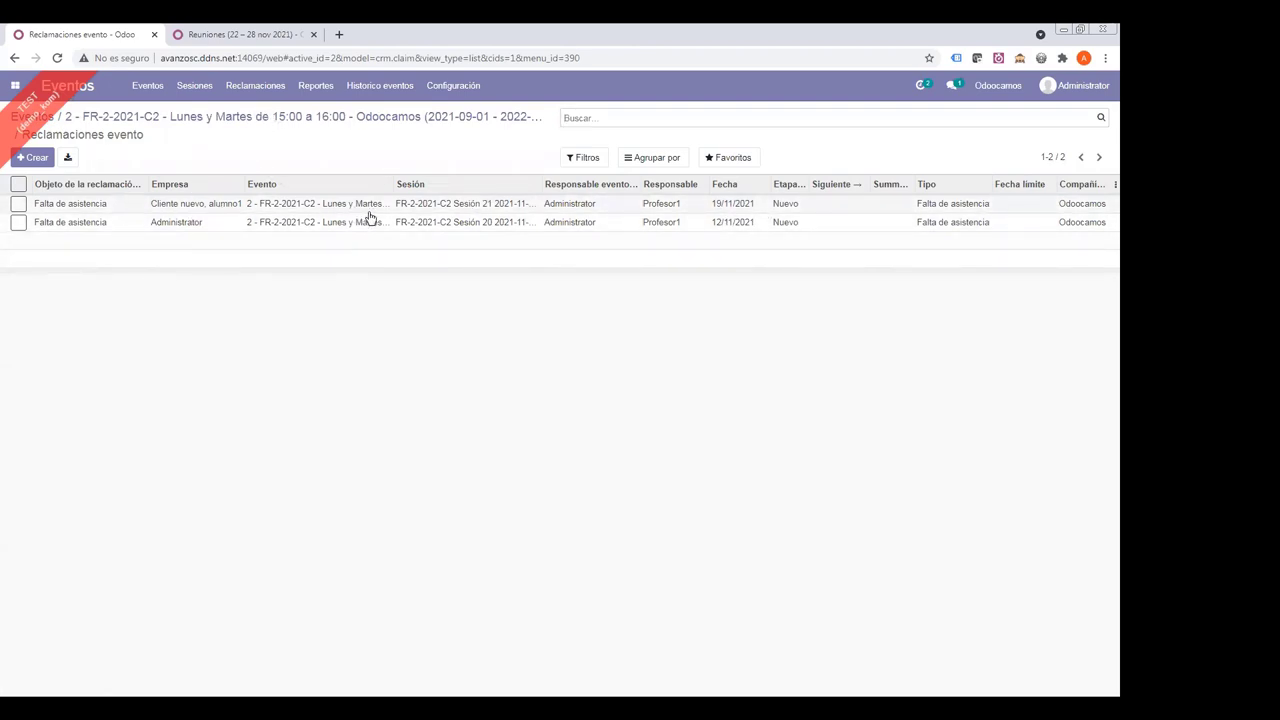
left_click(220, 120)
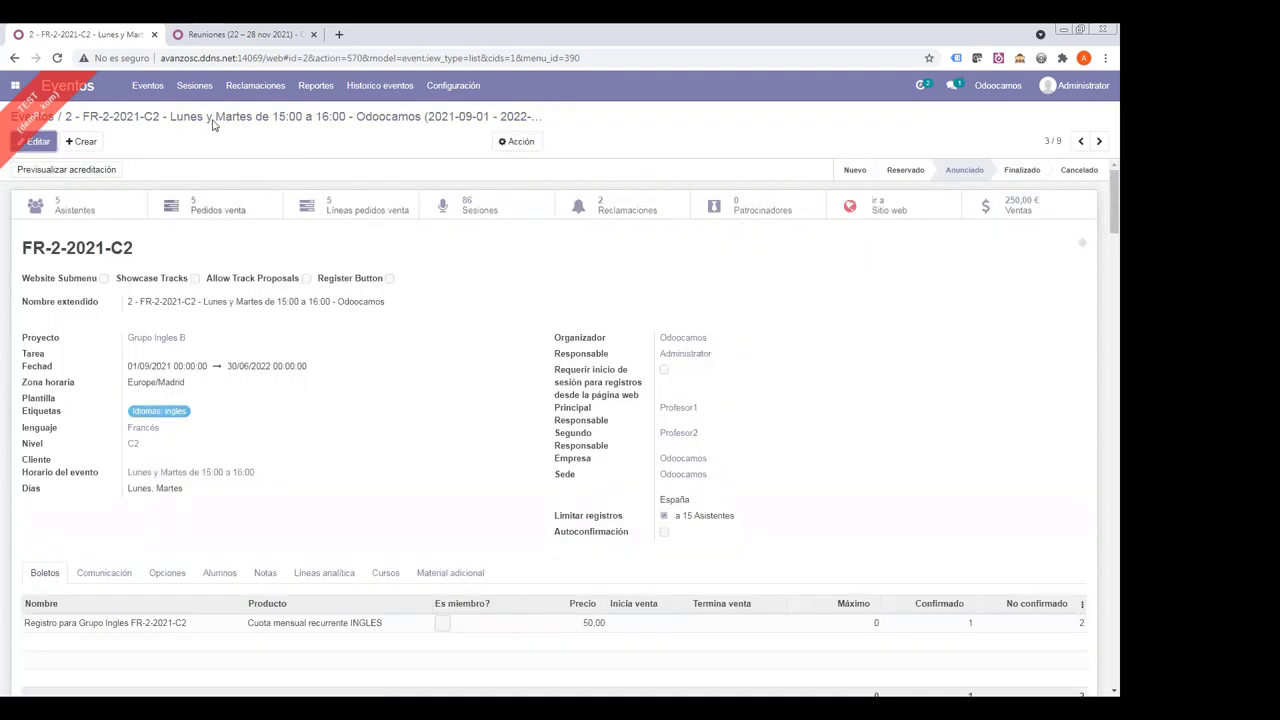
left_click(255, 87)
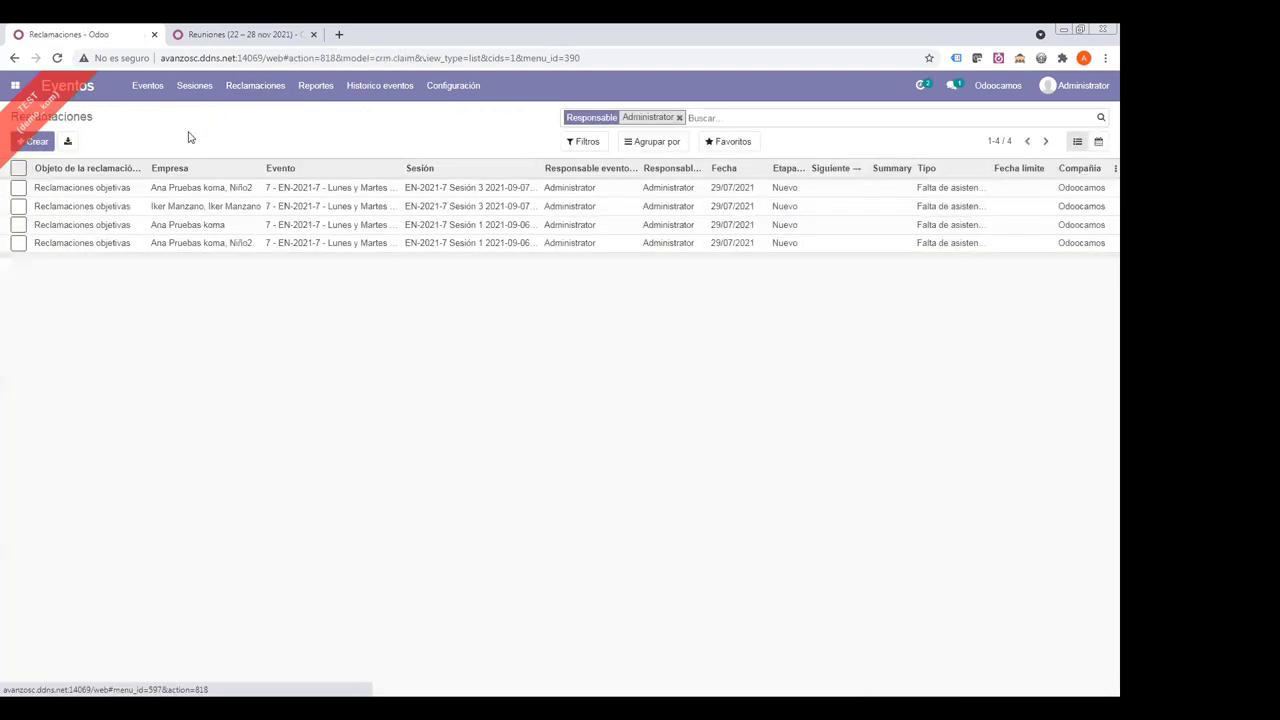
left_click(680, 118)
- Group all claims by Empresa, expand each group, then ungroup and go to the events list
left_click(637, 146)
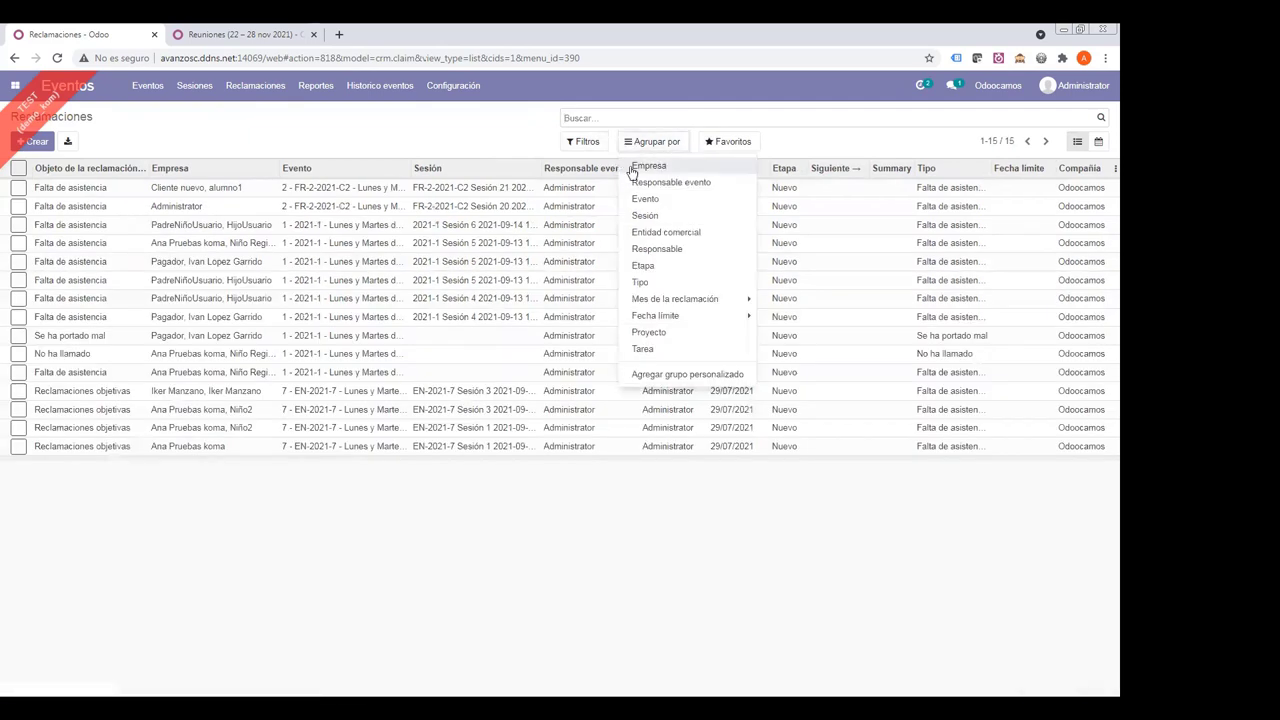
left_click(637, 166)
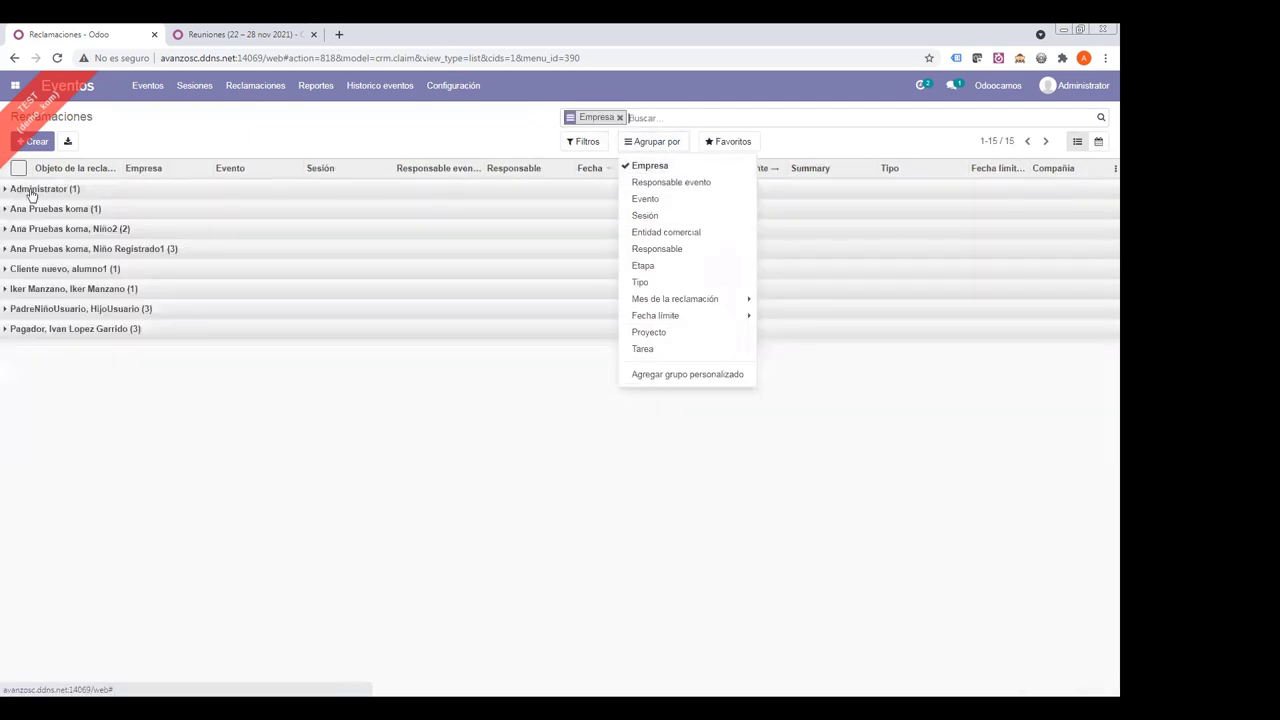
left_click(40, 209)
left_click(49, 249)
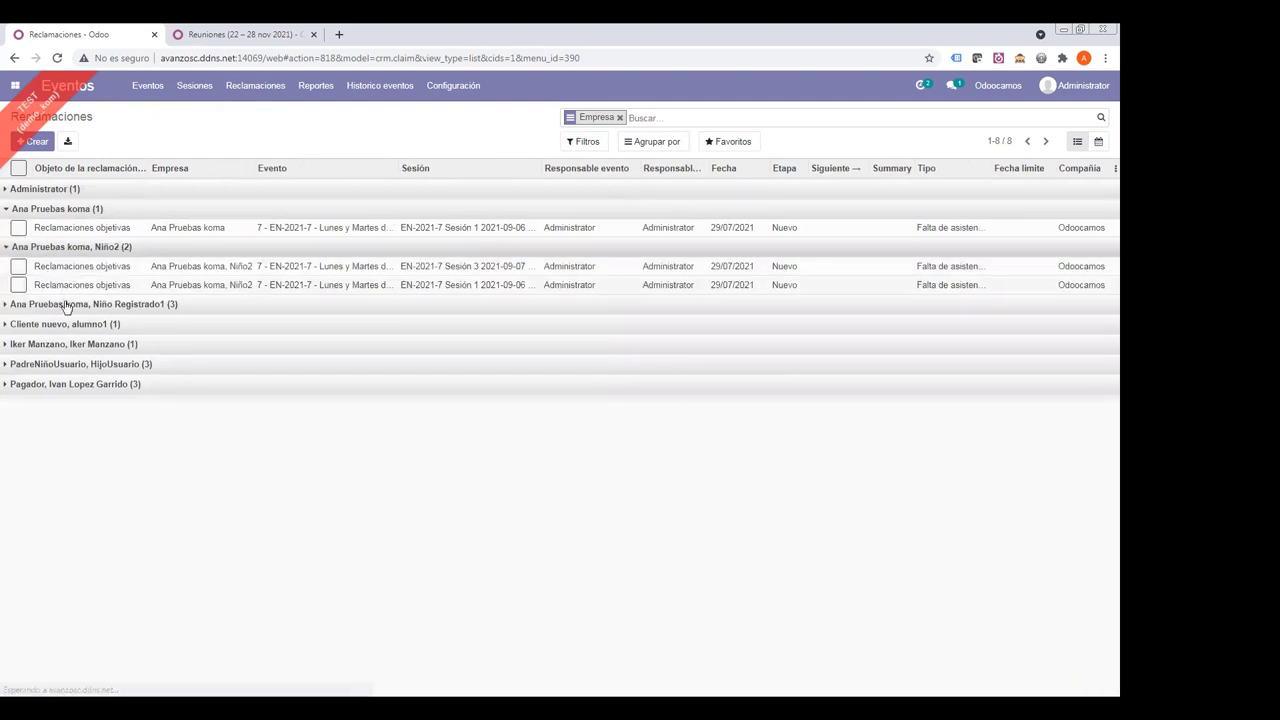
left_click(55, 304)
left_click(65, 380)
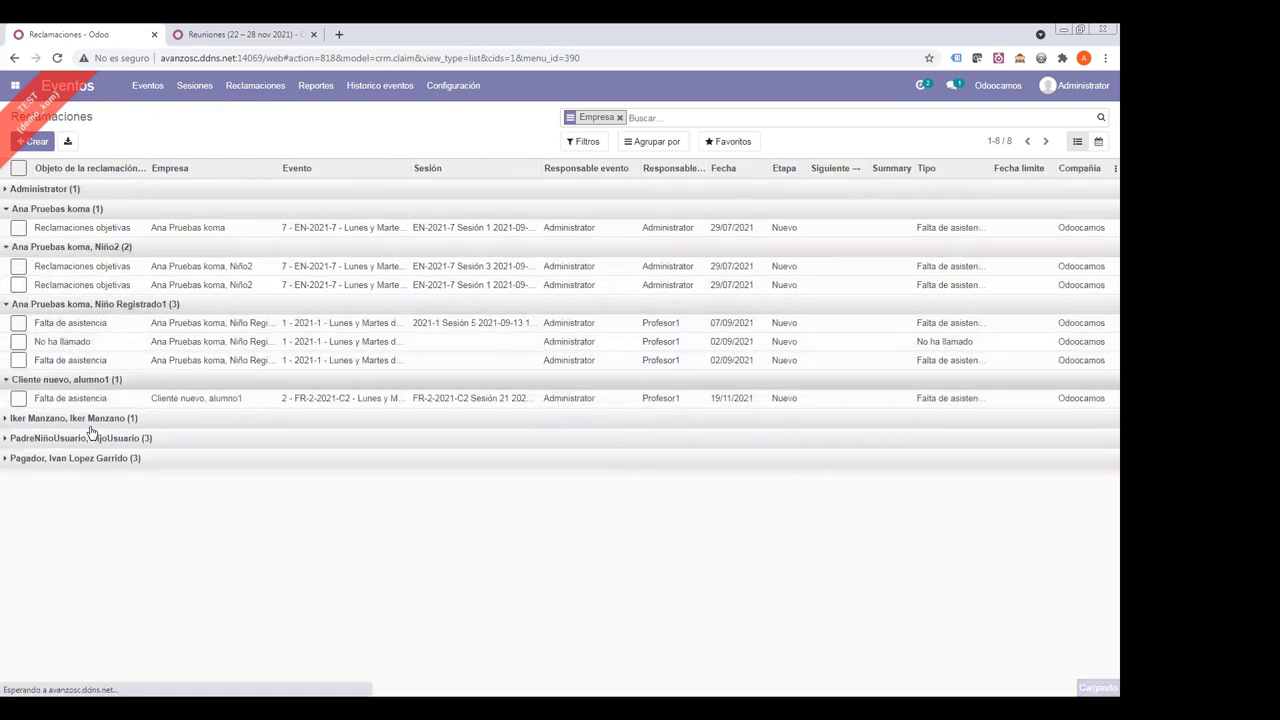
left_click(95, 418)
left_click(103, 458)
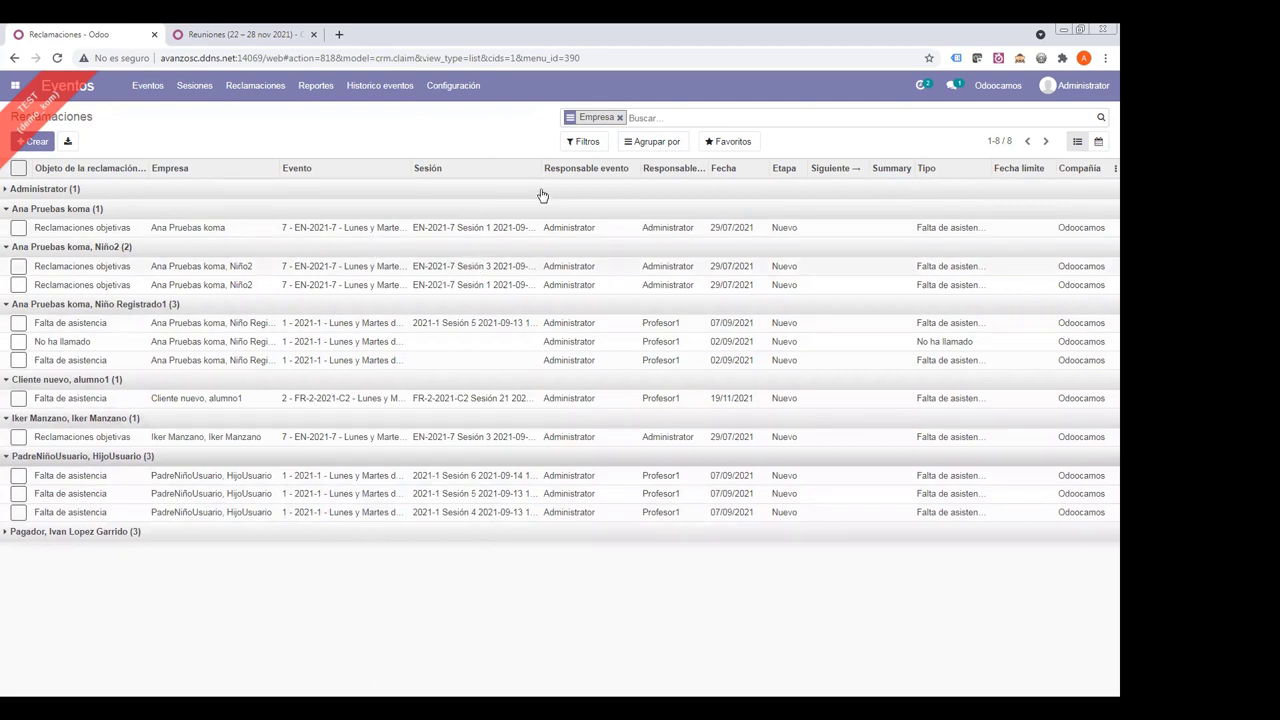
left_click(620, 118)
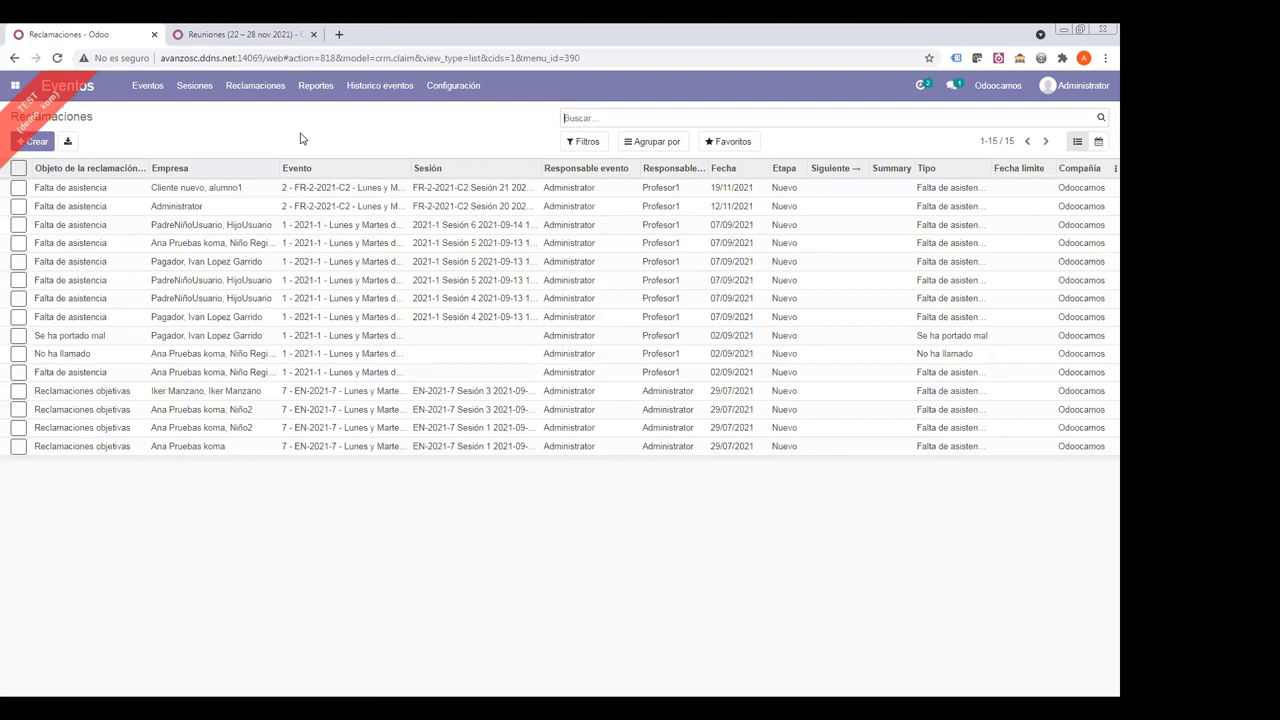
left_click(146, 90)
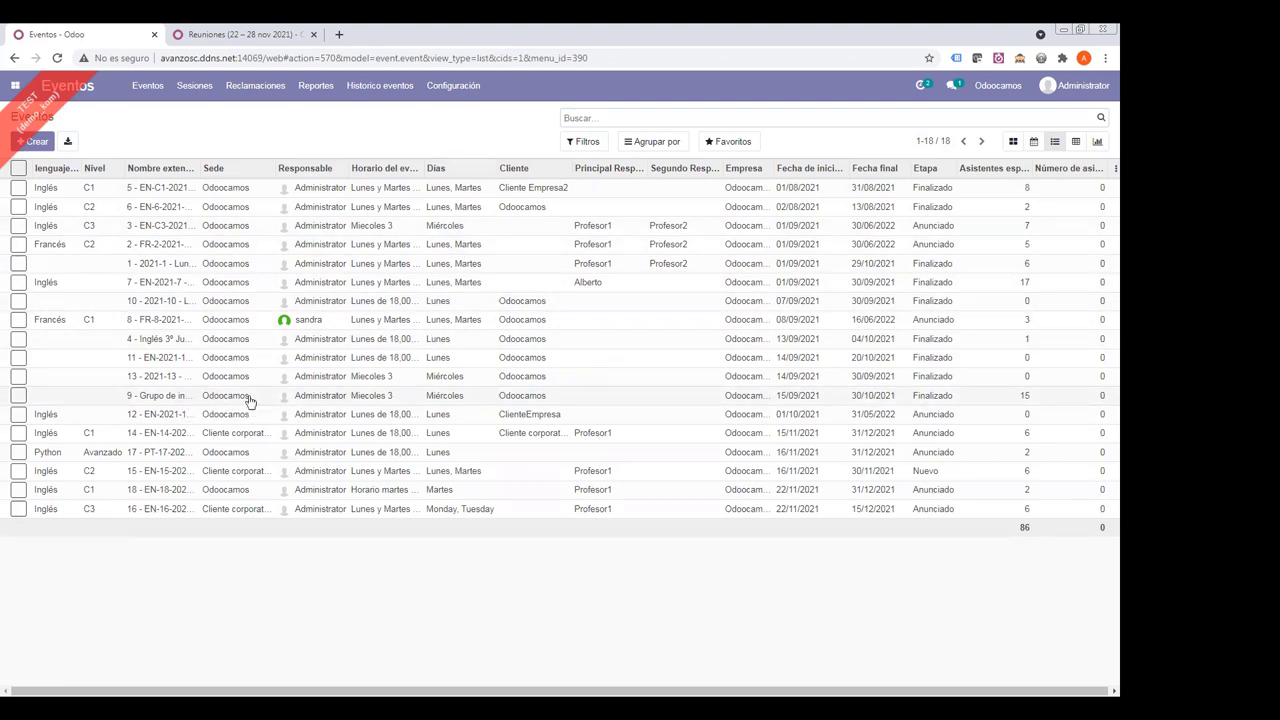
- Create a new event dated from 20 December 2021 to 6 January 2022
left_click(36, 141)
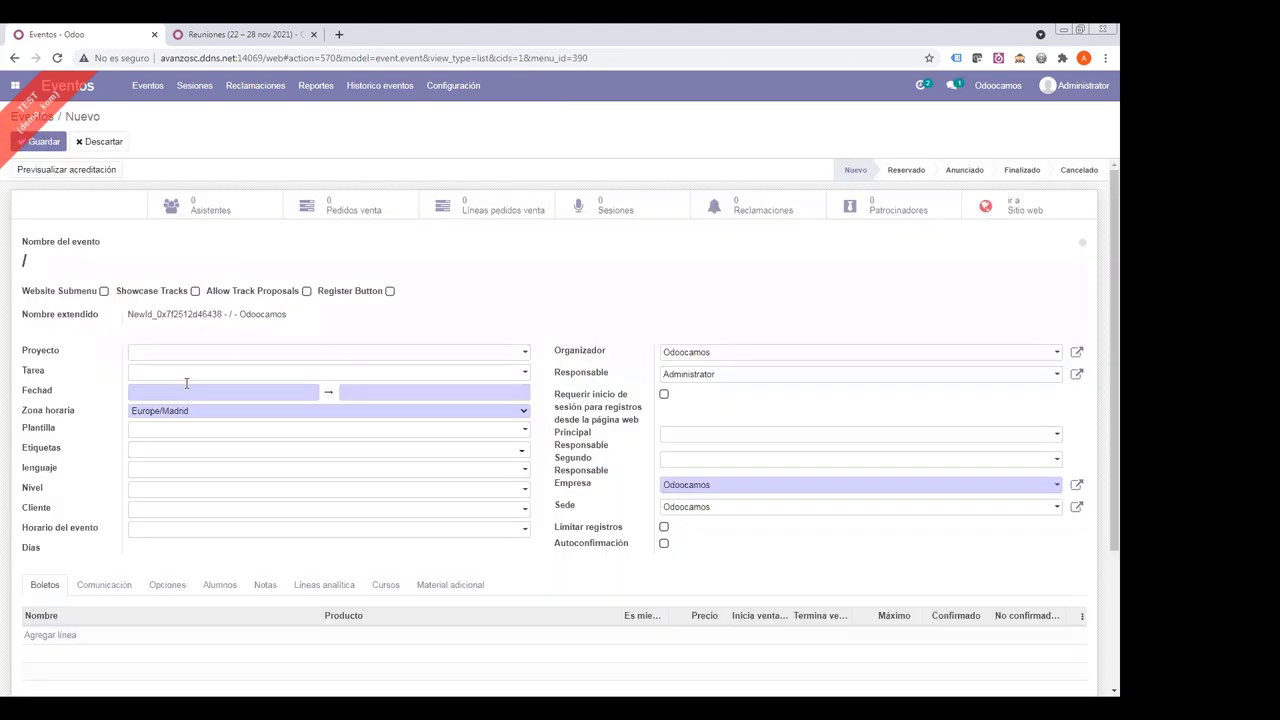
left_click(194, 394)
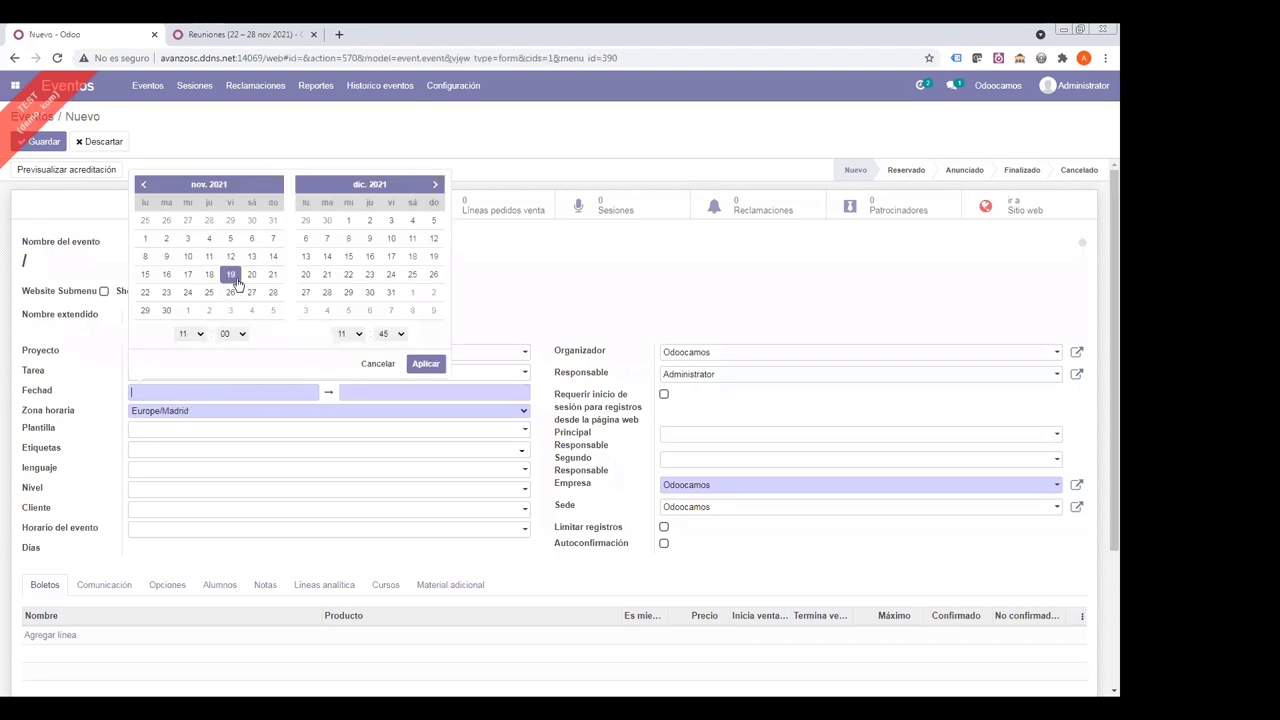
left_click(234, 279)
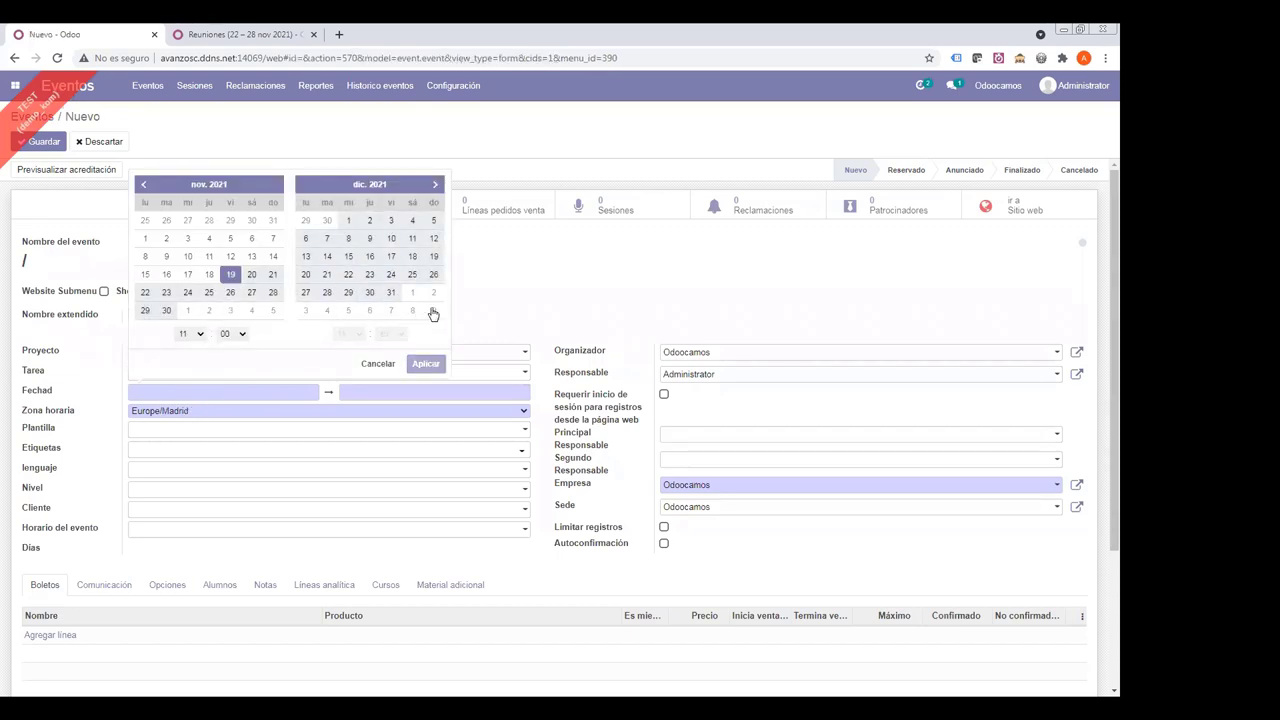
left_click(305, 276)
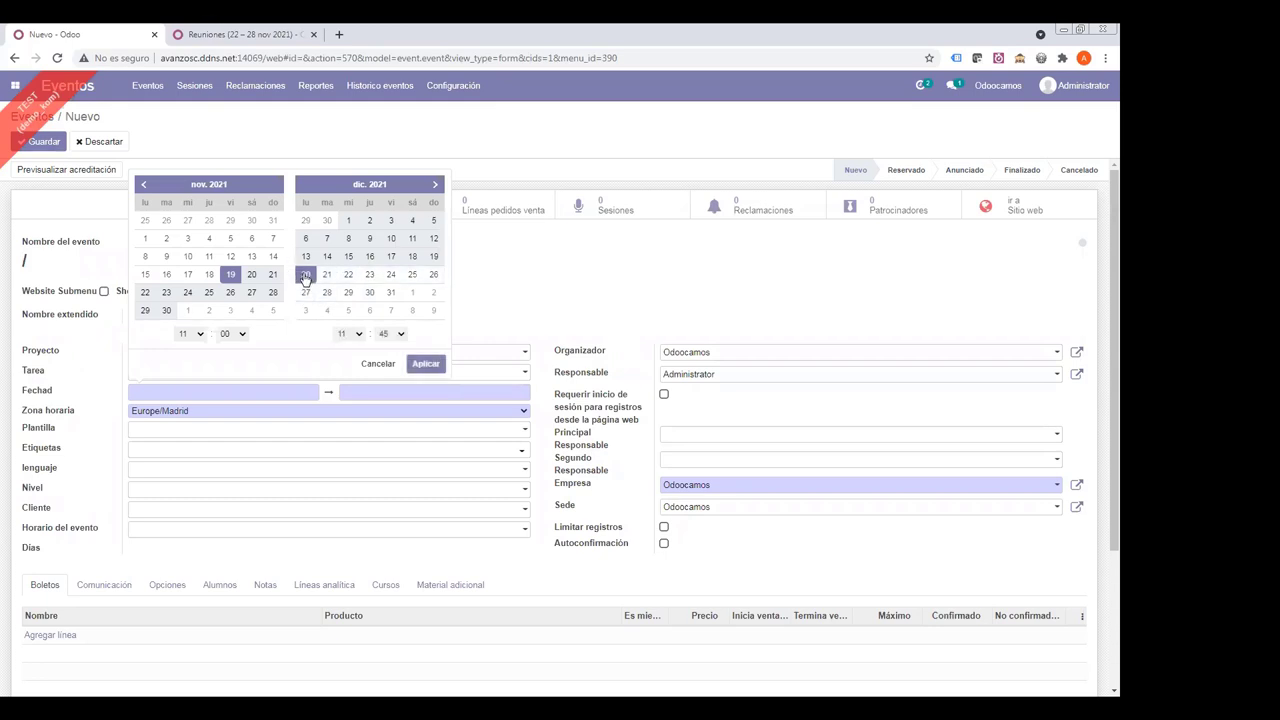
left_click(305, 276)
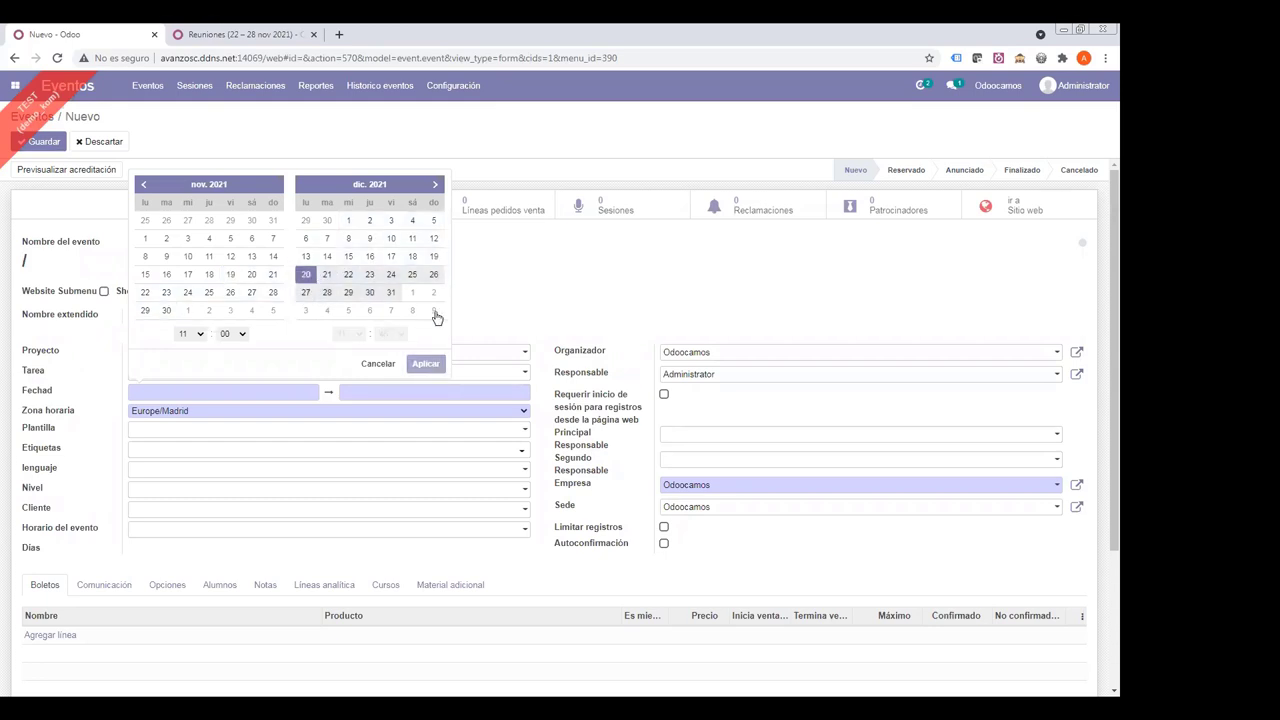
left_click(436, 187)
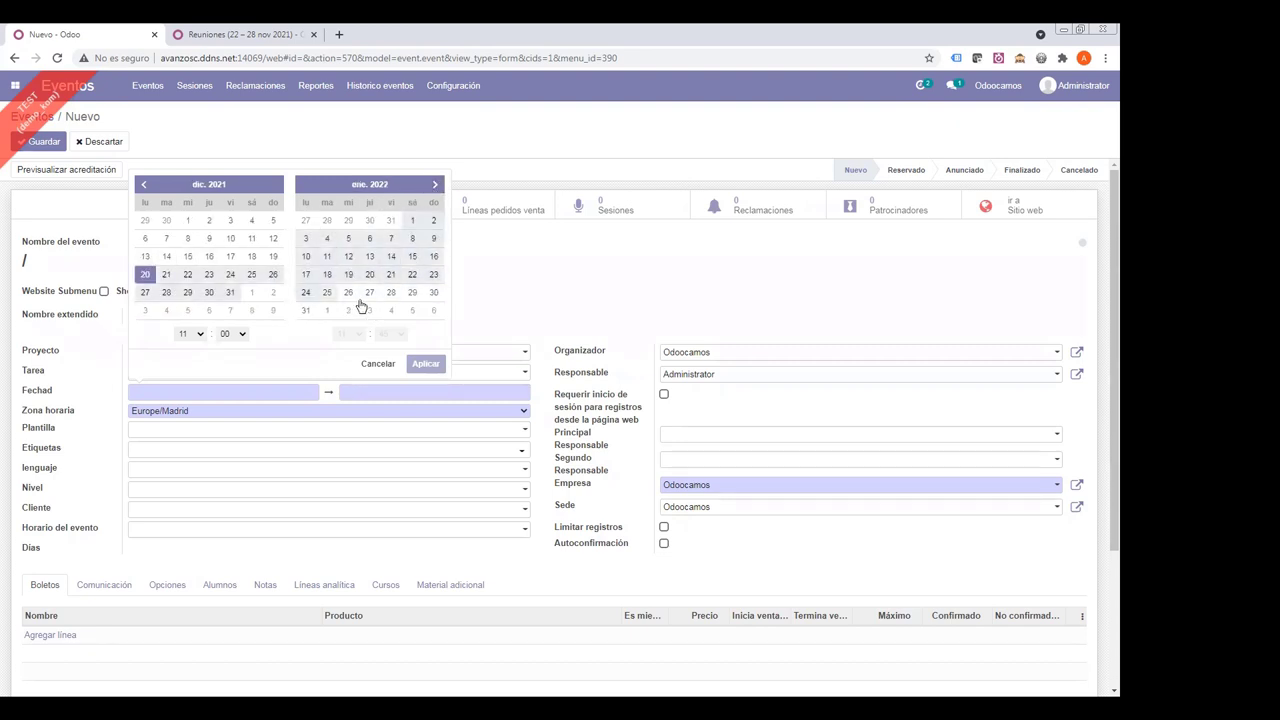
left_click(369, 241)
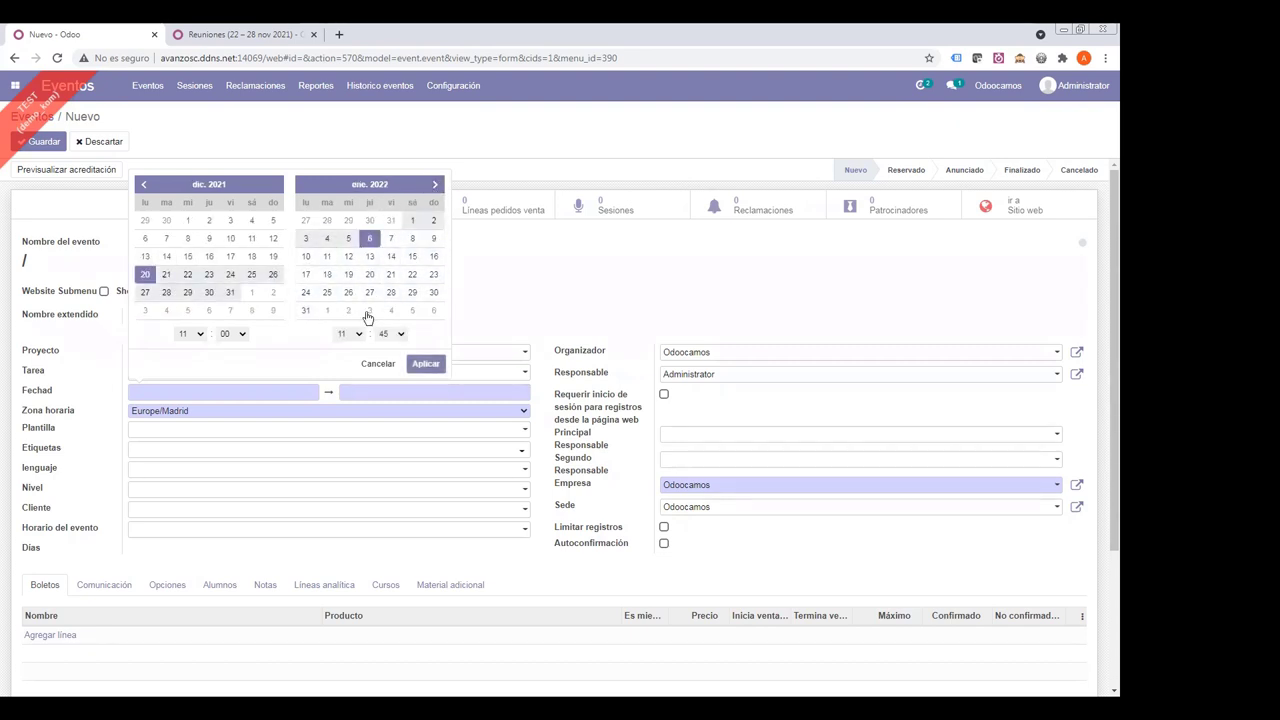
left_click(425, 363)
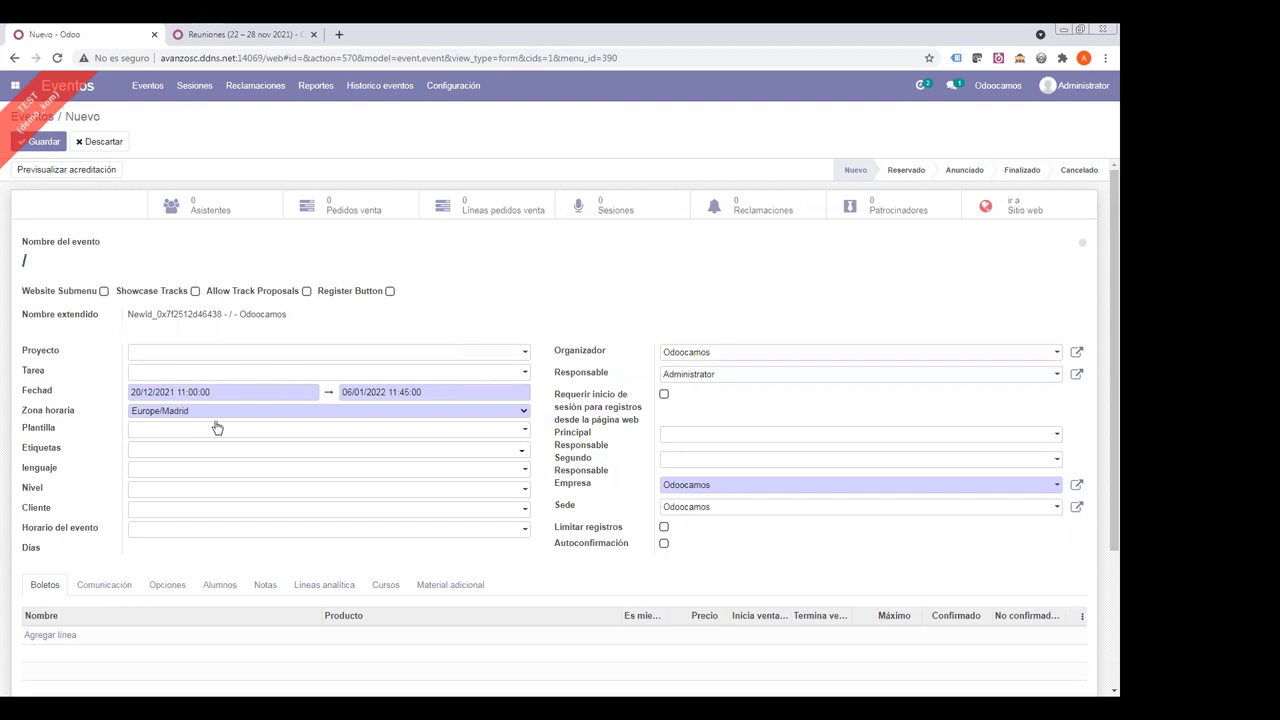
- Set the new event's schedule to Lunes y Martes de 15:00 a 16:00
scroll(165, 370, "down", 2)
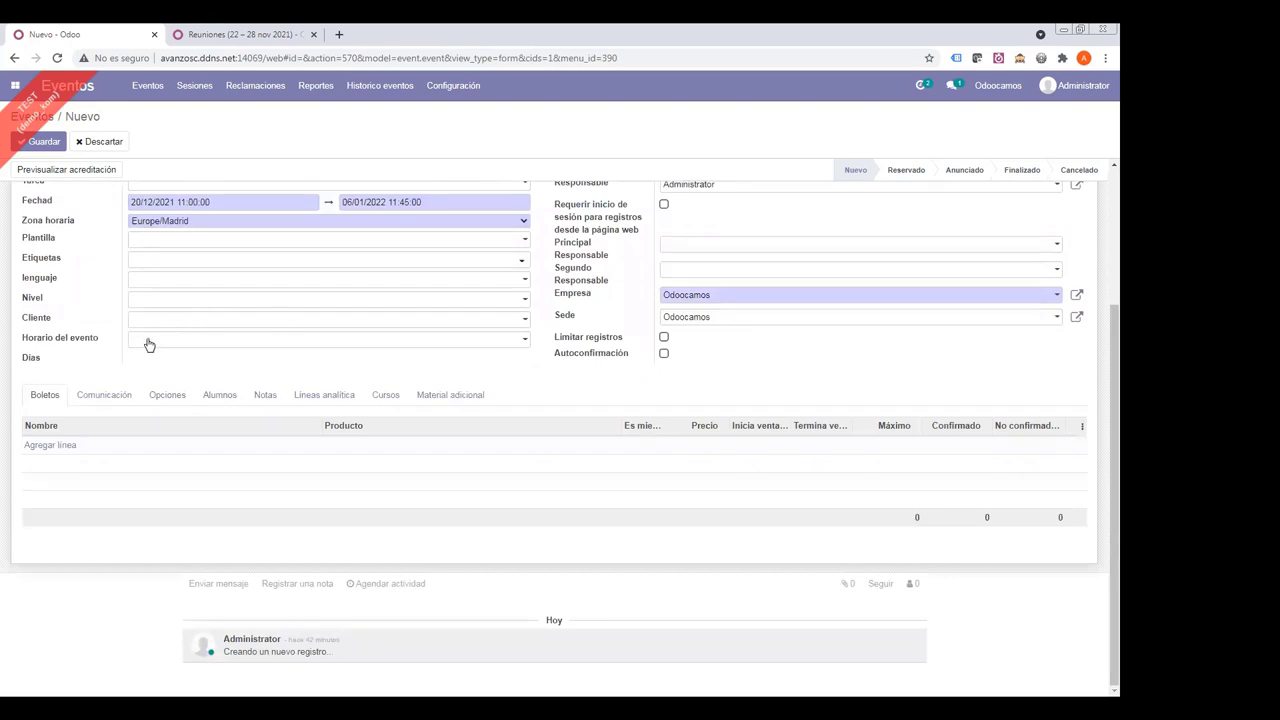
left_click(147, 341)
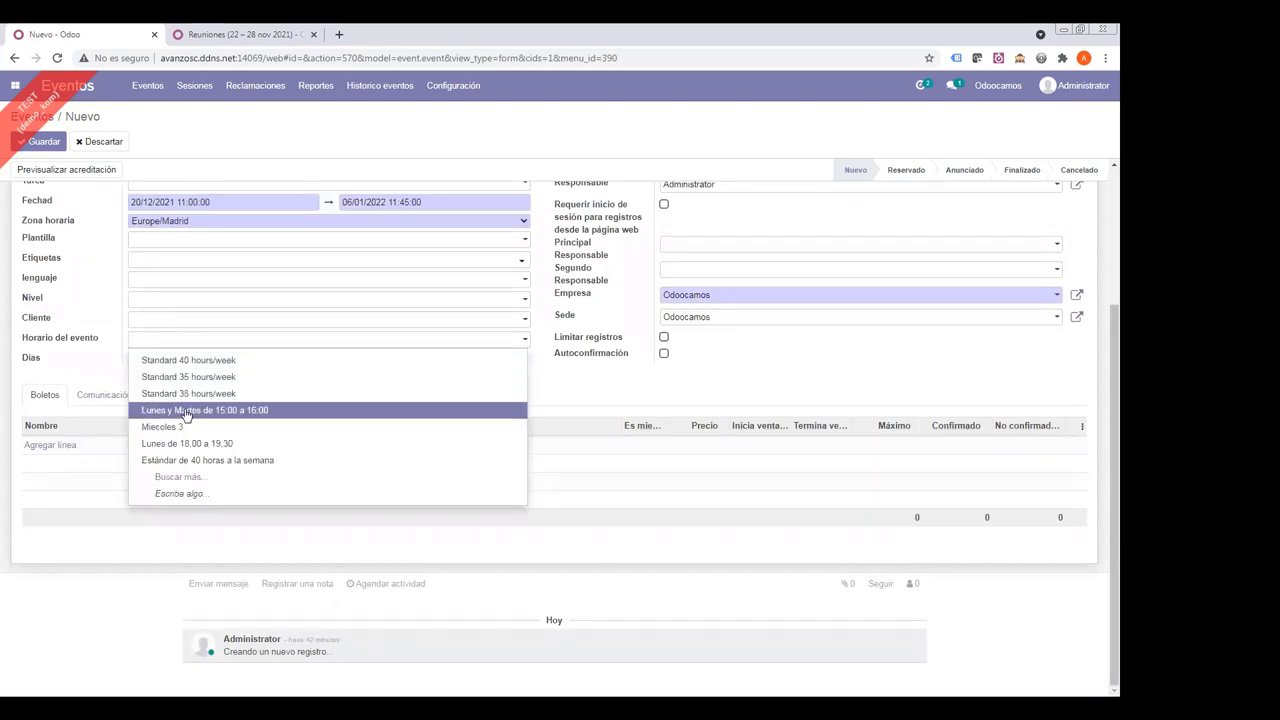
left_click(186, 411)
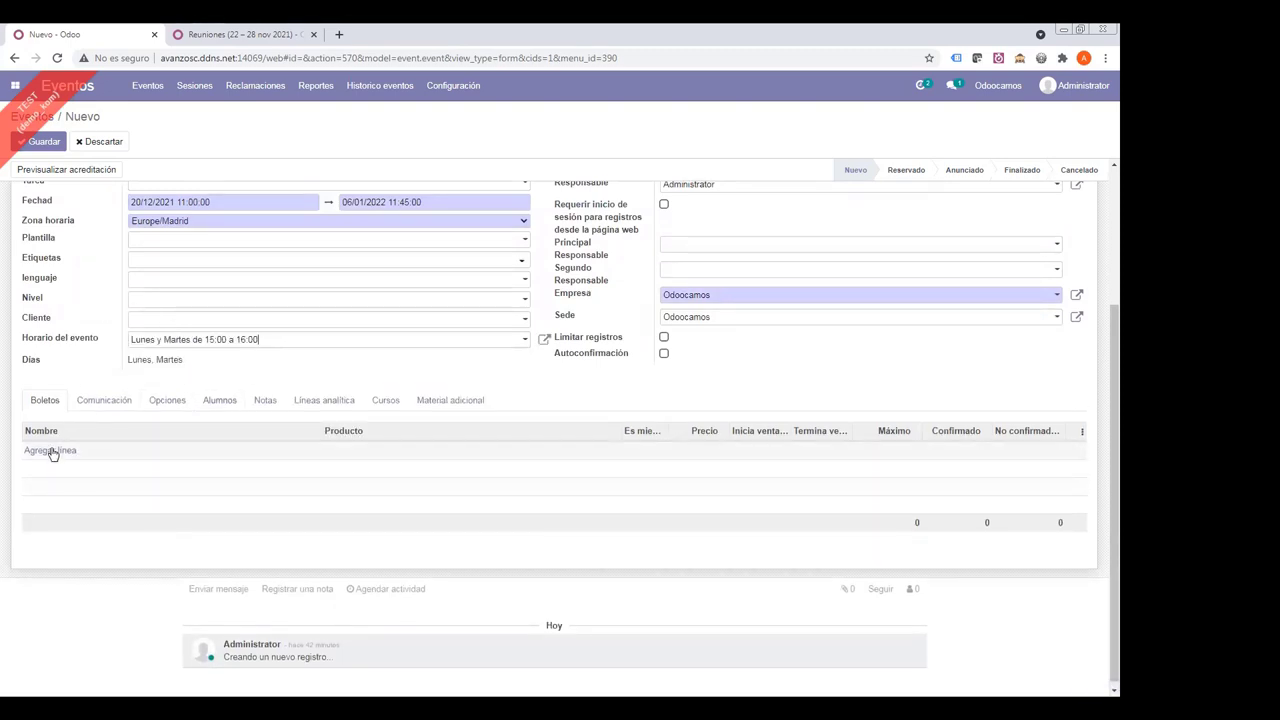
- Add a 30,00 'Curso de idiomas por horas' ticket and save the event as 19-2021
left_click(50, 450)
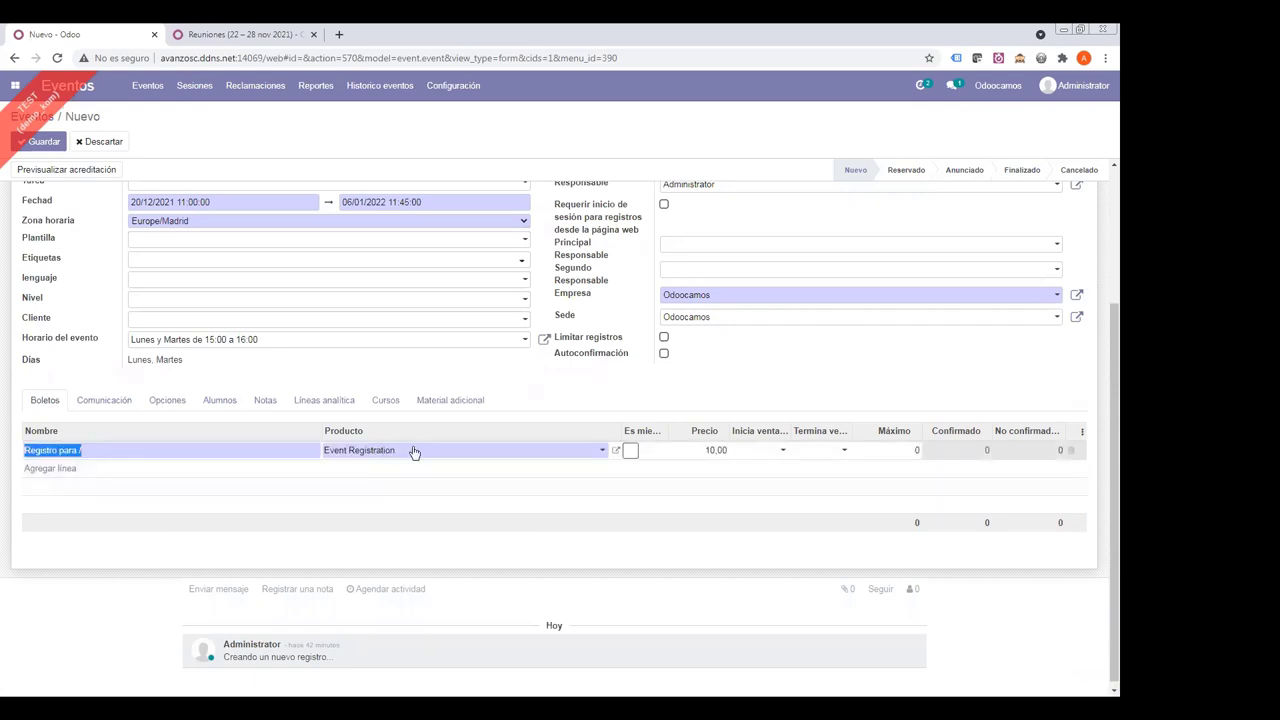
key("Tab")
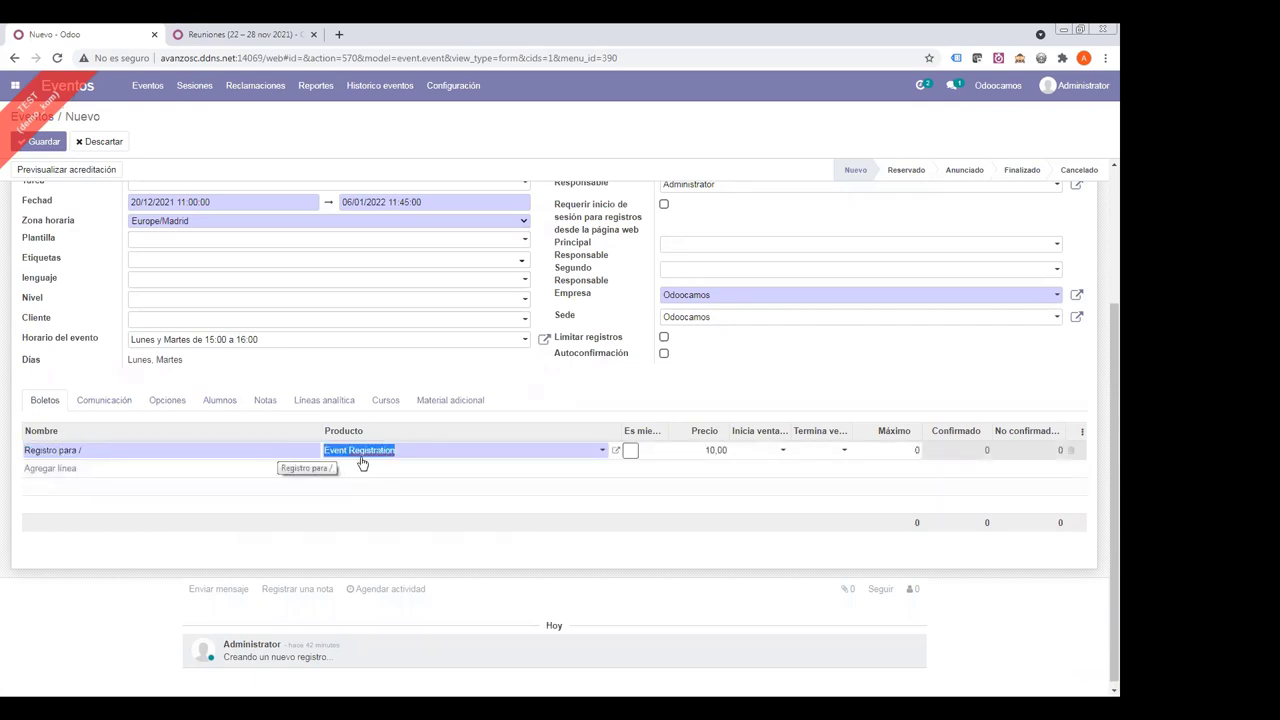
type("hora")
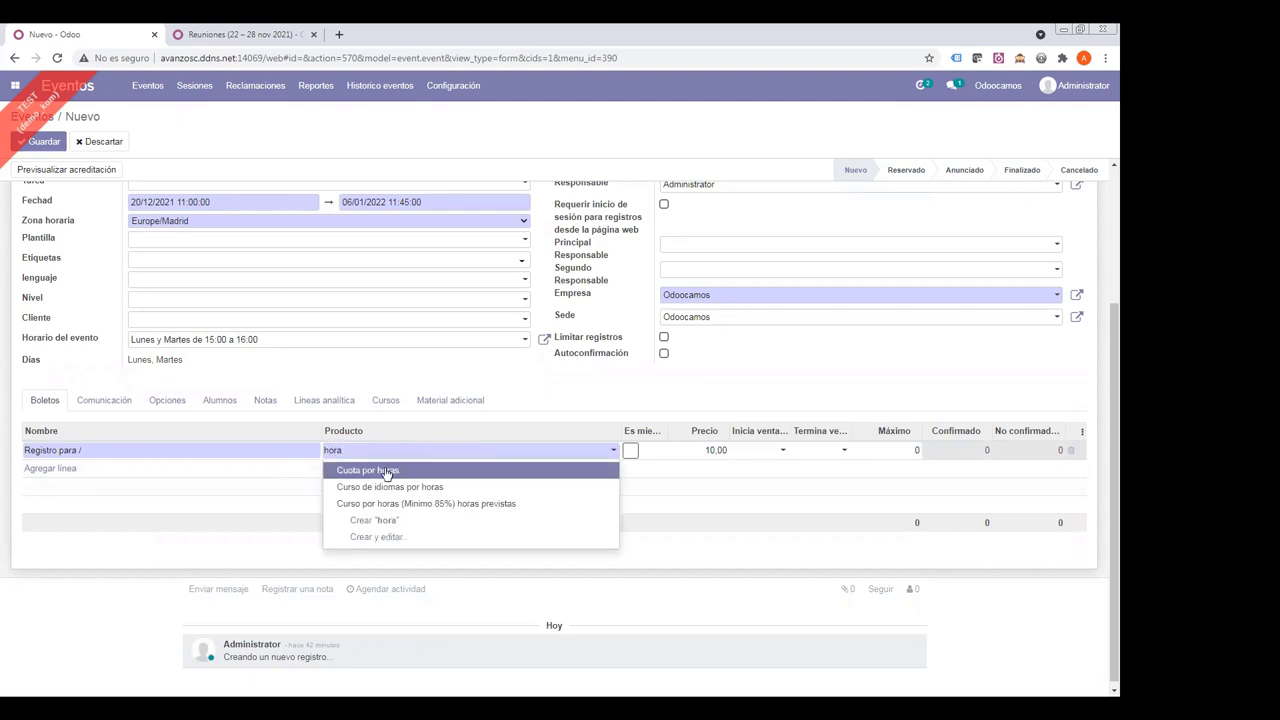
left_click(390, 487)
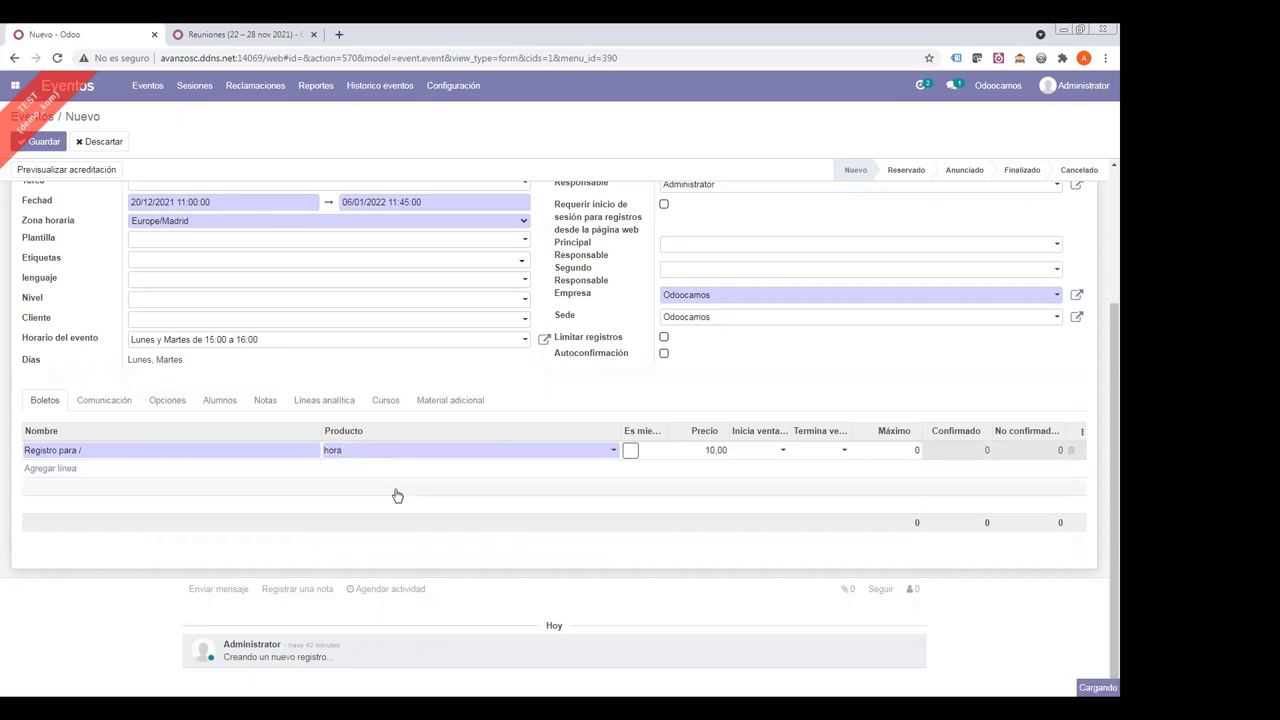
left_click(413, 452)
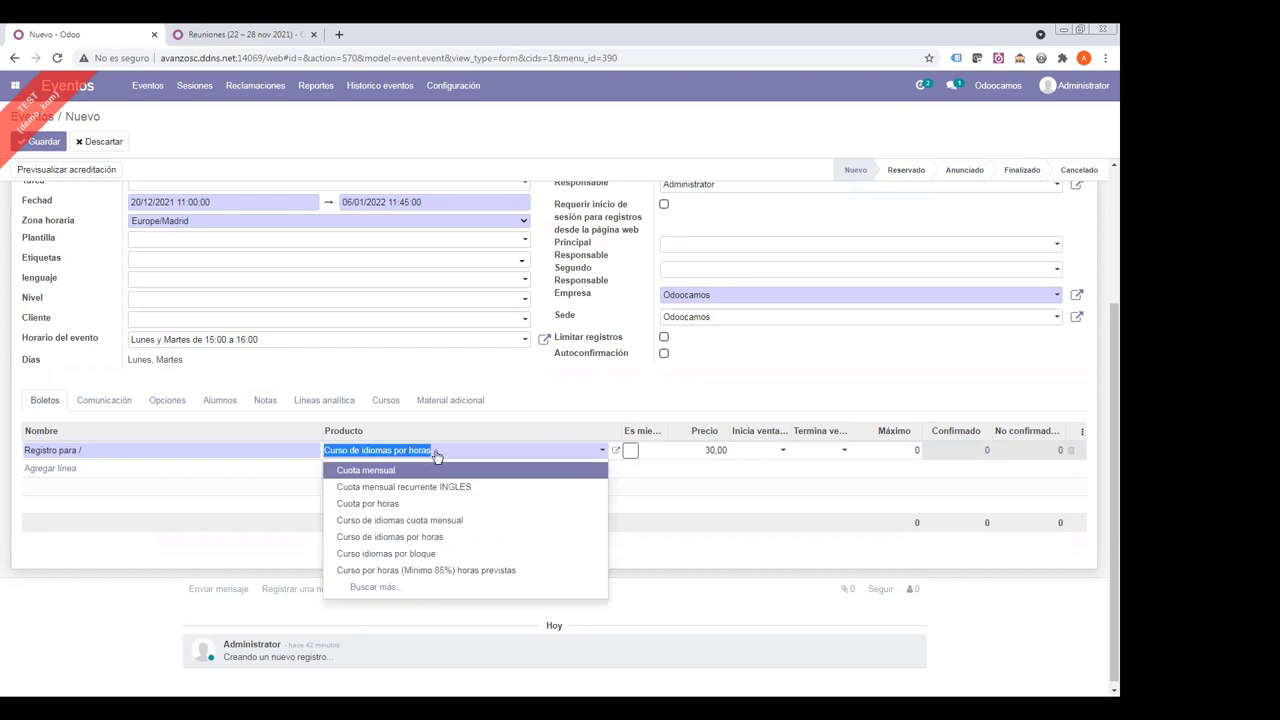
left_click(538, 384)
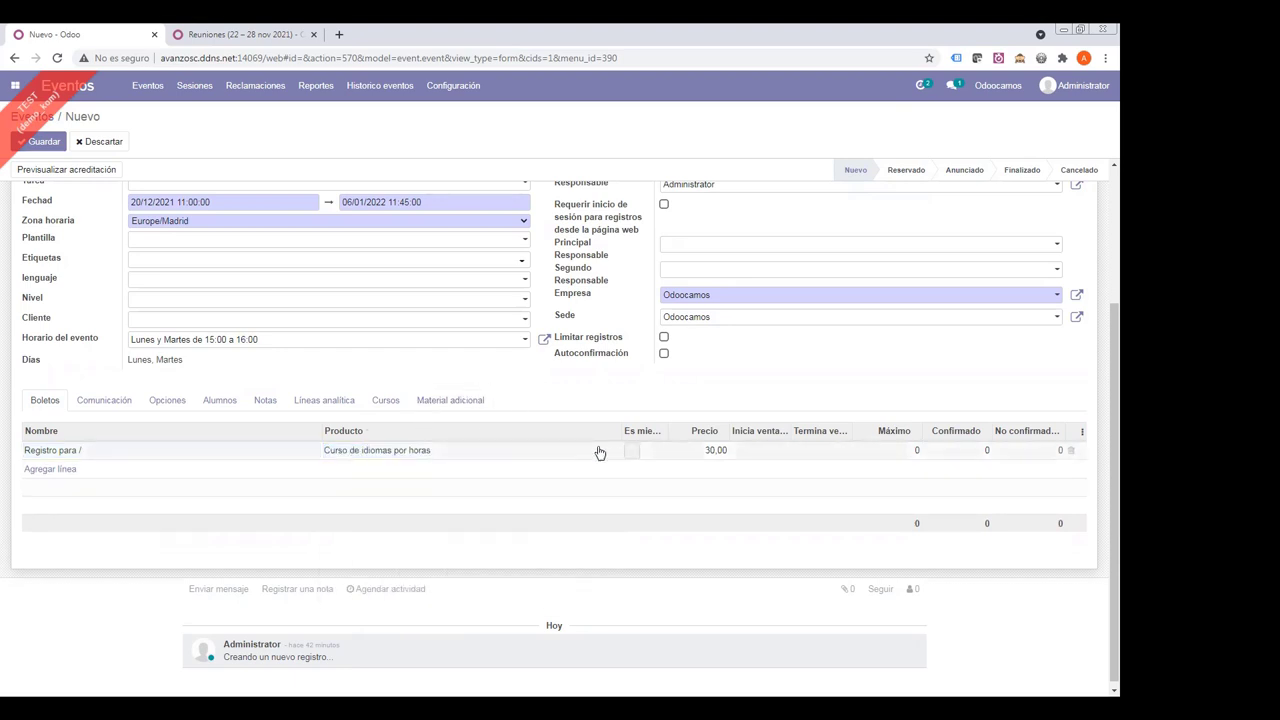
left_click(455, 456)
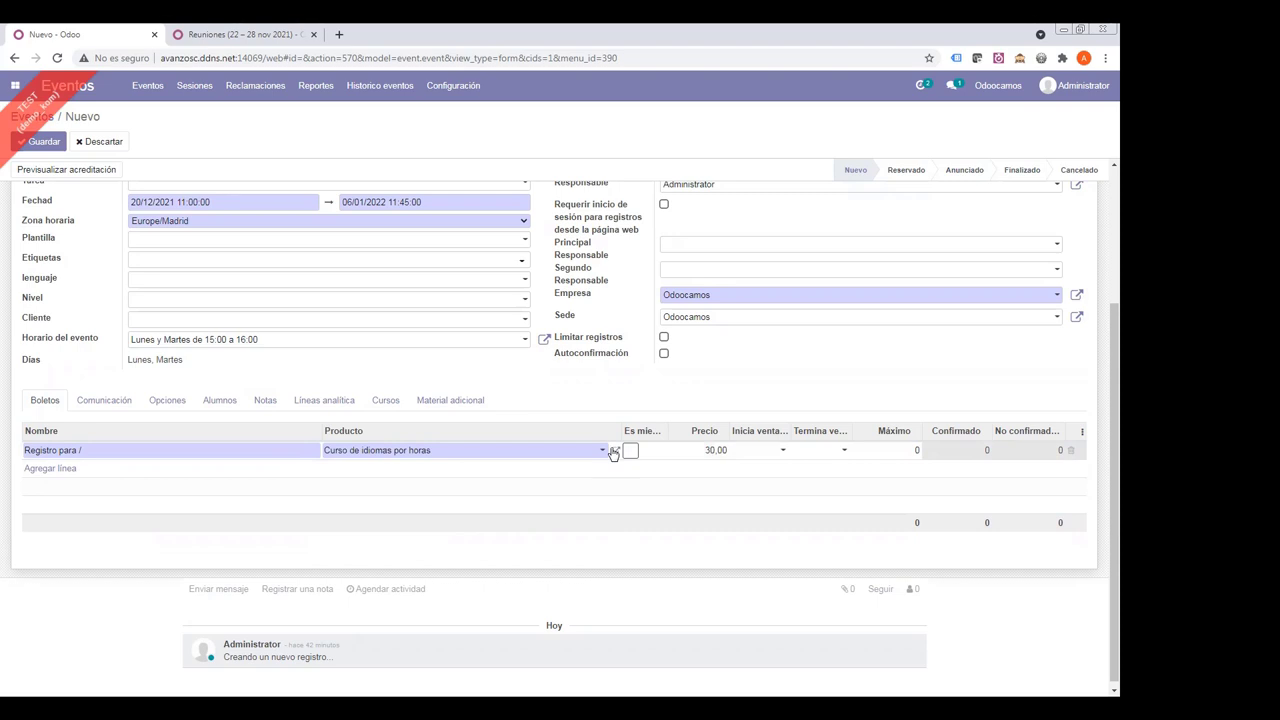
left_click(585, 410)
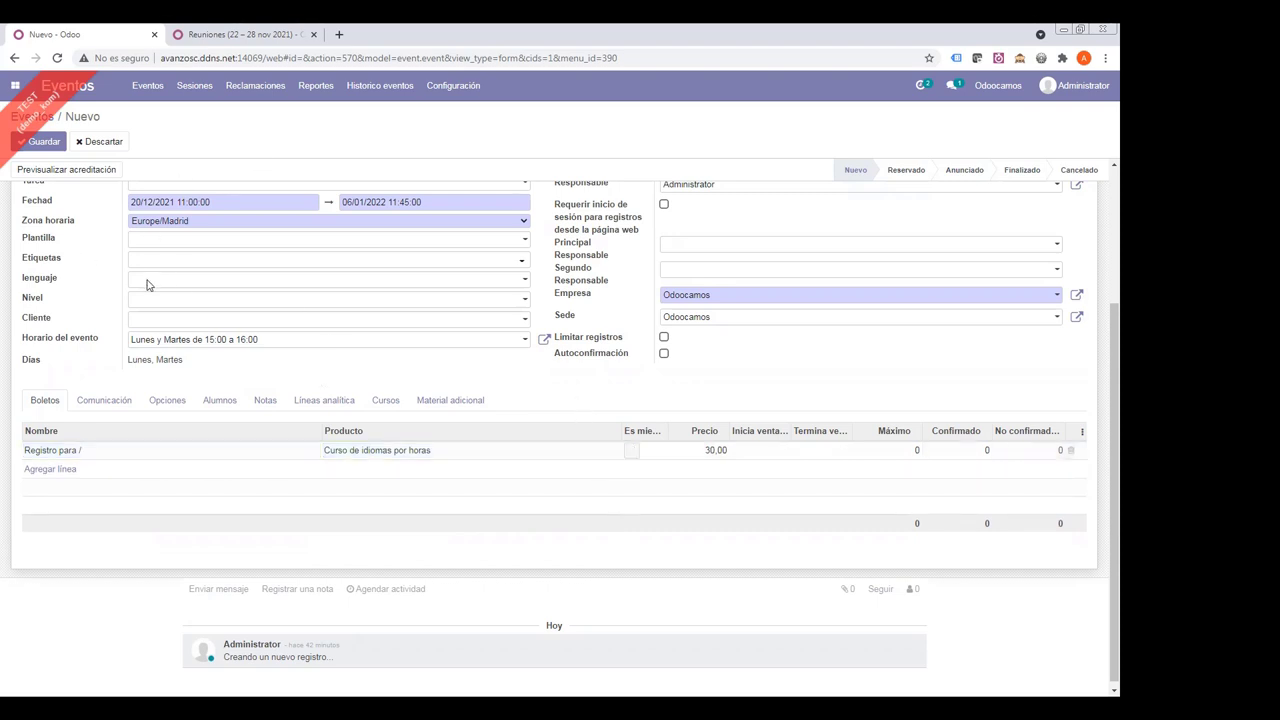
left_click(40, 147)
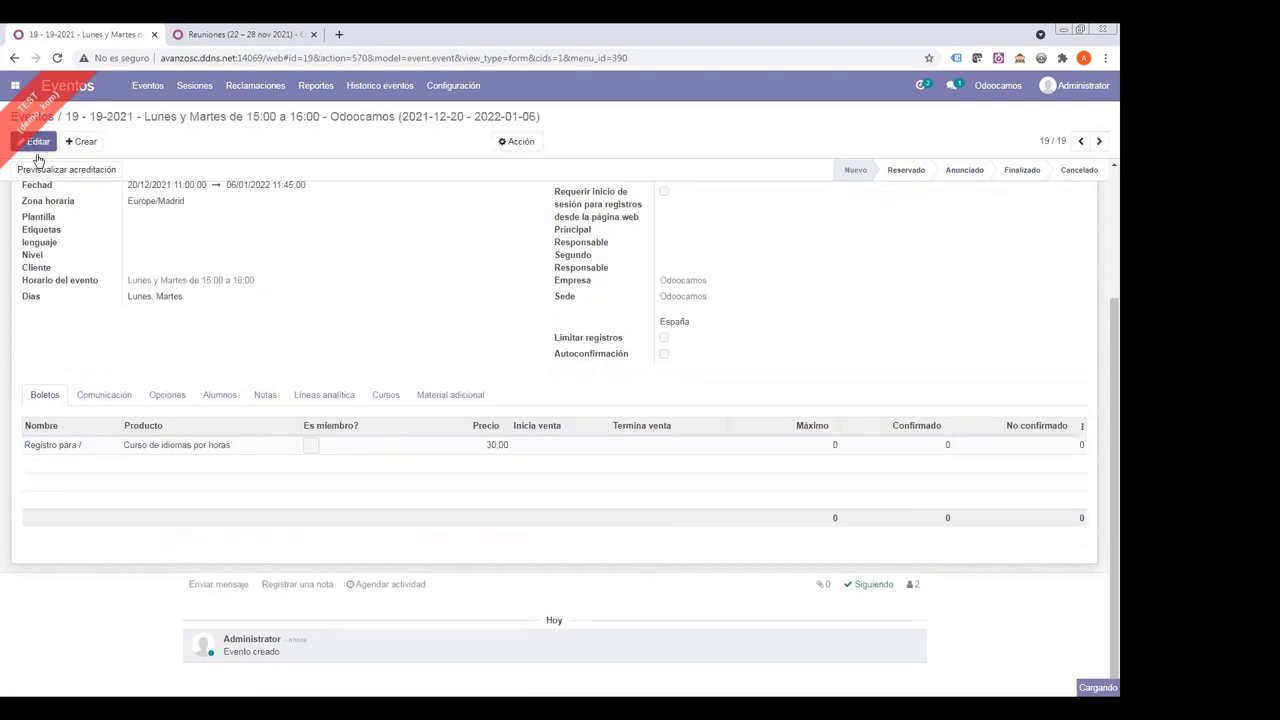
left_click(38, 145)
left_click(229, 645)
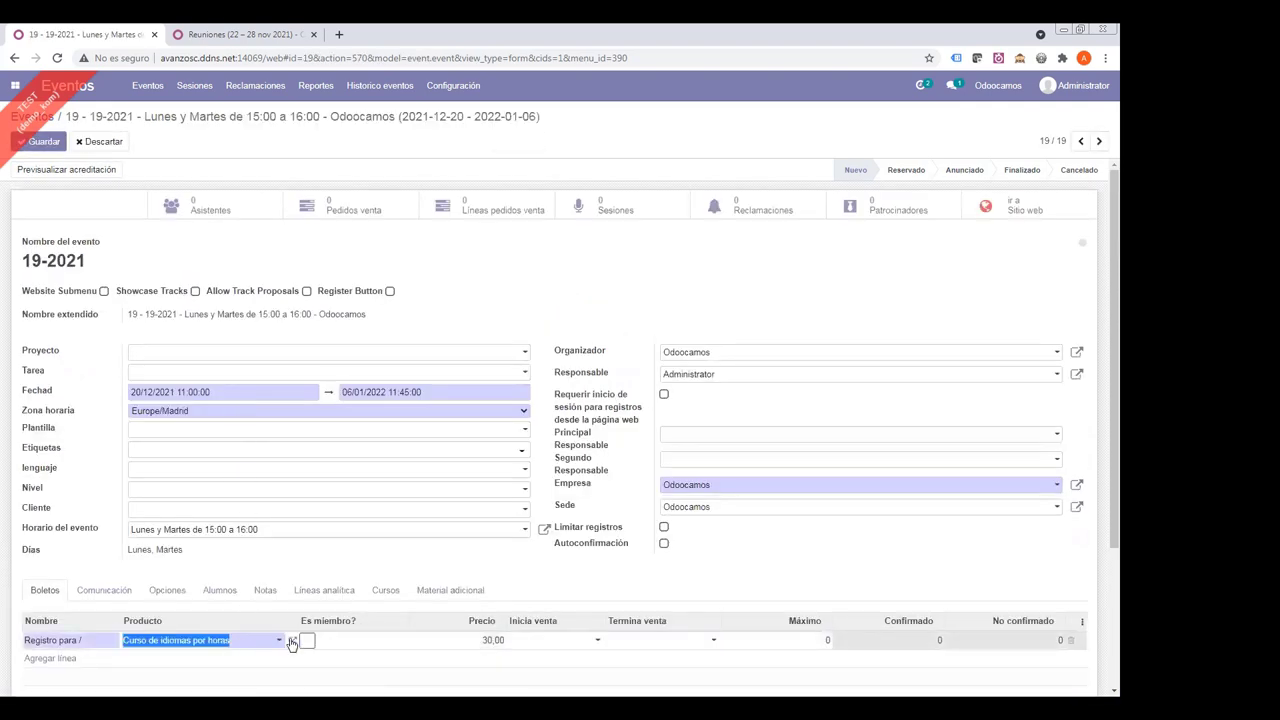
left_click(292, 640)
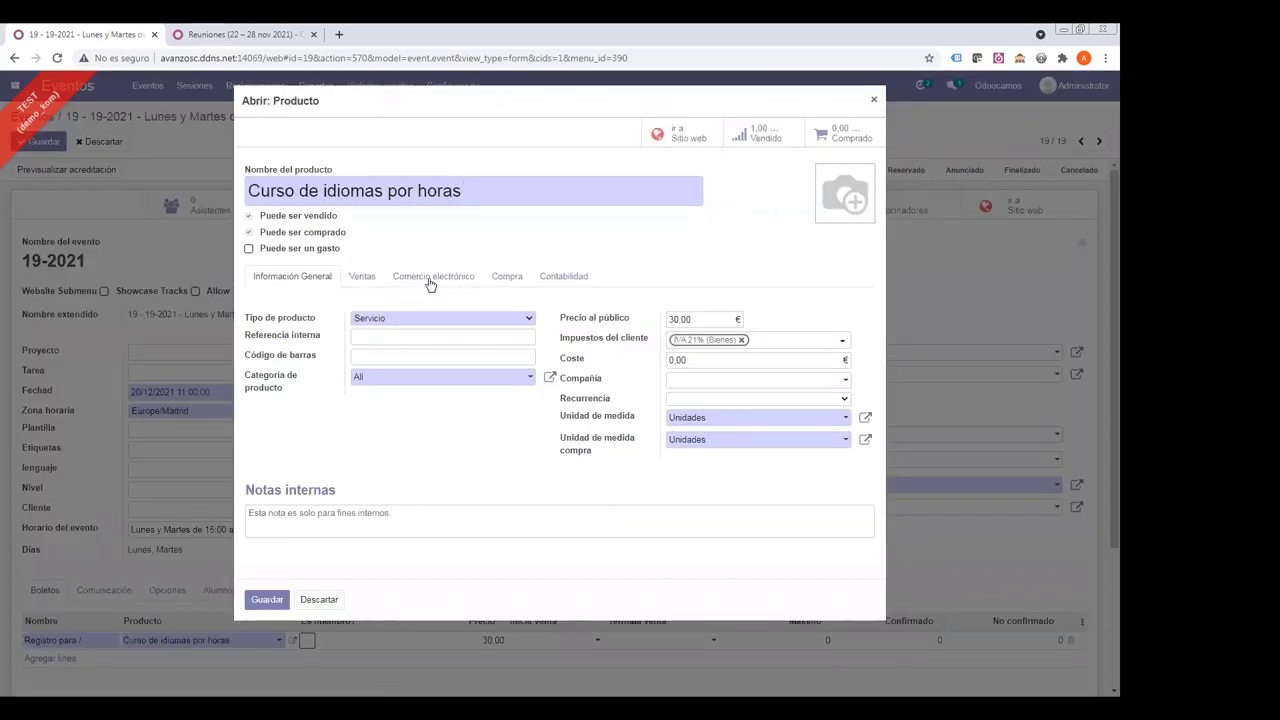
left_click(362, 280)
triple_click(465, 358)
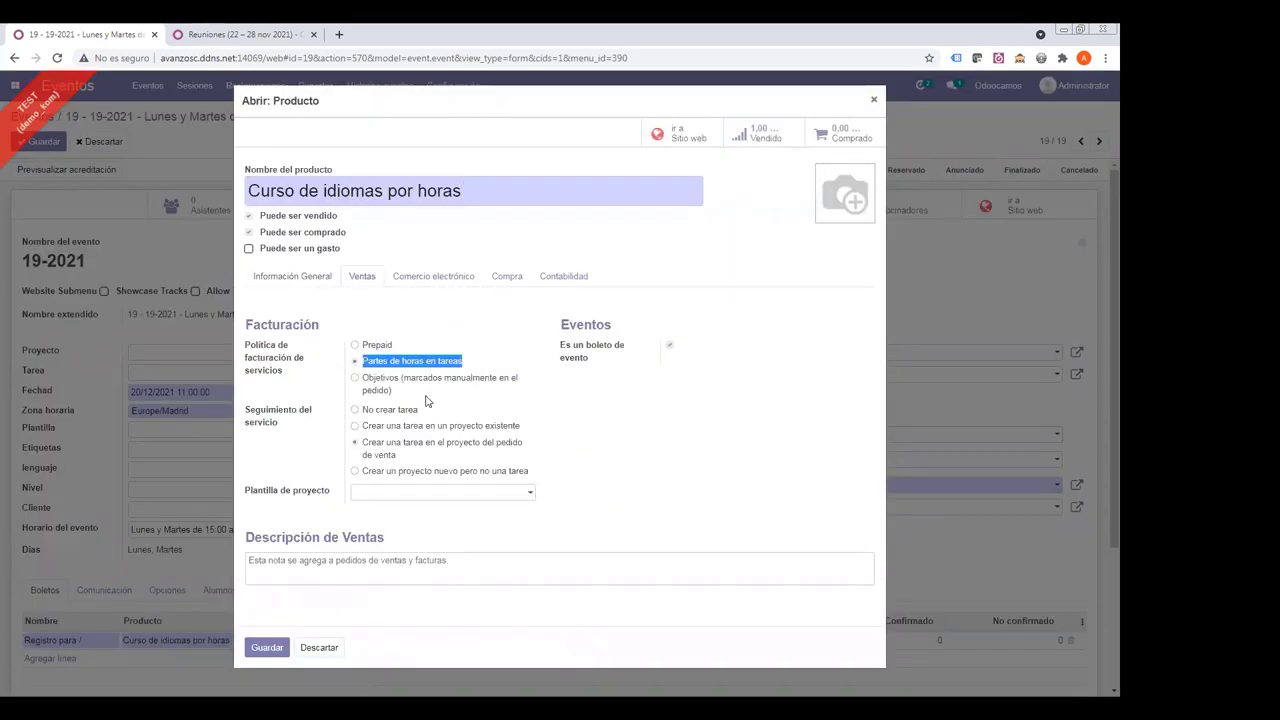
left_click_drag(365, 444, 430, 458)
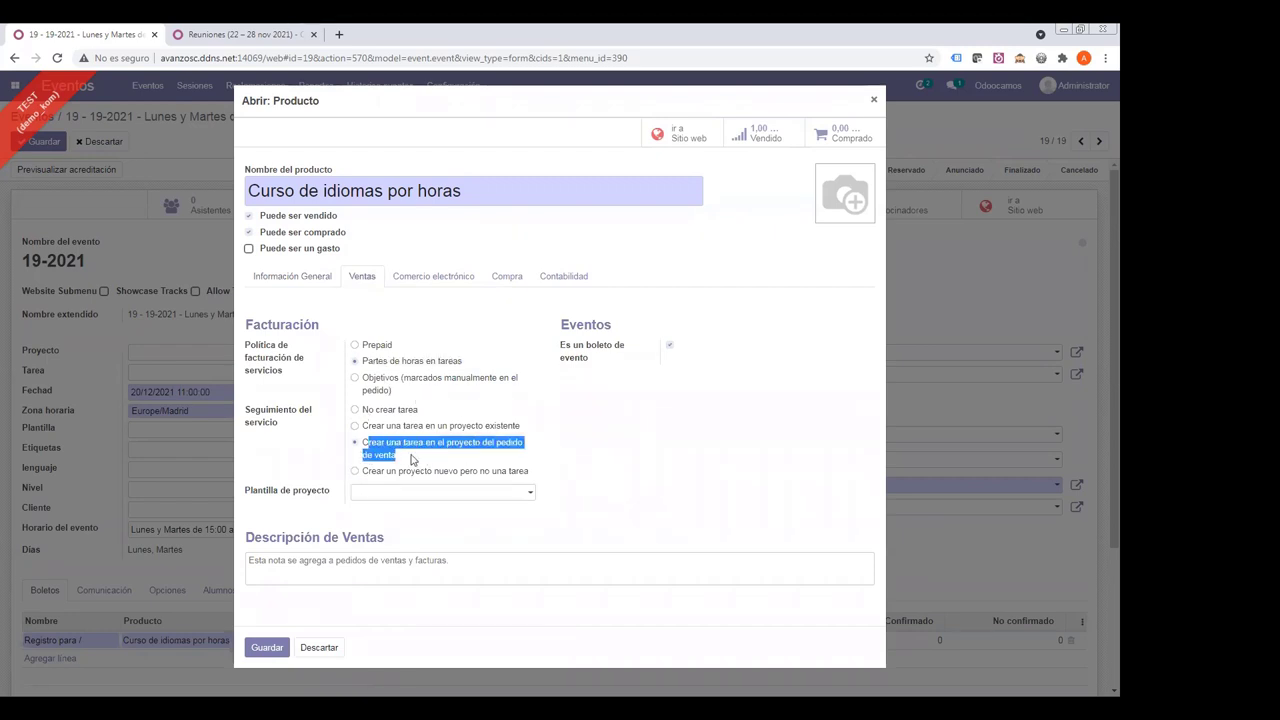
left_click(266, 647)
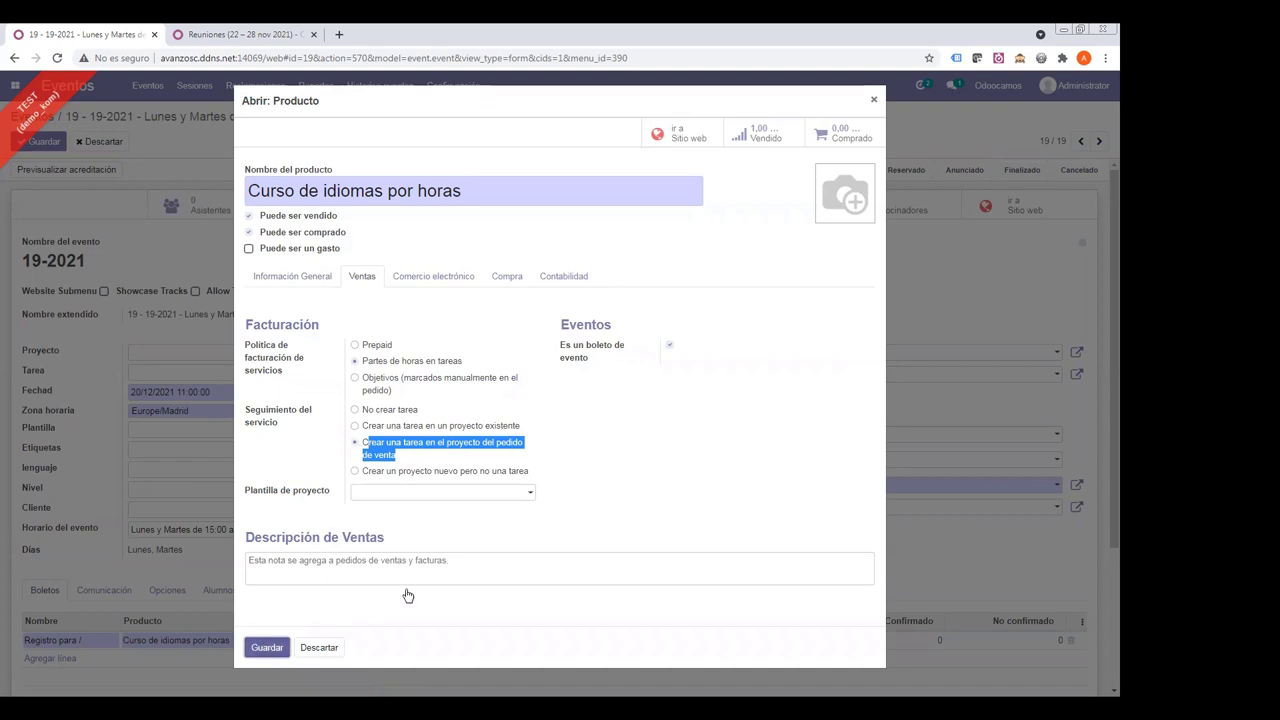
scroll(386, 492, "down", 3)
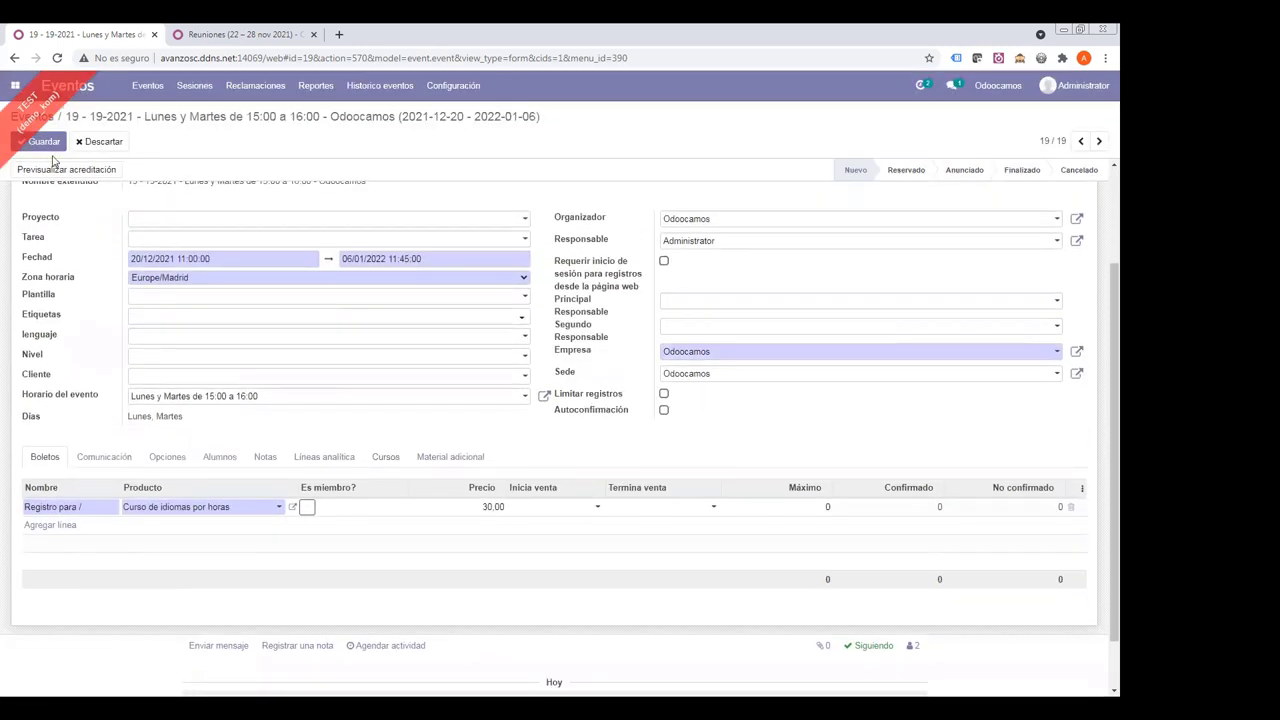
- Make website registrations for event 19-2021 require login and clear the Principal Responsable
left_click(45, 143)
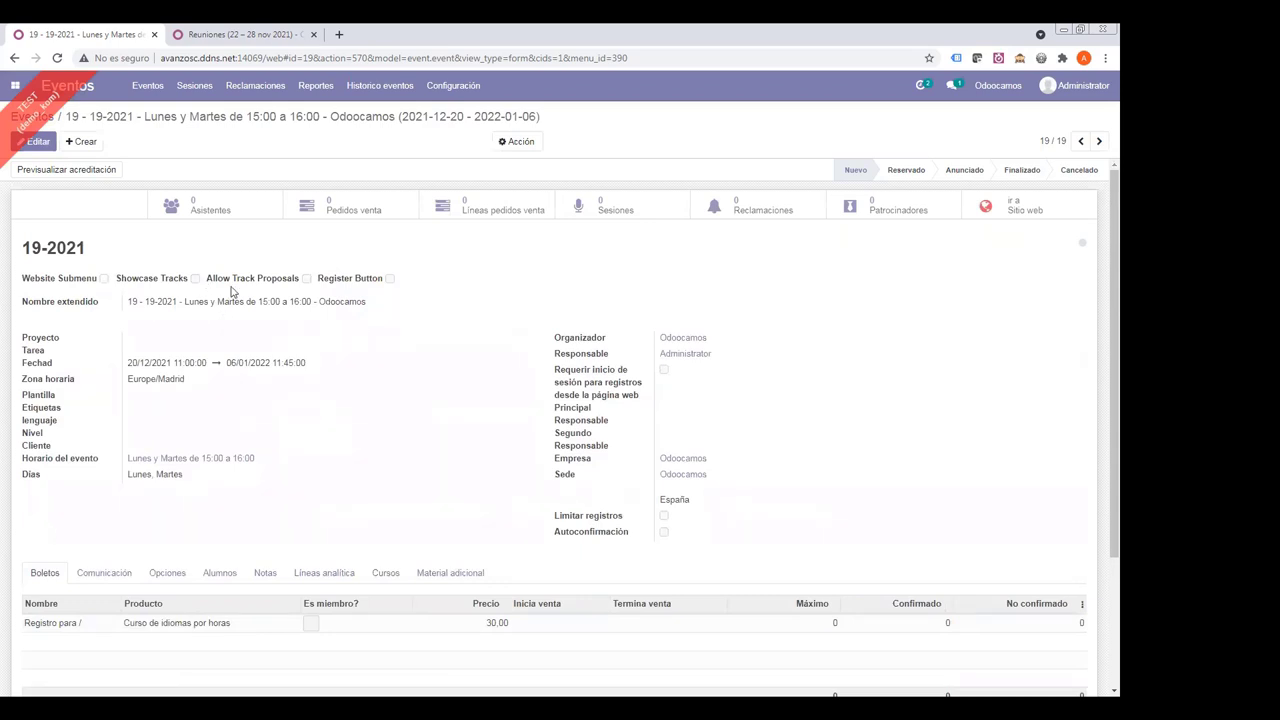
left_click(37, 142)
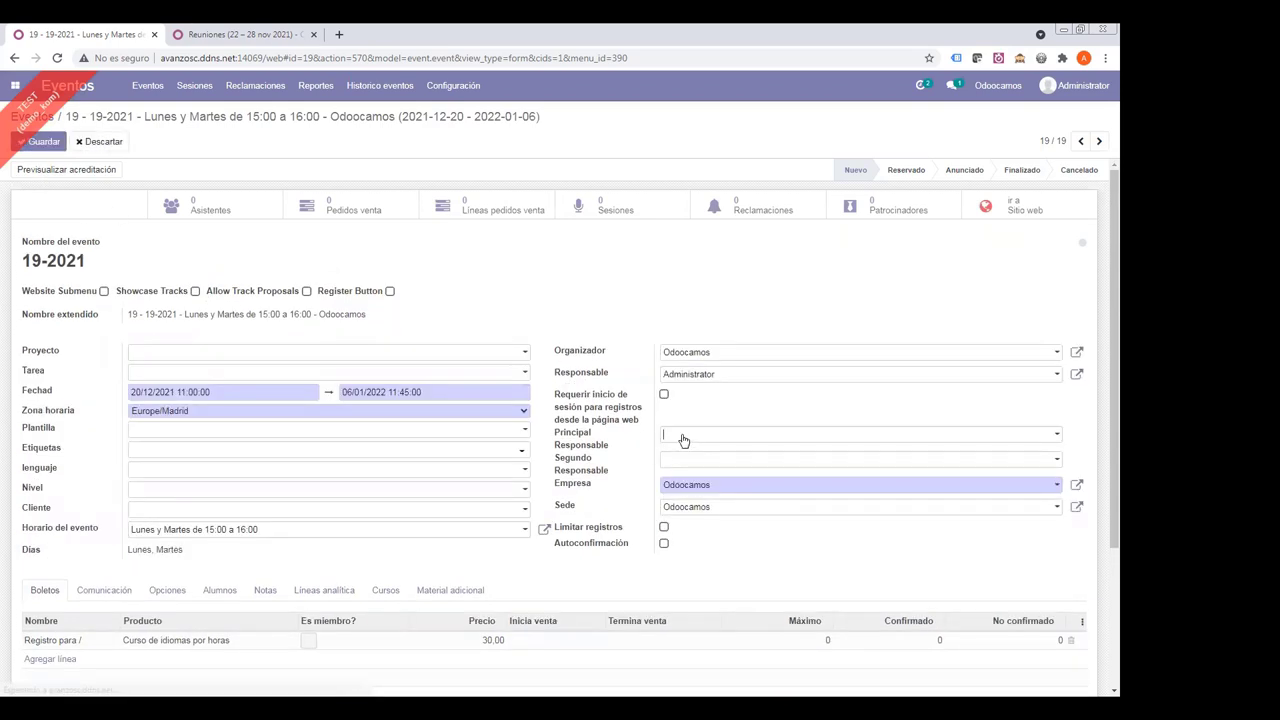
left_click(683, 440)
left_click(603, 375)
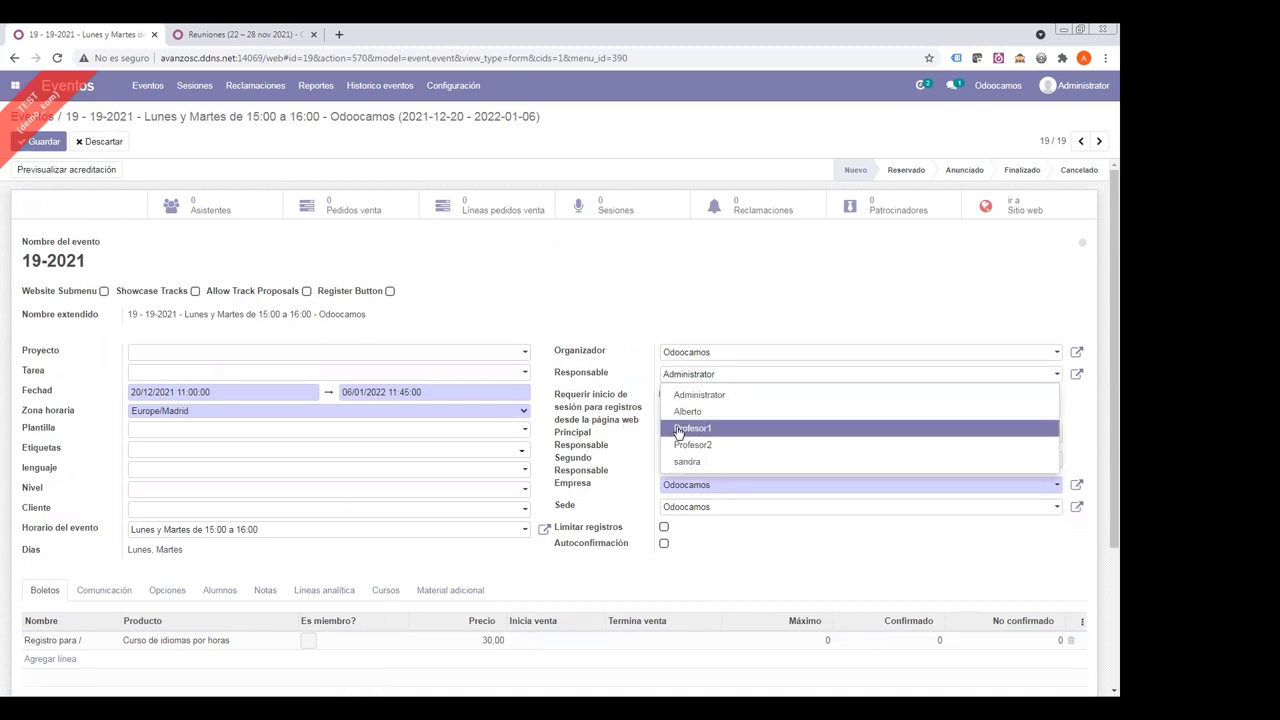
left_click(580, 430)
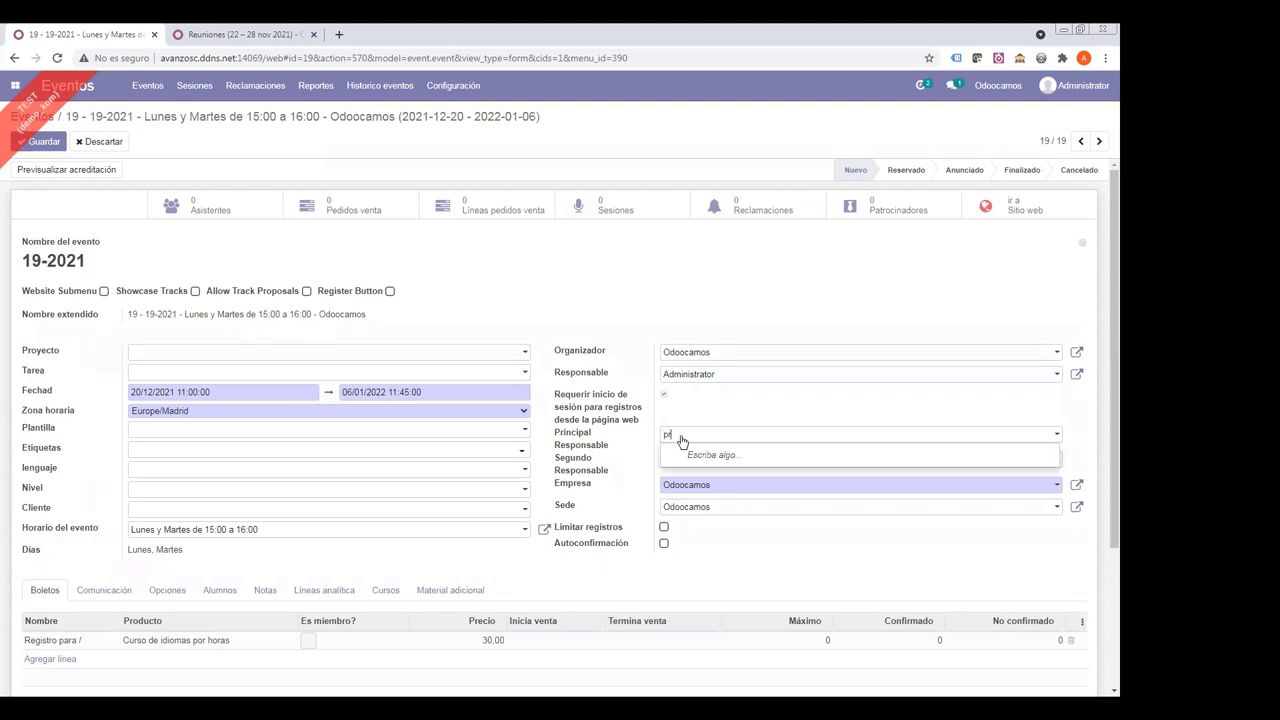
key("BackSpace")
key("Tab")
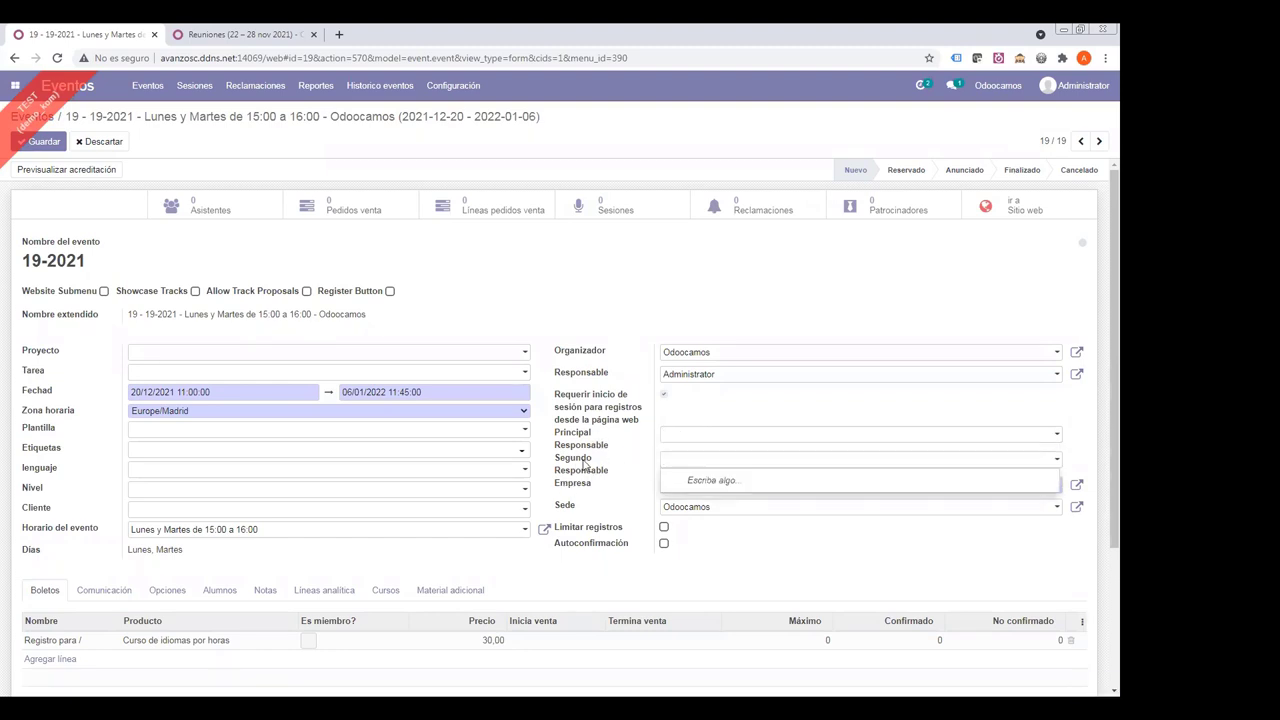
scroll(580, 466, "down", 2)
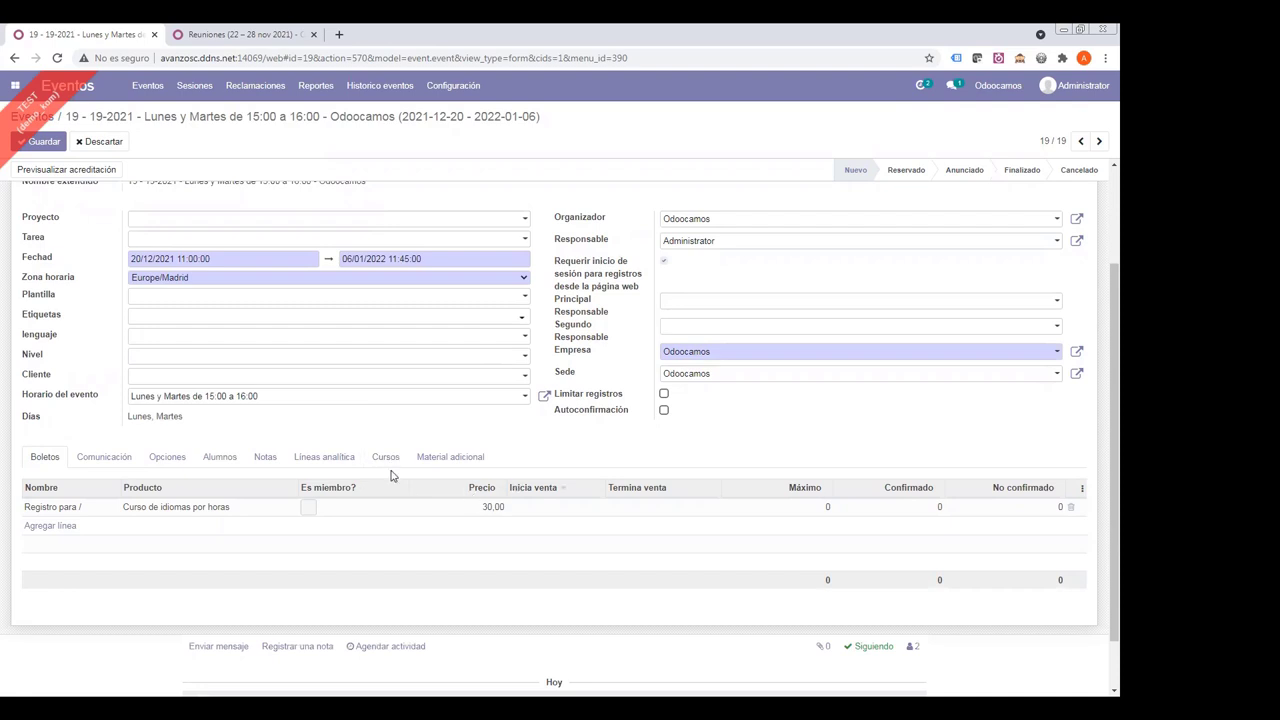
- Create user 'Profesor taller' with an email address as Principal Responsable and save the event
left_click(712, 302)
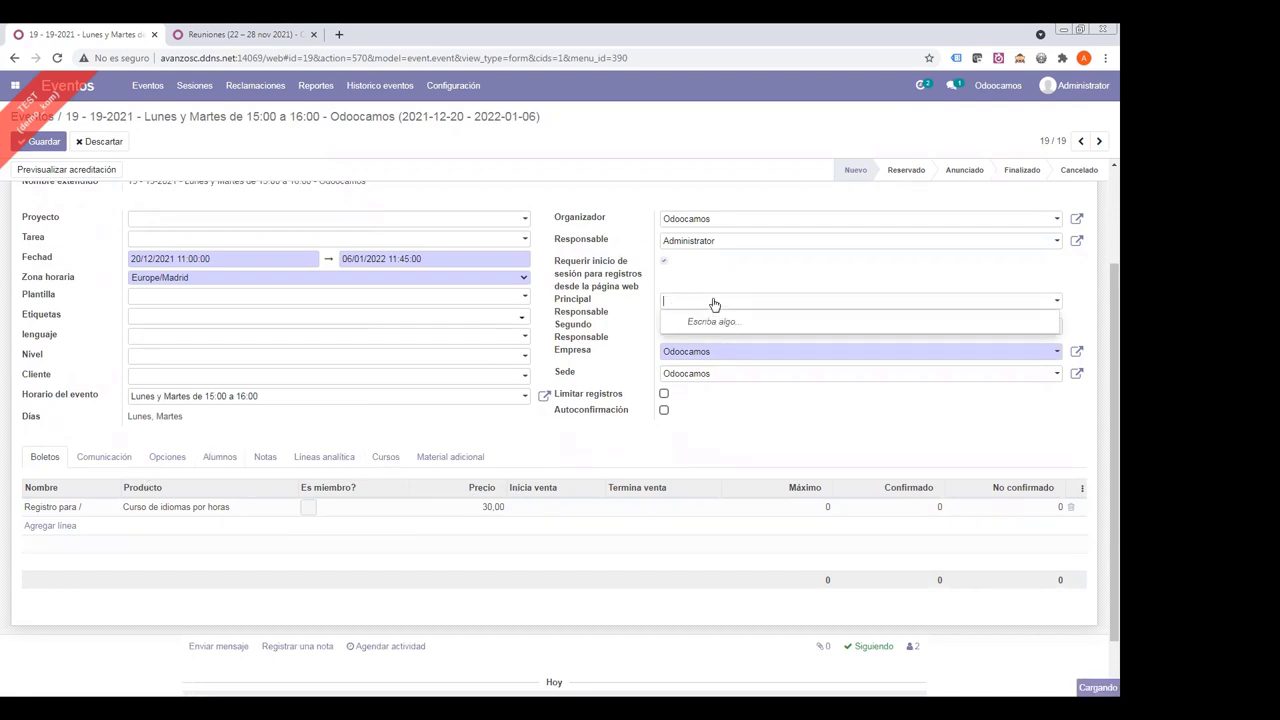
type("Profes")
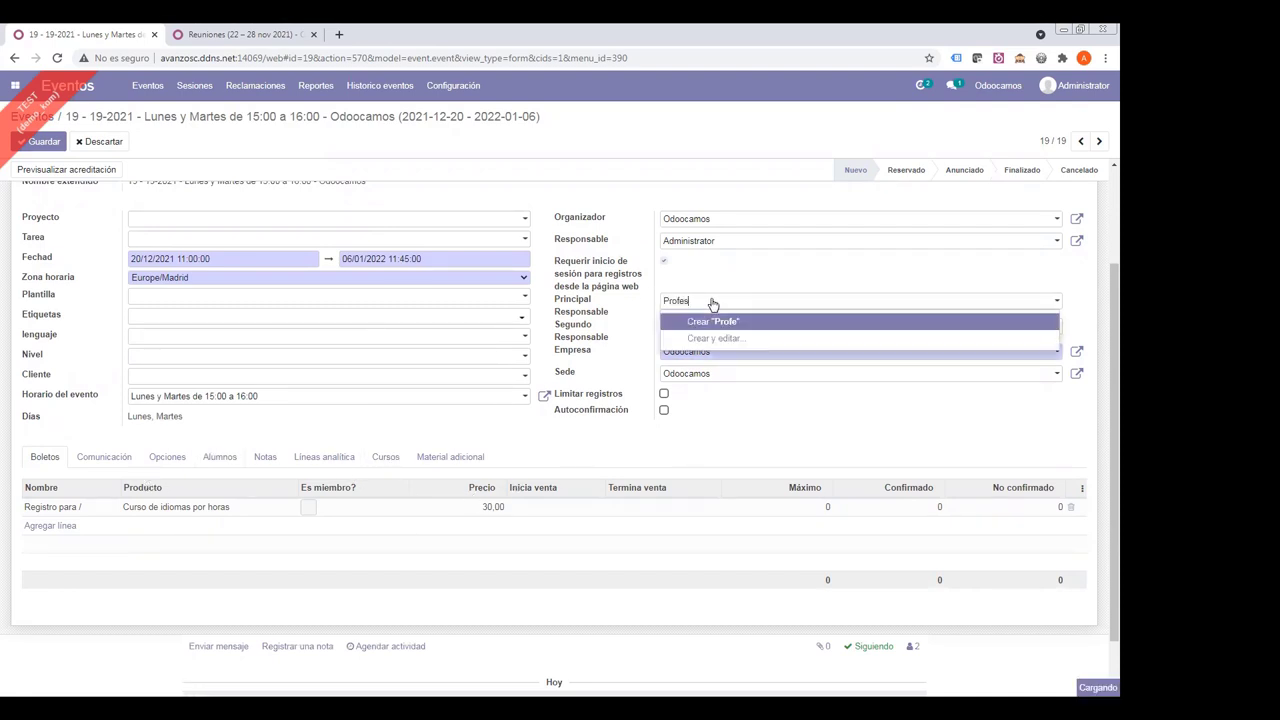
type("or ta")
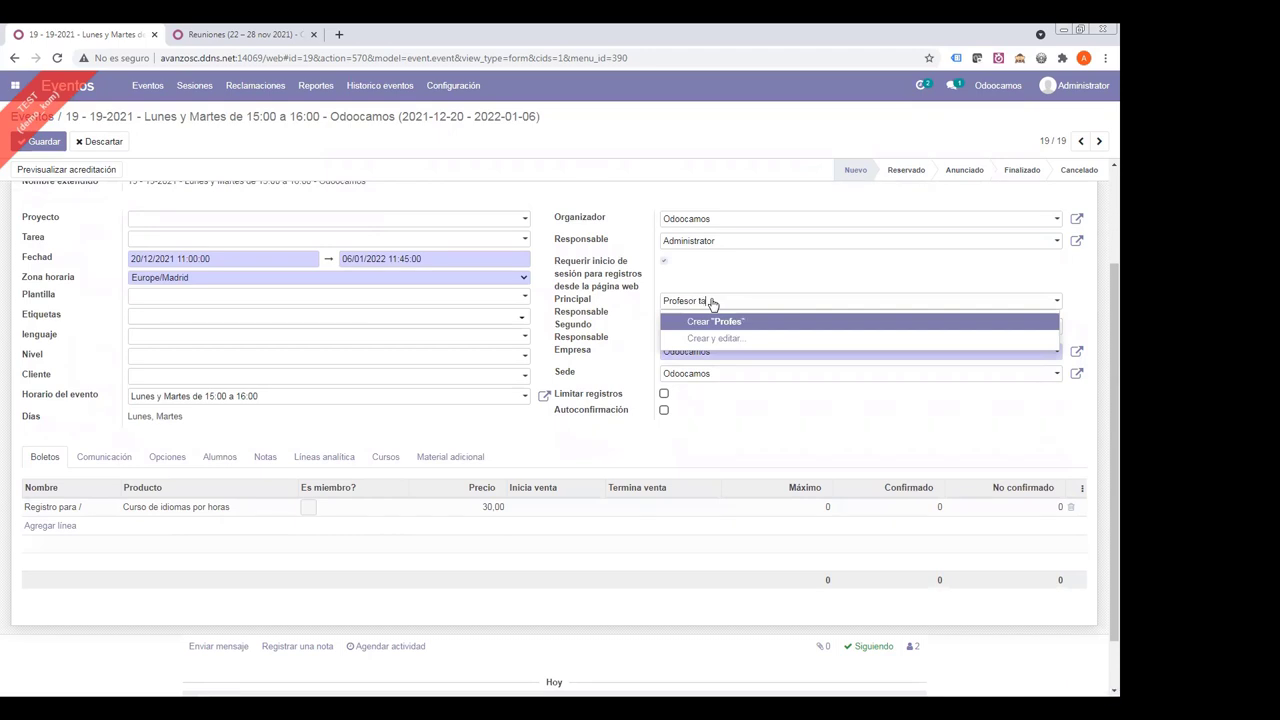
type("ller")
left_click(684, 322)
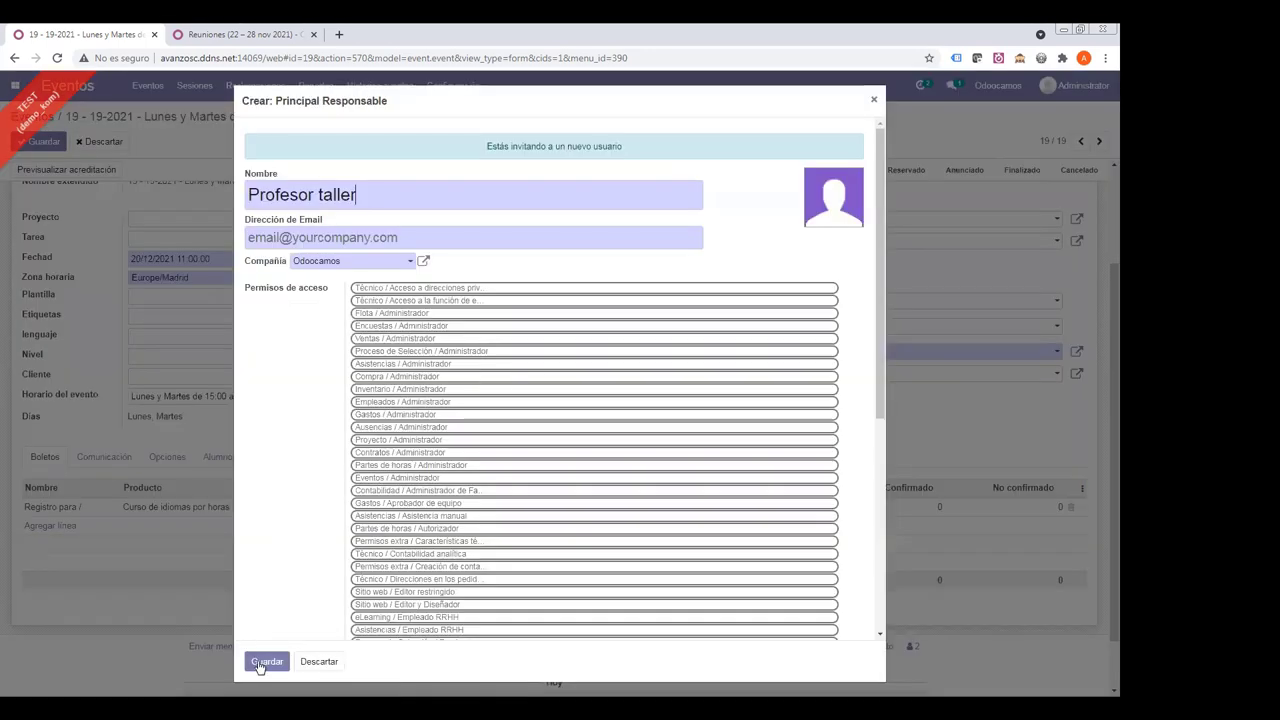
left_click(266, 661)
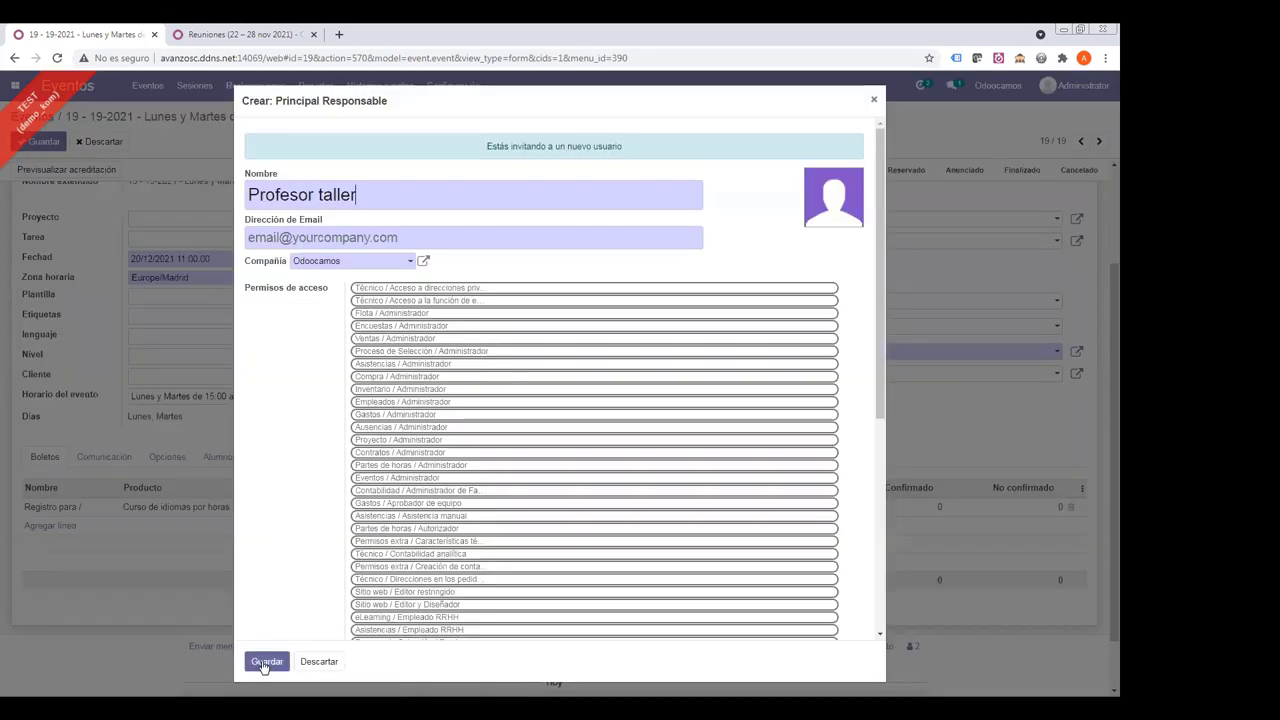
left_click(268, 241)
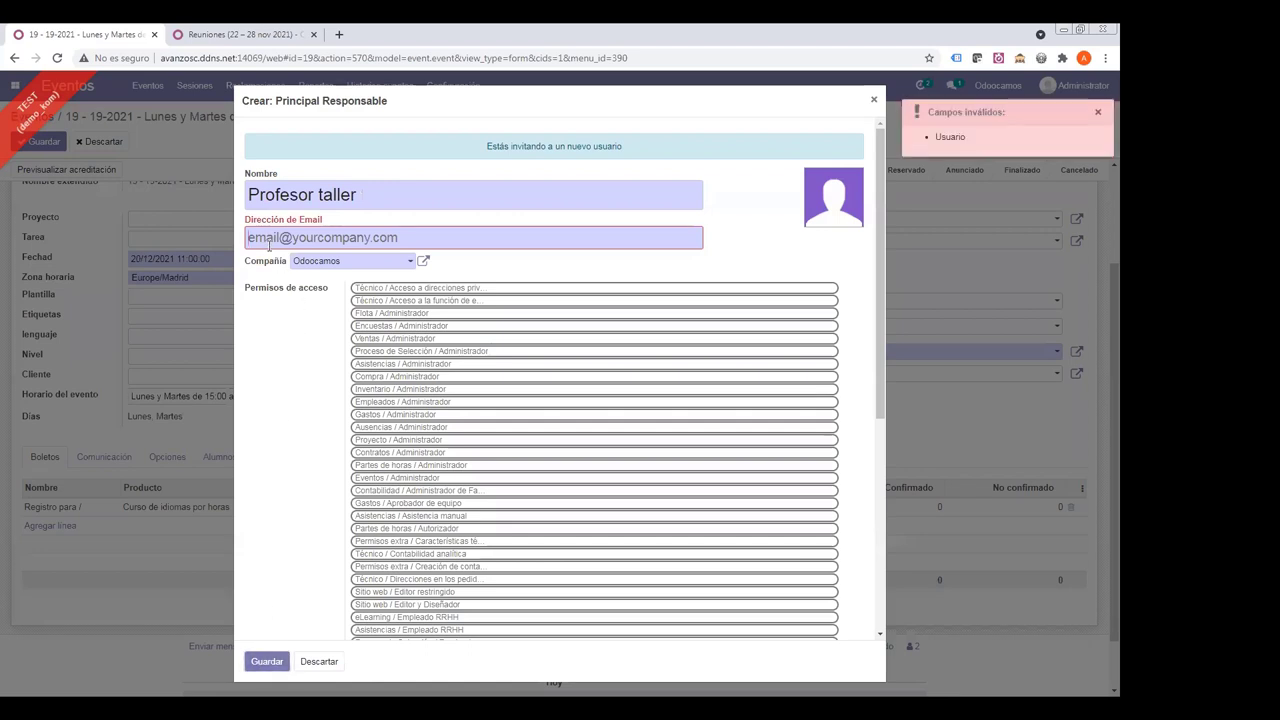
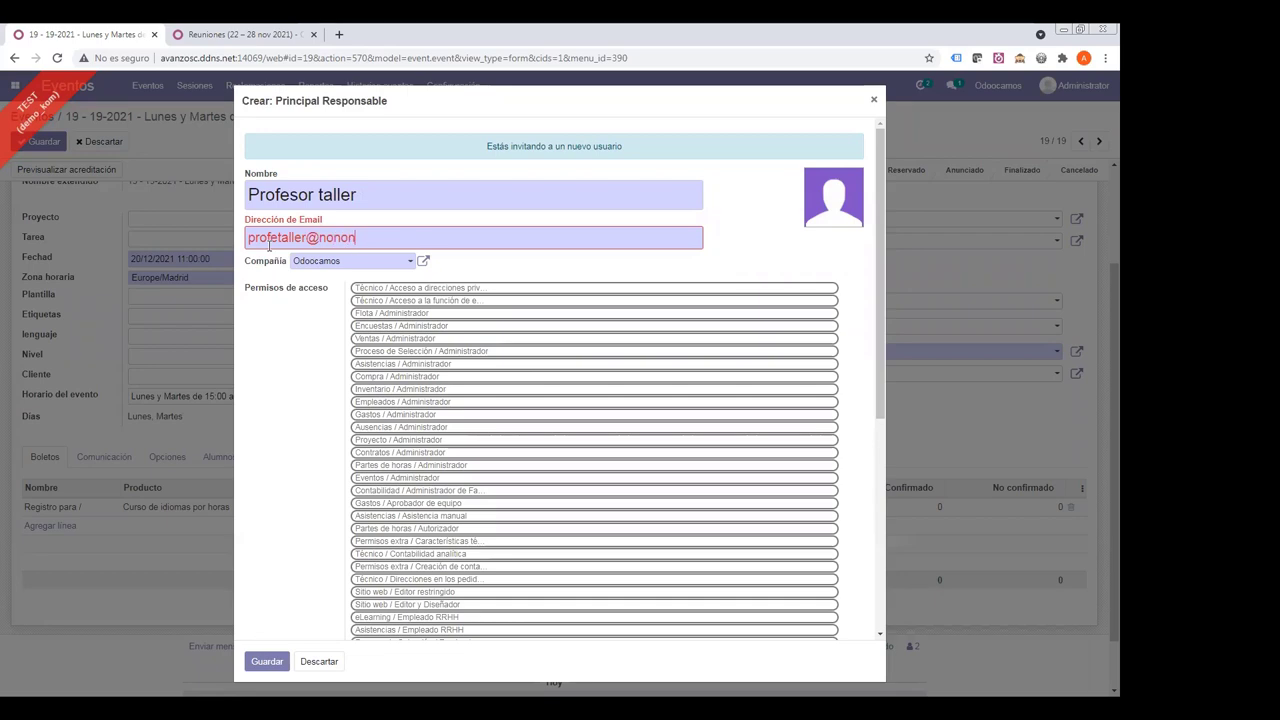
left_click(272, 660)
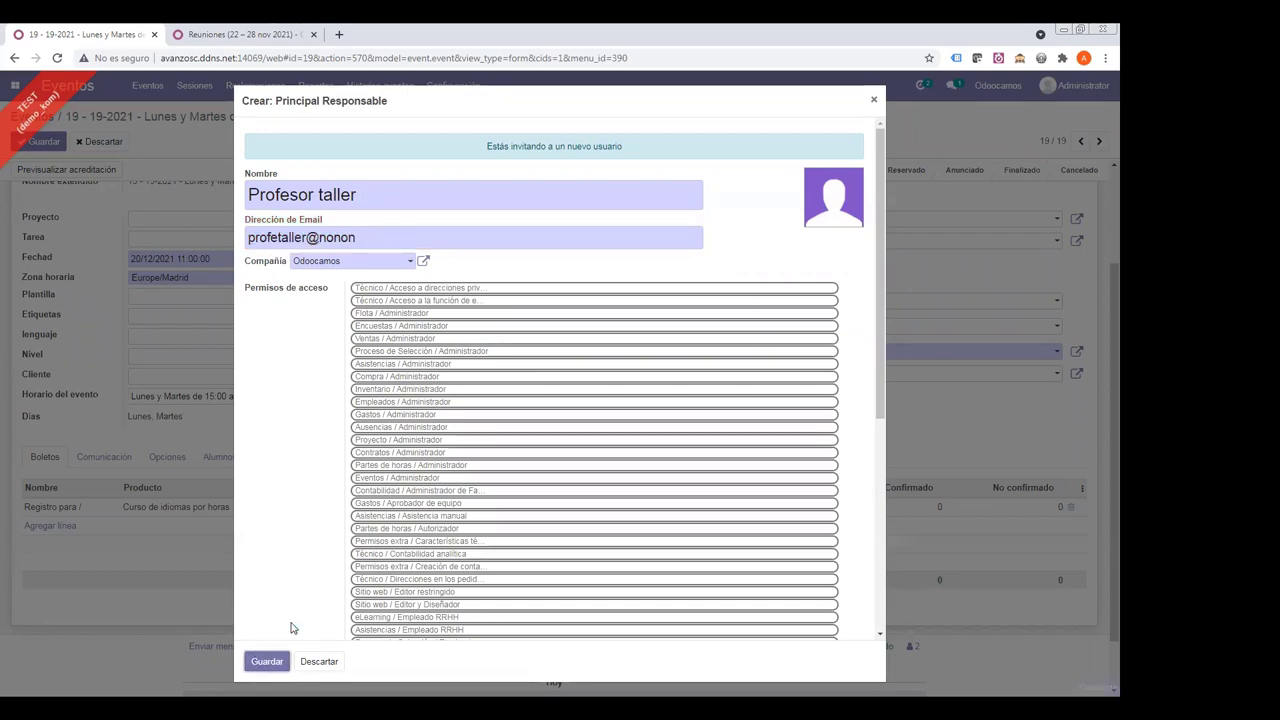
left_click(40, 141)
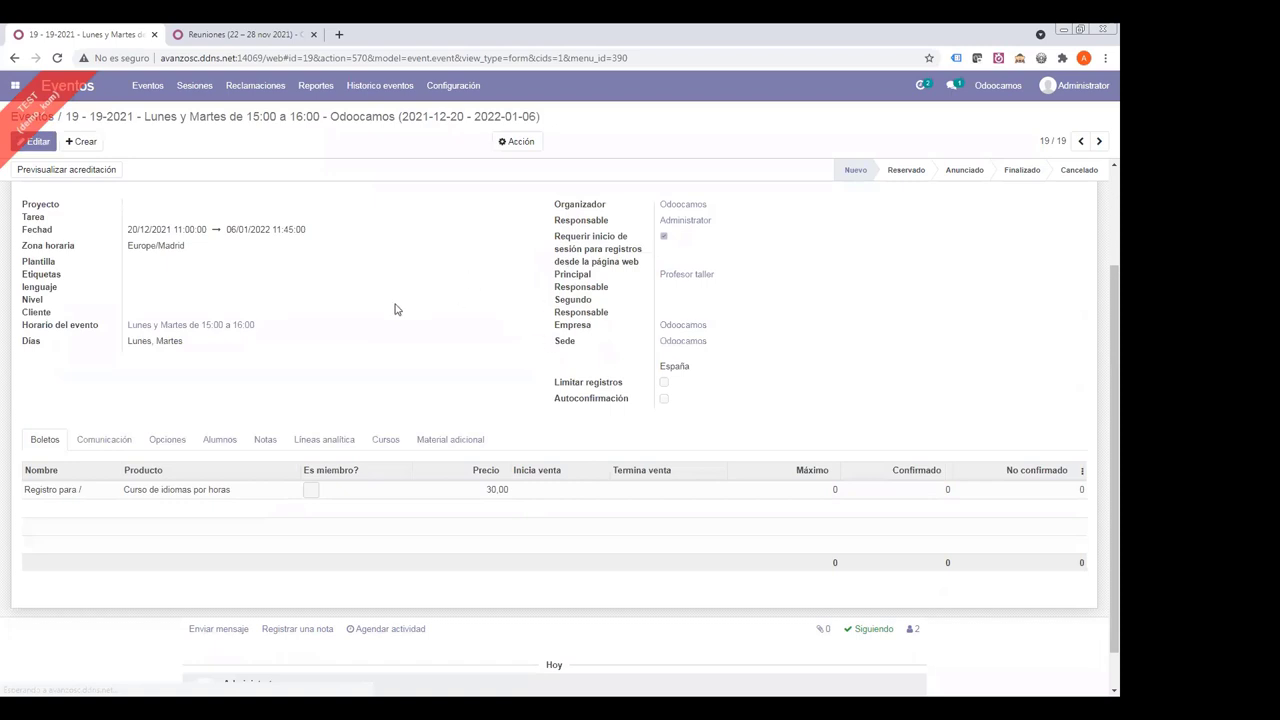
- Move event 19-2021 to the Anunciado stage and view its six sessions
scroll(423, 331, "up", 3)
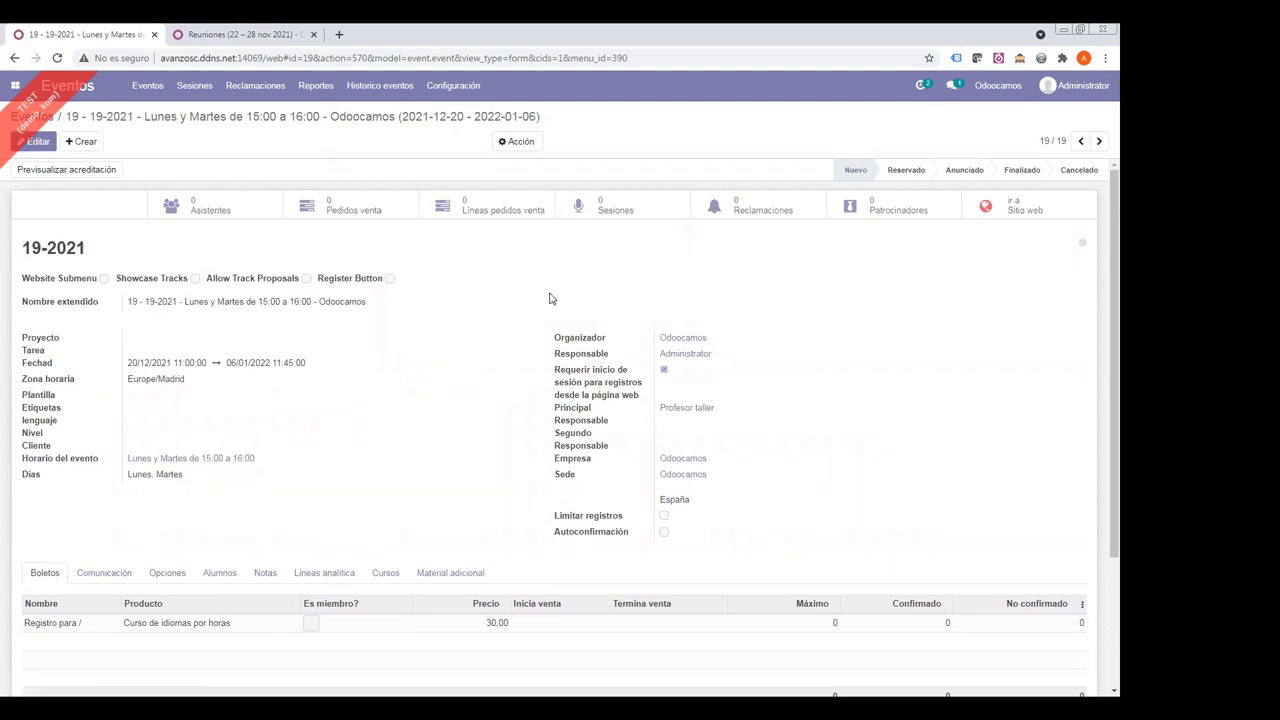
left_click(964, 172)
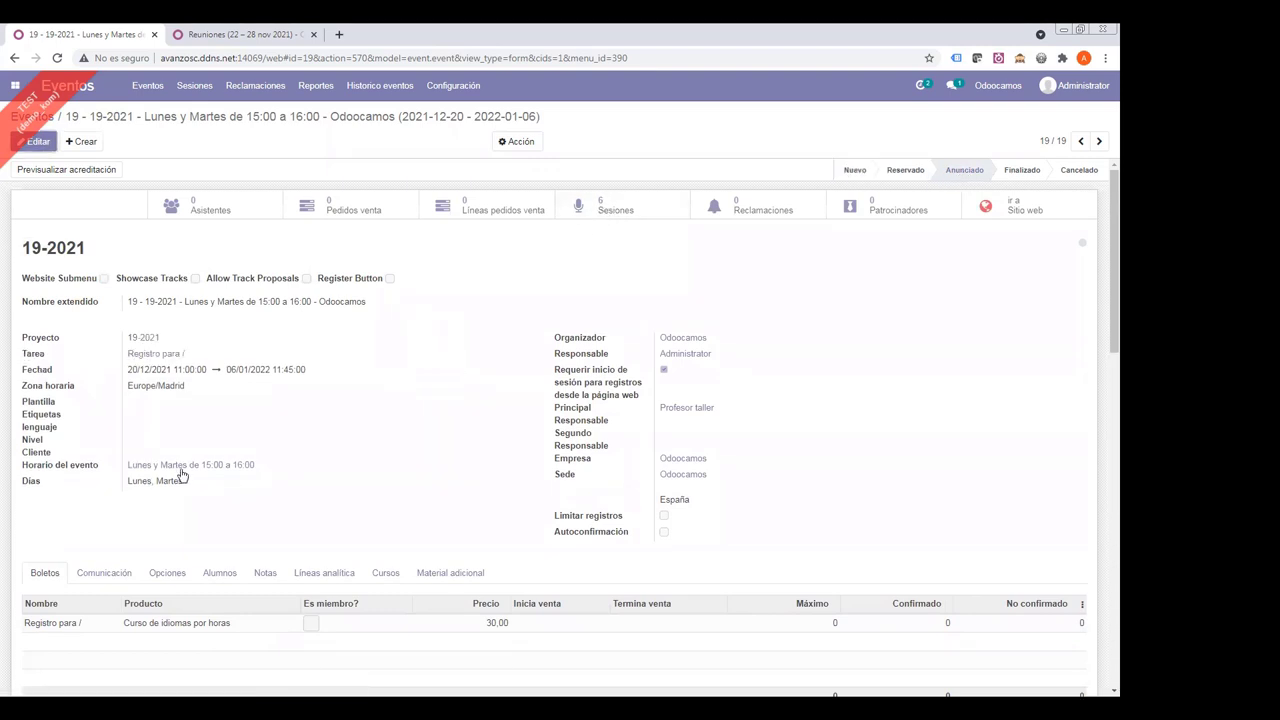
left_click(608, 212)
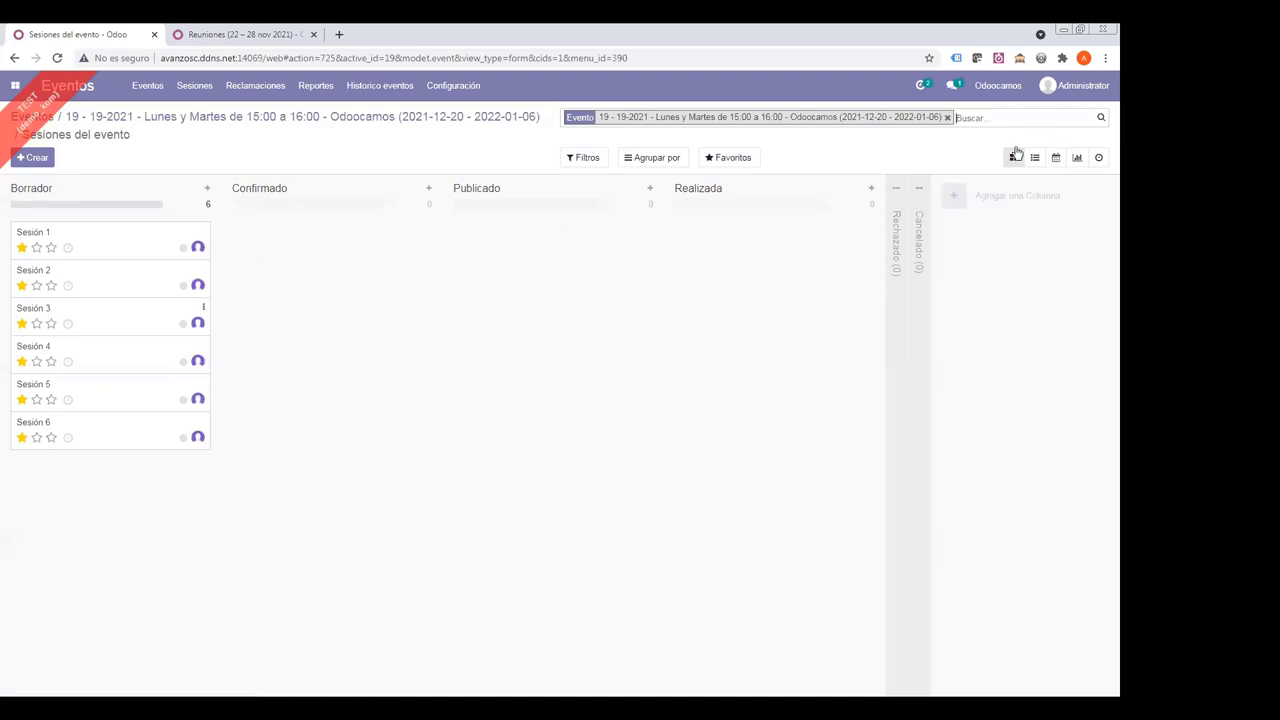
- Show the event's Sesión 1–6 records as a list
left_click(1034, 157)
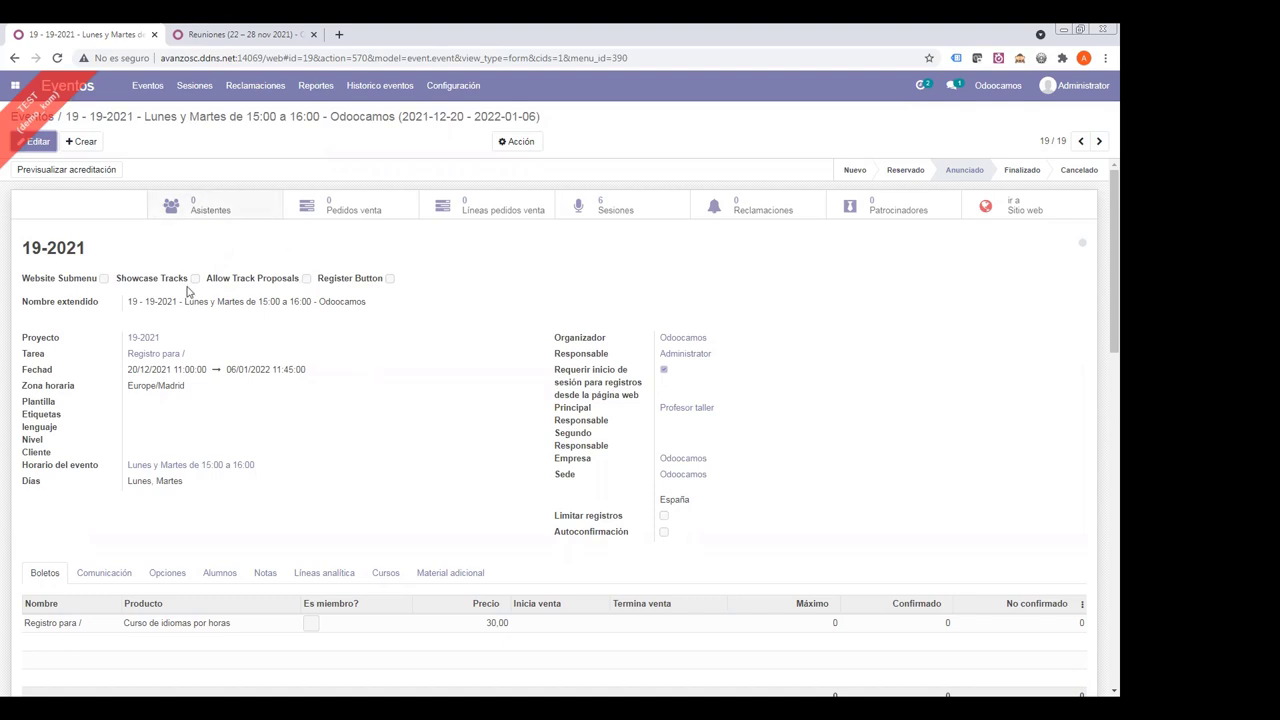
- Open the 19-2021 event's website page and browse the list of all events
left_click(1006, 210)
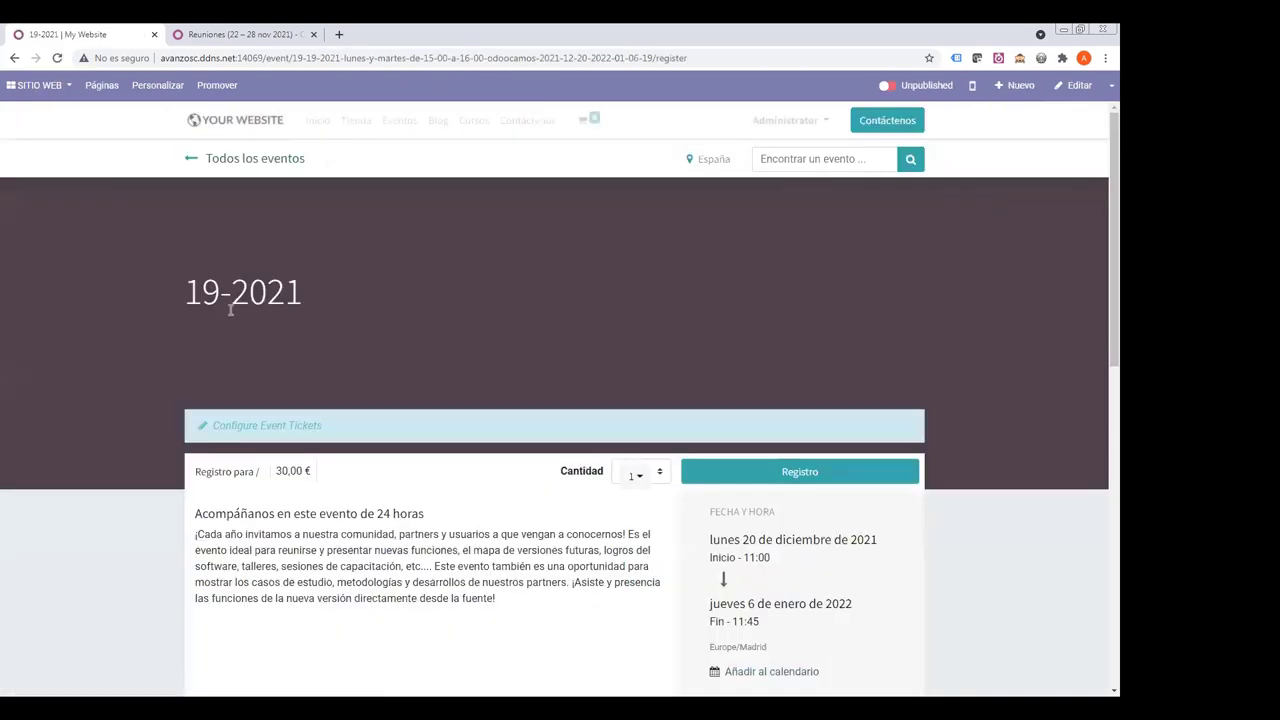
left_click(242, 163)
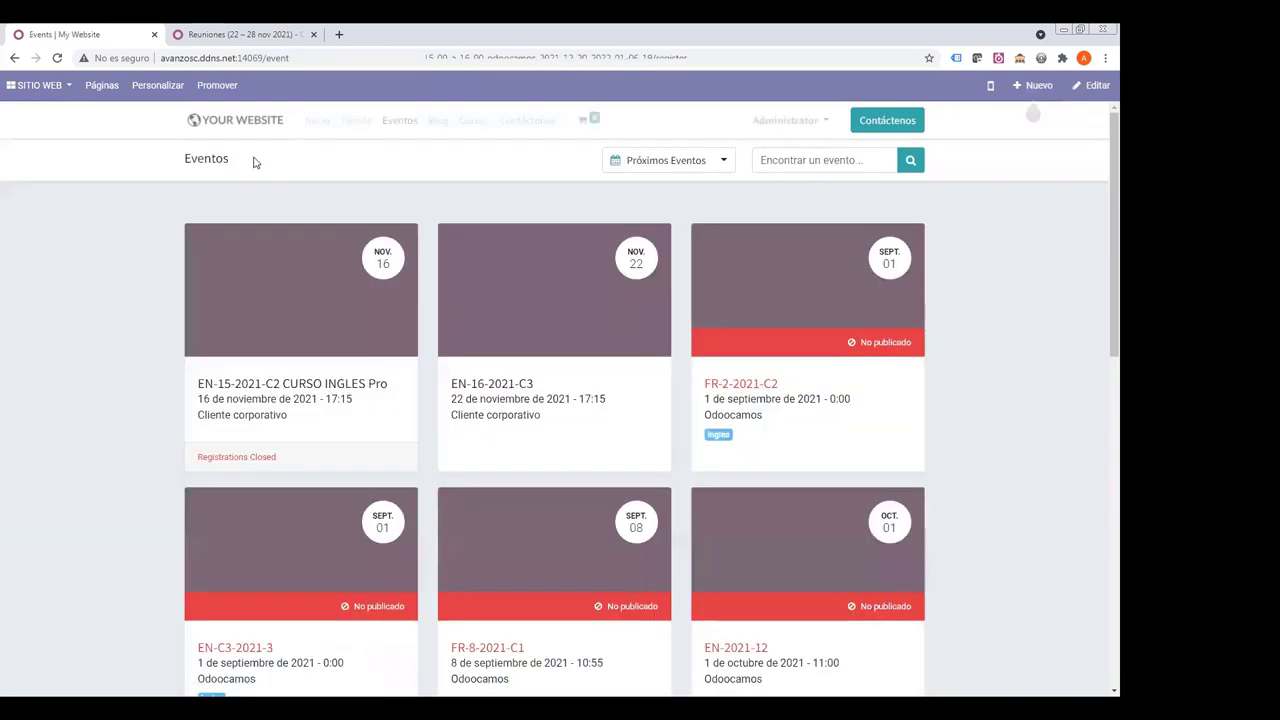
scroll(585, 332, "down", 1)
scroll(585, 332, "down", 4)
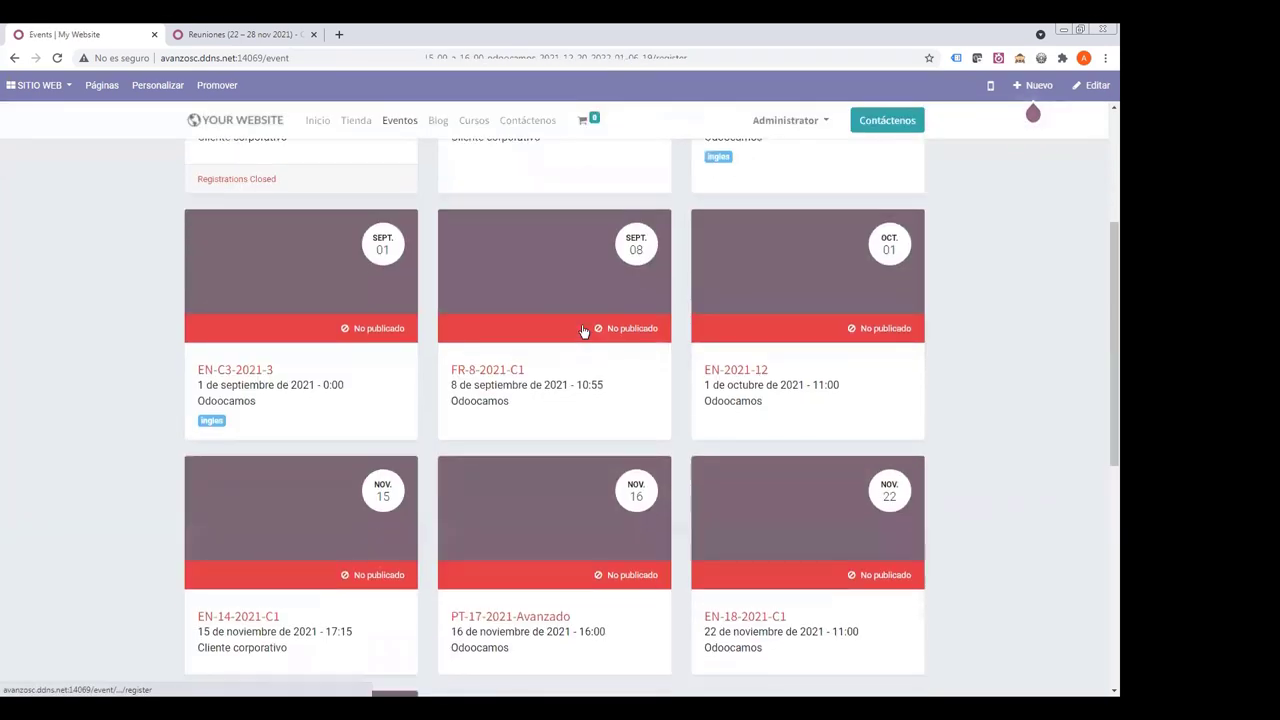
scroll(580, 331, "up", 5)
scroll(579, 328, "down", 2)
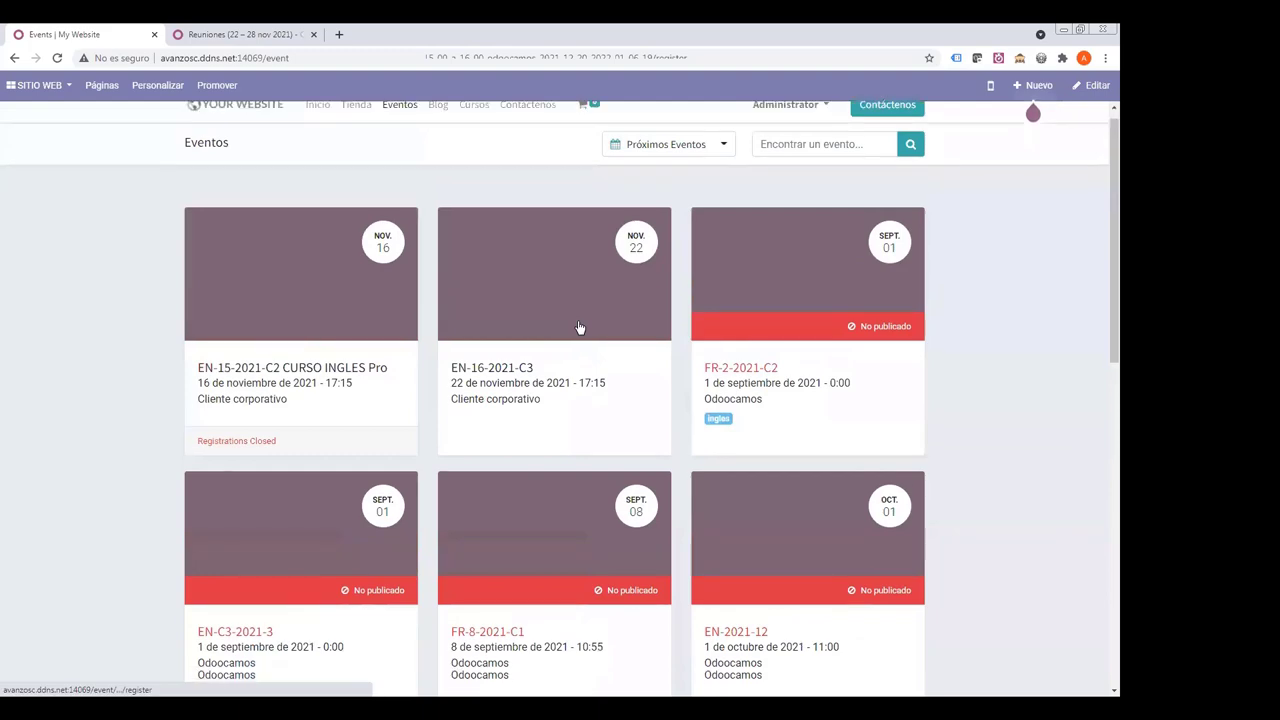
scroll(579, 328, "down", 2)
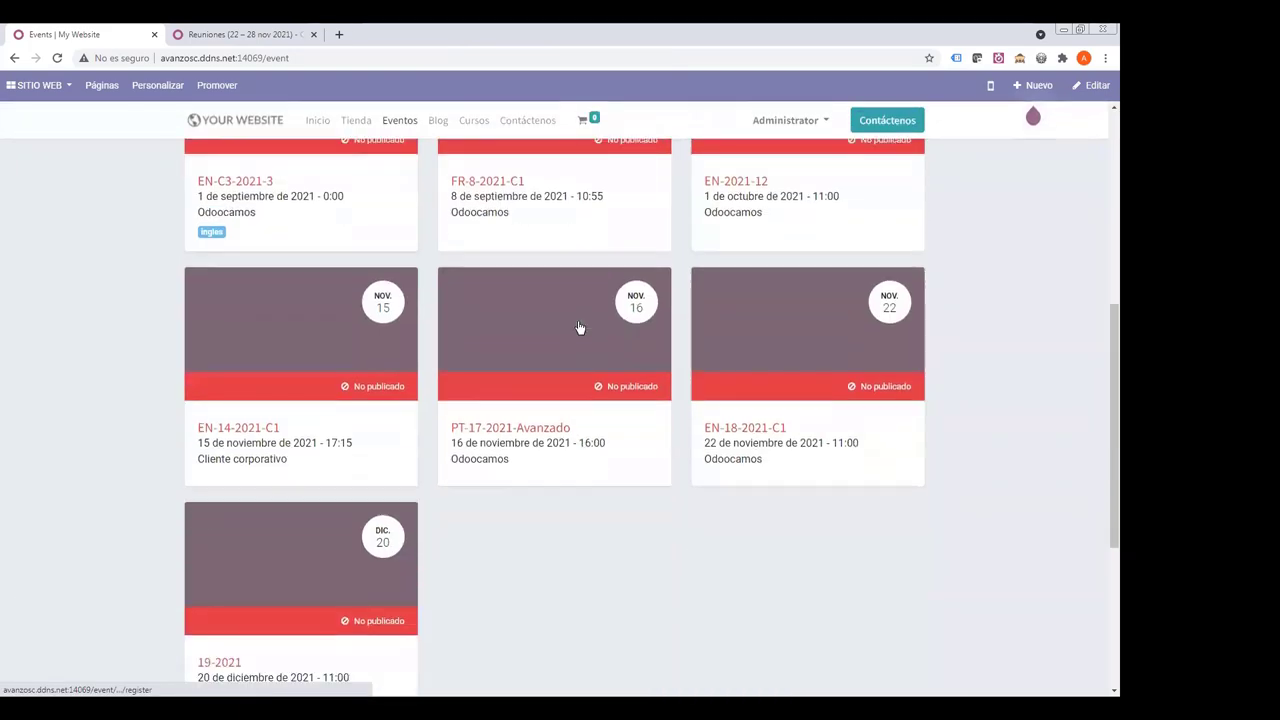
scroll(579, 328, "up", 5)
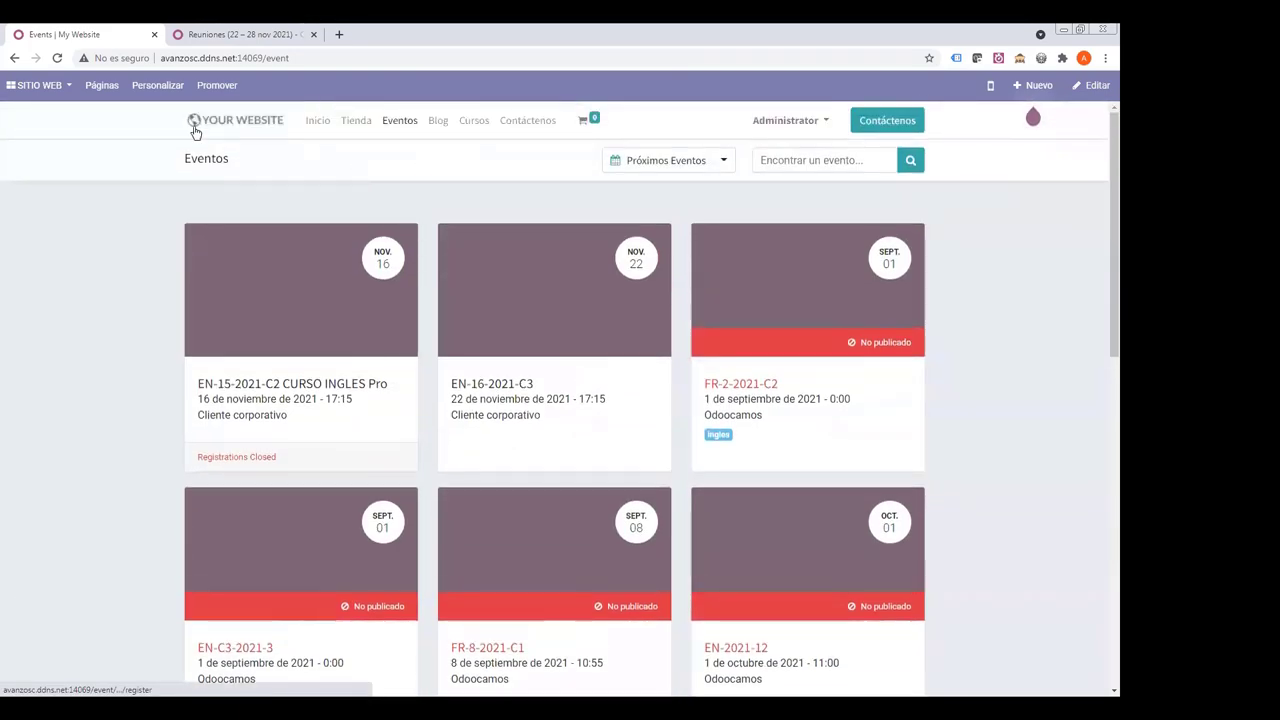
- Return to the 19-2021 event page and open it in the website editor
left_click(14, 57)
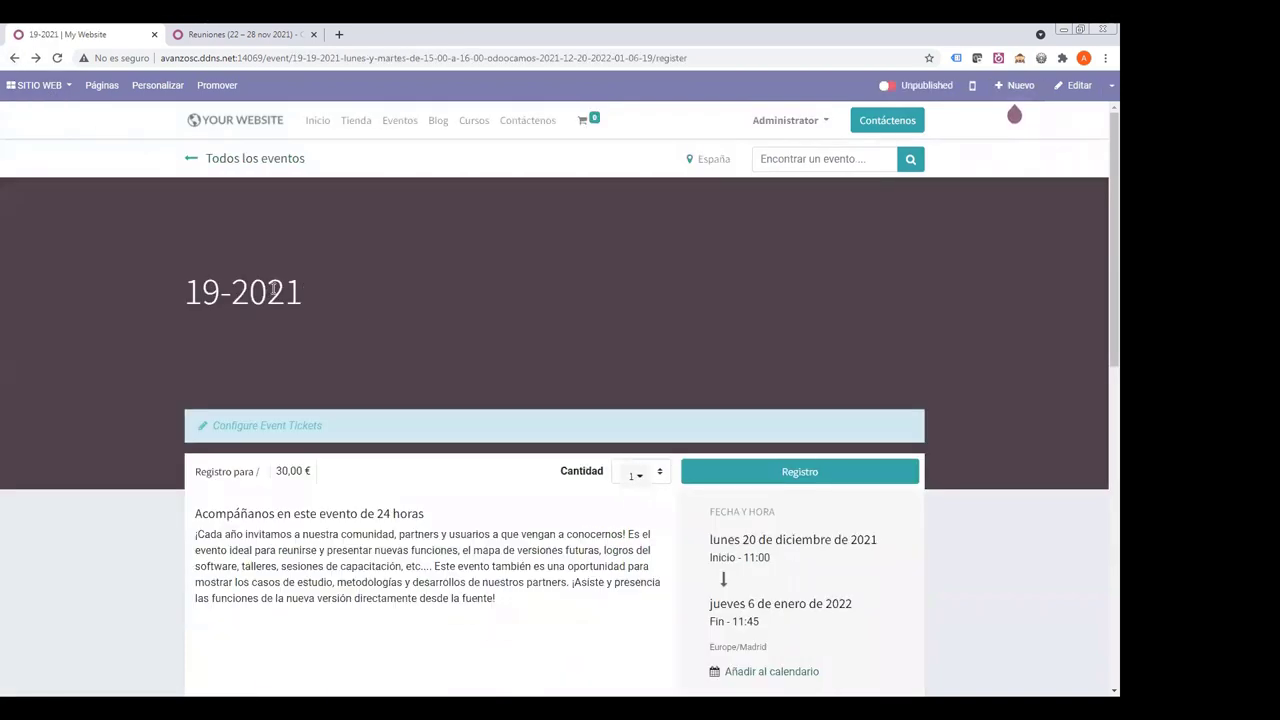
left_click_drag(195, 293, 326, 289)
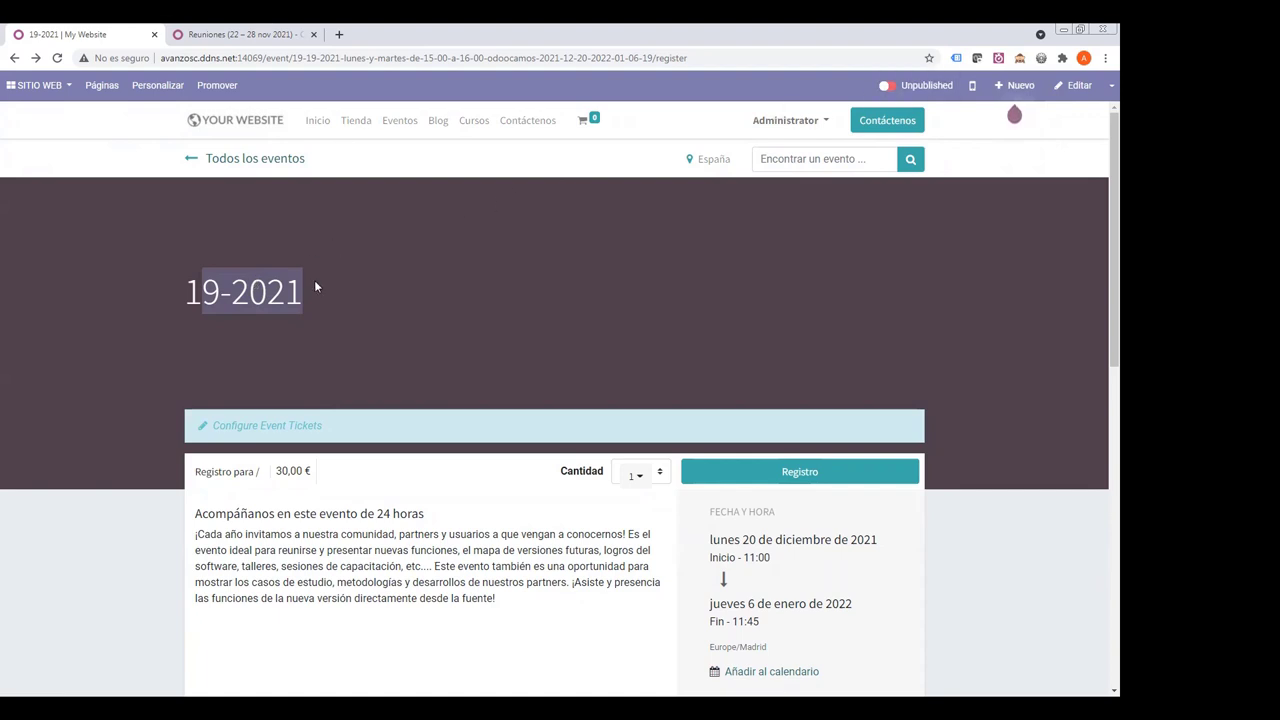
left_click(1080, 85)
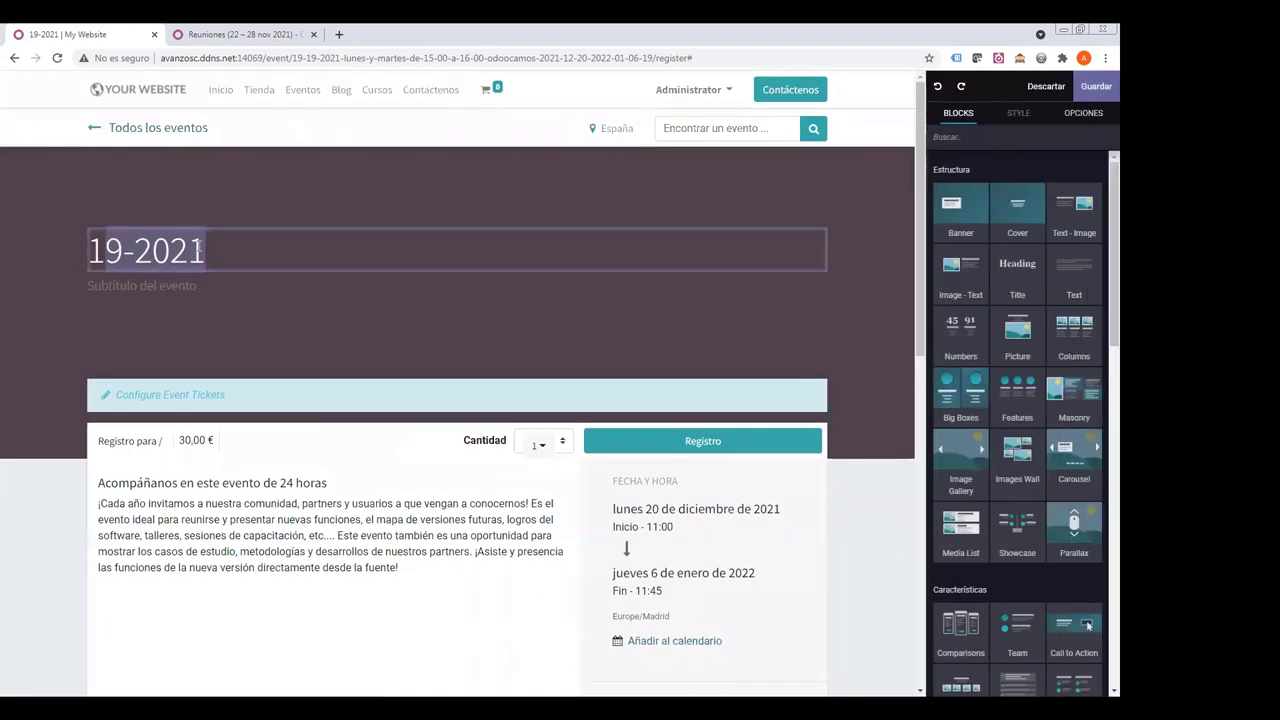
- Change the event page title from 19-2021 to '2021 Taller de navidad'
left_click(218, 250)
left_click_drag(218, 250, 140, 252)
left_click(237, 251)
left_click(134, 251)
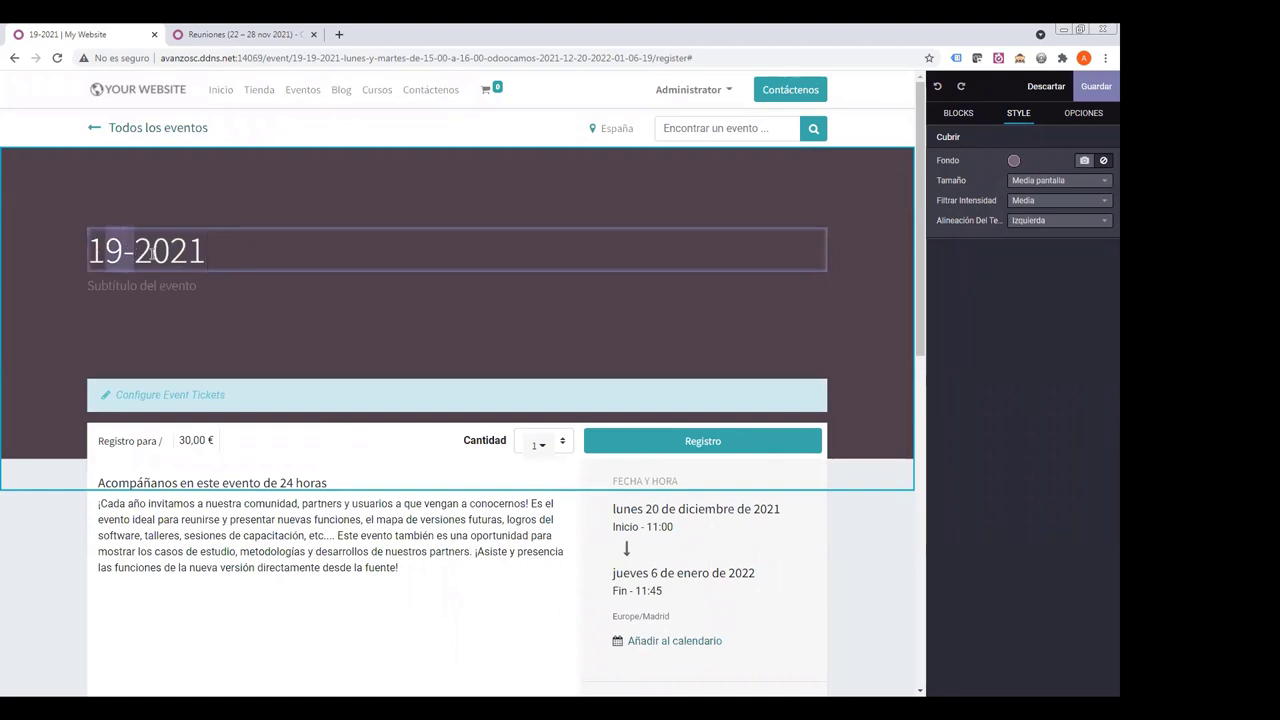
key("BackSpace")
key("BackSpace")
left_click(153, 252)
type("Taller ")
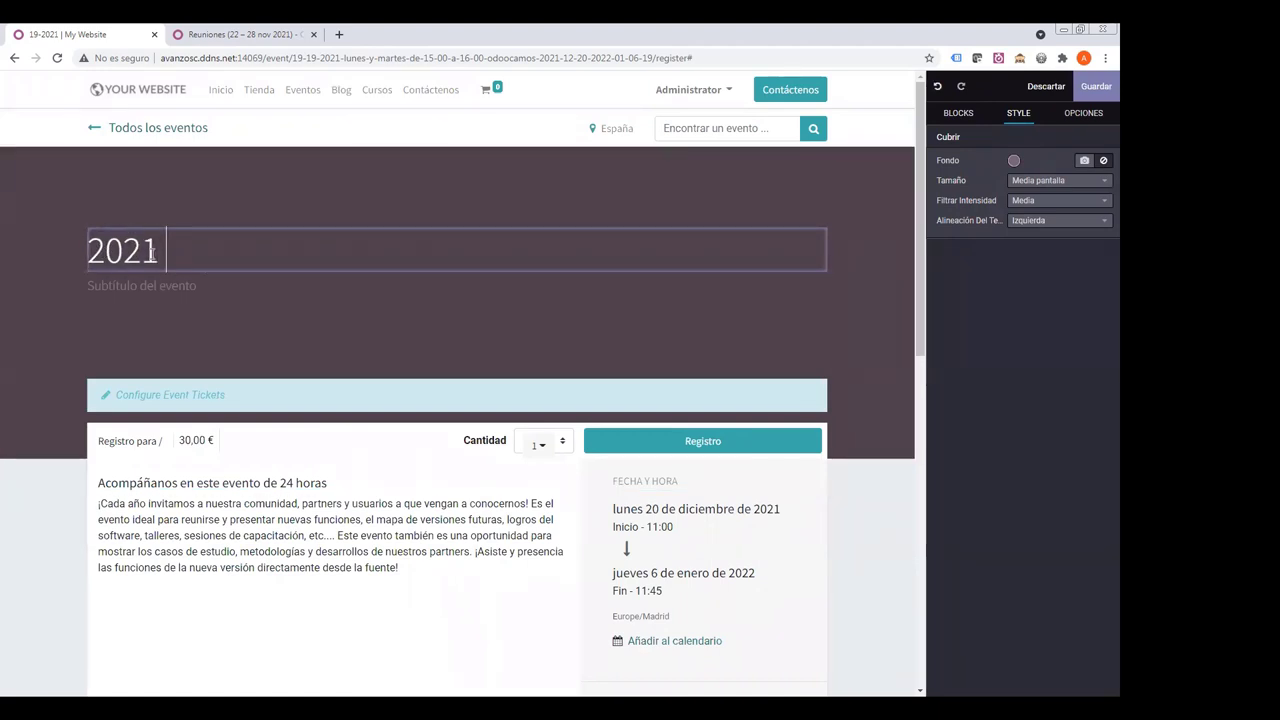
type("de navidad")
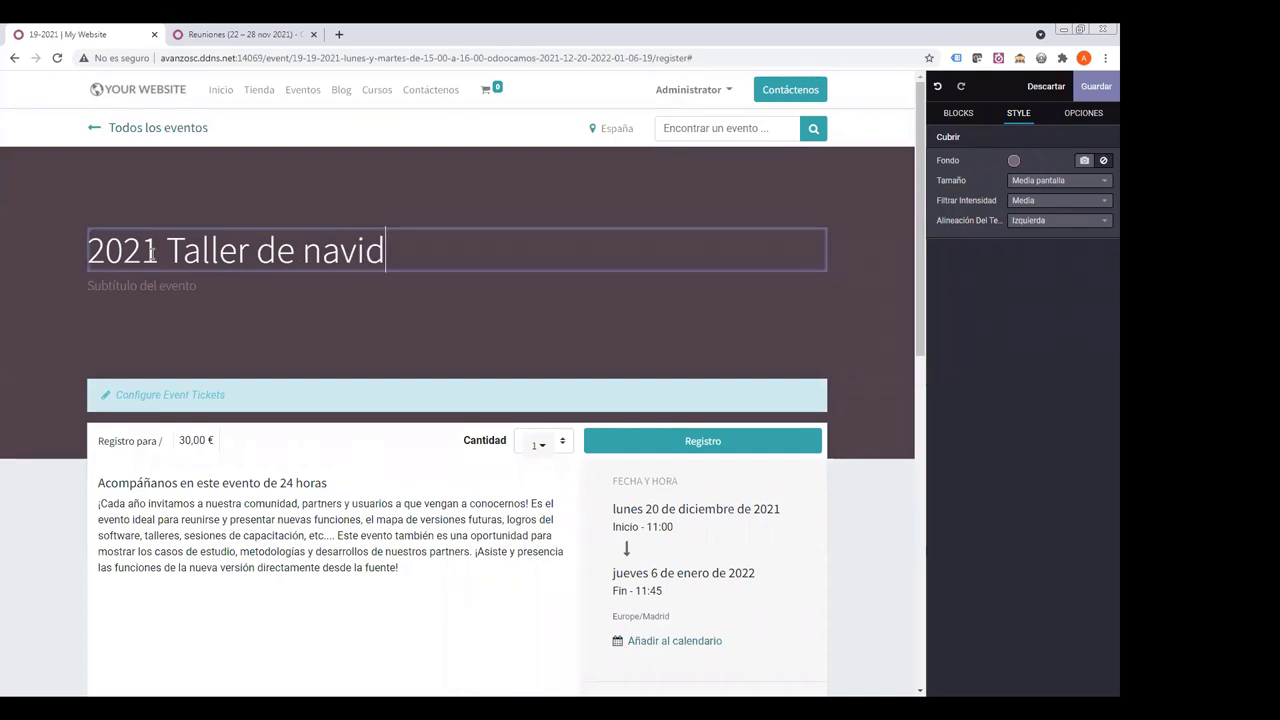
left_click(89, 286)
- Add the subtitle 'Ven a descubrir nuestro mundo navideño' and save the page
left_click(89, 284)
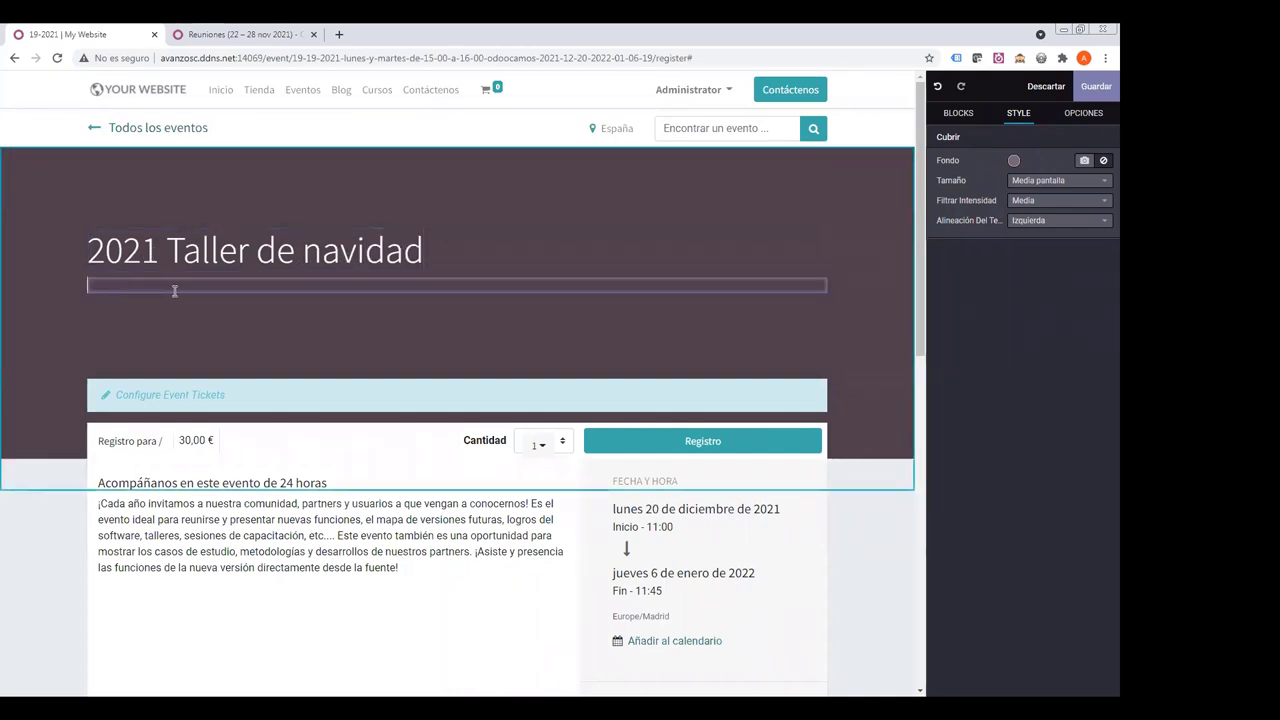
type("Ven")
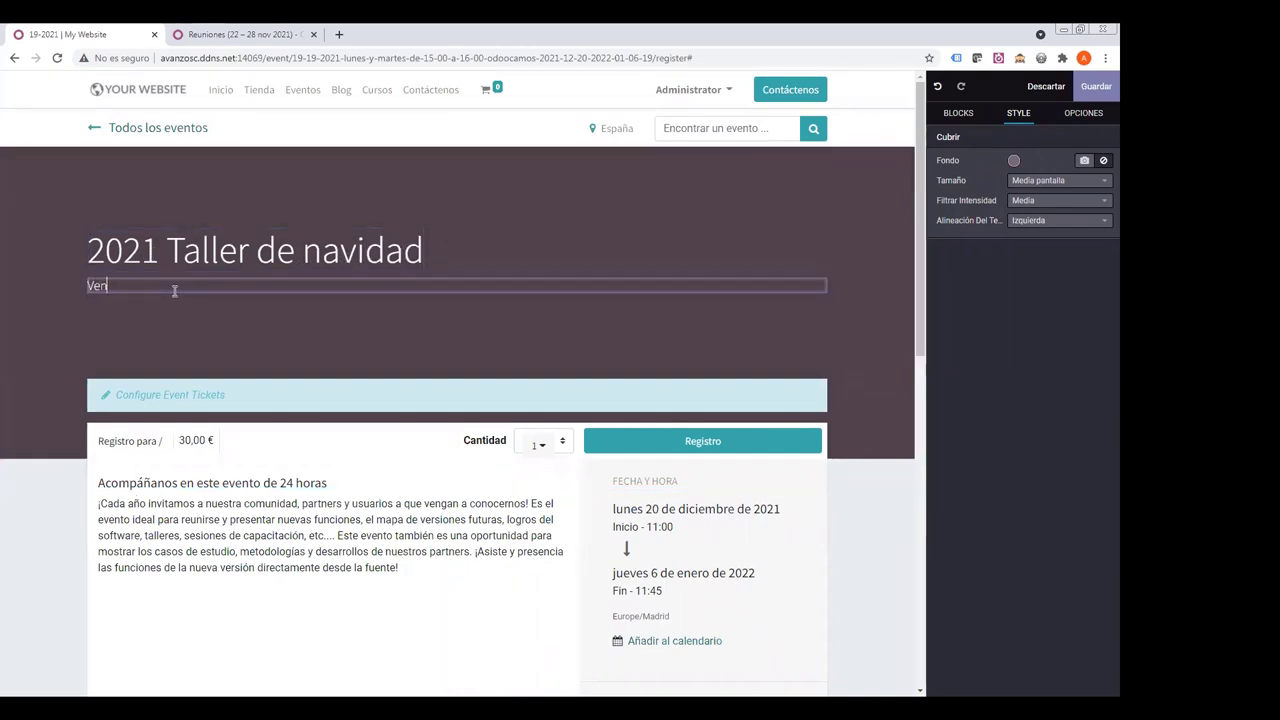
type(" a descubrir e")
type("uestro mu")
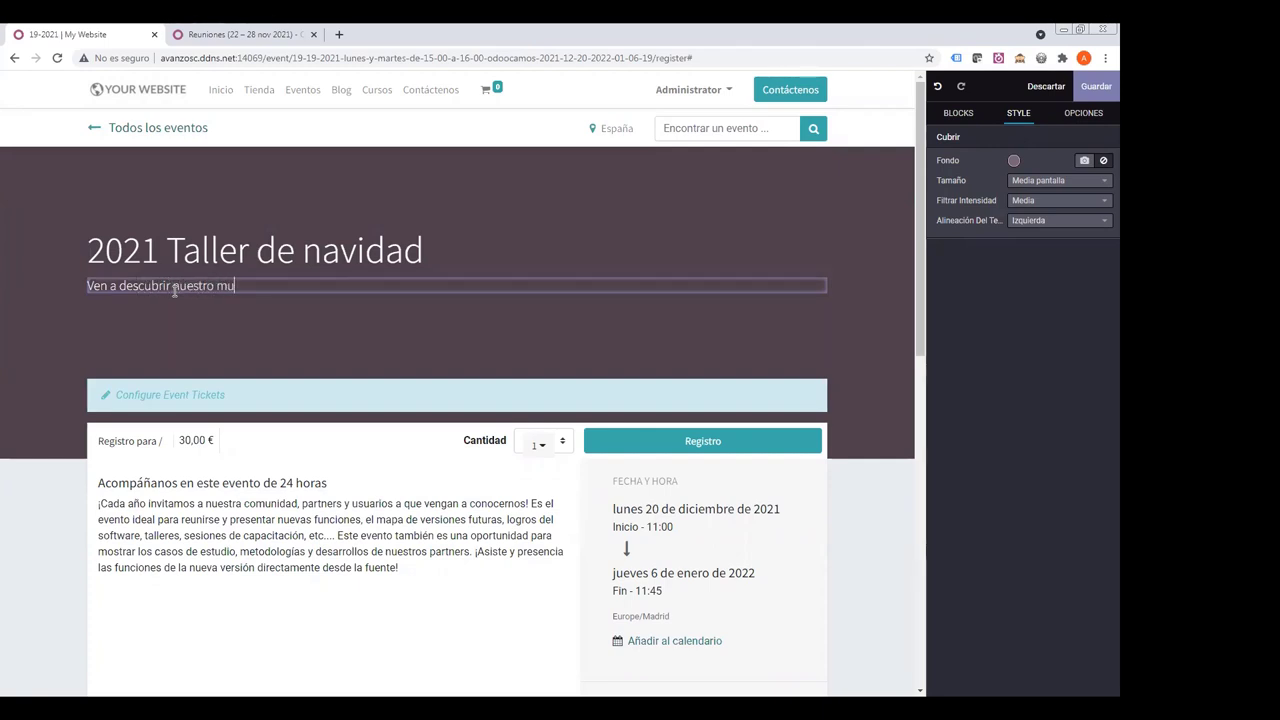
type("ndo navideño")
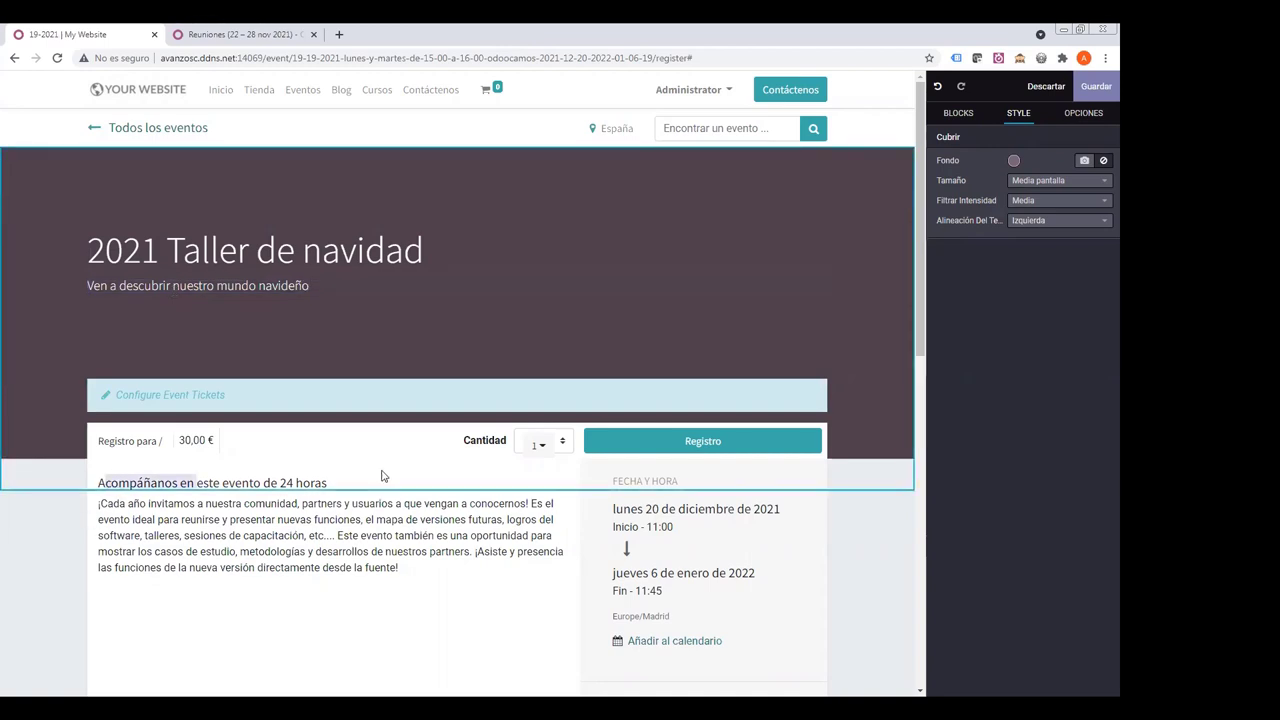
left_click(220, 505)
left_click_drag(206, 505, 311, 520)
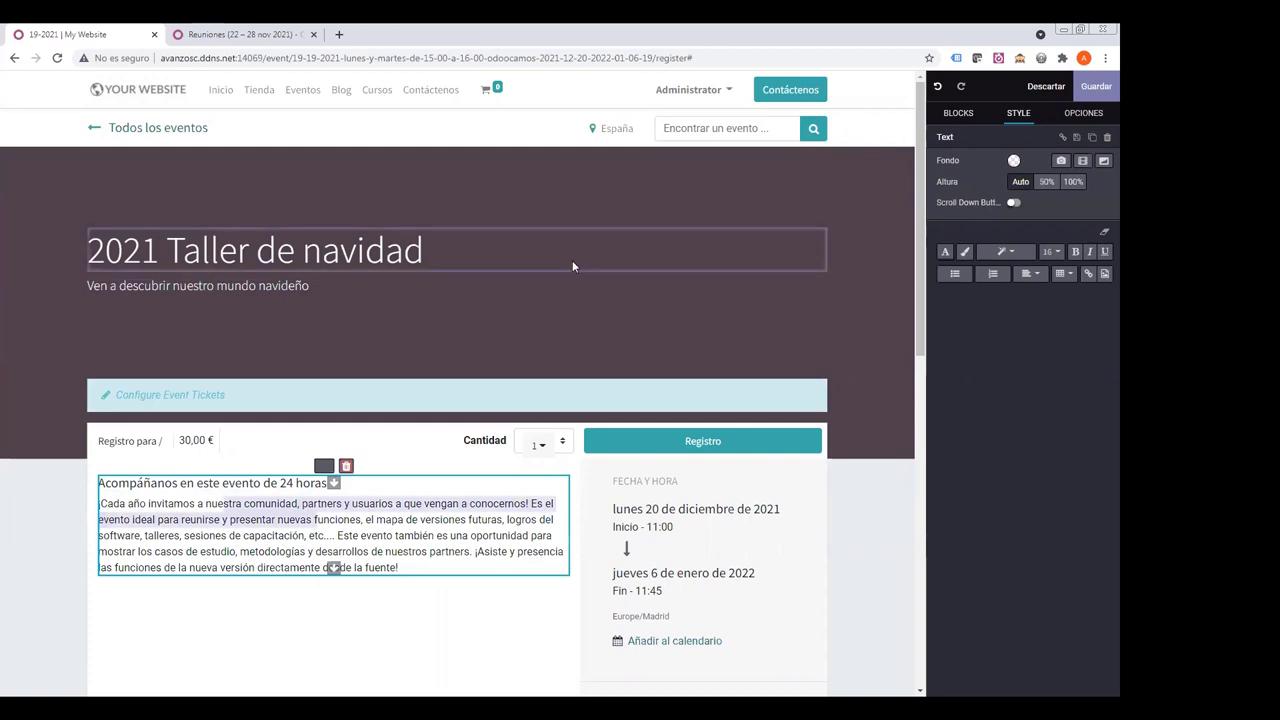
left_click(1096, 88)
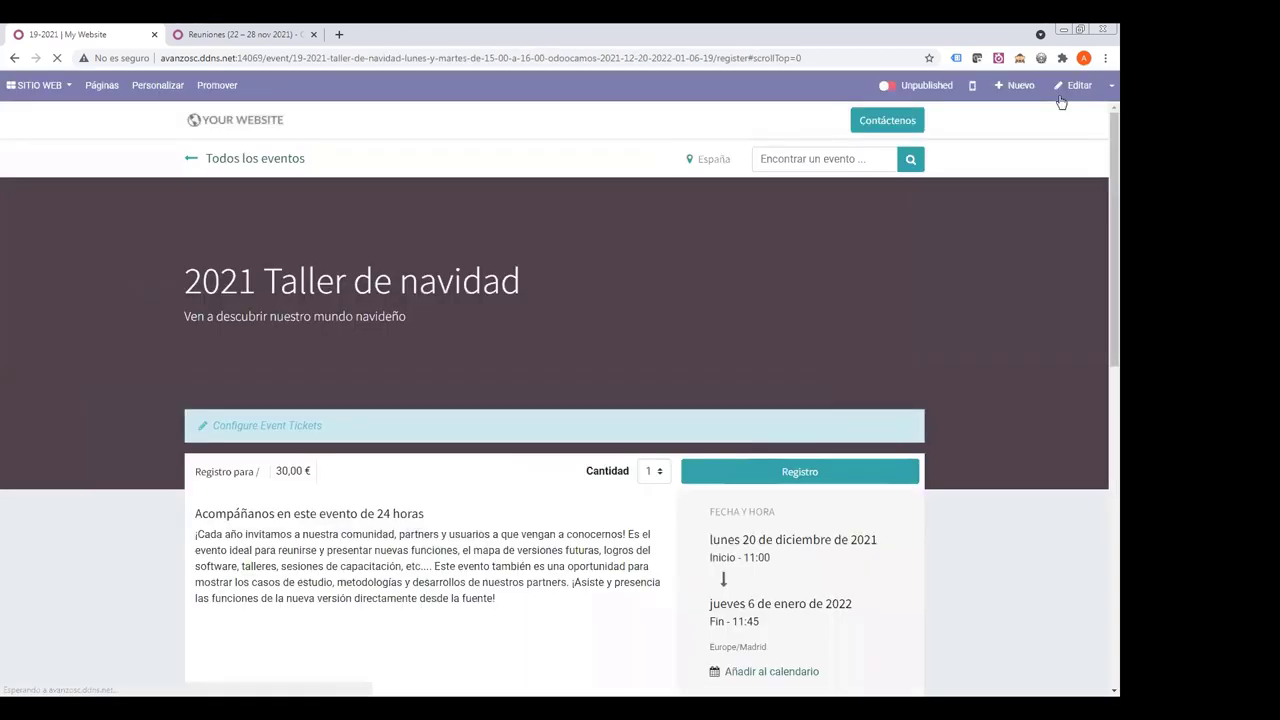
- Publish the 2021 Taller de navidad event and open its ticket configuration in the backend
left_click(886, 85)
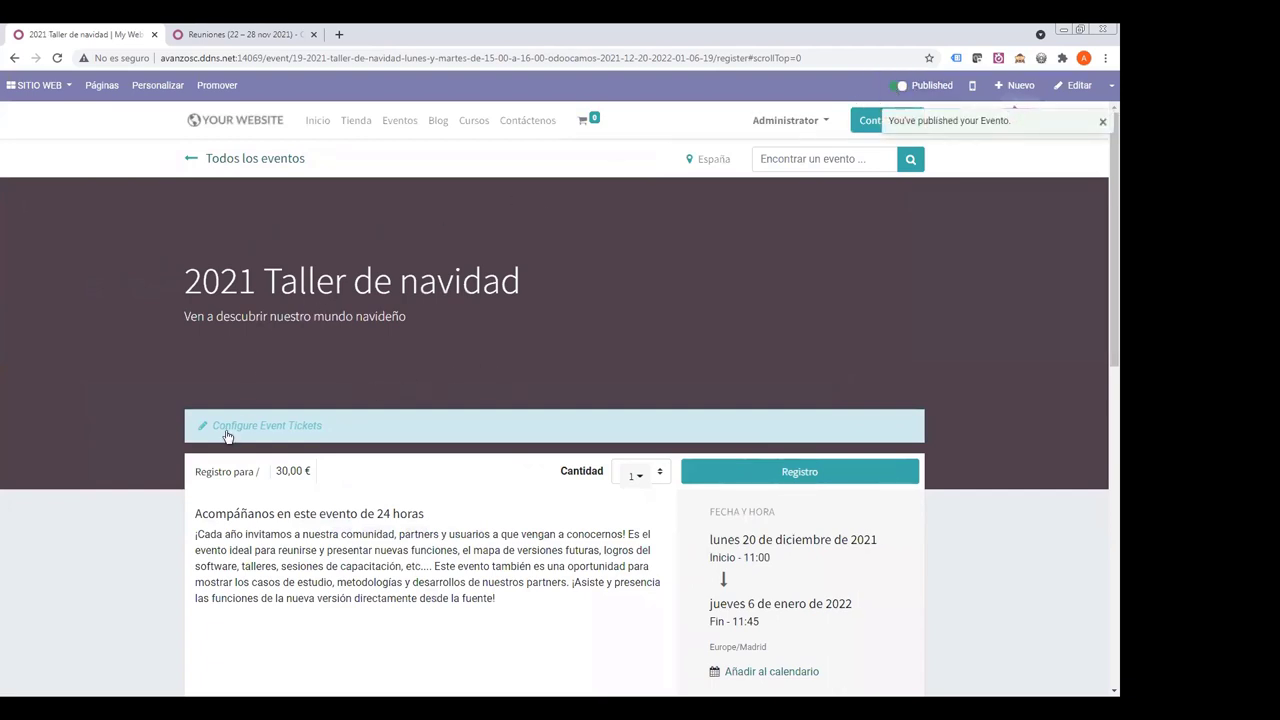
left_click_drag(239, 268, 406, 318)
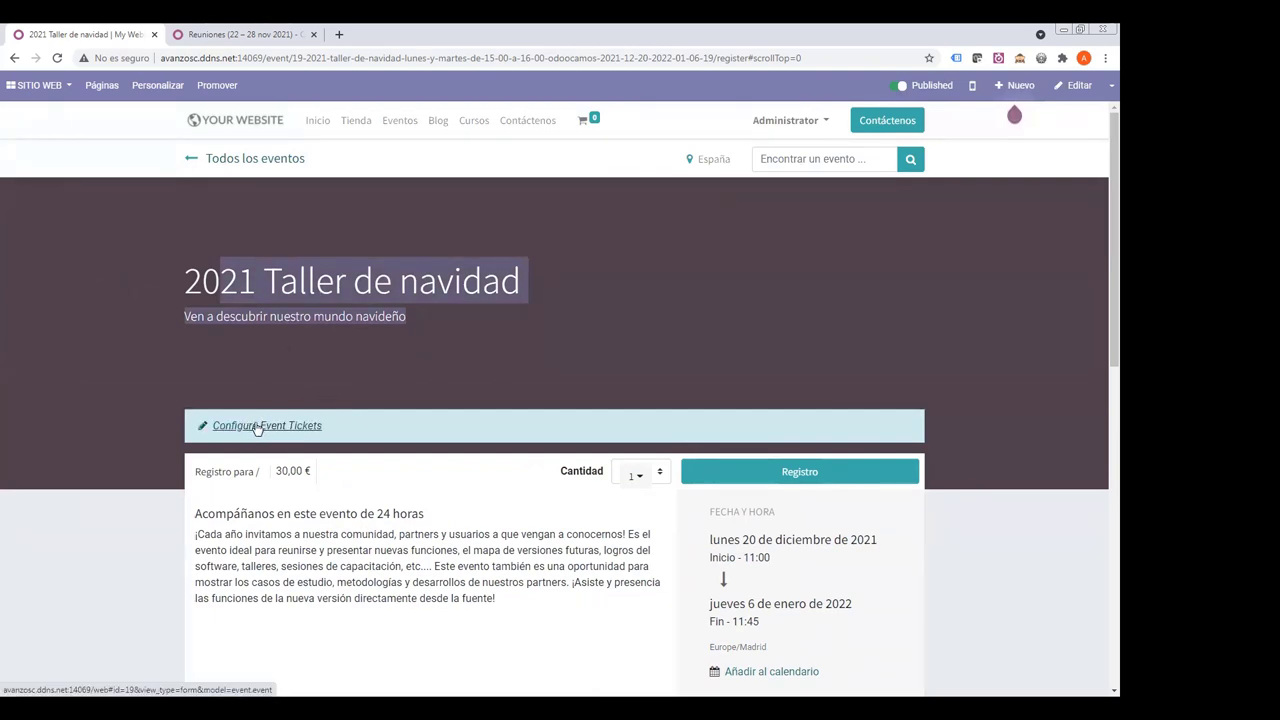
left_click_drag(186, 286, 417, 317)
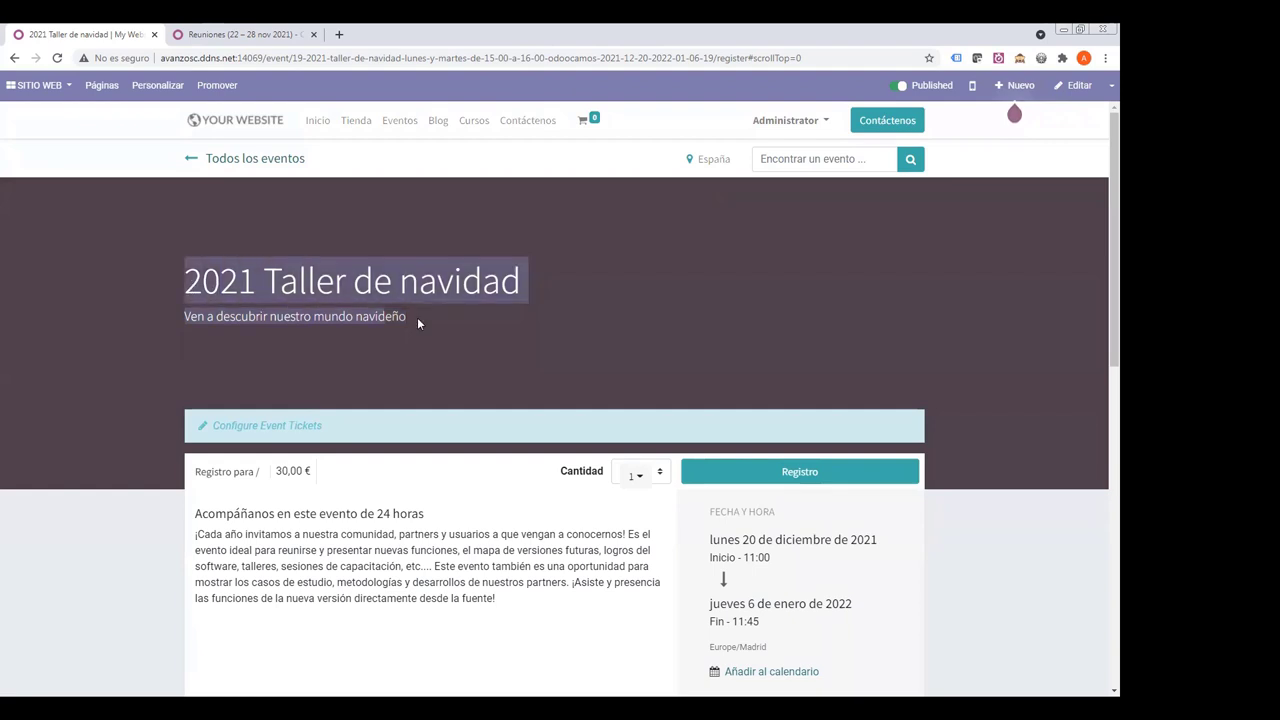
left_click(283, 424)
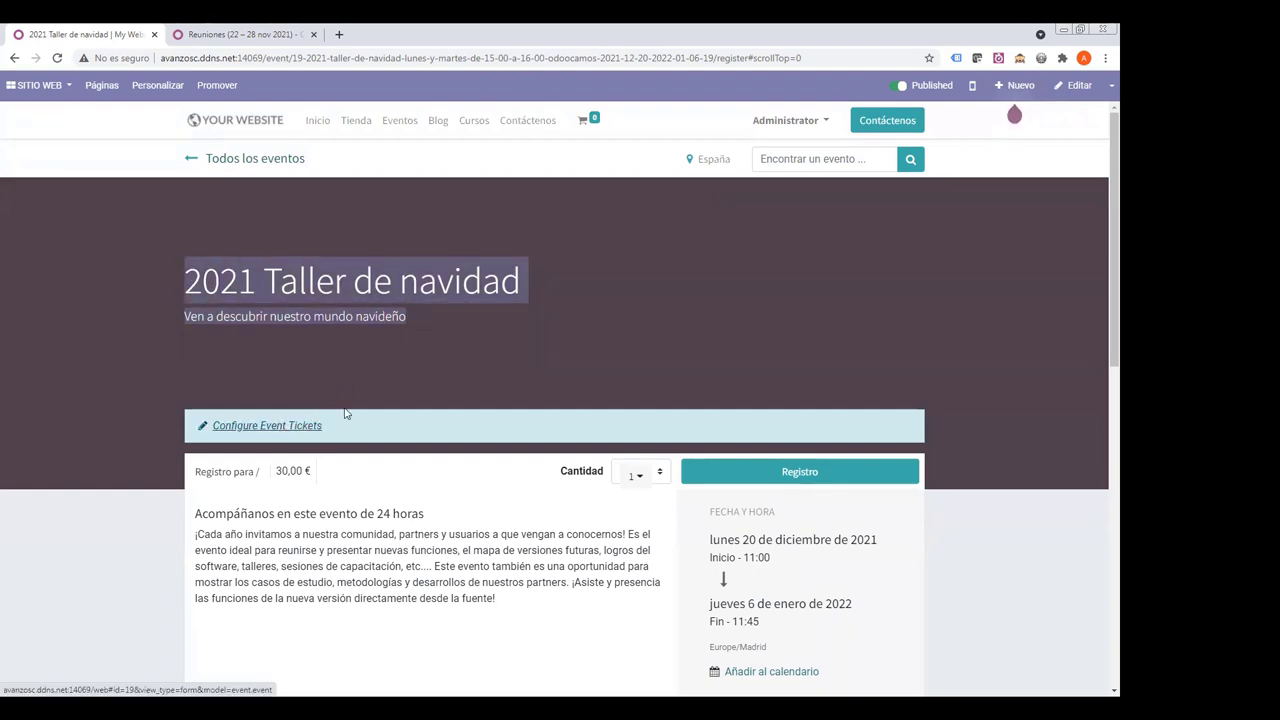
left_click(285, 425)
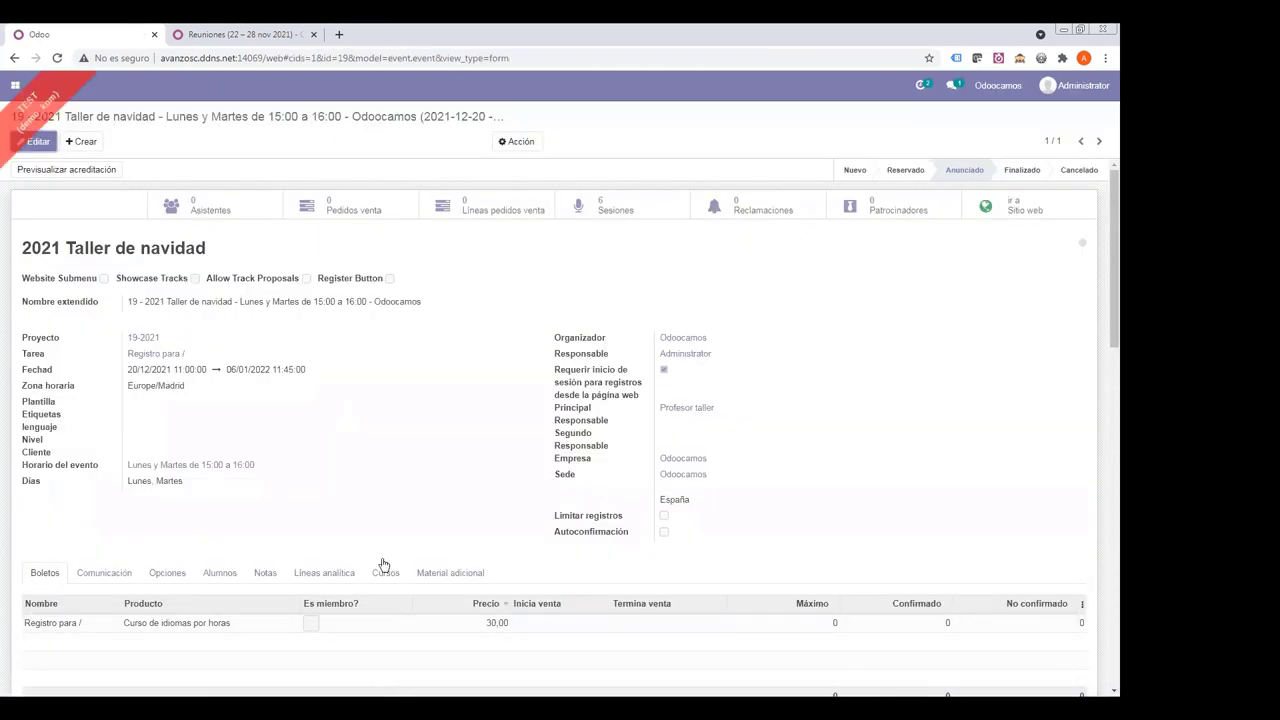
- Set the Registro para ticket's sales window from 18/11/2021 to 06/01/2022
left_click(38, 141)
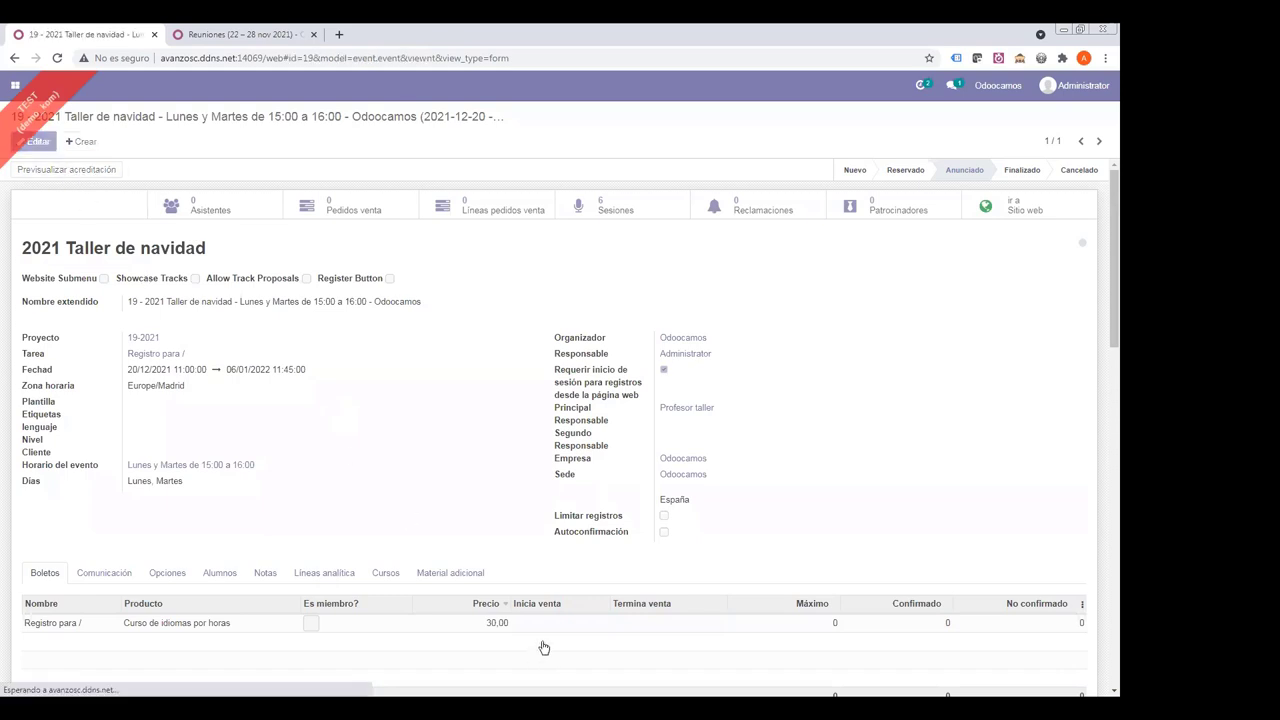
left_click(541, 647)
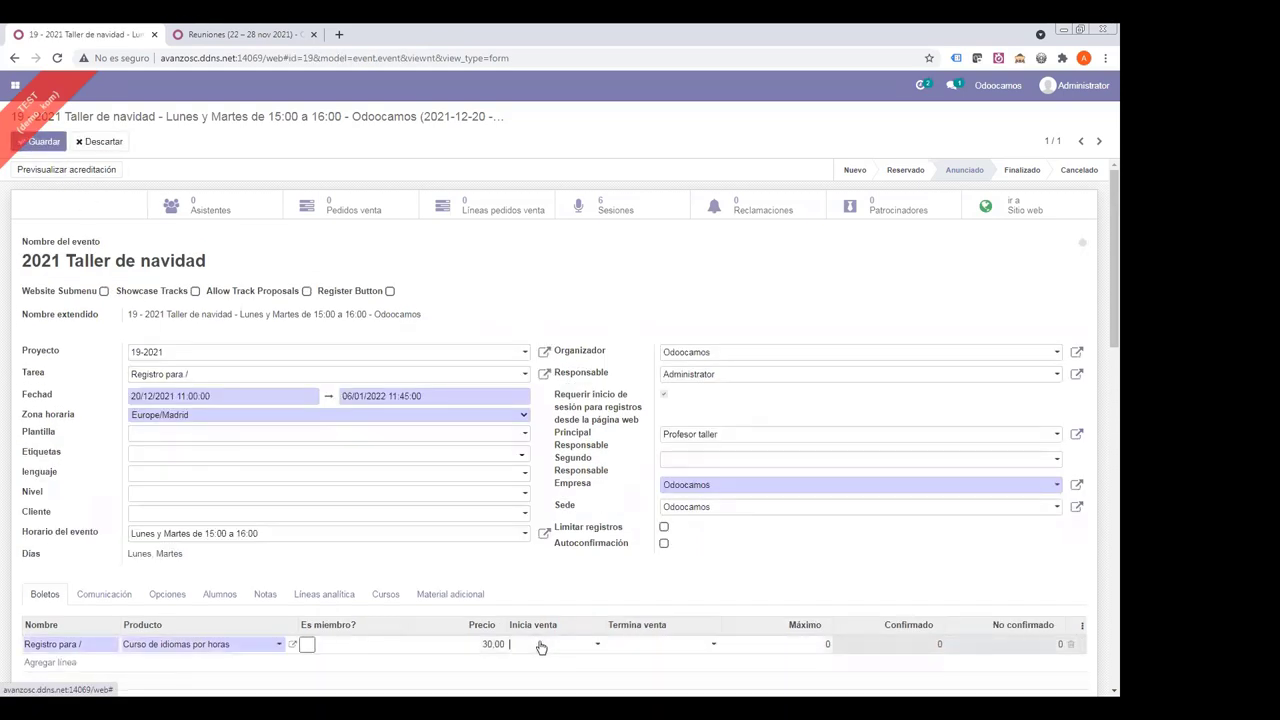
left_click(541, 645)
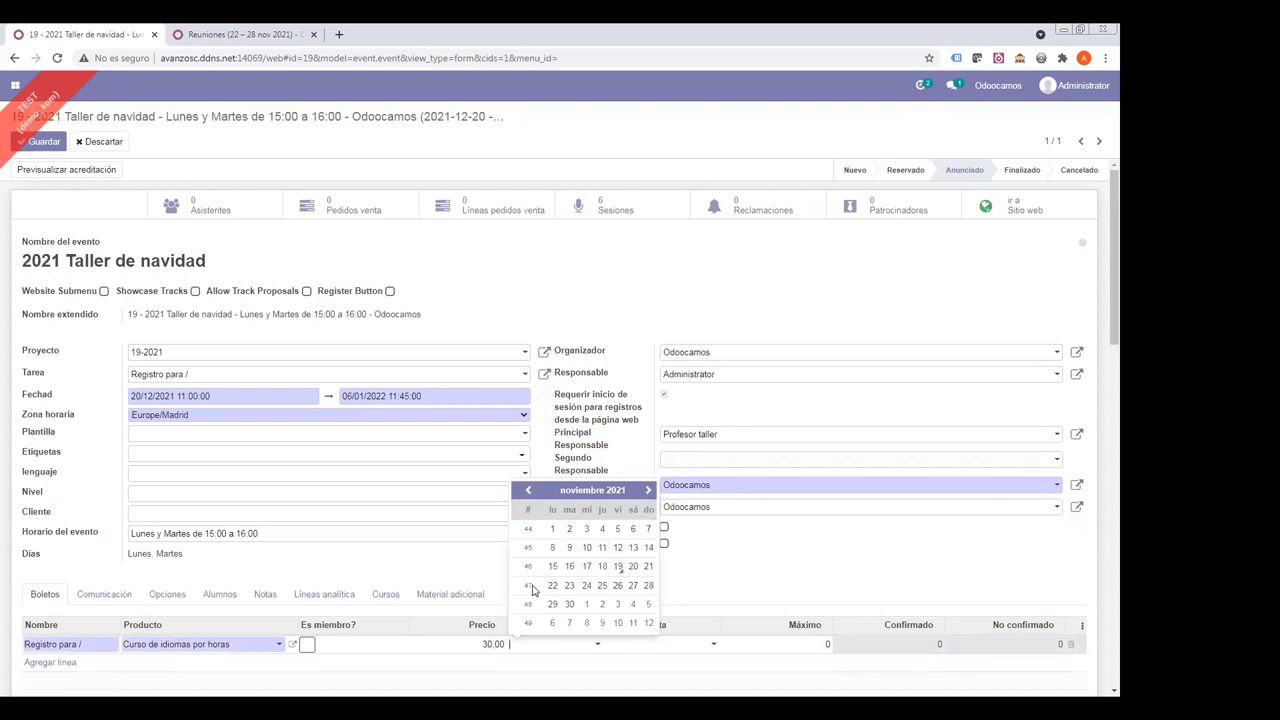
left_click(602, 567)
left_click(616, 645)
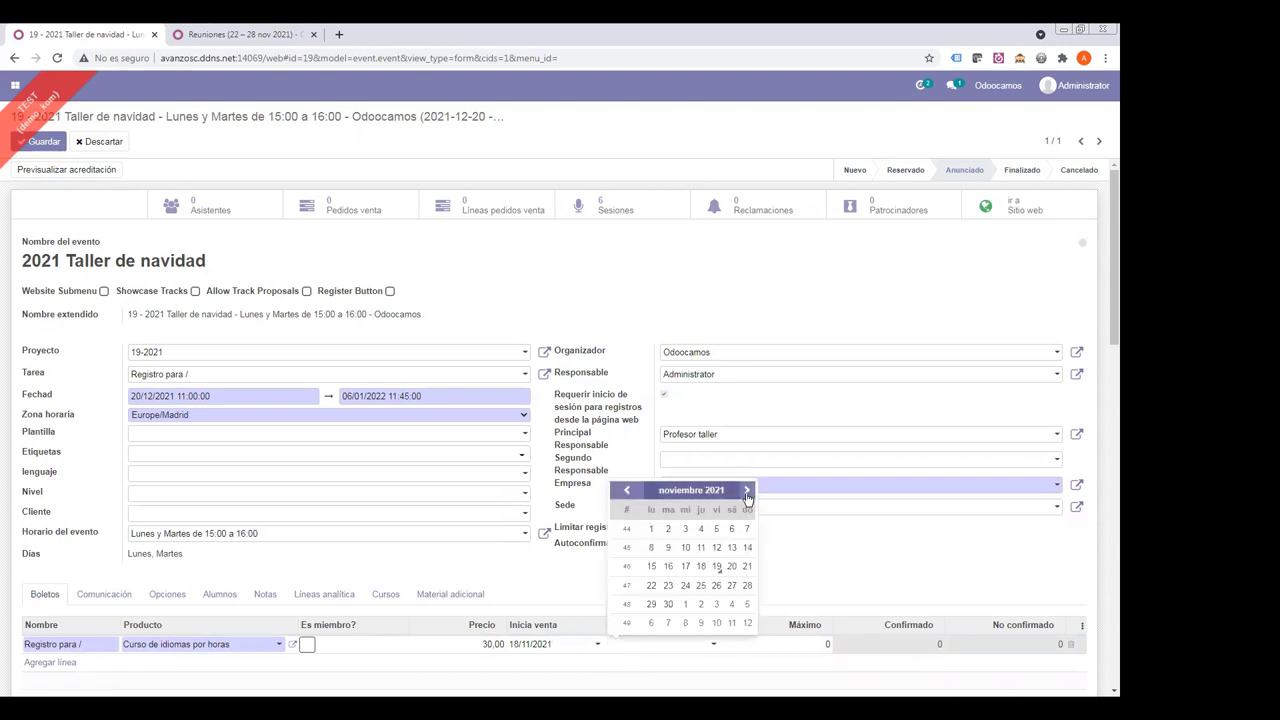
left_click(747, 490)
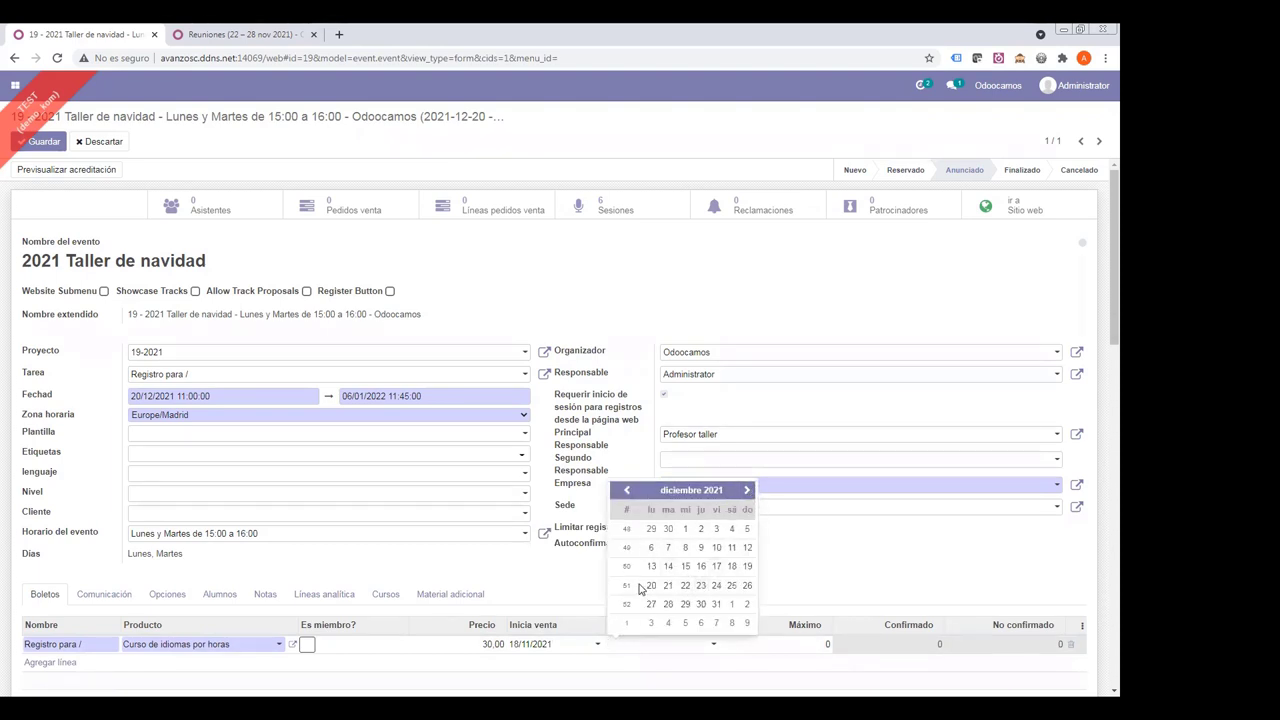
left_click(746, 567)
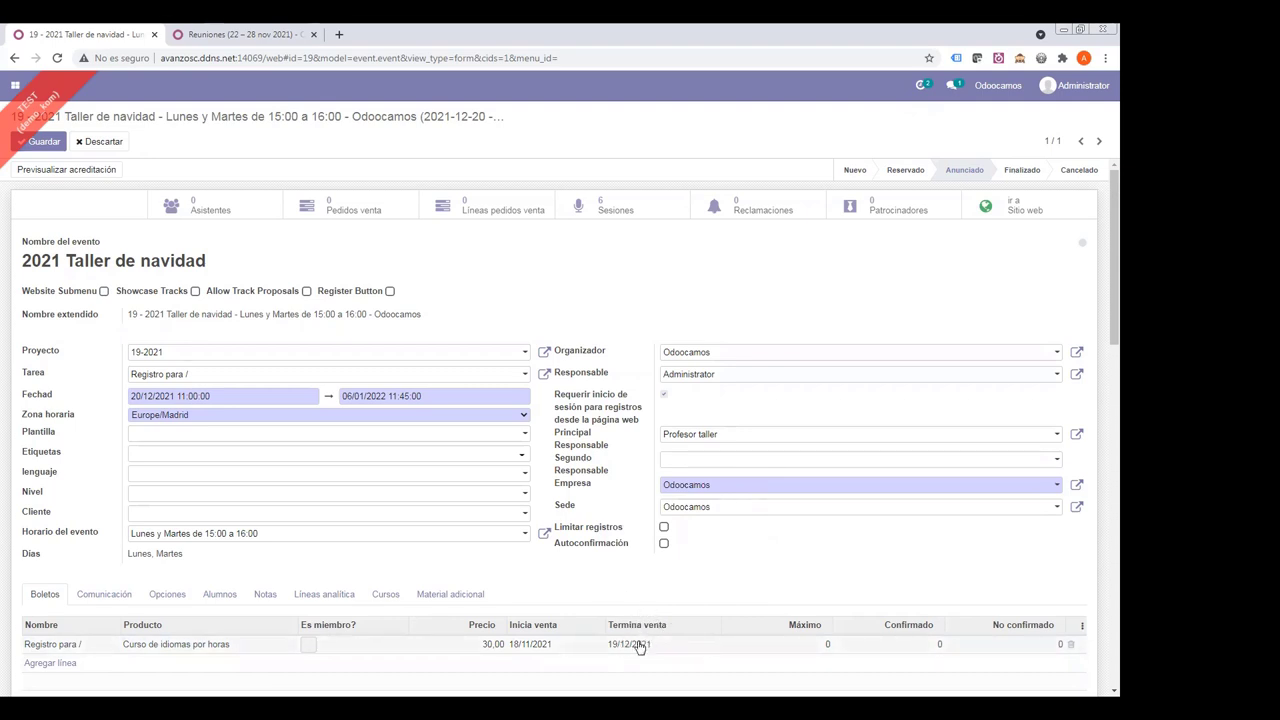
left_click(645, 645)
left_click(676, 648)
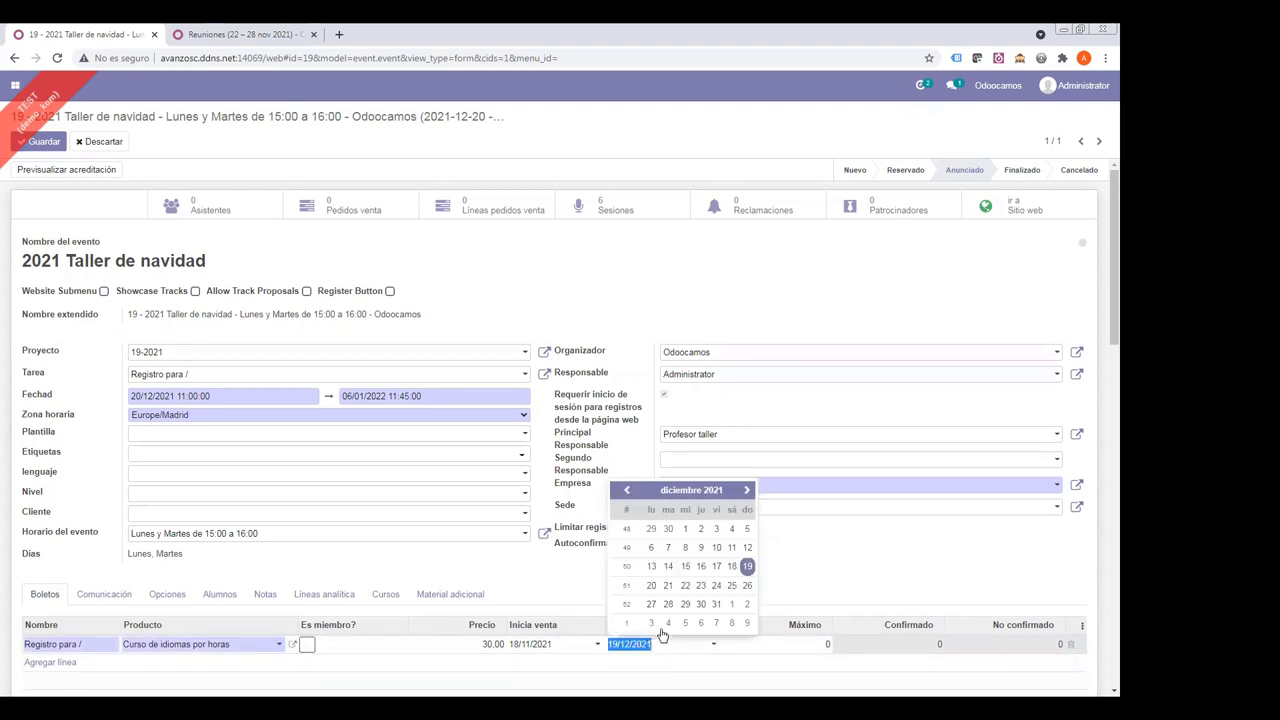
left_click(746, 490)
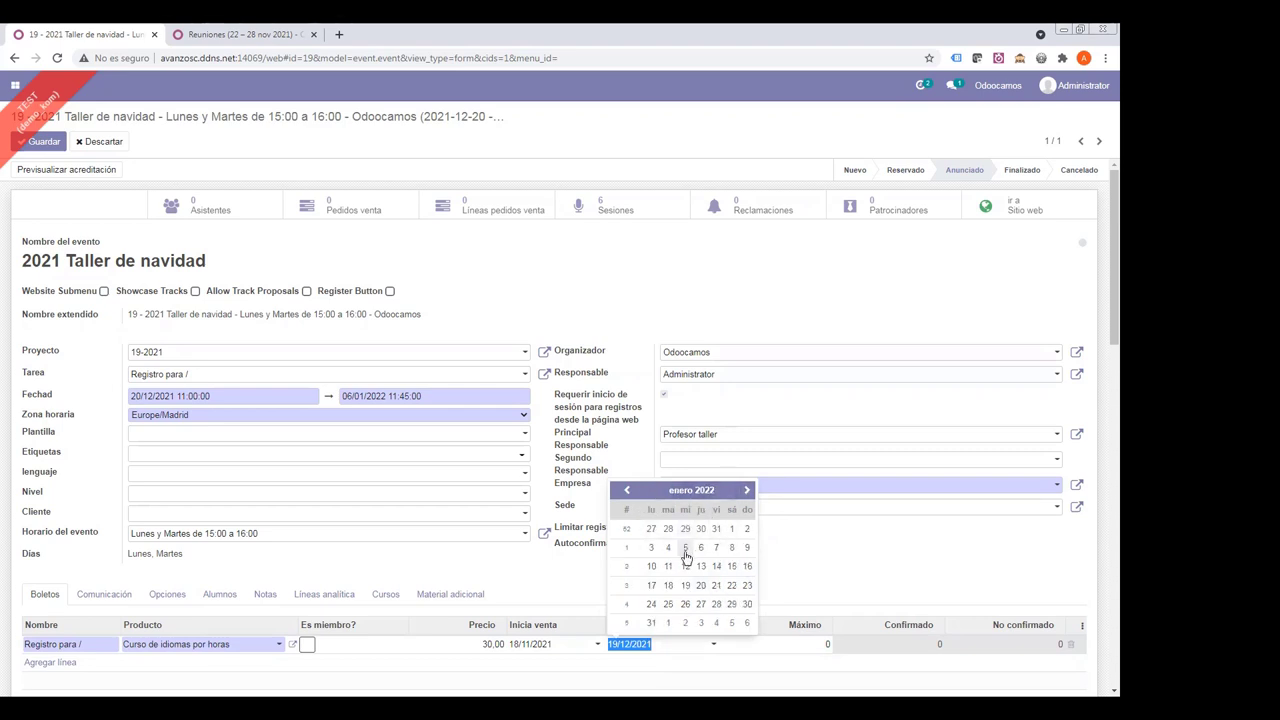
left_click(701, 547)
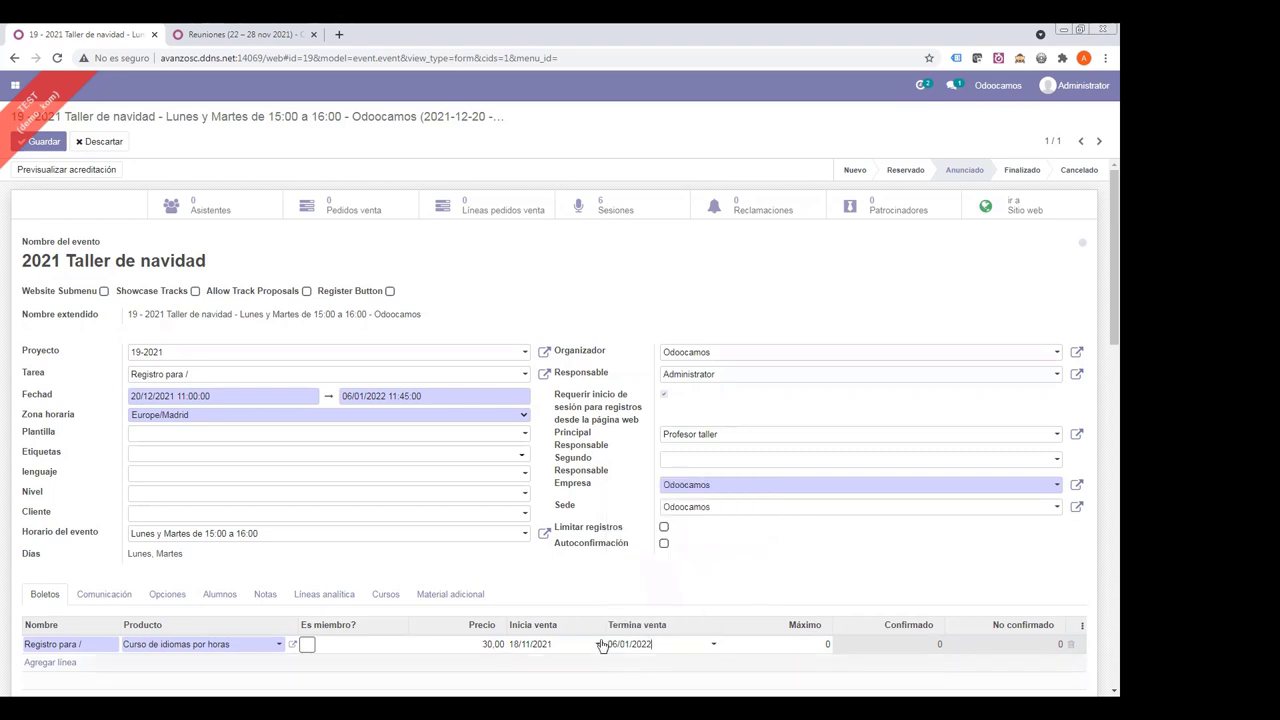
- Save the event record and view its page on the website
left_click(545, 584)
left_click(44, 143)
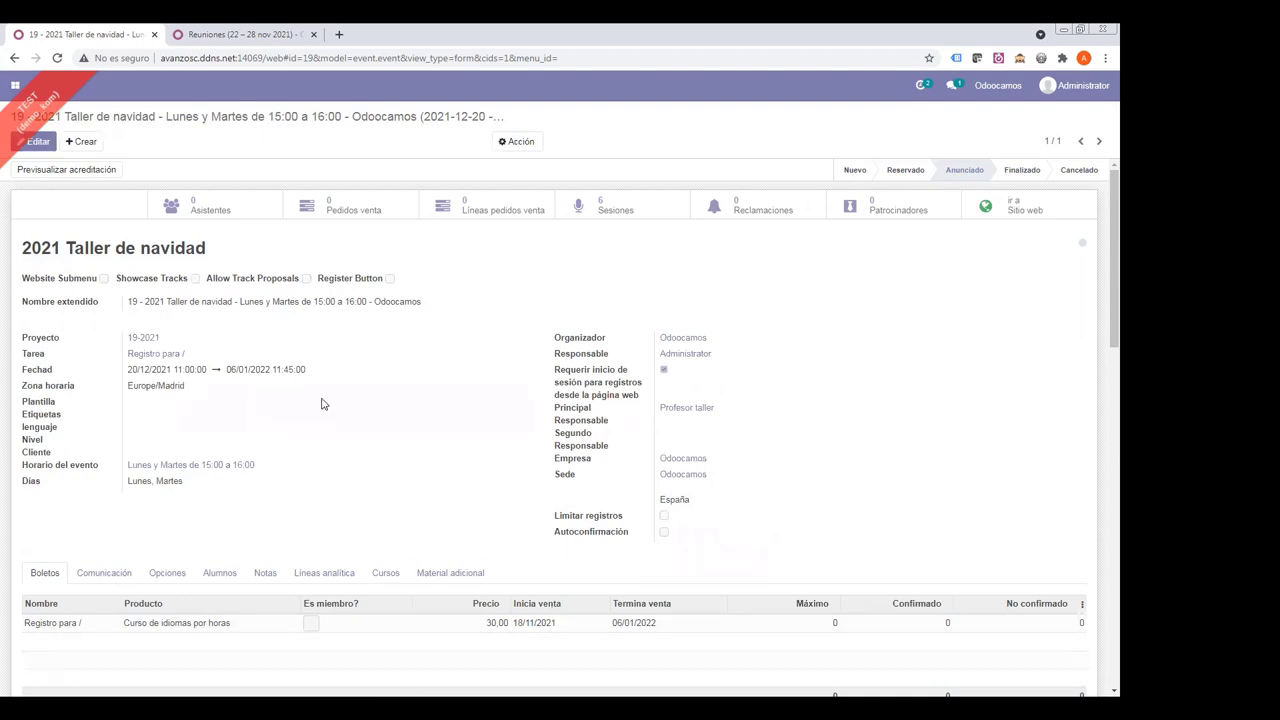
left_click(1012, 222)
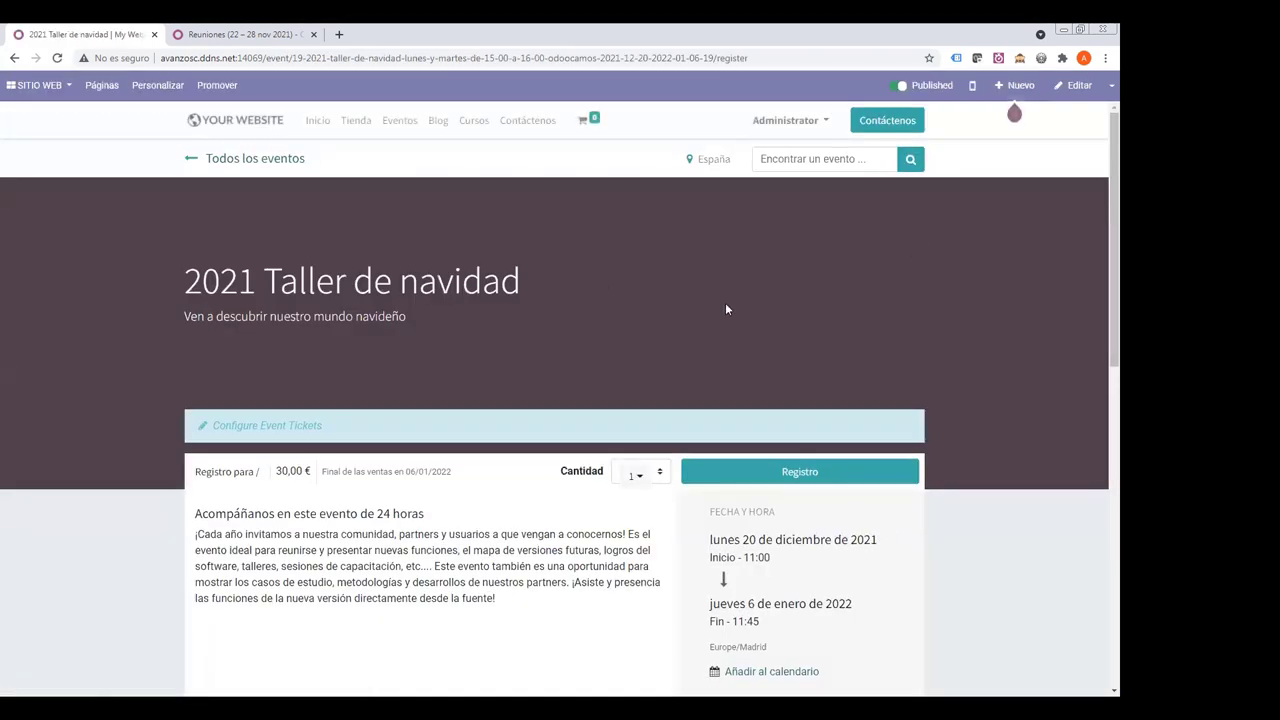
- Review the published event page's title and sales end date, then start registering a ticket
left_click_drag(323, 466, 462, 485)
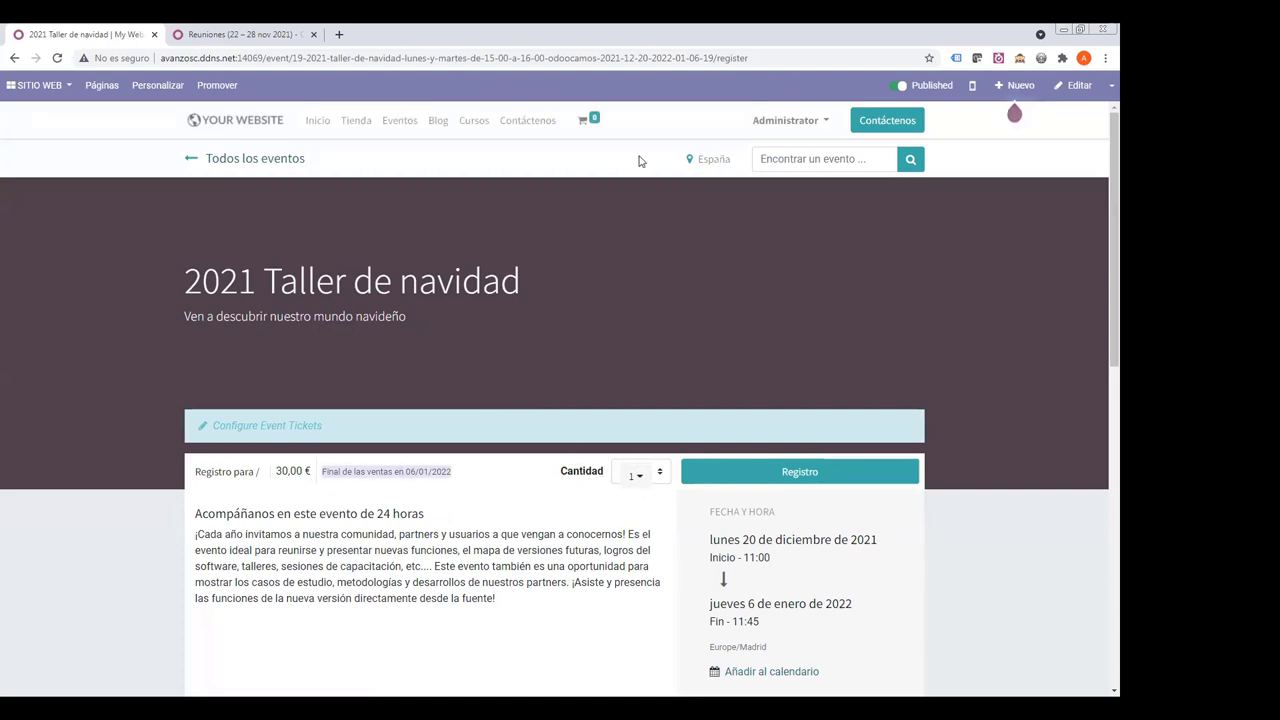
double_click(790, 120)
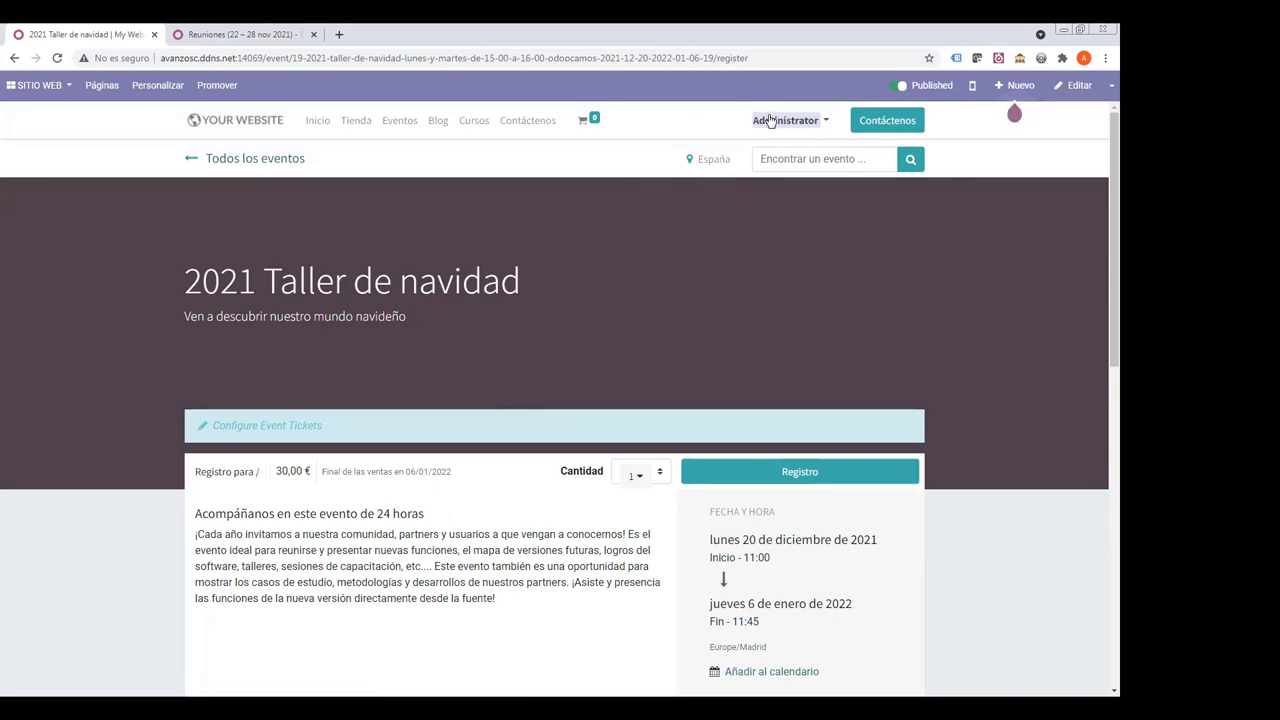
left_click_drag(219, 283, 556, 286)
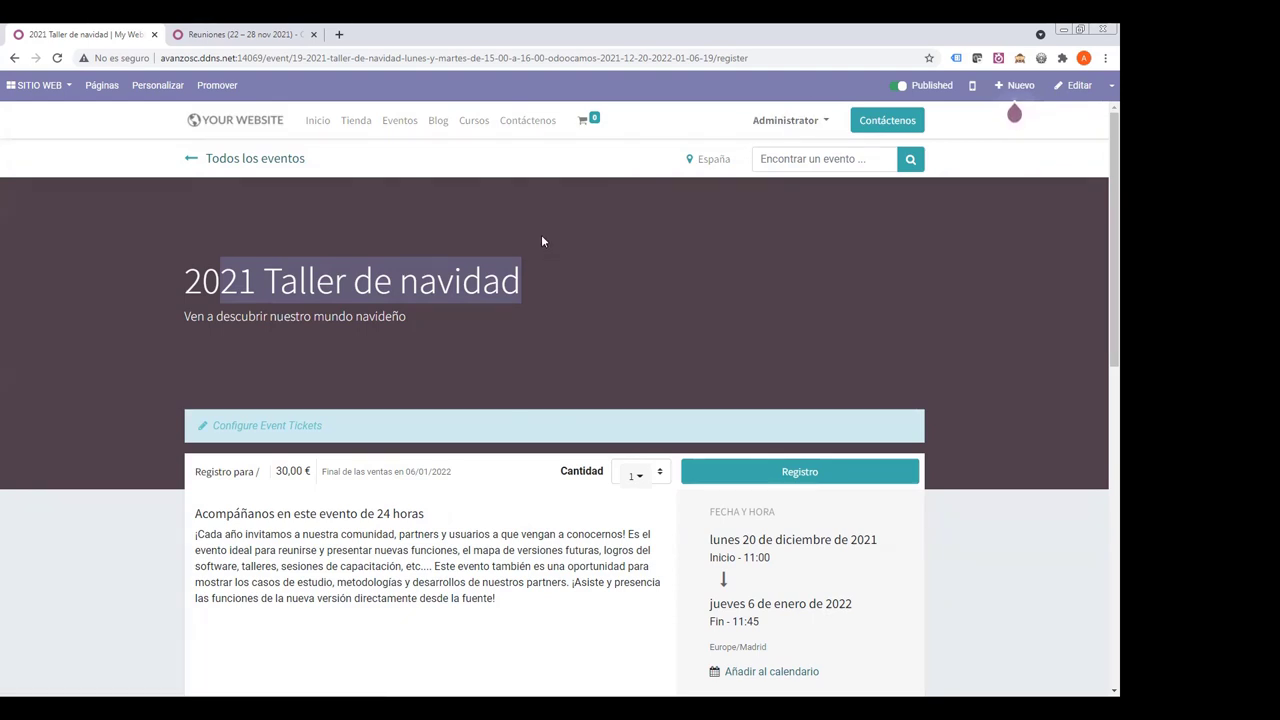
left_click(738, 475)
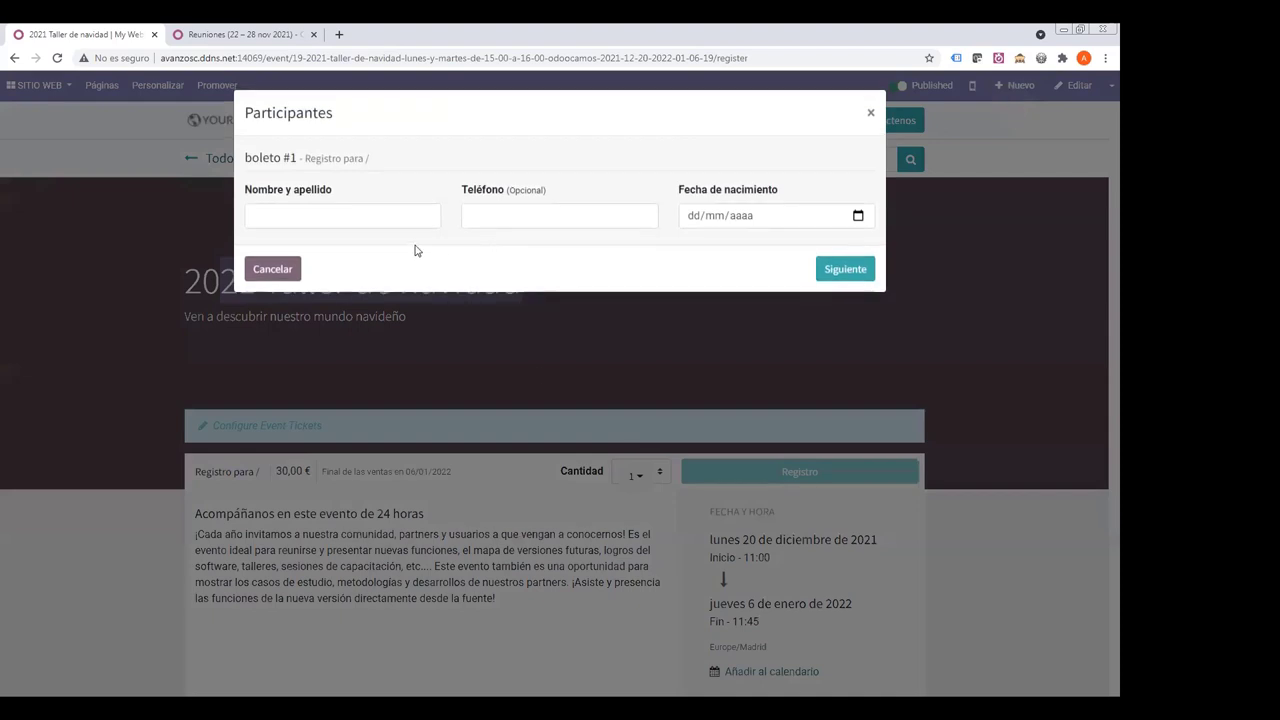
left_click(386, 214)
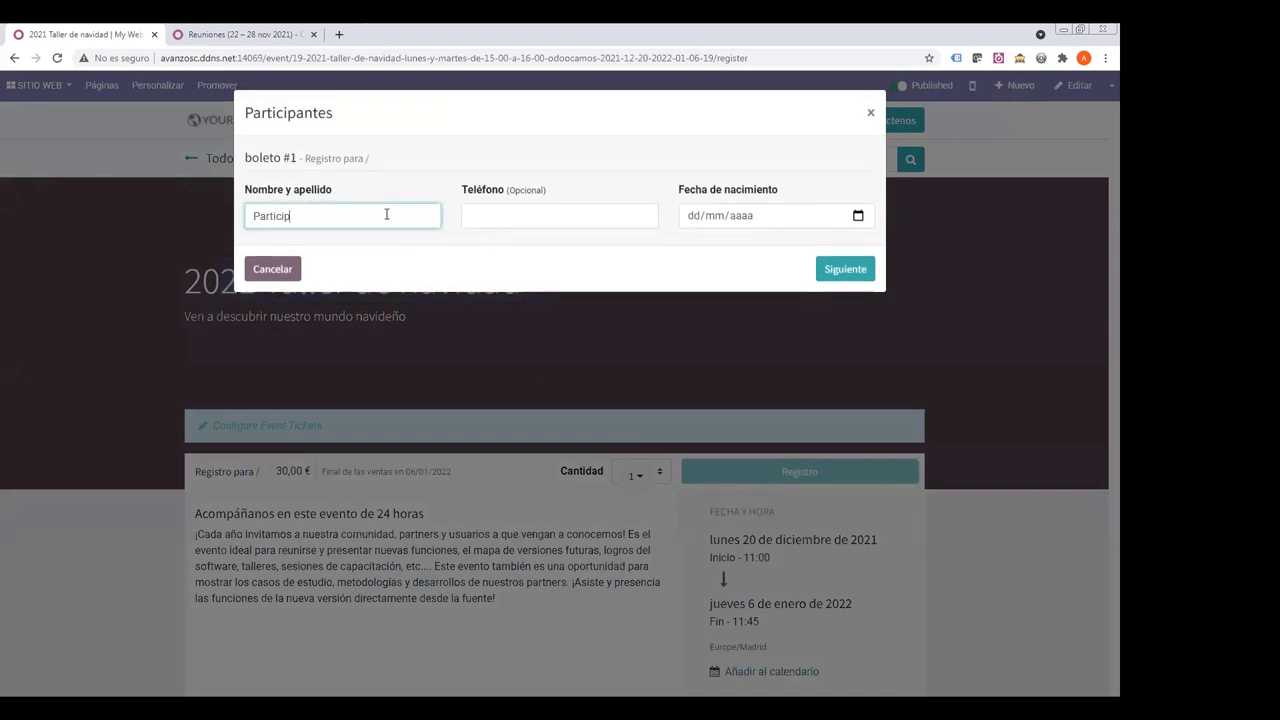
type("Participante Taller 1")
key("Tab")
type("93939393")
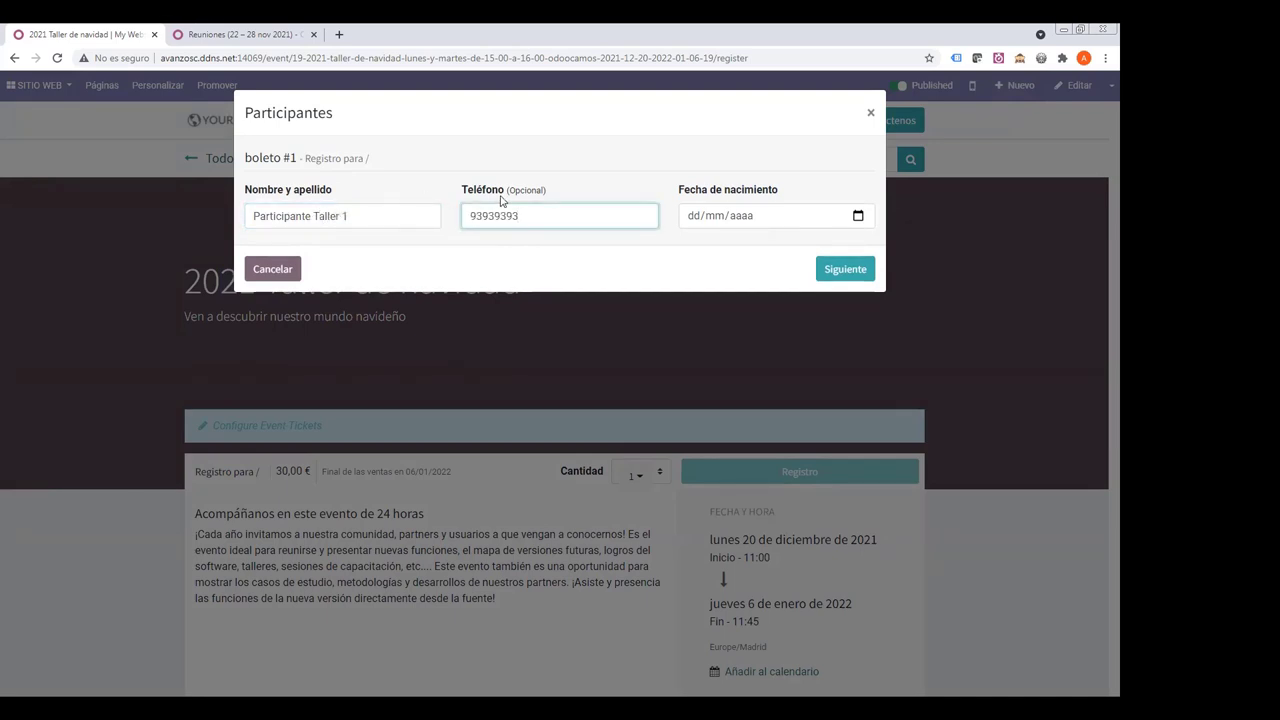
key("Tab")
type("151220")
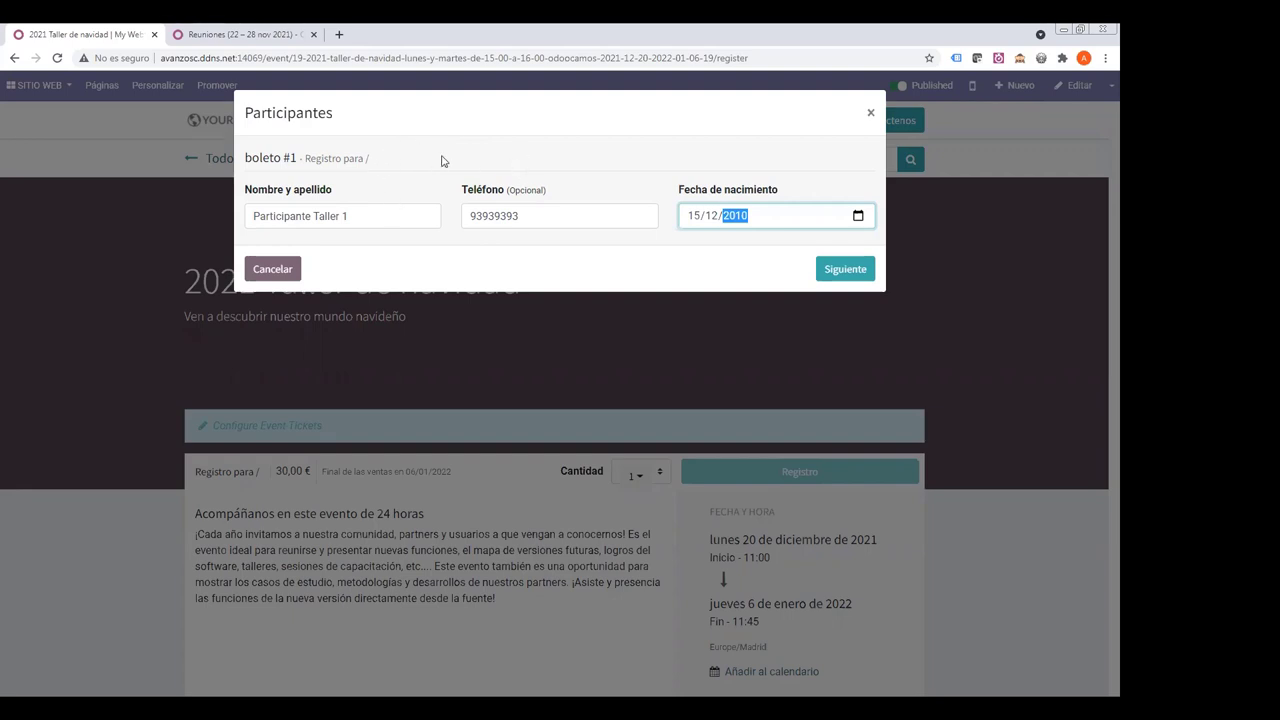
- Verify the entered birth date and submit the attendee details to reach checkout
left_click_drag(247, 158, 348, 172)
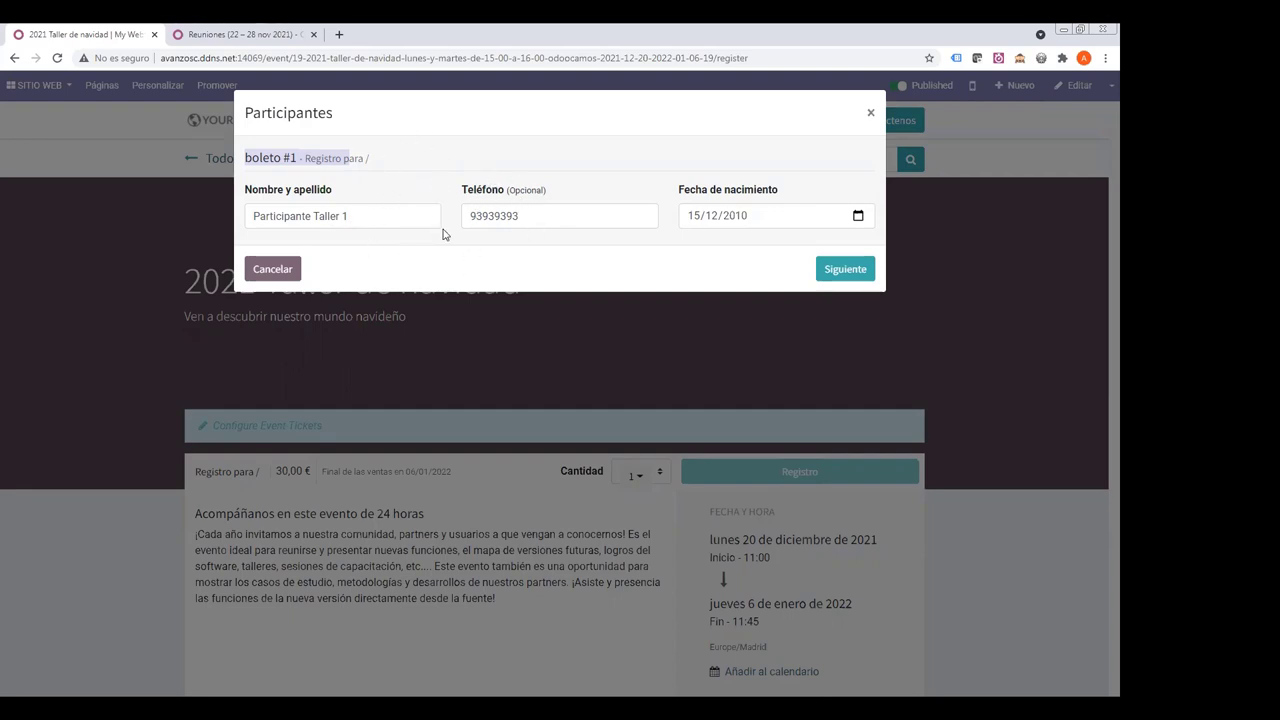
left_click_drag(678, 189, 777, 188)
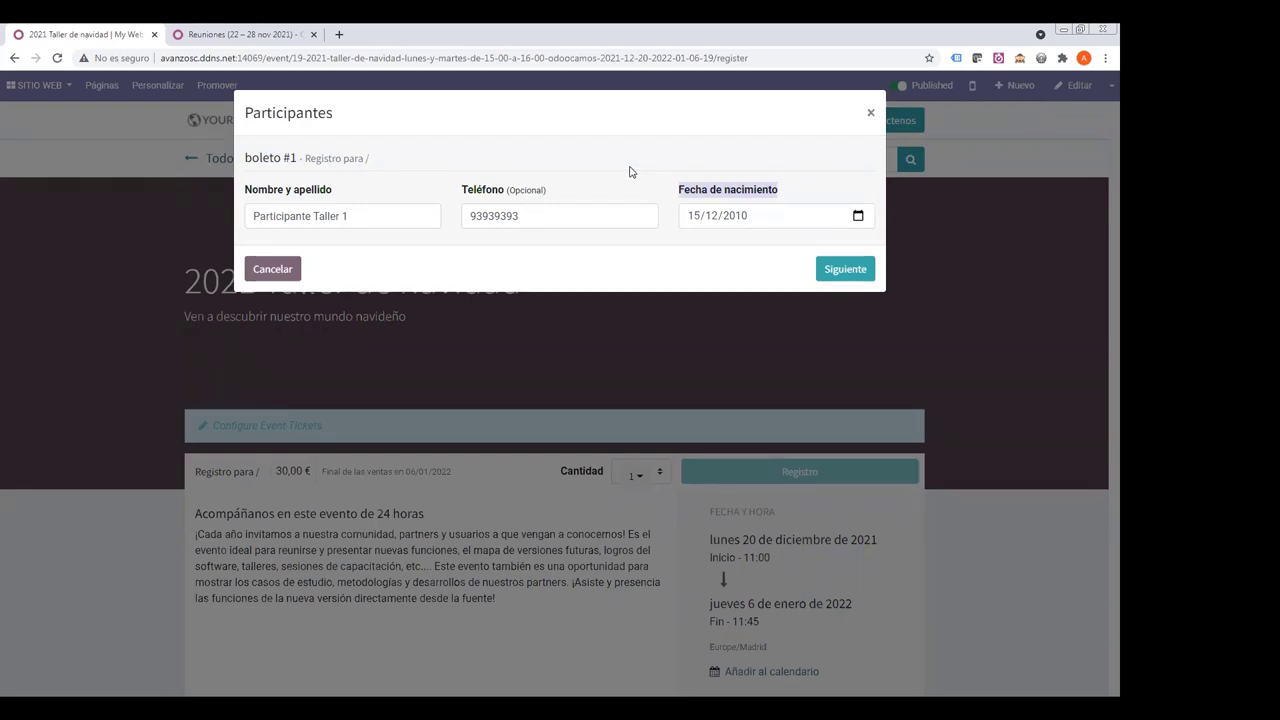
left_click(688, 222)
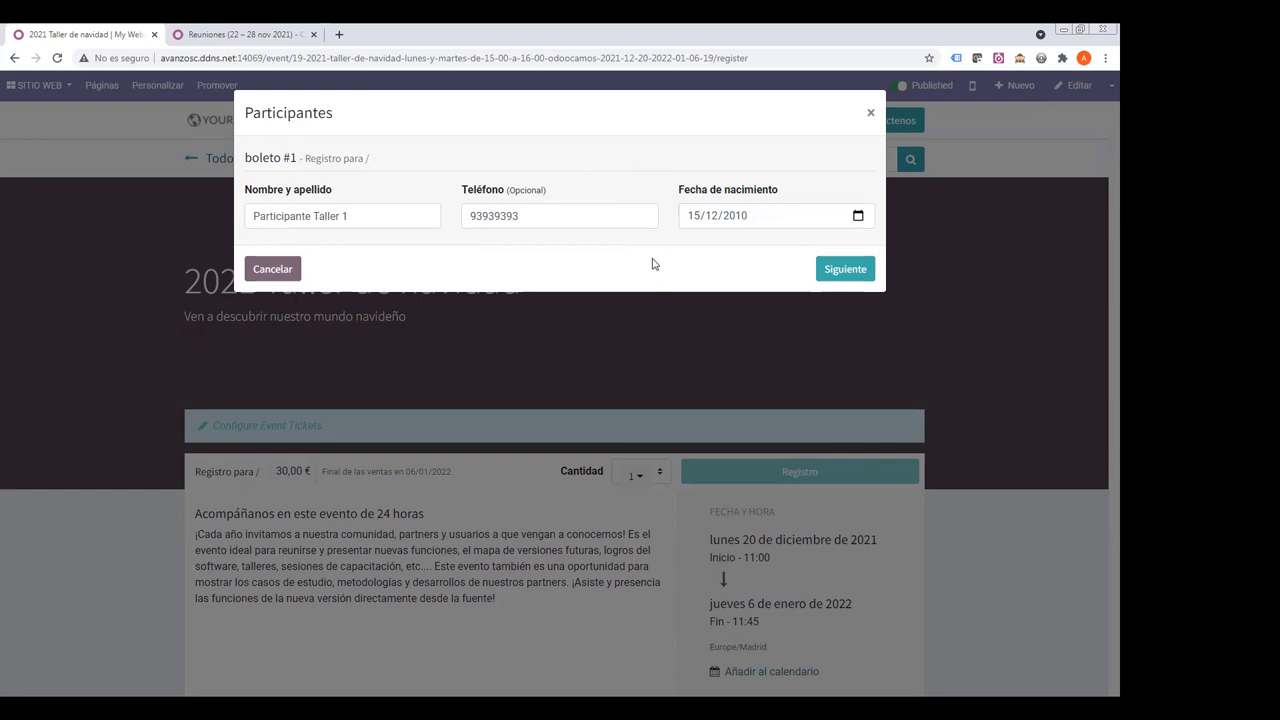
left_click(843, 268)
left_click(838, 270)
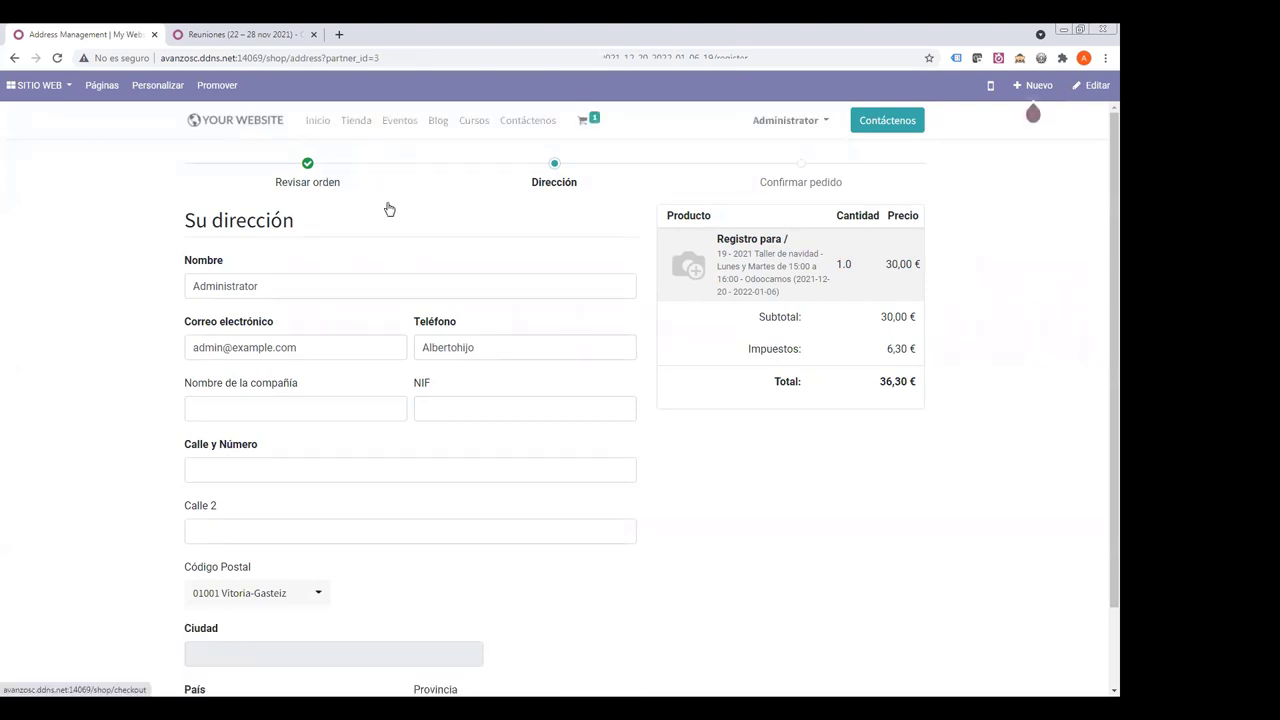
- Go from the cart back to 2021 Taller de navidad and register 2 tickets
left_click(589, 122)
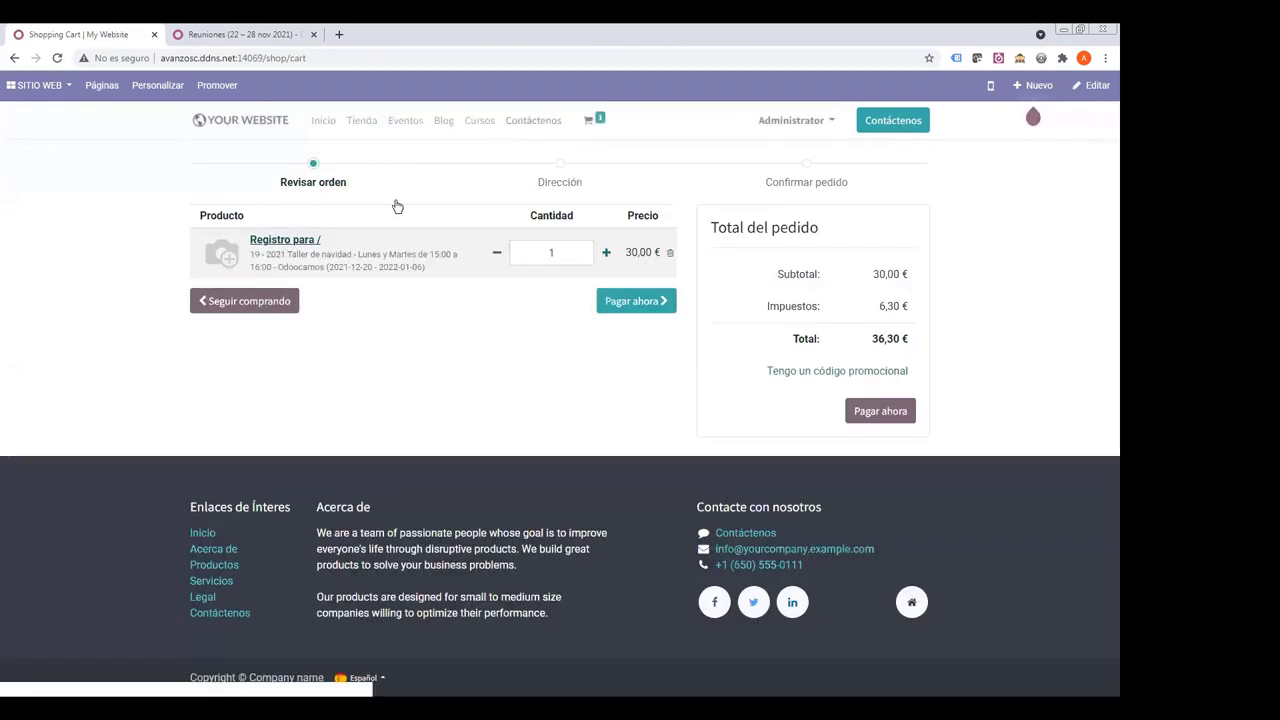
left_click(402, 121)
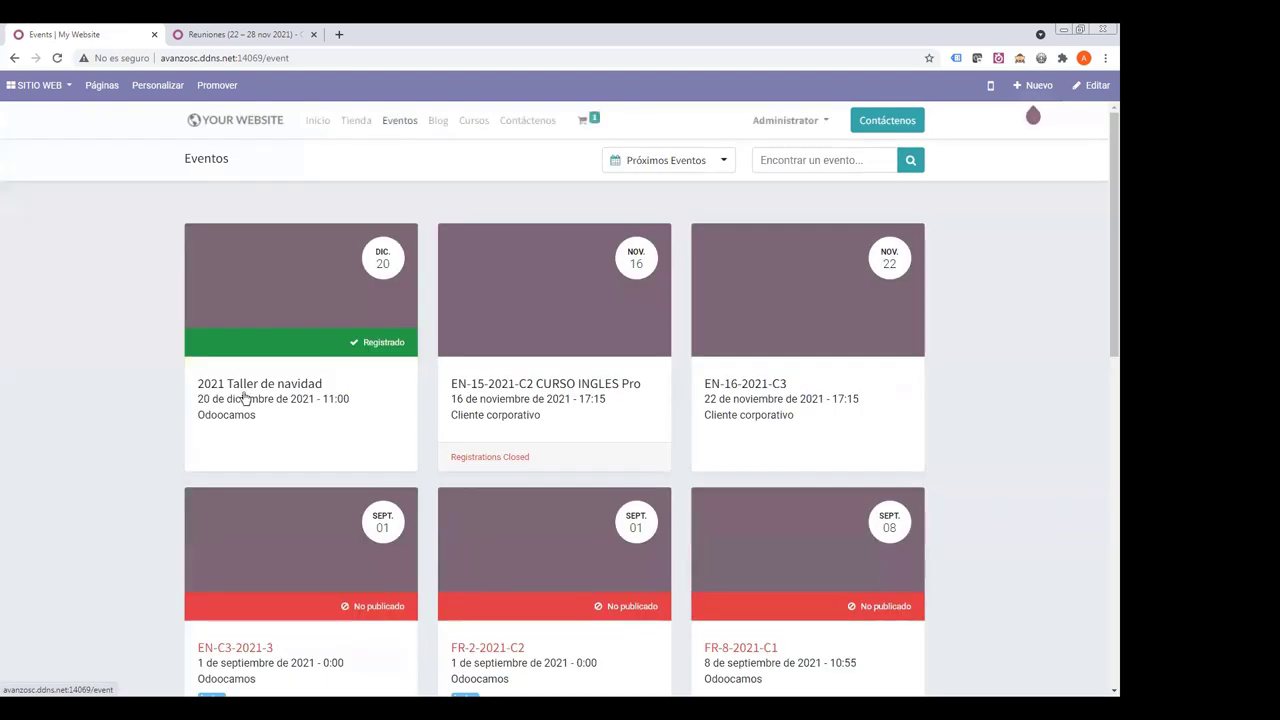
left_click(278, 384)
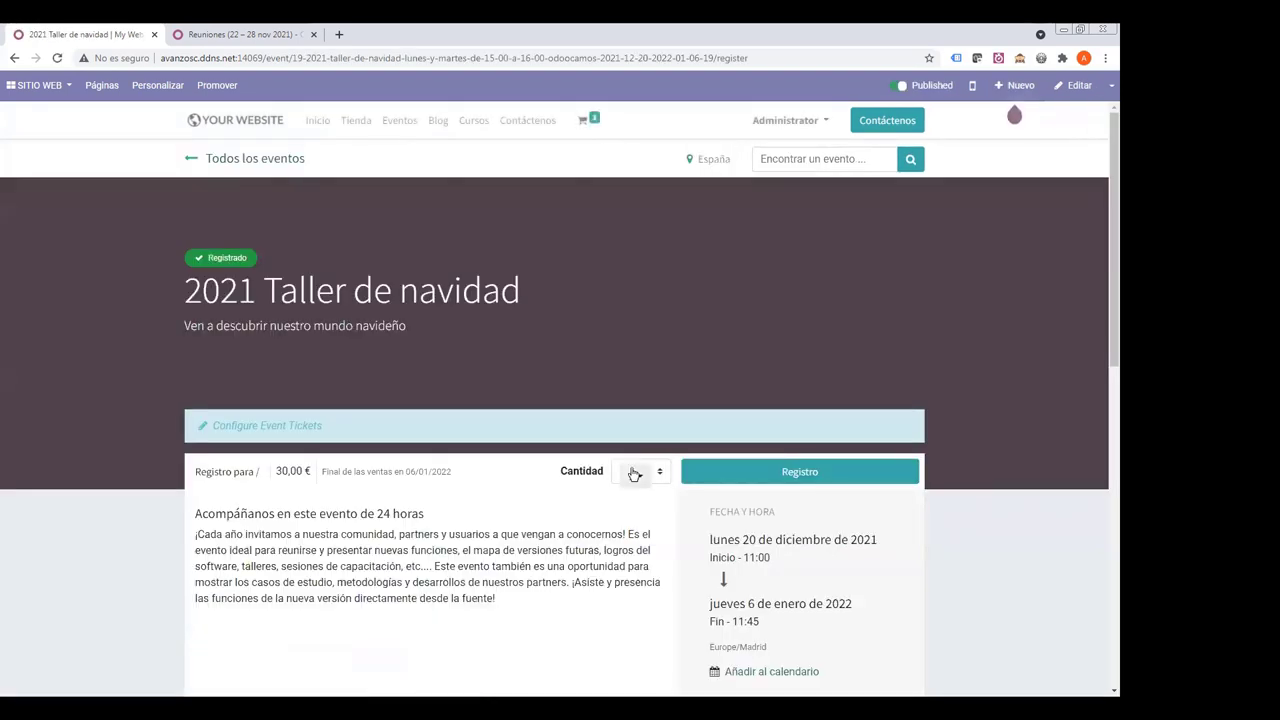
left_click(638, 476)
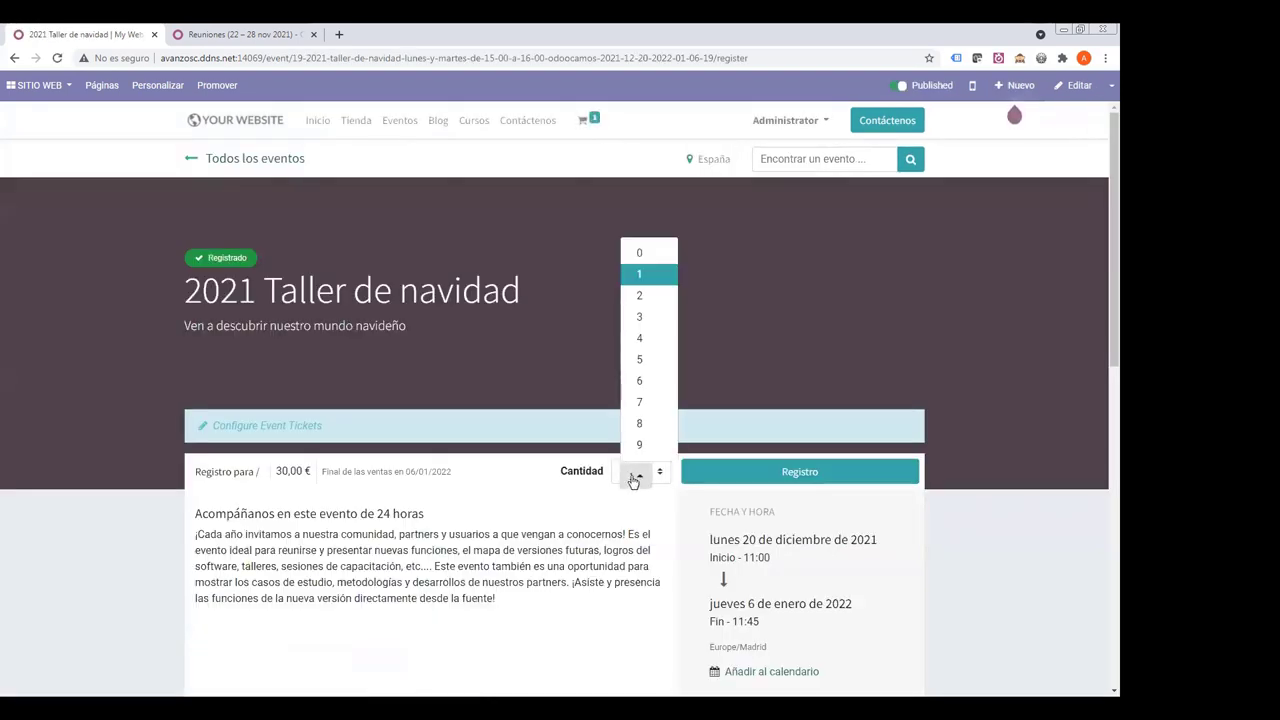
left_click(638, 296)
left_click(717, 473)
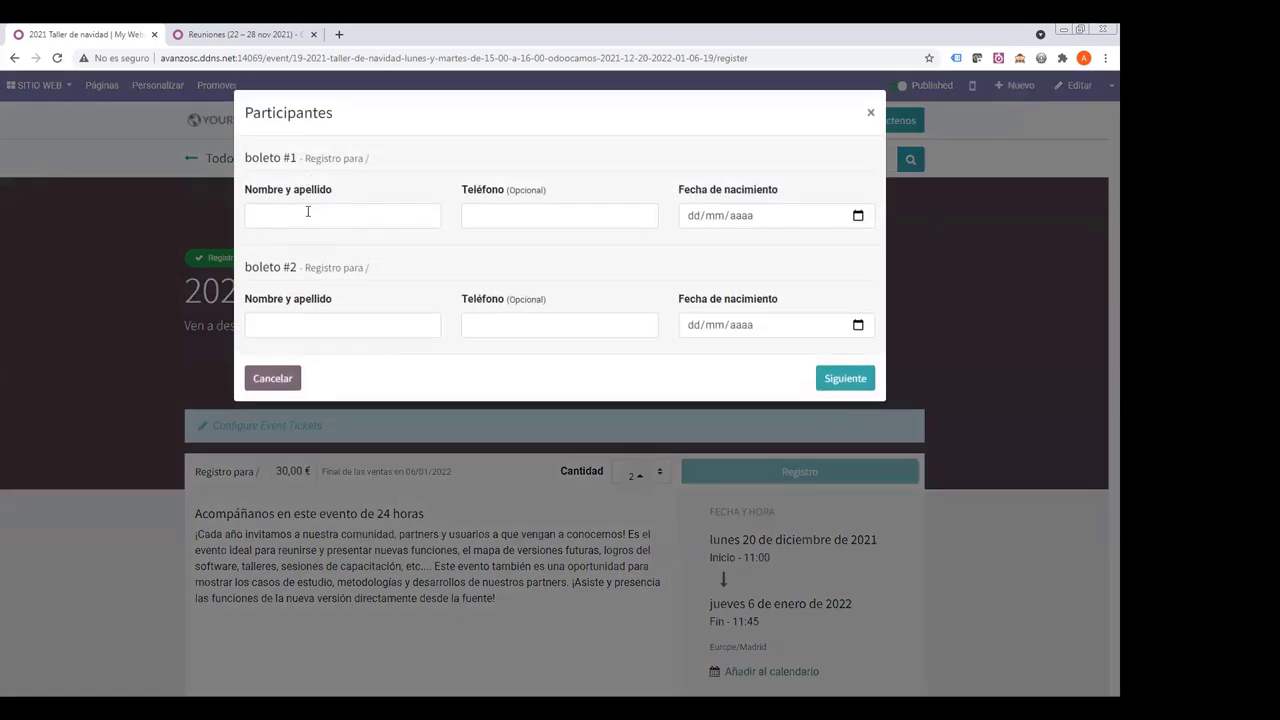
- Fill ticket #1 with name Participante2, a phone number and birth date 10/10/2010
left_click(309, 210)
type("Partici")
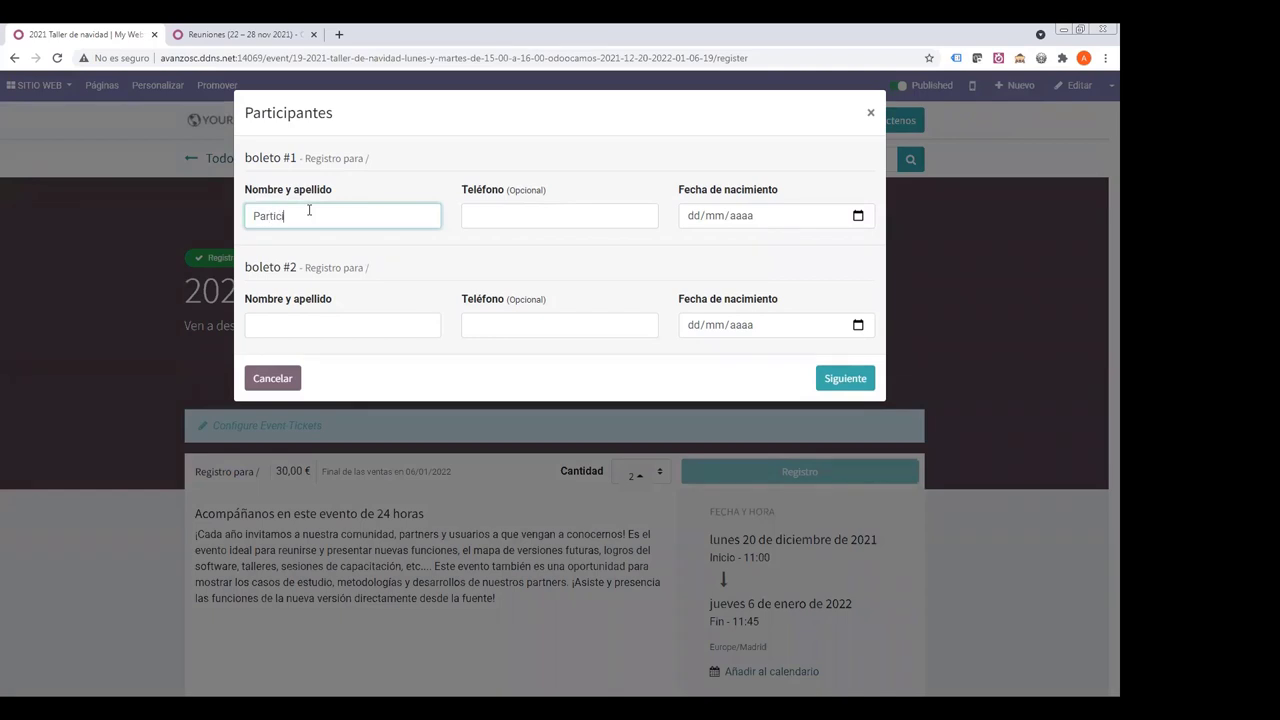
type("pante2")
key("Tab")
type("8383838")
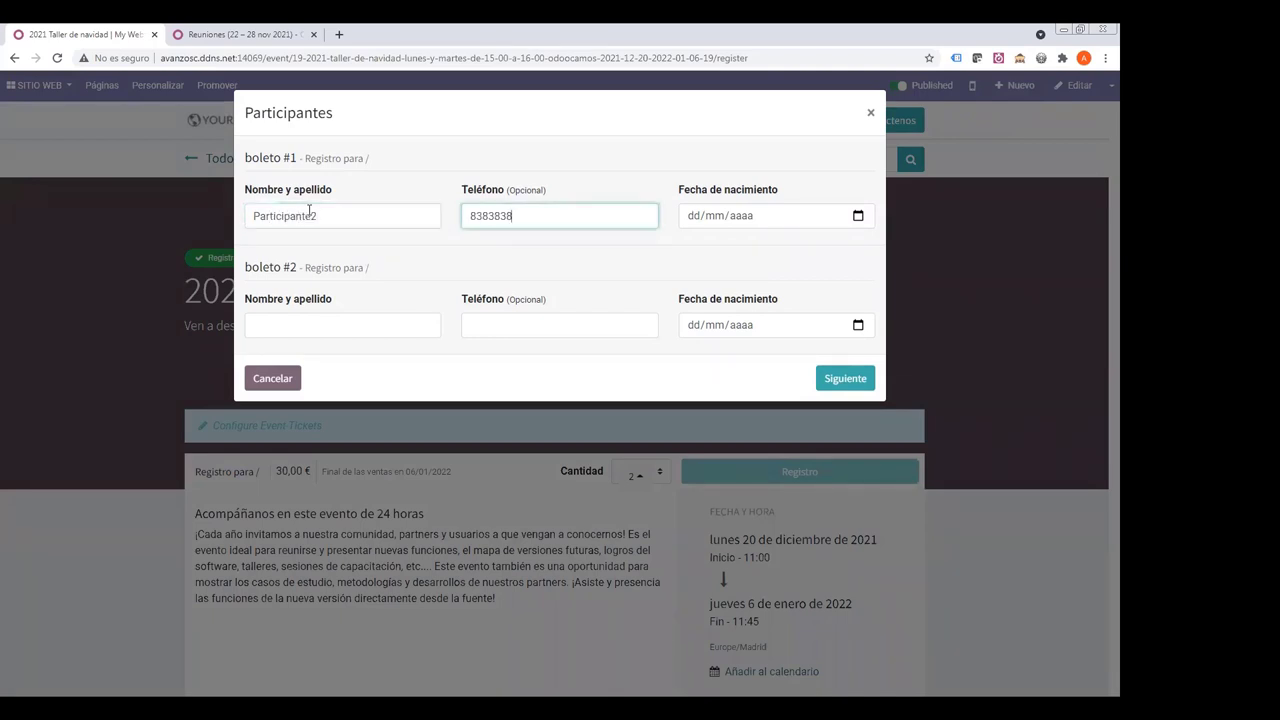
key("Tab")
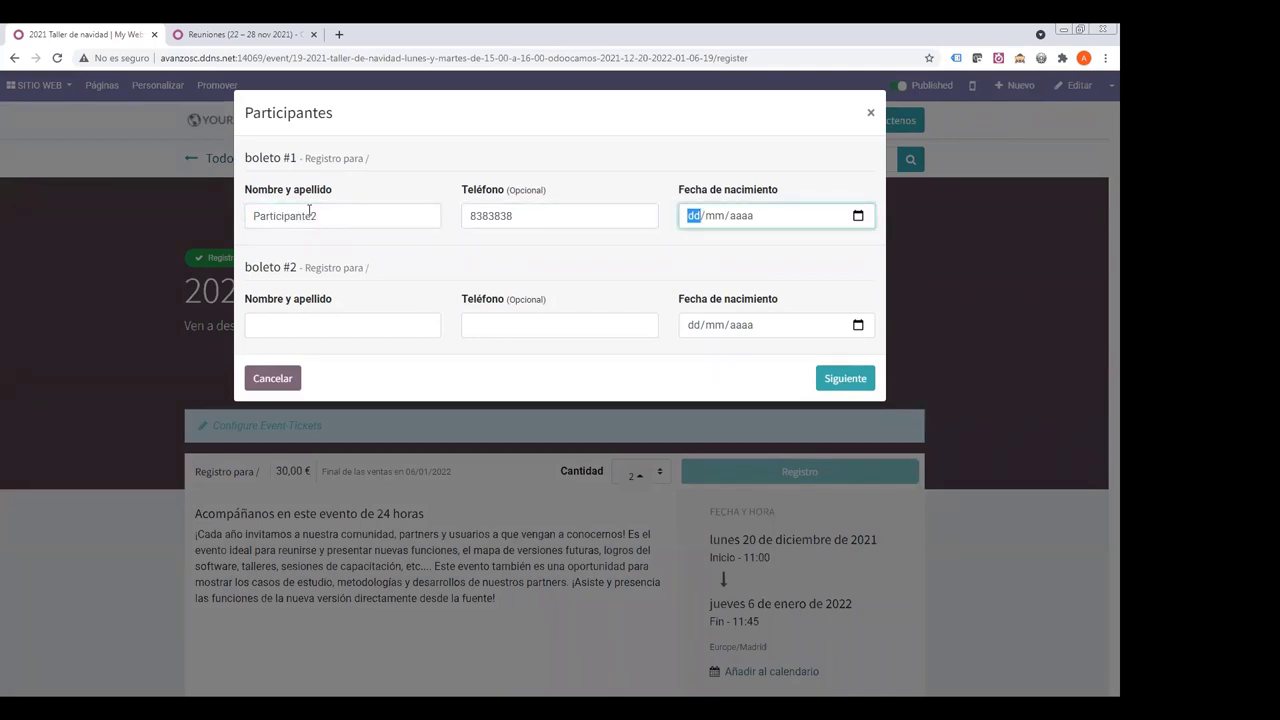
type("10/10/2010")
- Fill ticket #2 with name Participante3, a phone number and birth date 11/11/2010, and submit
left_click(284, 323)
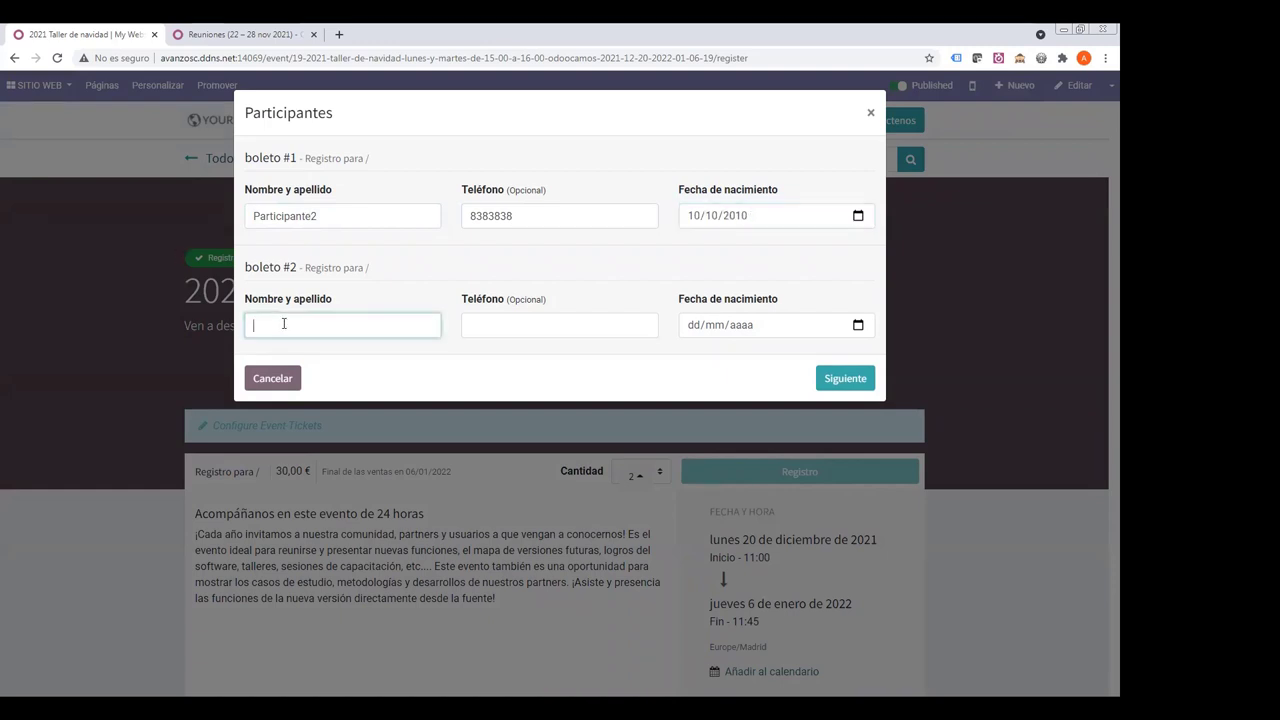
type("Participante3")
key("Tab")
type("19091919")
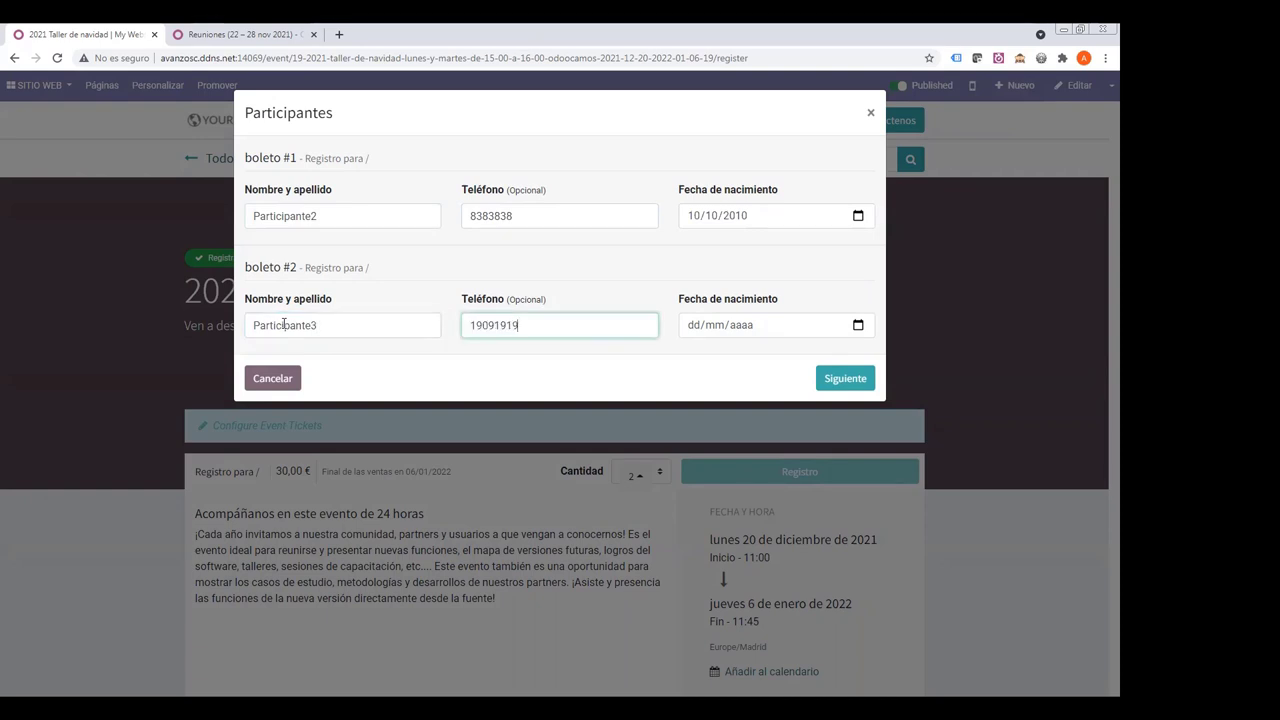
key("Tab")
type("11/11/")
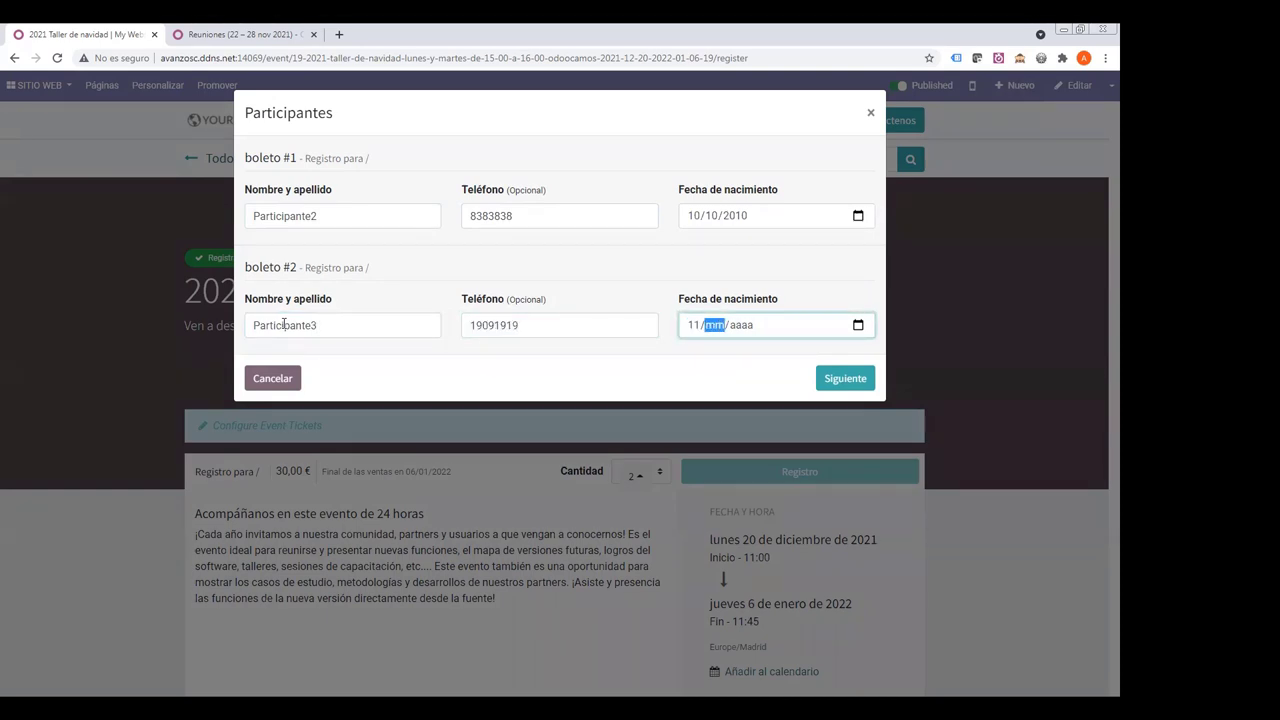
type("2010")
left_click(830, 378)
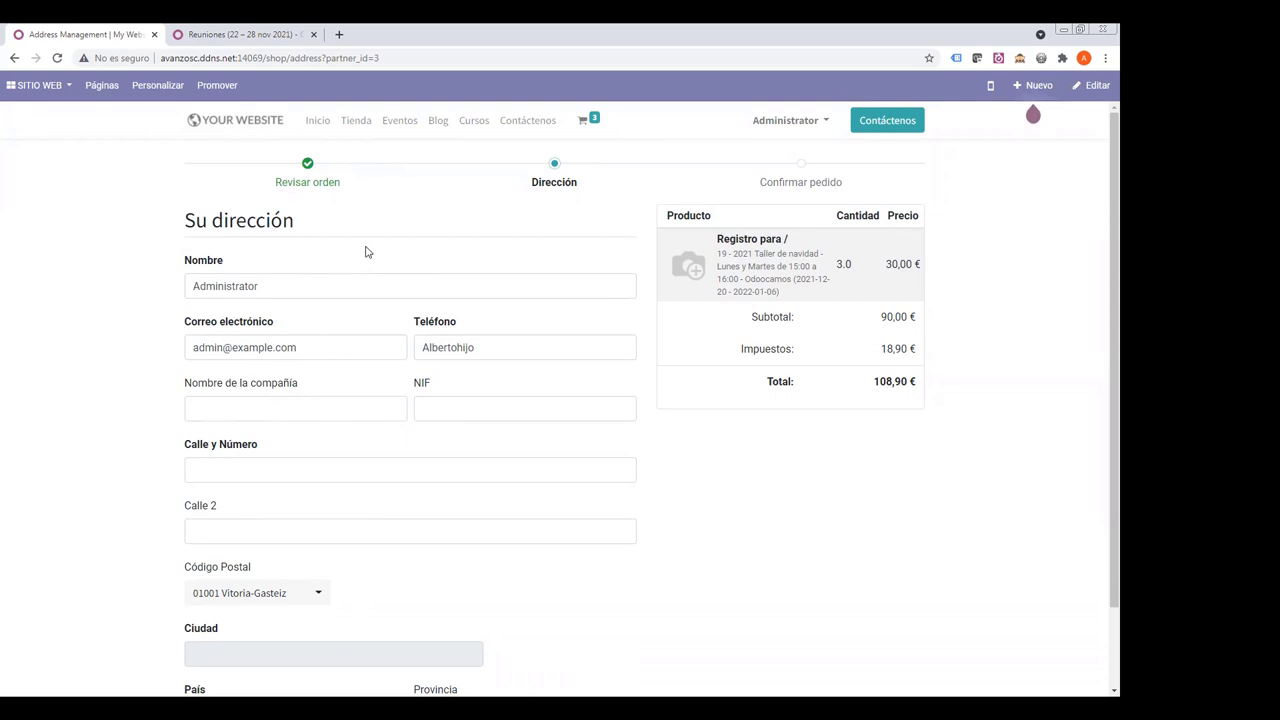
- Replace the checkout address's Teléfono value with a new phone number
mouse_move(585, 122)
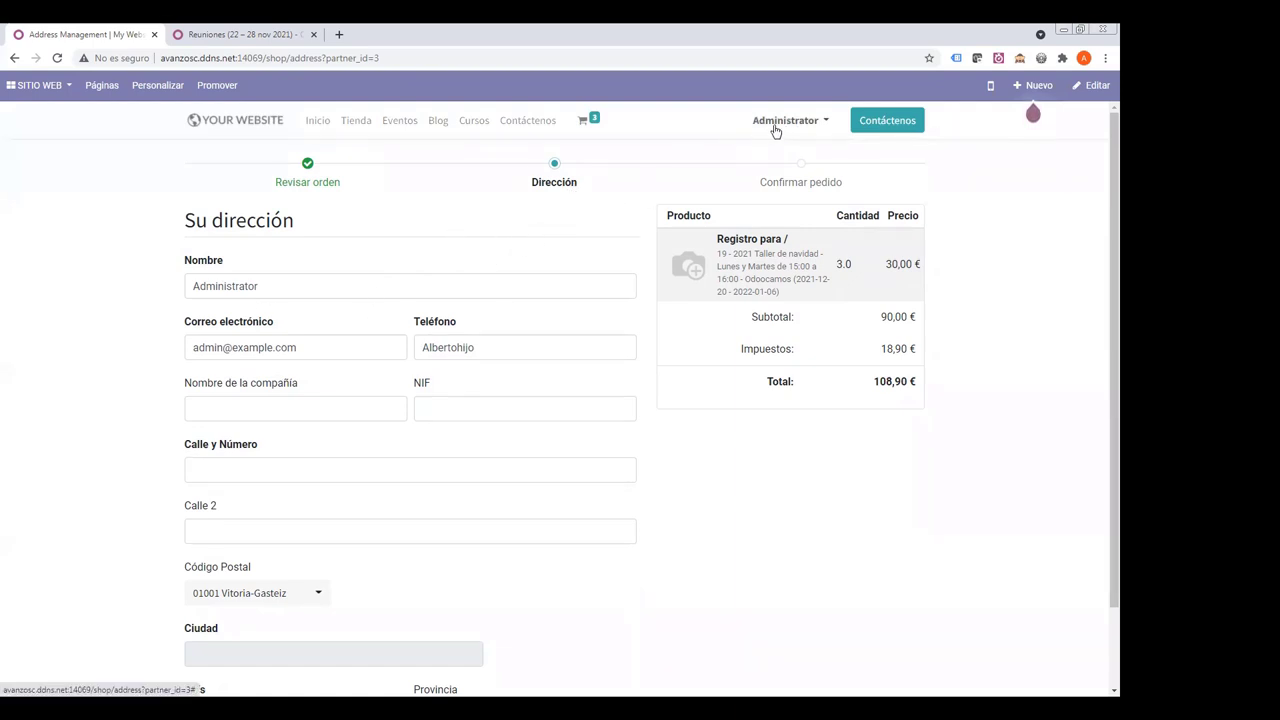
left_click(488, 349)
key("ctrl+a")
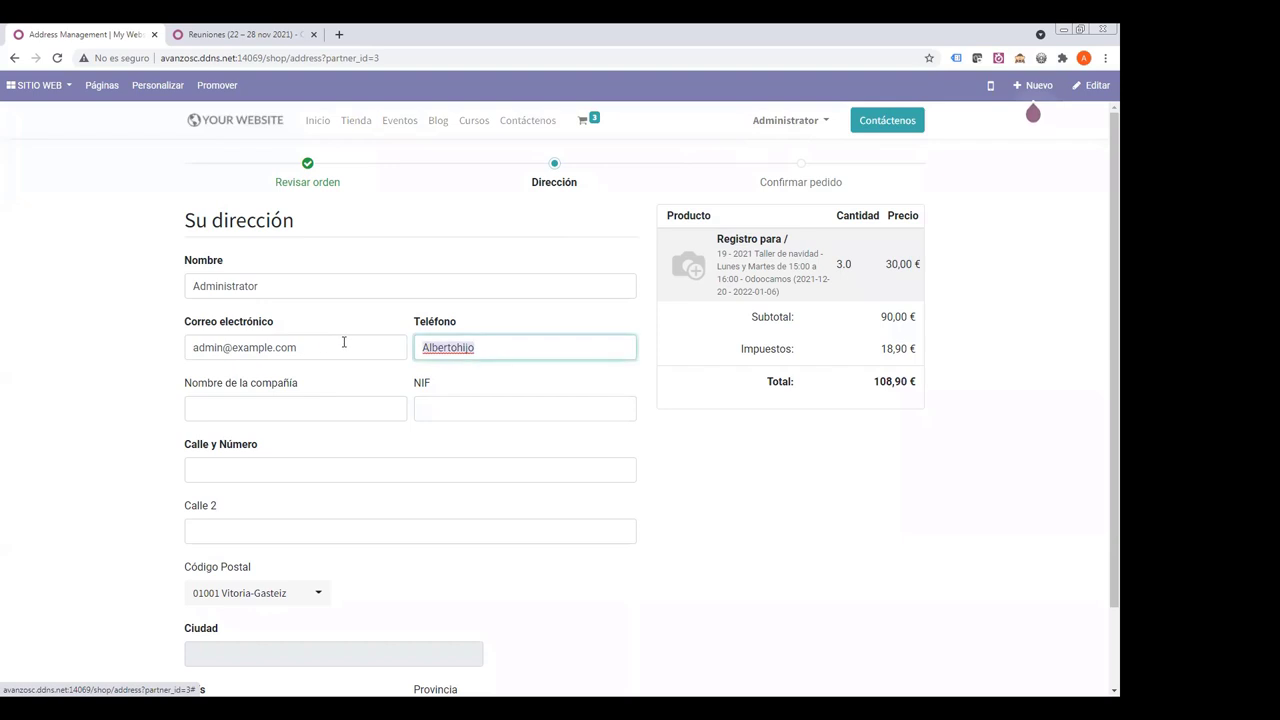
type("8")
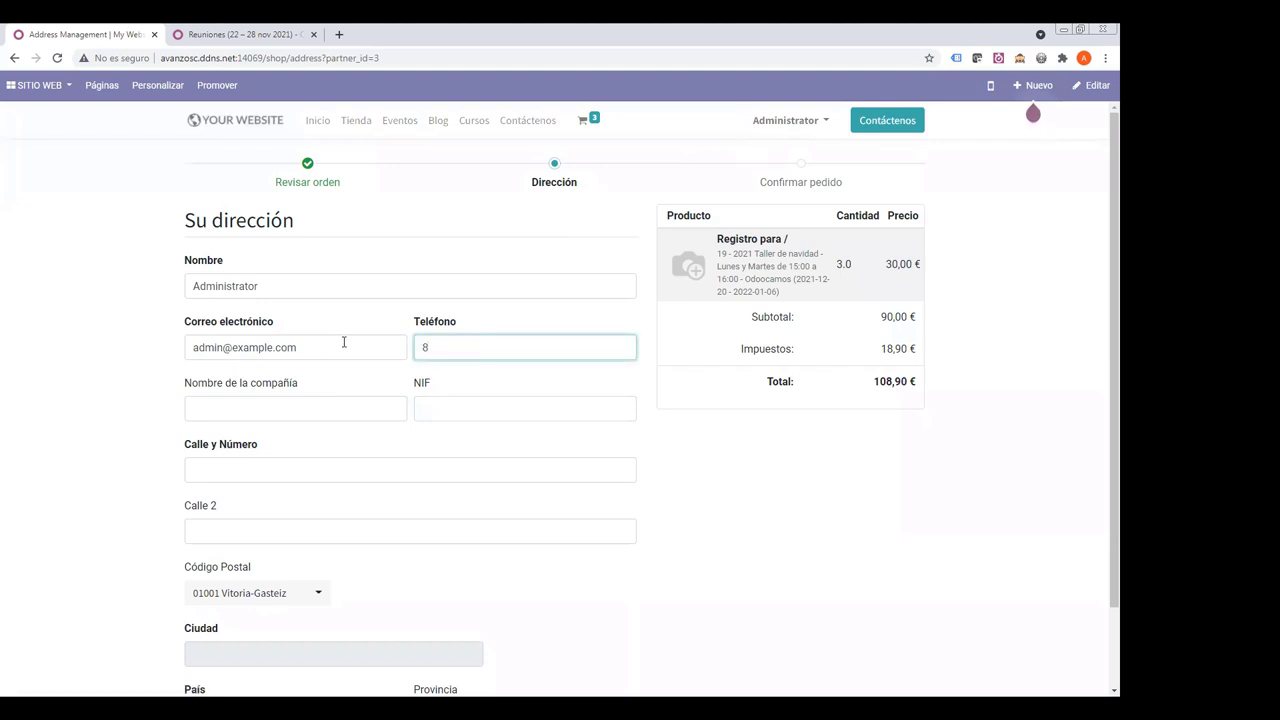
key("BackSpace")
type("373737373")
left_click_drag(319, 345, 100, 352)
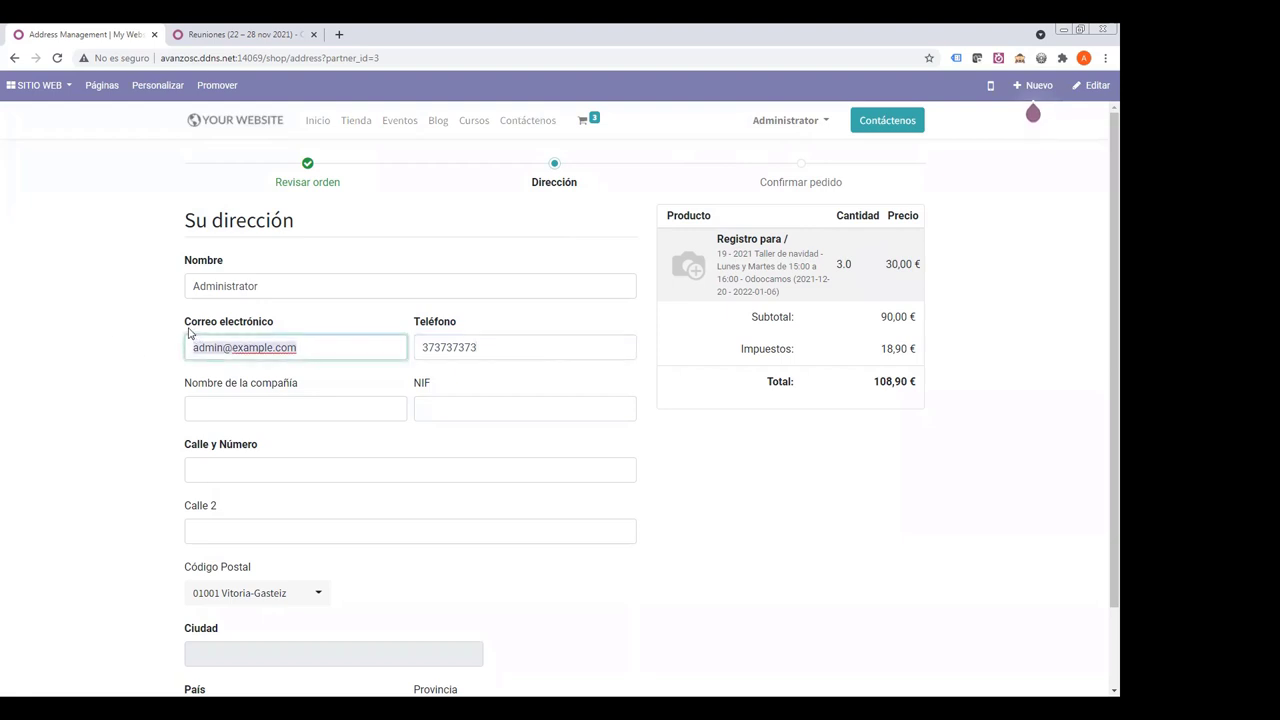
left_click_drag(193, 327, 140, 354)
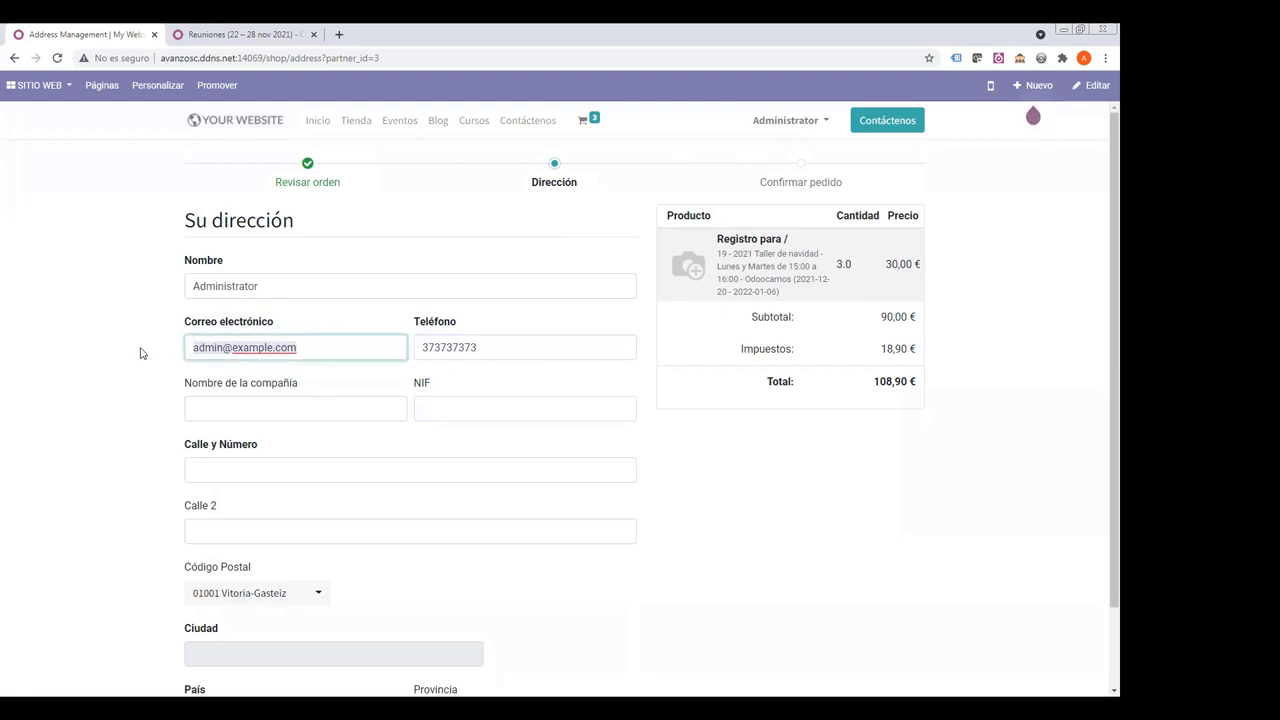
- Enter Nueva in the Calle y Número field
left_click(249, 470)
type("Nueva")
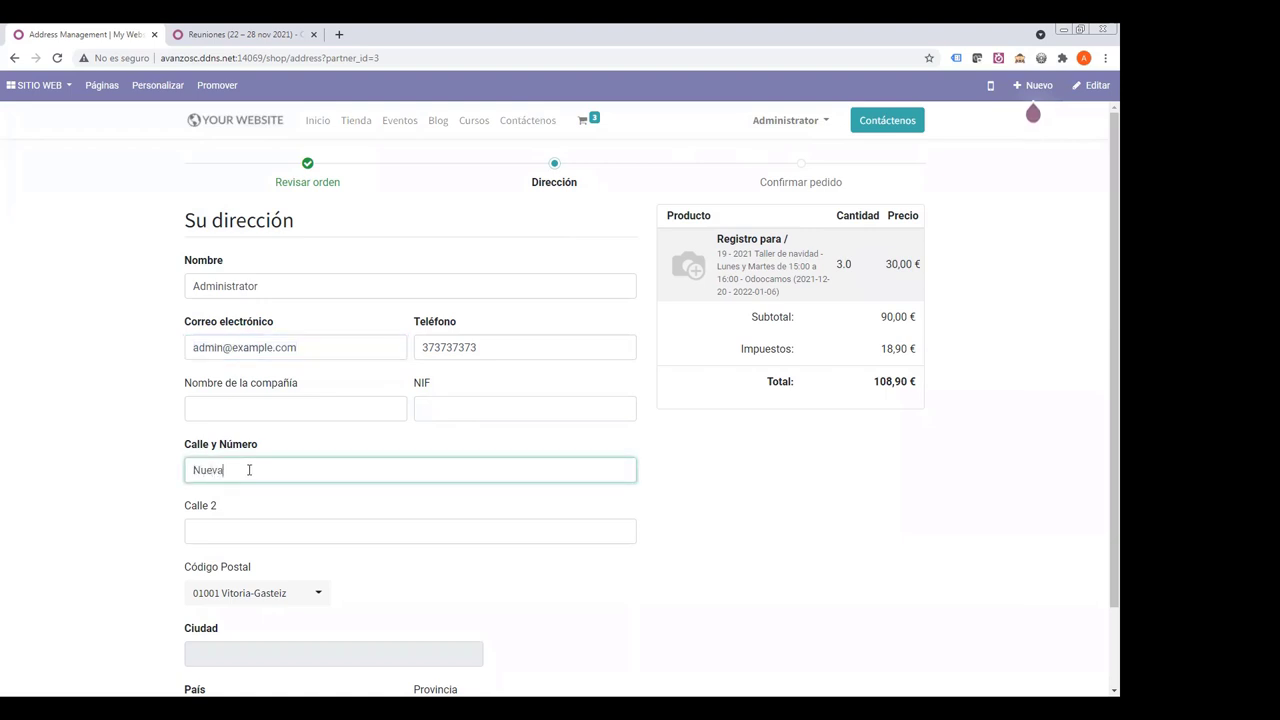
left_click_drag(193, 448, 291, 446)
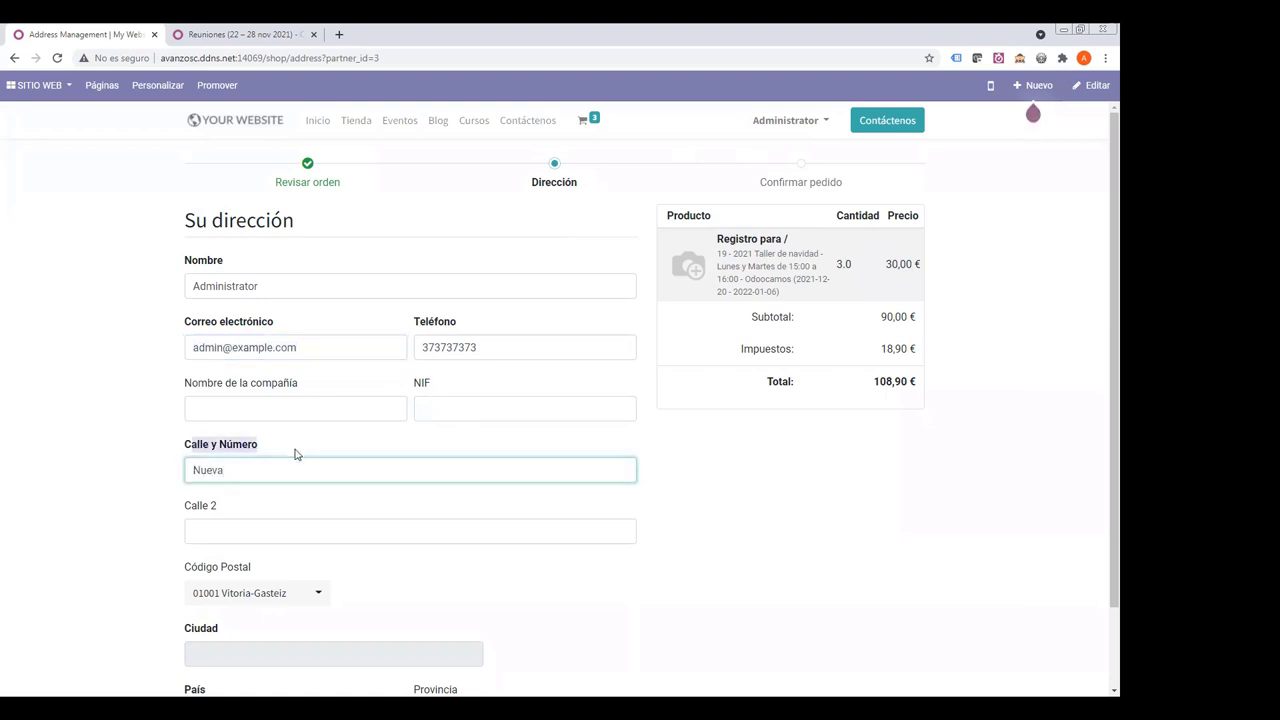
scroll(294, 449, "down", 1)
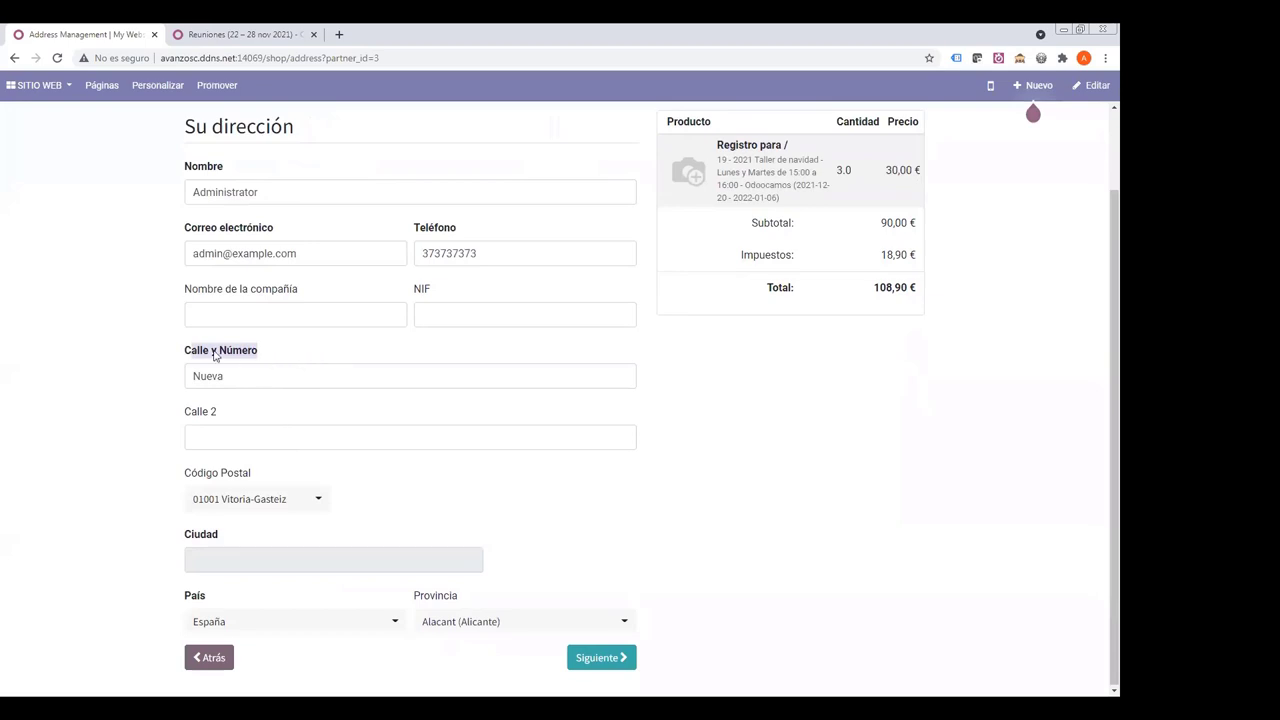
left_click_drag(186, 354, 264, 355)
left_click(269, 376)
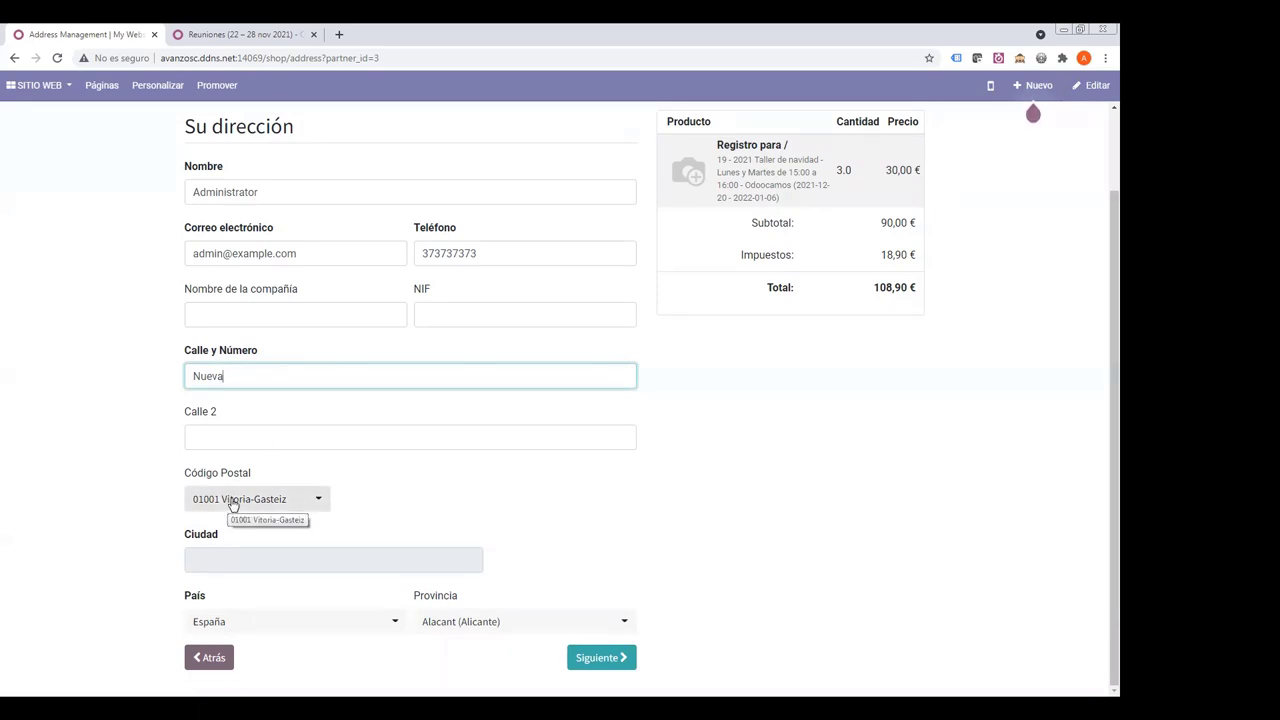
- Open the Código Postal dropdown on the checkout address form
left_click(233, 499)
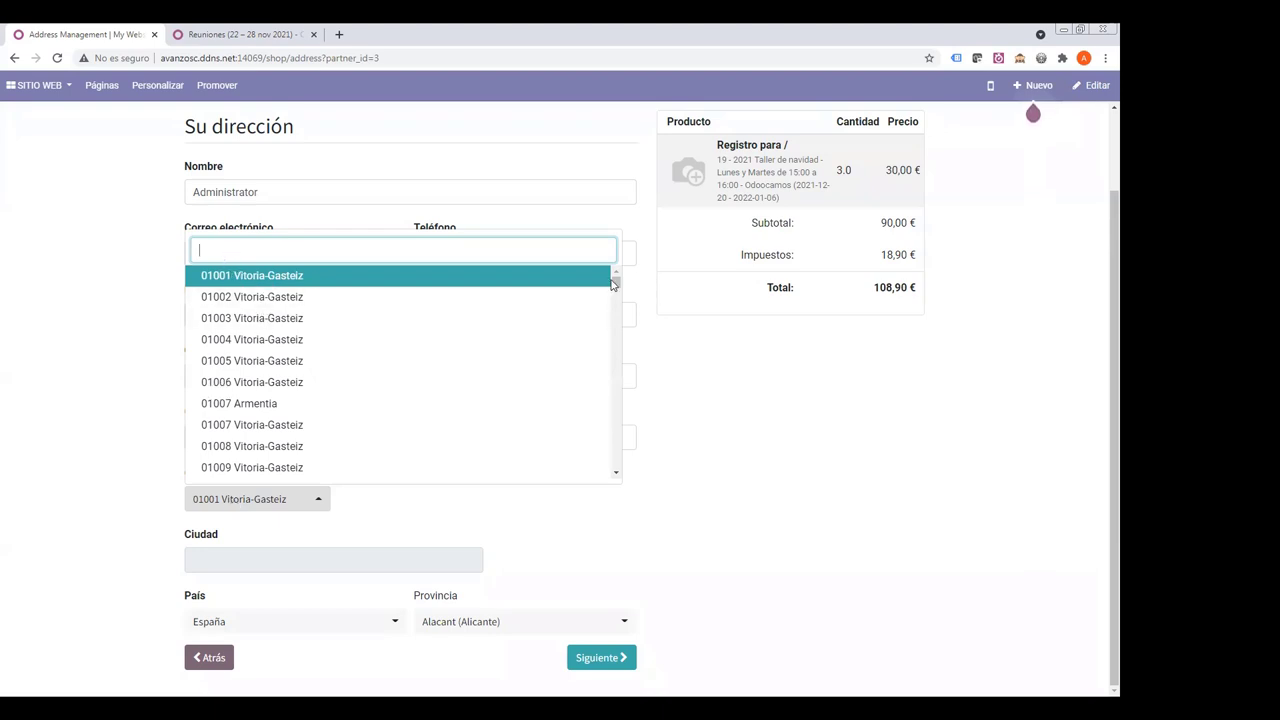
- Set the postal code to 20270 Anoeta so the city fills in
mouse_move(615, 282)
left_mouse_down()
mouse_move(597, 380)
mouse_move(605, 279)
left_mouse_up()
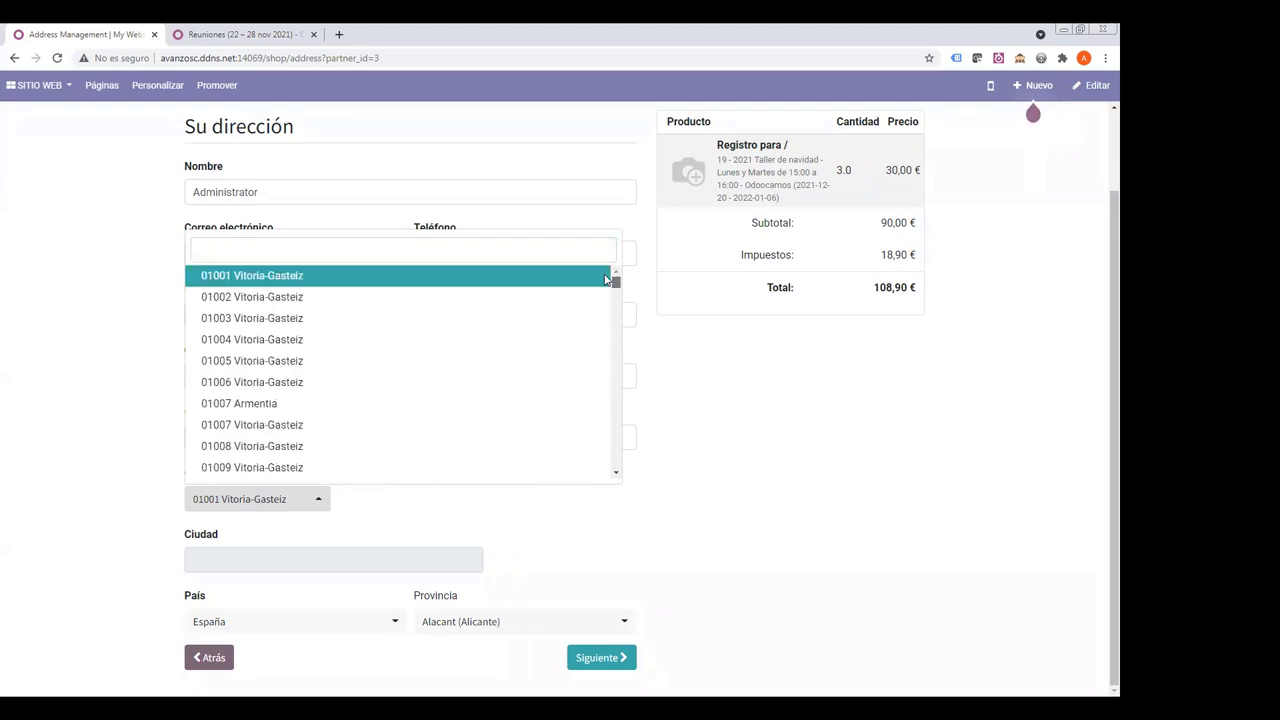
left_click(214, 249)
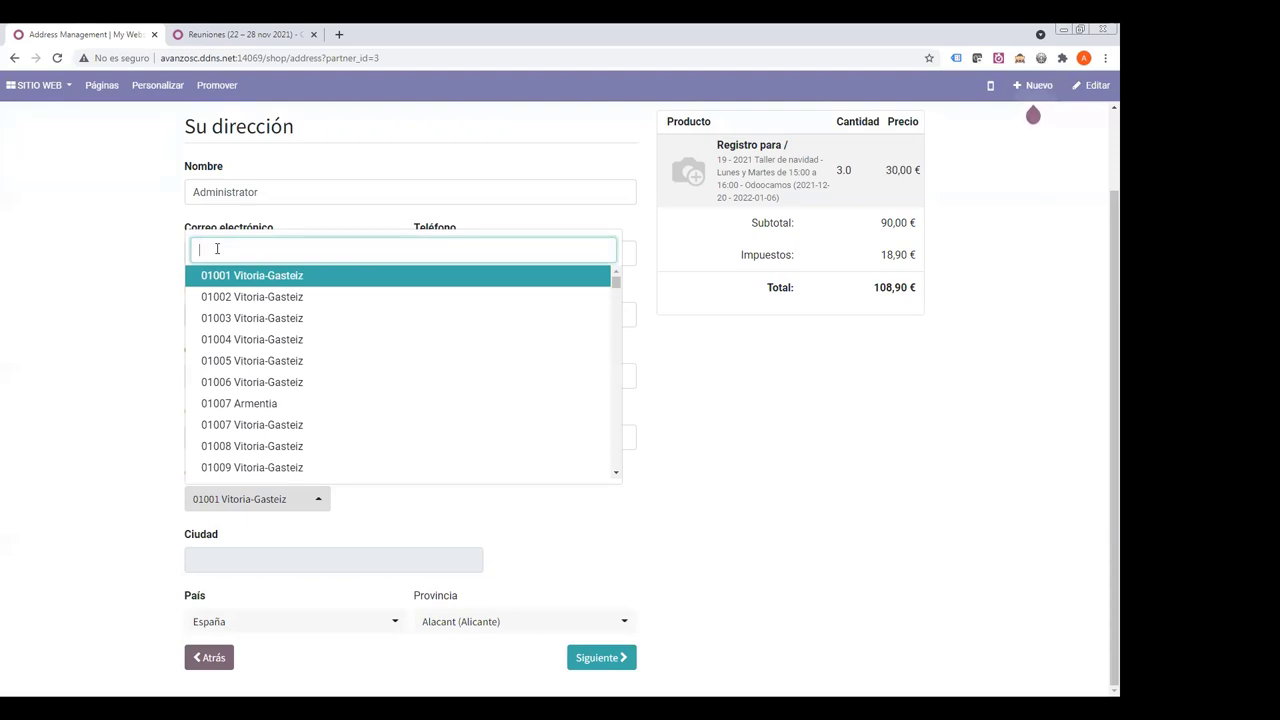
type("272")
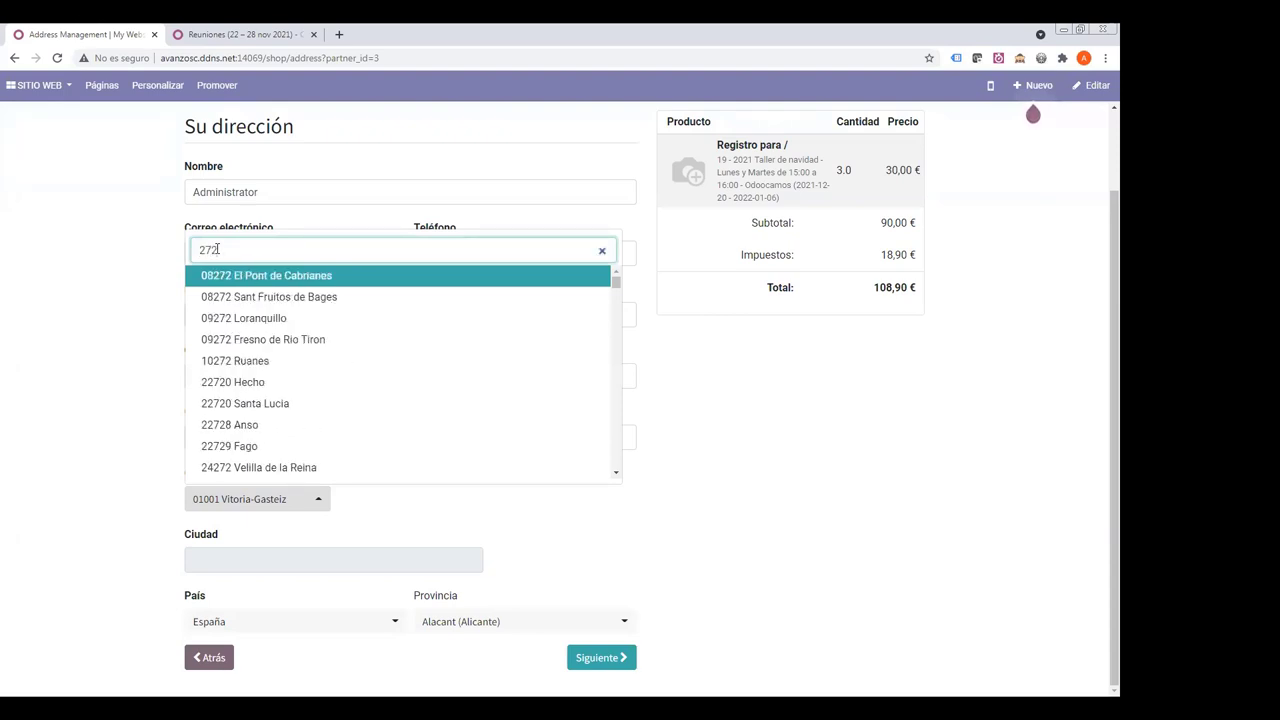
key("BackSpace")
key("BackSpace")
key("BackSpace")
type("20")
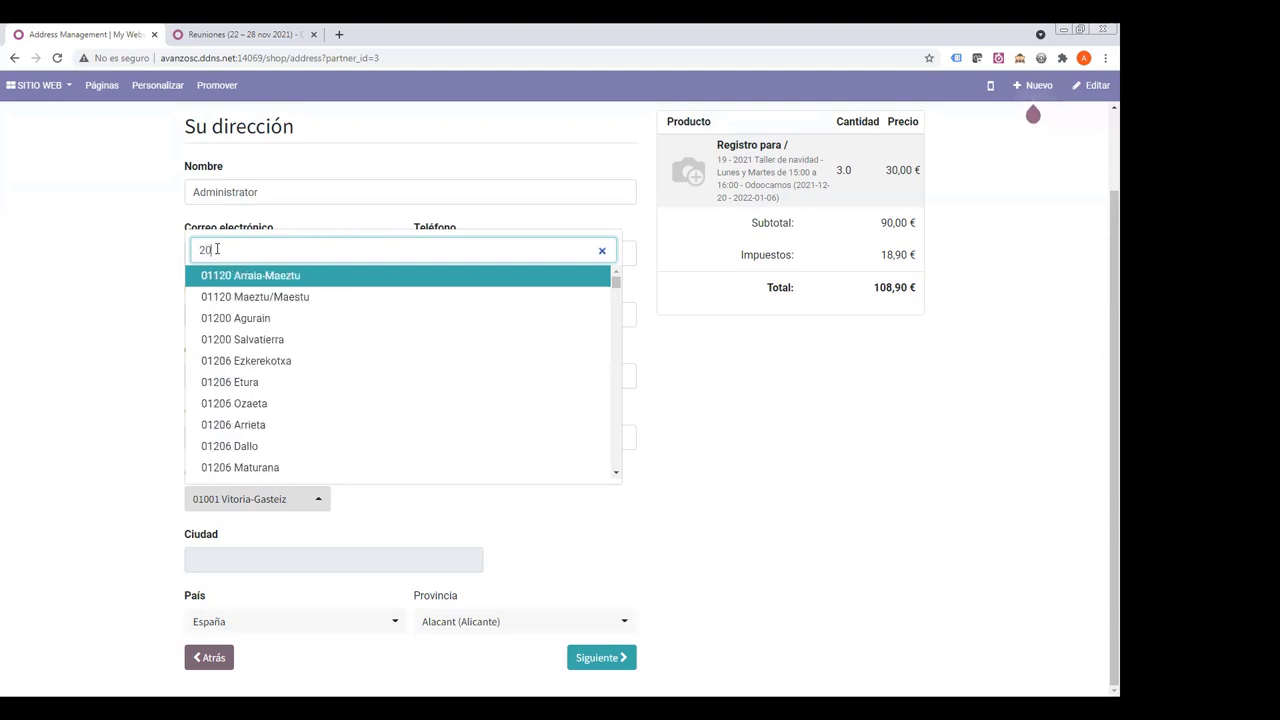
type("270")
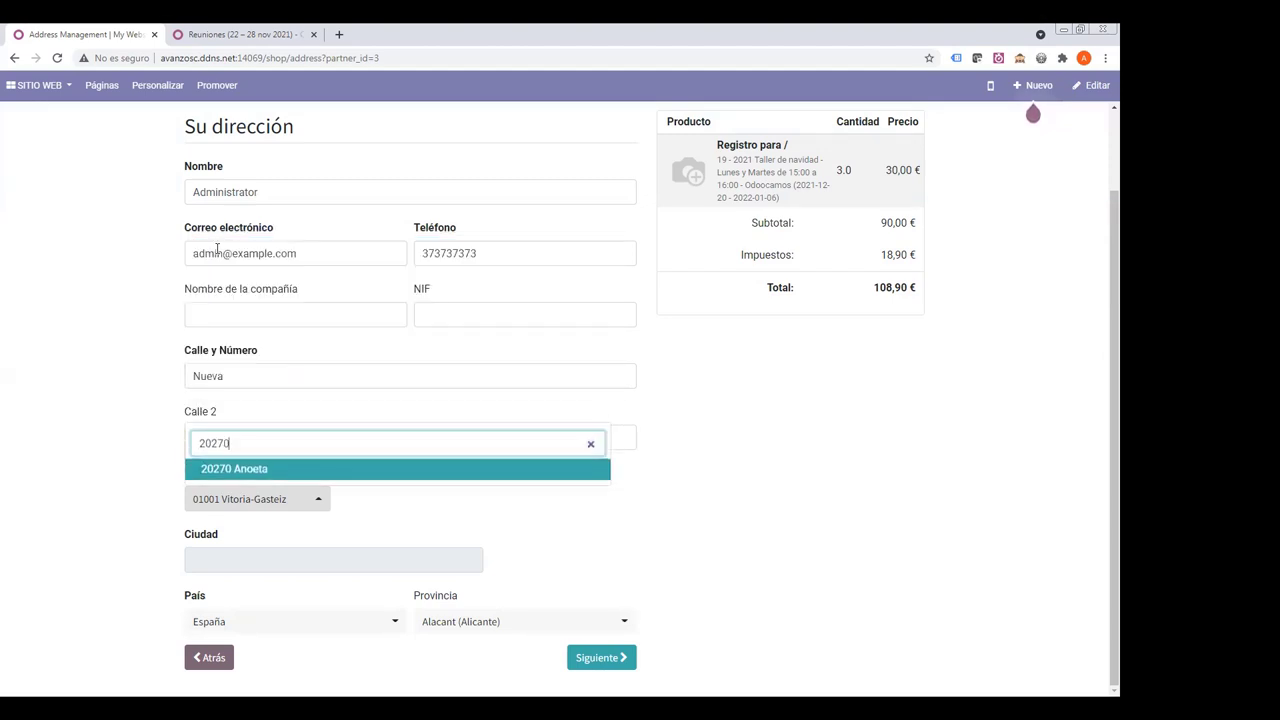
right_click(258, 488)
left_click(240, 474)
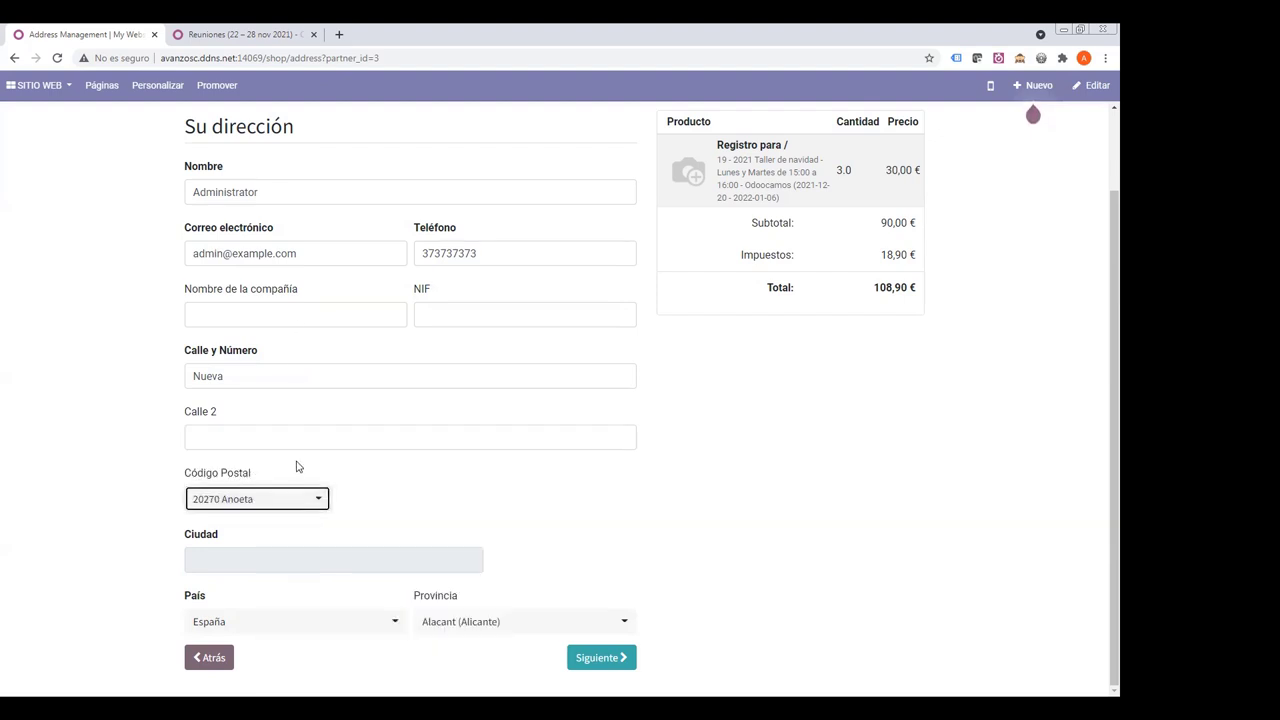
left_click(255, 500)
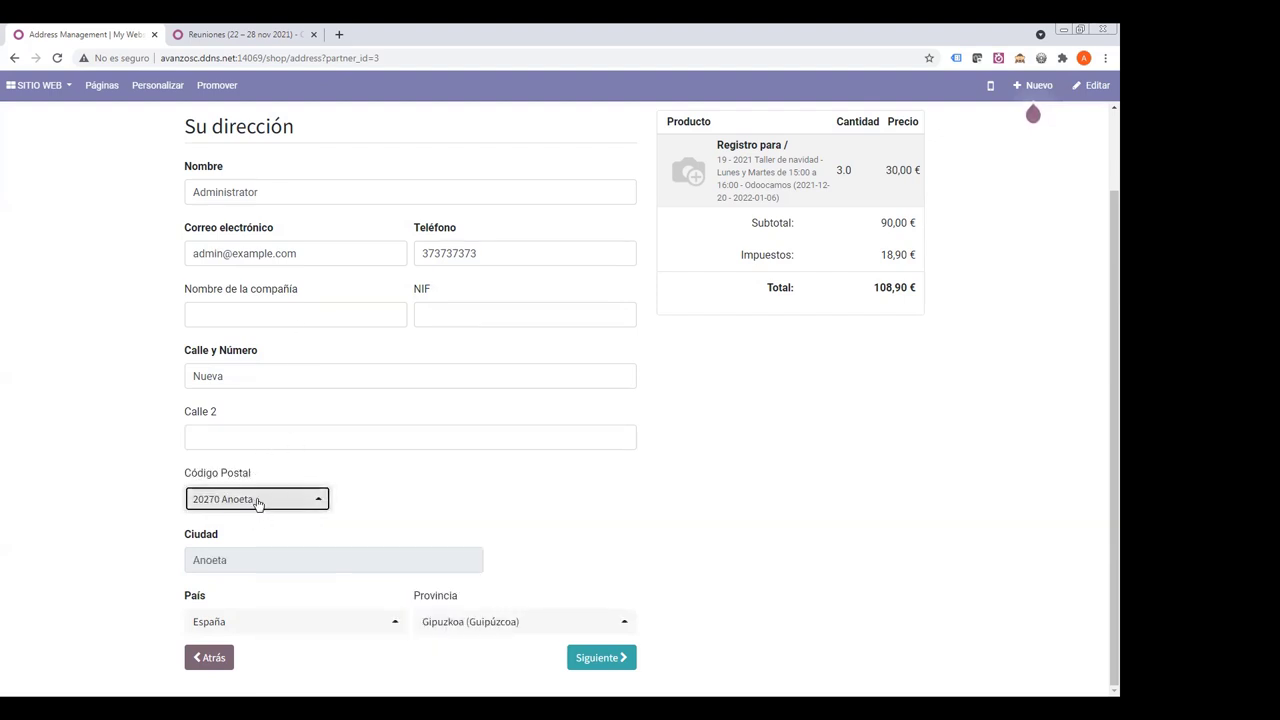
key("Tab")
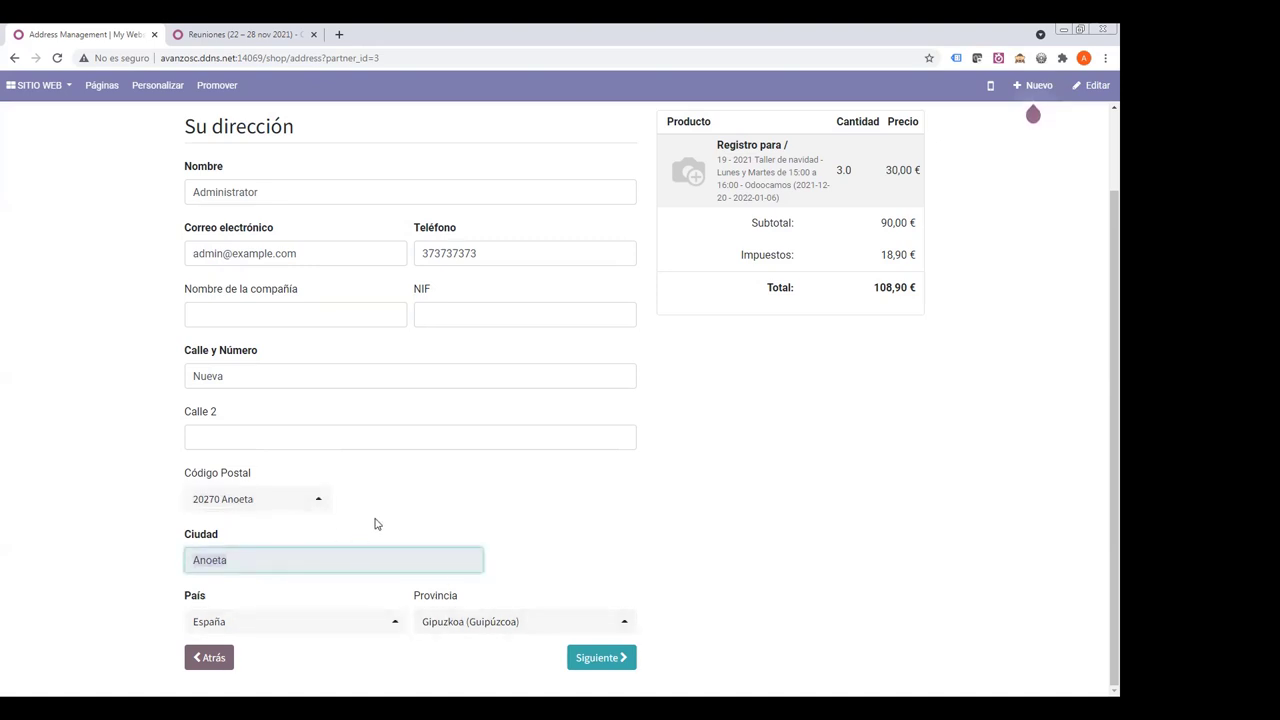
left_click(317, 503)
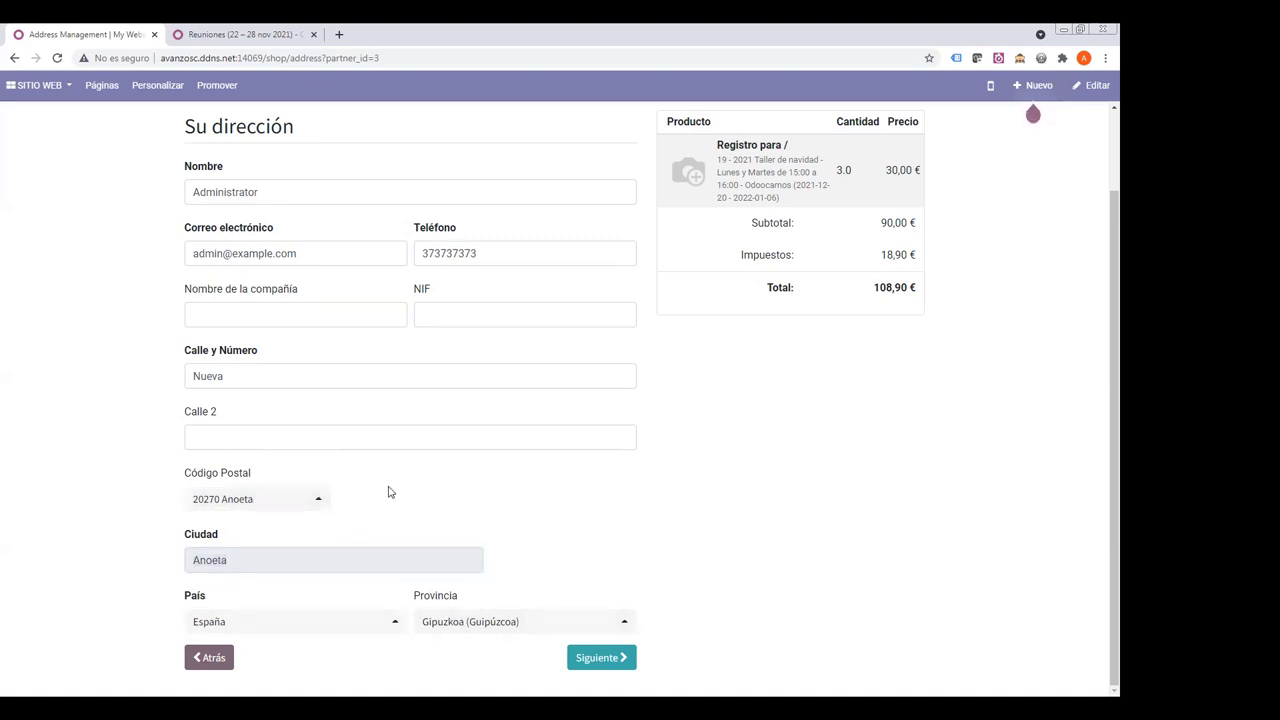
- Continue to payment and place the 108,90 € order with Recibo Mensual
left_click(594, 667)
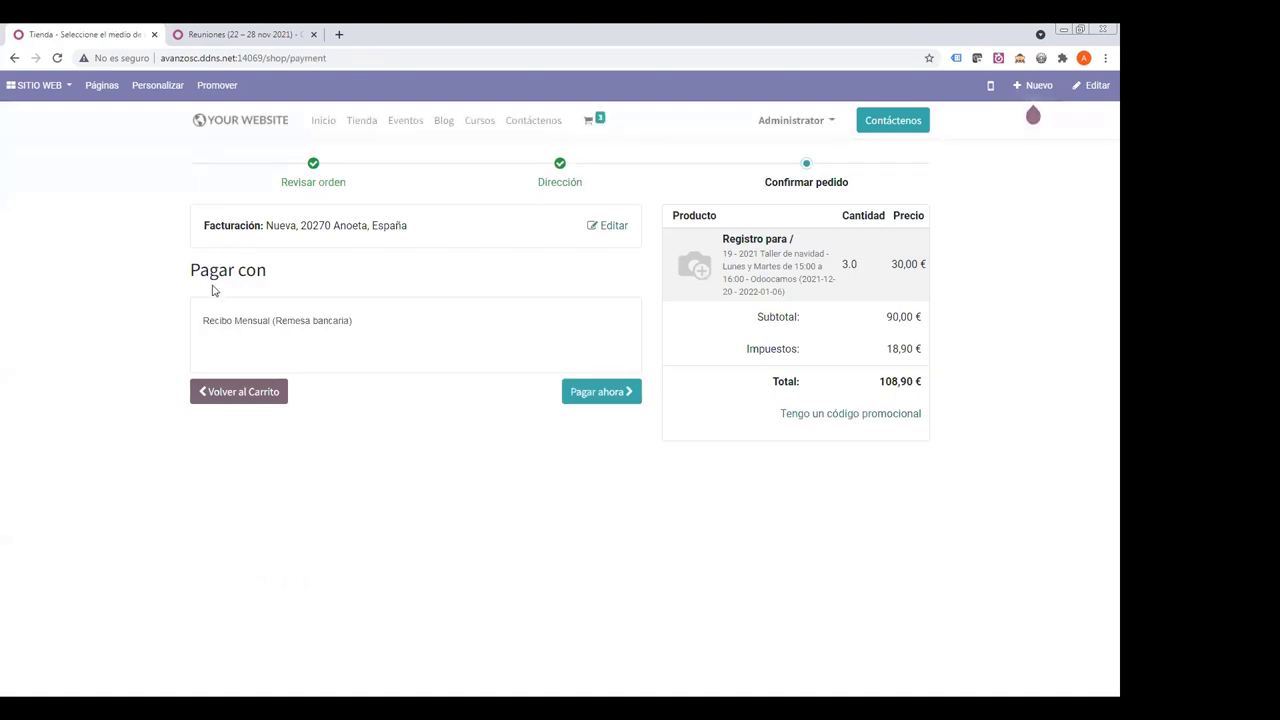
left_click_drag(205, 322, 389, 336)
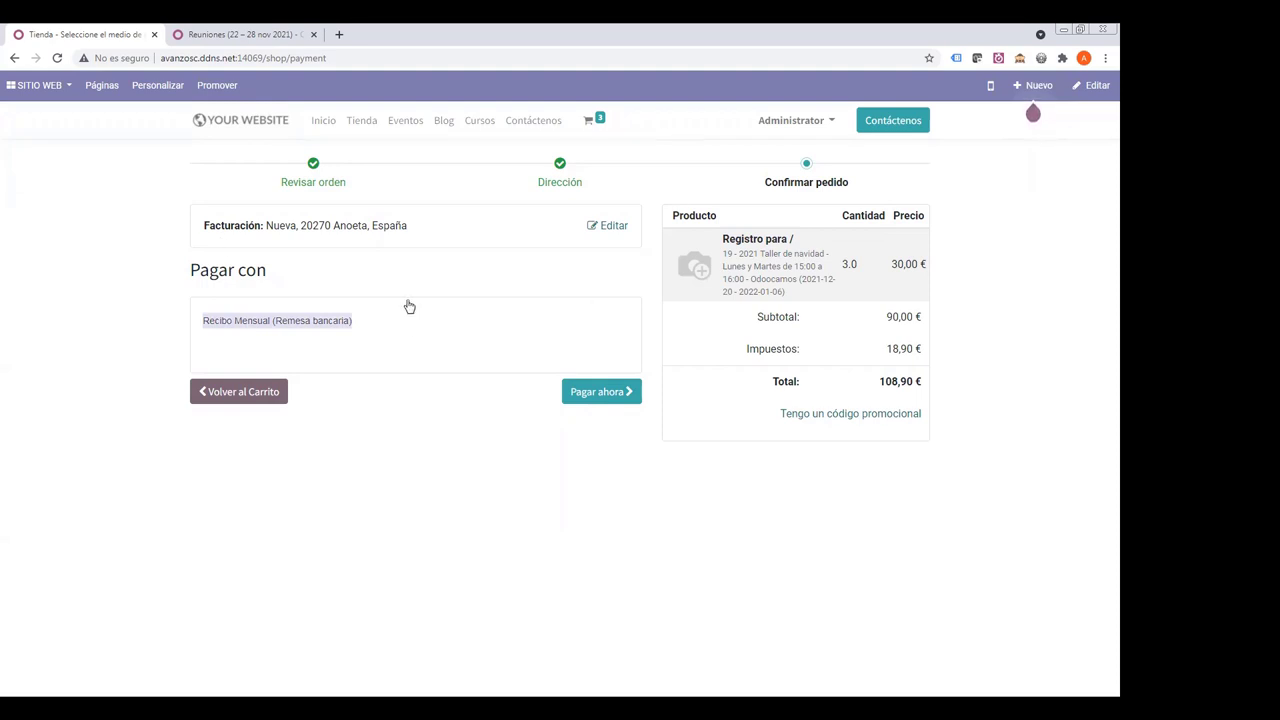
left_click_drag(195, 270, 343, 277)
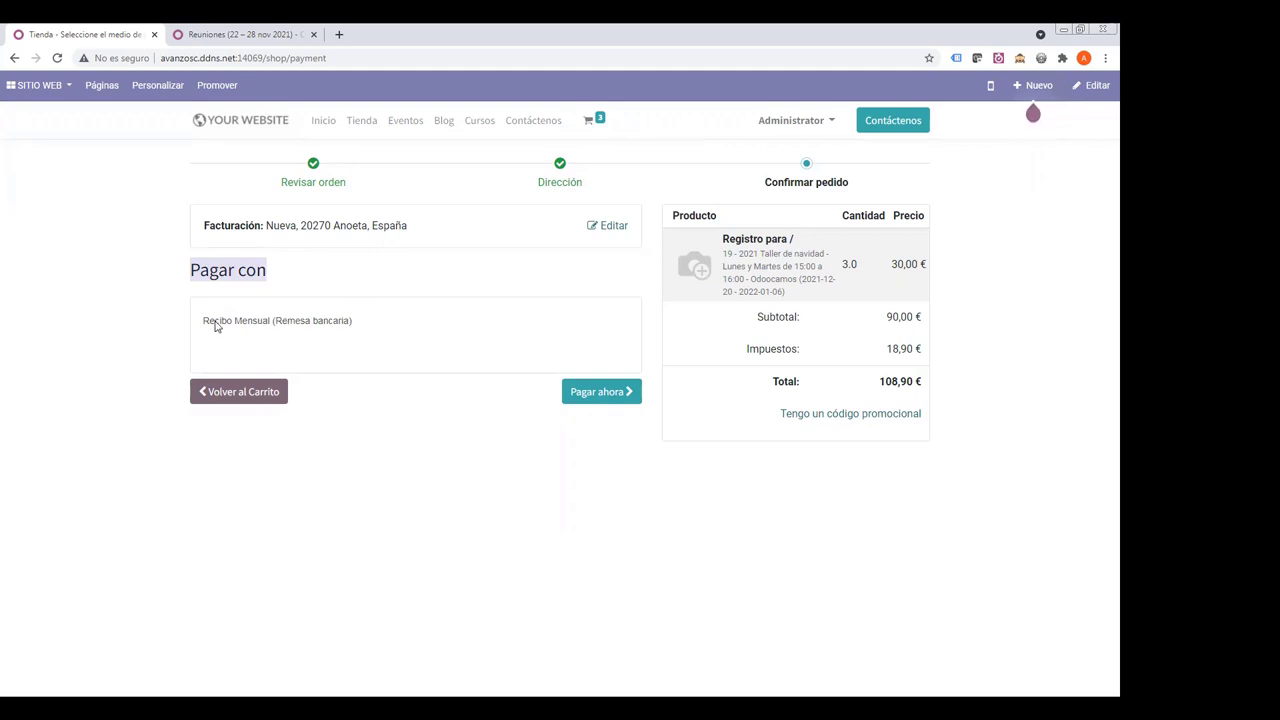
left_click_drag(210, 326, 369, 333)
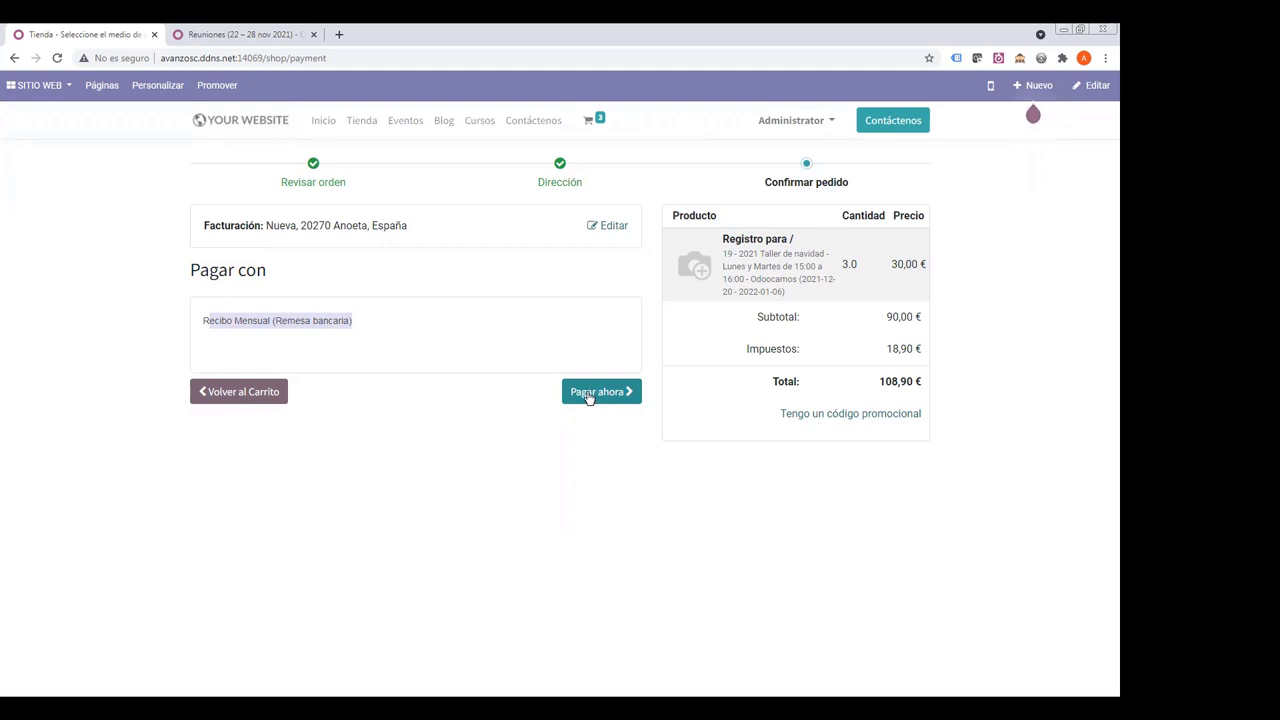
left_click(589, 393)
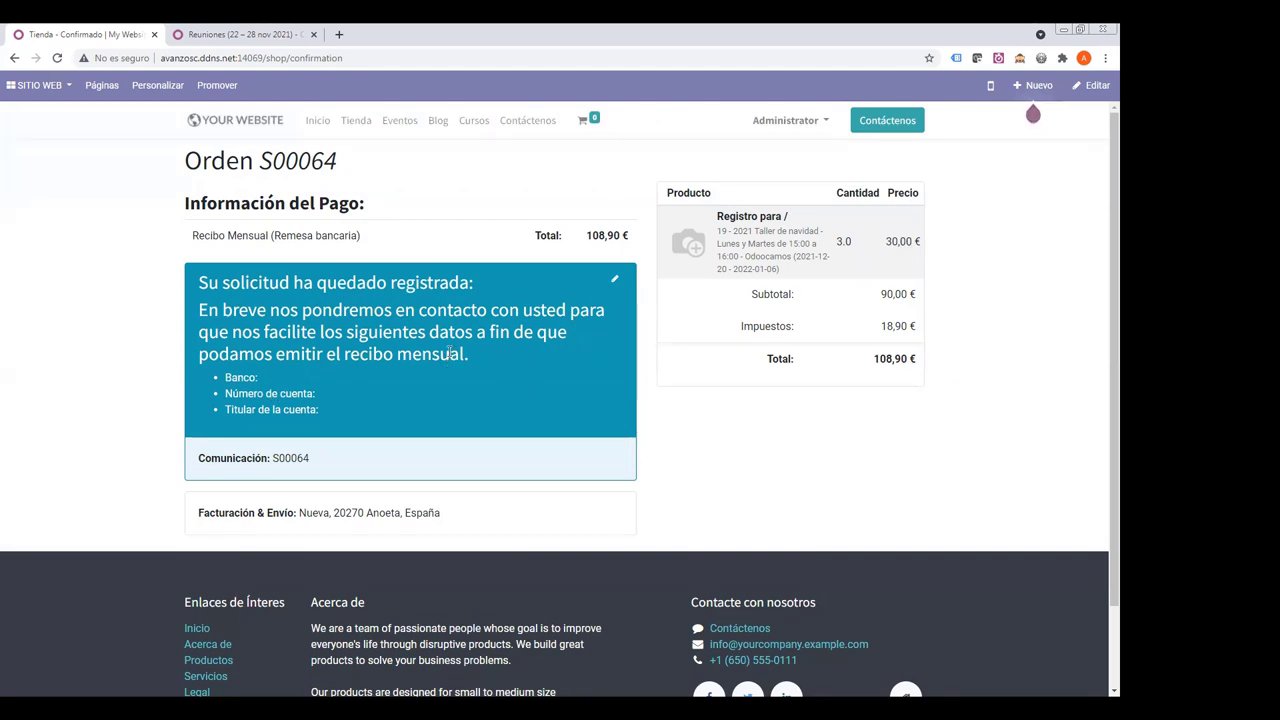
mouse_move(585, 122)
- Find the 2021 Taller de navidad event in Eventos and list its three attendees
left_click(33, 86)
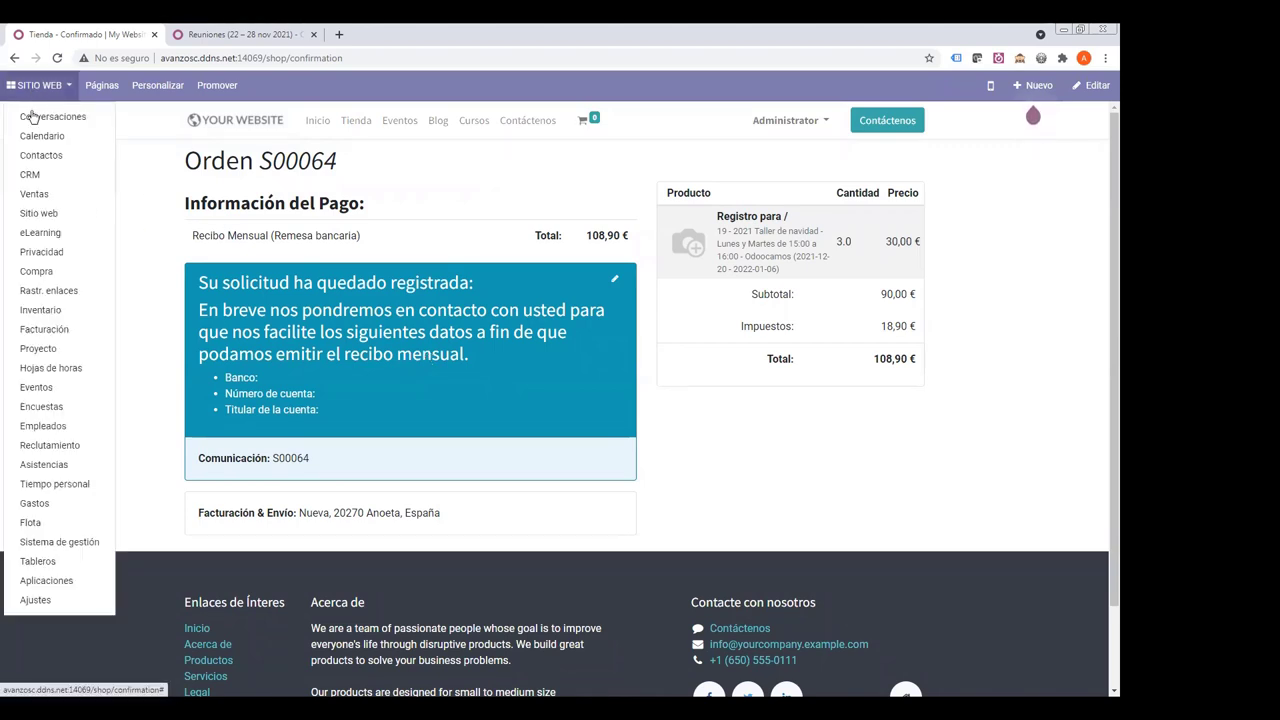
left_click(44, 389)
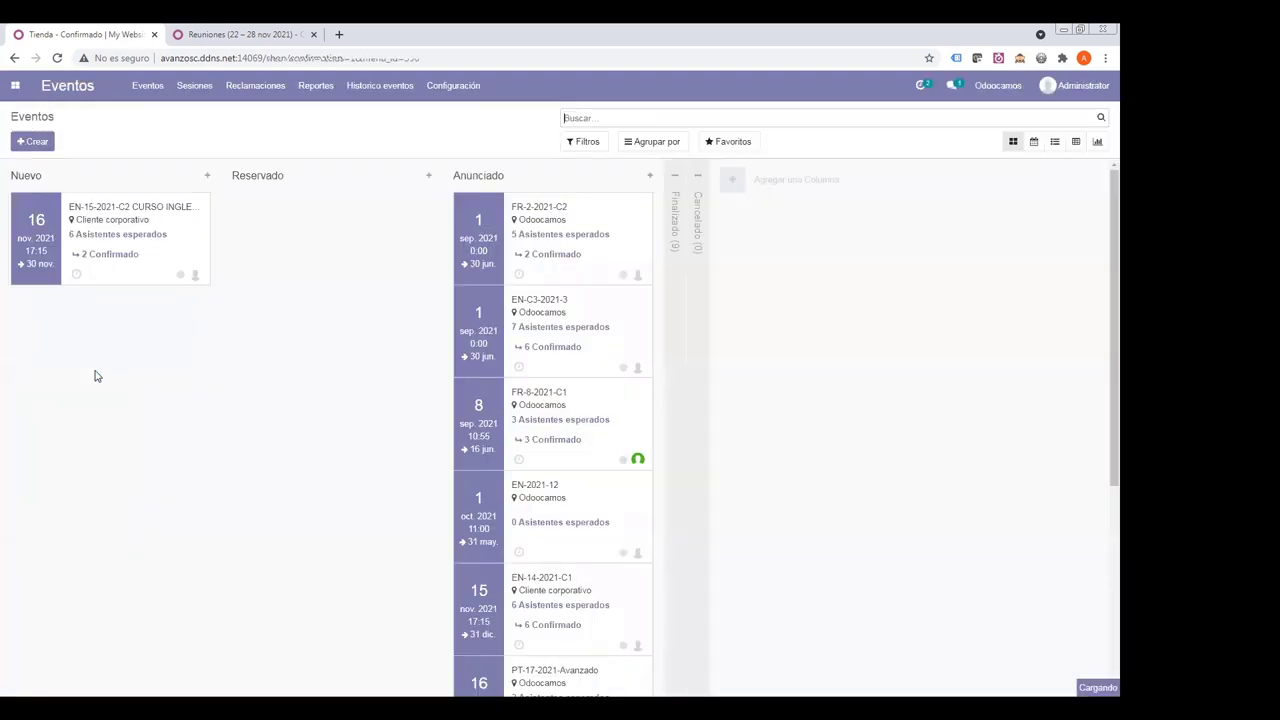
type("taller")
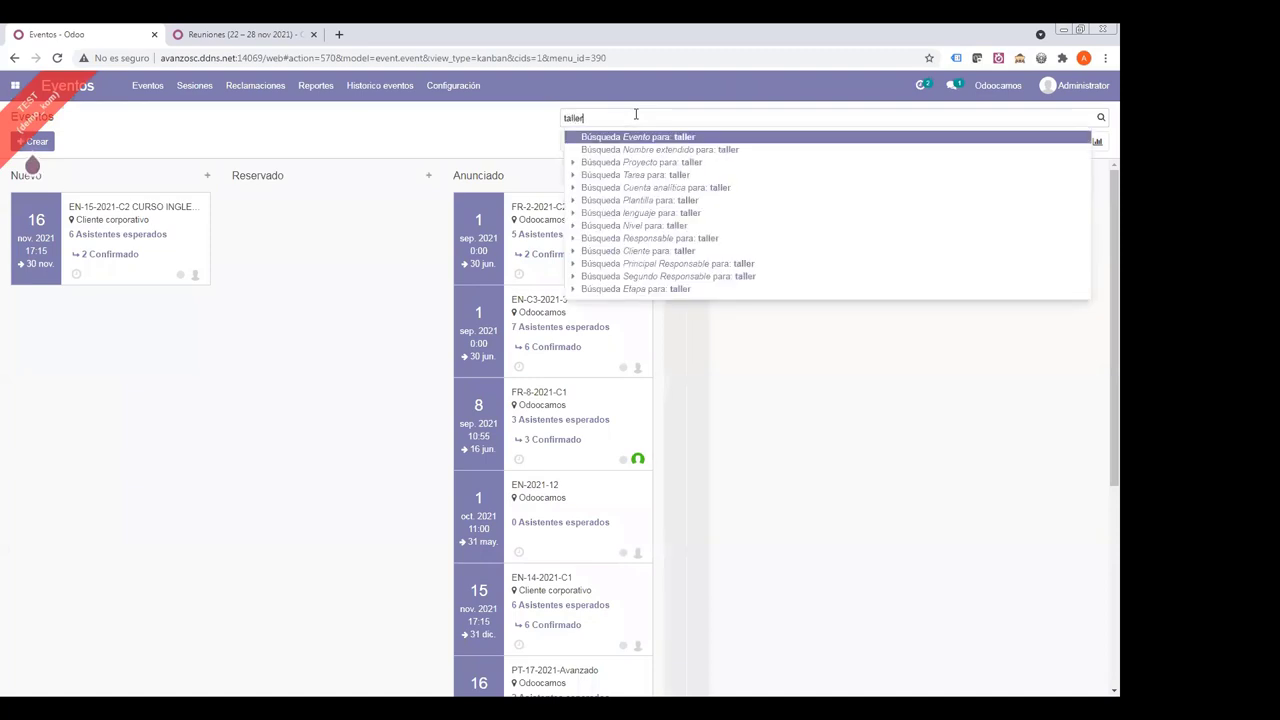
key("Return")
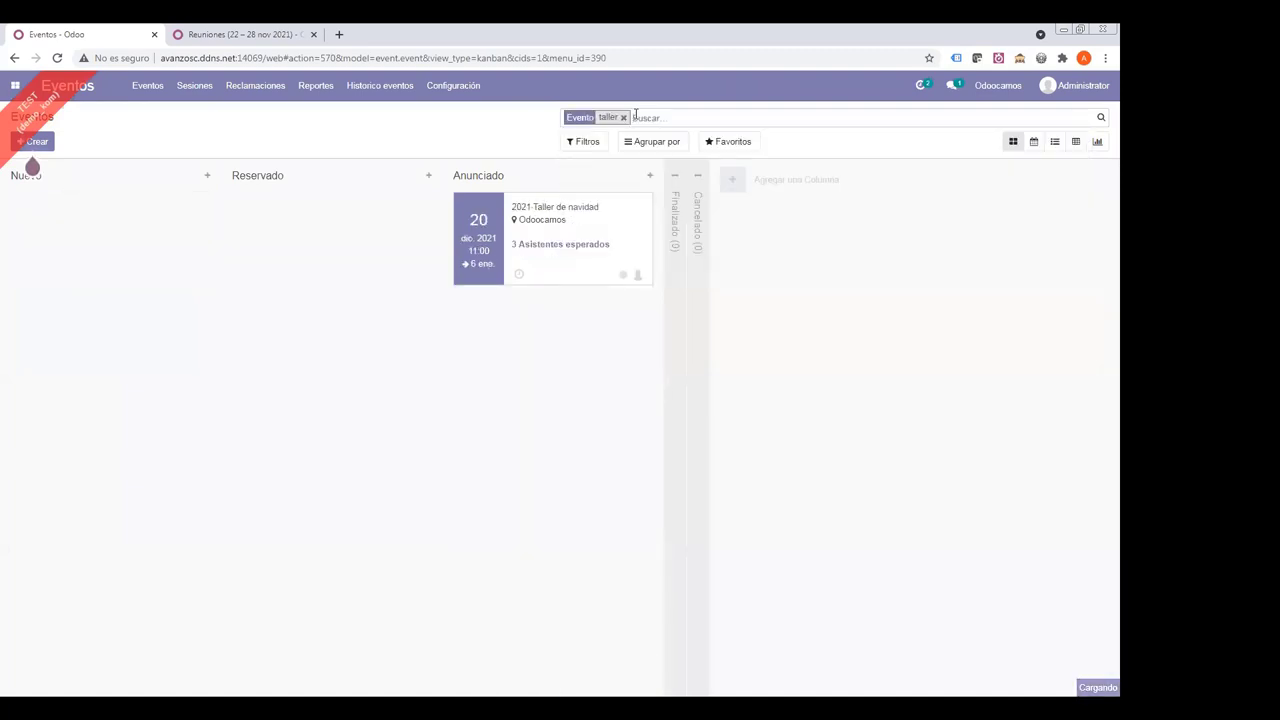
left_click(556, 216)
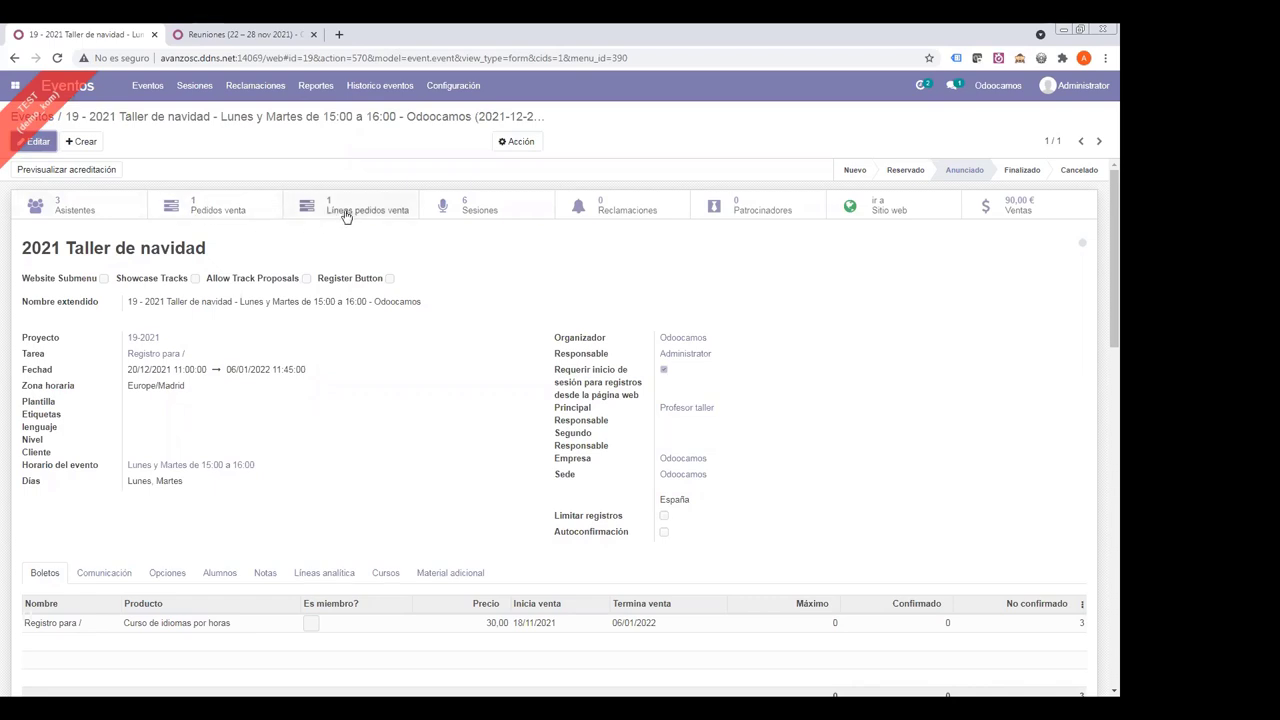
left_click(78, 208)
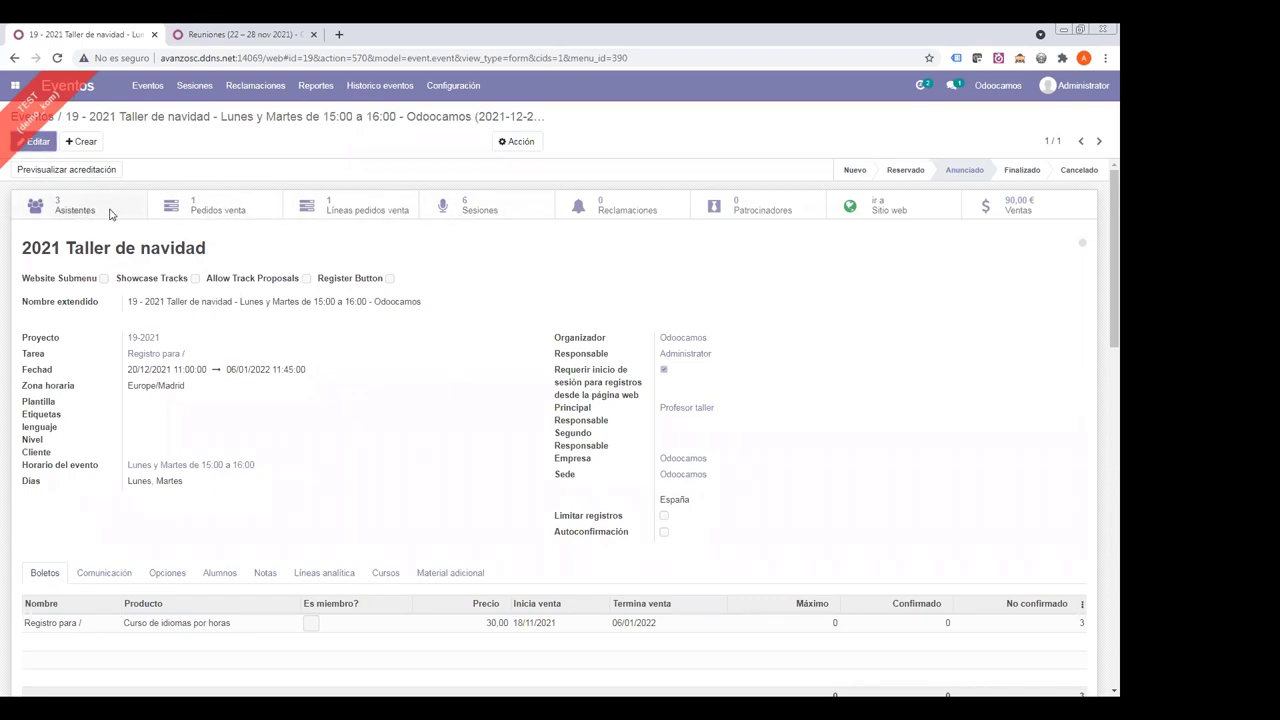
left_click(1054, 157)
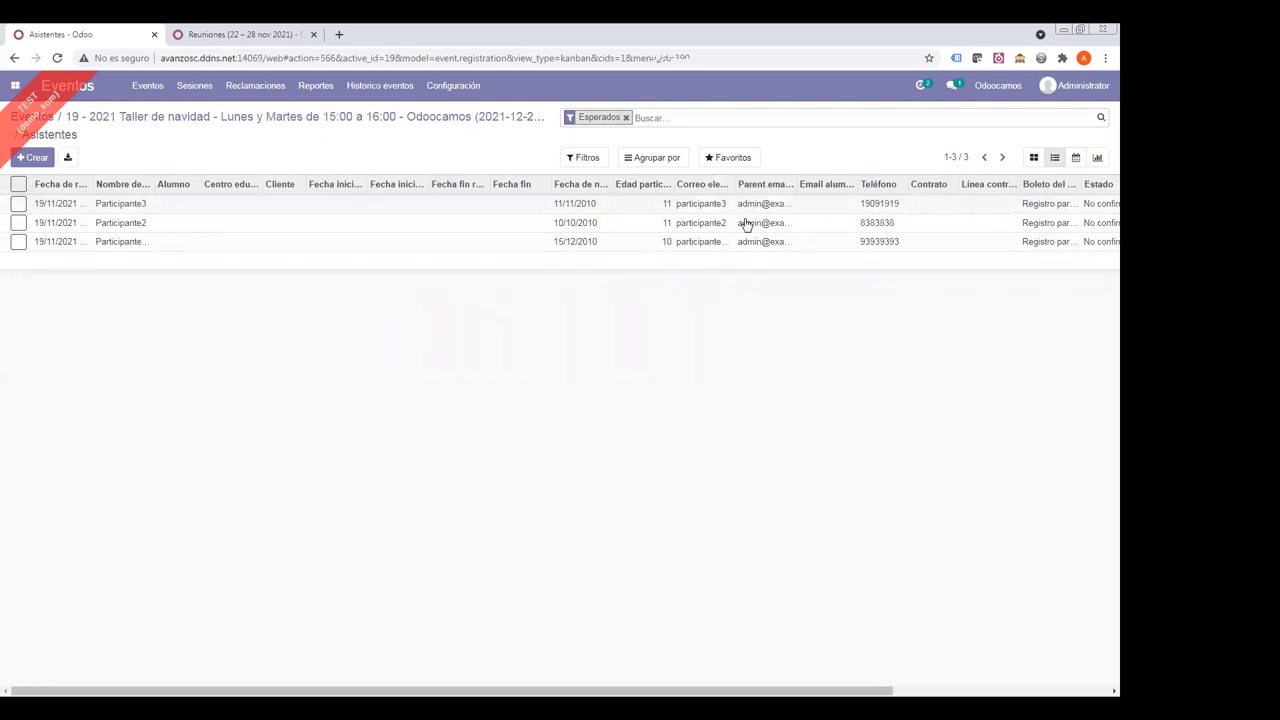
- Open Participante3's registration and review its booker, contact details and order S00064
left_click(160, 205)
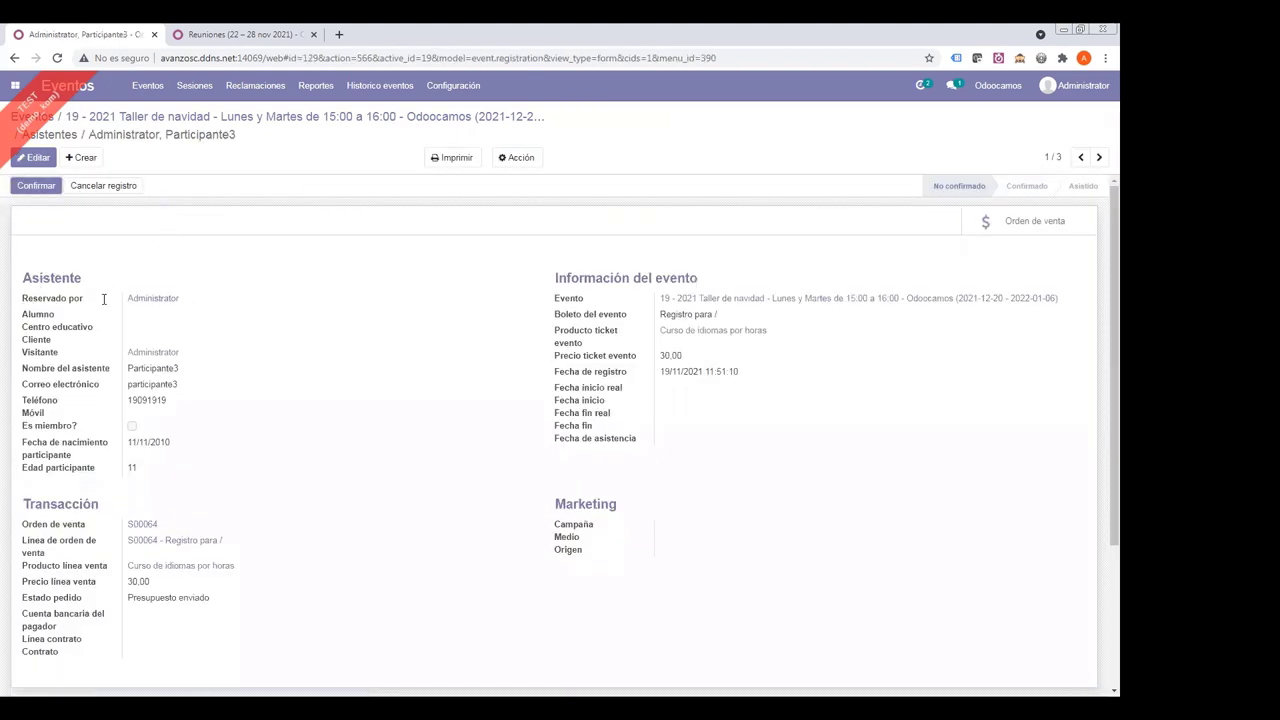
left_click_drag(184, 300, 68, 300)
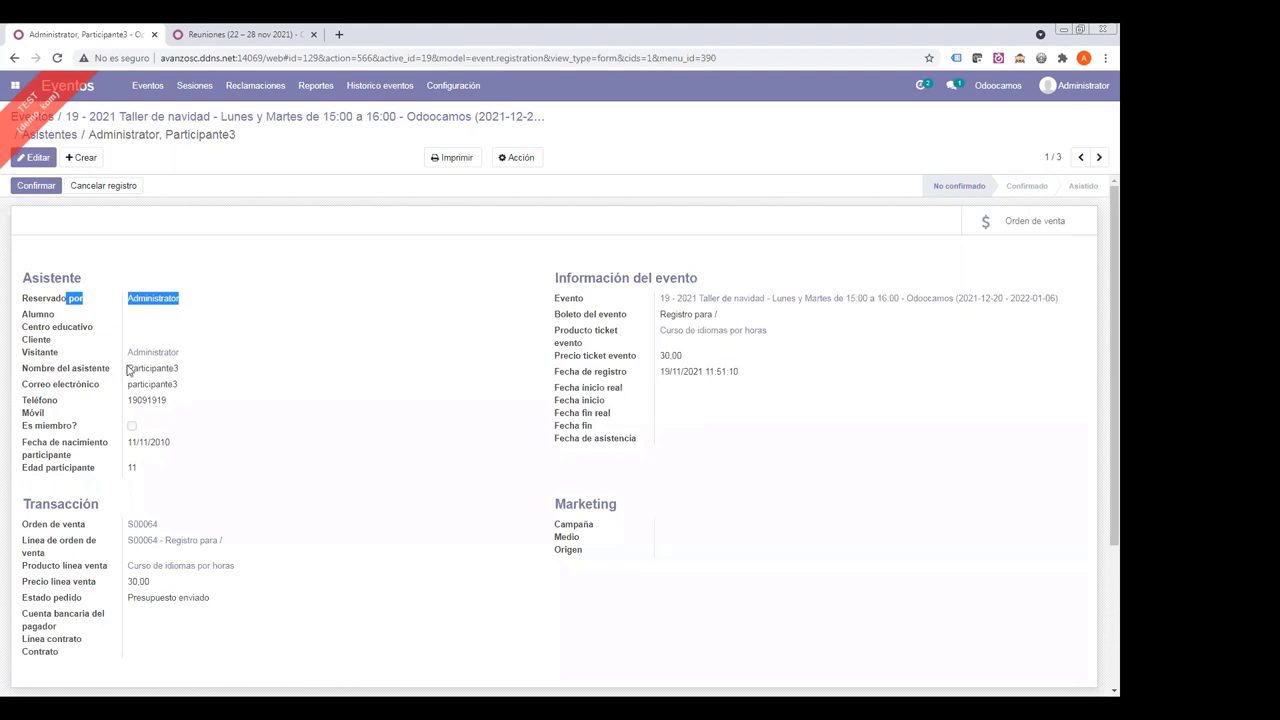
left_click_drag(128, 370, 192, 411)
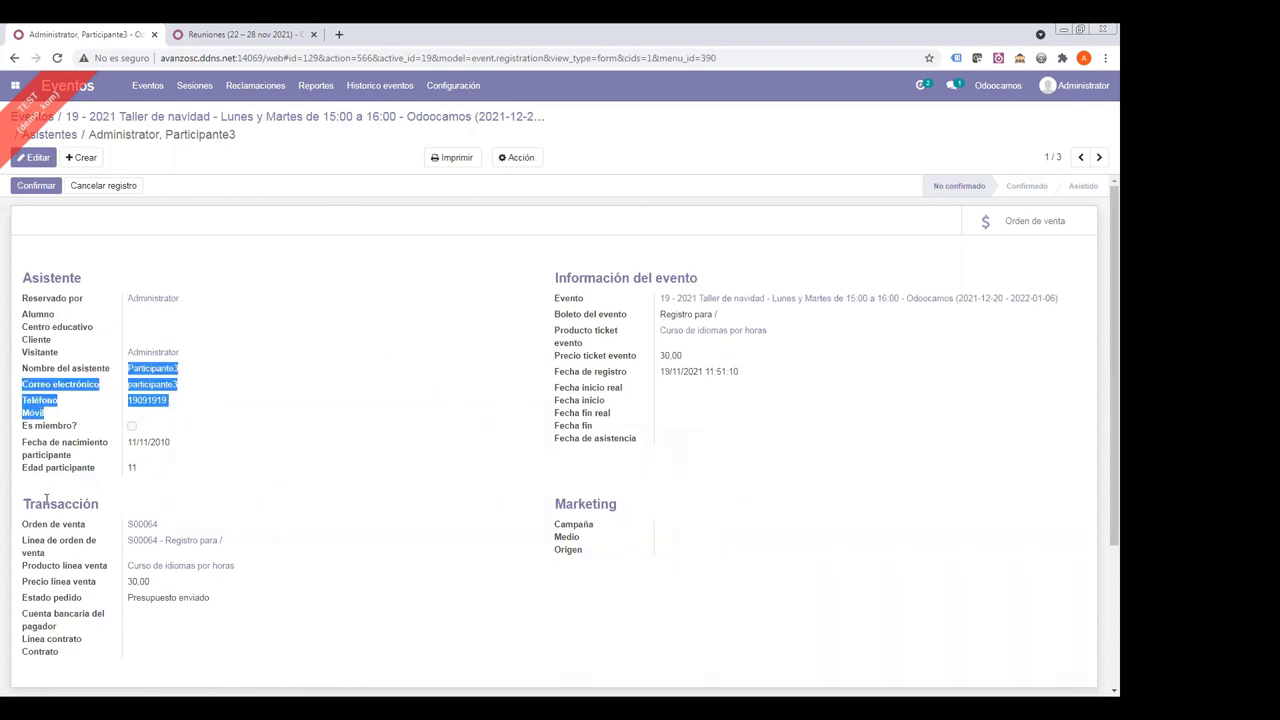
left_click_drag(175, 528, 120, 527)
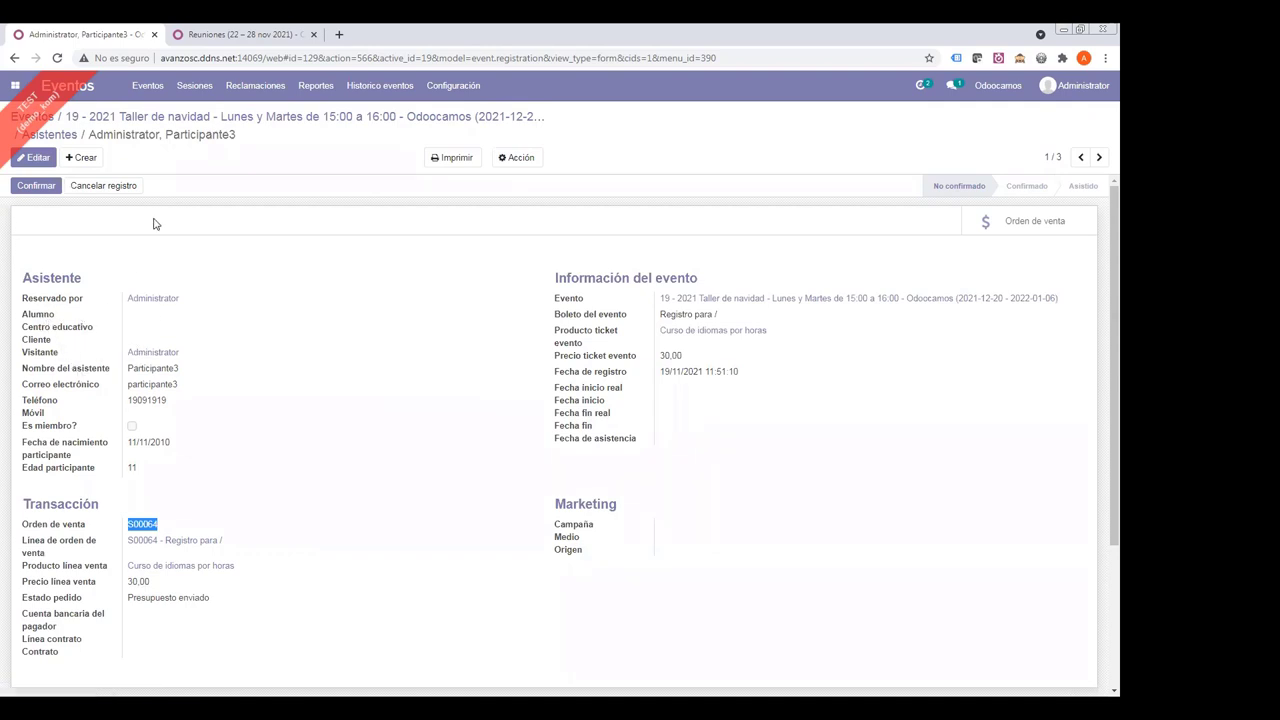
left_click_drag(28, 314, 186, 404)
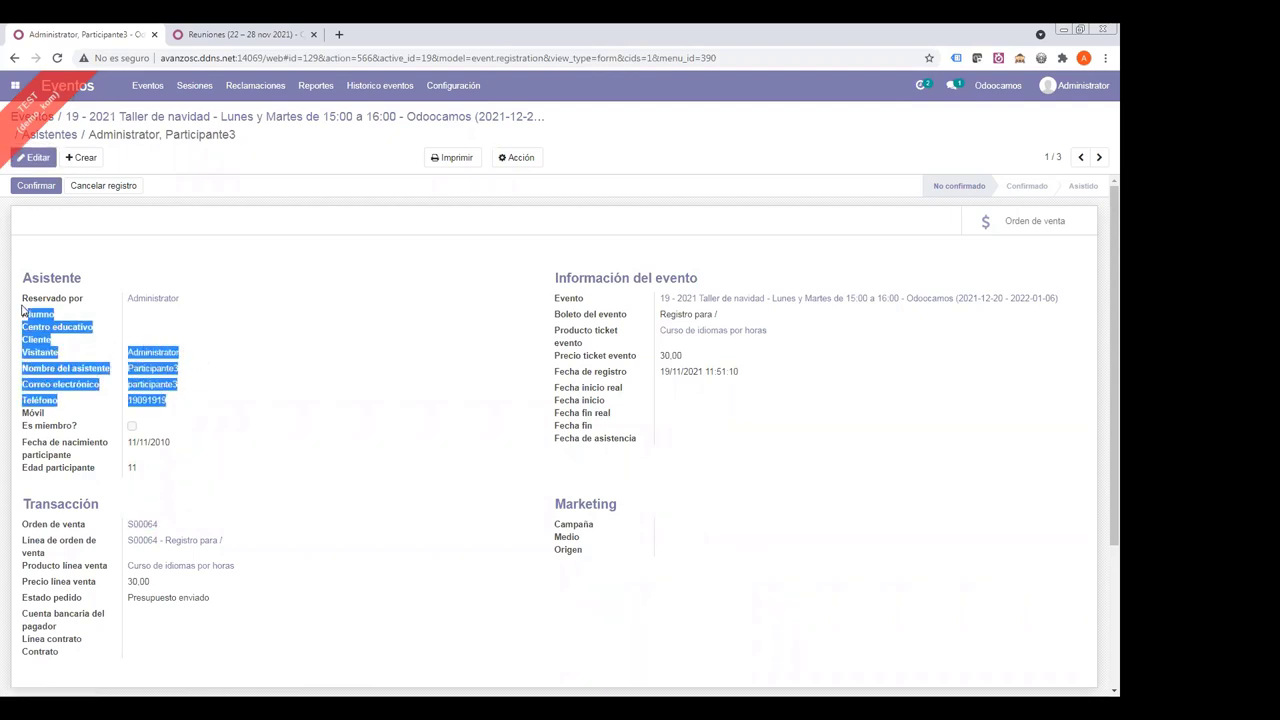
left_click(29, 318)
left_click_drag(20, 318, 24, 272)
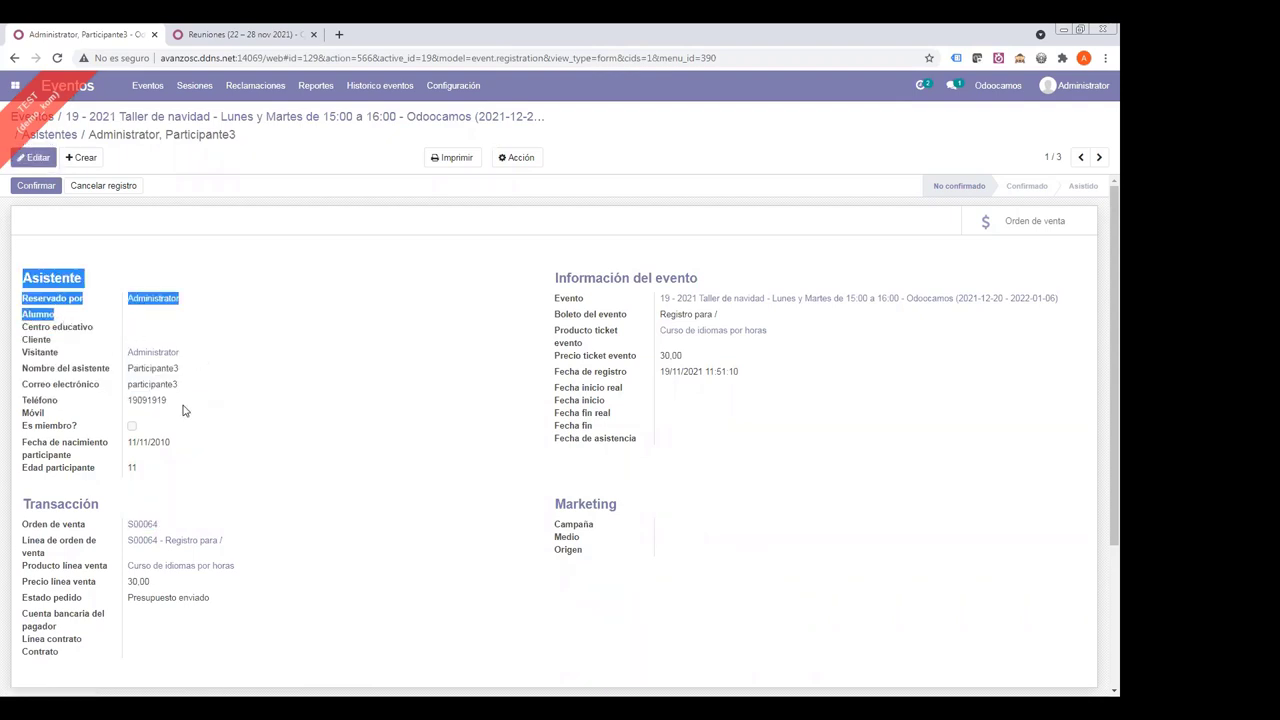
left_click(218, 384)
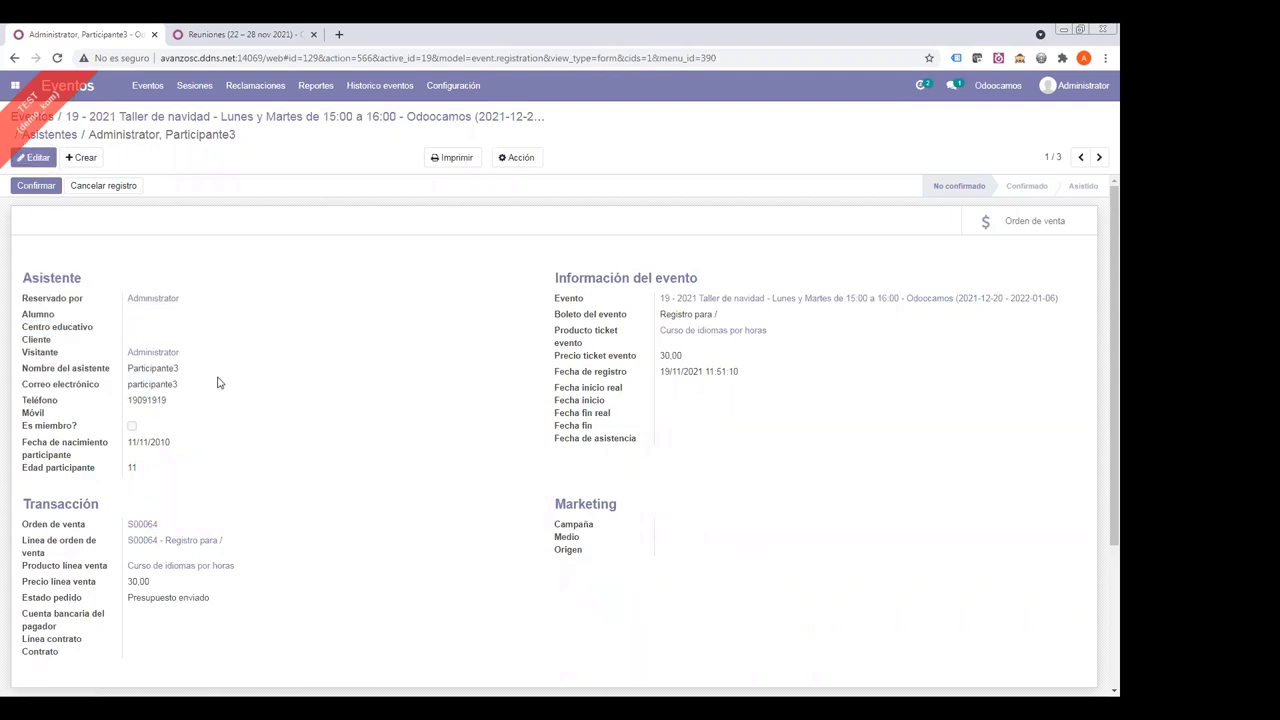
- Confirm the registration, with student Administrator linked, and switch to edit mode
left_click(40, 189)
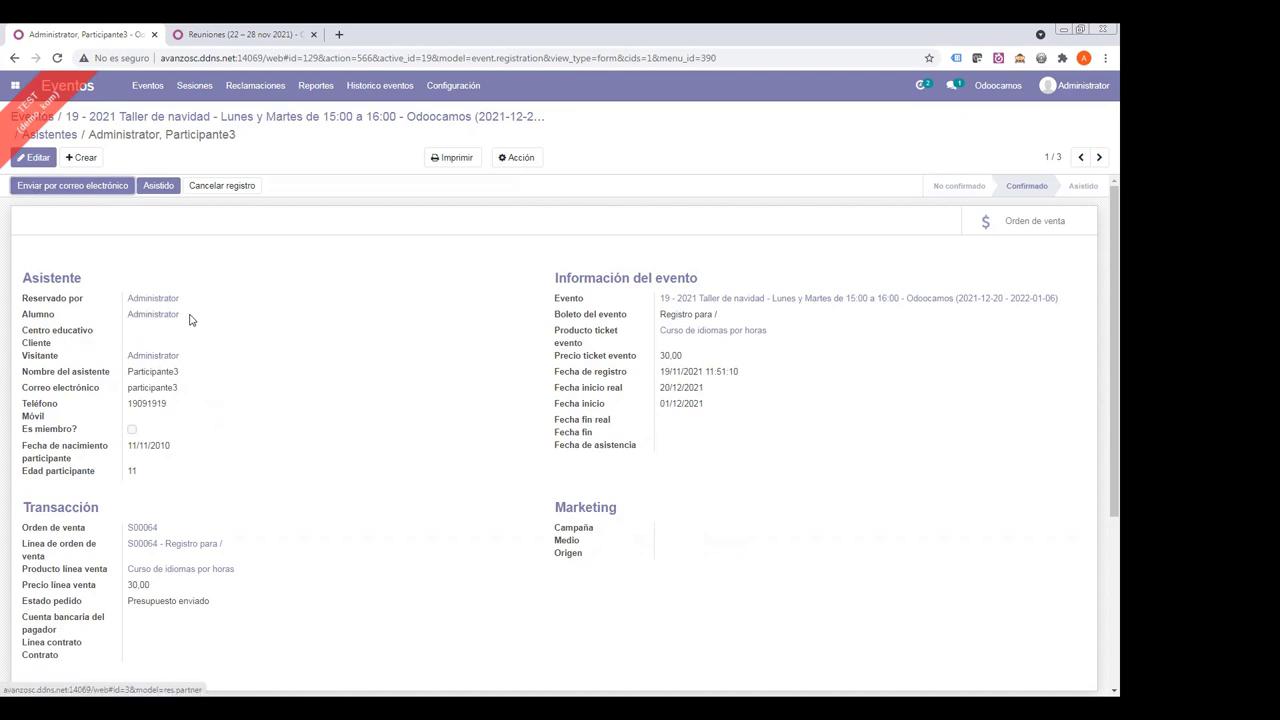
double_click(150, 314)
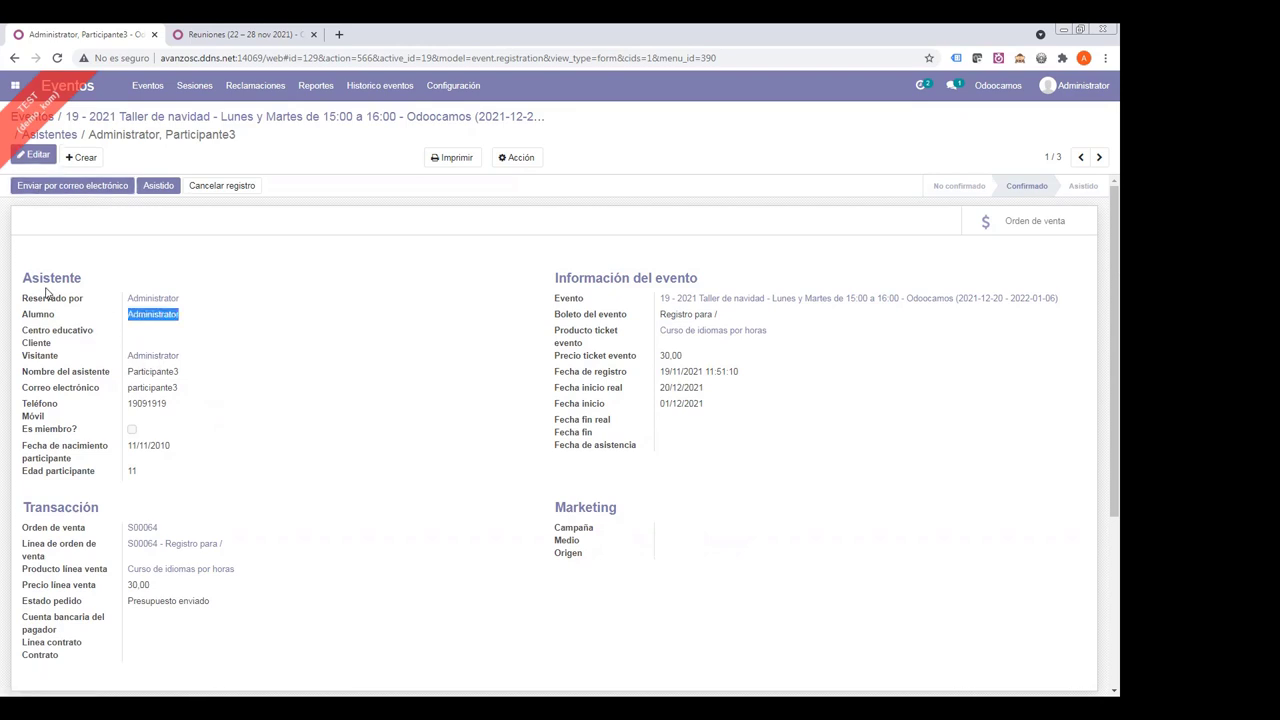
left_click(37, 160)
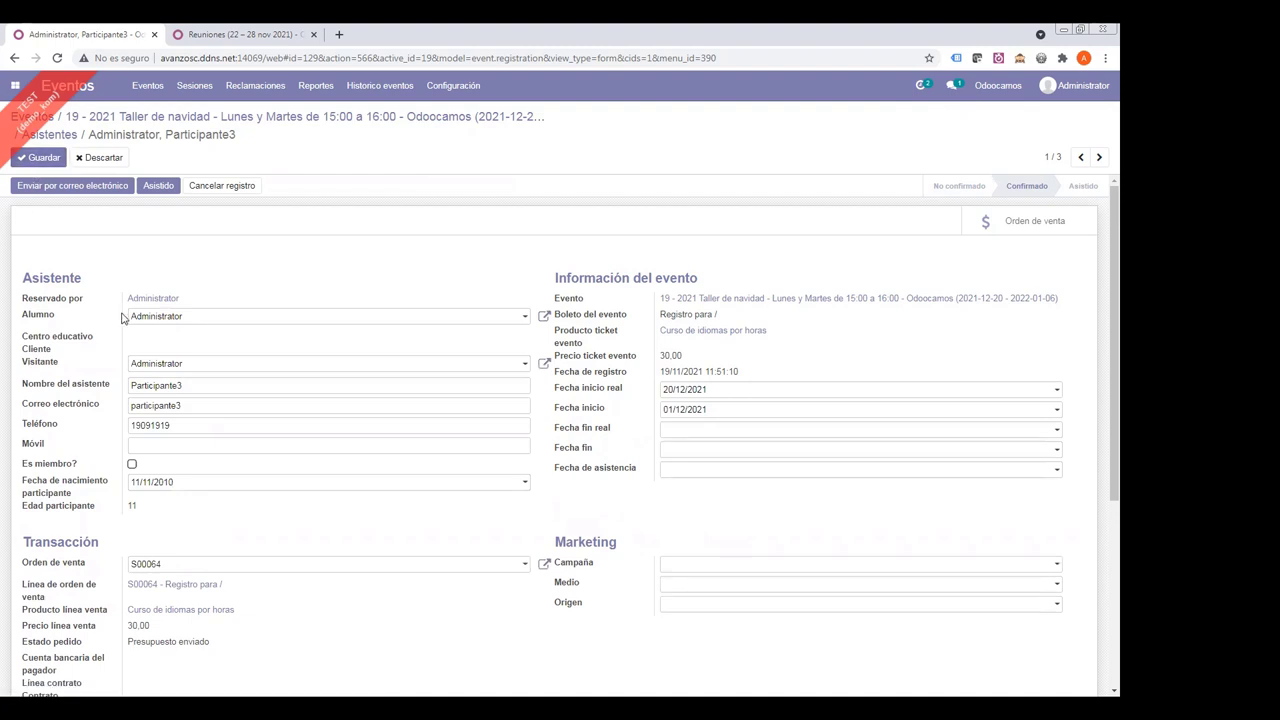
- Clear the Alumno value Administrator and save Participante3's registration
double_click(200, 387)
left_click(237, 282)
left_click_drag(190, 319, 83, 322)
key("BackSpace")
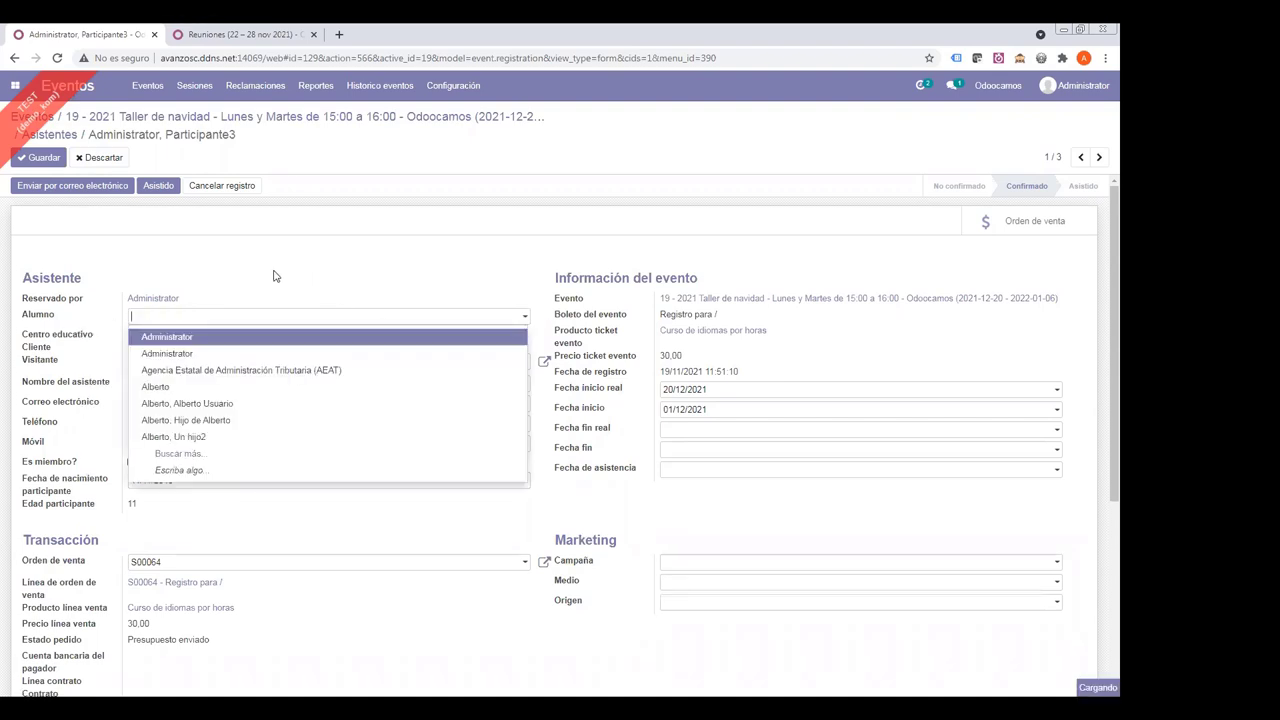
left_click(276, 277)
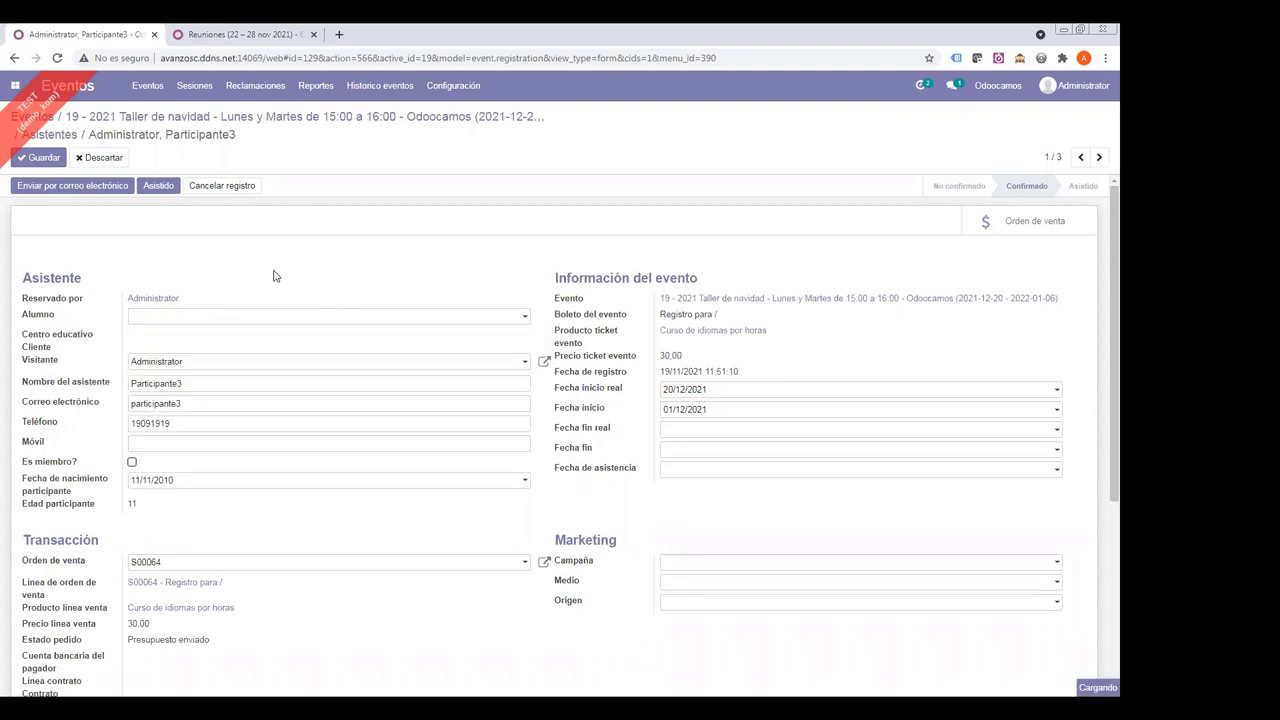
left_click(201, 400)
left_click(40, 159)
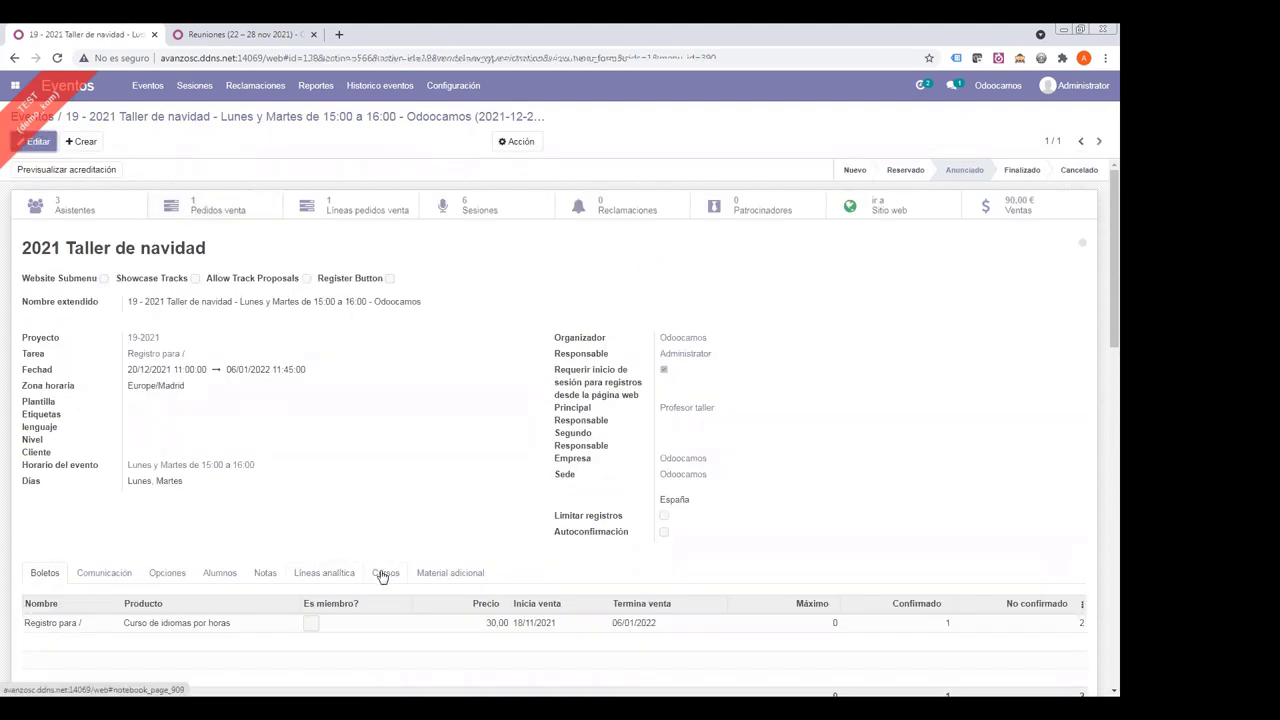
- Enable Crear contacto para alumno and Crear usuario a contacto de alumno on the event and save
left_click(220, 574)
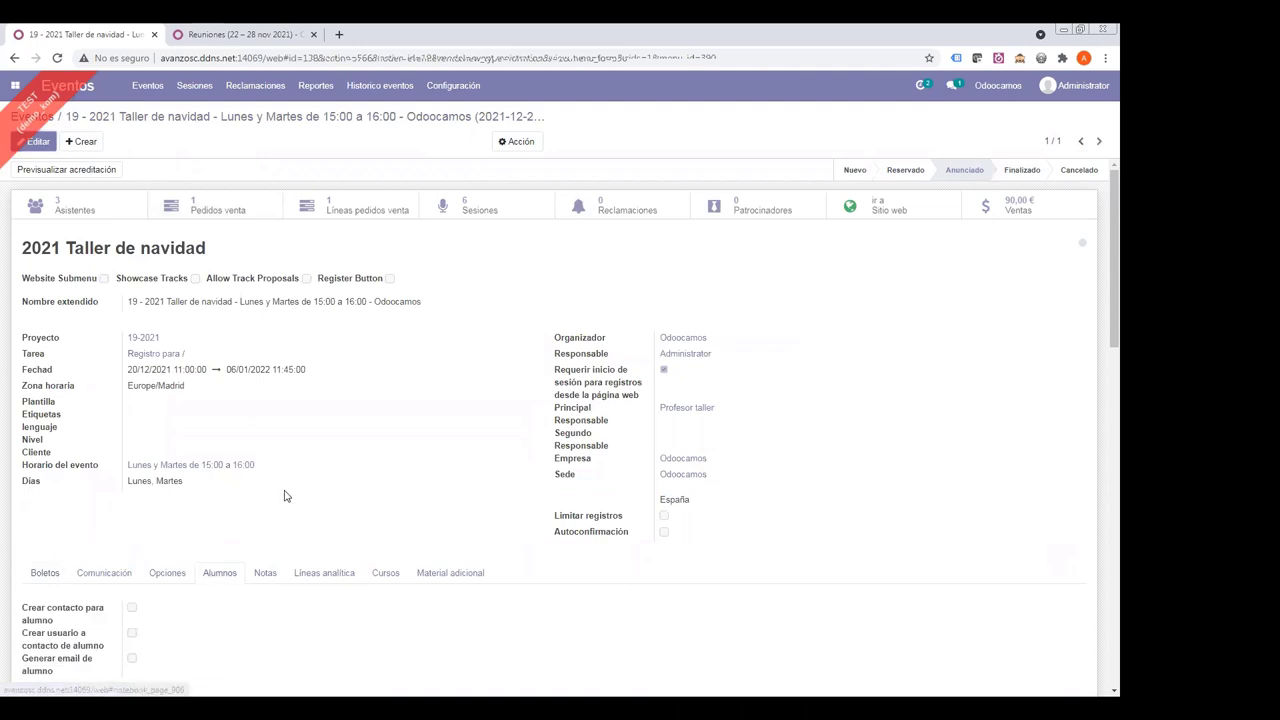
scroll(207, 456, "down", 2)
left_click(37, 141)
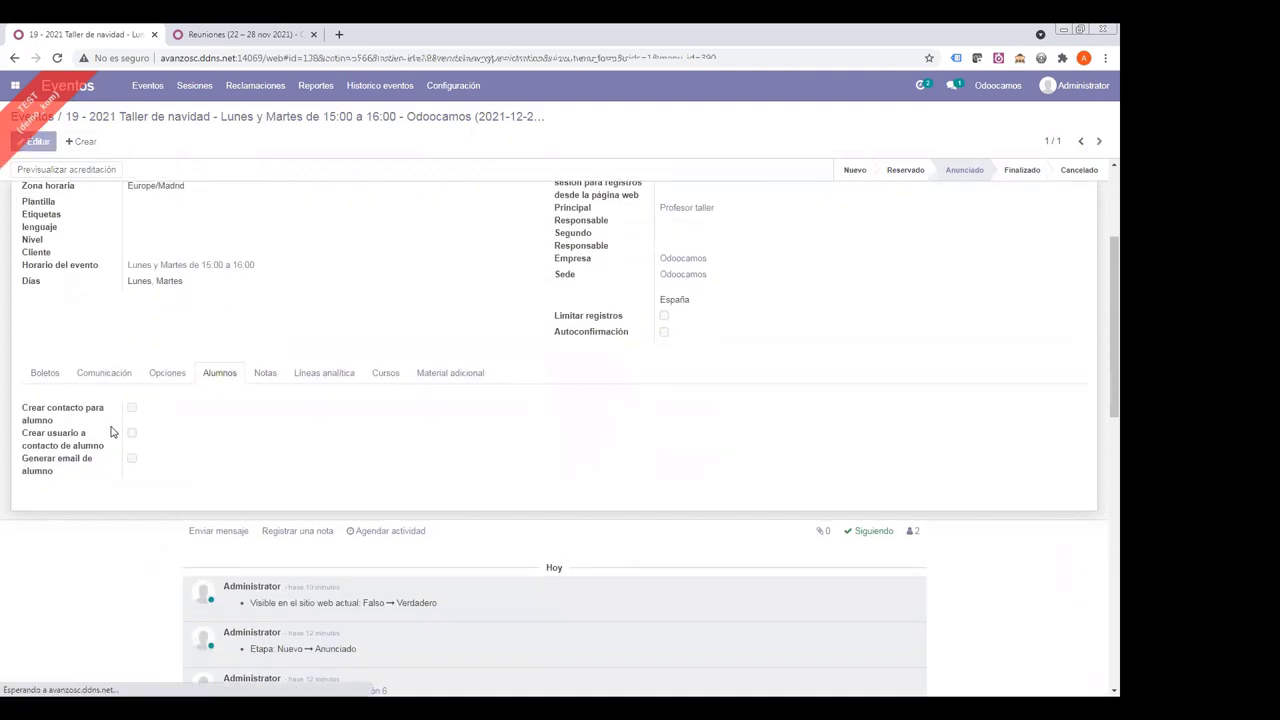
scroll(122, 432, "down", 3)
left_click(131, 363)
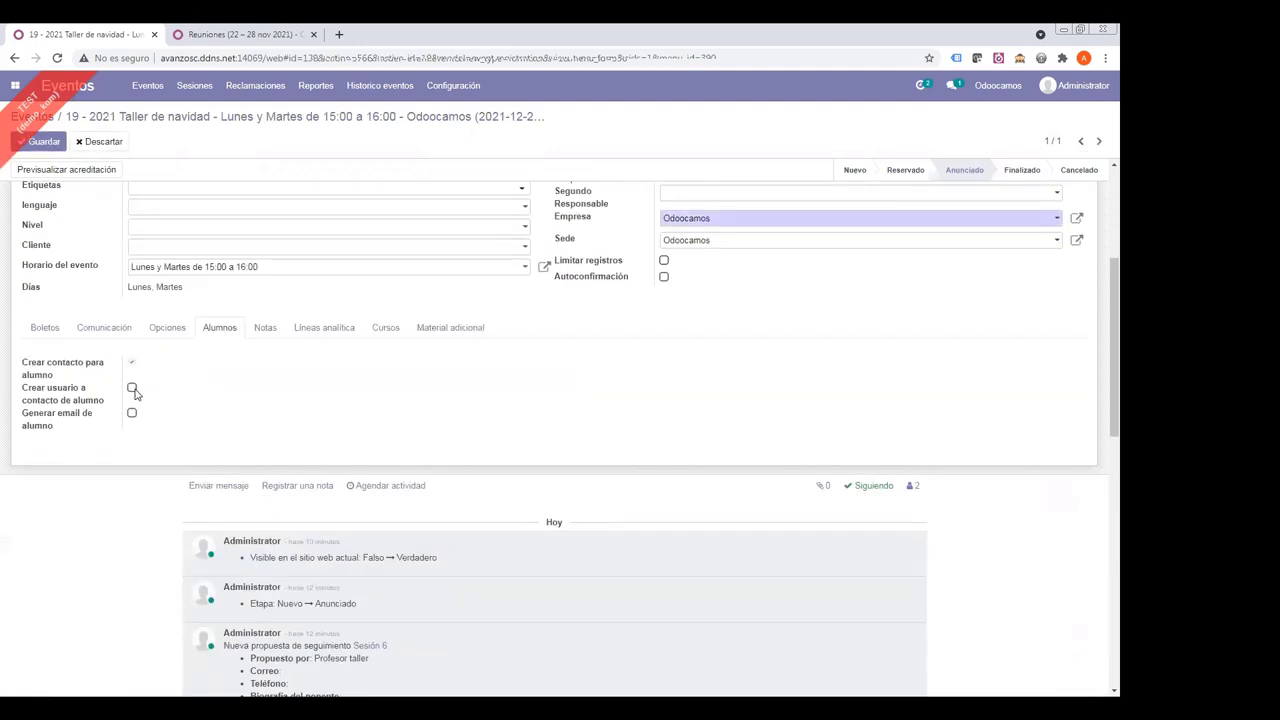
left_click(131, 390)
left_click(40, 142)
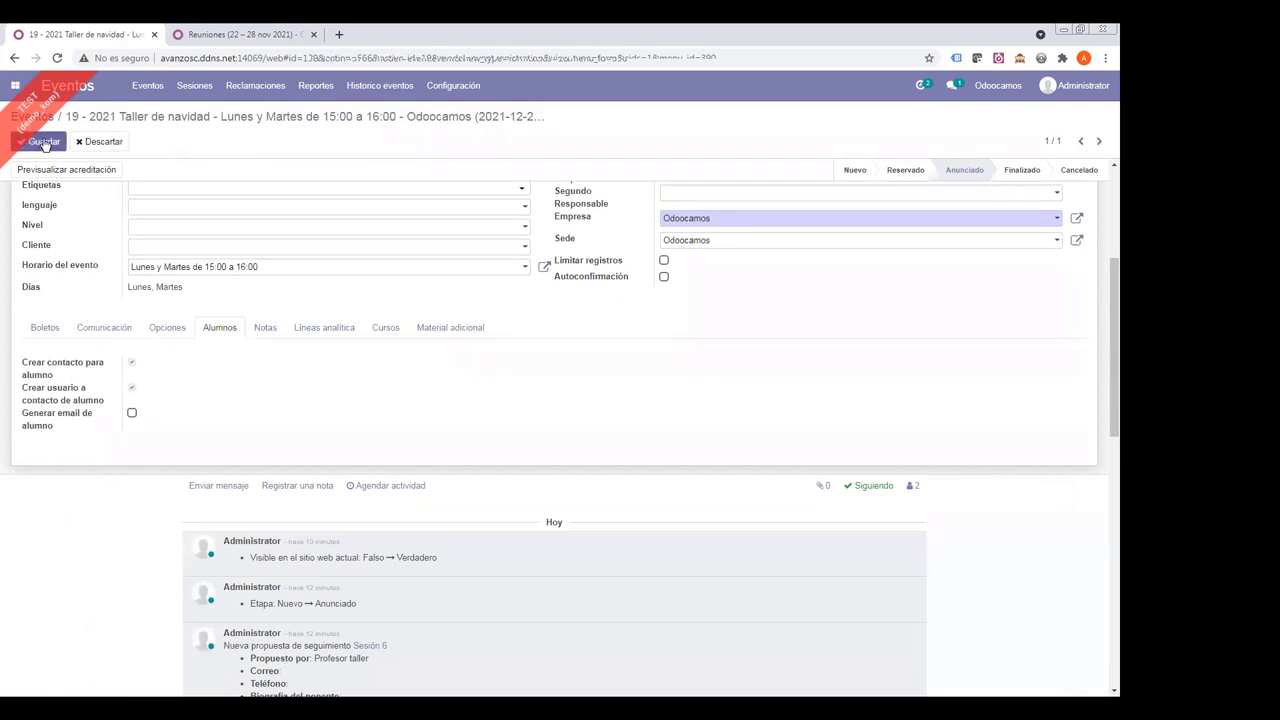
- Show the event's three attendees in list view
scroll(186, 300, "up", 2)
scroll(186, 300, "up", 2)
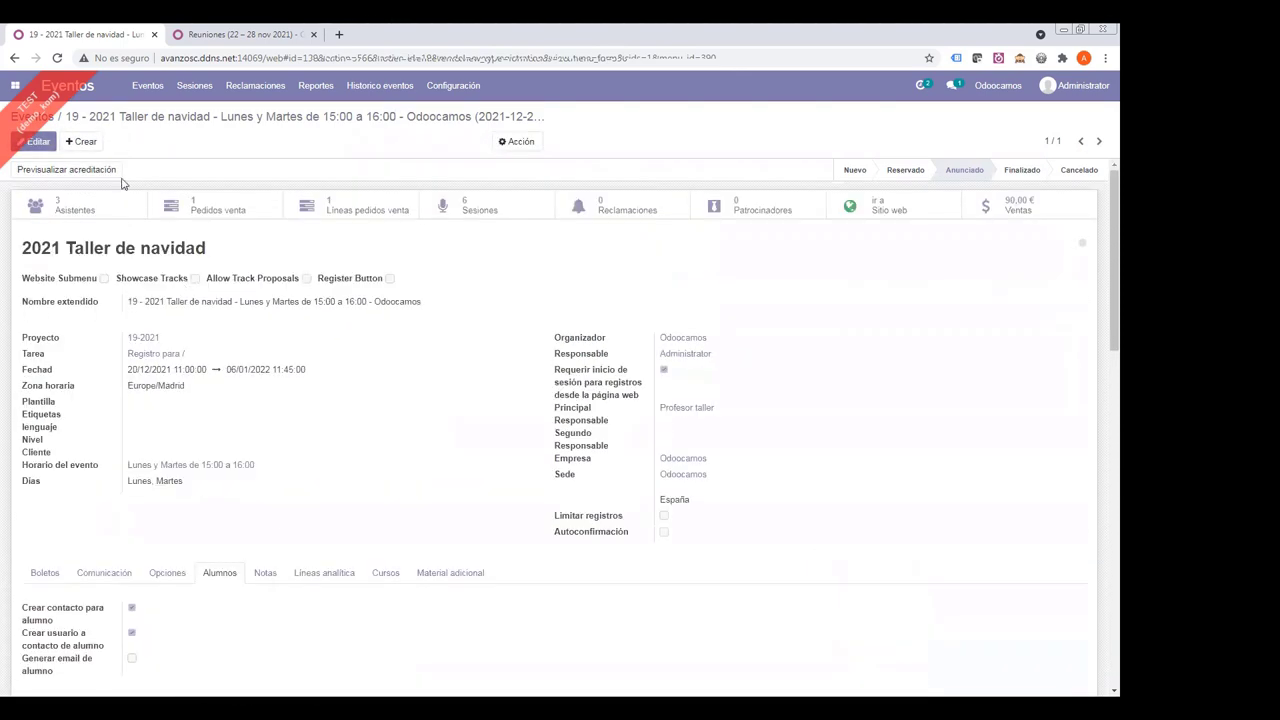
left_click(86, 207)
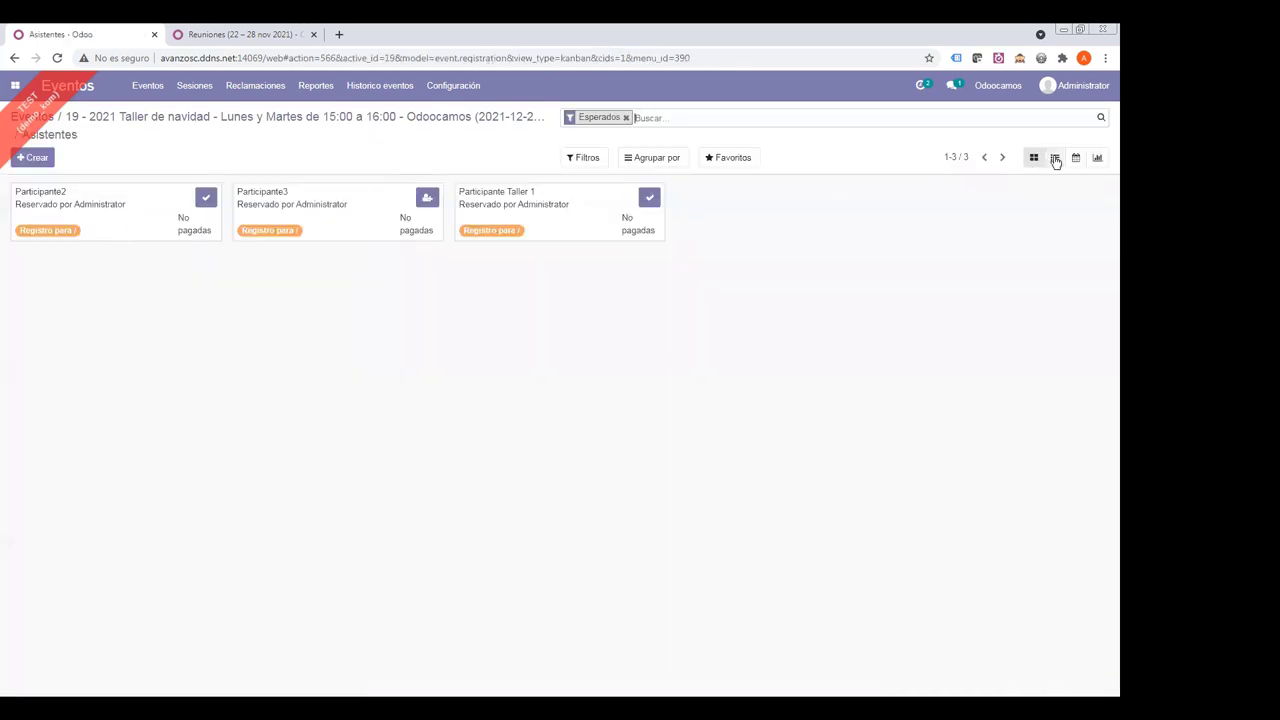
left_click(1054, 157)
- Cancel, reset to unconfirmed and reconfirm Participante3's registration so a student gets linked
left_click(139, 205)
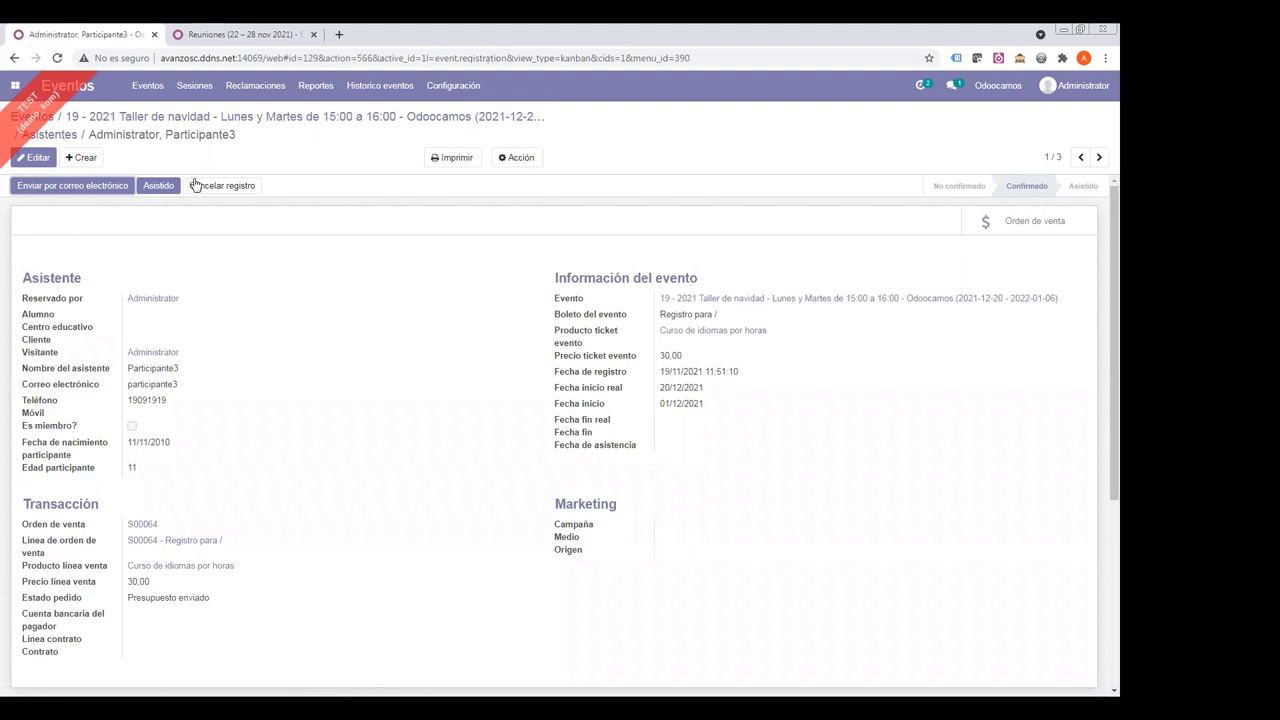
left_click(222, 186)
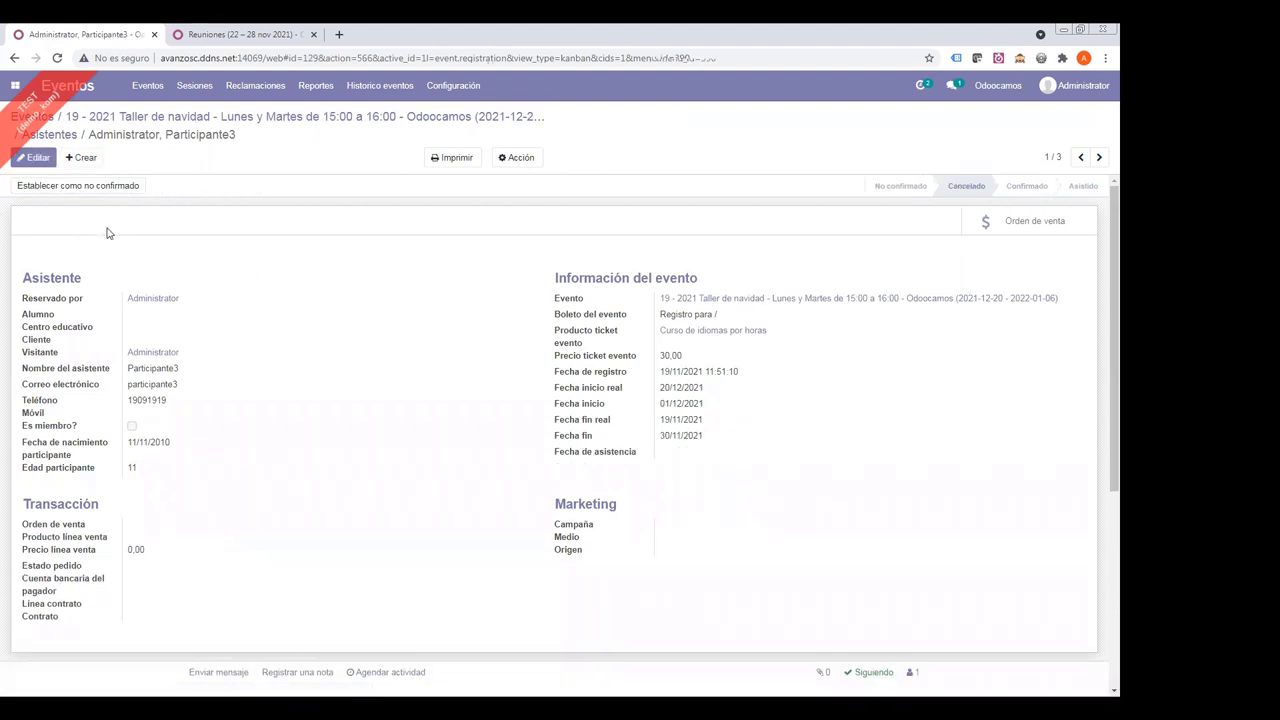
left_click(60, 188)
left_click(38, 186)
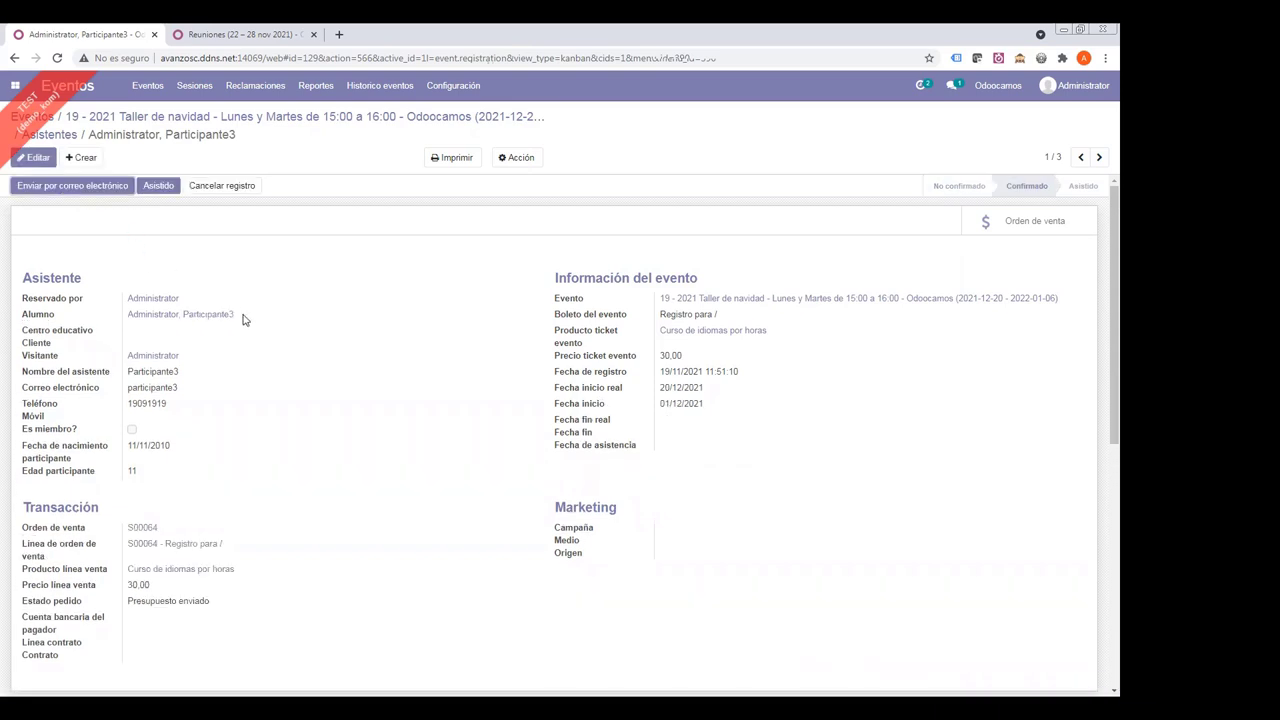
left_click_drag(240, 316, 48, 324)
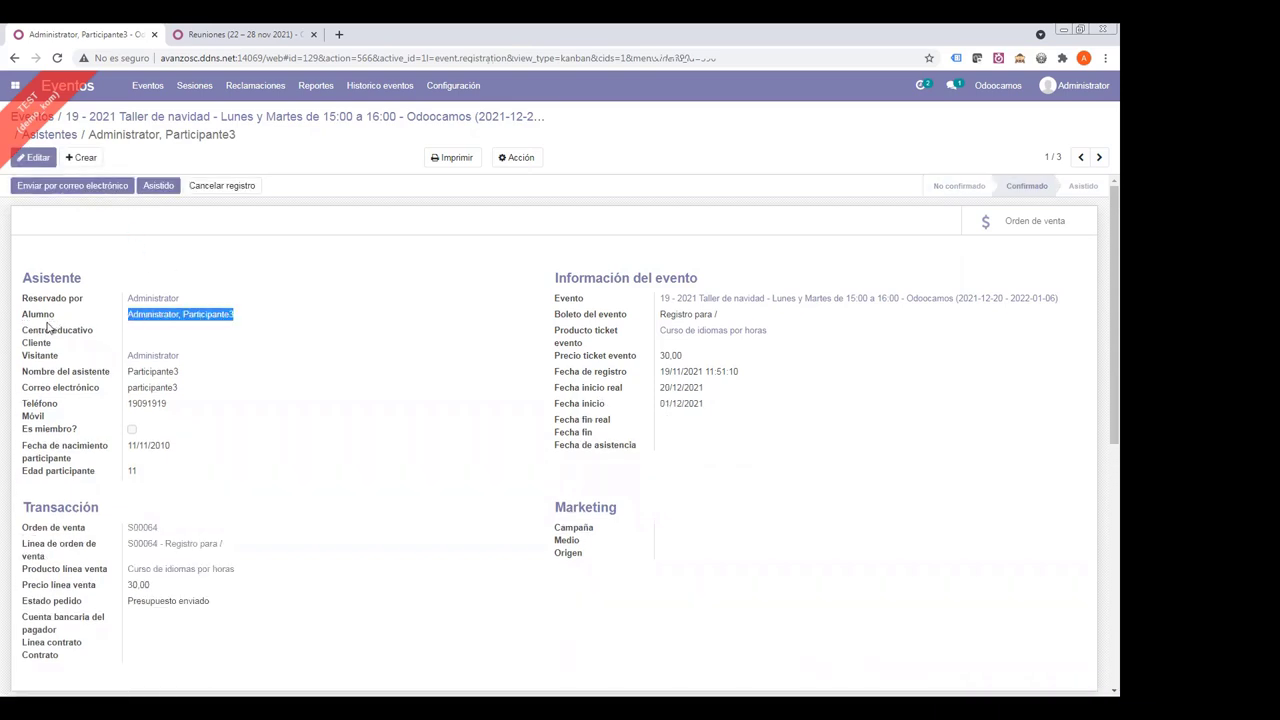
- Confirm Participante2's and Participante Taller 1's registrations and return to the attendee list
left_click(1099, 157)
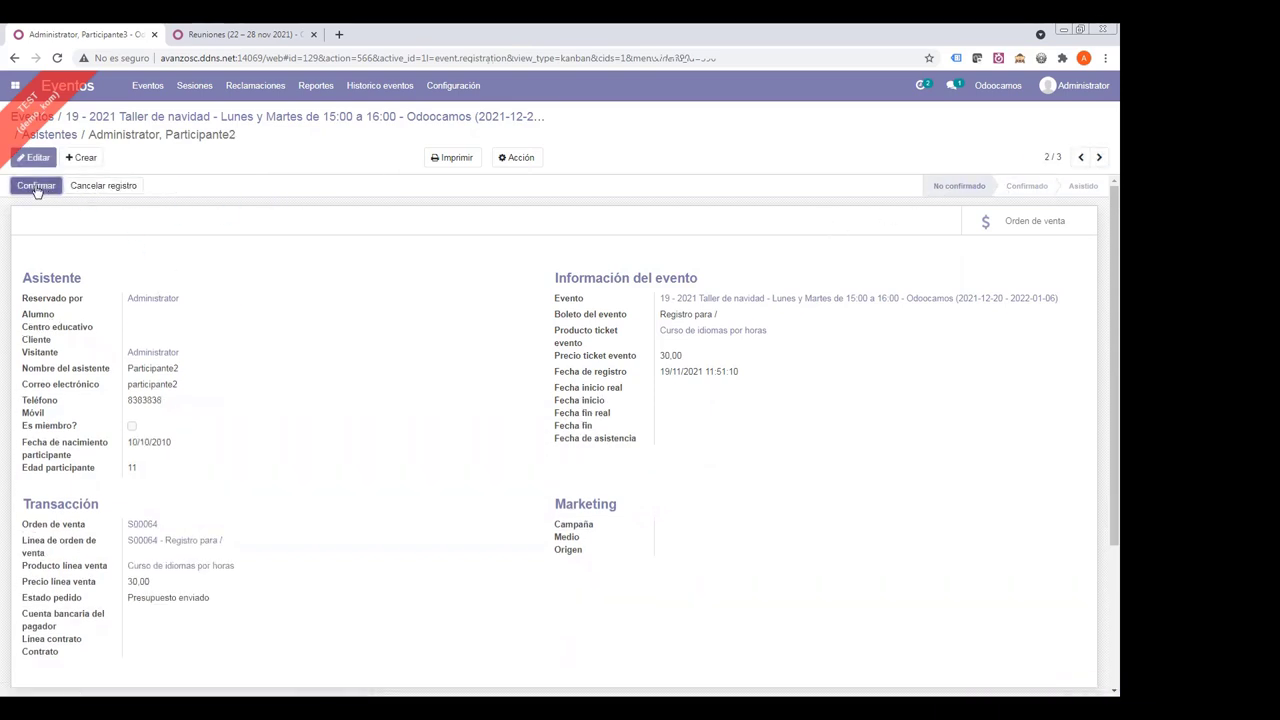
left_click(48, 187)
left_click(1099, 157)
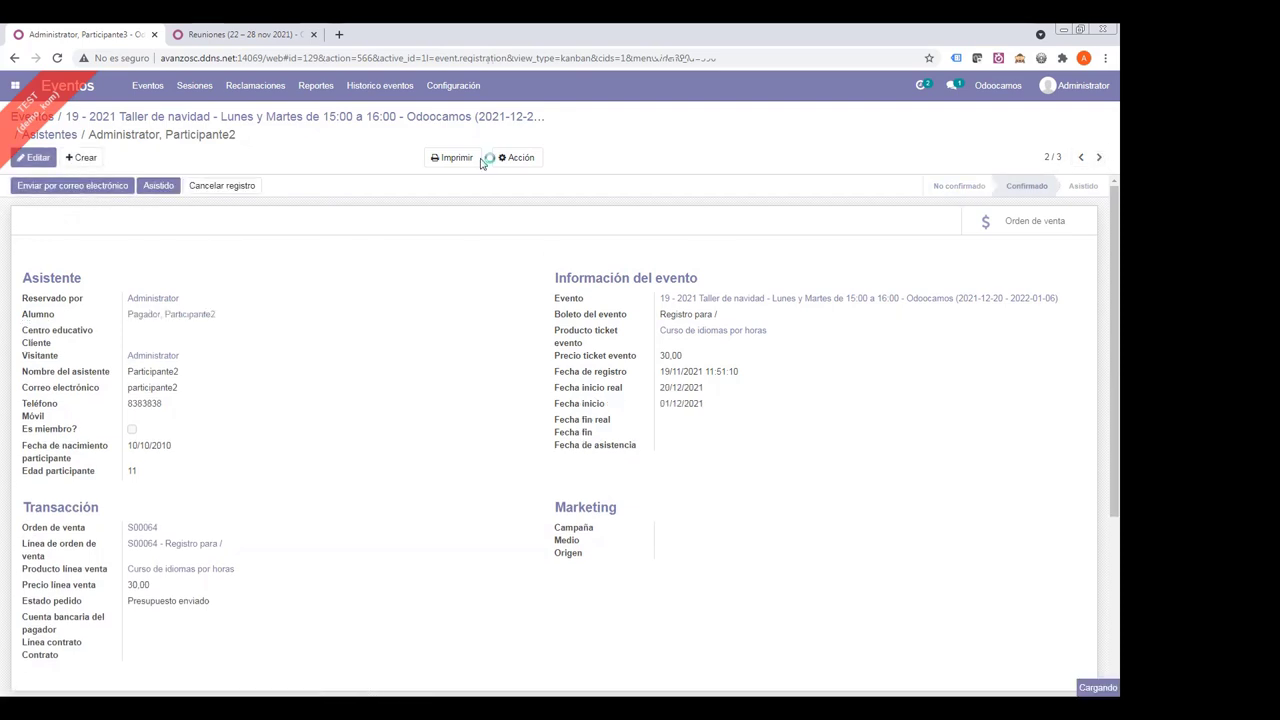
left_click(36, 186)
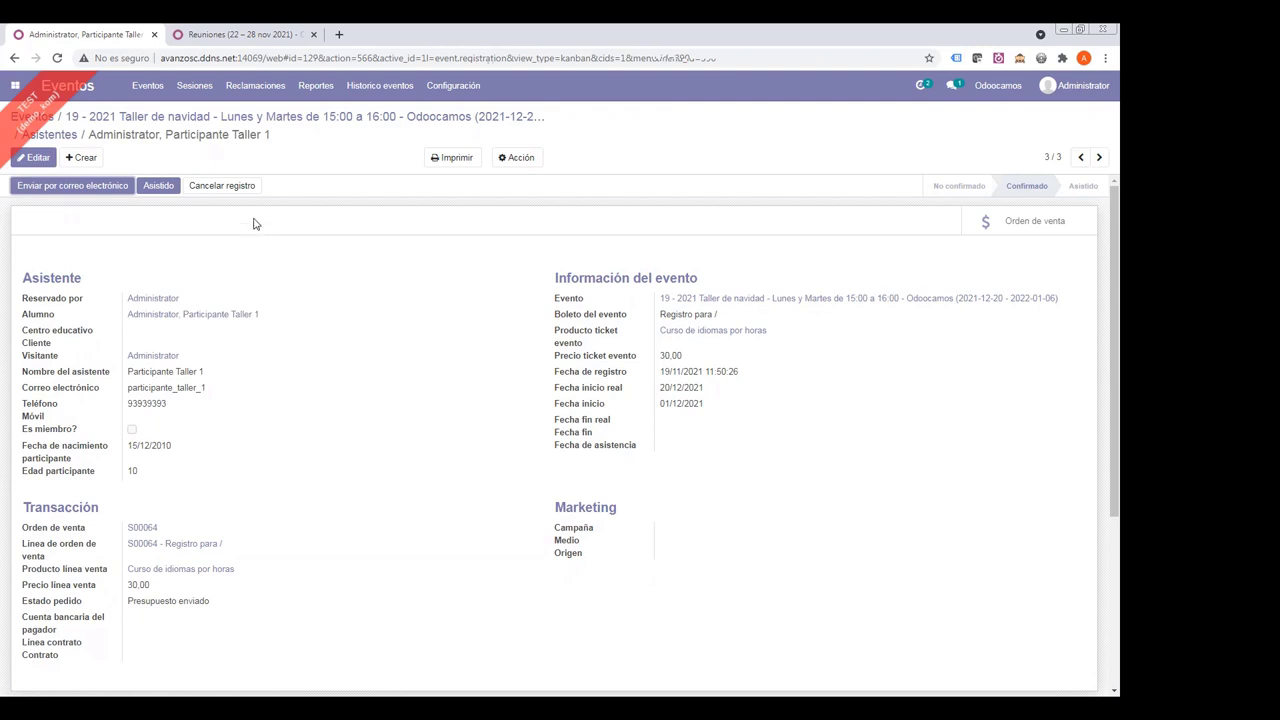
left_click(60, 136)
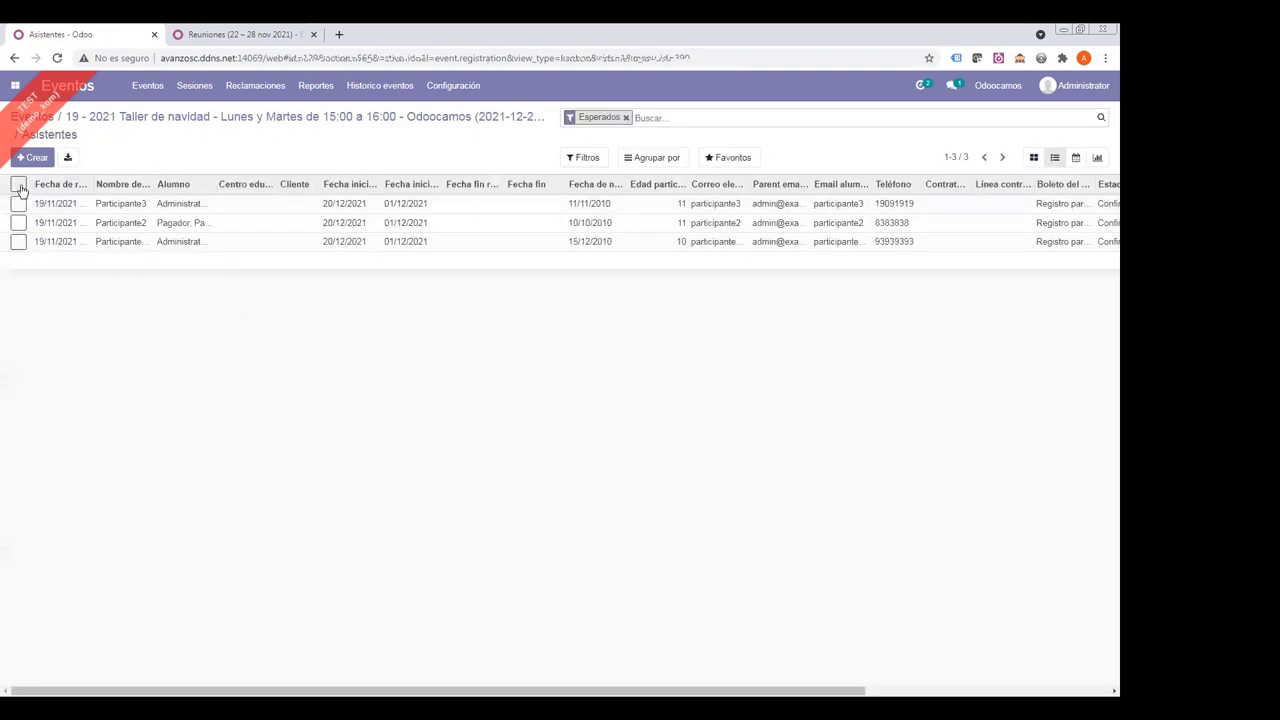
- Bulk-confirm the sales orders of all three attendees, then go back to the event's sessions overview
left_click(18, 184)
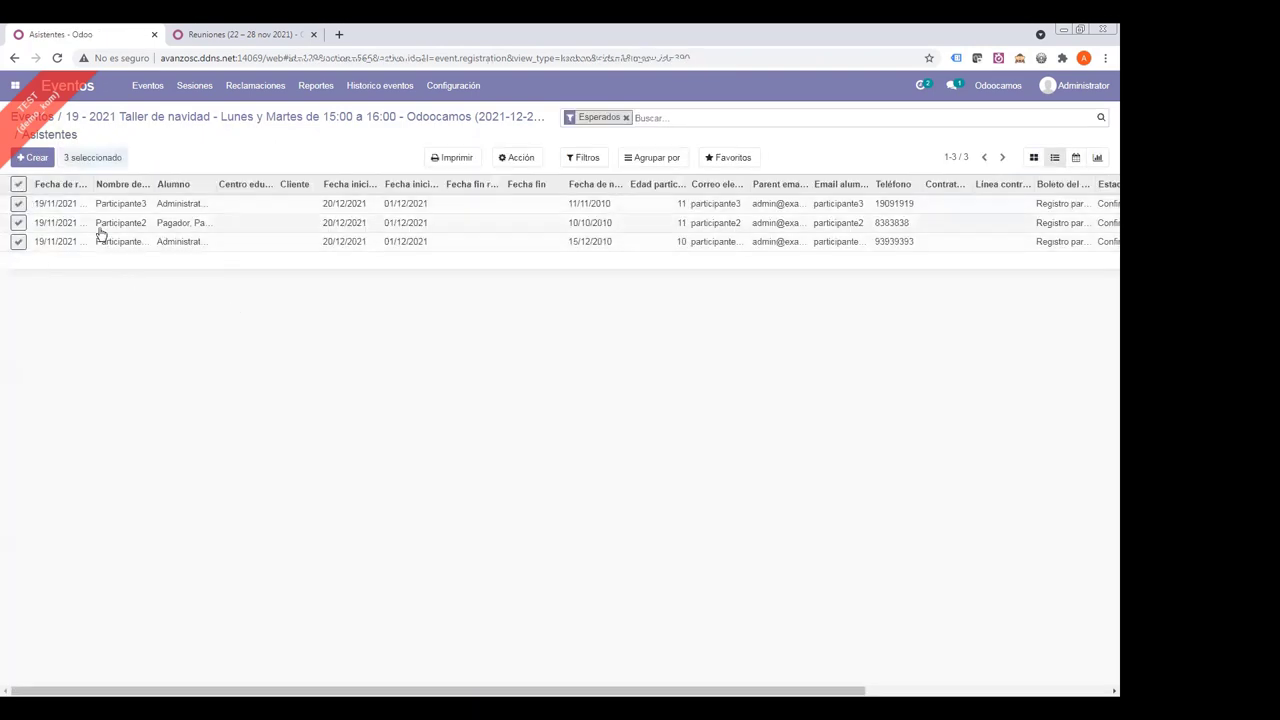
left_click(520, 160)
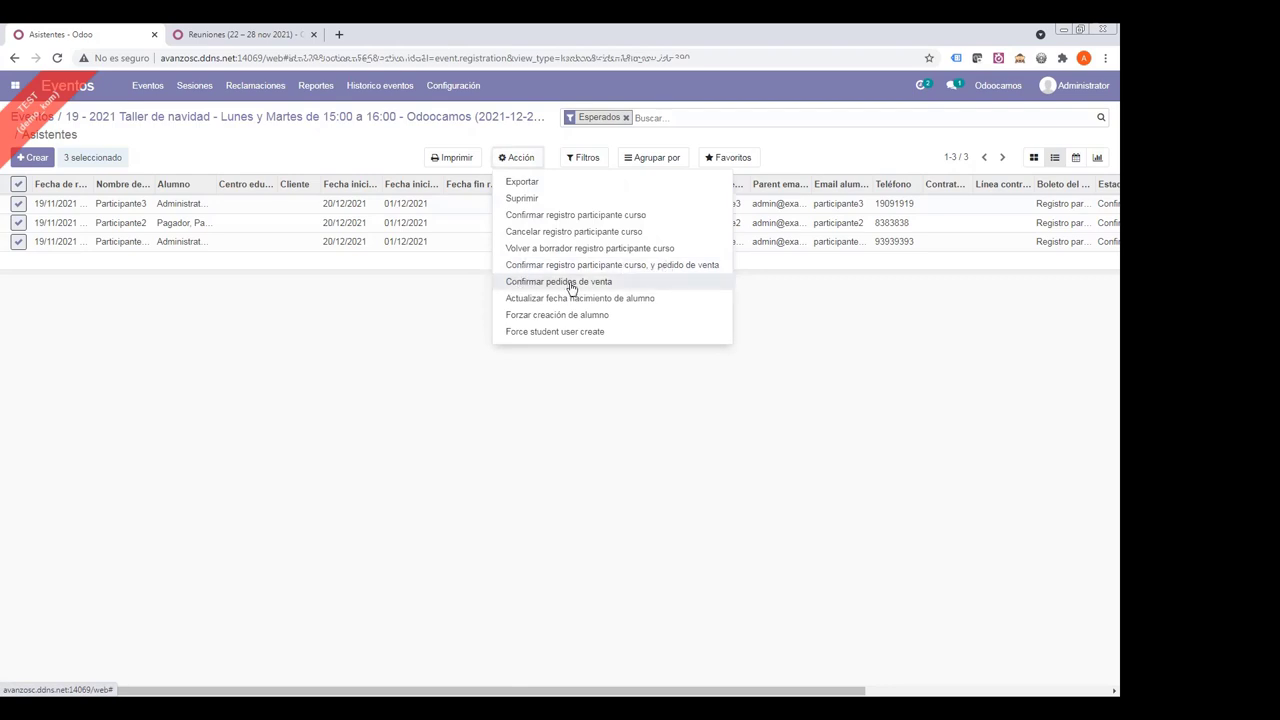
left_click(326, 158)
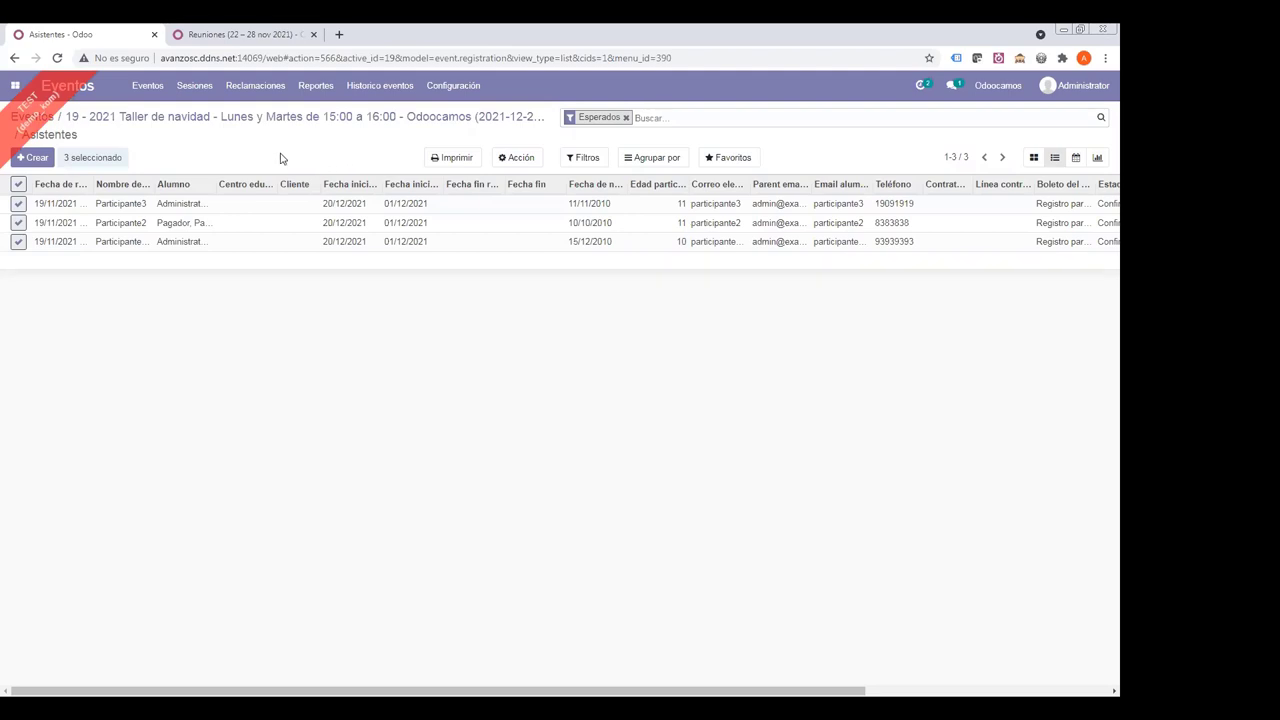
left_click(249, 127)
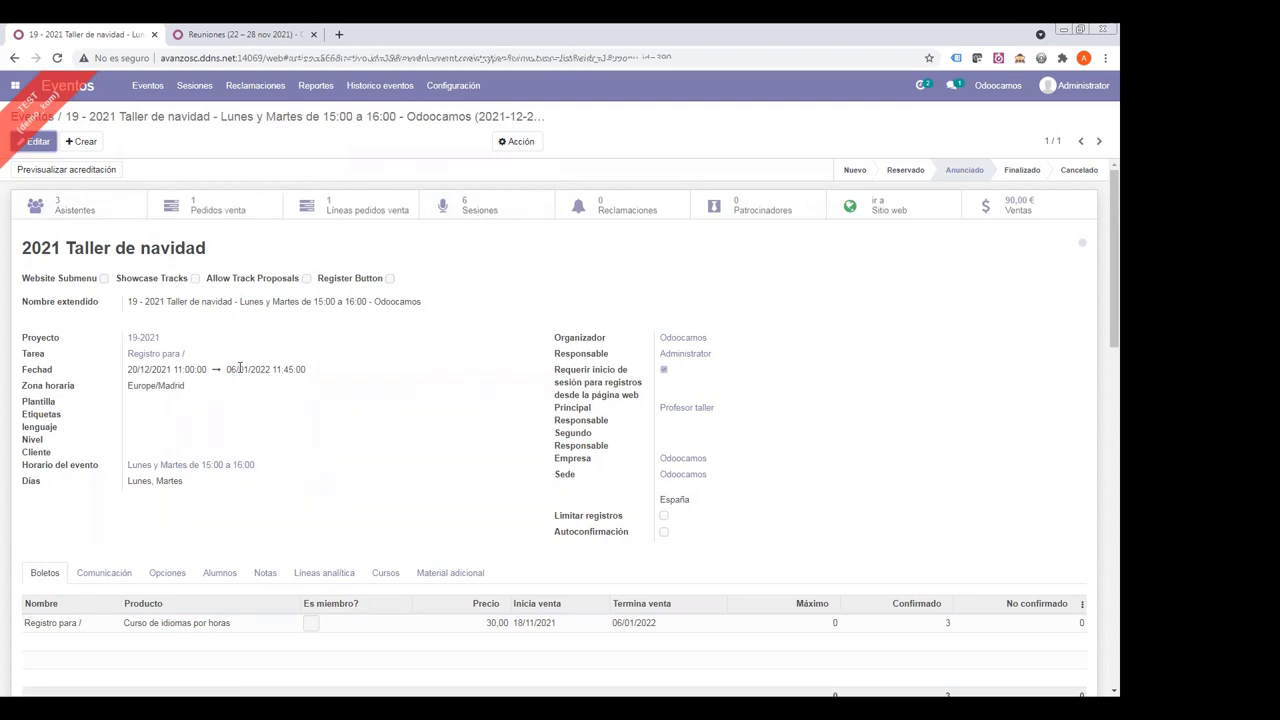
left_click(195, 88)
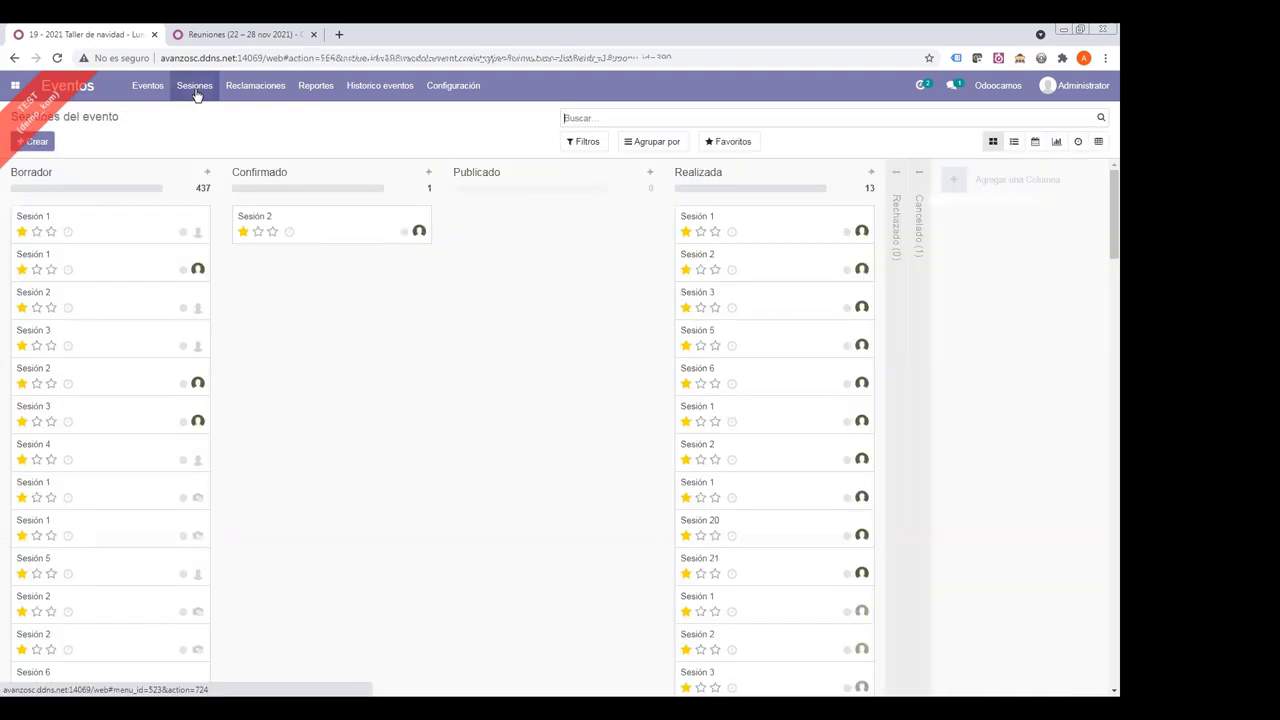
- Show the 452 event sessions as a table, briefly viewing them on the weekly calendar
left_click(1014, 143)
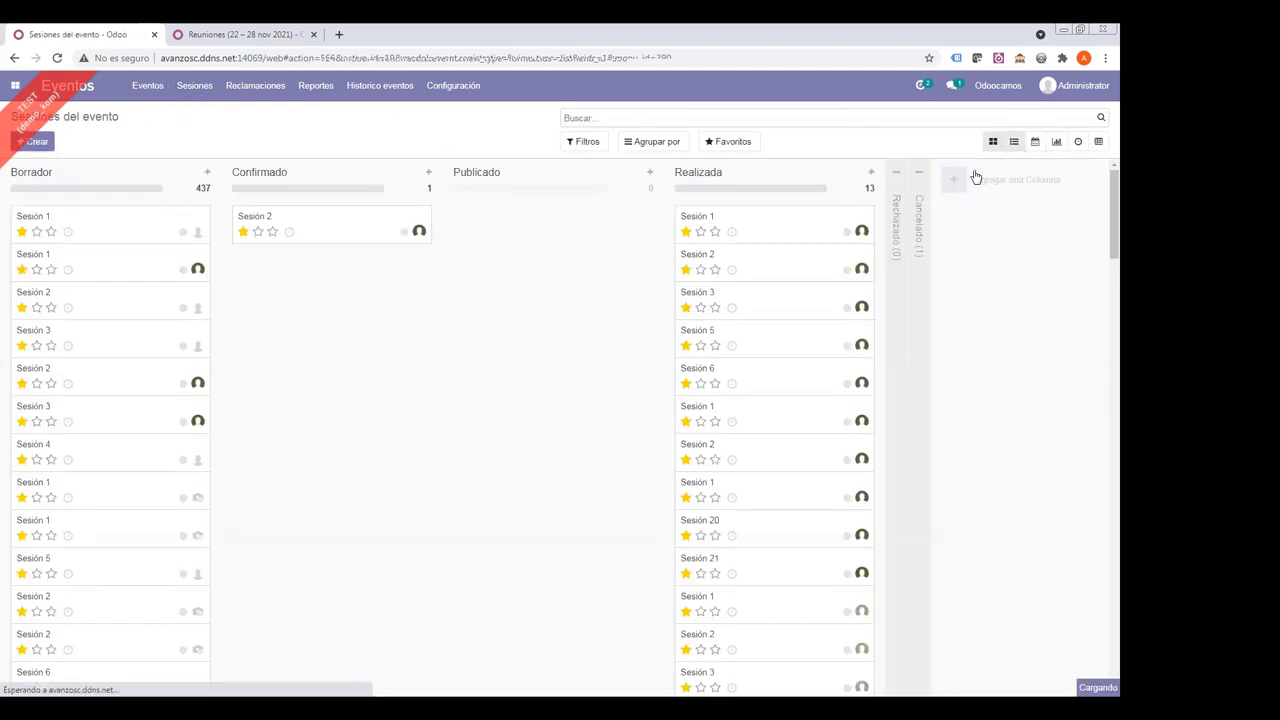
left_click(1035, 141)
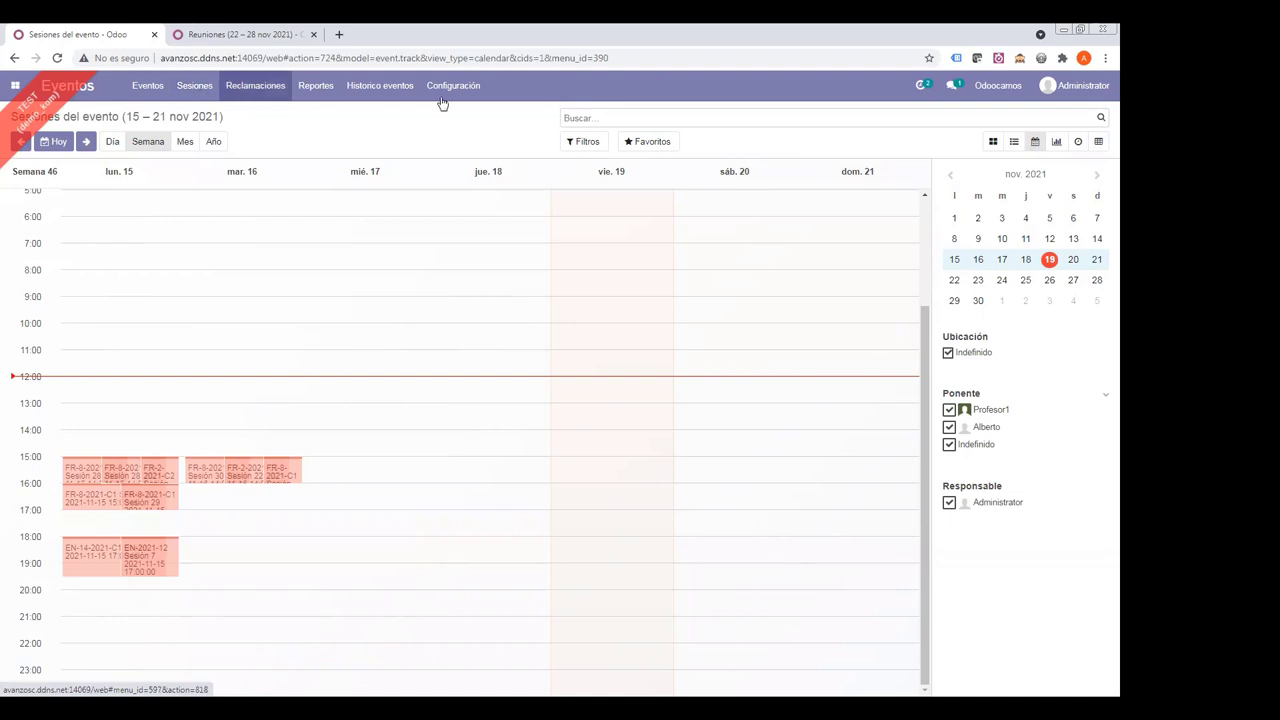
left_click(1013, 141)
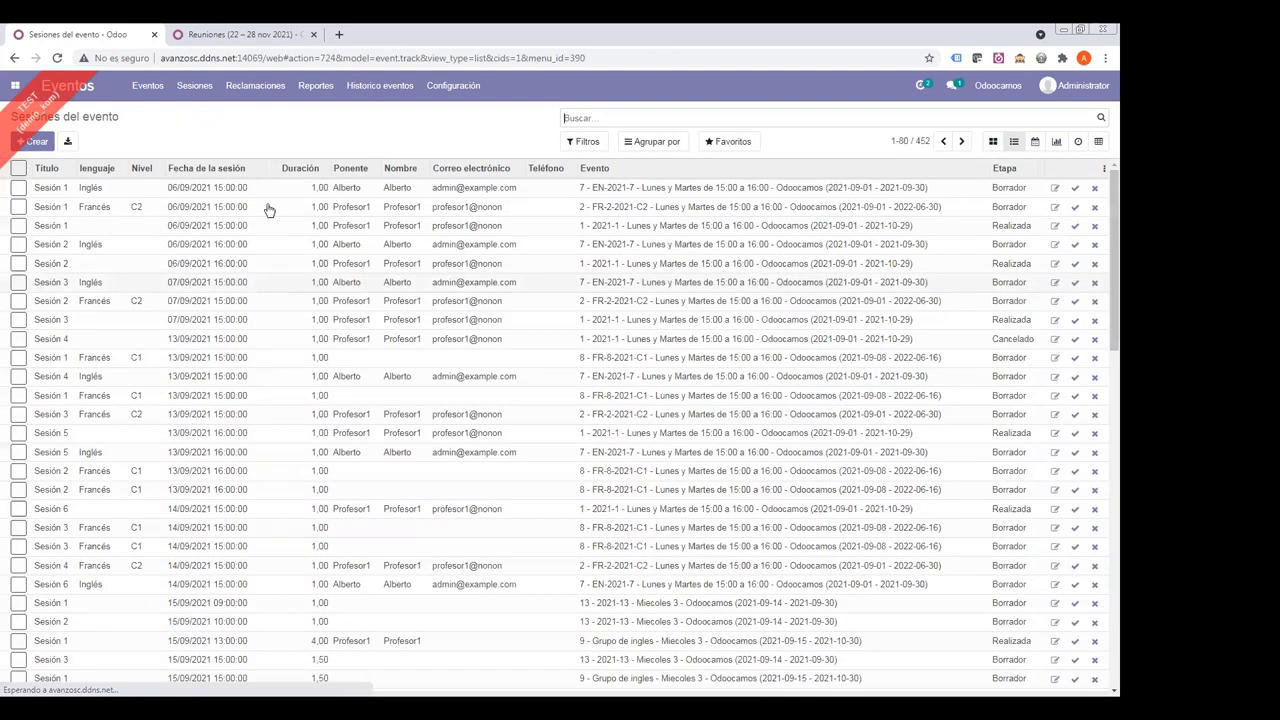
- Reassign Sesión 2, Sesión 3 and Sesión 4 together to a new speaker via Modificar ponente en sesión
left_click(18, 300)
left_click(18, 319)
left_click(18, 338)
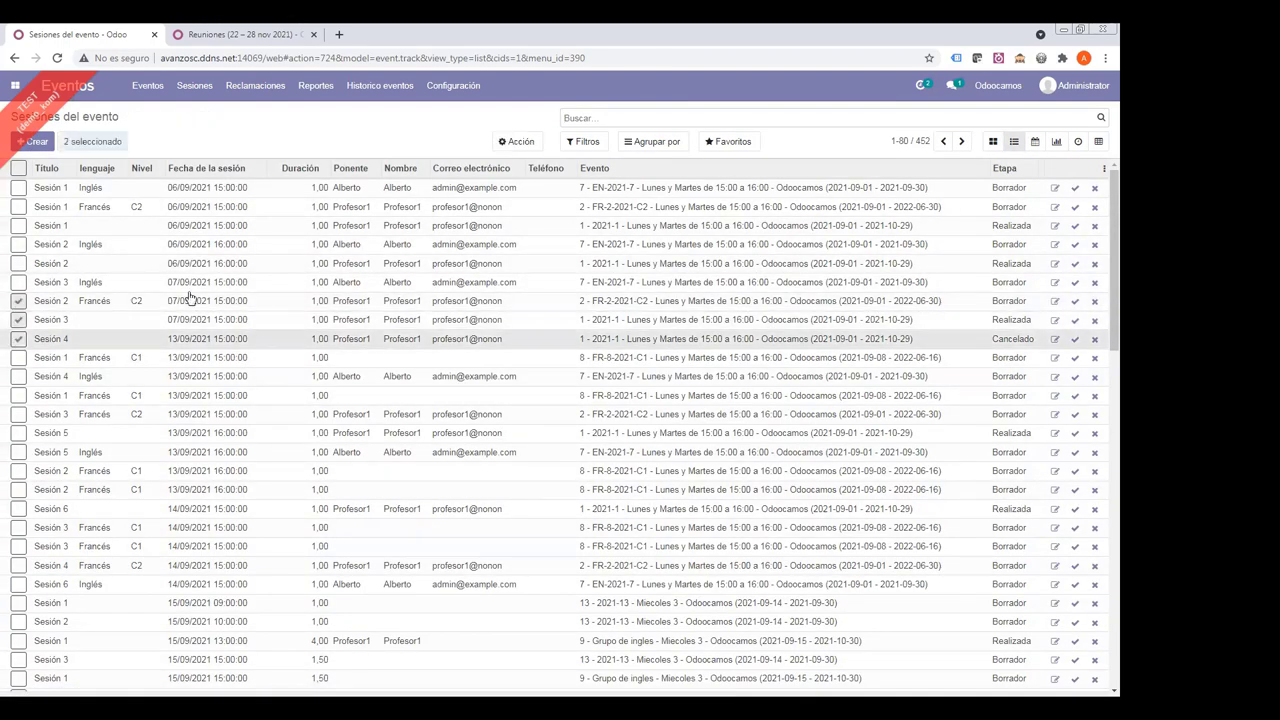
left_click(516, 141)
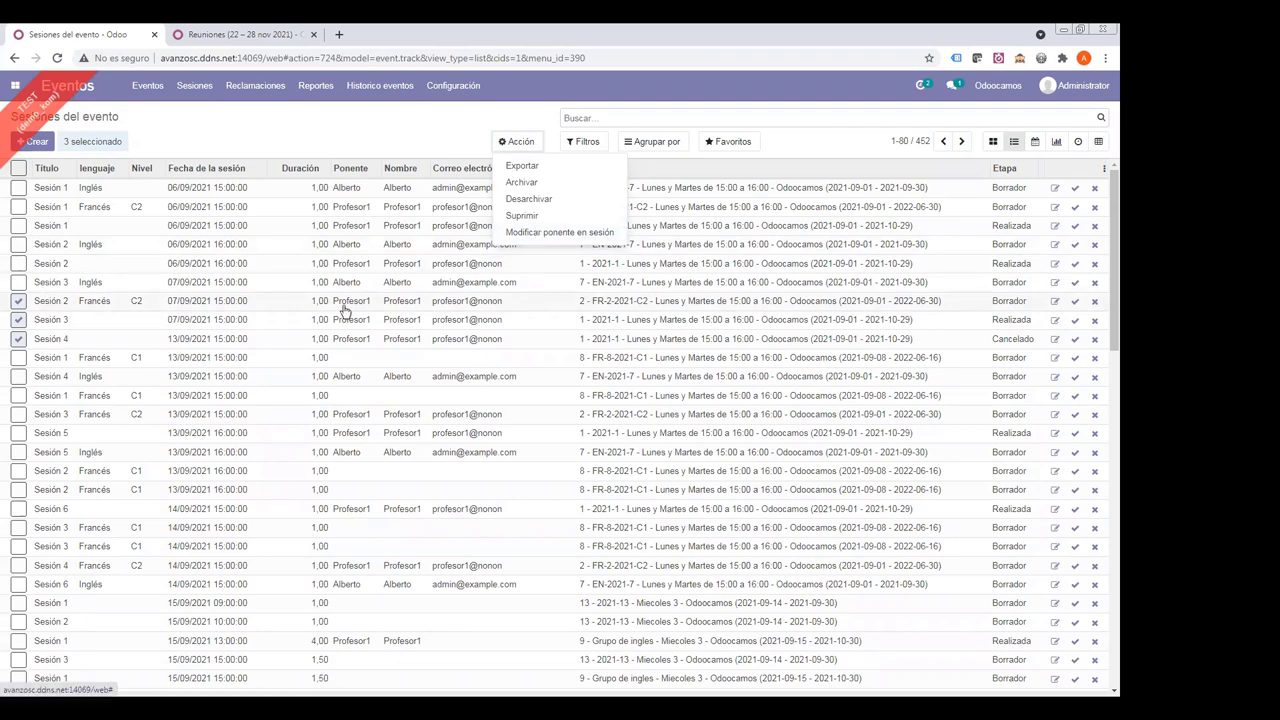
left_click(250, 121)
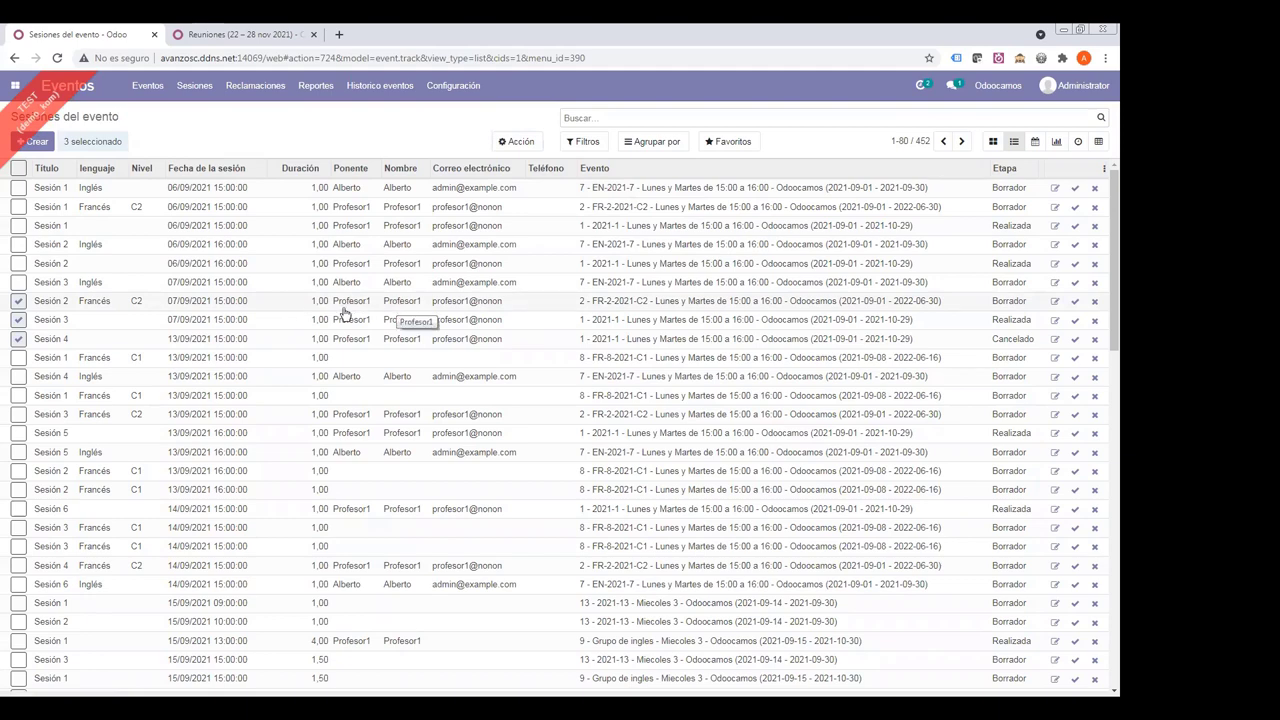
left_click(508, 146)
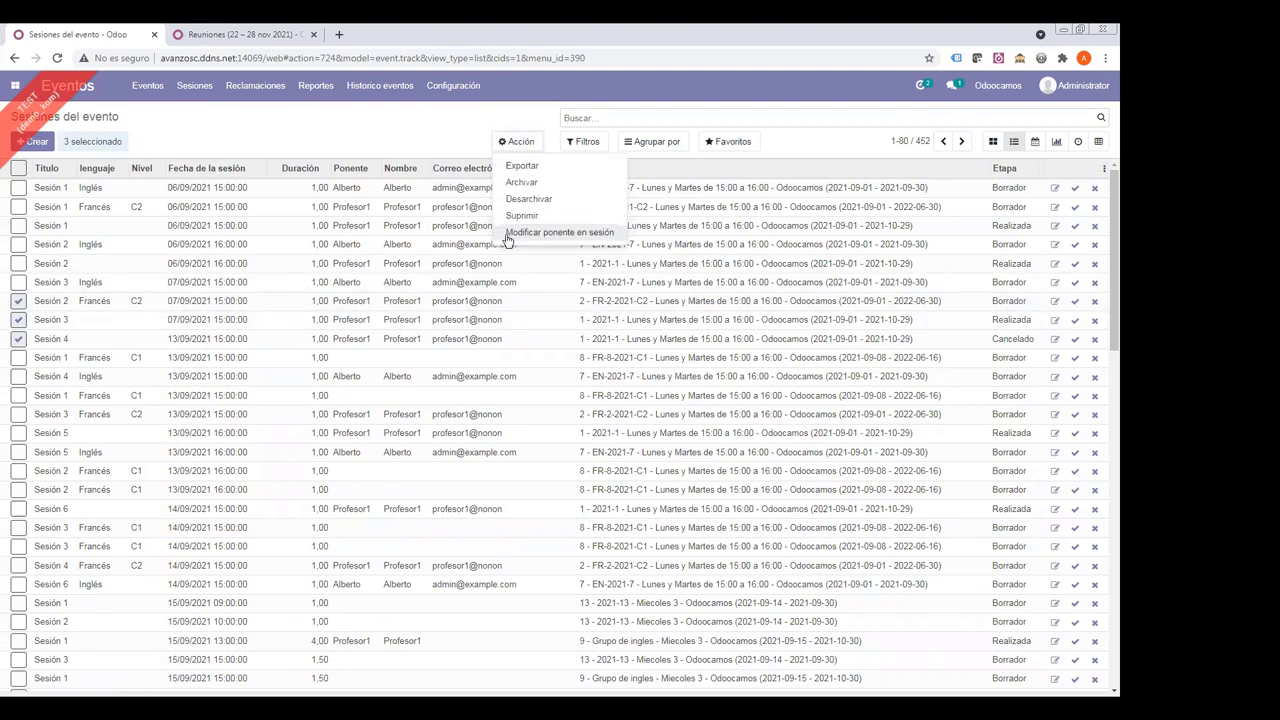
left_click(505, 236)
left_click(370, 192)
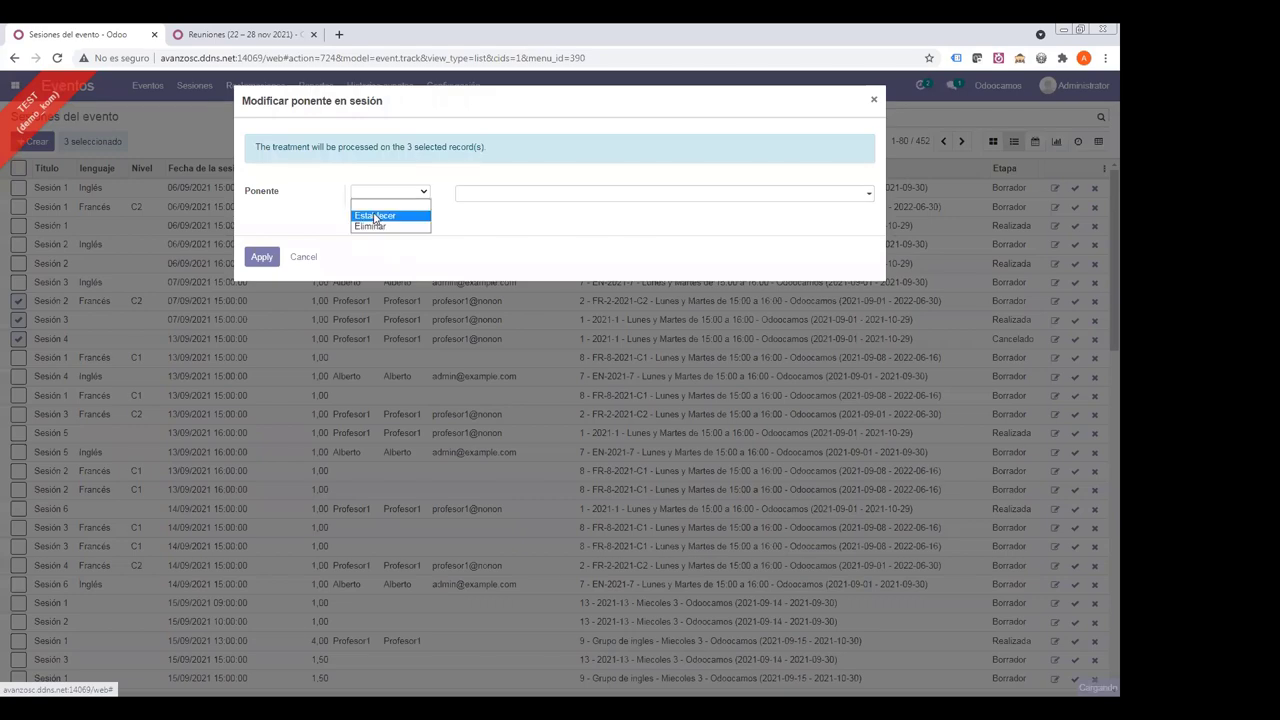
left_click(376, 218)
left_click(480, 194)
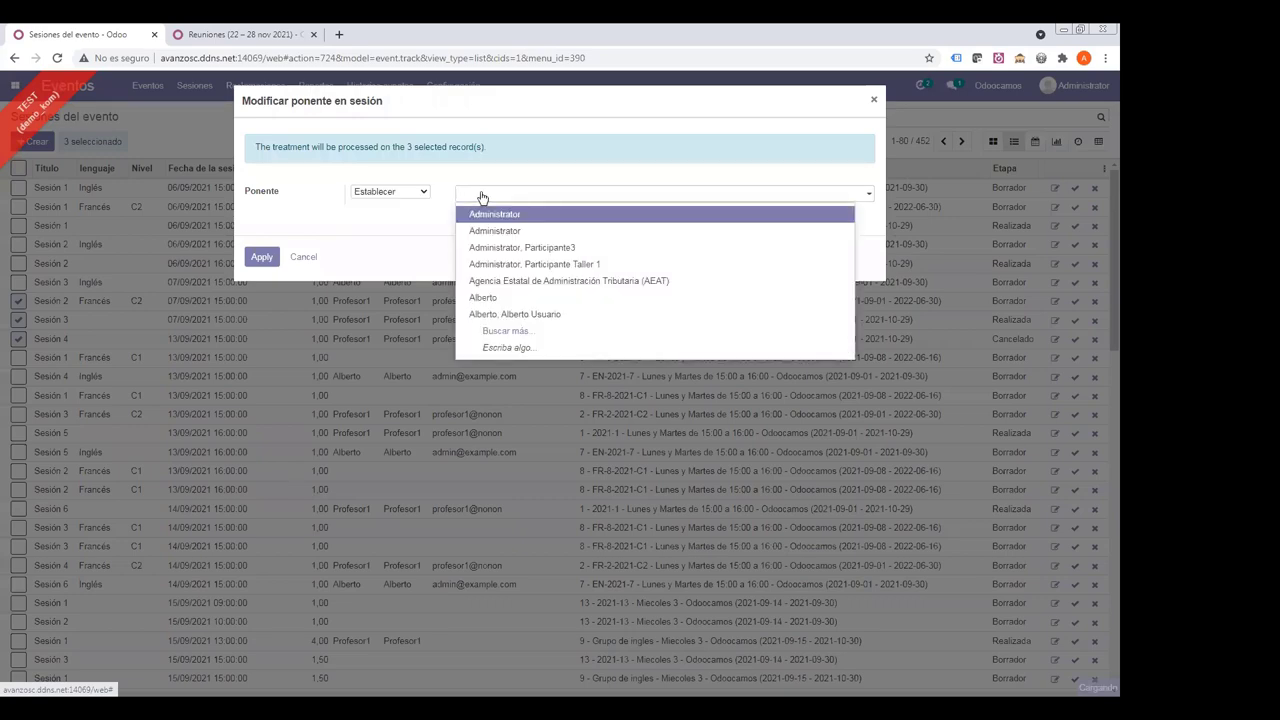
left_click(480, 300)
left_click(261, 257)
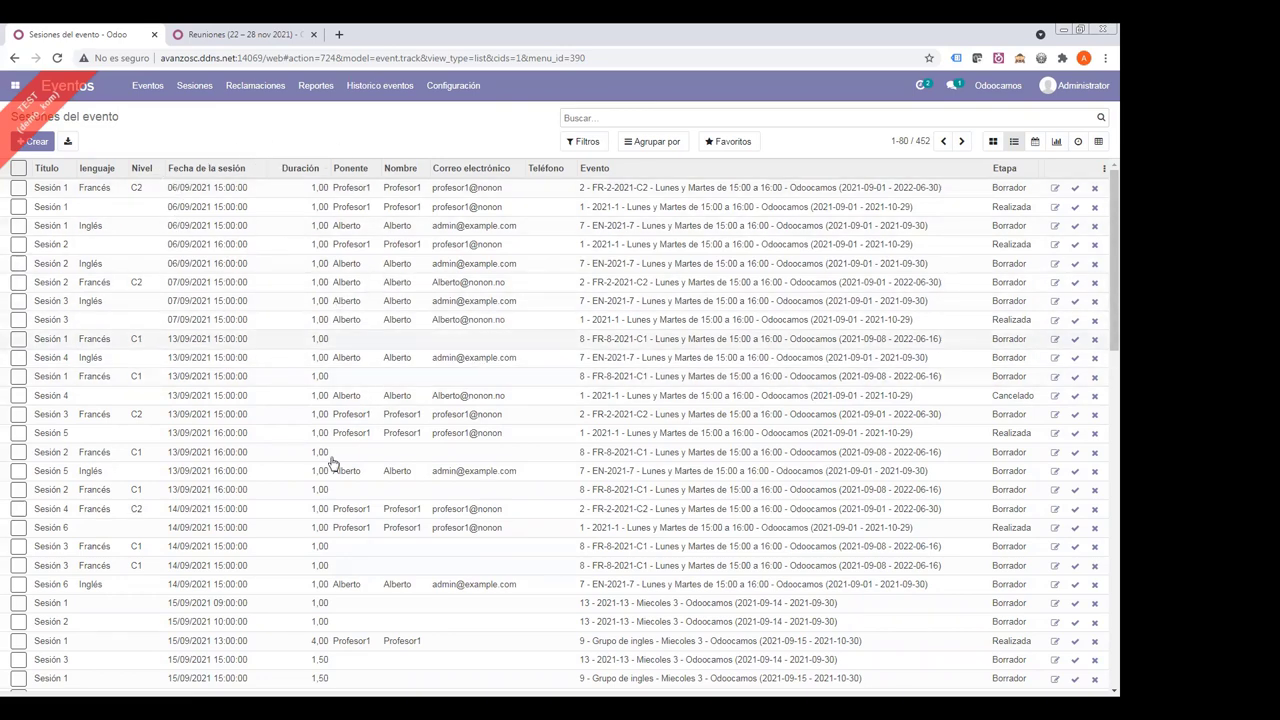
- Group the sessions by speaker and expand the new speaker's group
left_click(640, 143)
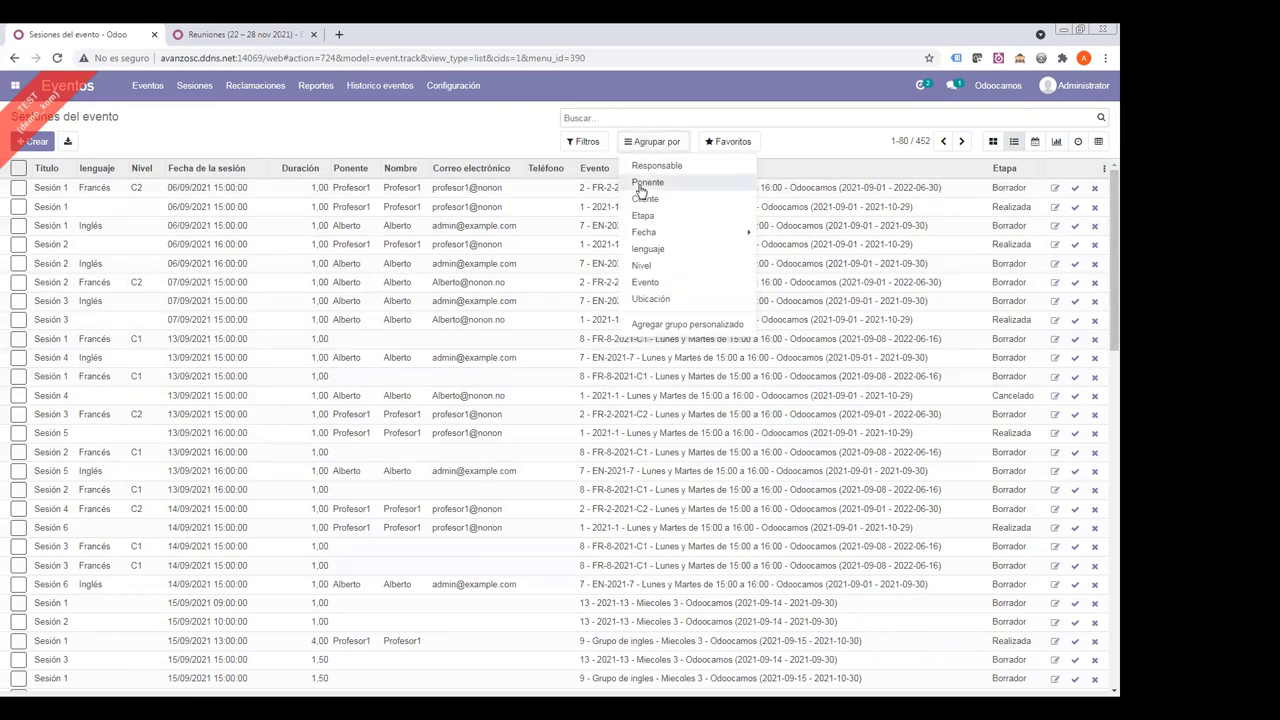
left_click(643, 184)
left_click(34, 189)
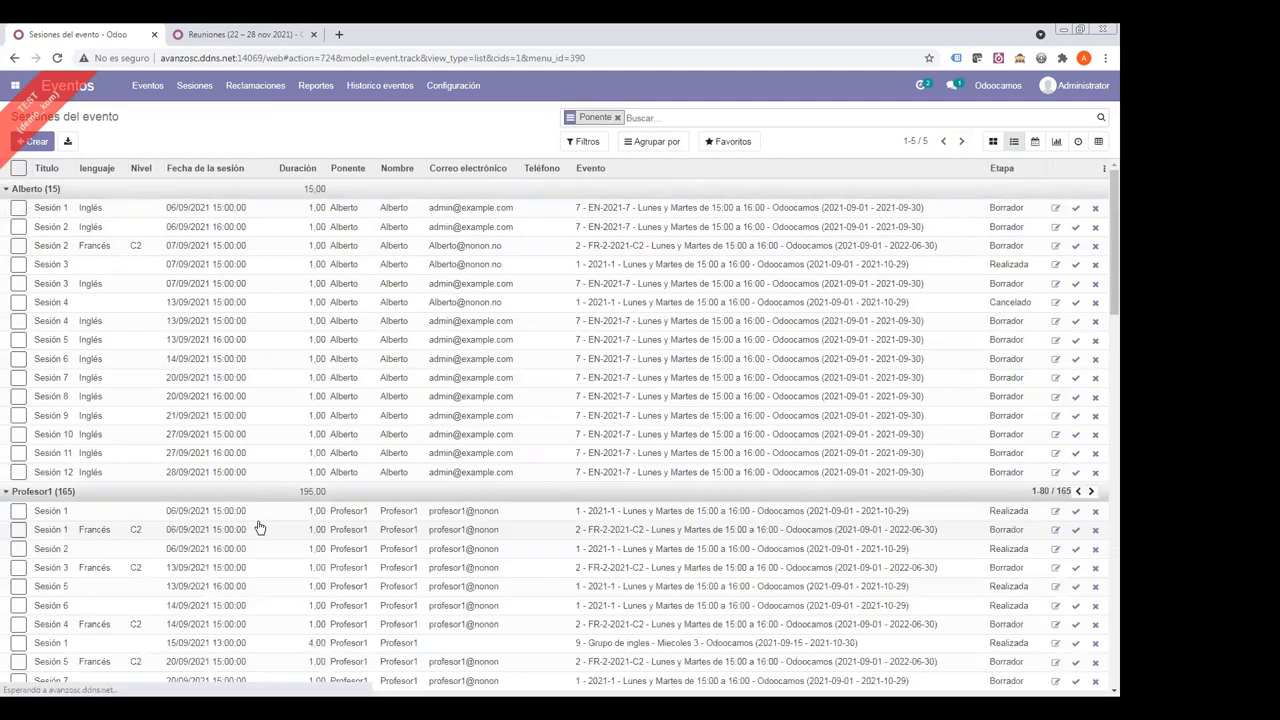
- Show sessions in the November 2021 month calendar with Alberto, no-speaker, Profesor1 and Profesor2 unticked
left_click(1035, 142)
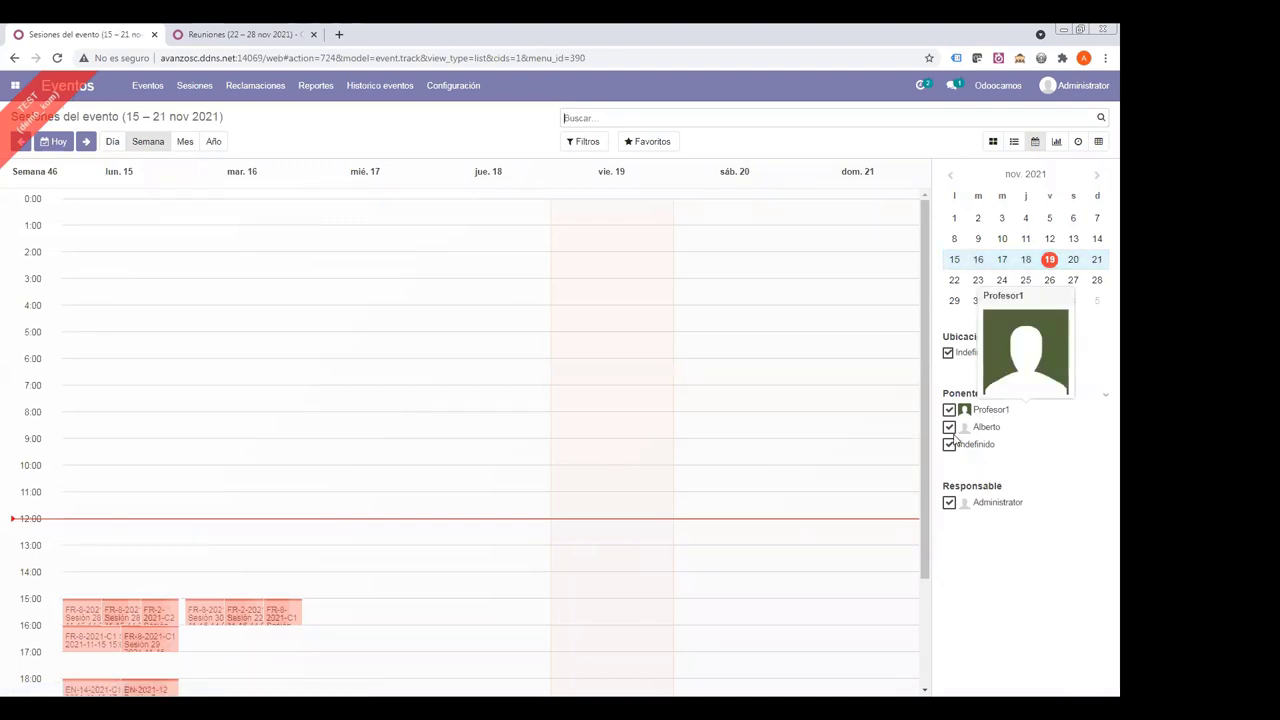
left_click(949, 427)
left_click(949, 444)
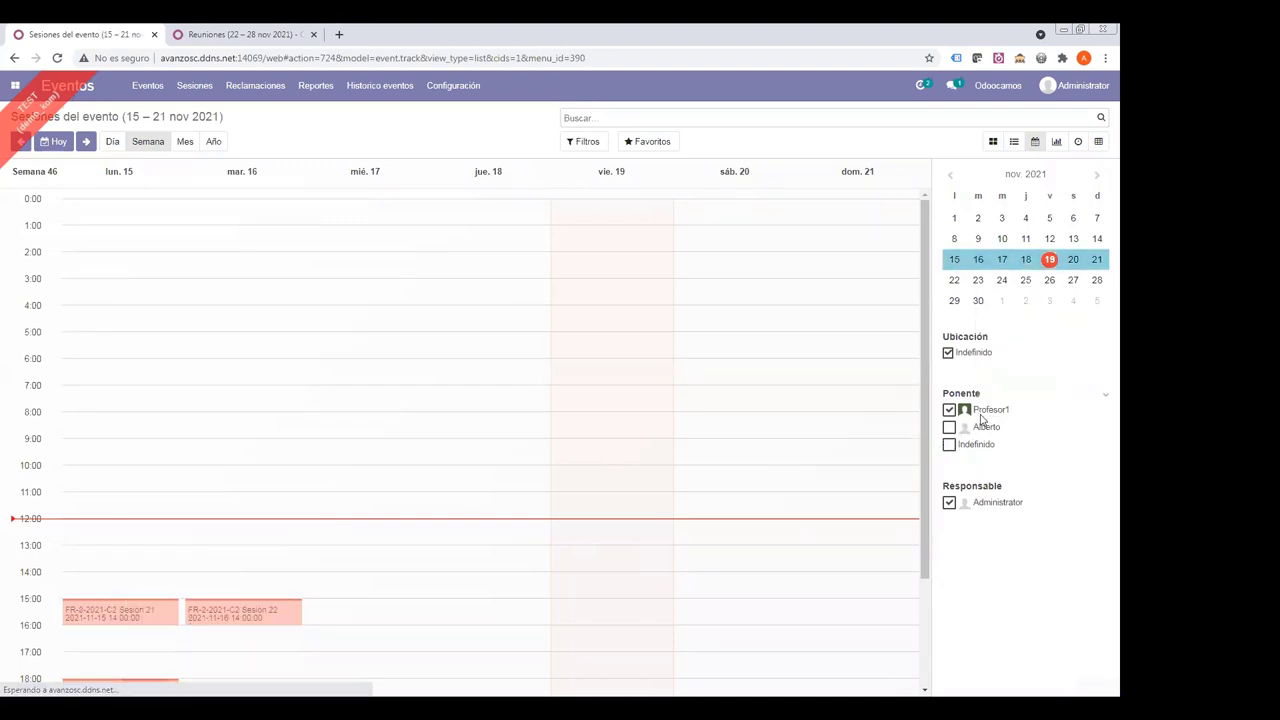
left_click(949, 427)
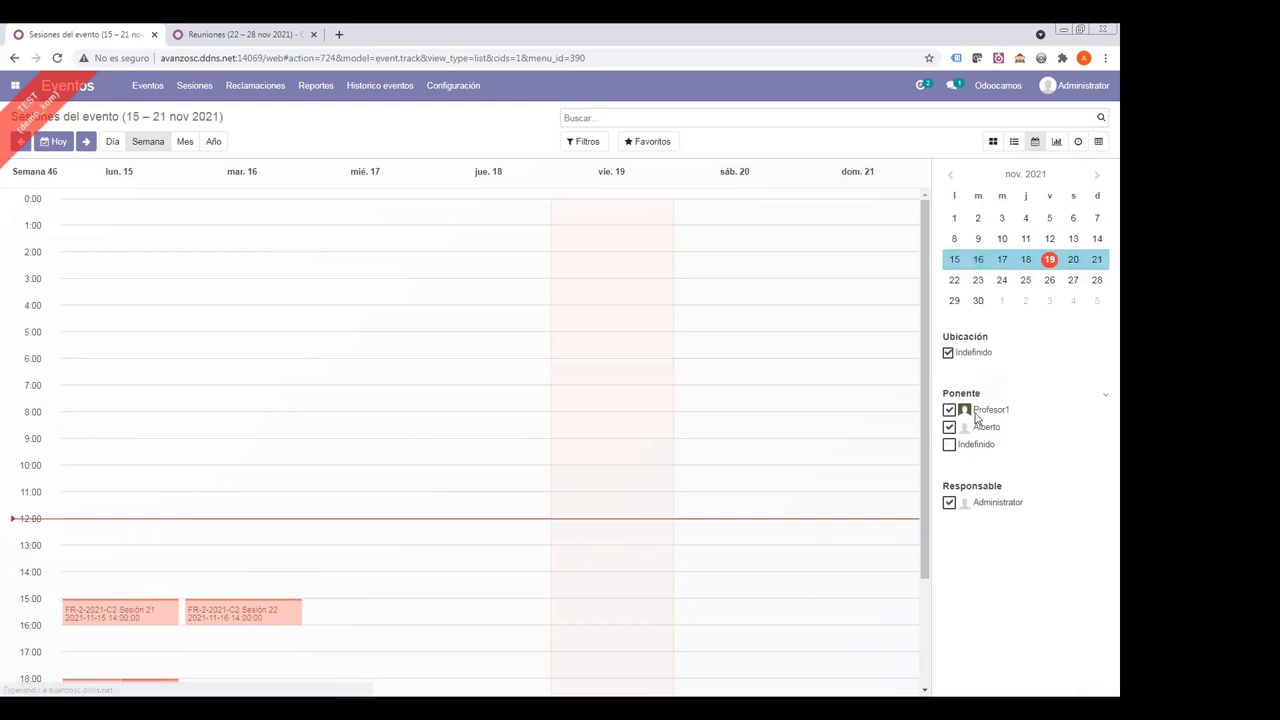
left_click(949, 427)
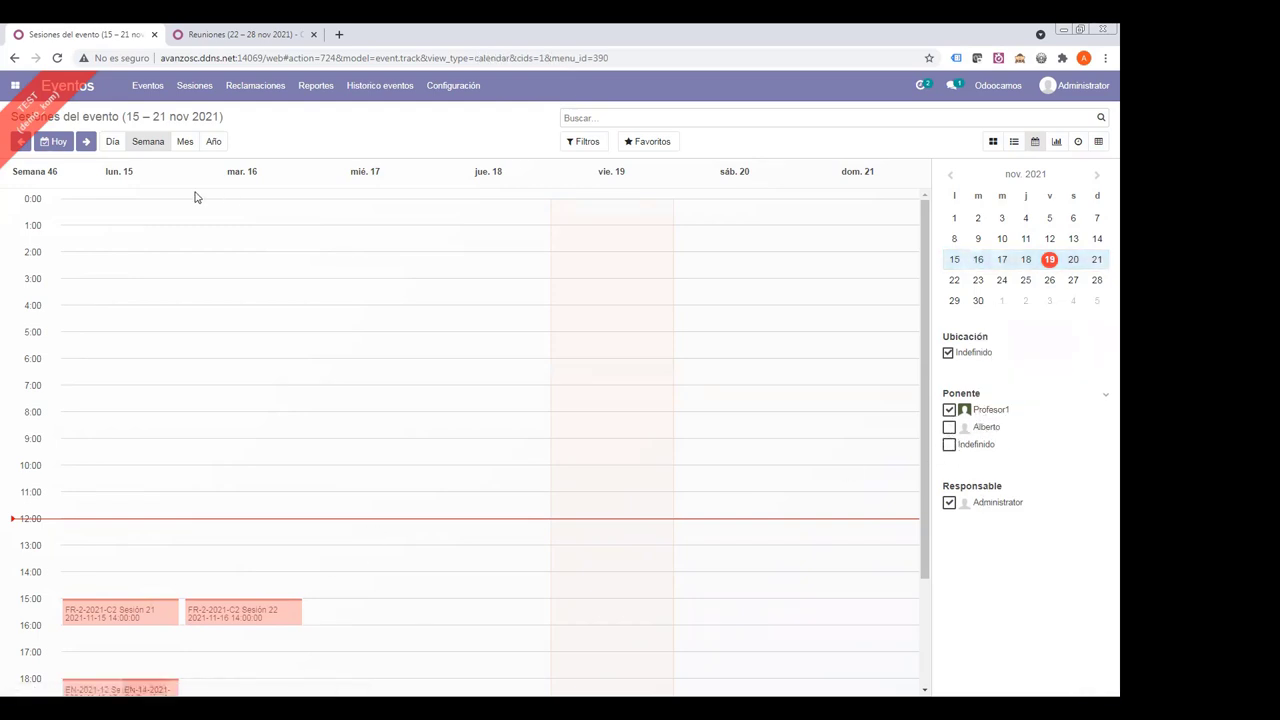
left_click(185, 141)
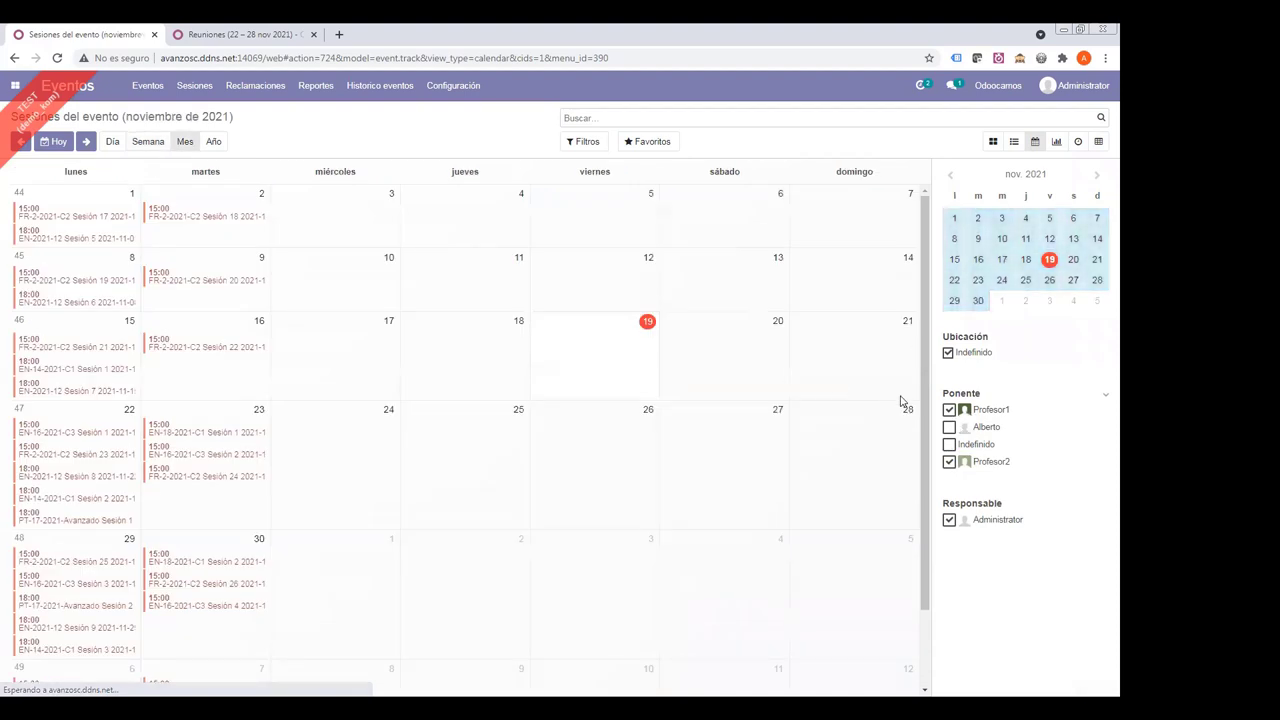
left_click(950, 410)
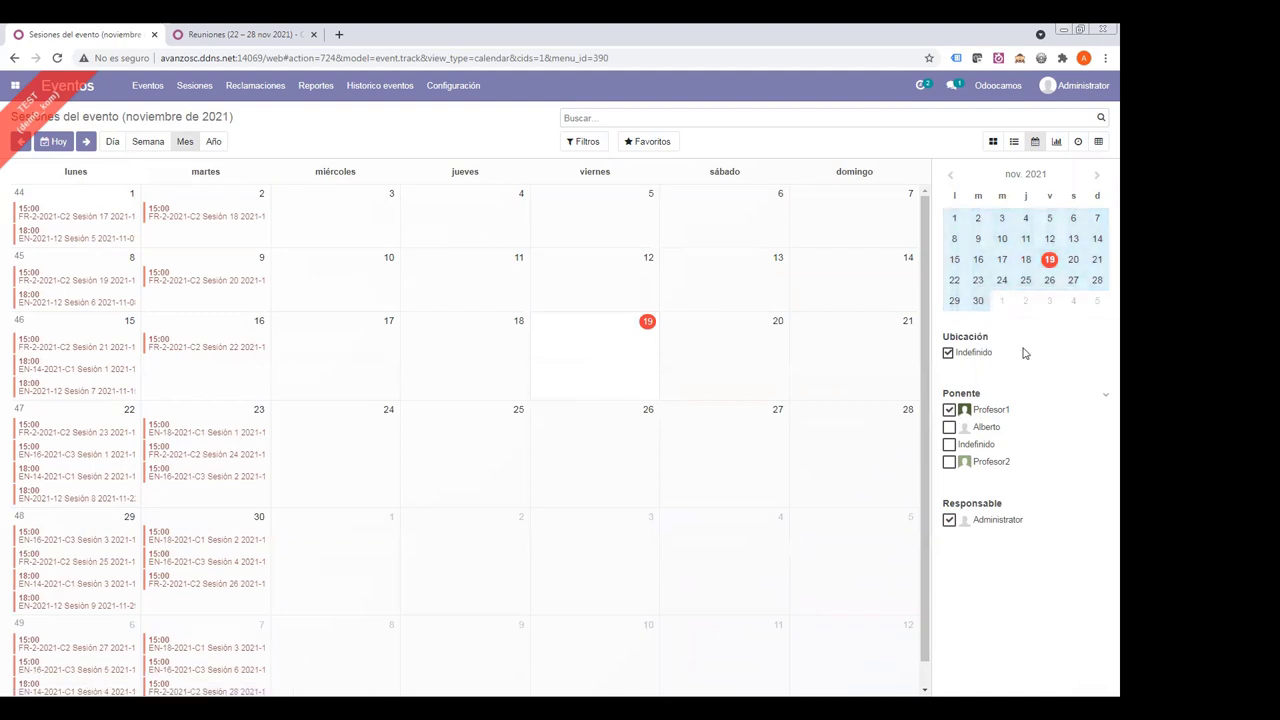
left_click(958, 410)
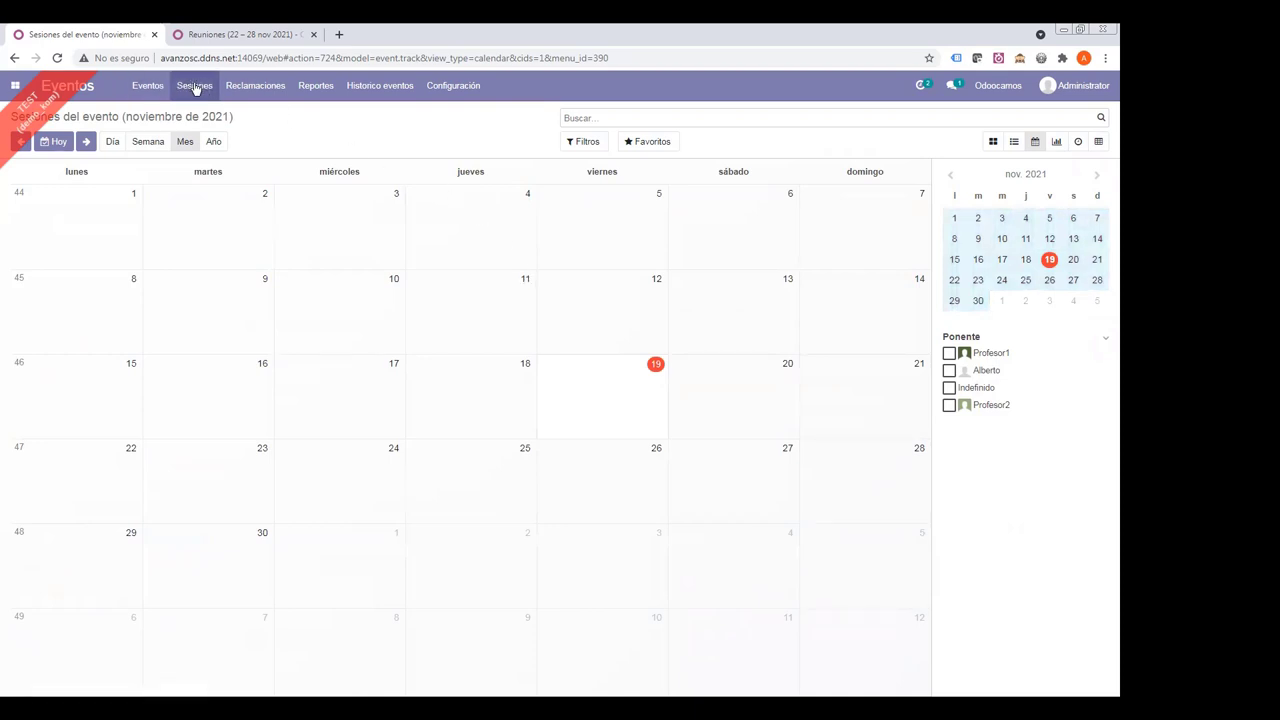
left_click(327, 88)
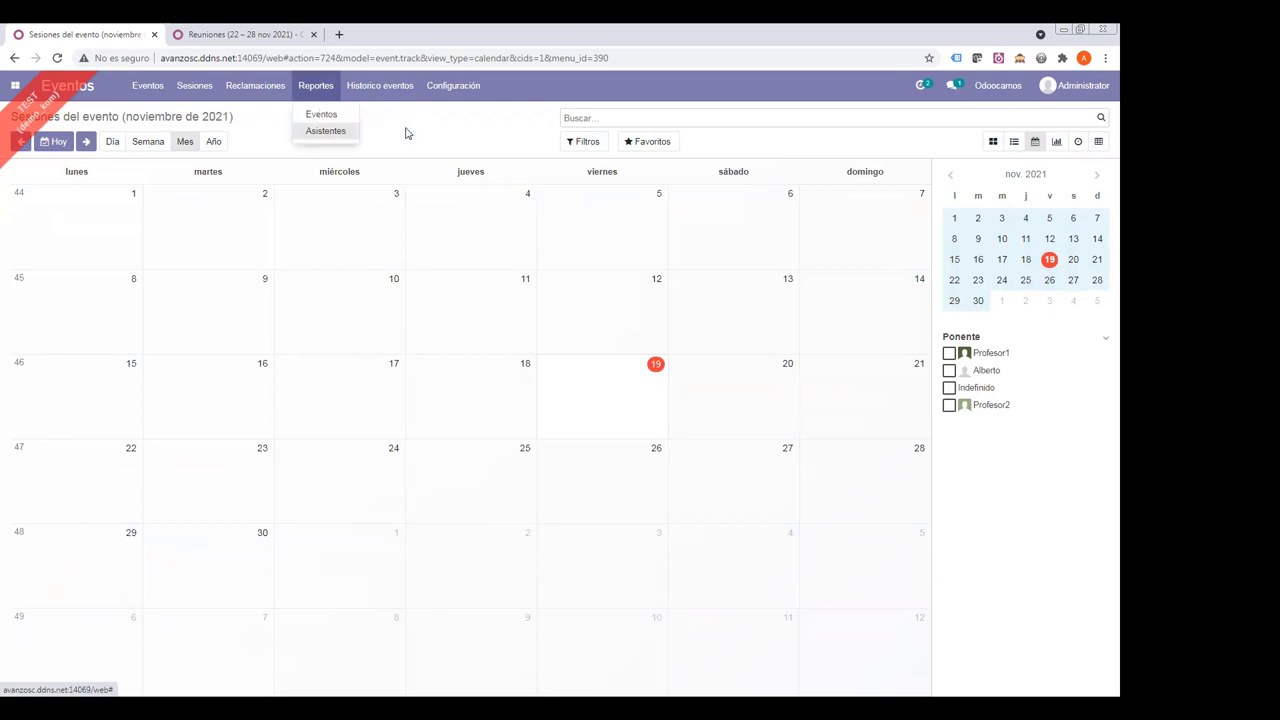
- Open the Asistentes report, break the first two events down by Alumno, then list all 89 registrations
left_click(326, 131)
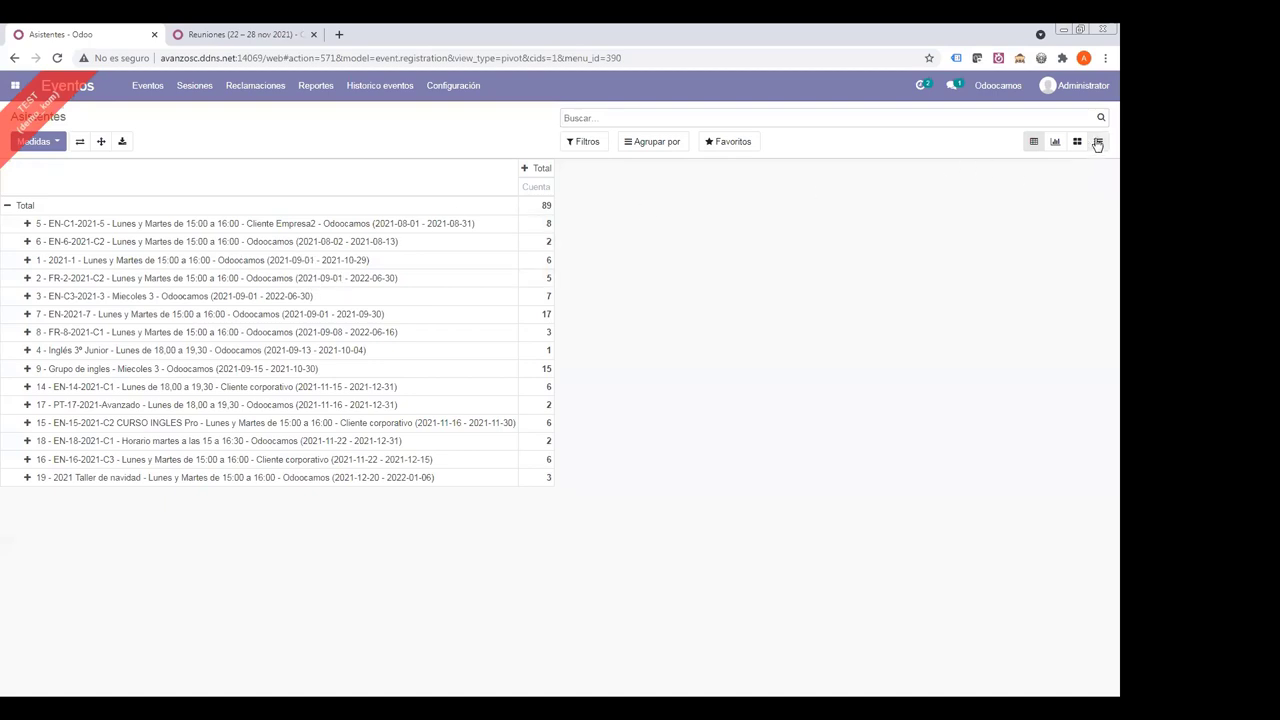
left_click(1098, 144)
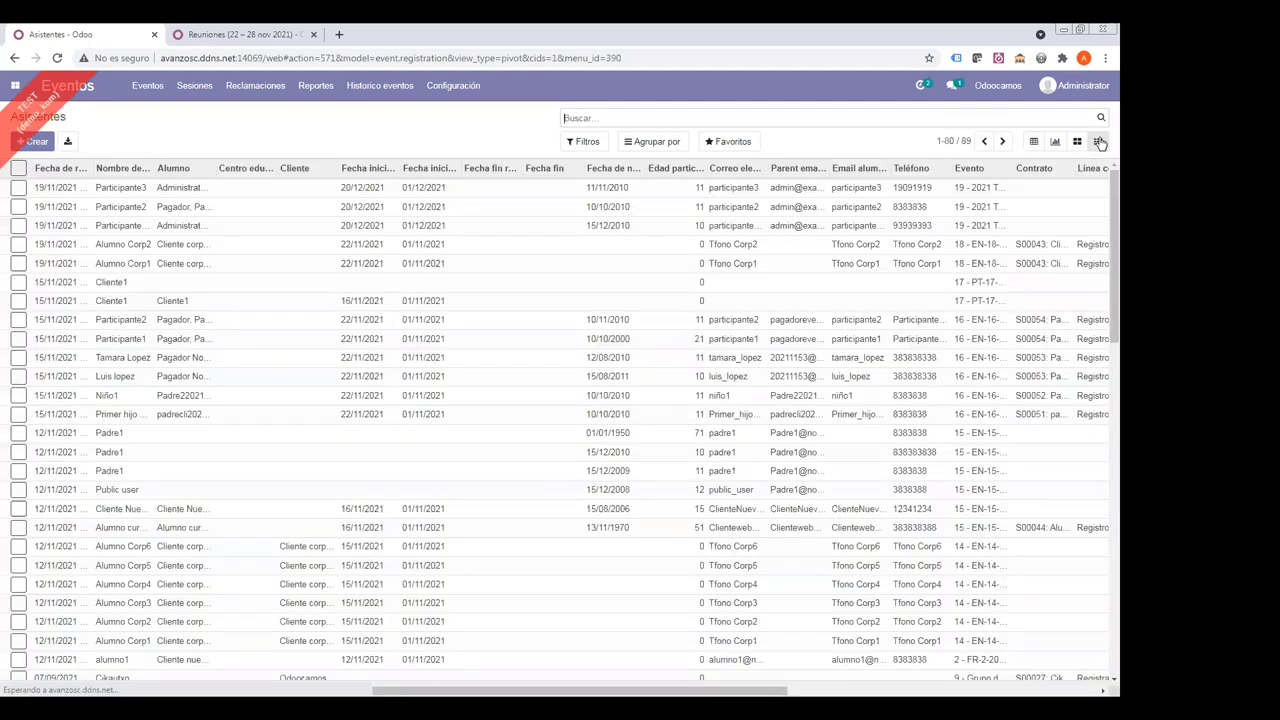
left_click(1033, 144)
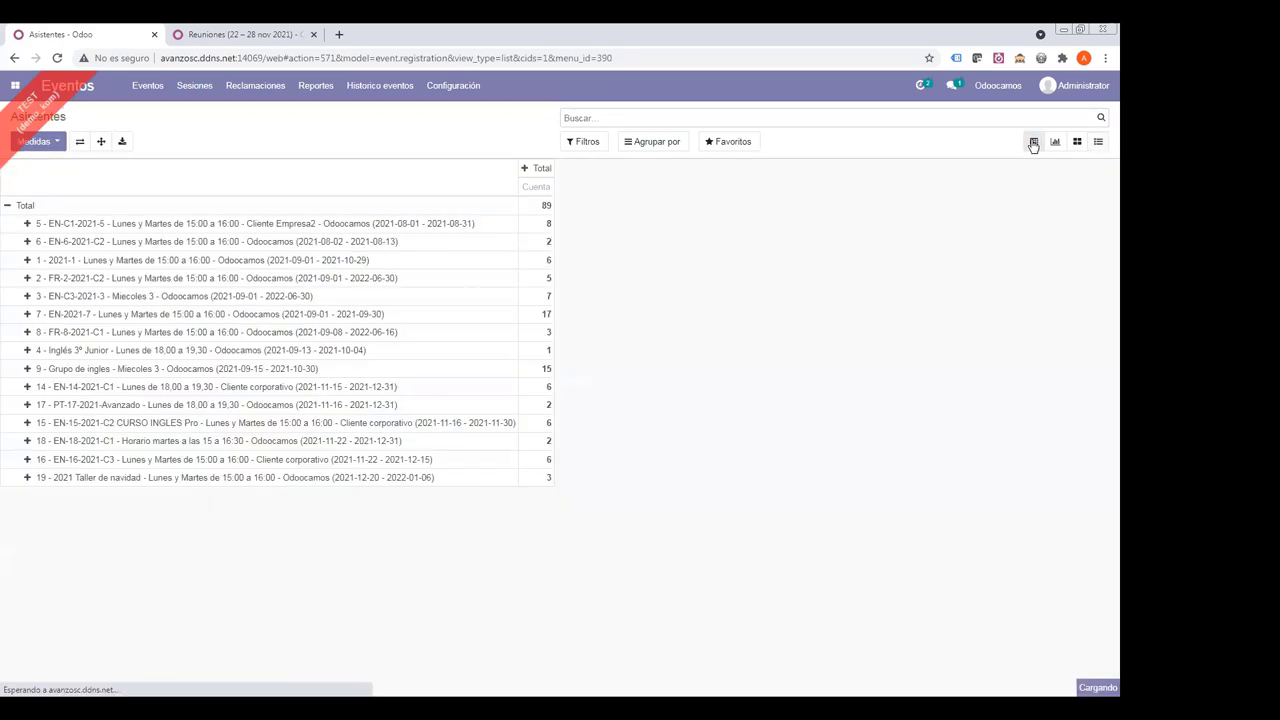
left_click(28, 223)
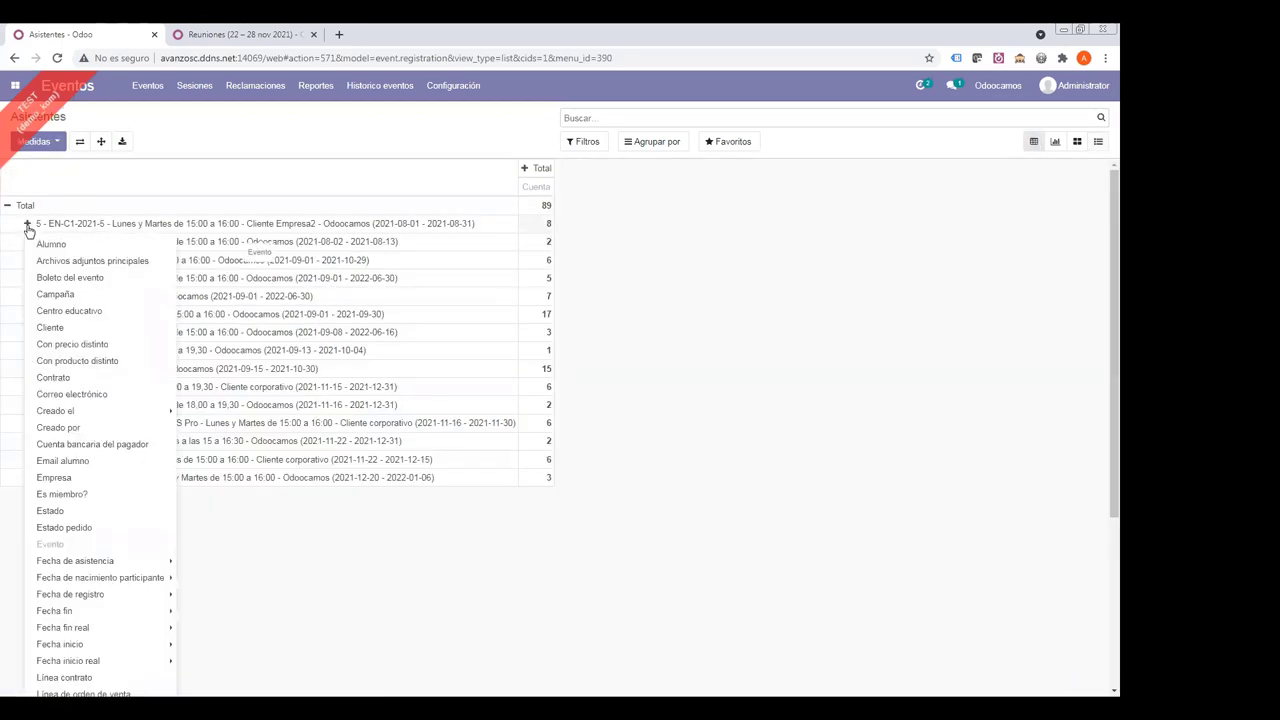
left_click(56, 248)
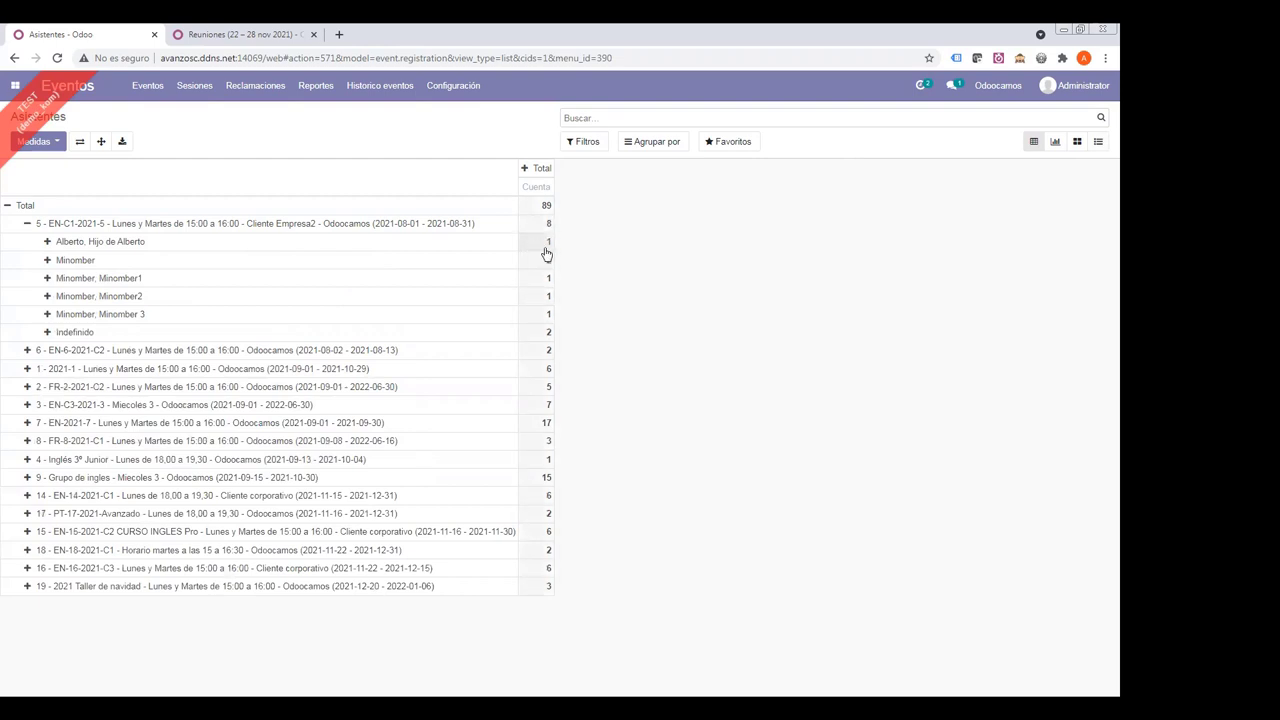
left_click(28, 350)
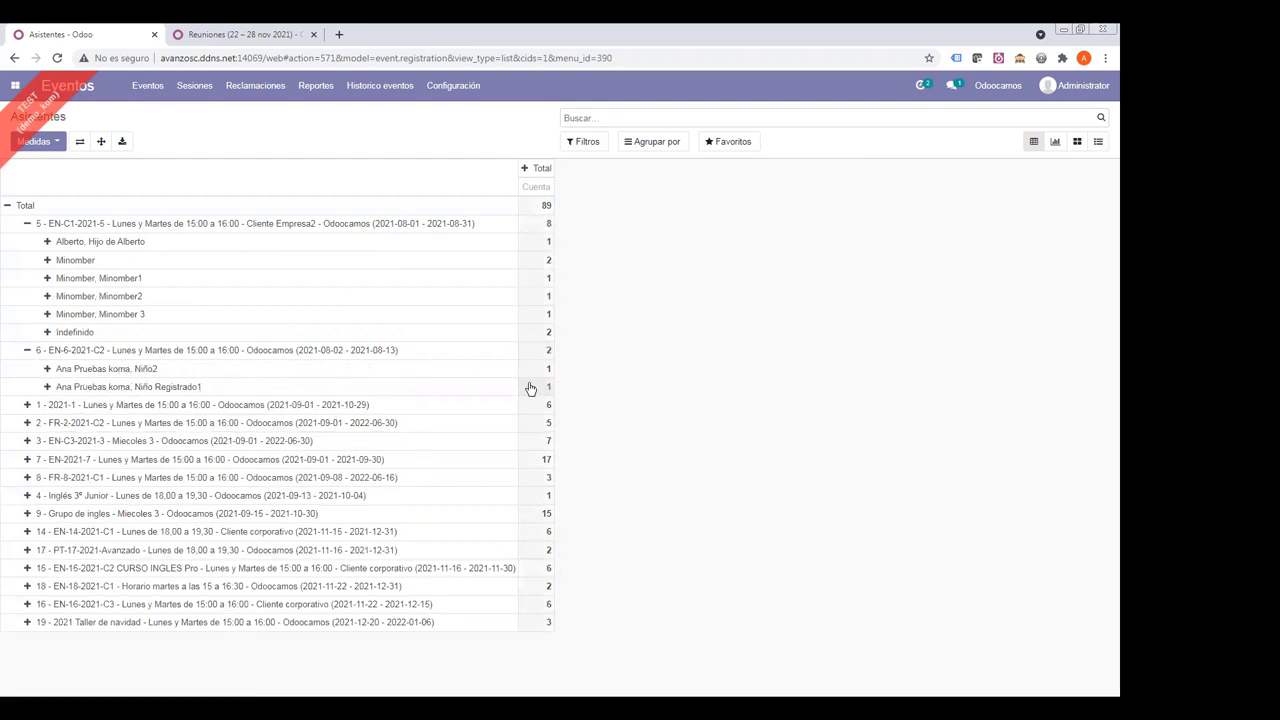
left_click(1100, 145)
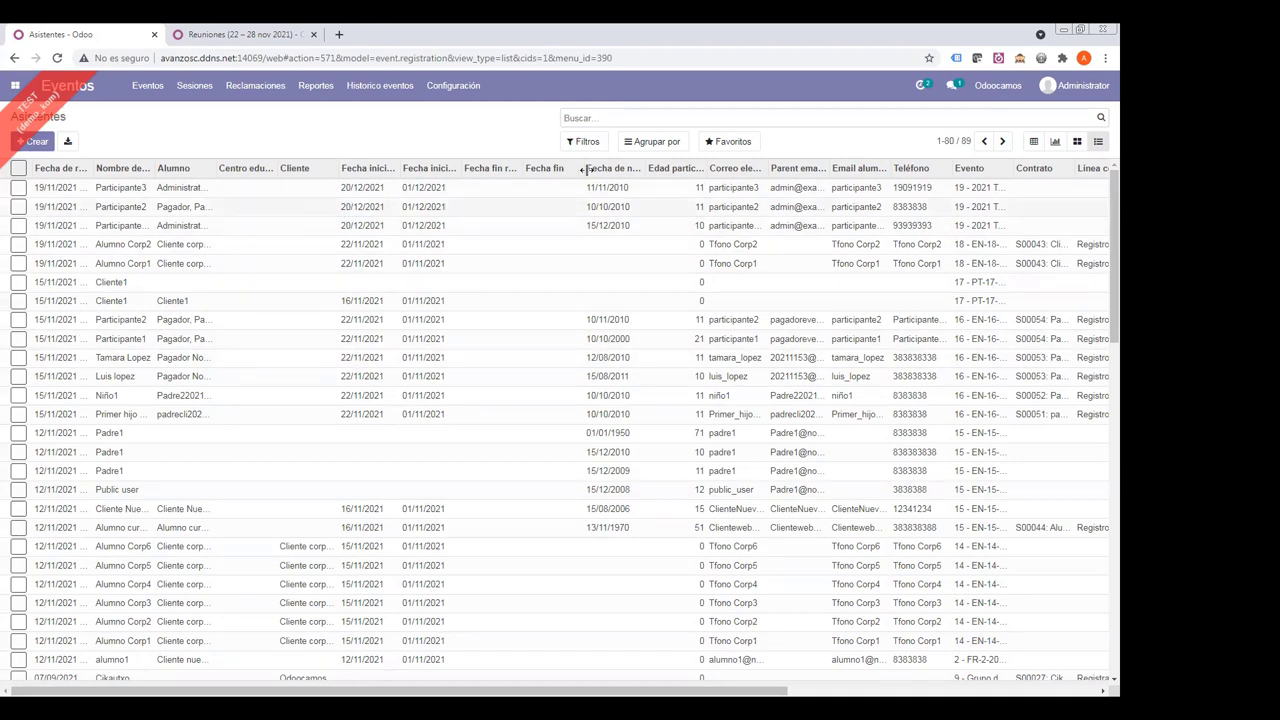
- Group attendees by Estado then Evento, expand the No confirmado groups, then clear the grouping
left_click(573, 117)
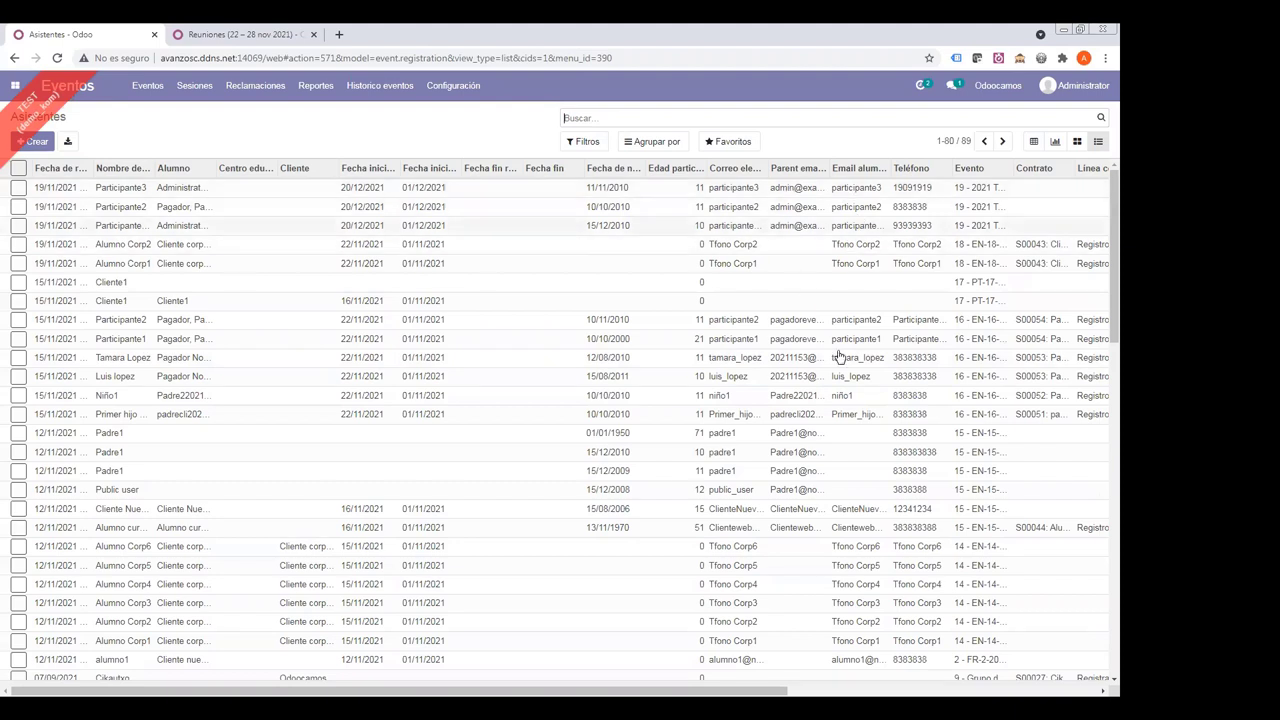
left_click(650, 143)
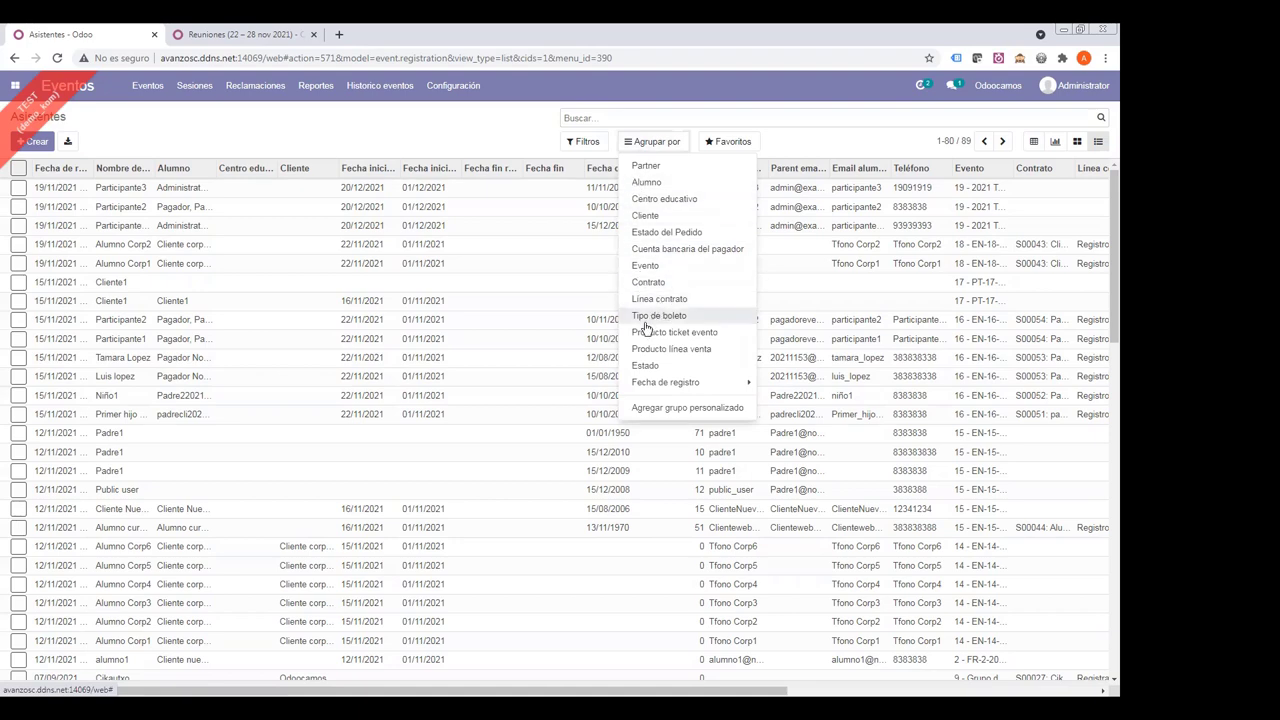
left_click(645, 366)
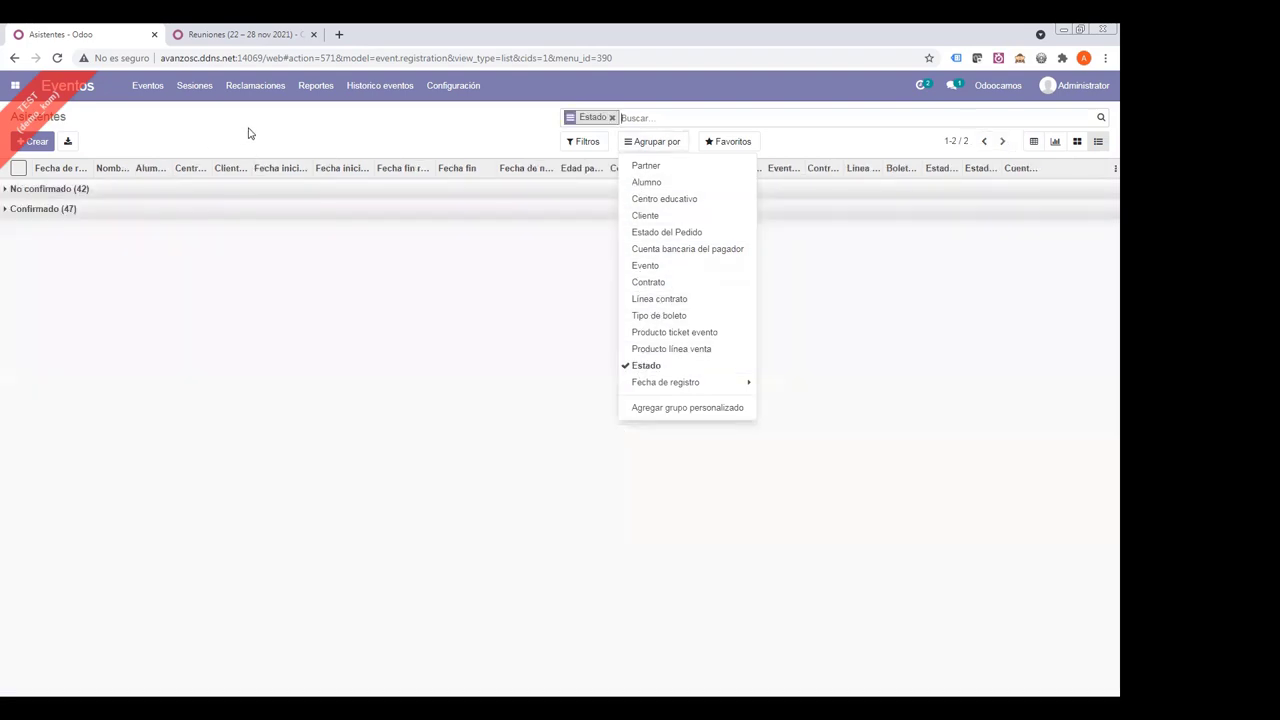
left_click(250, 133)
left_click(37, 190)
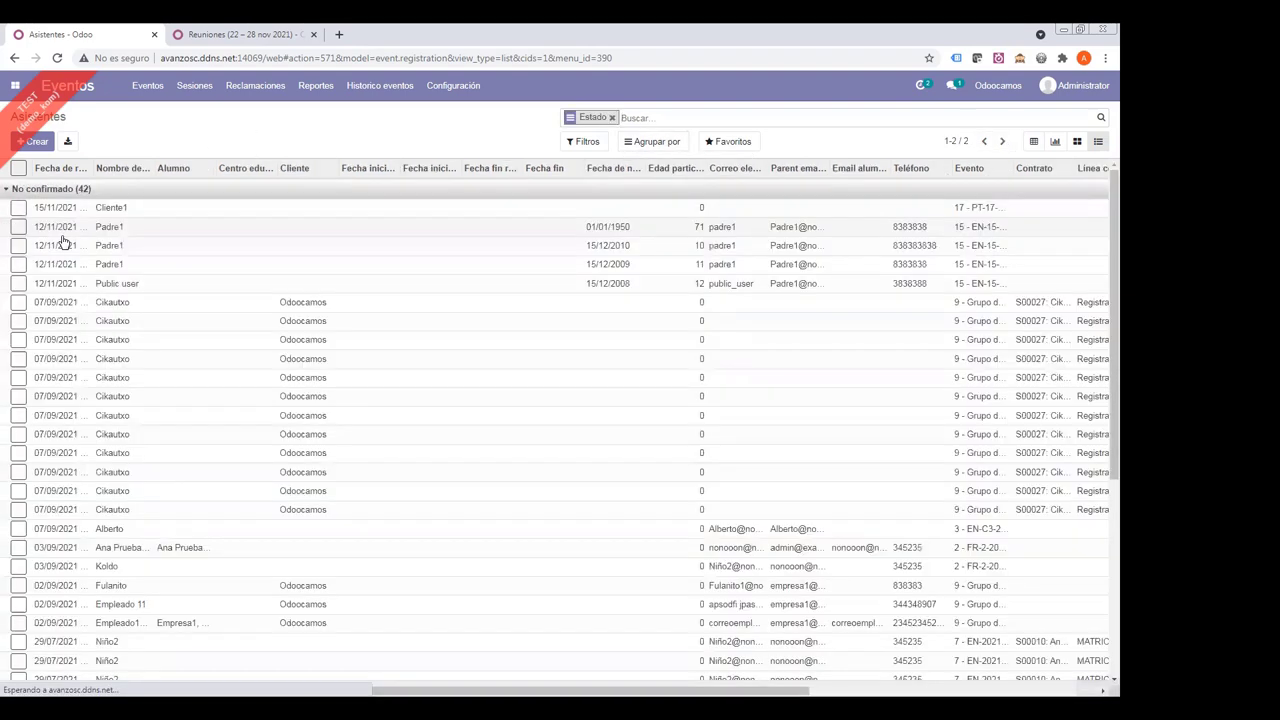
left_click(641, 142)
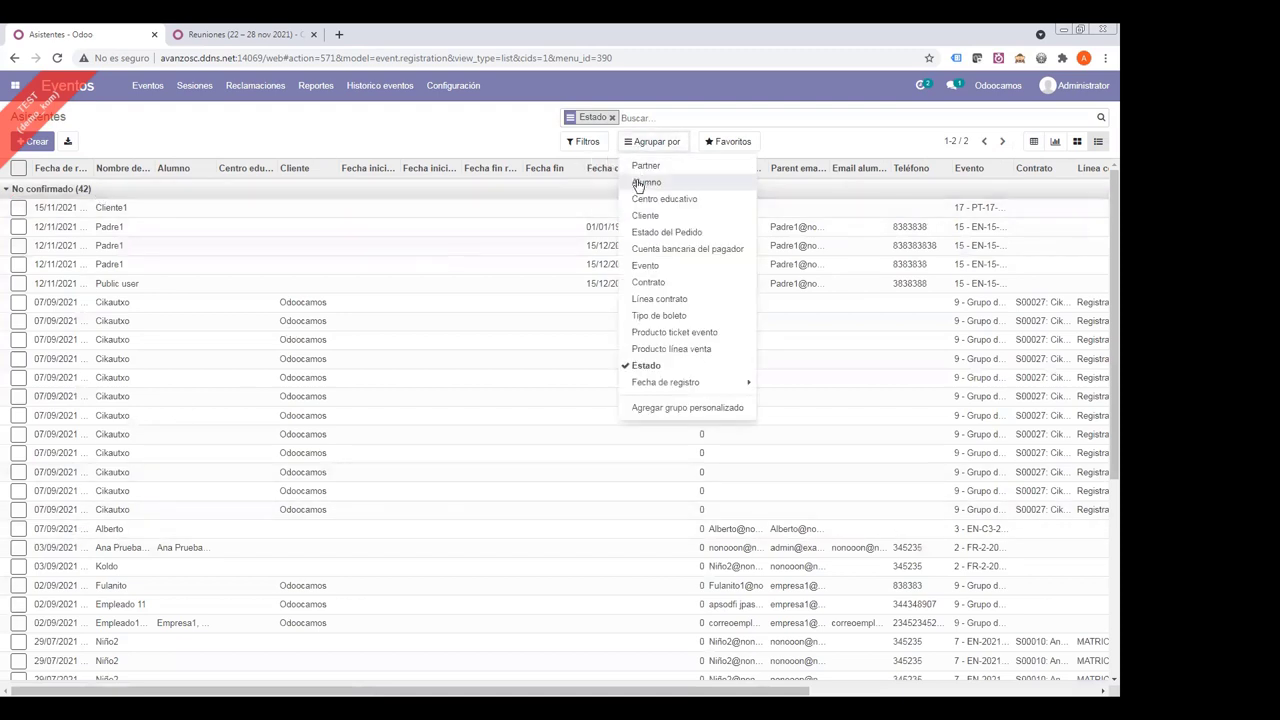
left_click(645, 265)
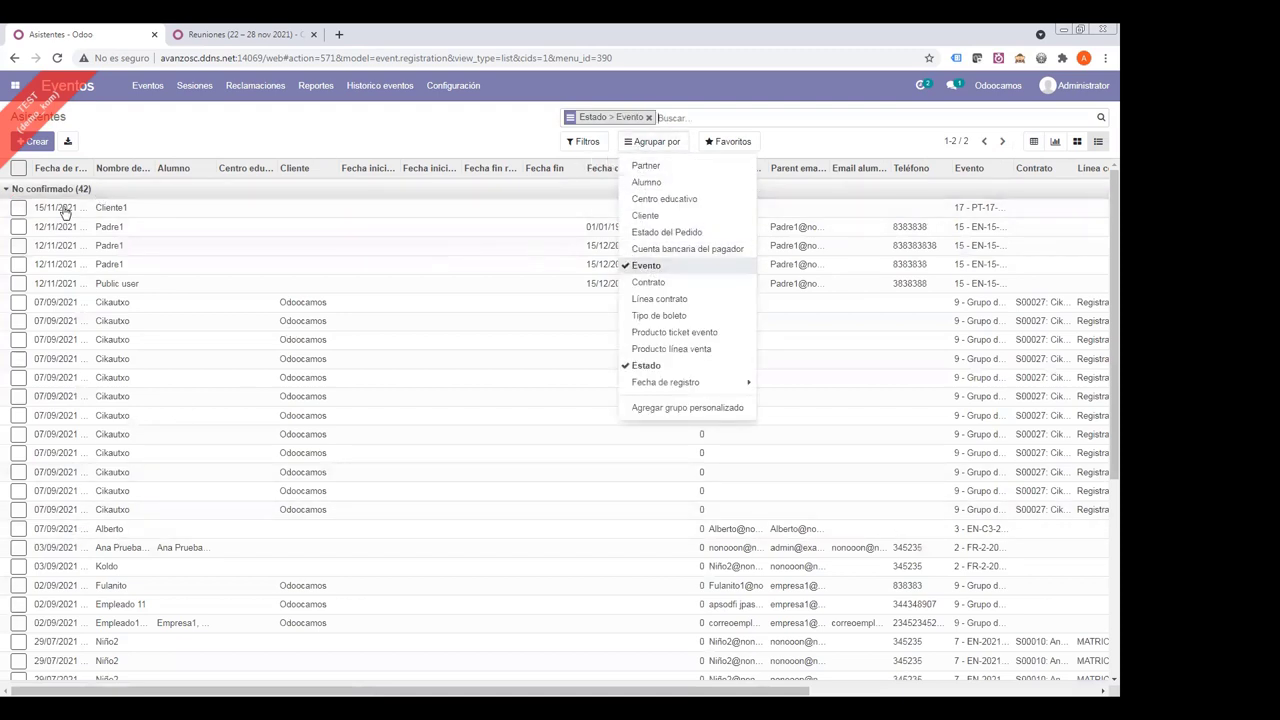
left_click(103, 211)
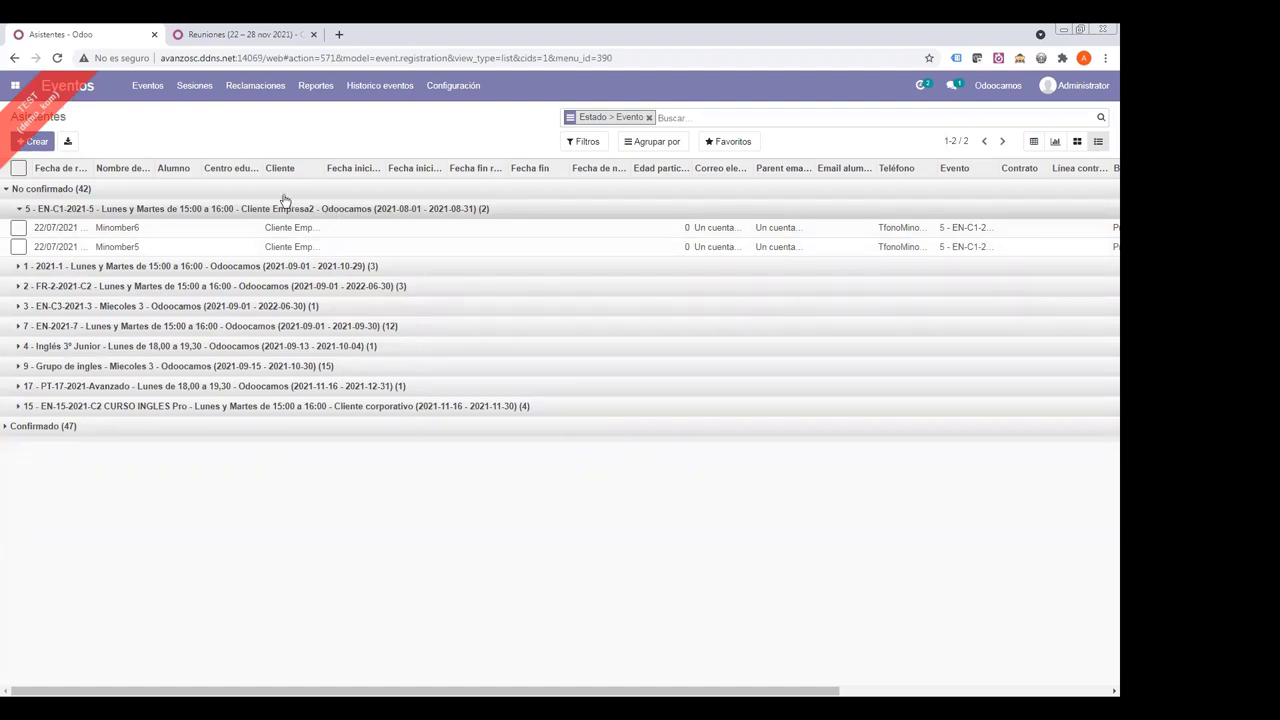
left_click(648, 118)
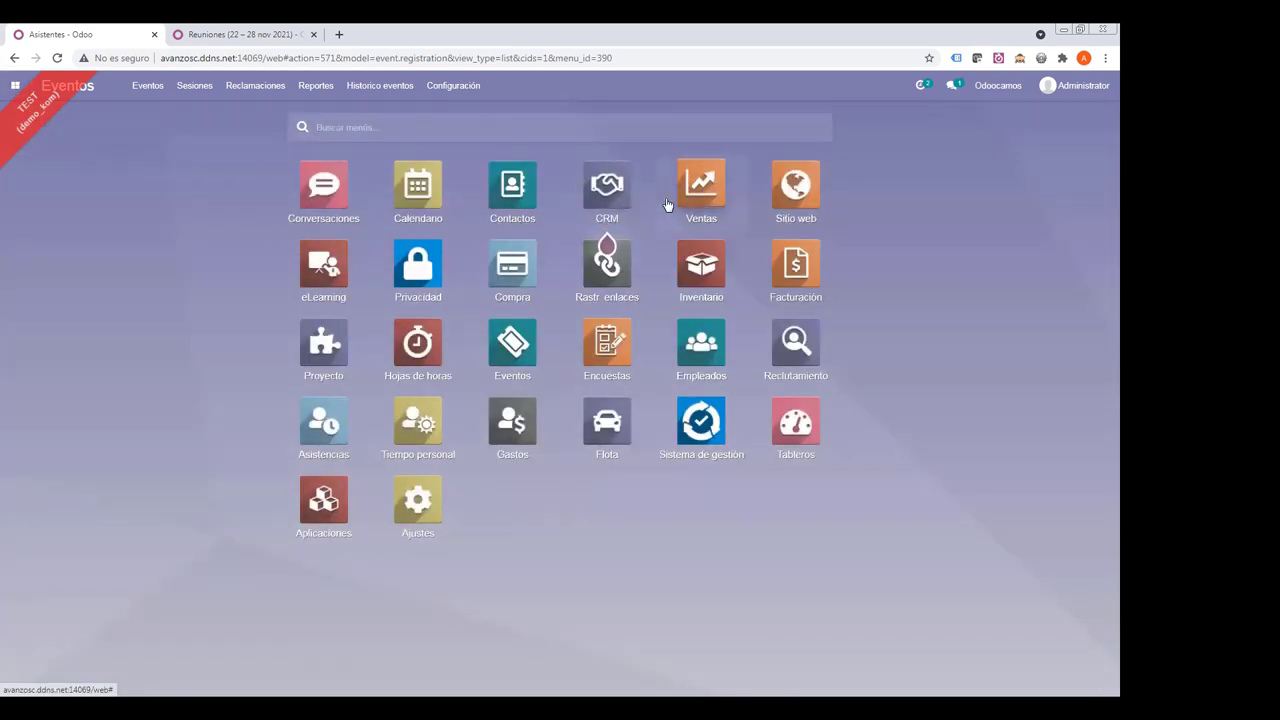
- In Ventas, show all quotations and confirm S00064 along with its event registrations
left_click(698, 190)
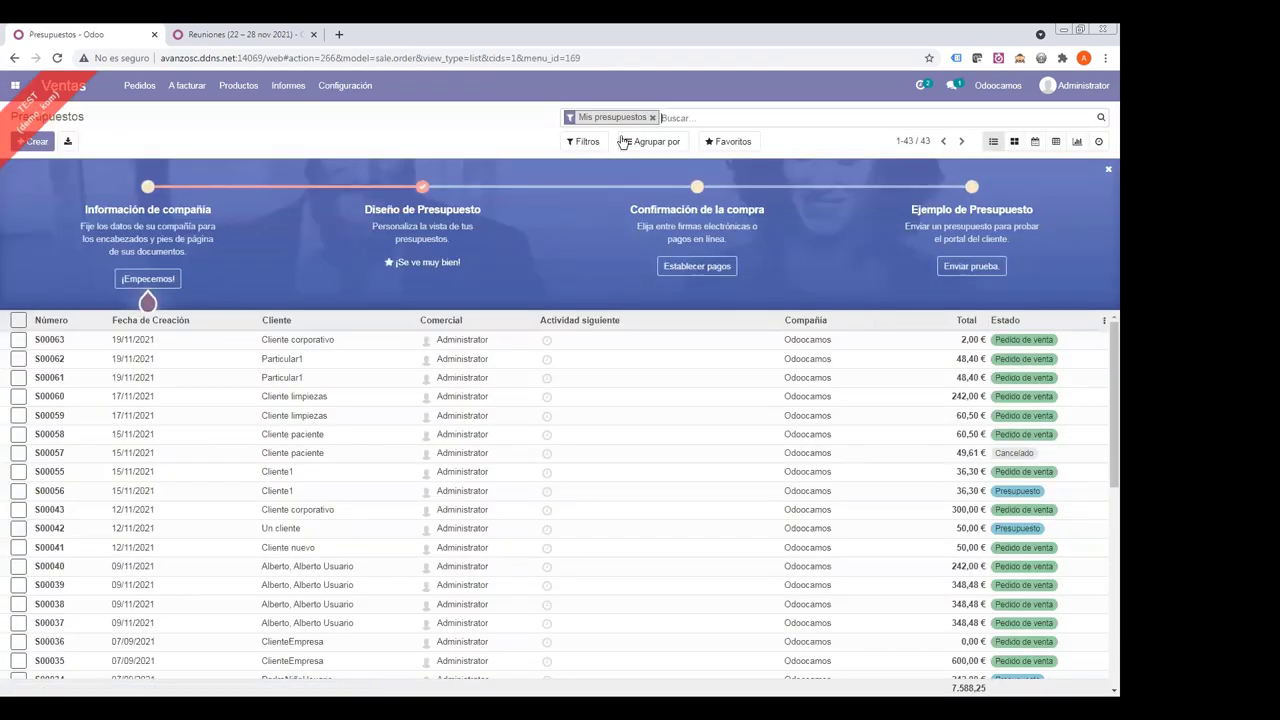
left_click(655, 118)
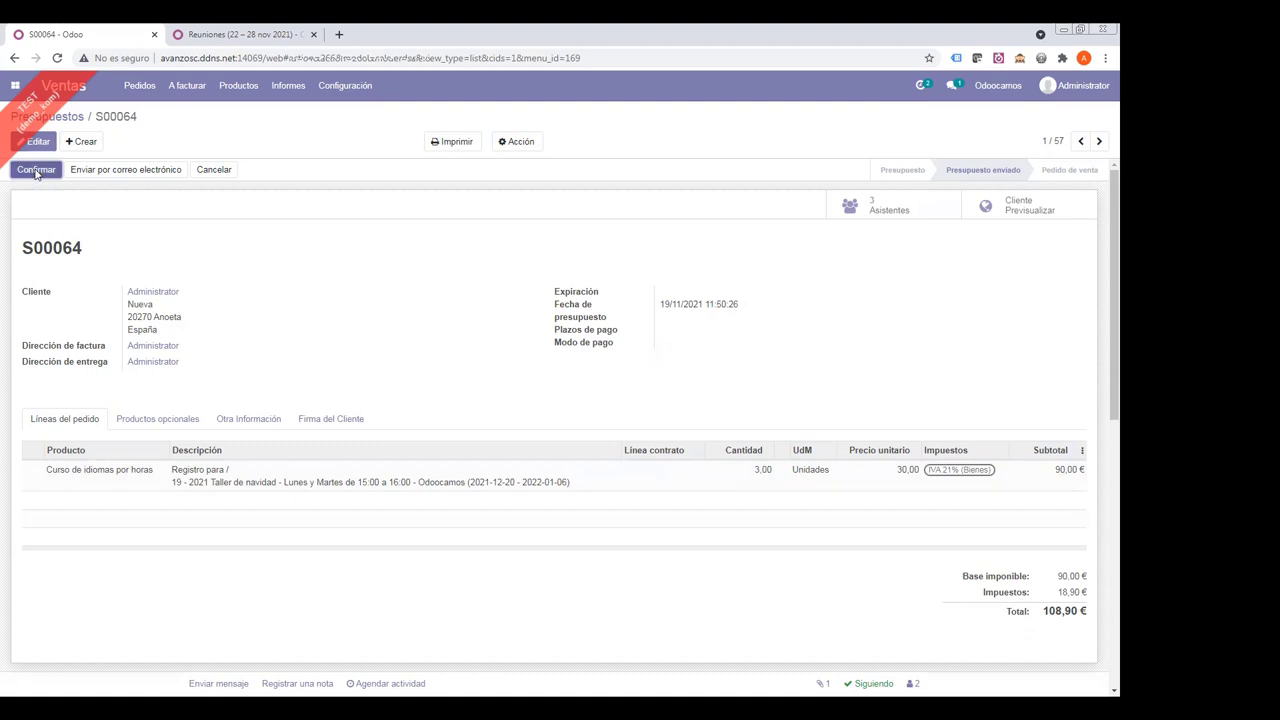
left_click(35, 170)
left_click(268, 304)
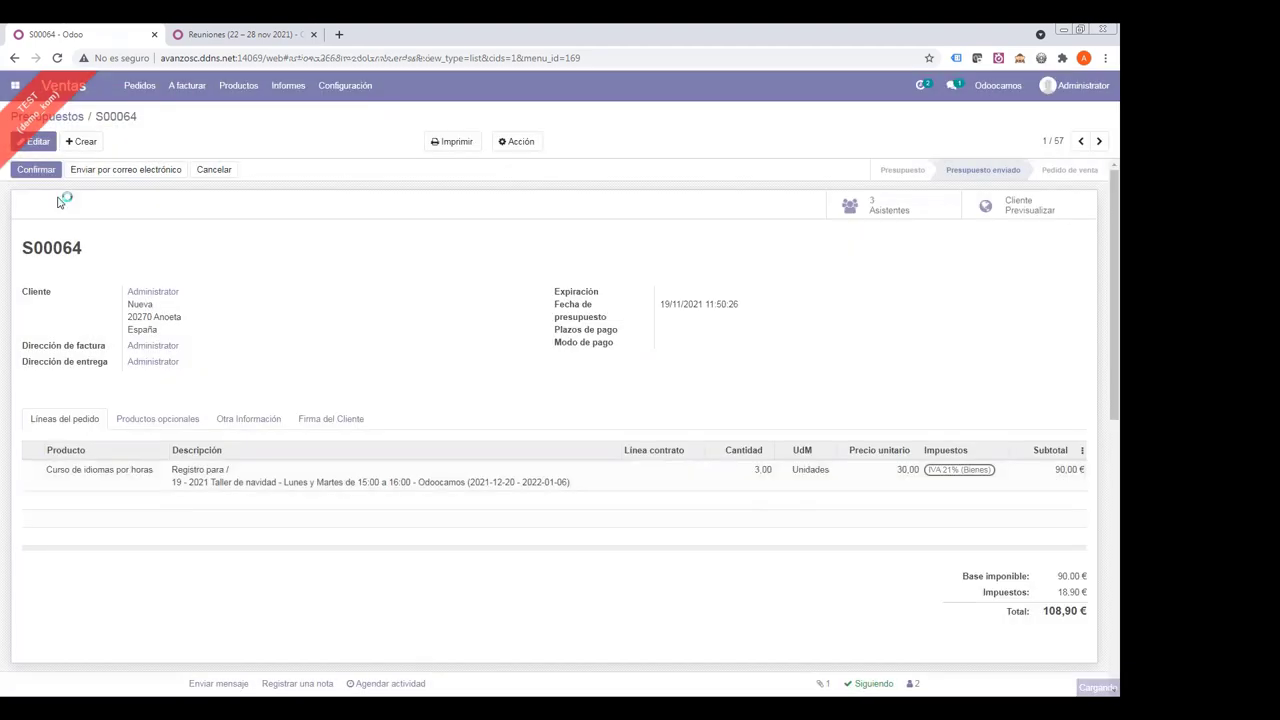
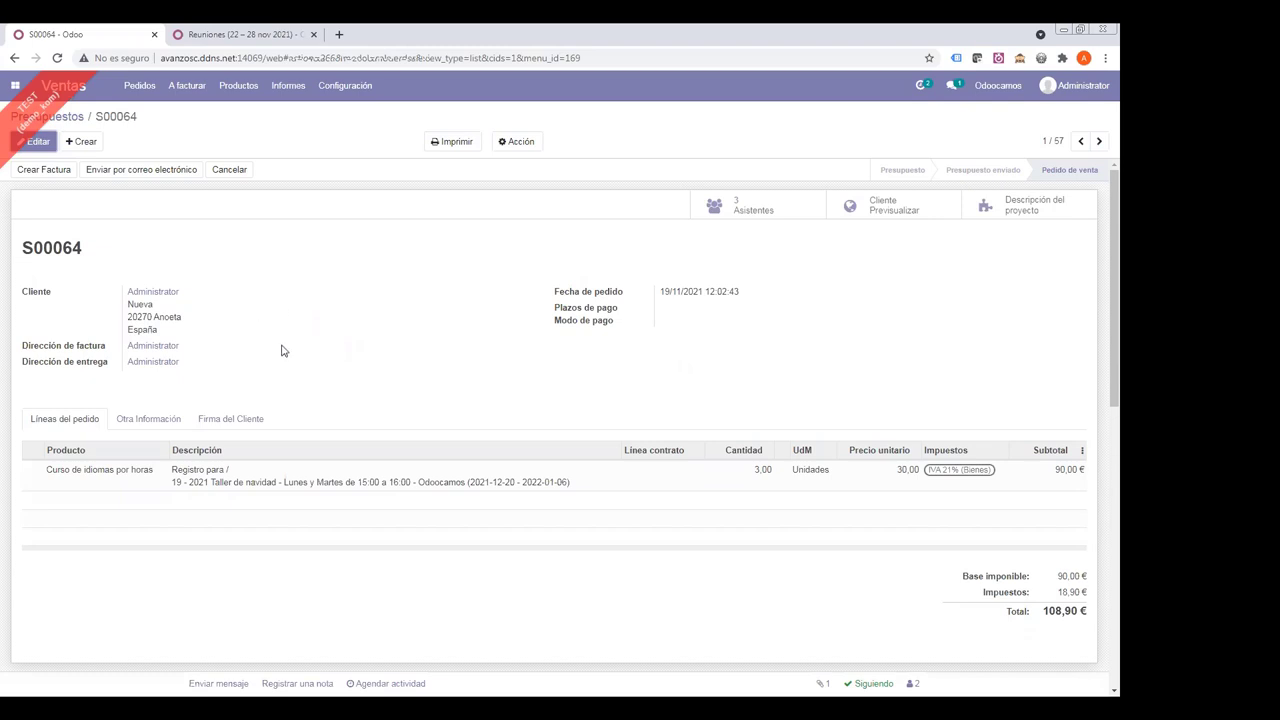
- Look at the FR-2-2021-C2 event in Eventos, then go back to the home menu
left_click(16, 86)
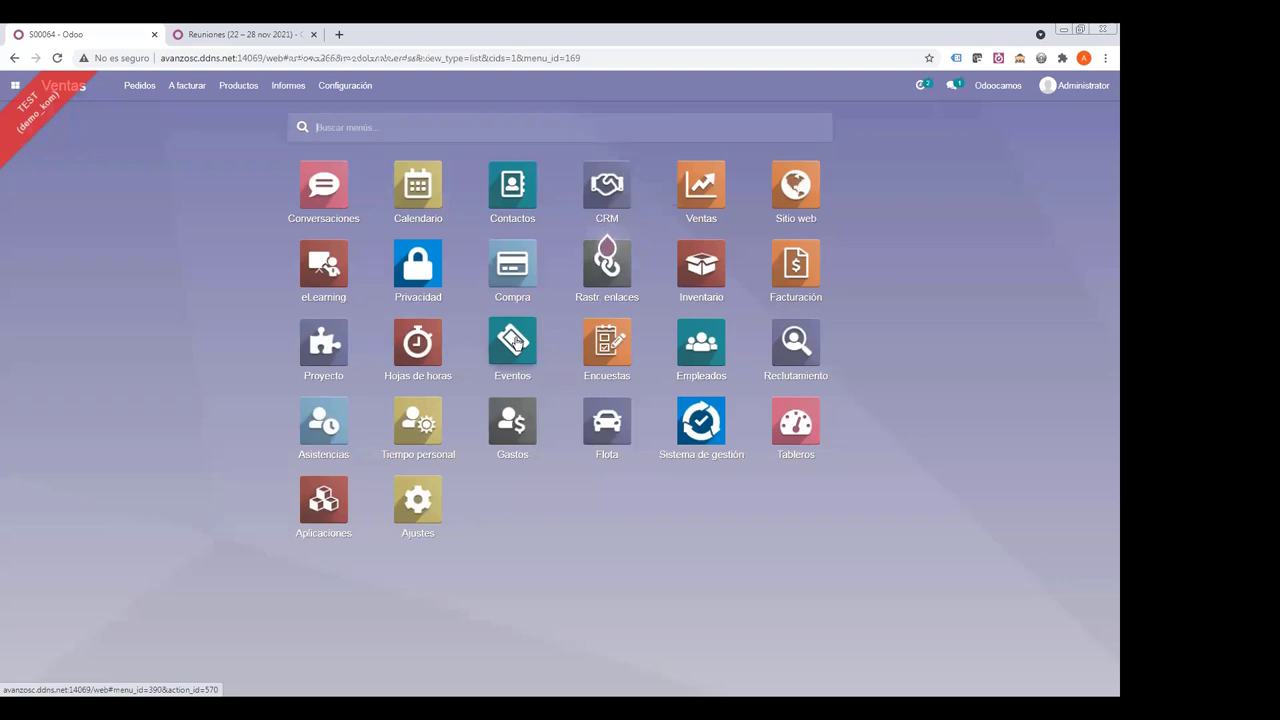
left_click(510, 344)
left_click(543, 232)
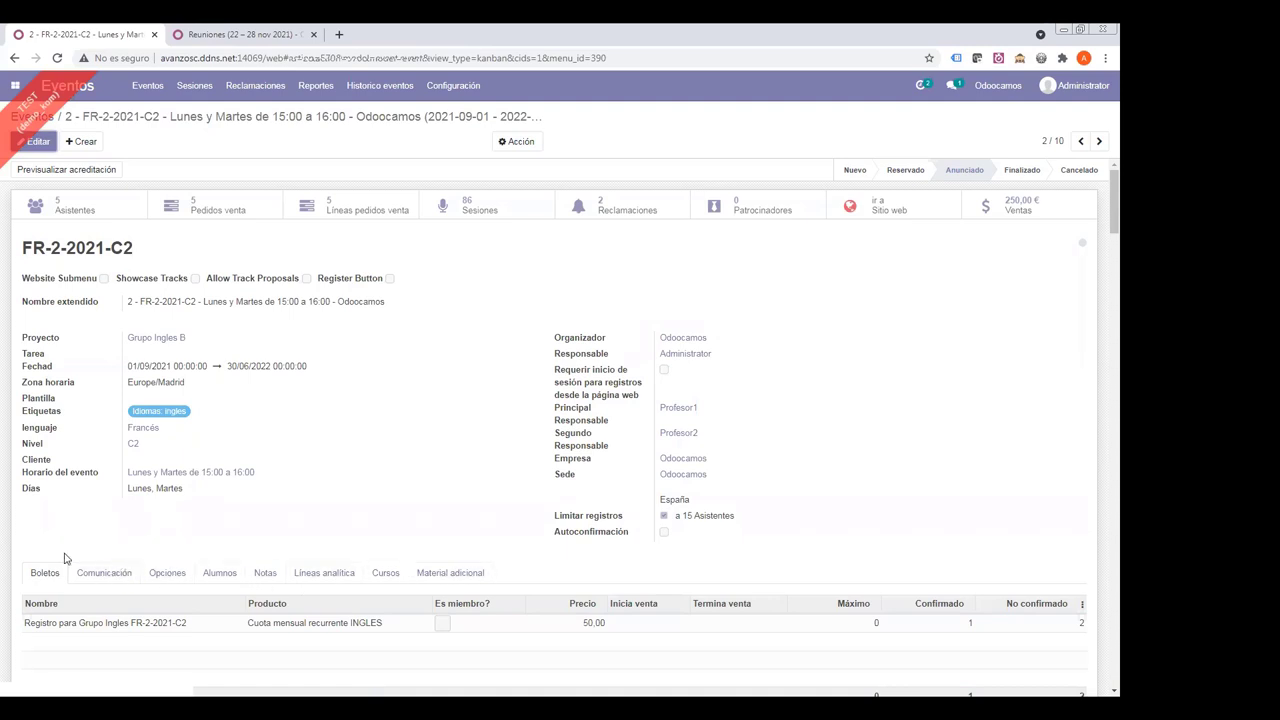
key("alt+h")
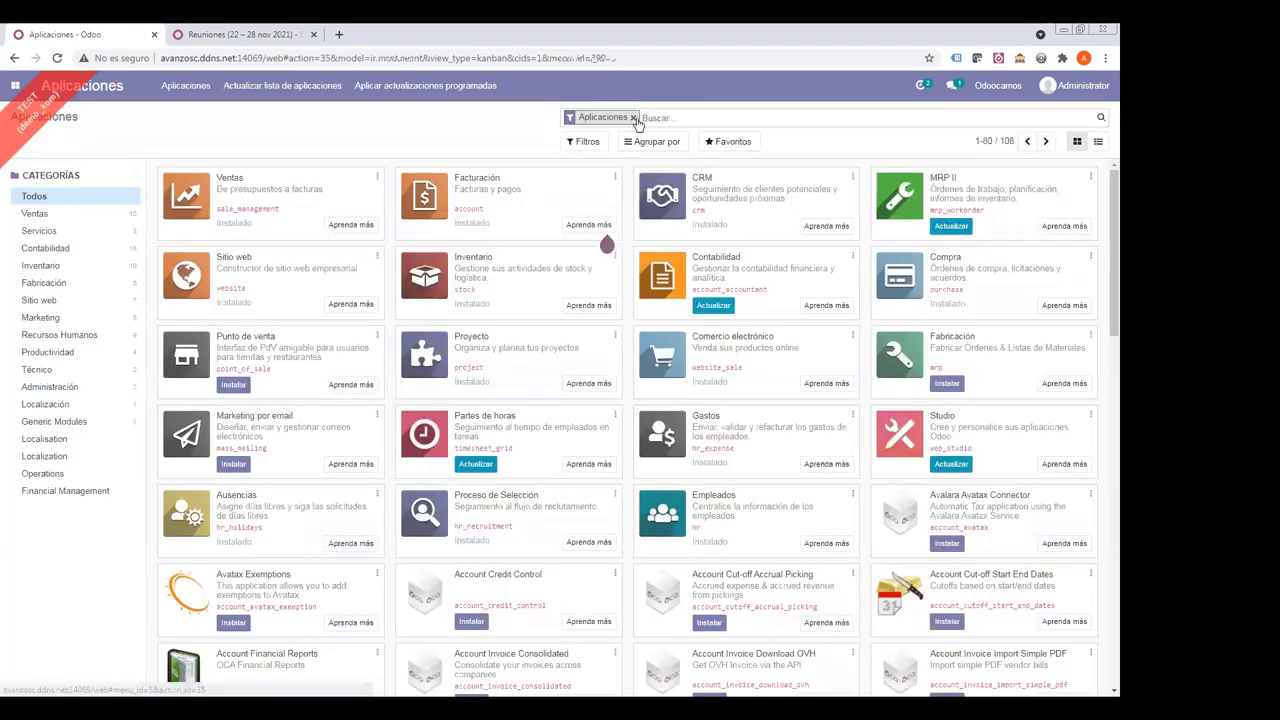
- Search apps for 'zoom' and install both Event Zoom Link and Advanced Events Zoom Link
left_click(630, 116)
type("zoom")
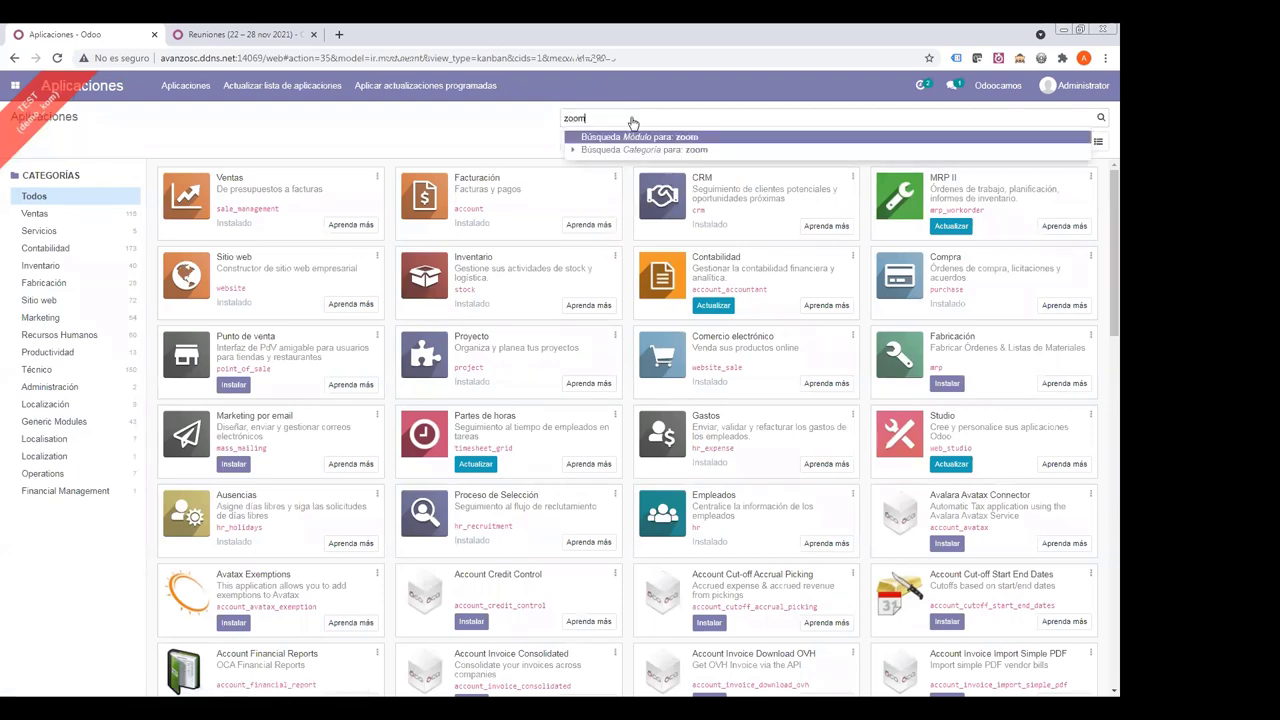
key("Return")
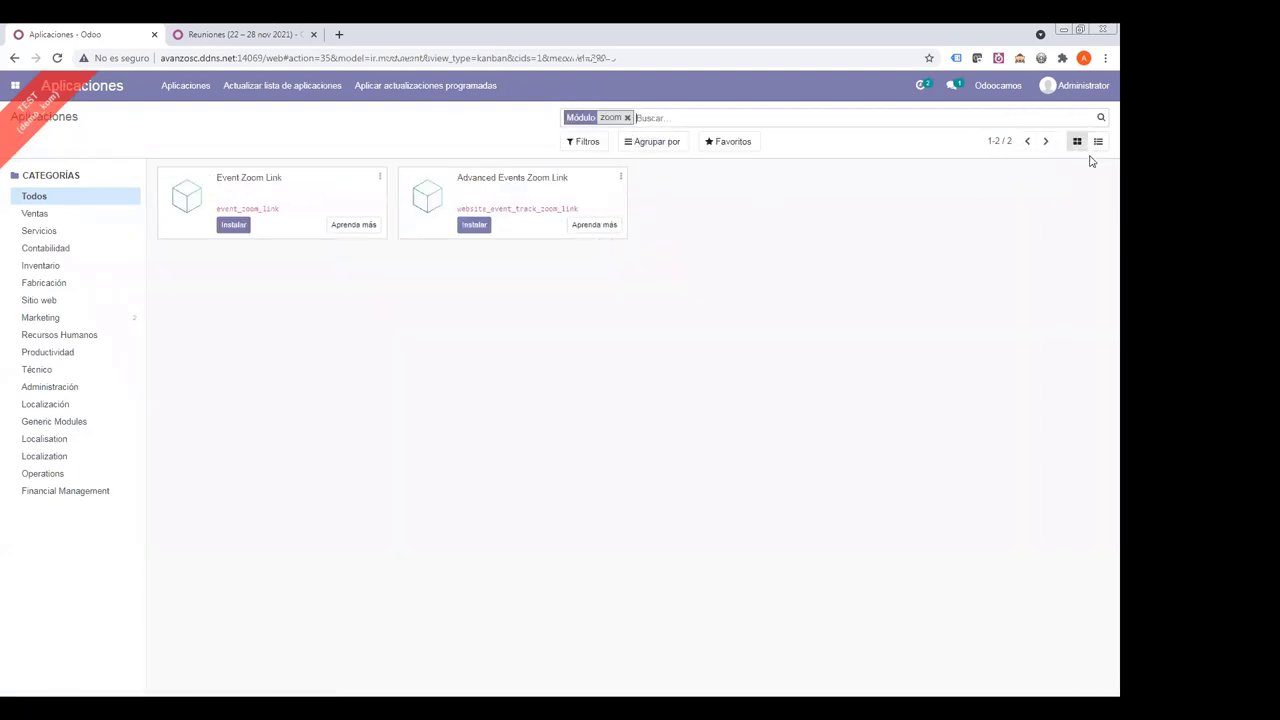
left_click(1098, 141)
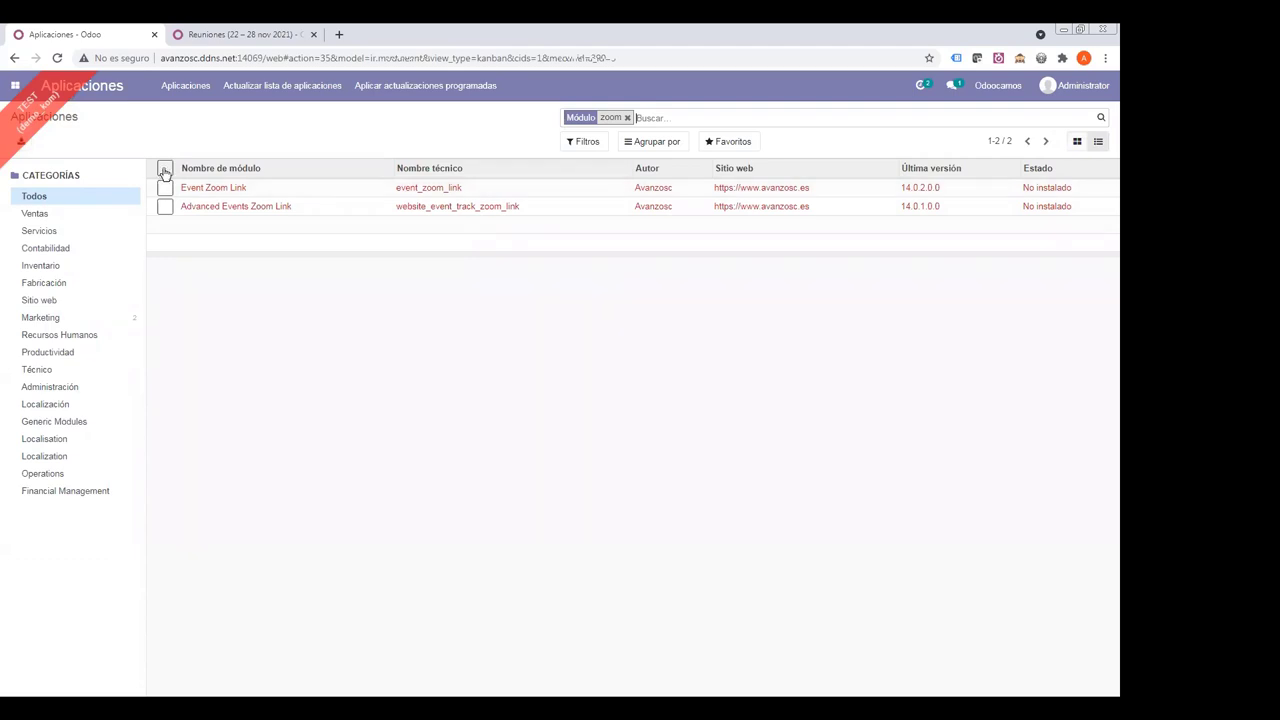
left_click(165, 168)
left_click(512, 142)
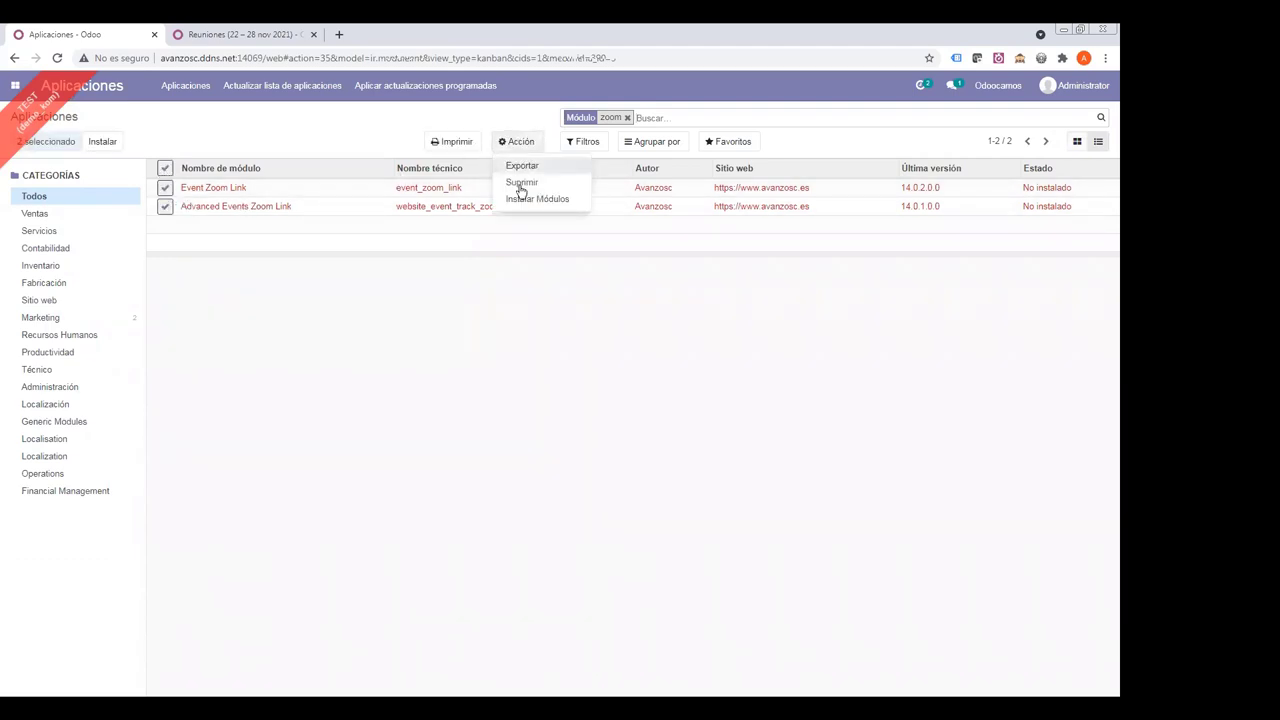
left_click(514, 200)
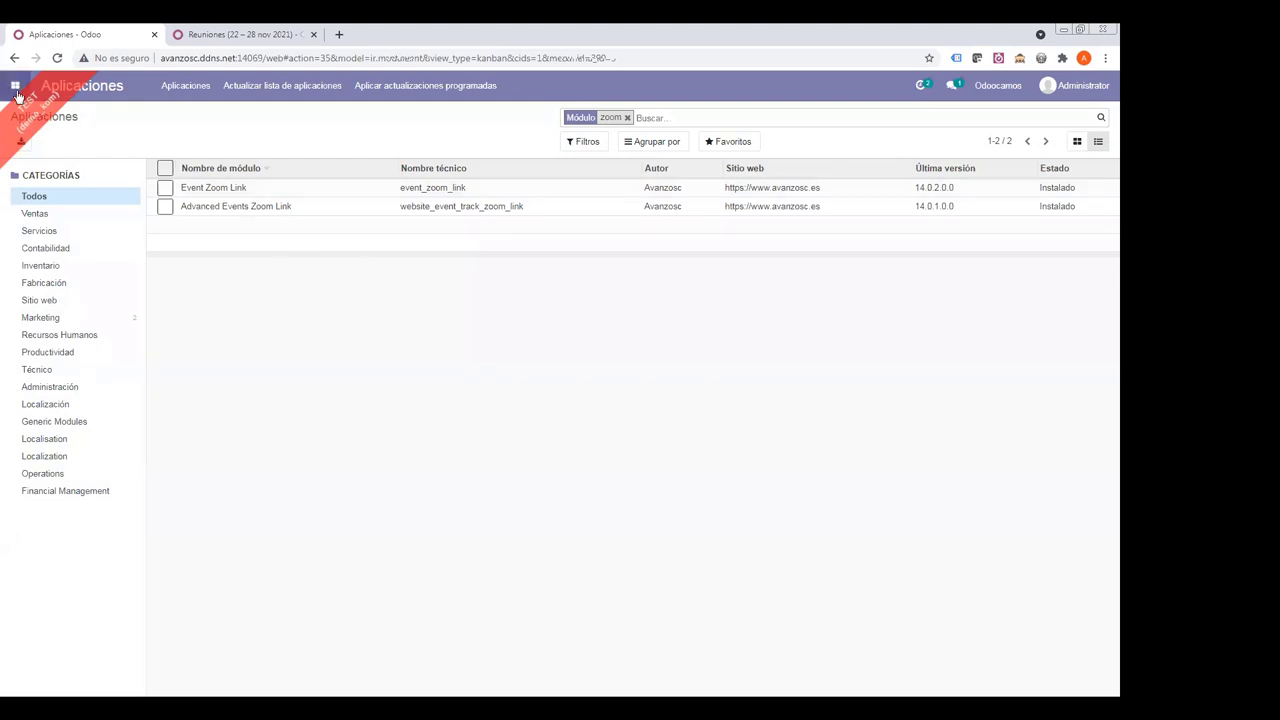
left_click(15, 85)
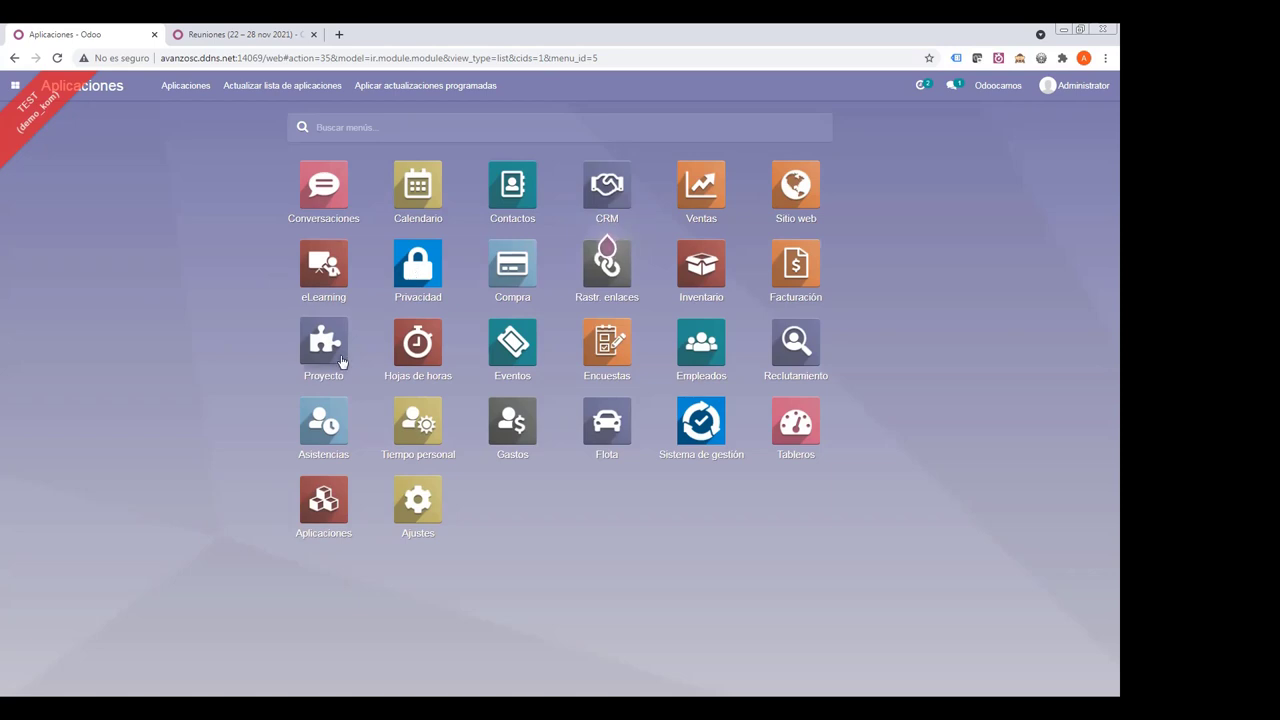
- Check FR-2-2021-C2's expected attendees, then reopen the event and reload the page
left_click(510, 350)
left_click(541, 236)
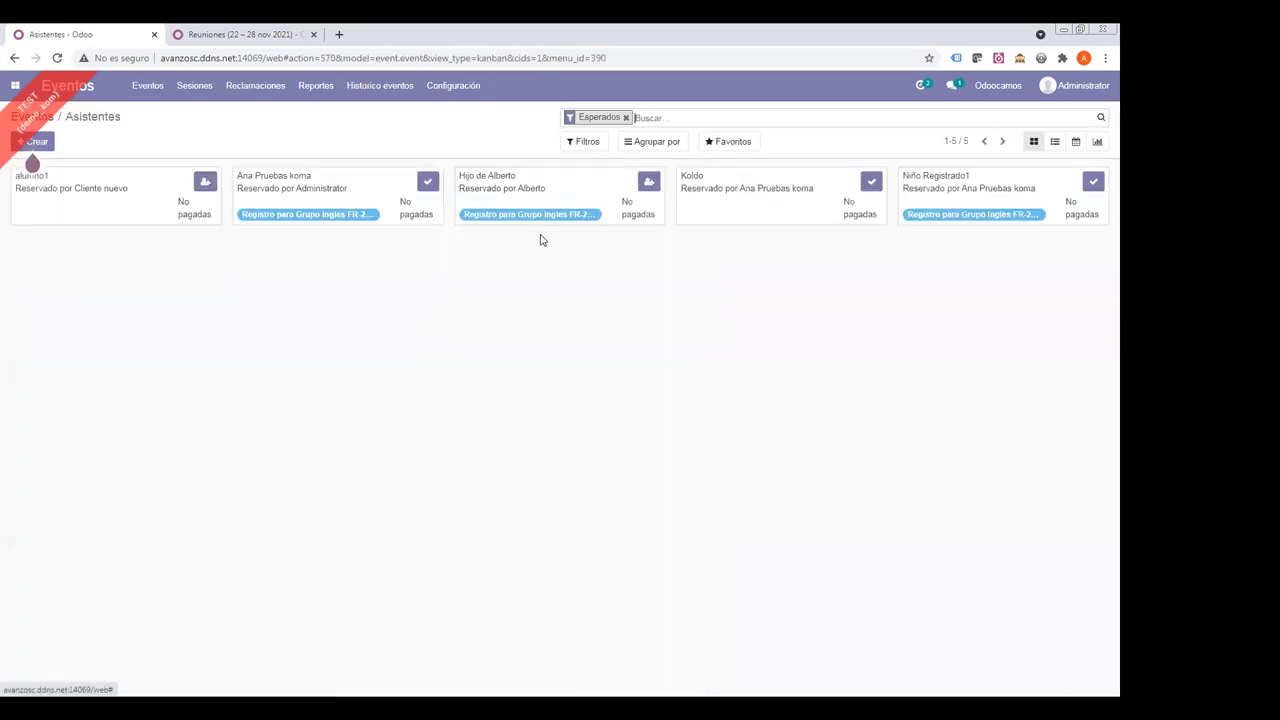
left_click(42, 117)
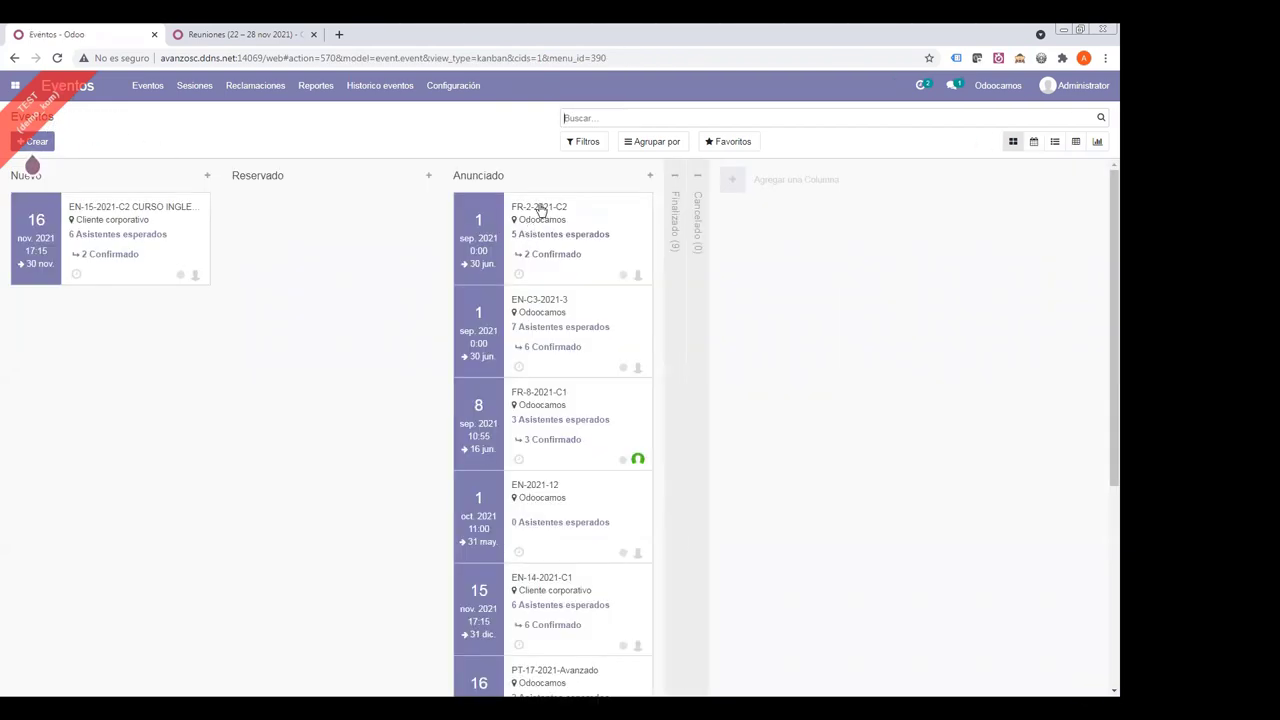
left_click(540, 208)
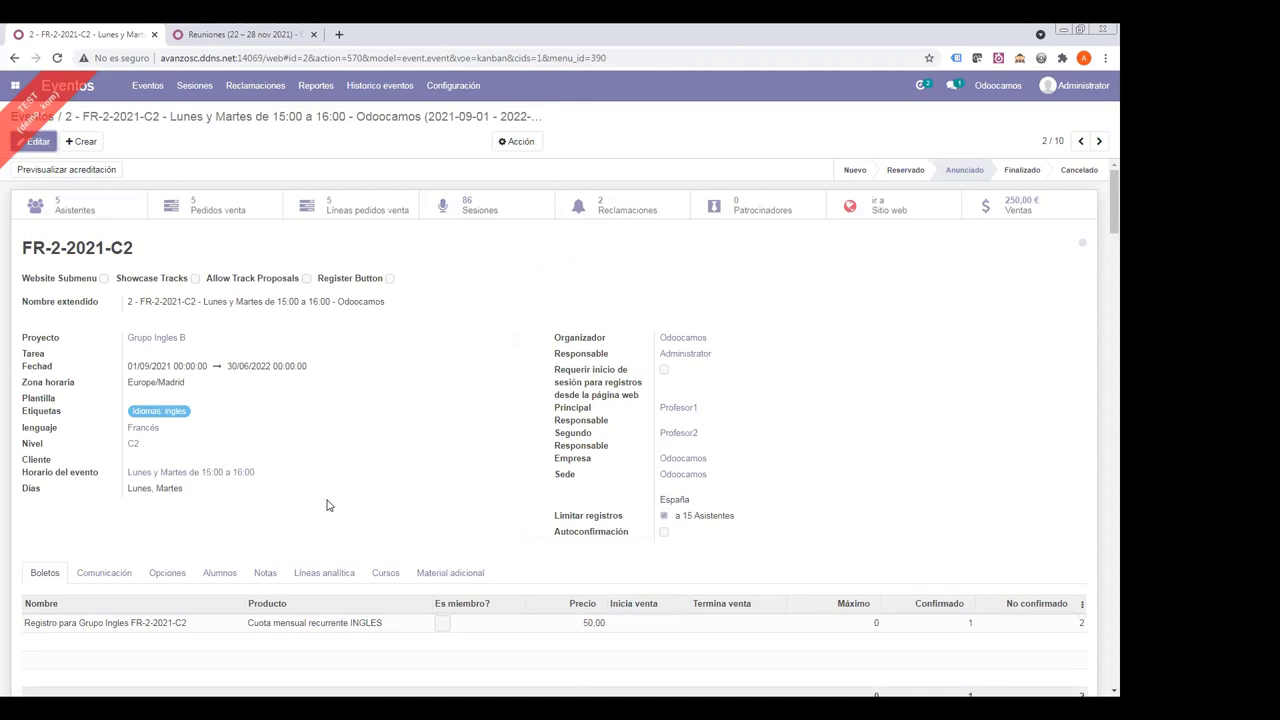
key("F5")
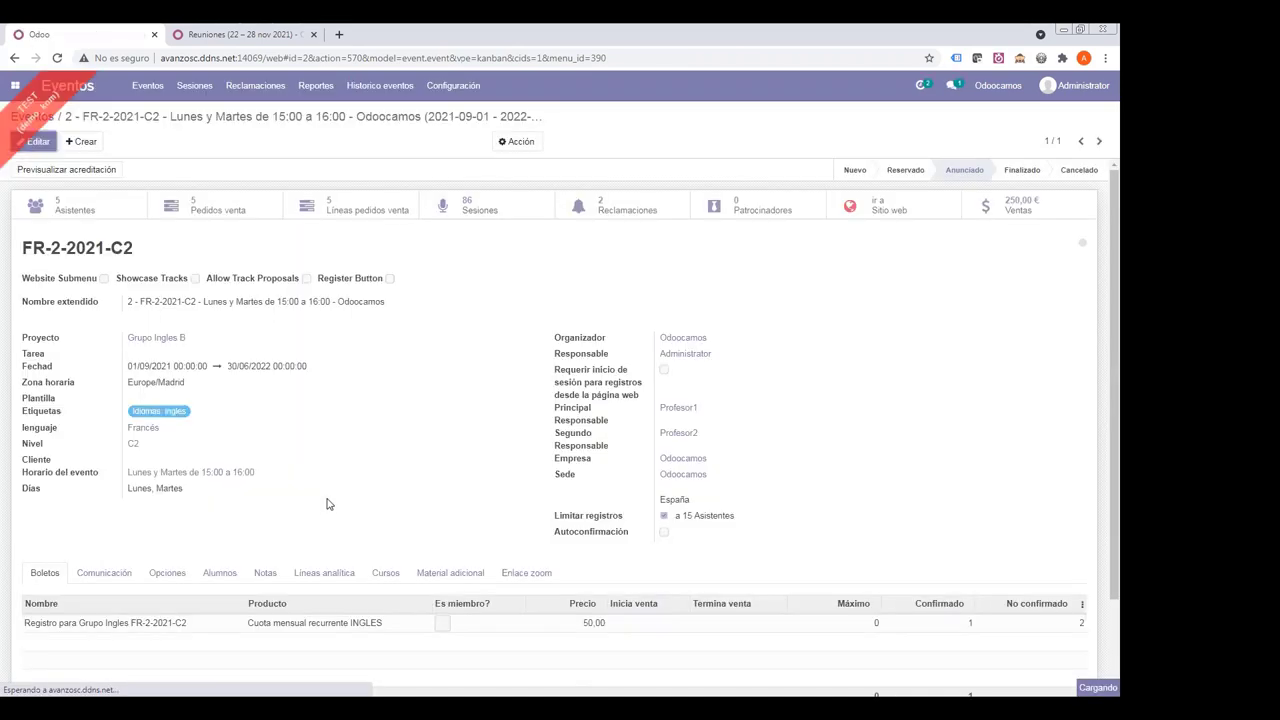
- Review the Enlace zoom section's Zoom del profesor and Zoom del alumno fields, then Material adicional
left_click(518, 573)
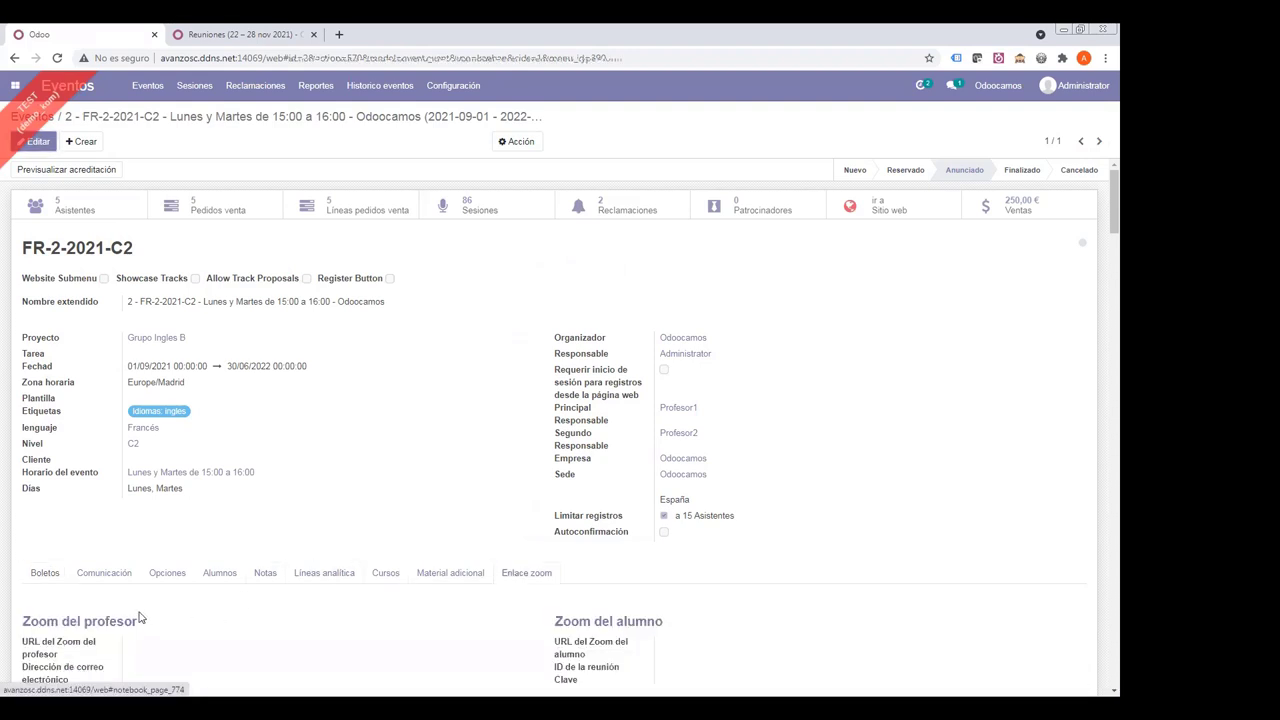
scroll(171, 600, "down", 3)
left_click_drag(20, 360, 186, 357)
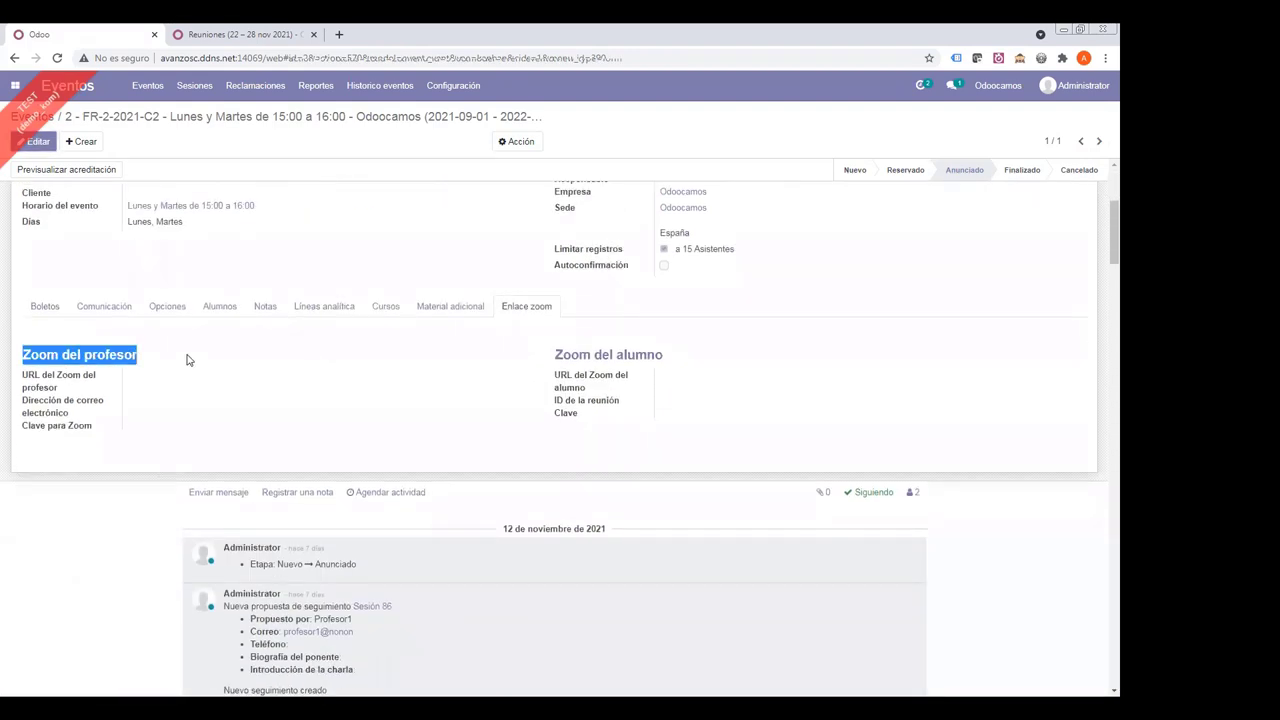
triple_click(558, 352)
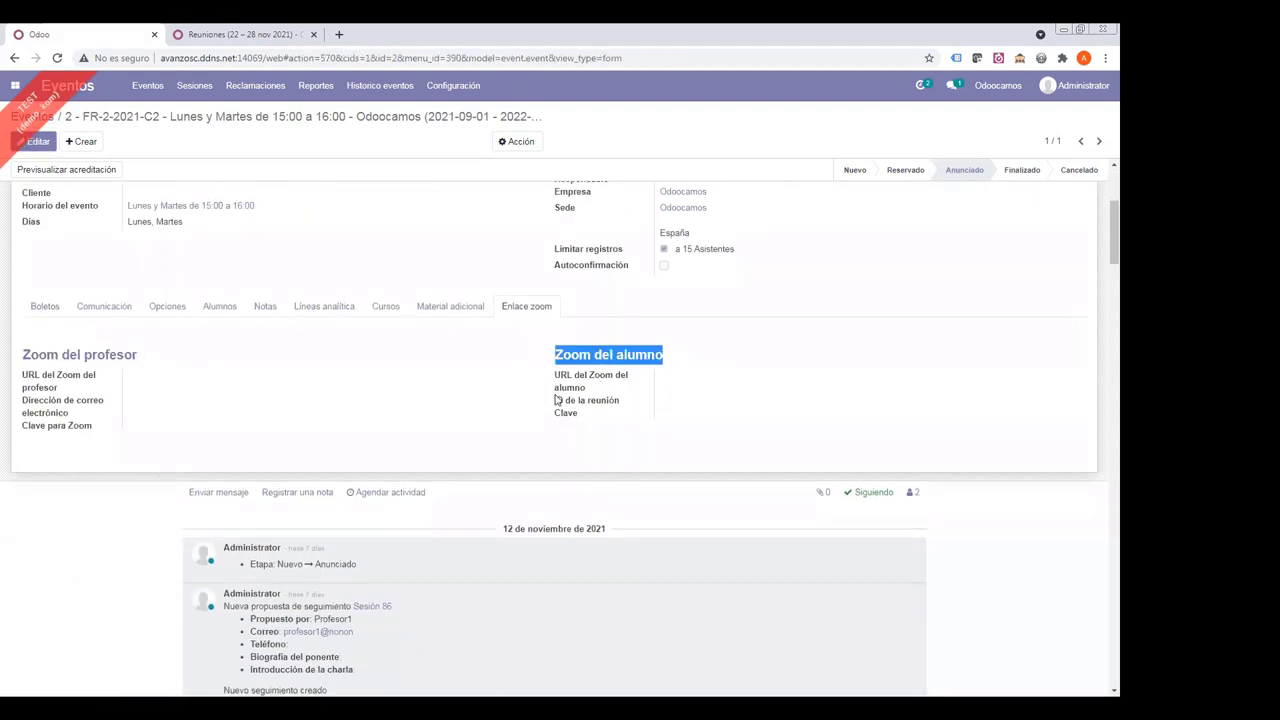
left_click_drag(24, 356, 148, 438)
left_click_drag(556, 354, 680, 420)
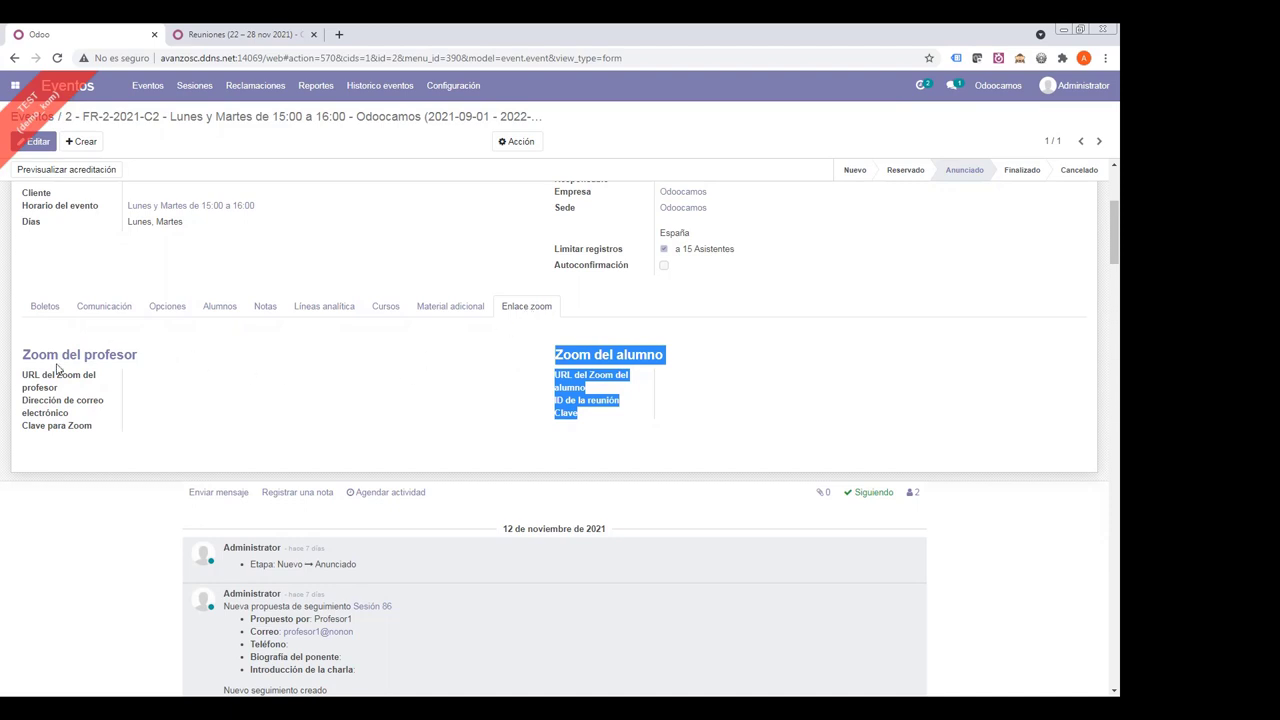
left_click_drag(46, 354, 206, 380)
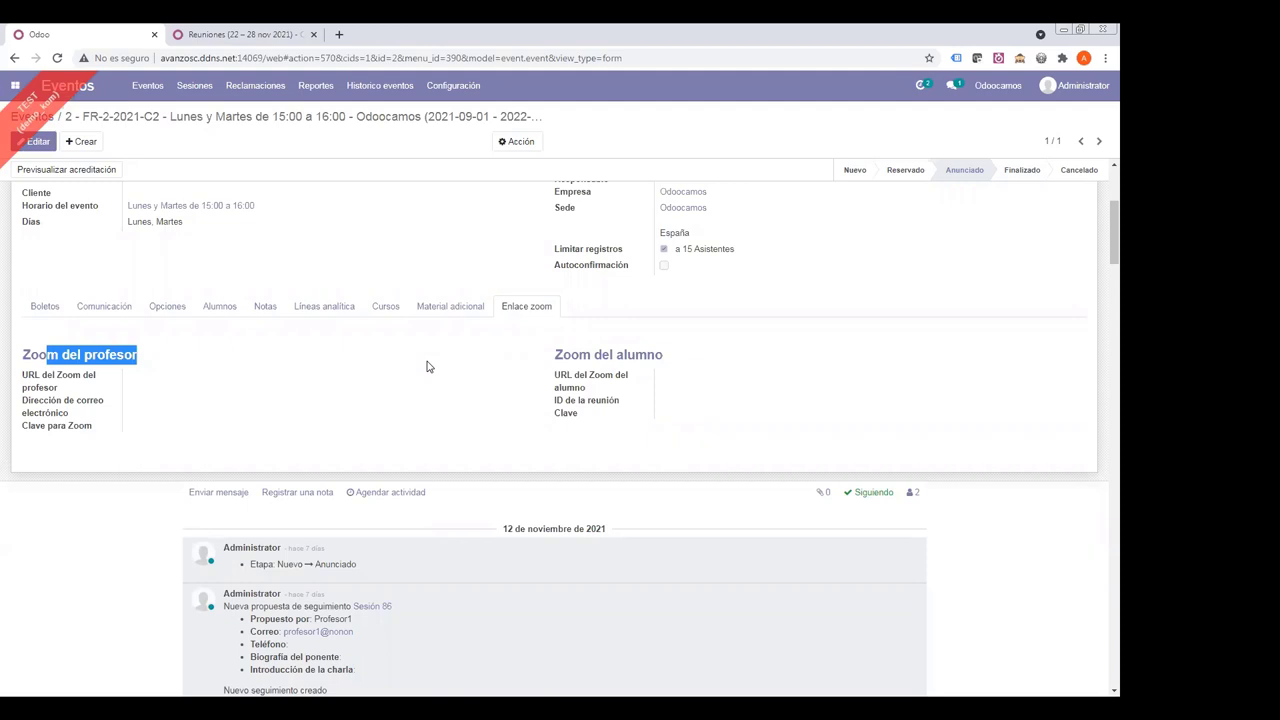
left_click(452, 307)
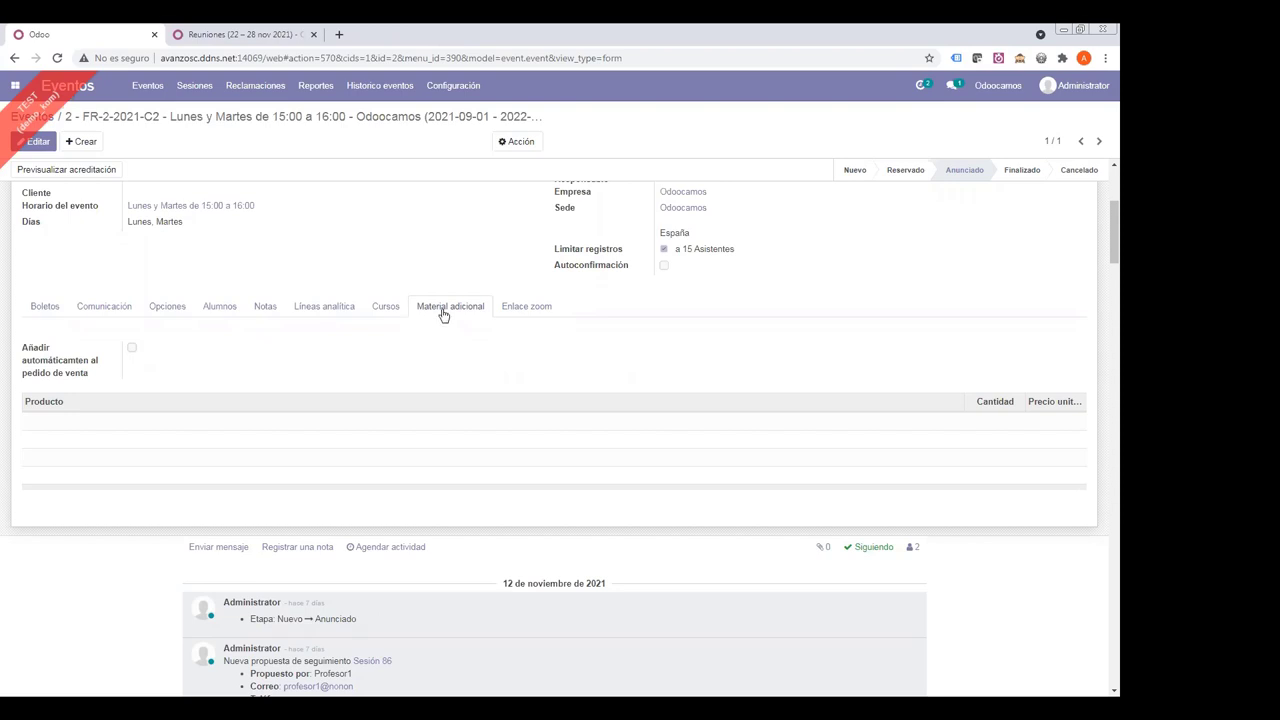
- View the event's linked courses, Curso C de Ingles and Prueba1, then return home
left_click(382, 311)
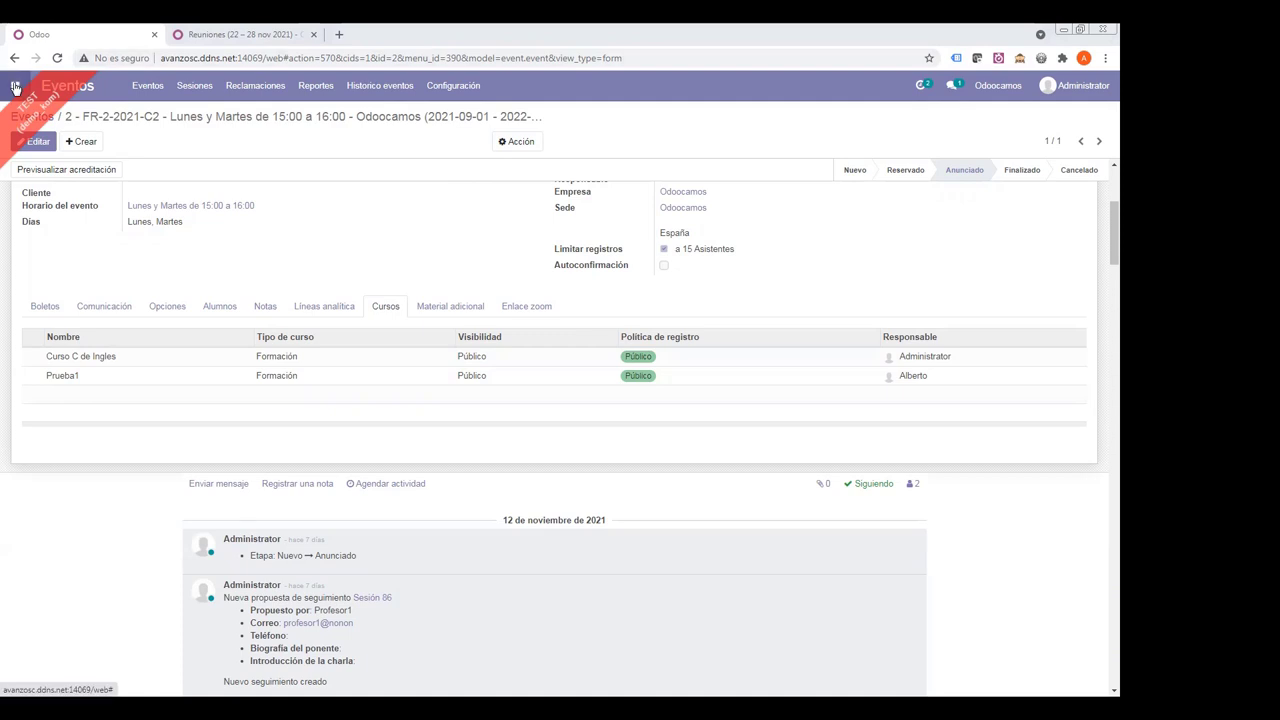
left_click(15, 87)
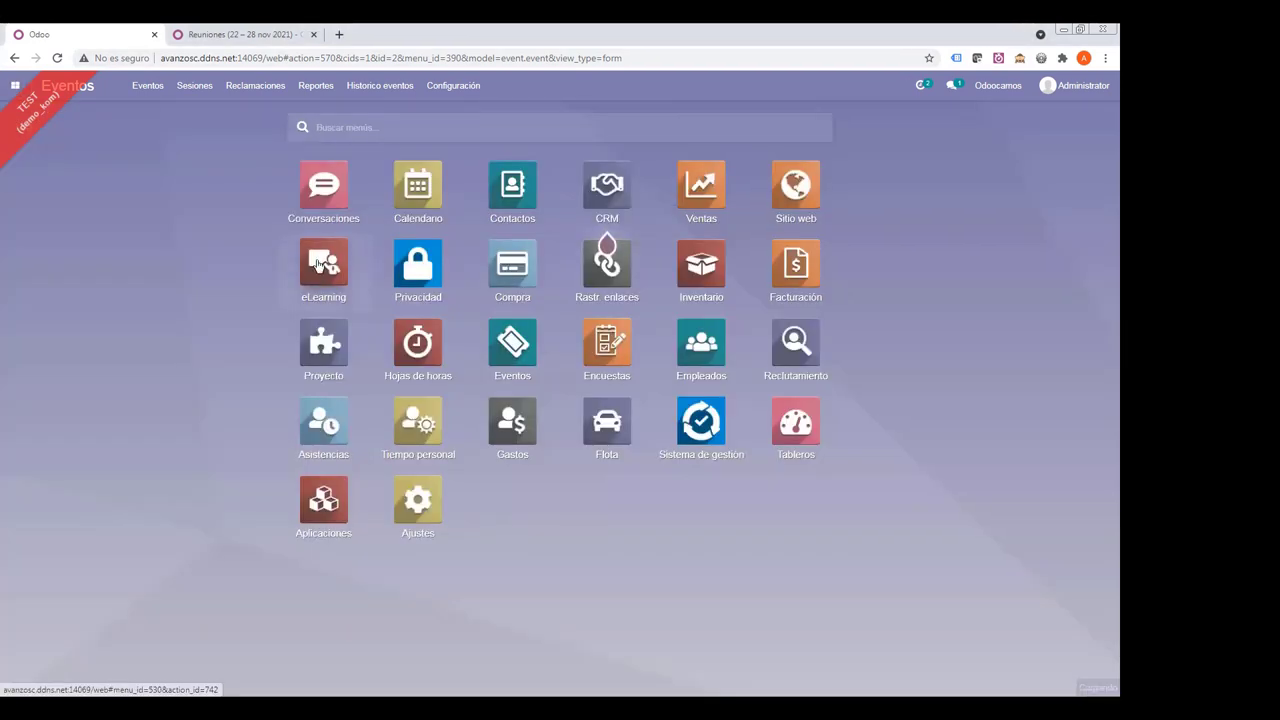
- Open the Curso C de Ingles course from the eLearning overview
left_click(320, 264)
left_click_drag(67, 117, 220, 128)
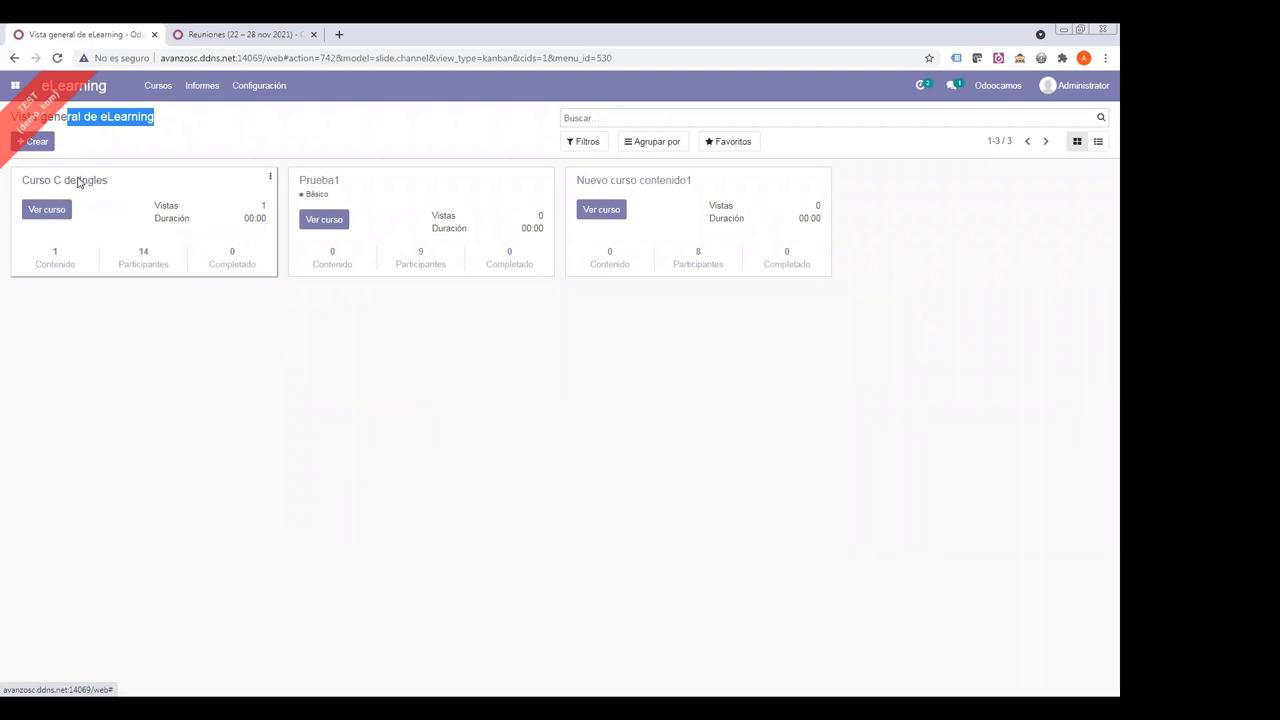
left_click(80, 182)
triple_click(119, 247)
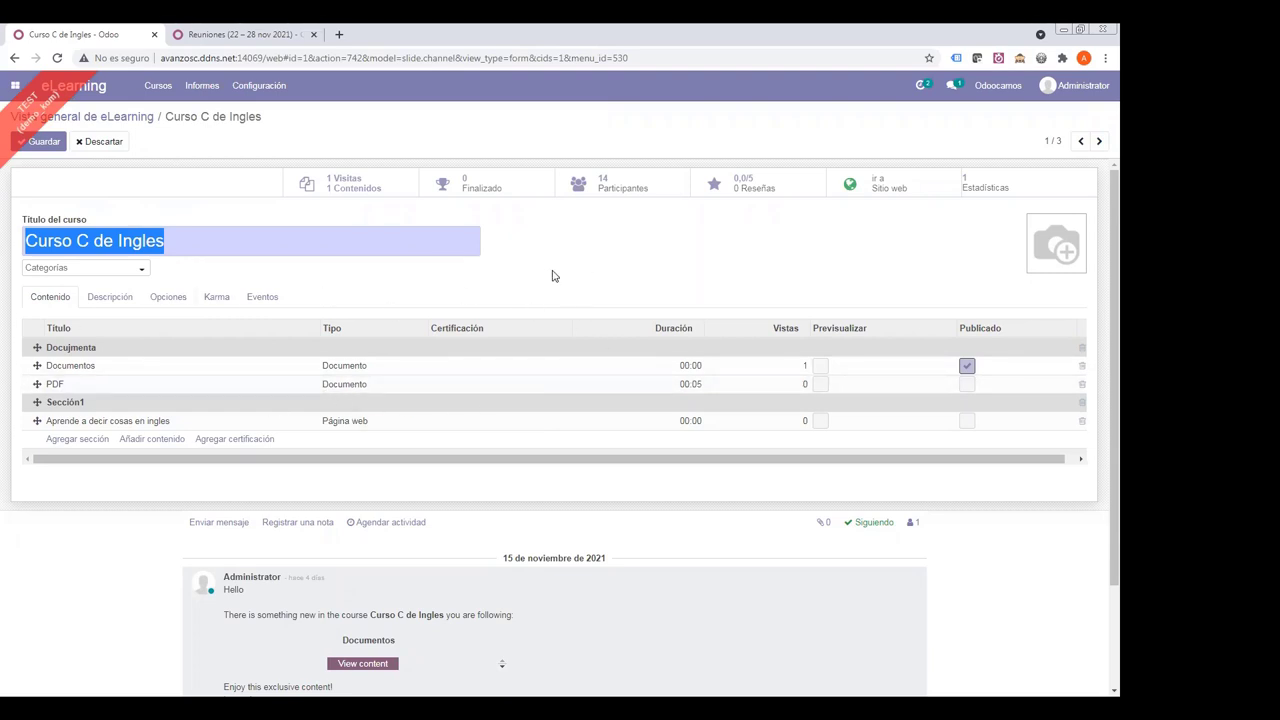
left_click(166, 243)
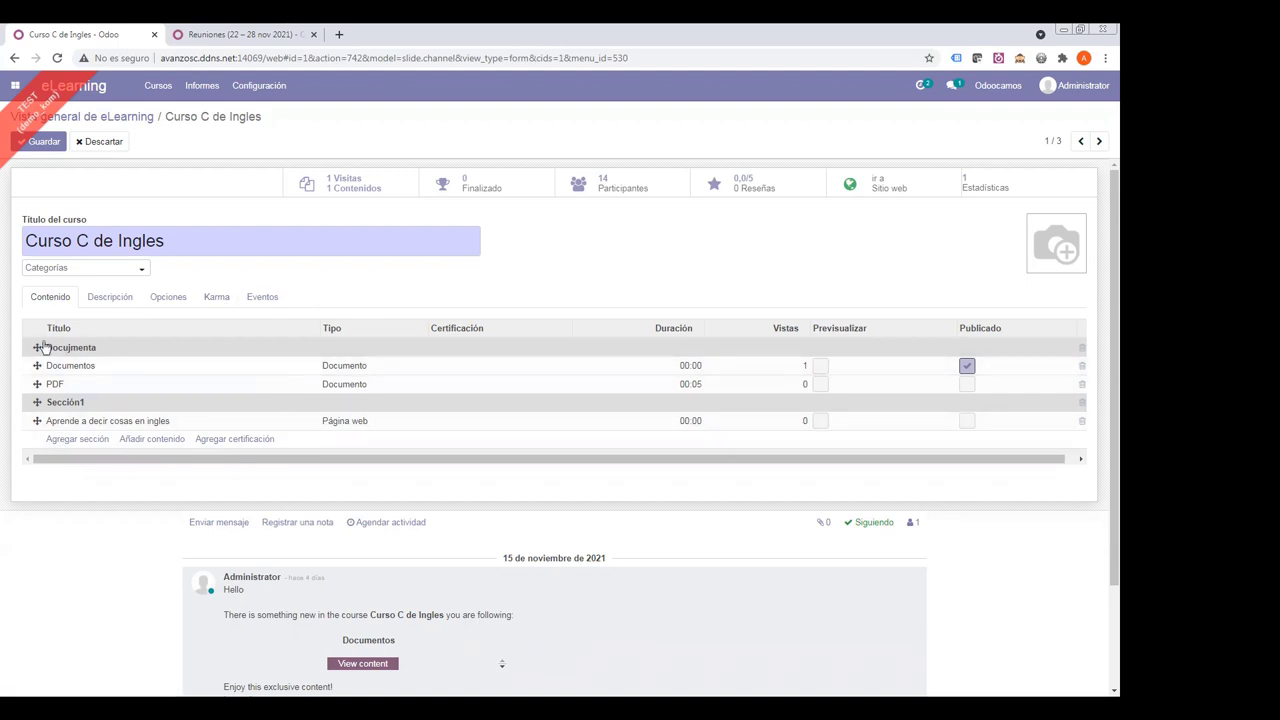
- Review the course description and content, then its 14 participants
left_click(112, 296)
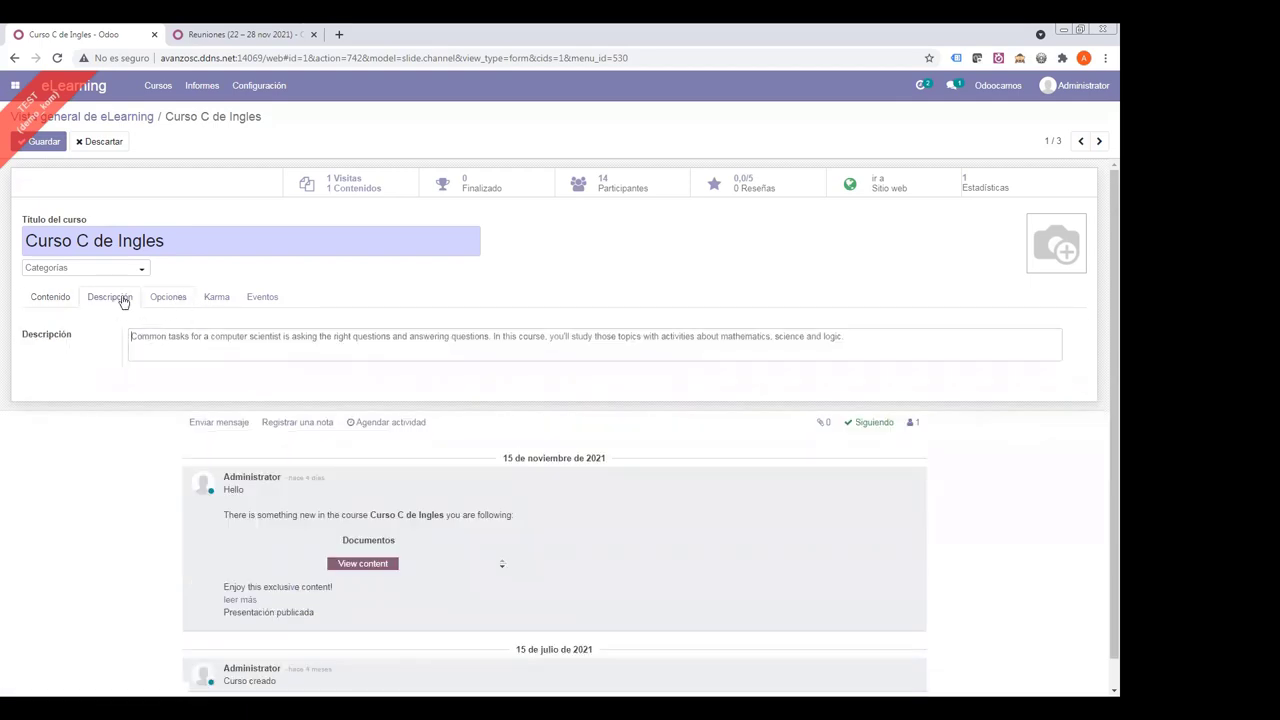
left_click(45, 297)
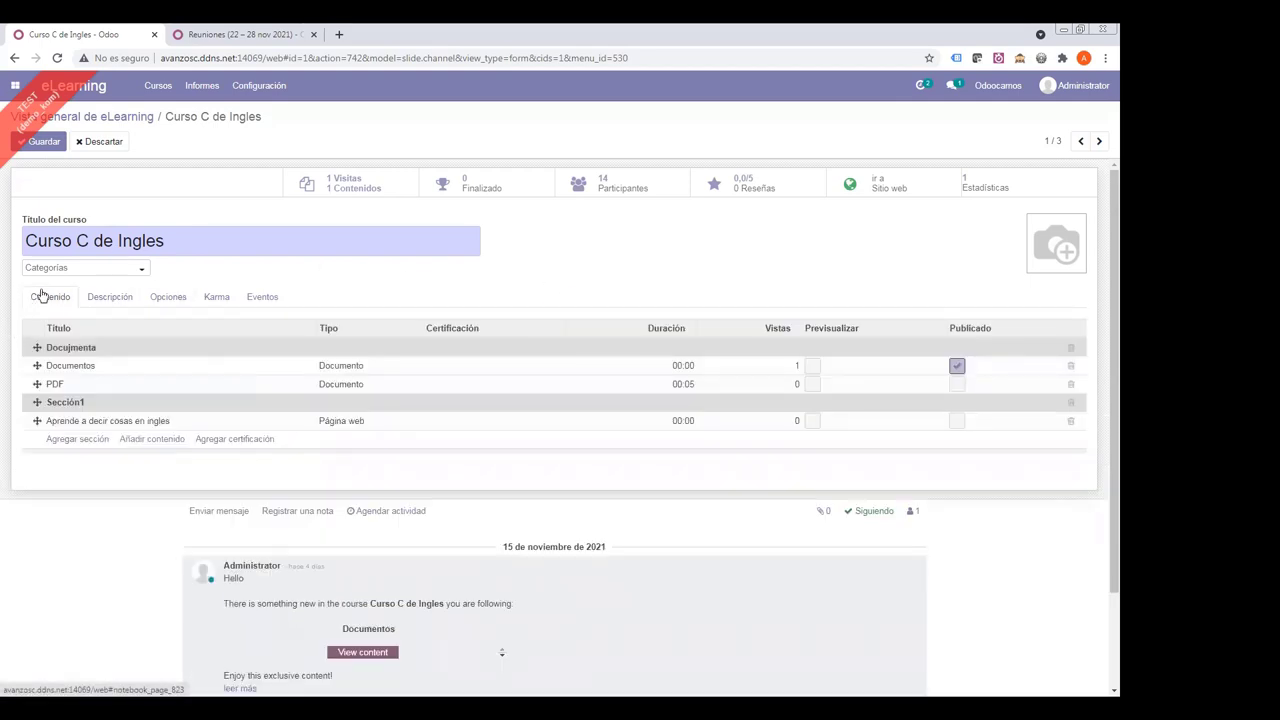
left_click_drag(190, 240, 16, 245)
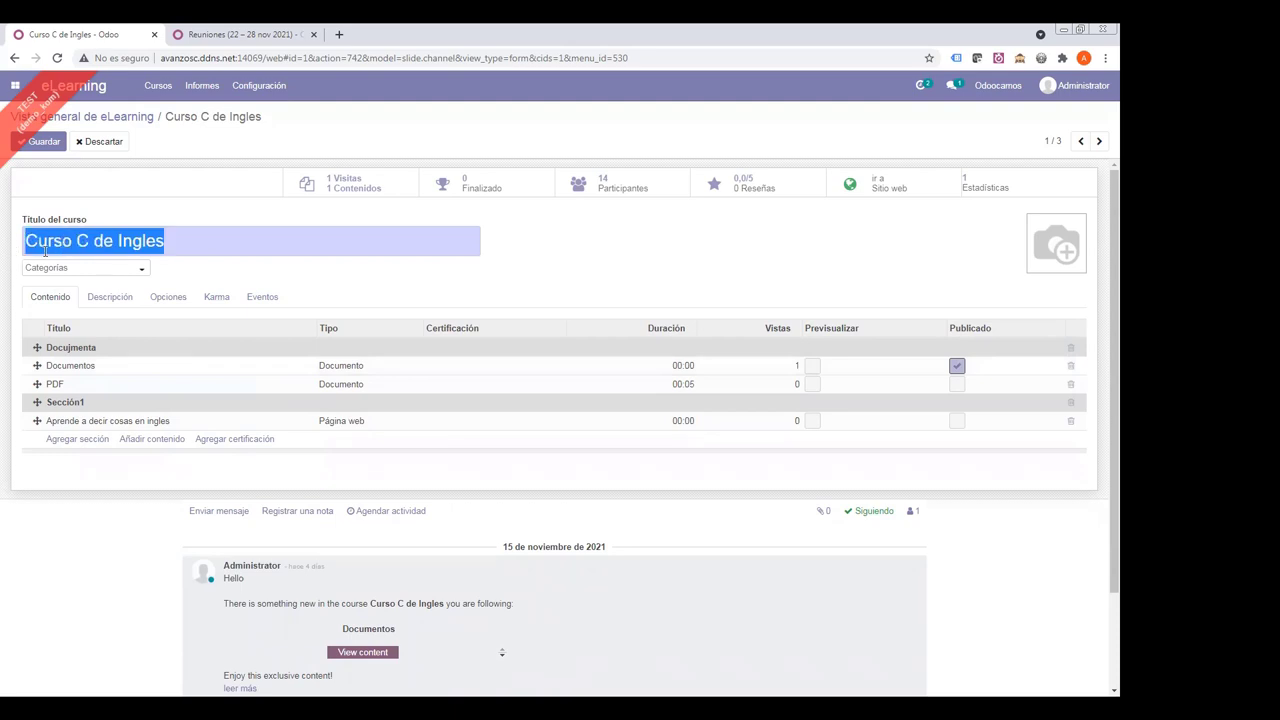
left_click(596, 186)
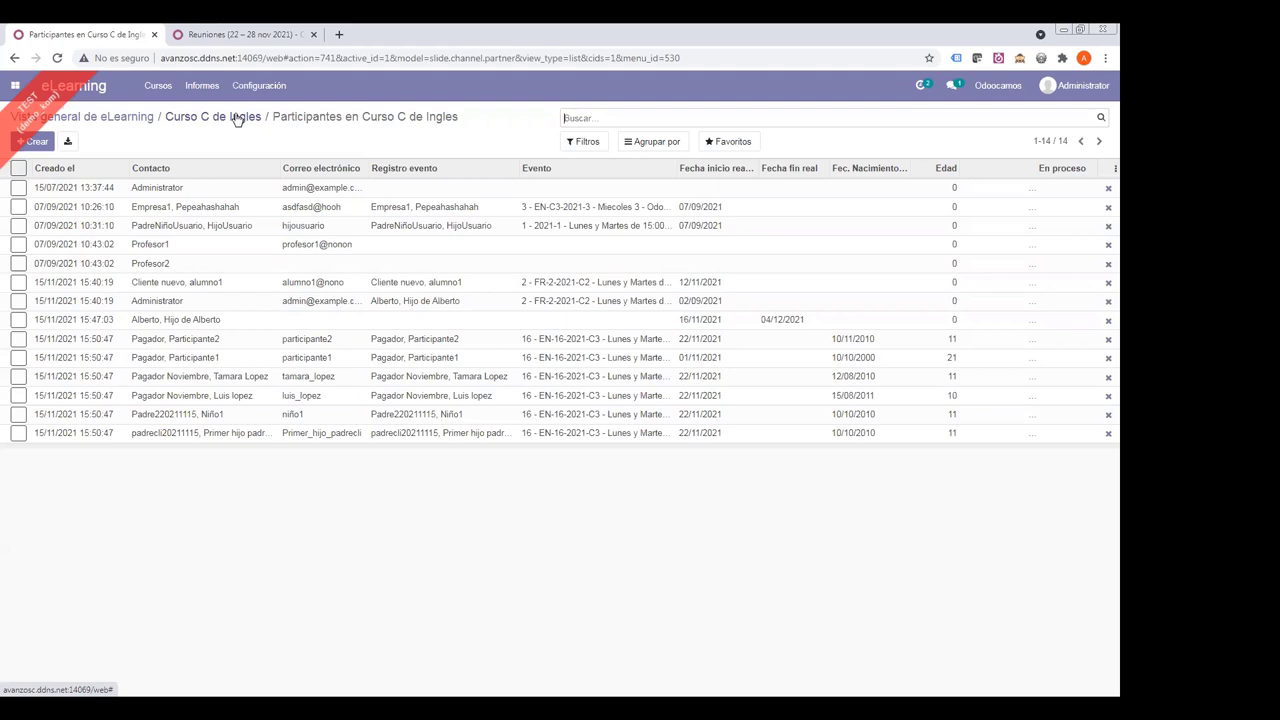
left_click(237, 119)
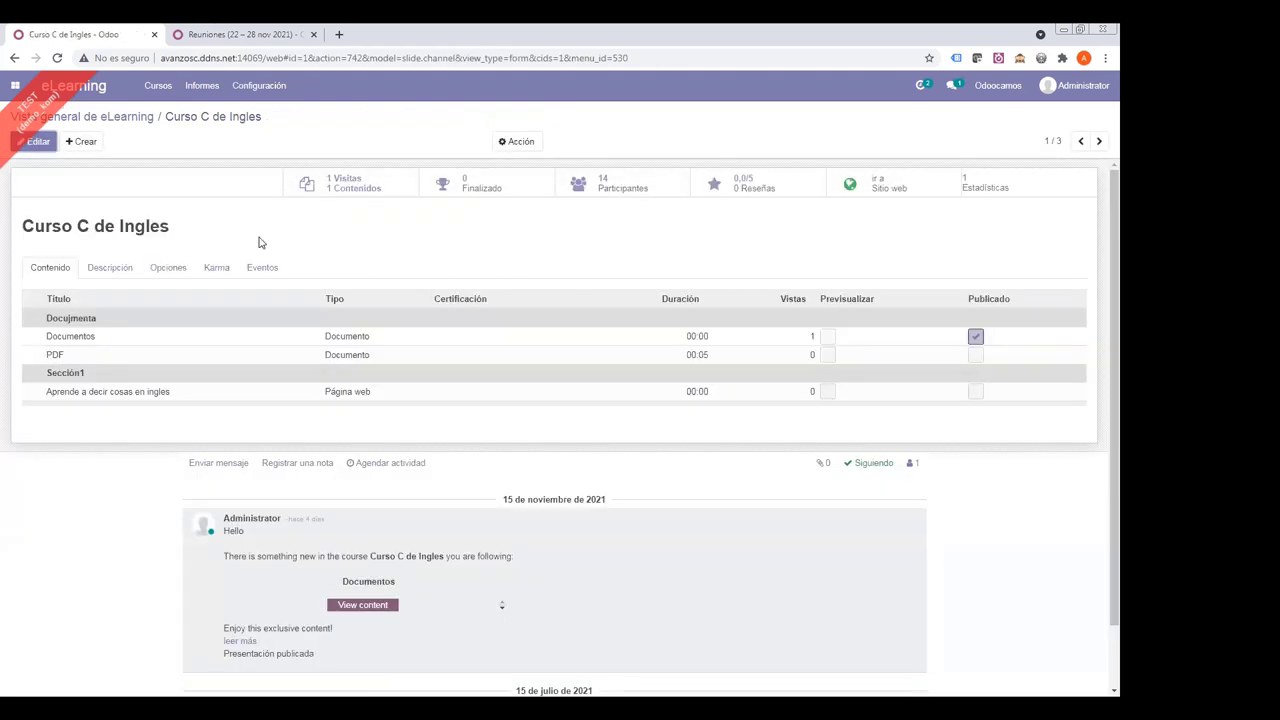
- List Curso C de Ingles's four linked events and inspect EN-C3-2021-3's linked courses
left_click_drag(176, 230, 12, 229)
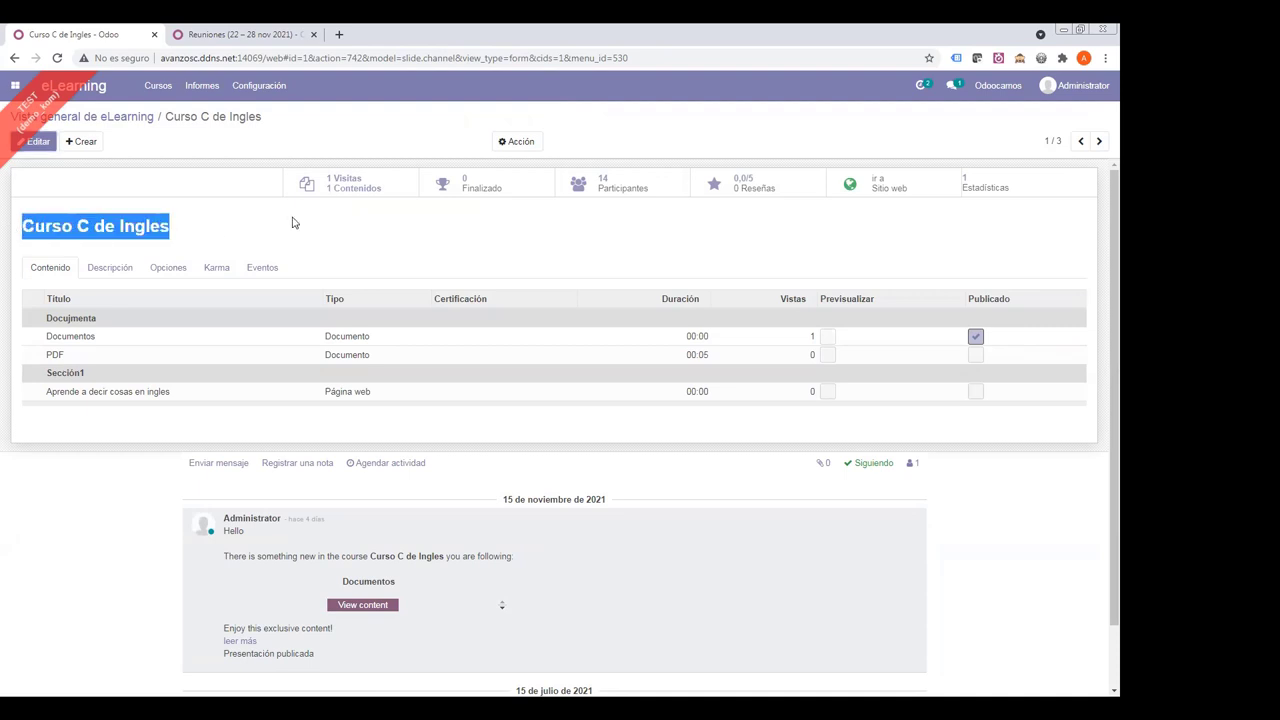
left_click(150, 228)
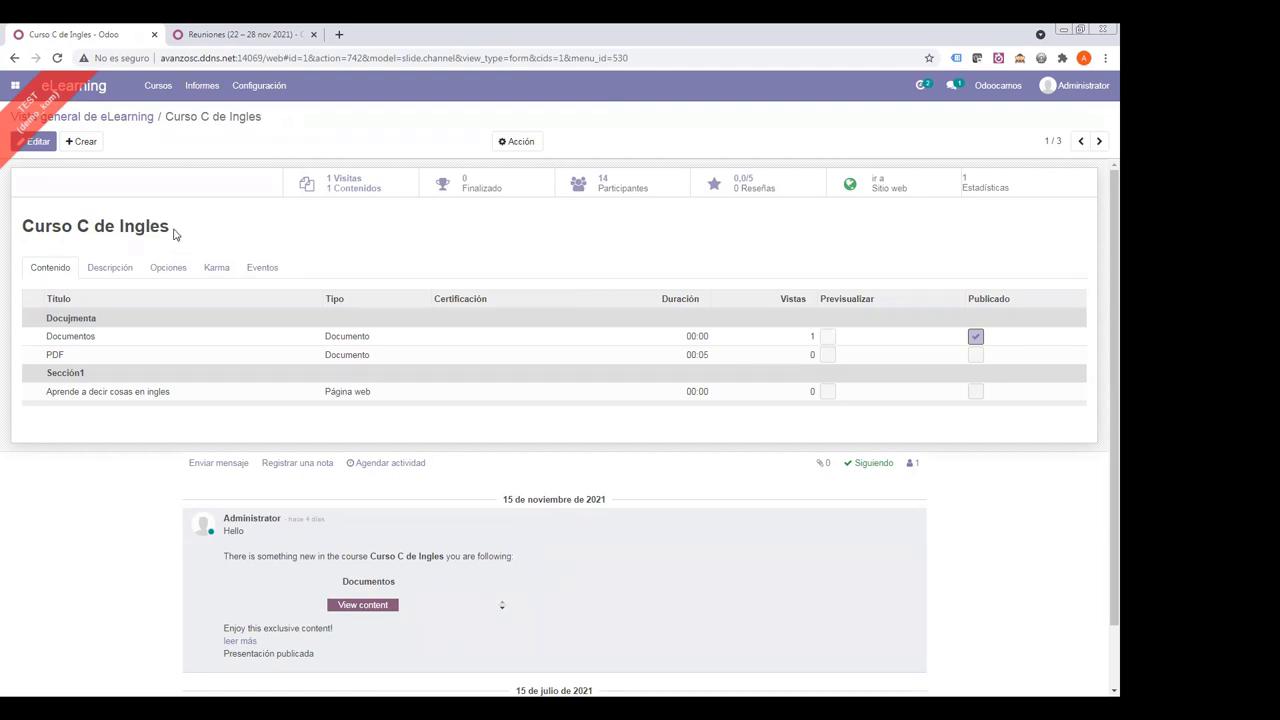
left_click_drag(174, 234, 20, 228)
left_click(262, 268)
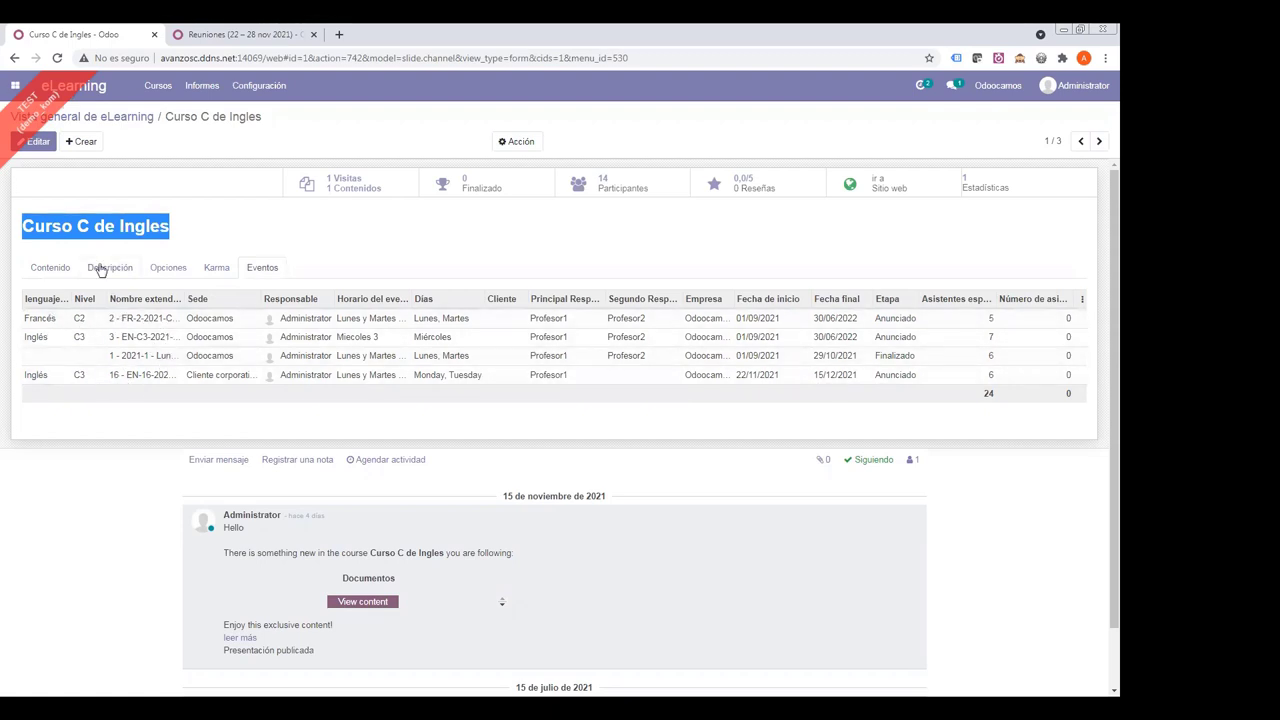
left_click(157, 226)
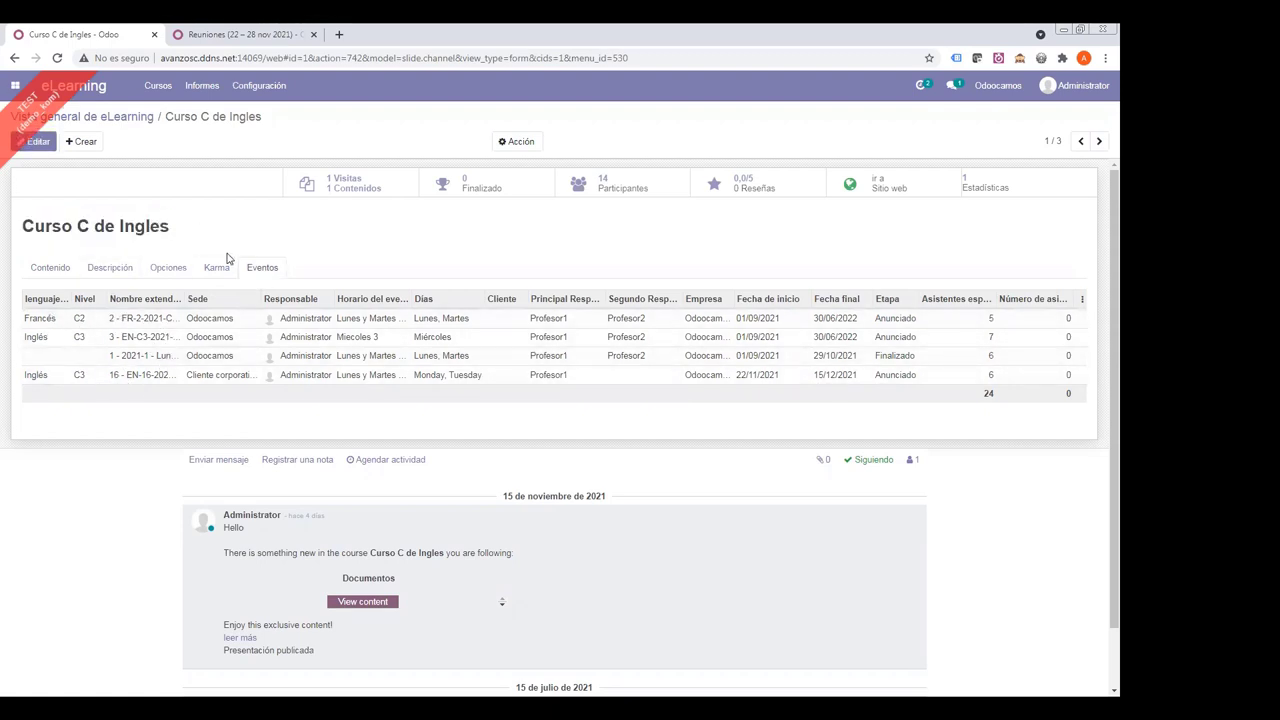
left_click(262, 268)
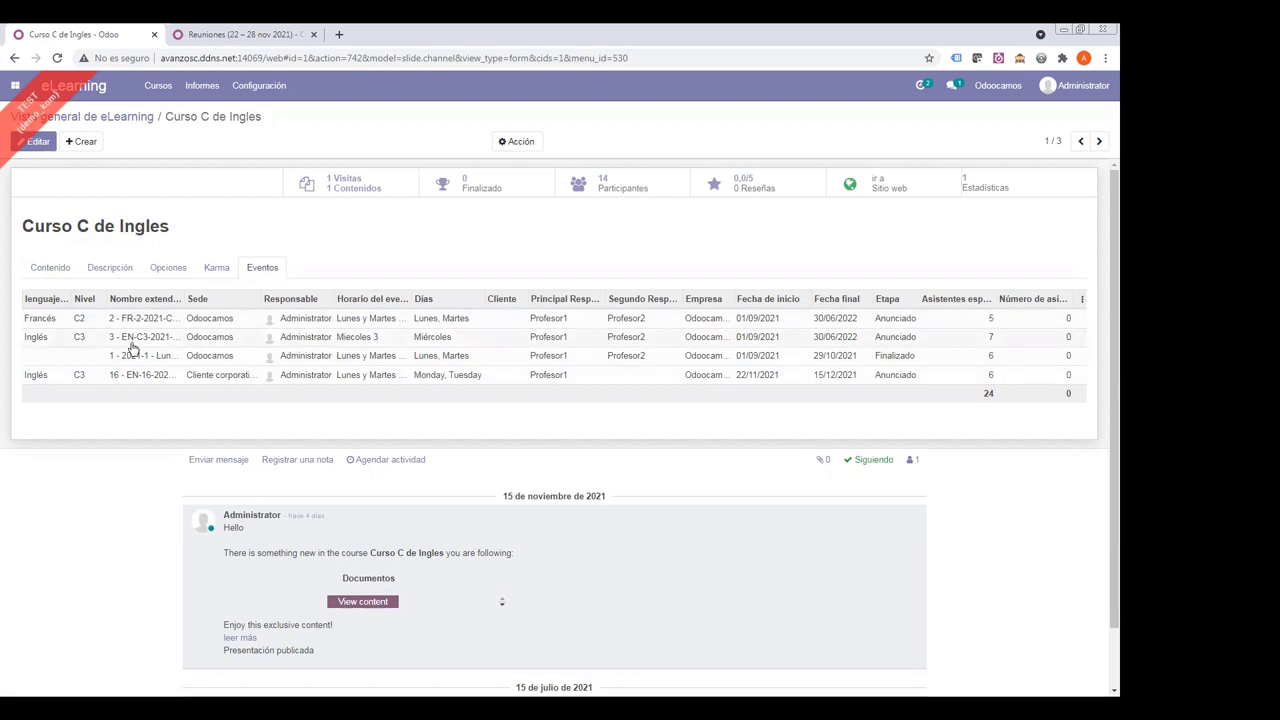
left_click(236, 340)
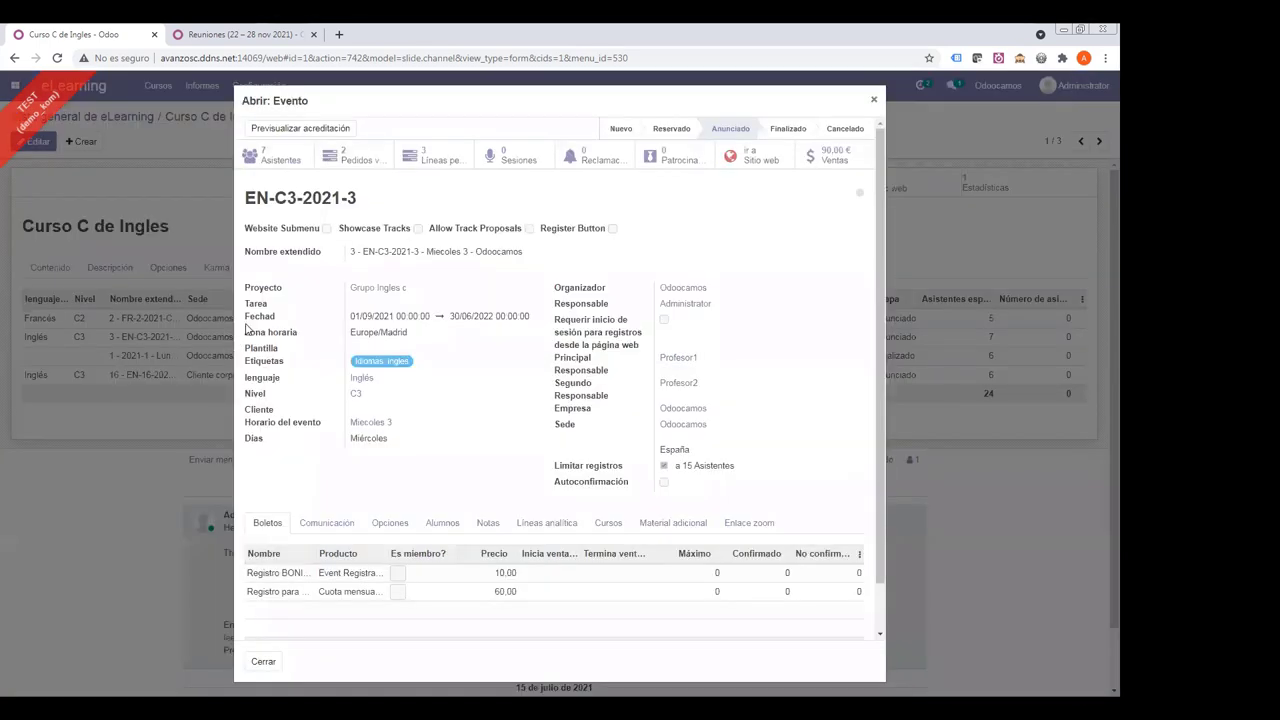
left_click(608, 523)
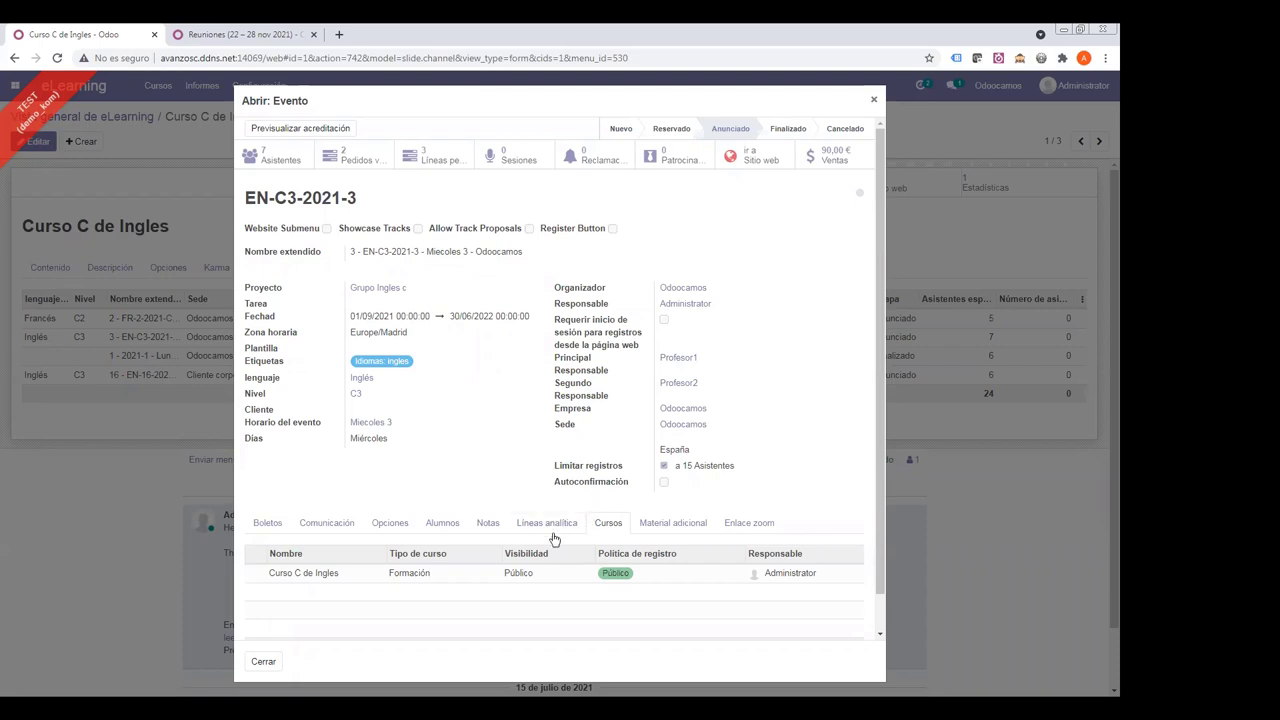
left_click(874, 99)
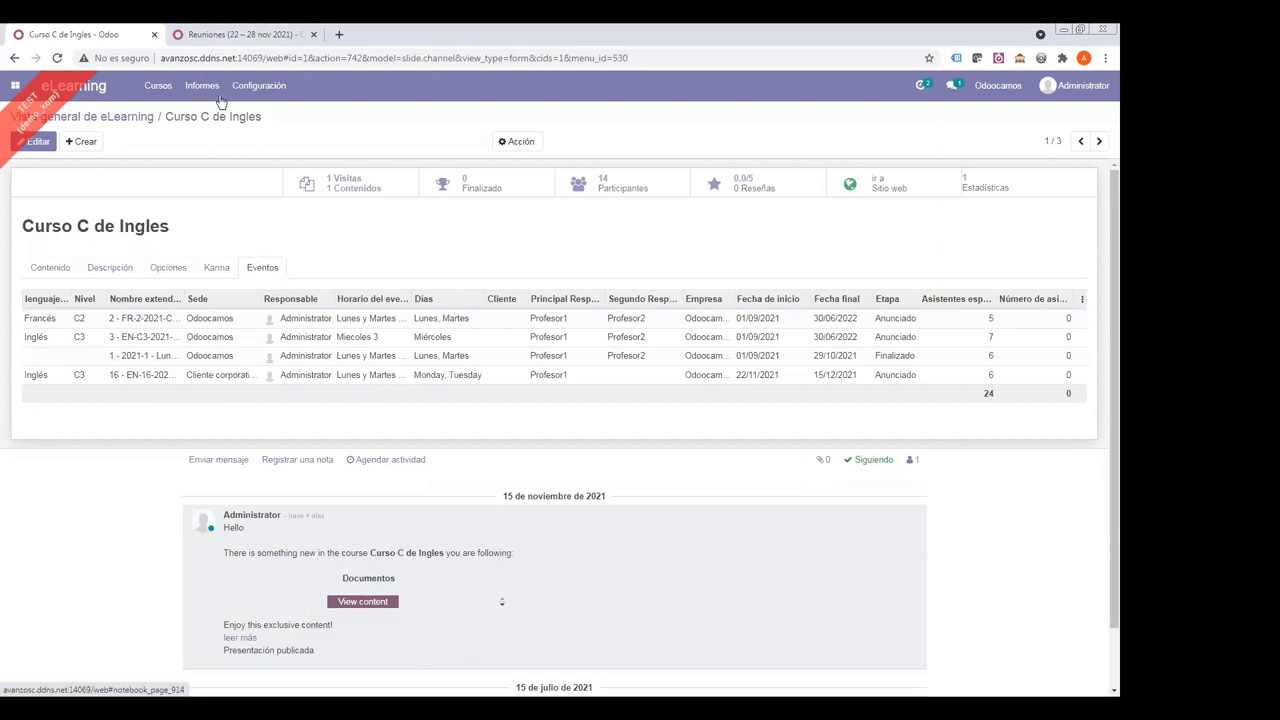
- Open EN-C3-2021-3 in Eventos and view its linked course Curso C de Ingles
left_click(240, 34)
left_click(15, 85)
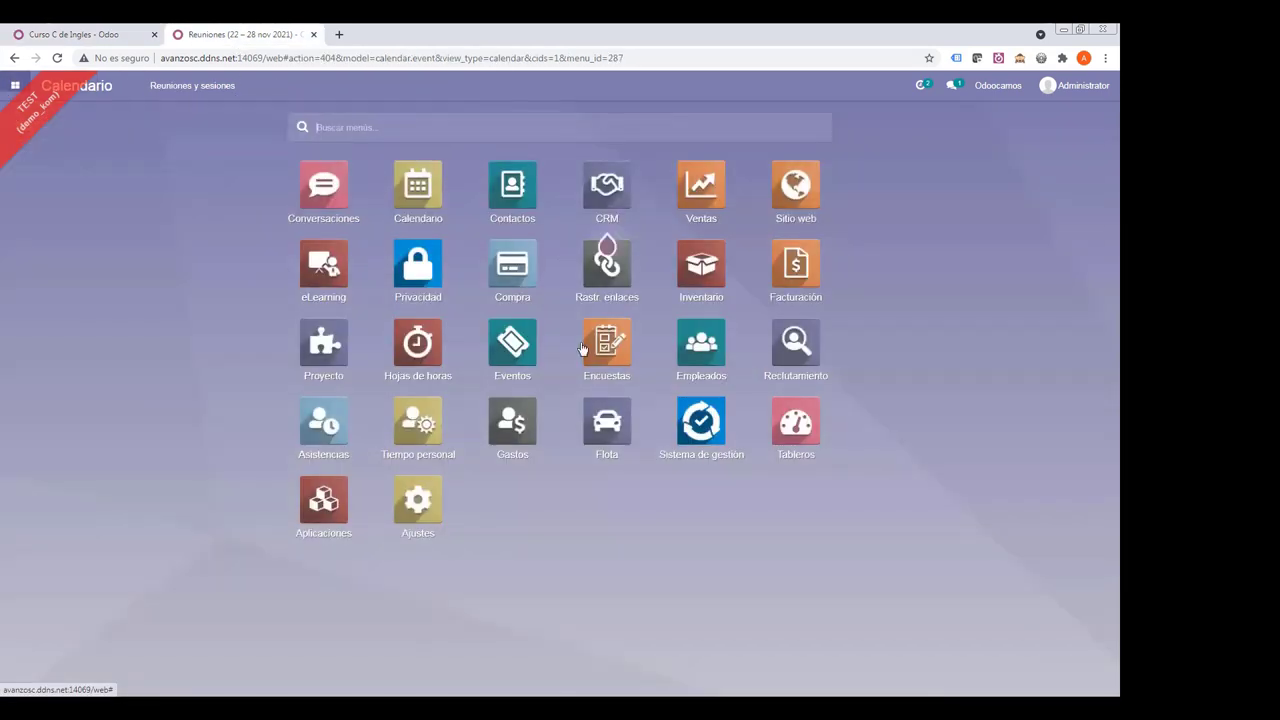
left_click(505, 347)
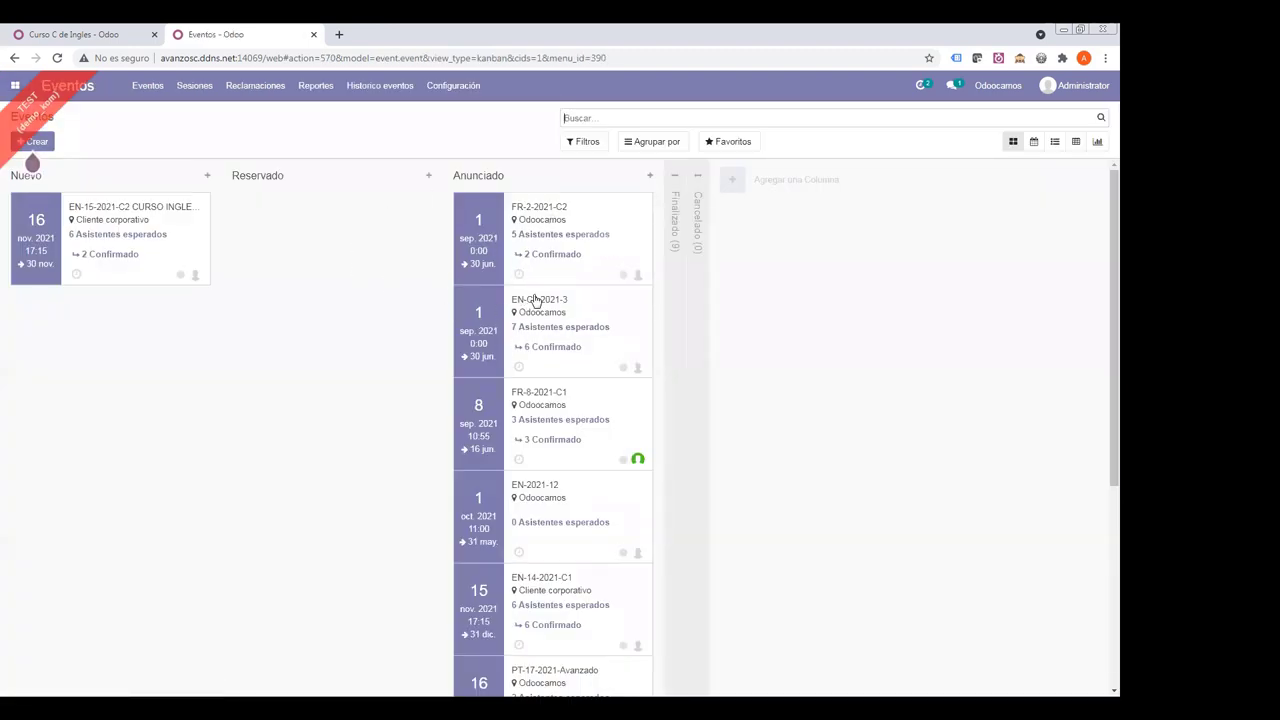
left_click(543, 303)
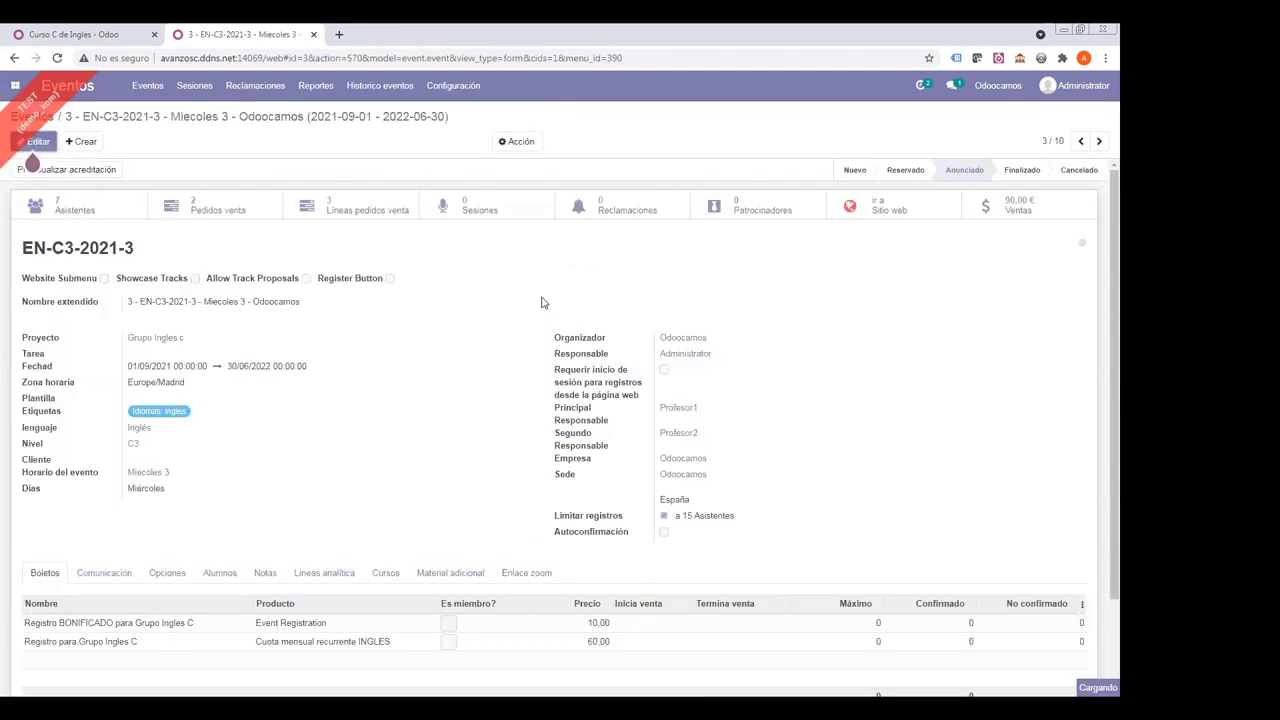
left_click(389, 573)
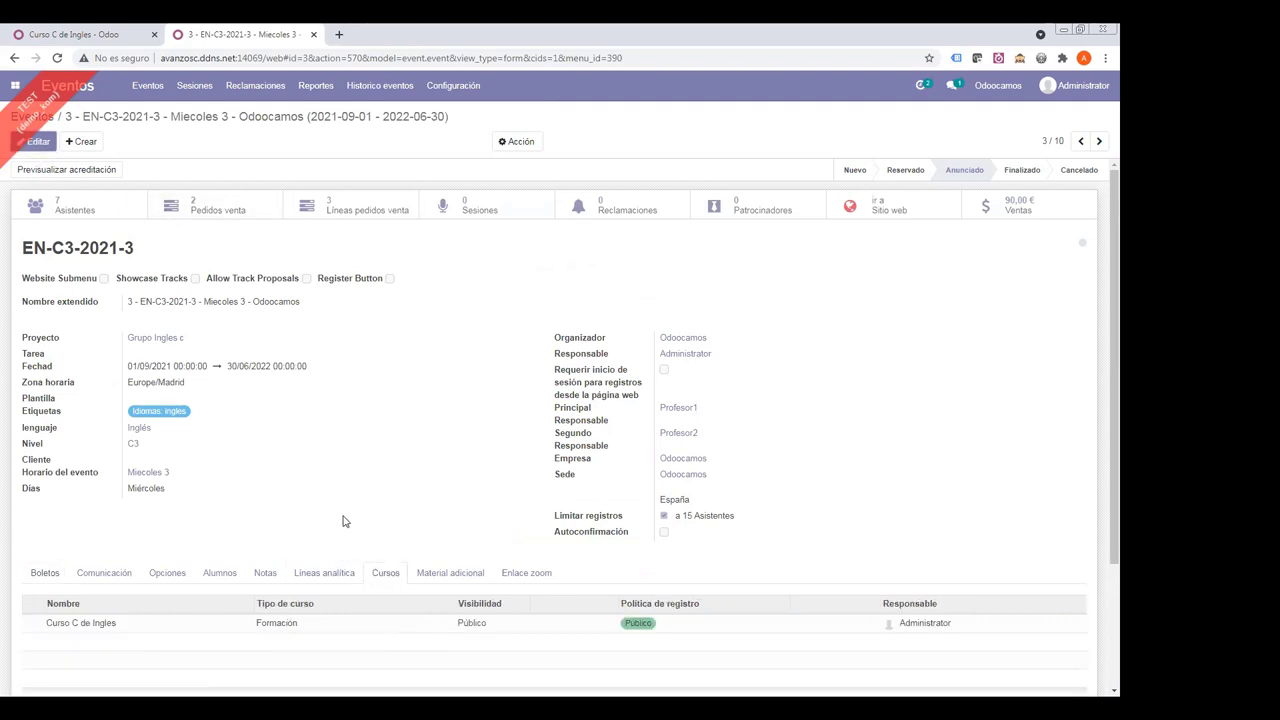
left_click_drag(27, 249, 207, 255)
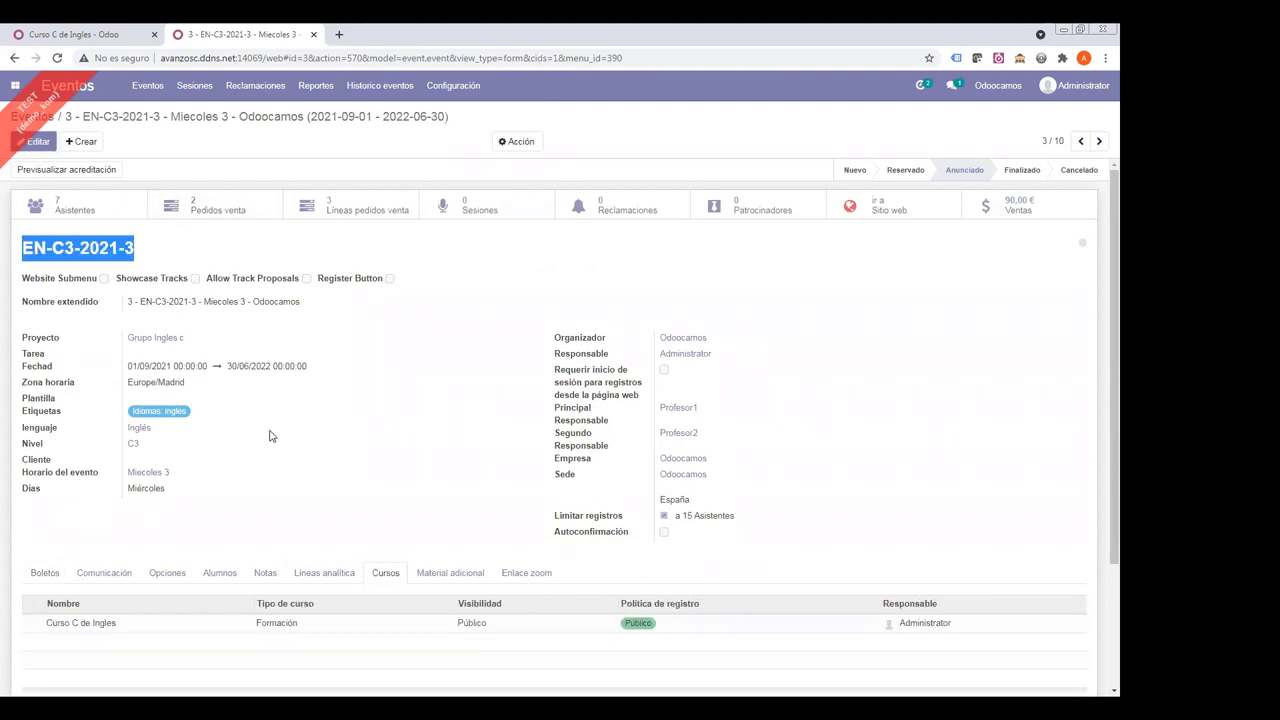
left_click(105, 256)
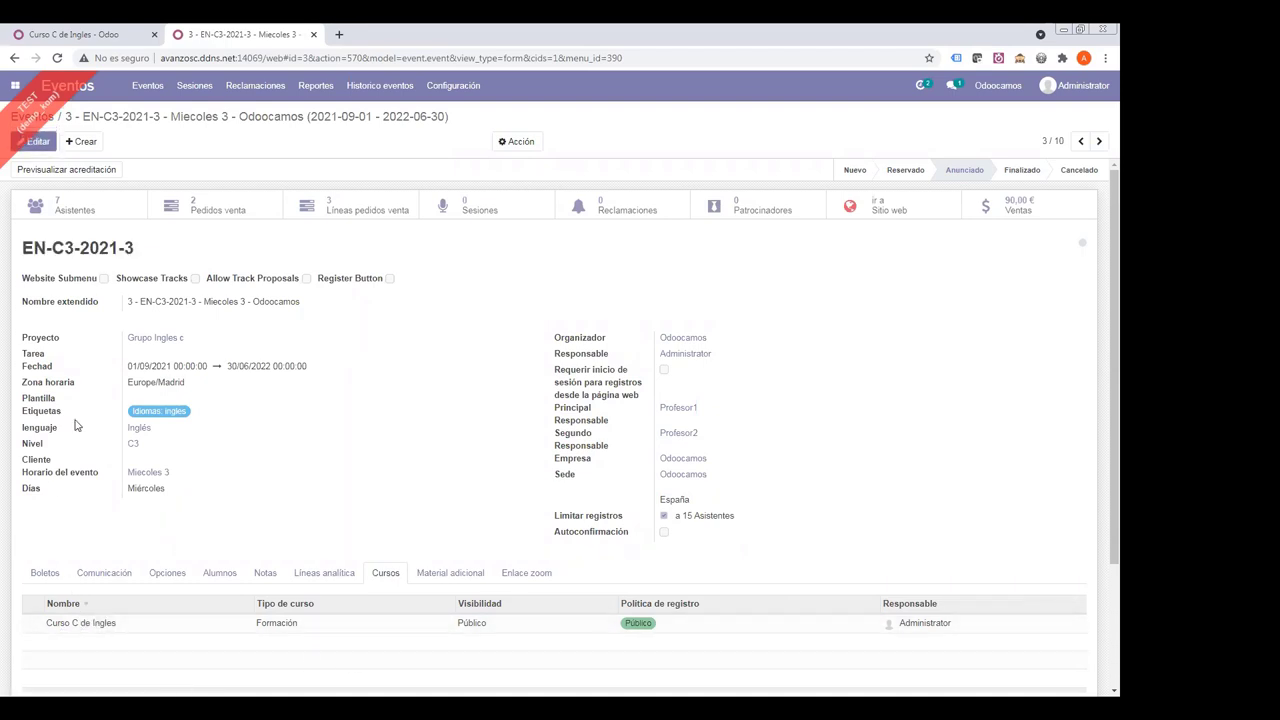
left_click(73, 209)
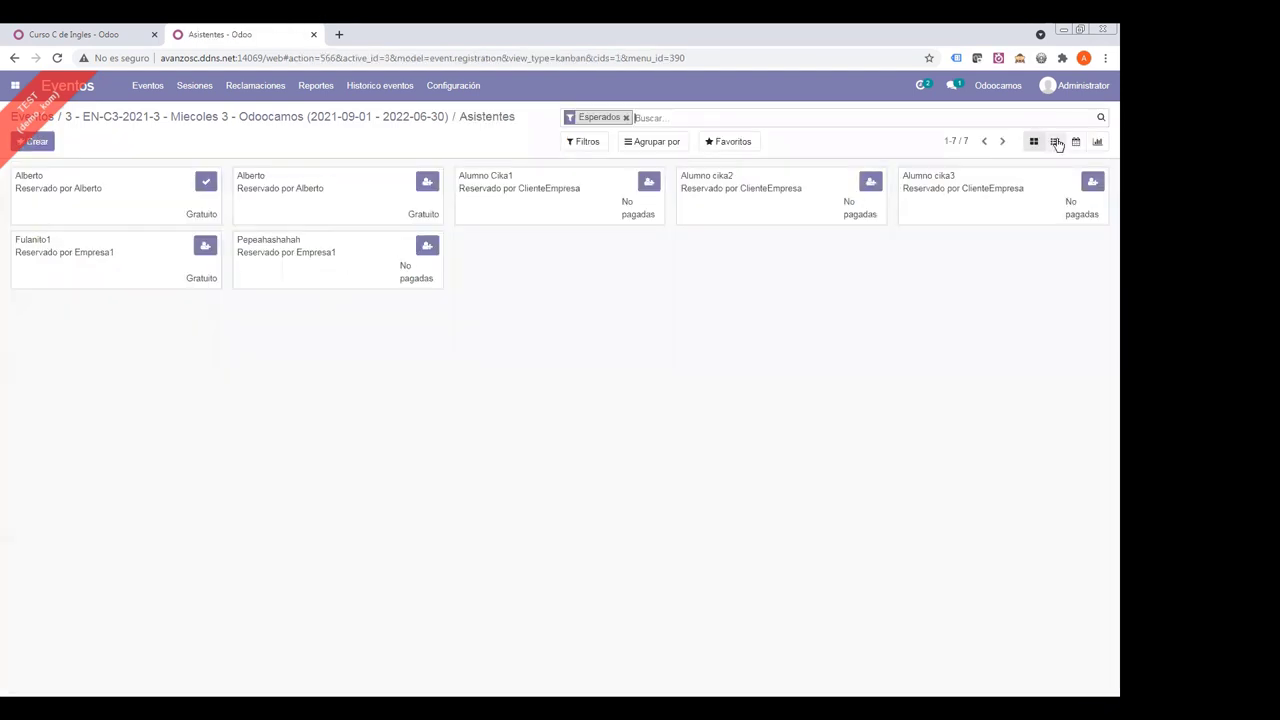
left_click(1055, 142)
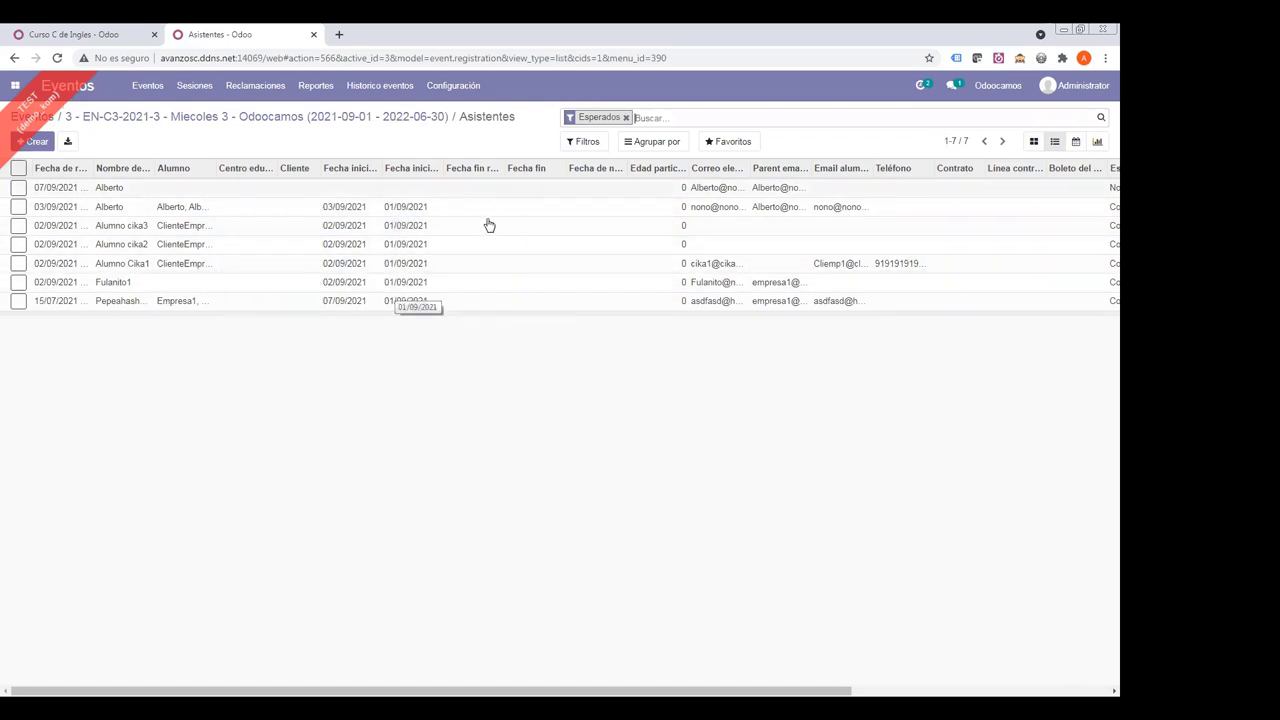
left_click(327, 119)
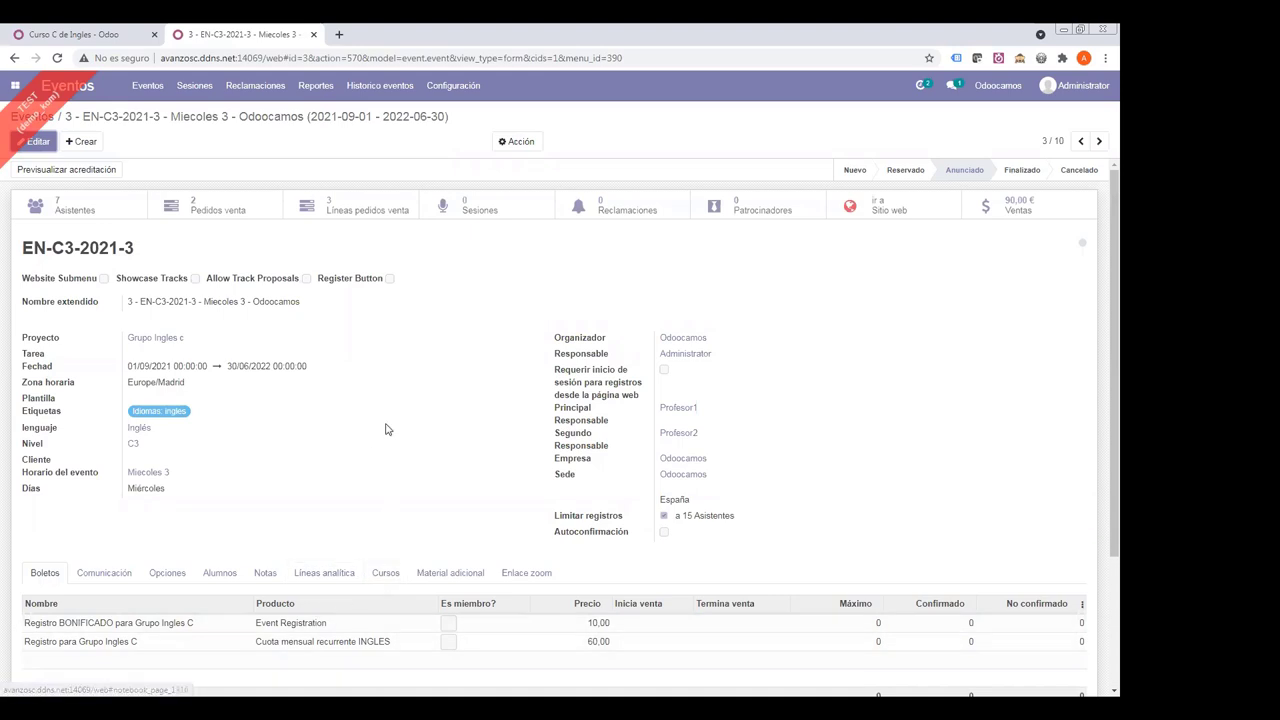
left_click(386, 574)
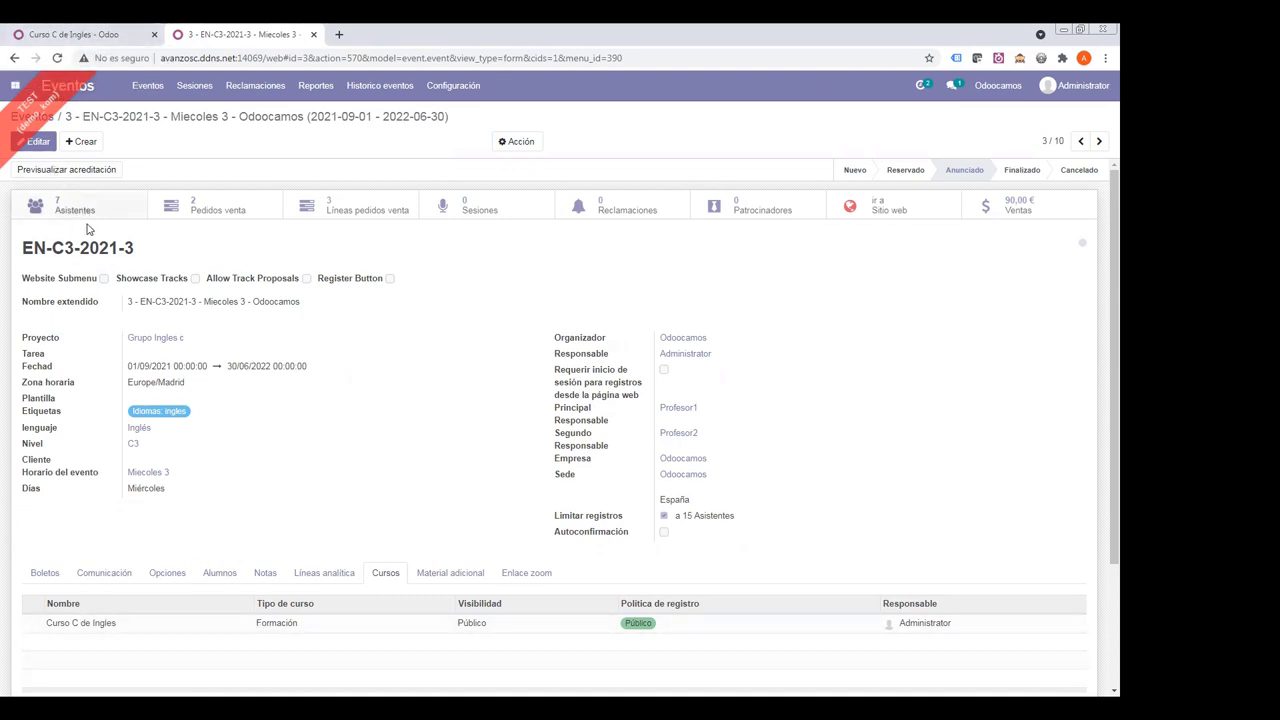
- Show EN-C3-2021-3's attendees as a list with a wider Alumno column
triple_click(66, 248)
left_click(62, 205)
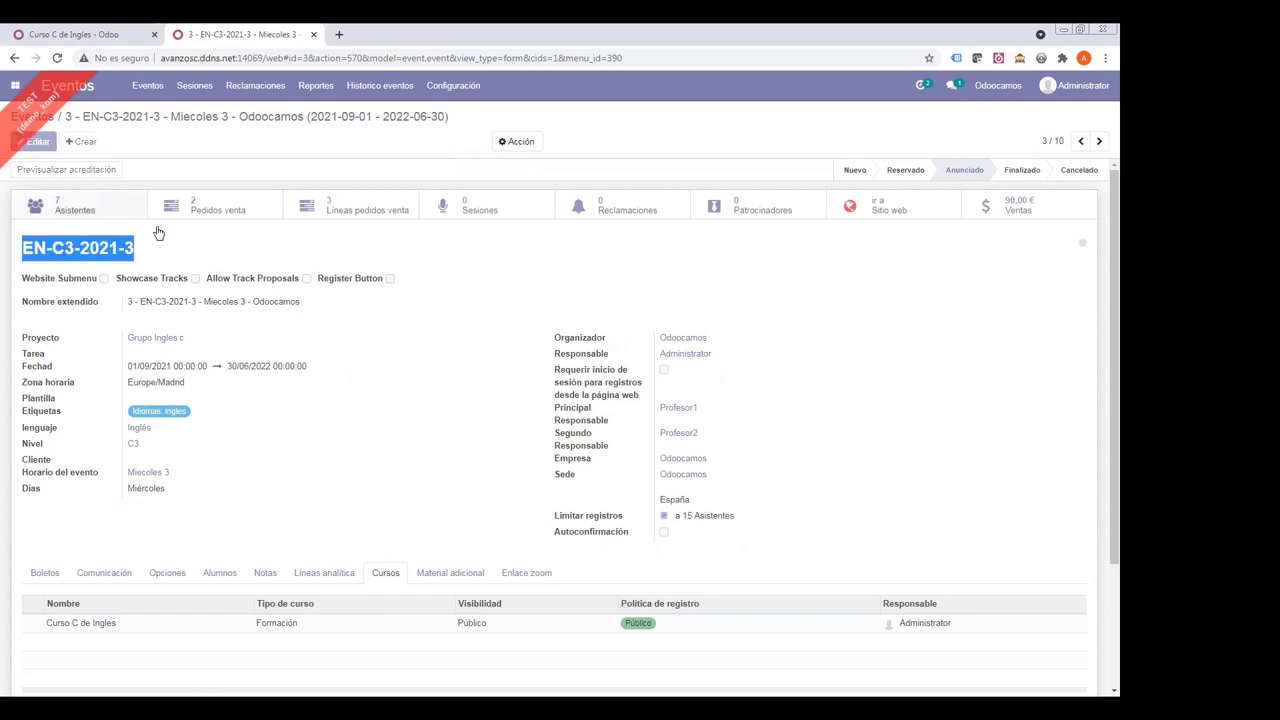
left_click(1055, 143)
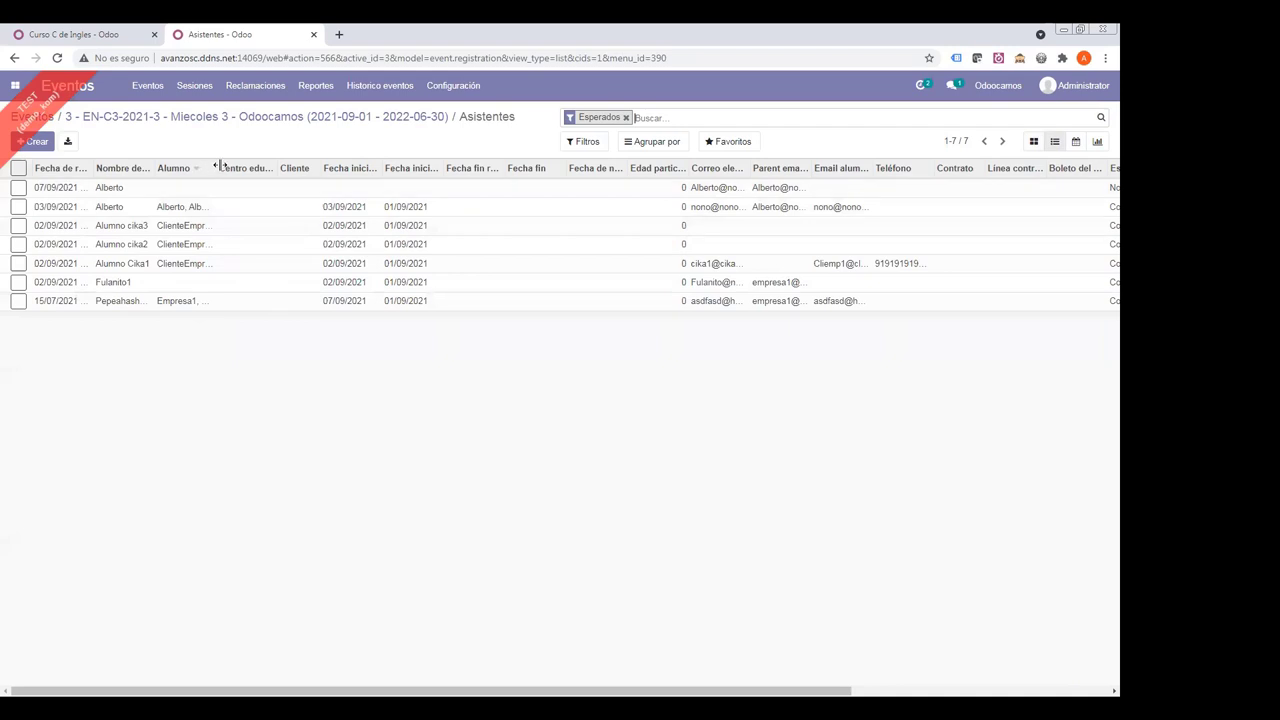
left_click_drag(218, 165, 294, 166)
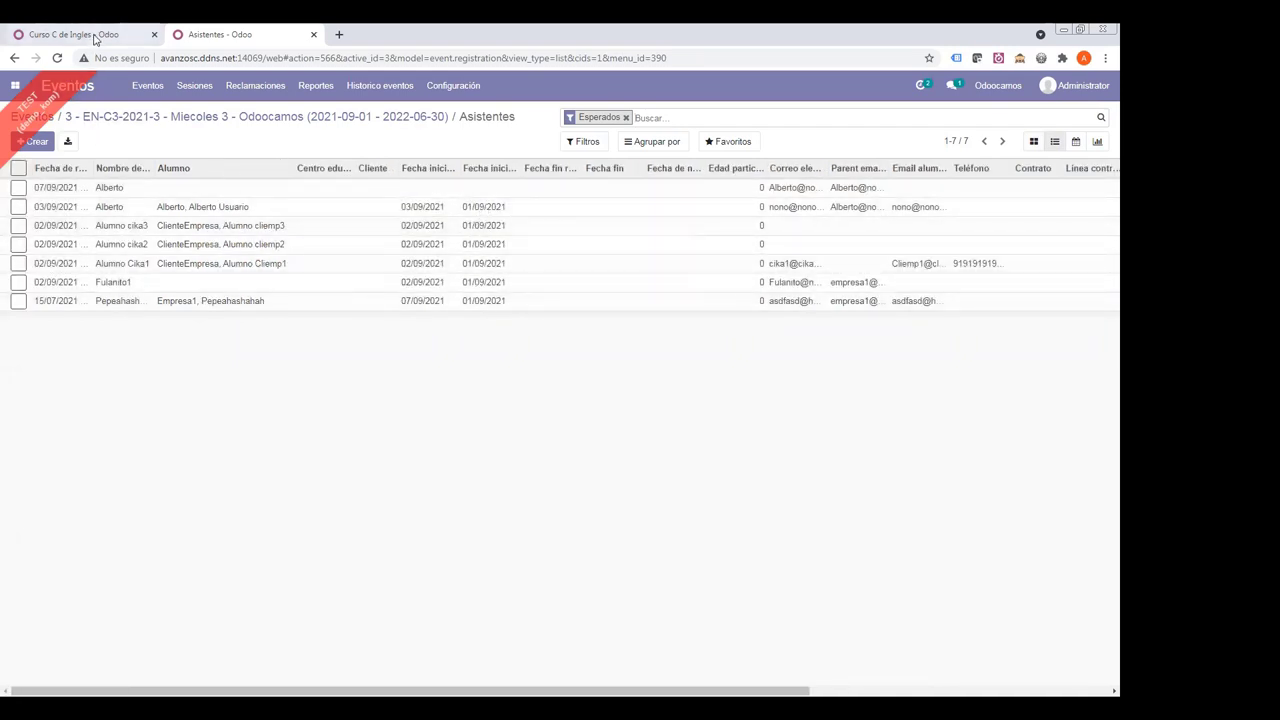
- Compare the course's 14 participants with the event attendees, ending on the EN-C3-2021-3 form
left_click(95, 36)
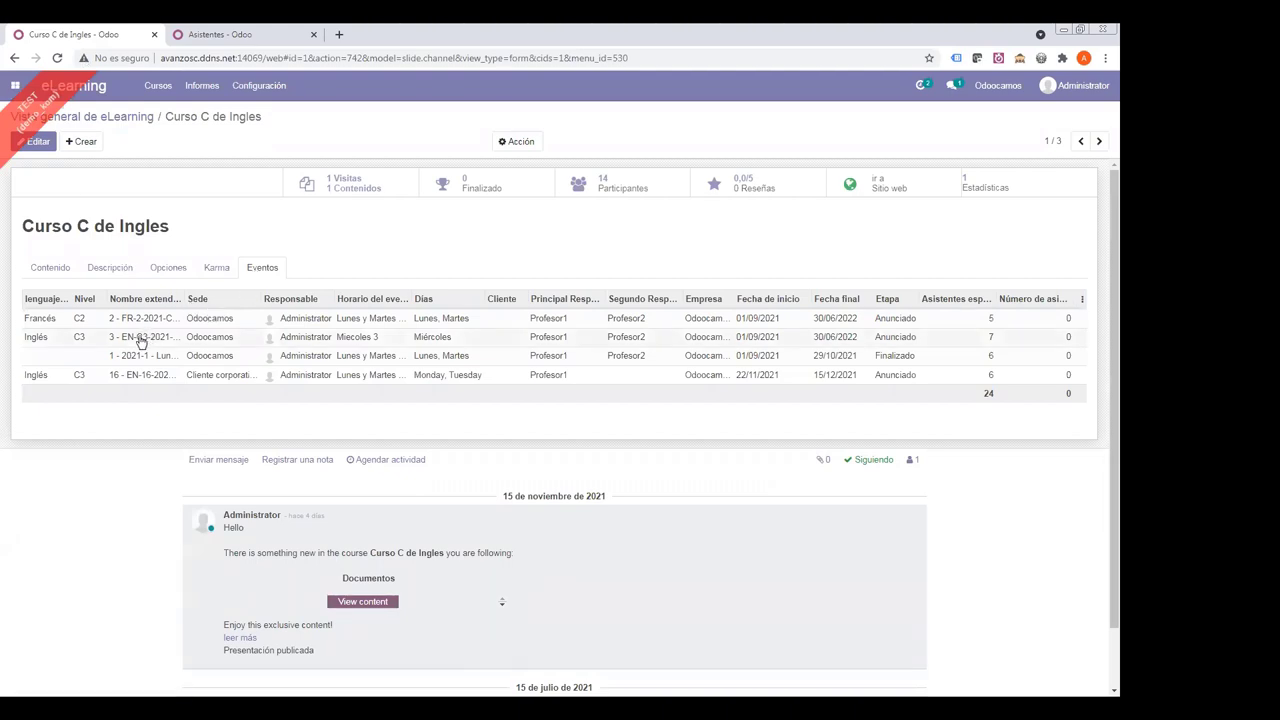
left_click_drag(40, 232, 215, 238)
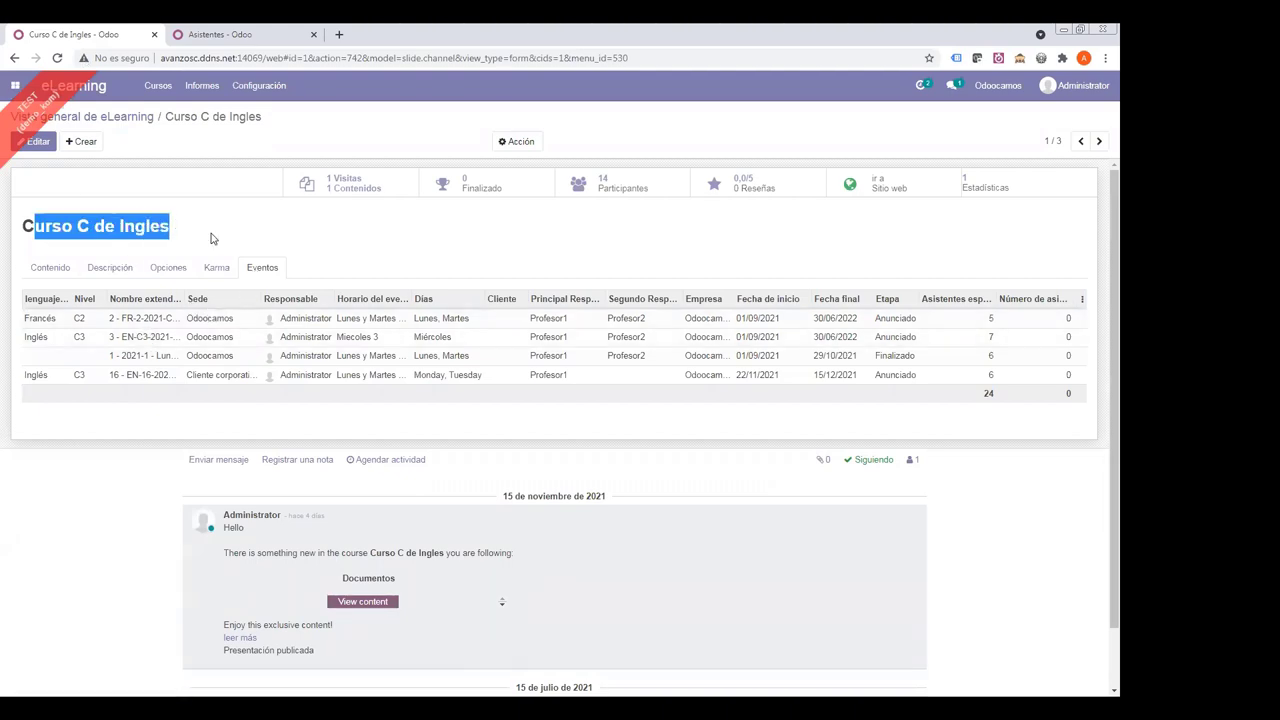
left_click(598, 188)
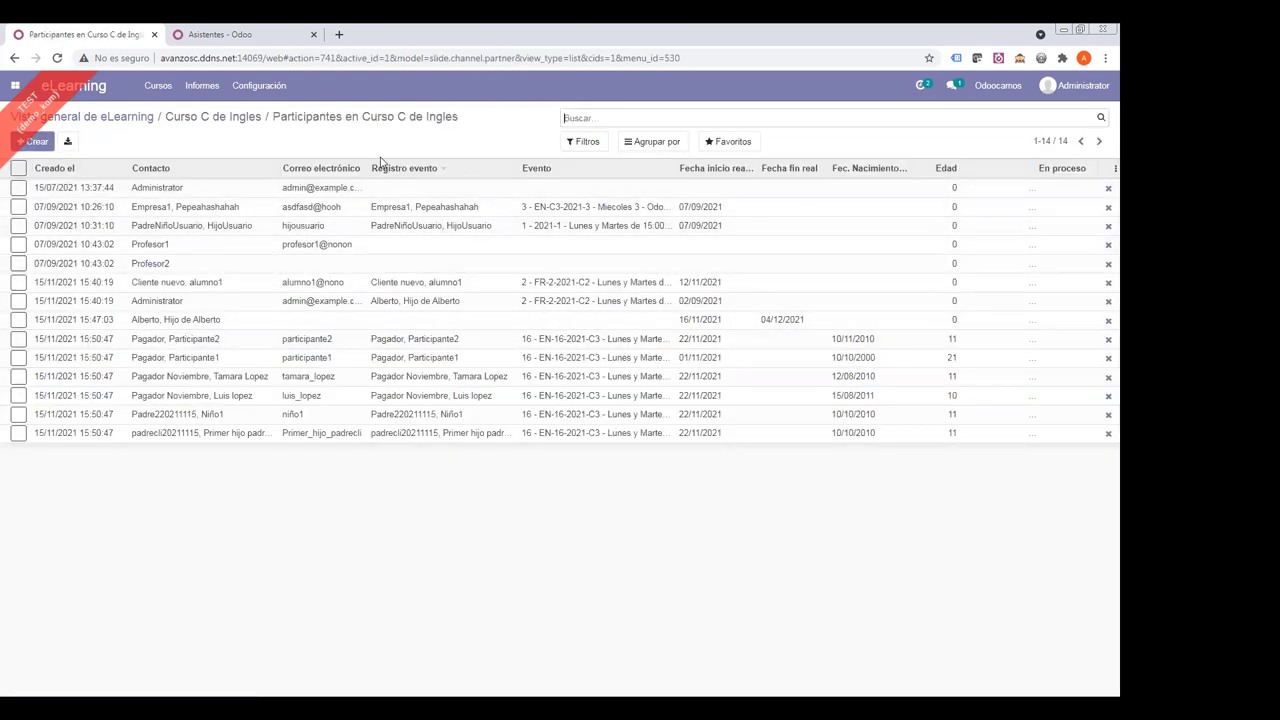
left_click(215, 35)
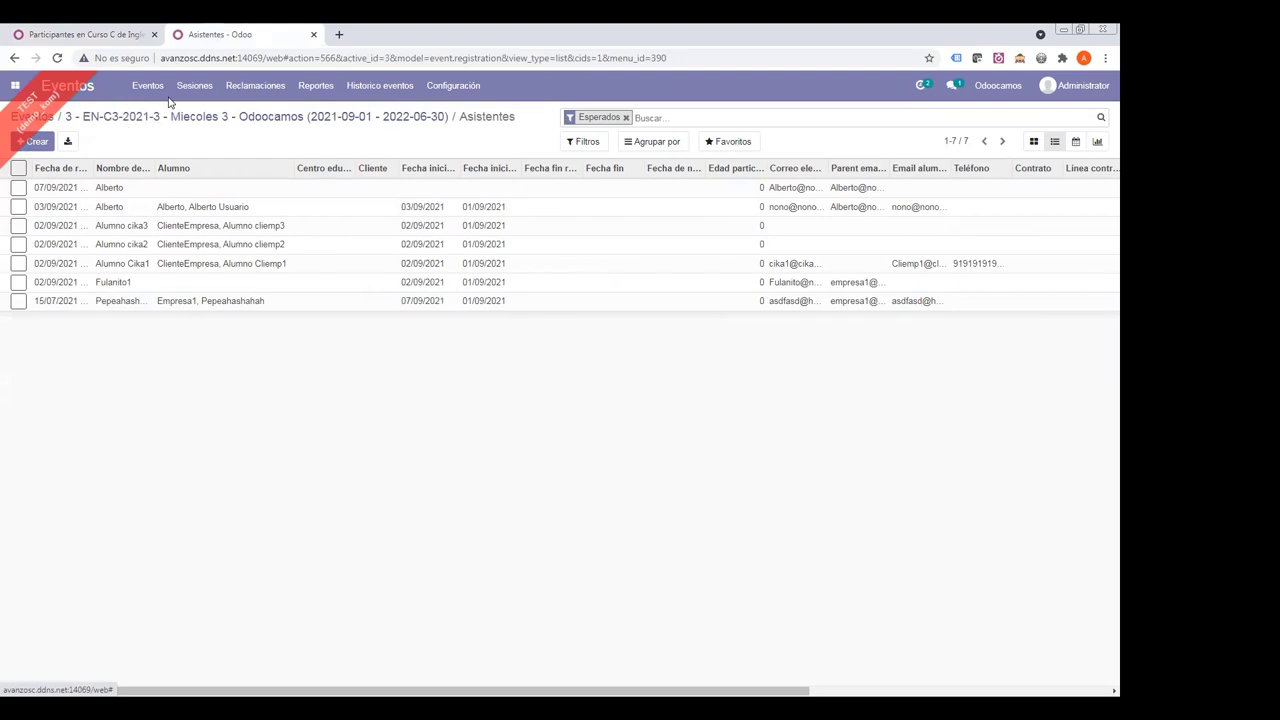
left_click(115, 38)
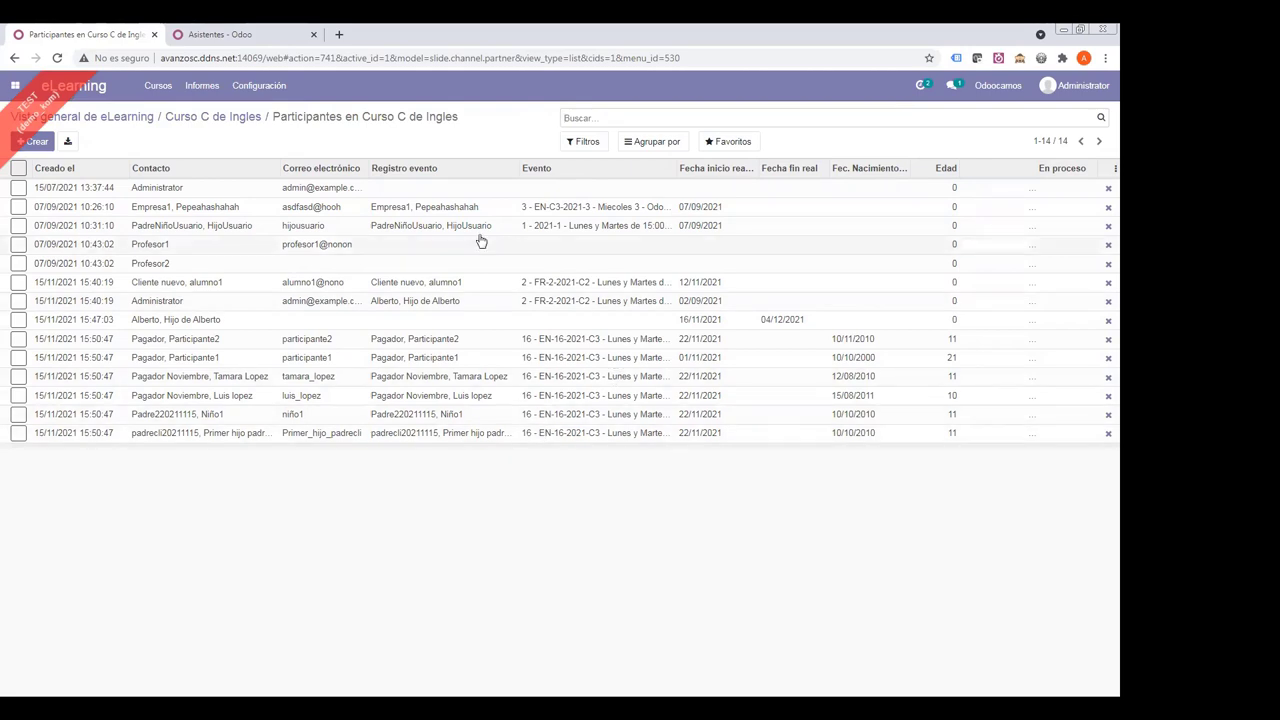
left_click(226, 40)
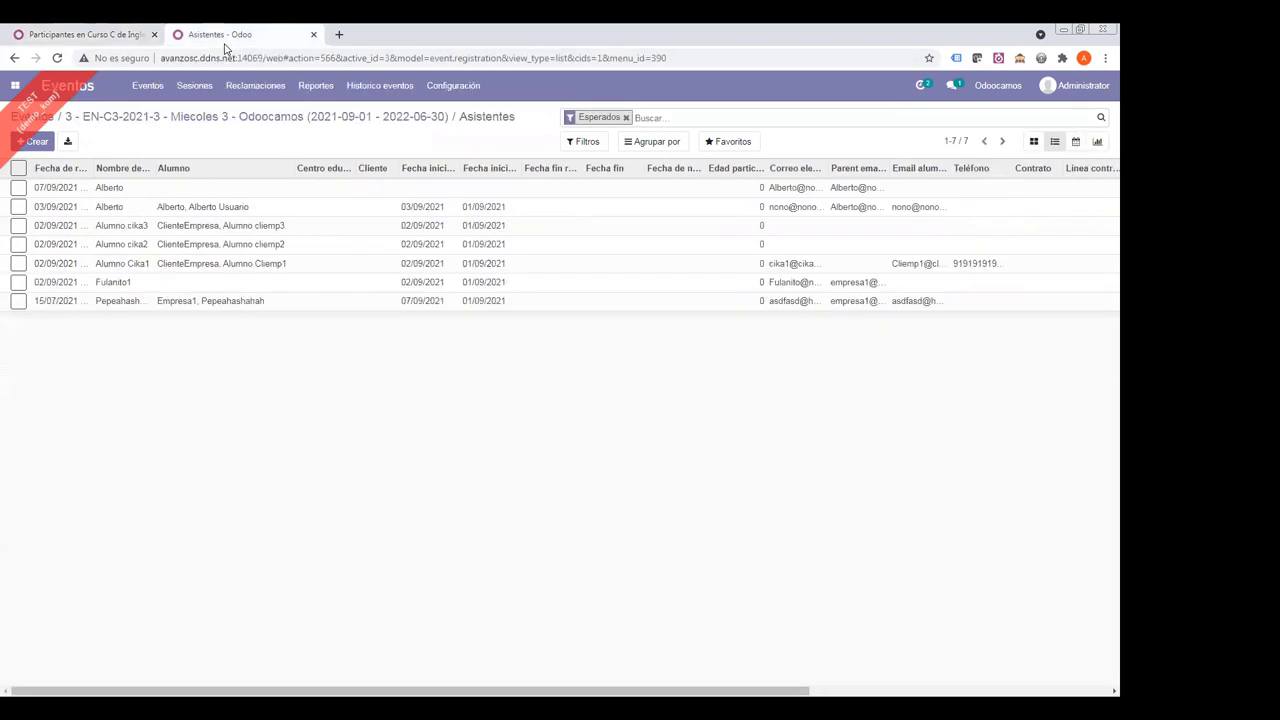
left_click(240, 120)
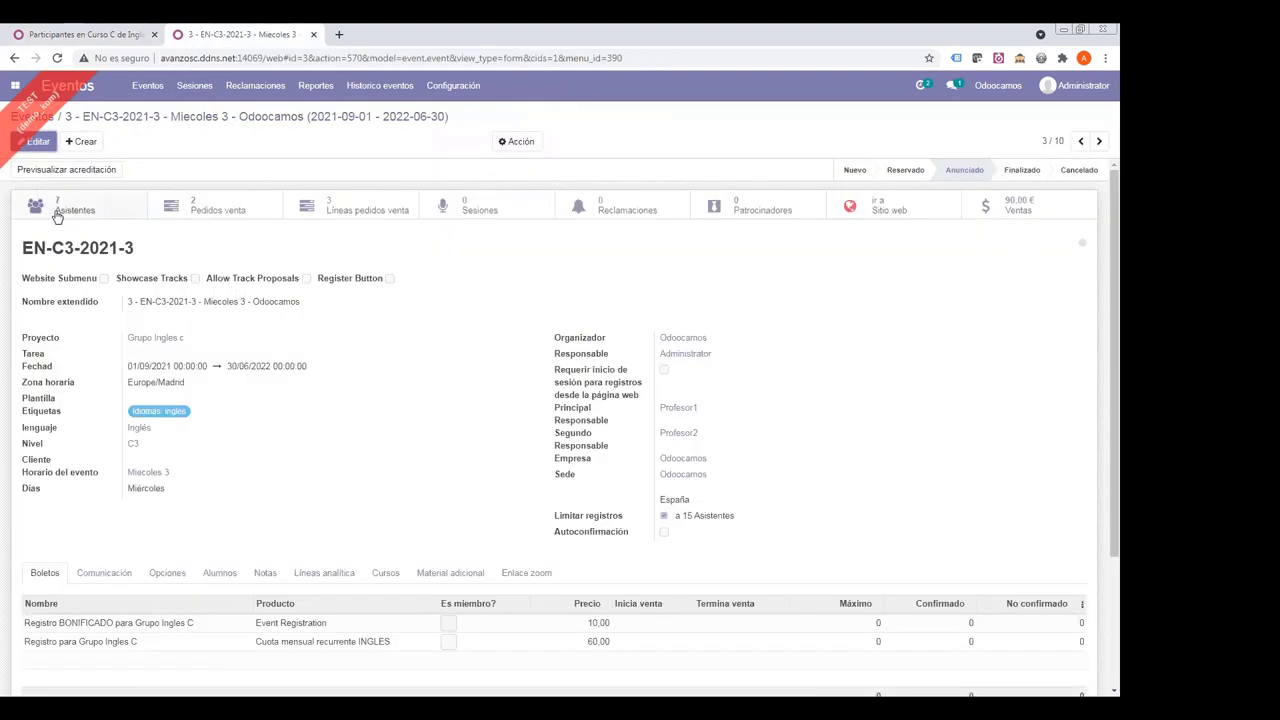
left_click(97, 38)
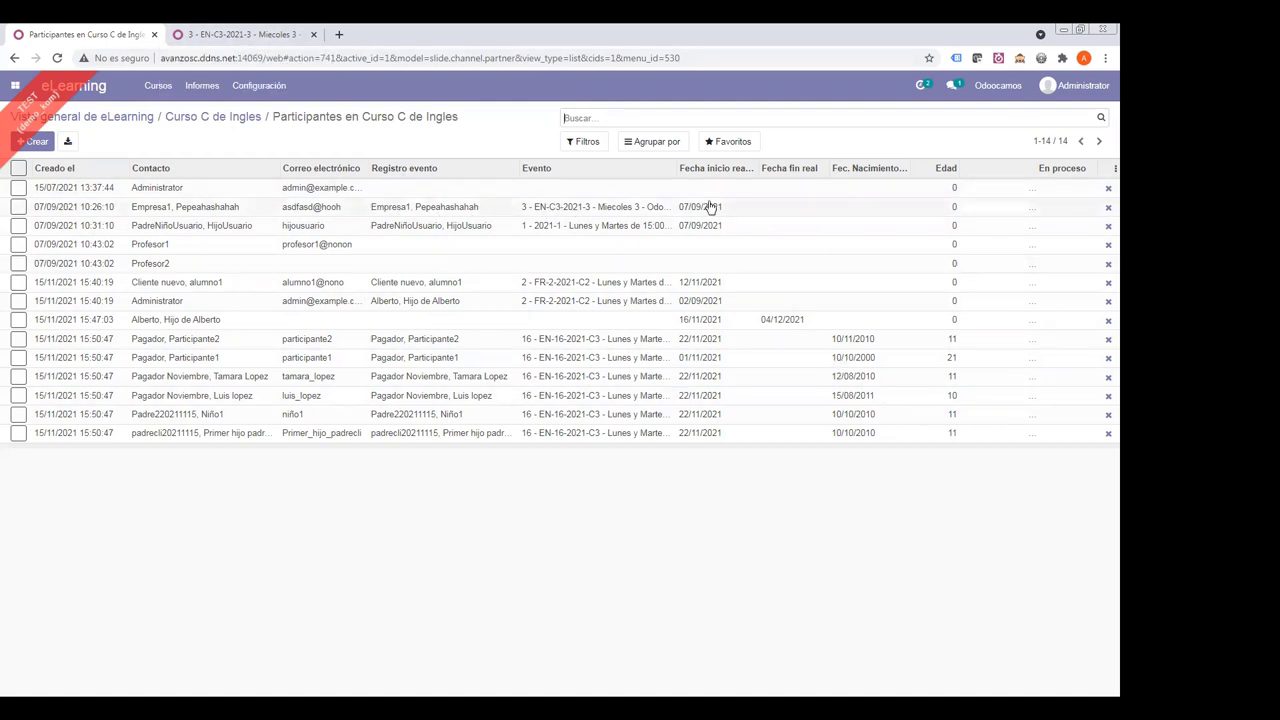
left_click(240, 40)
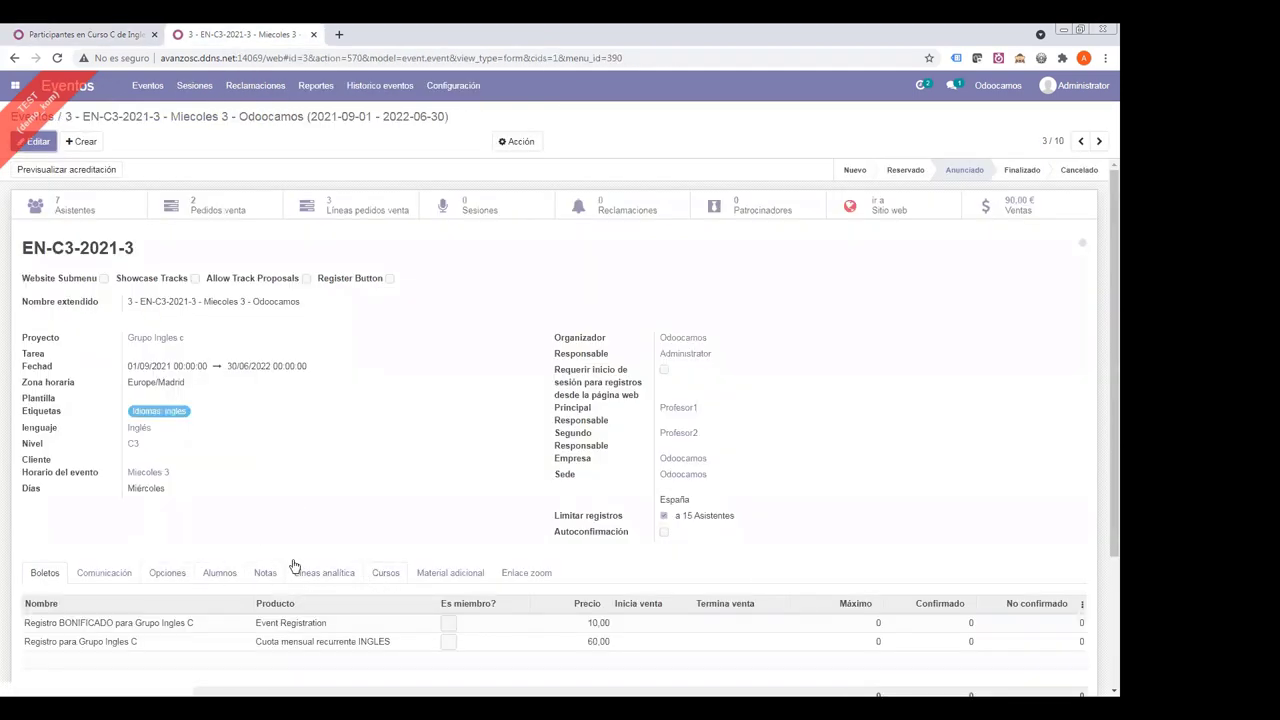
- Try linking Prueba1 to EN-C3-2021-3, dismiss the validation error, and remove Prueba1
left_click(34, 141)
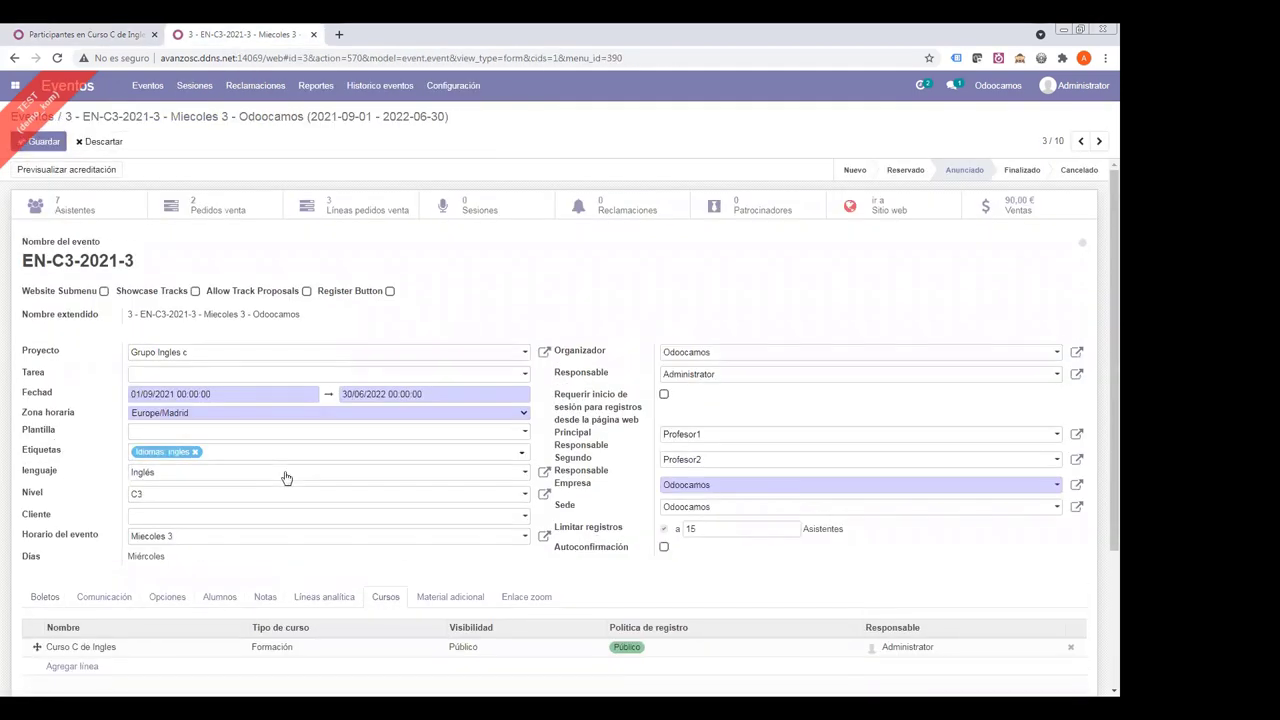
scroll(285, 478, "down", 2)
left_click(75, 476)
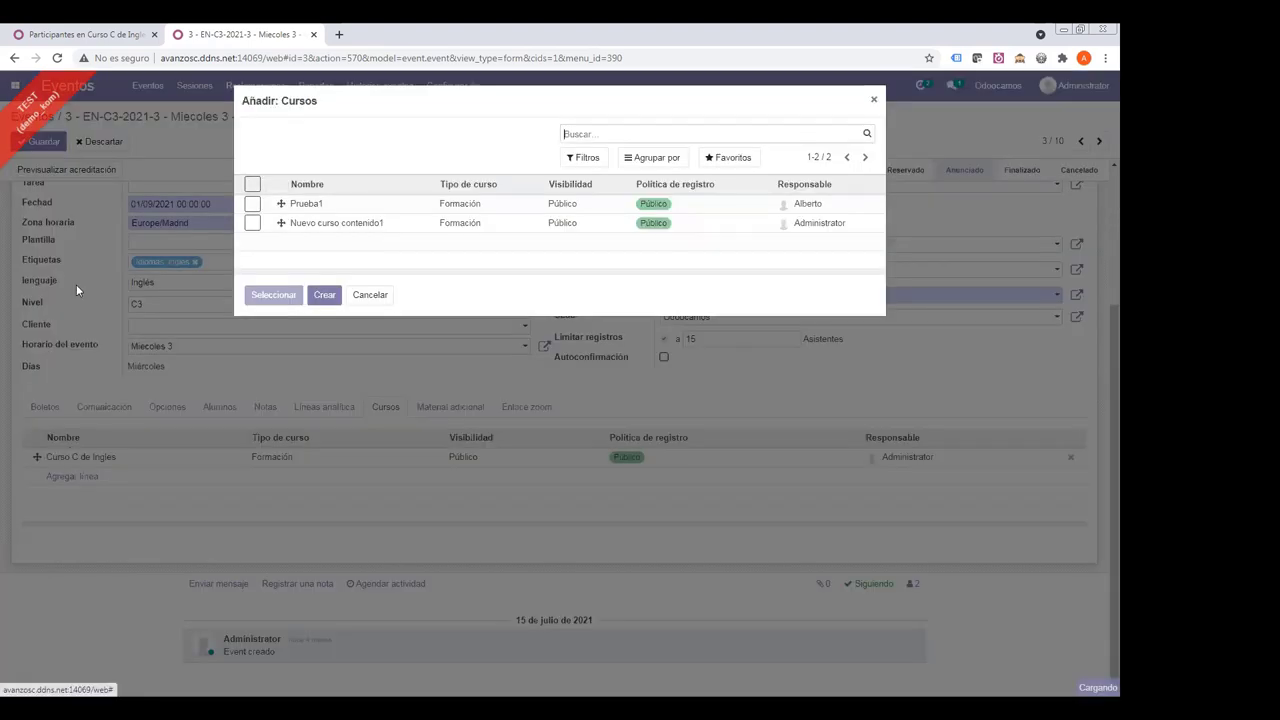
left_click(251, 205)
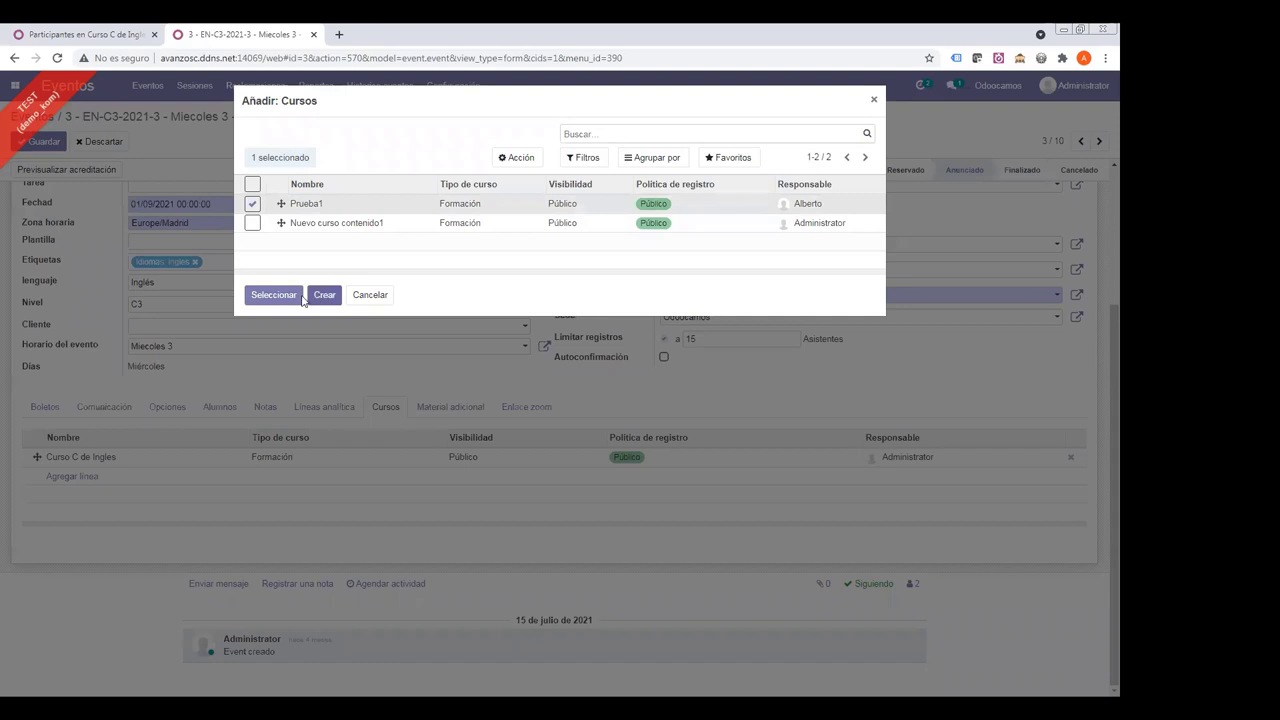
left_click(300, 296)
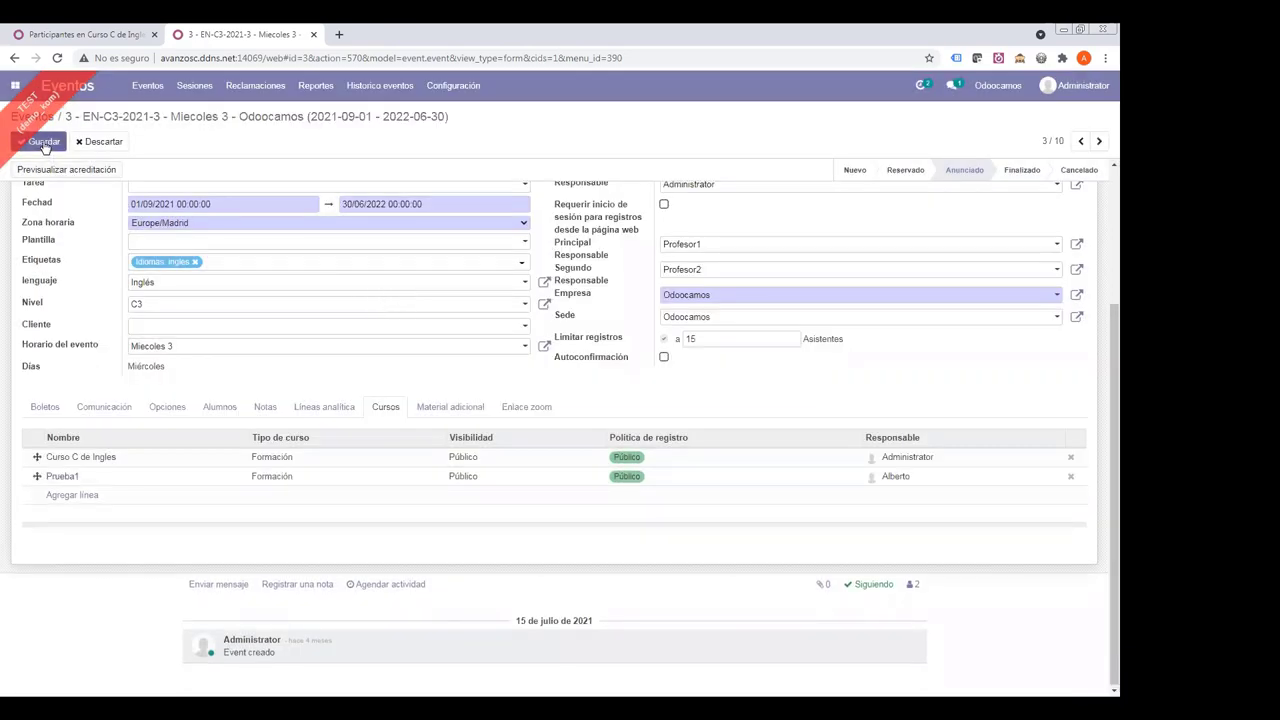
left_click(44, 144)
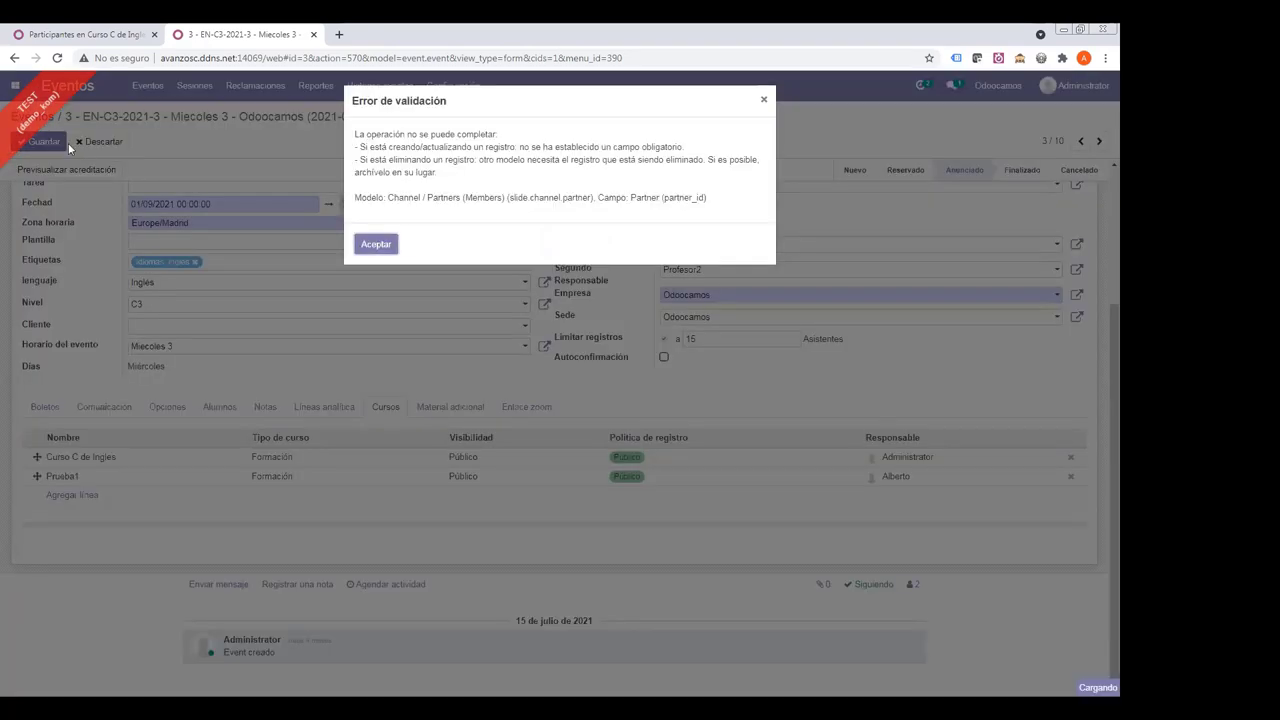
left_click_drag(369, 133, 713, 203)
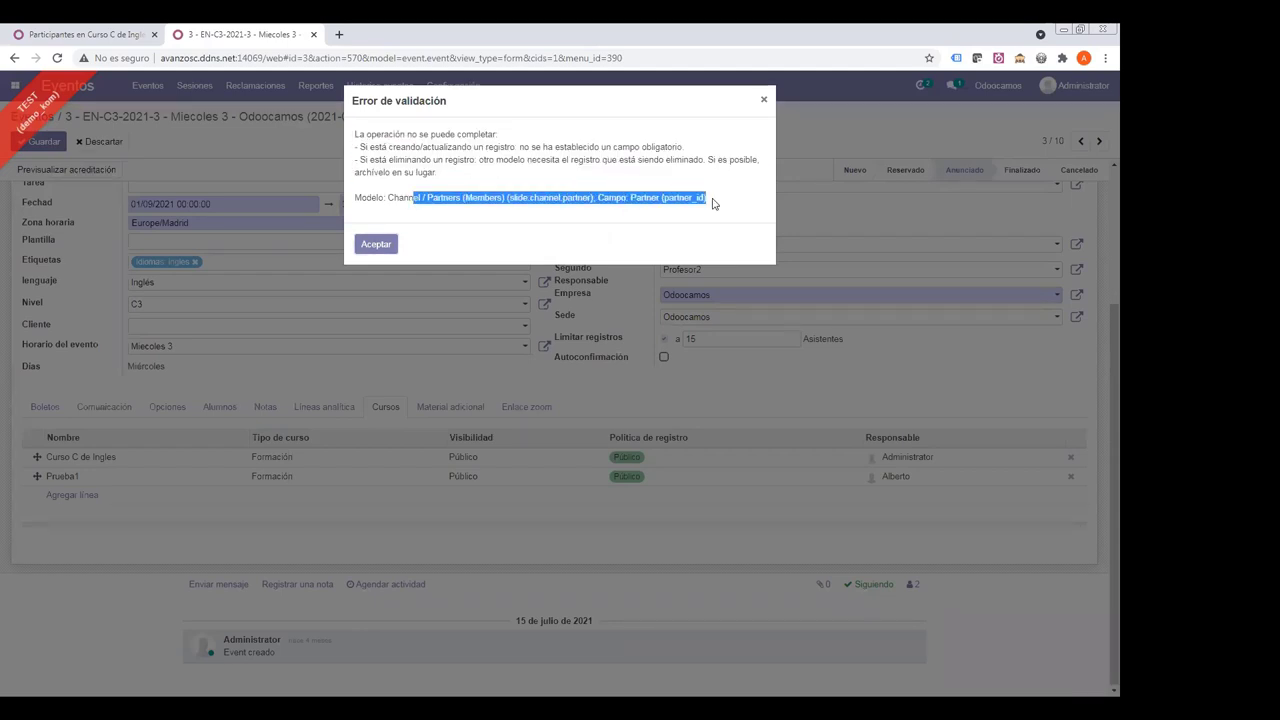
left_click(372, 246)
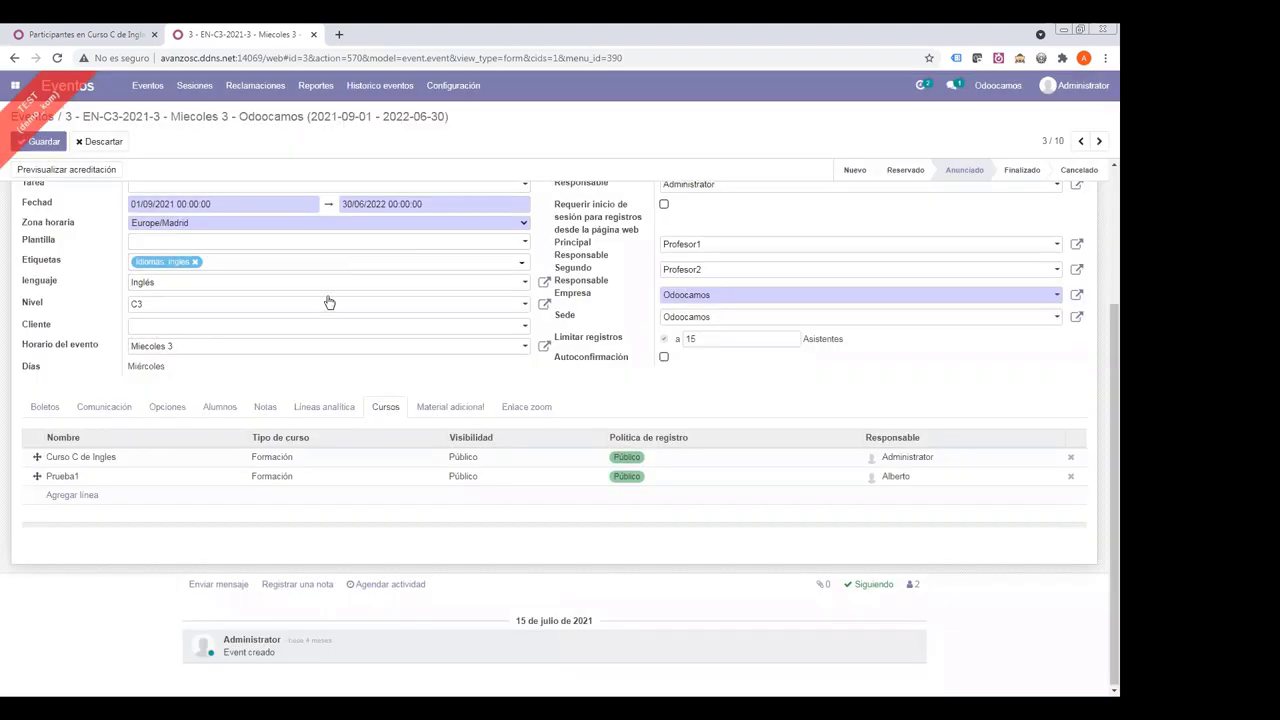
left_click(1070, 476)
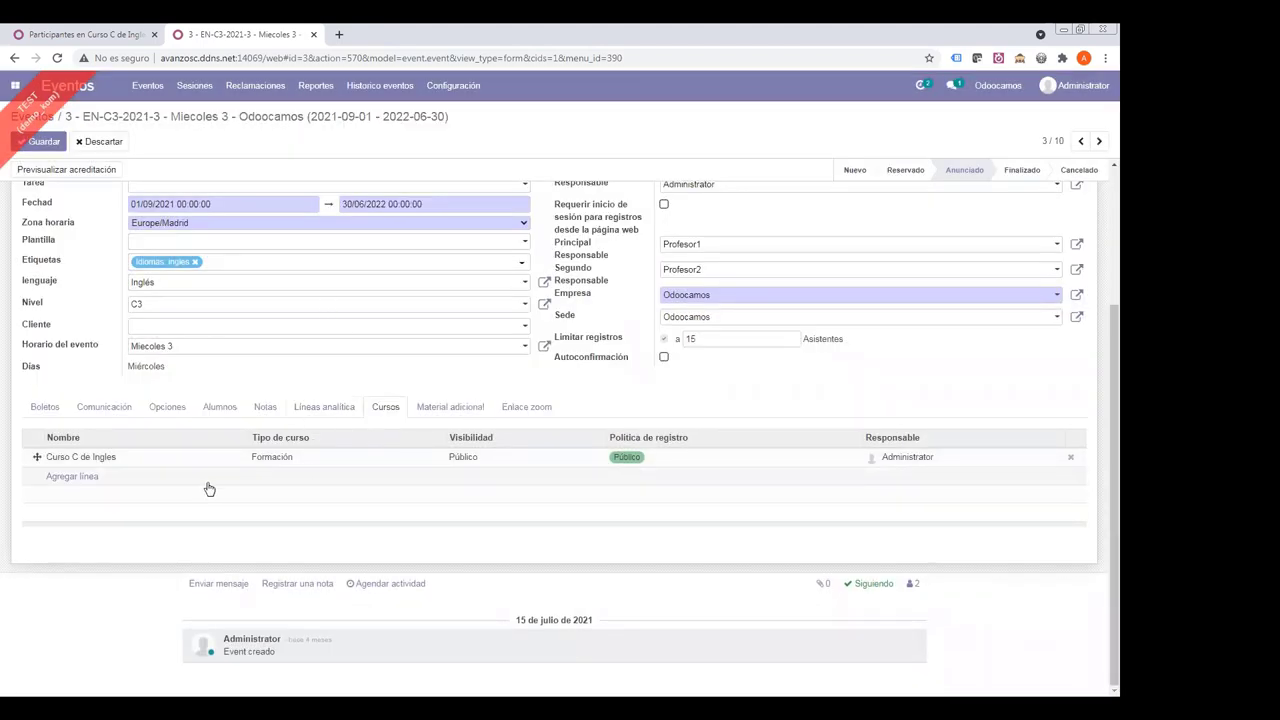
- Try saving with Nuevo curso contenido1 added, then with no courses at all
left_click(72, 477)
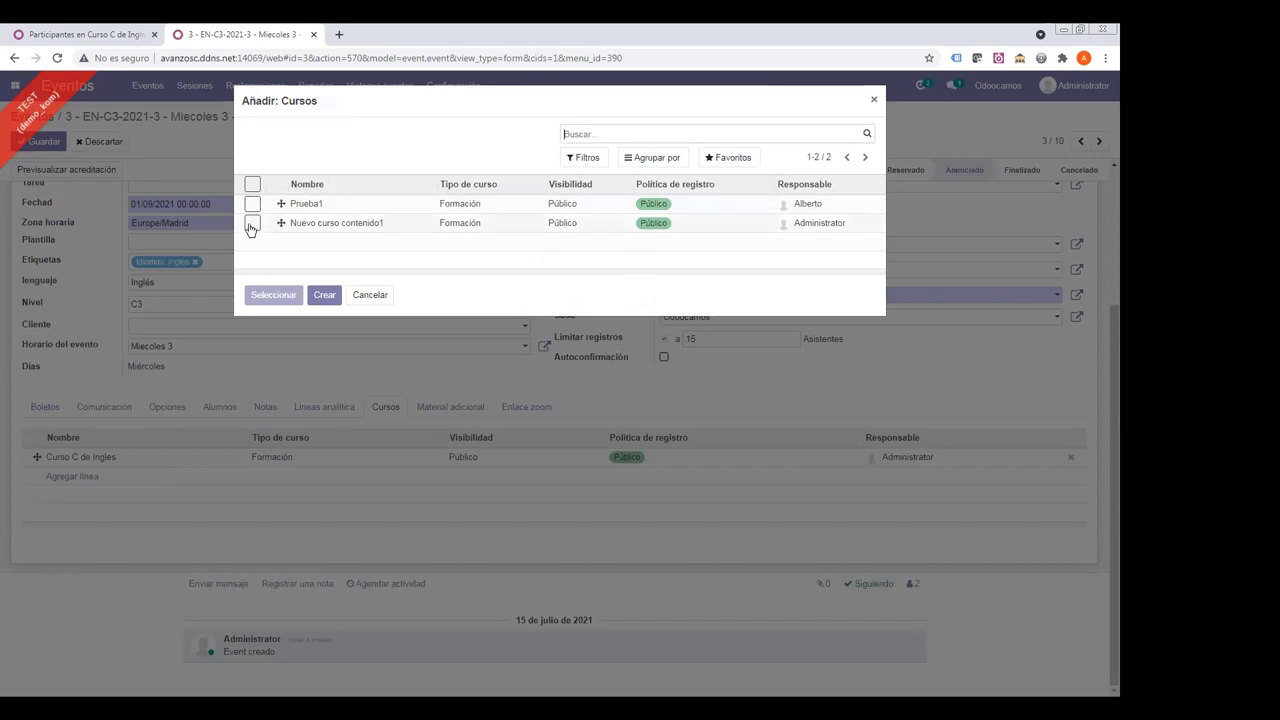
left_click(252, 223)
left_click(273, 294)
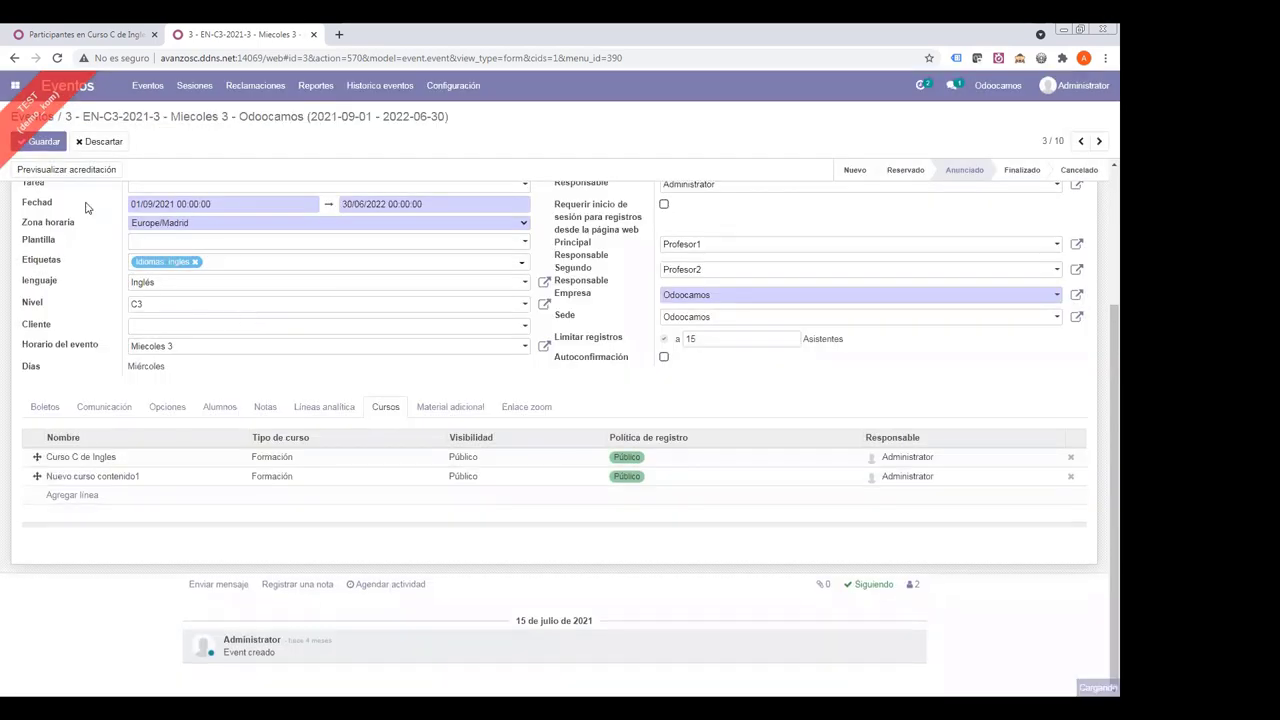
left_click(43, 141)
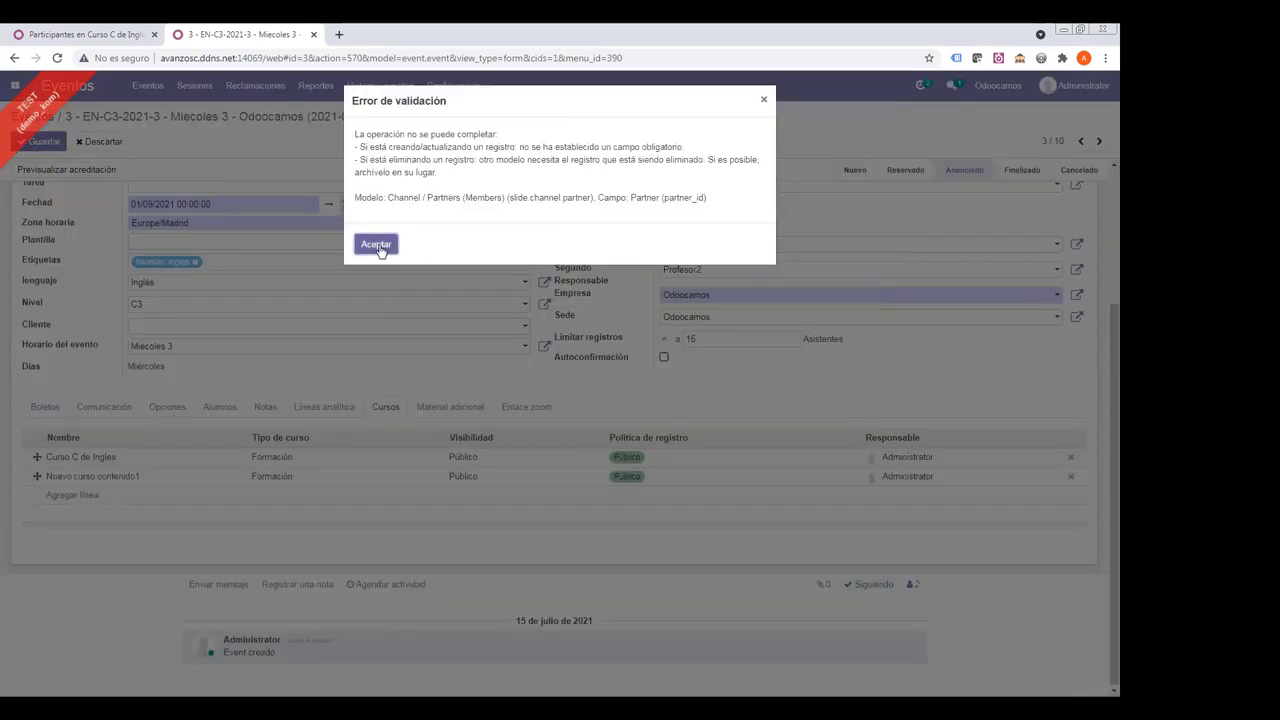
left_click(379, 246)
left_click(1070, 476)
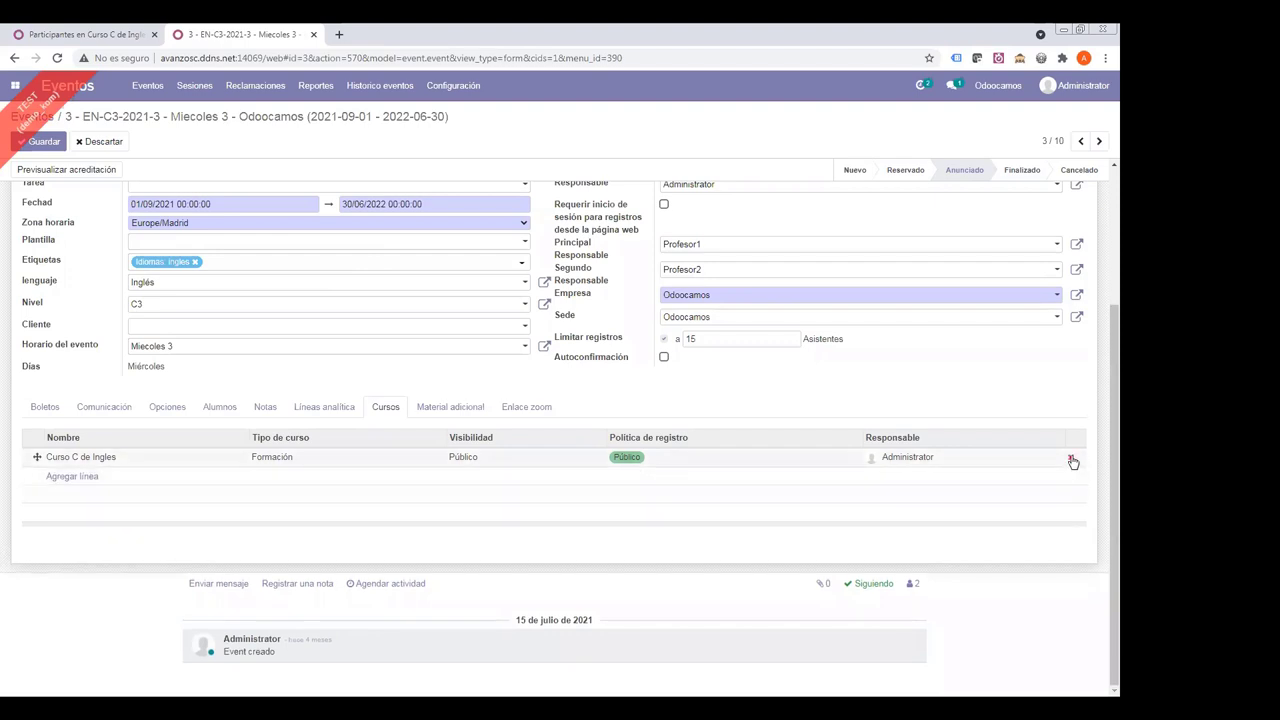
left_click(1071, 460)
left_click(39, 144)
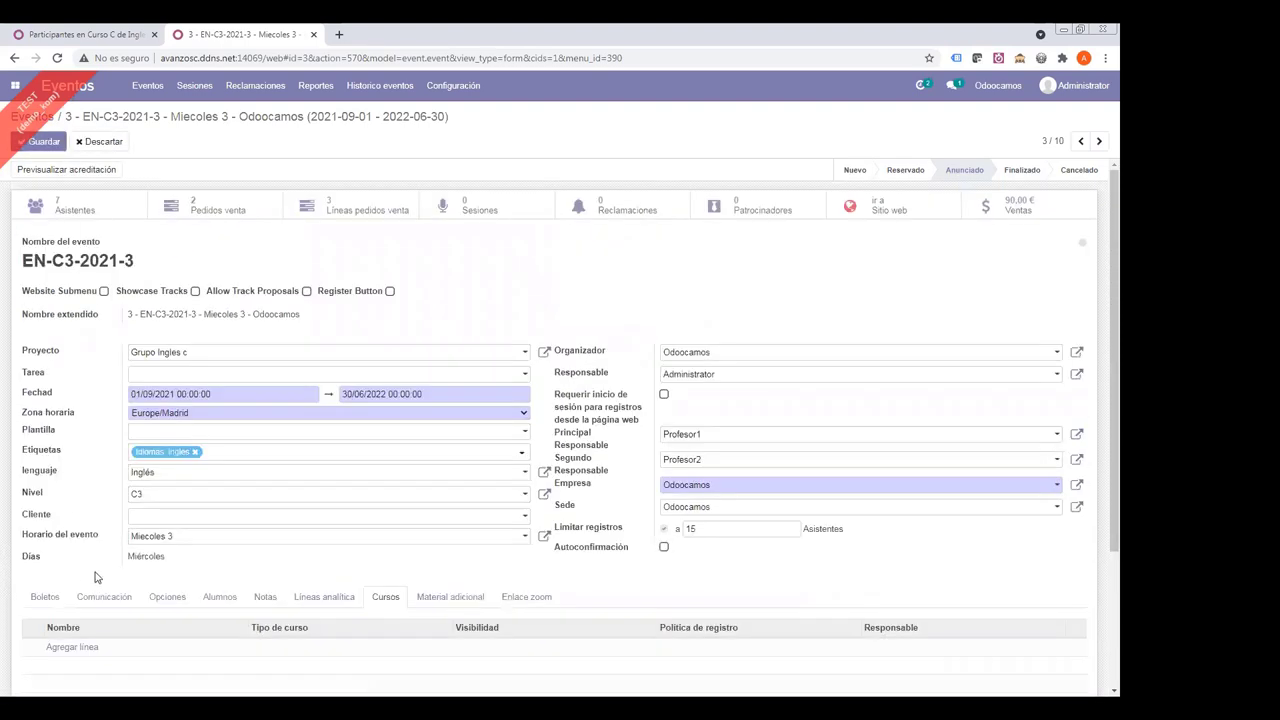
- Re-add Curso C de Ingles and save, hitting the validation error again
scroll(113, 404, "down", 2)
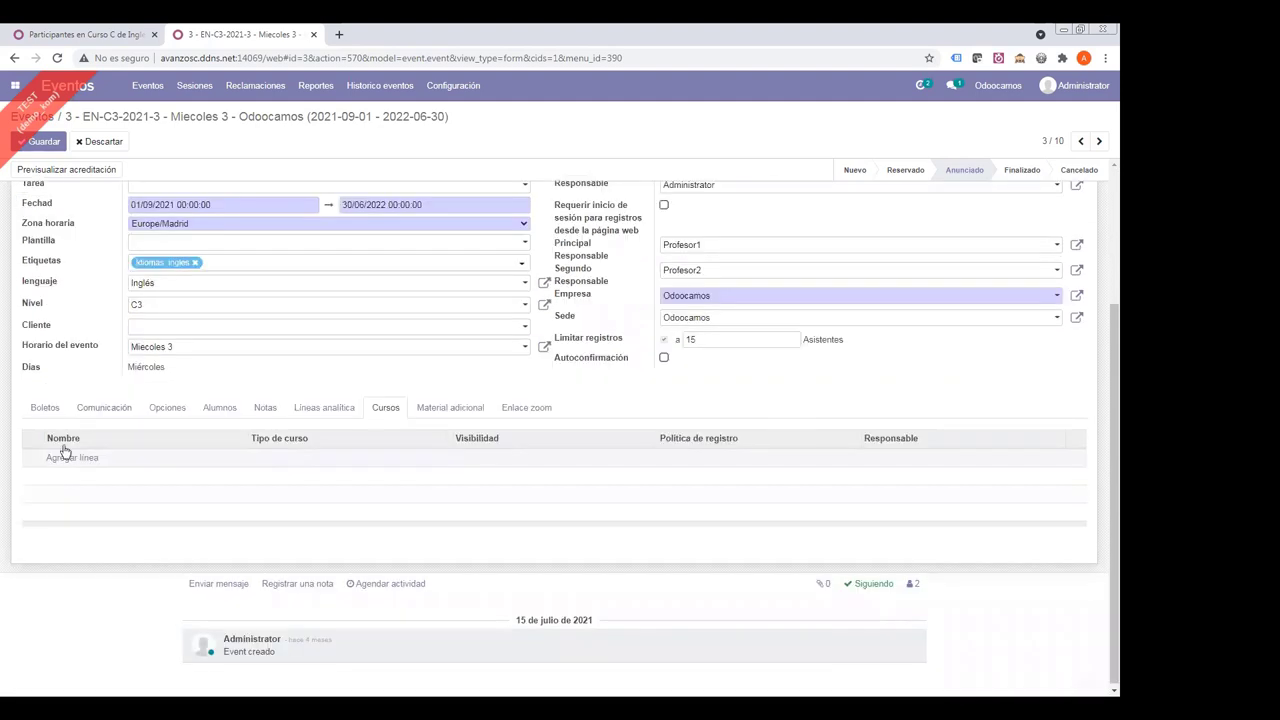
left_click(63, 457)
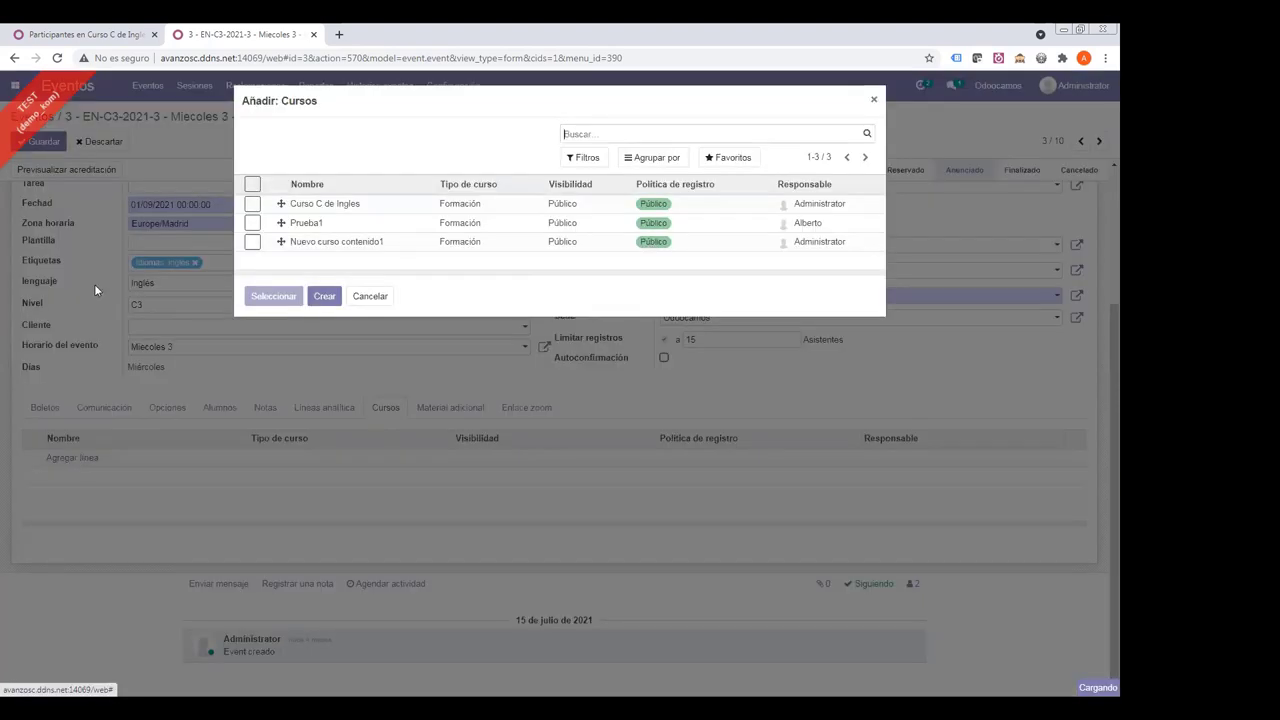
left_click(252, 204)
left_click(273, 296)
left_click(42, 142)
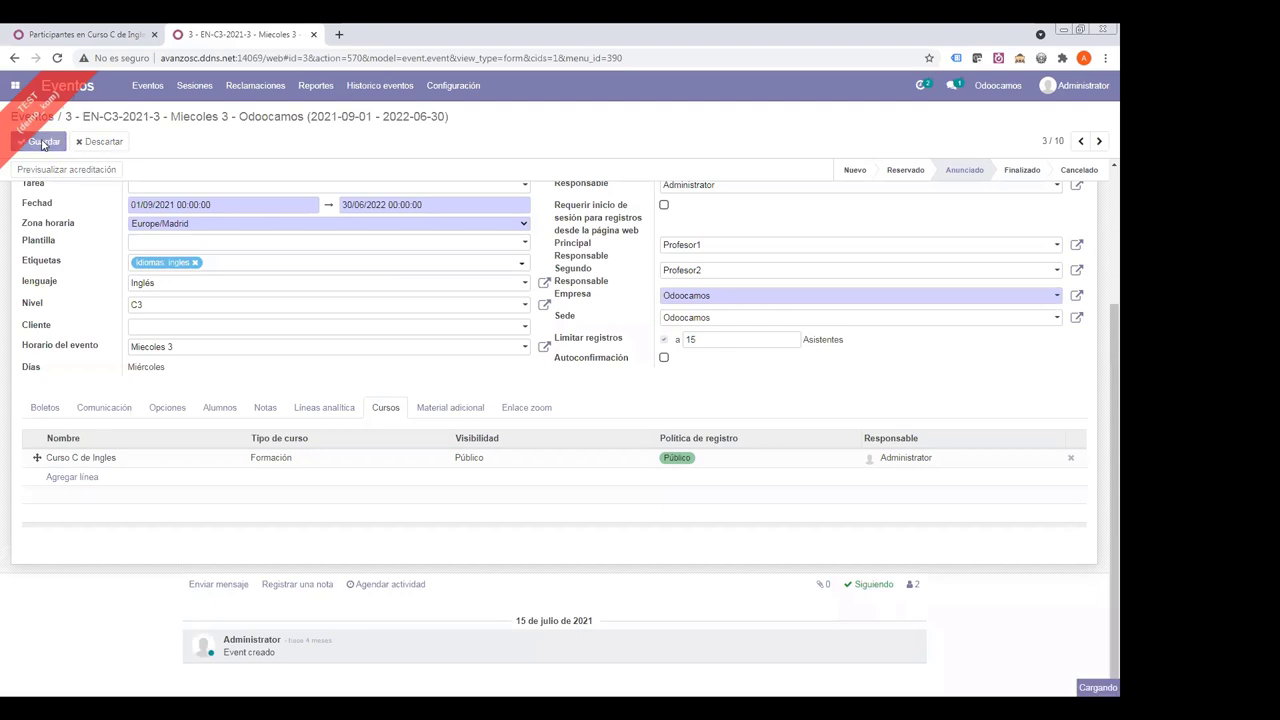
left_click(376, 245)
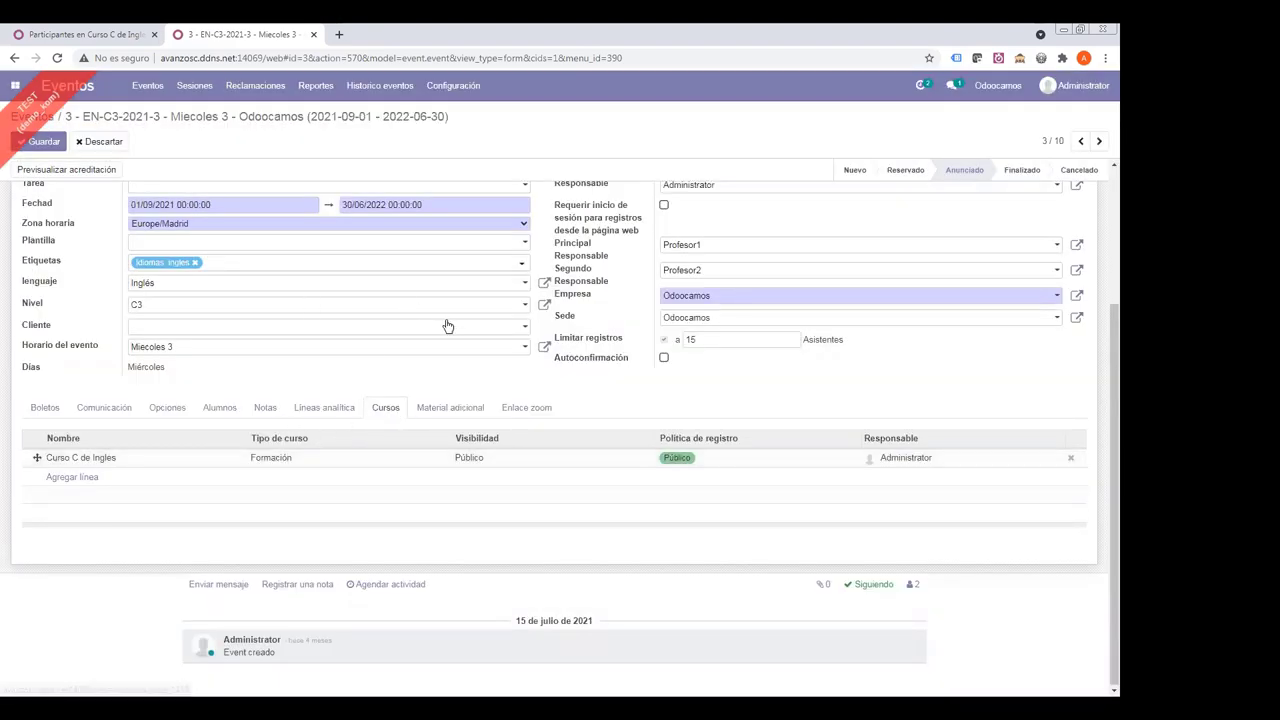
- Dismiss the recurring validation errors and discard the unsaved event changes
scroll(448, 326, "up", 3)
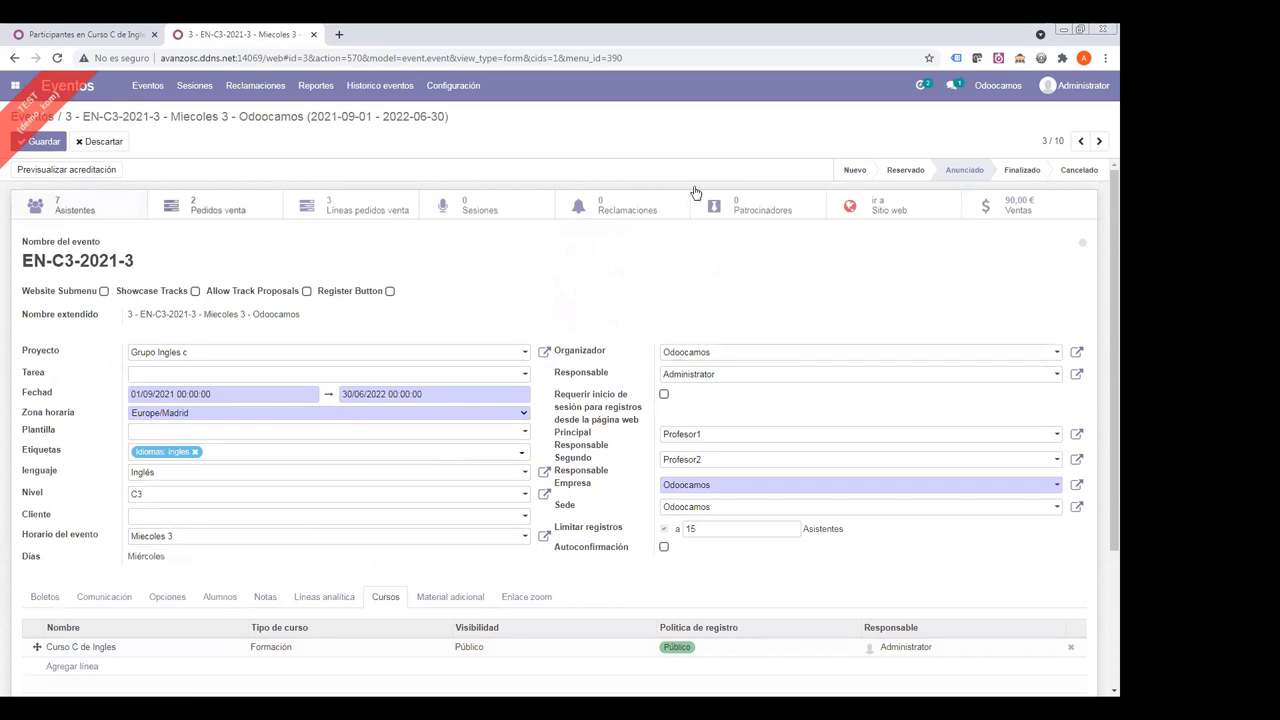
left_click(104, 210)
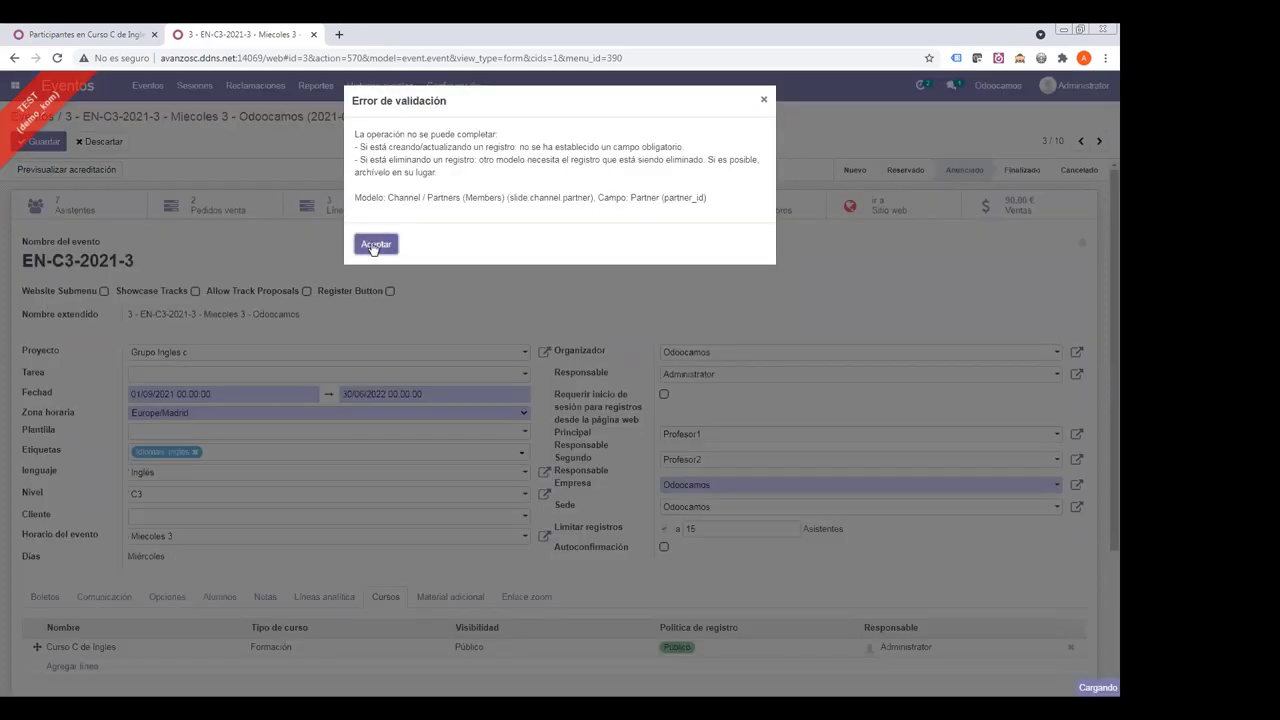
left_click_drag(434, 197, 606, 197)
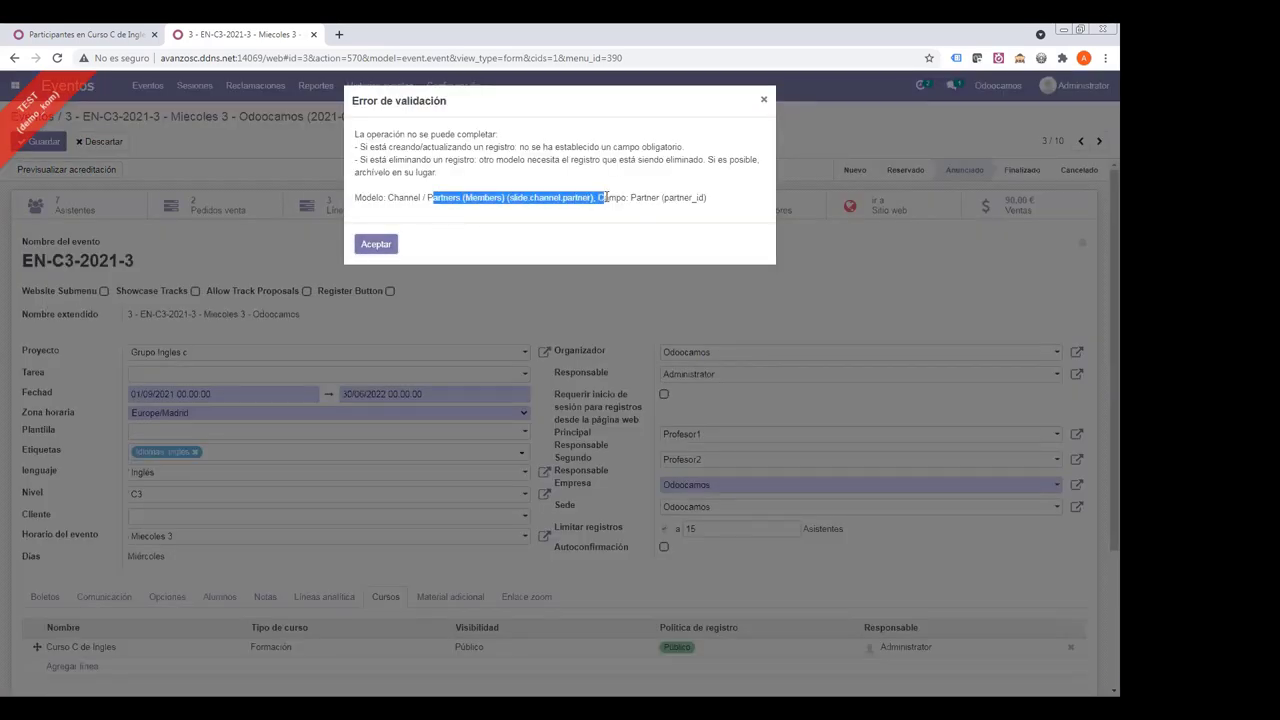
left_click(376, 245)
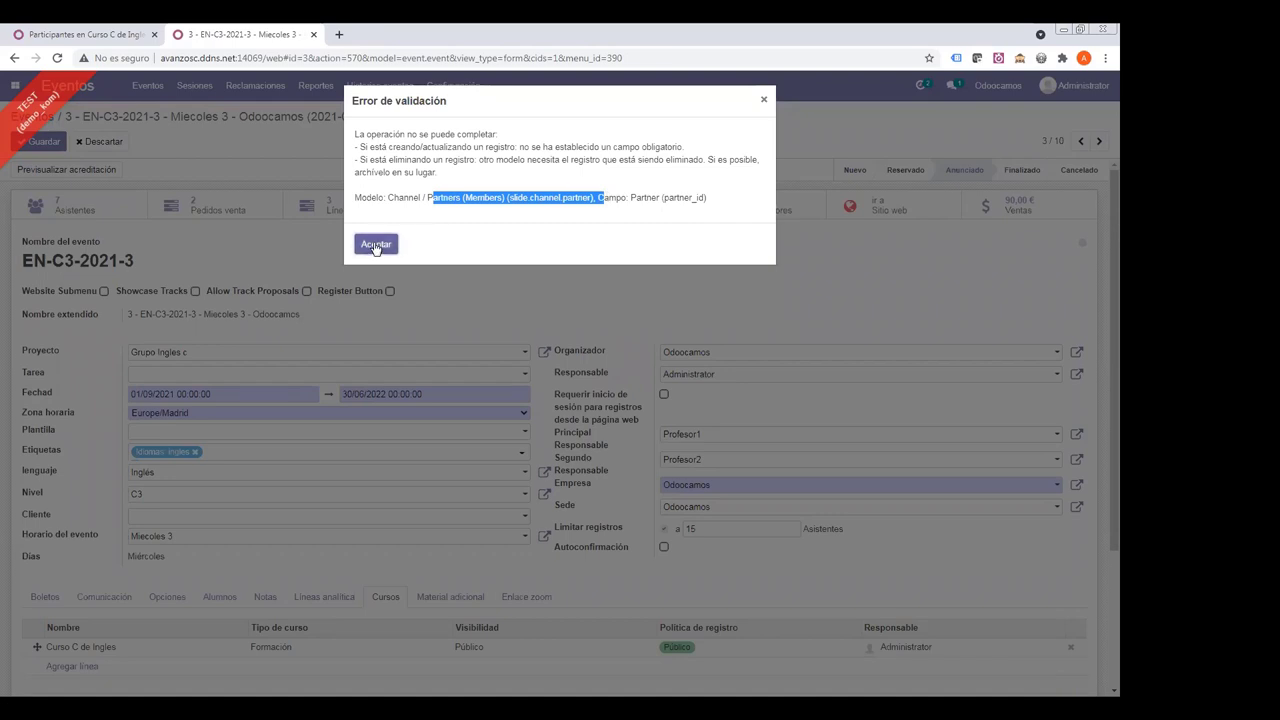
left_click(366, 248)
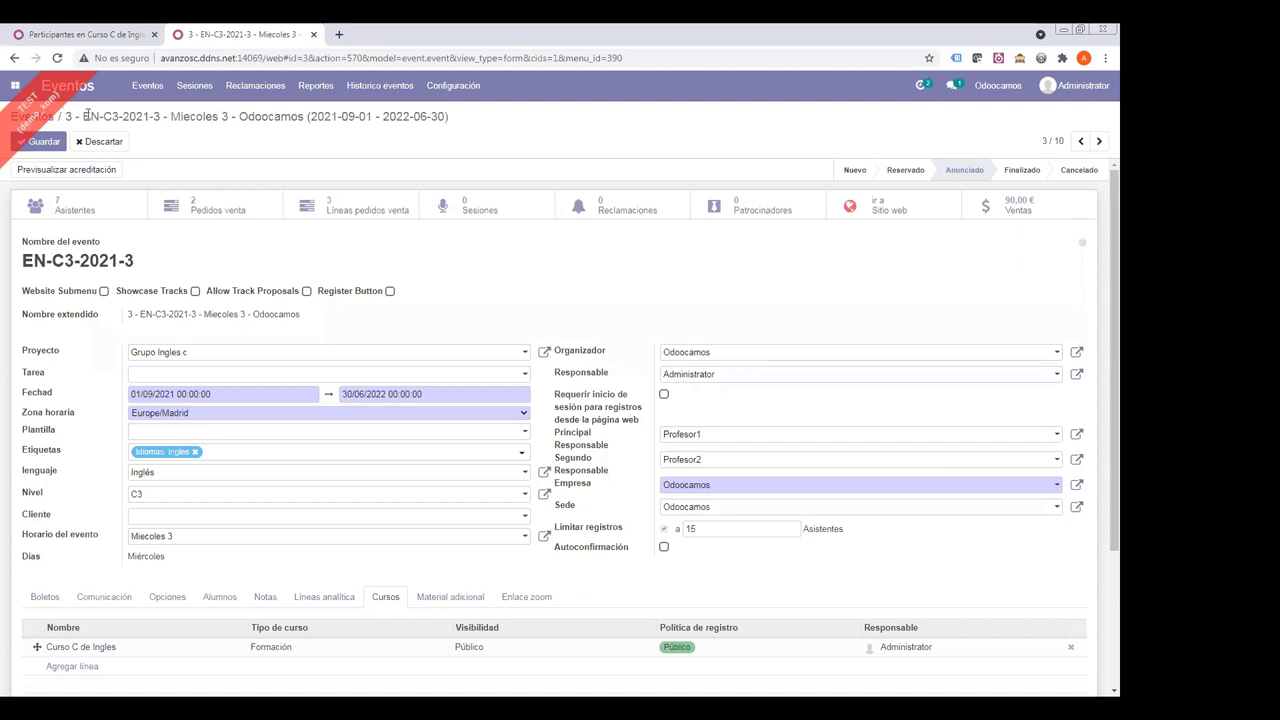
left_click(75, 207)
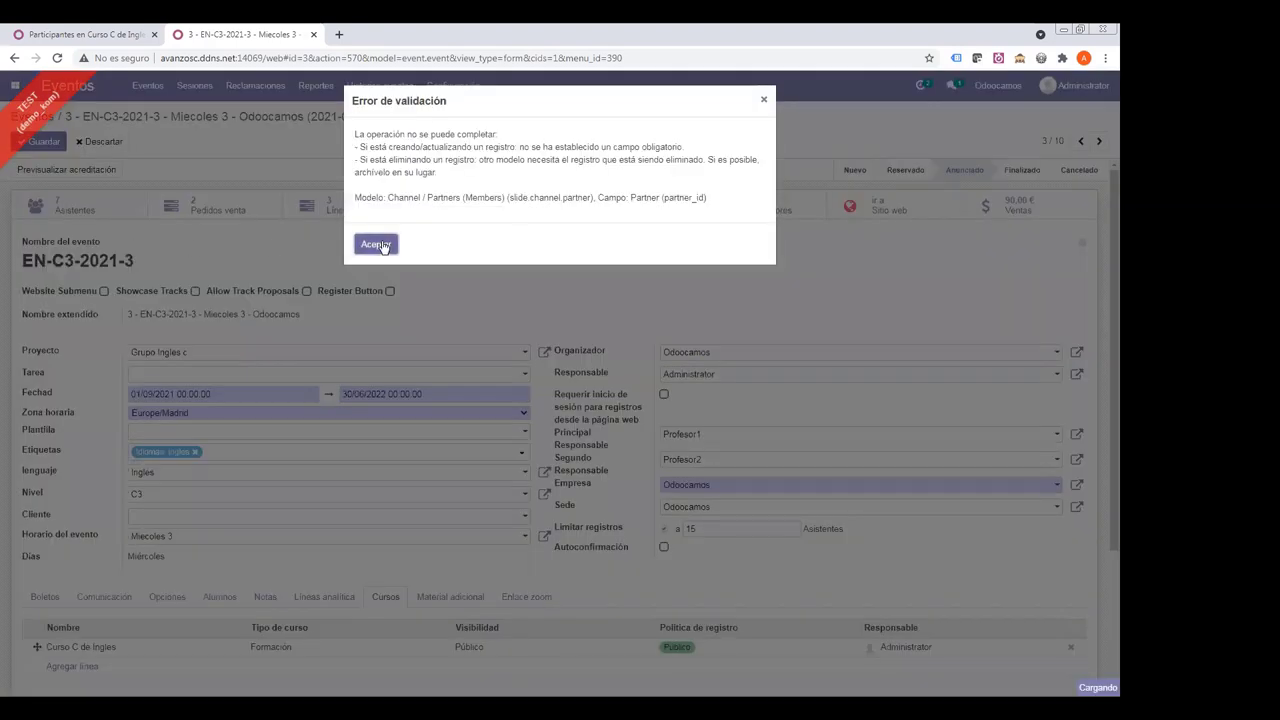
left_click(376, 245)
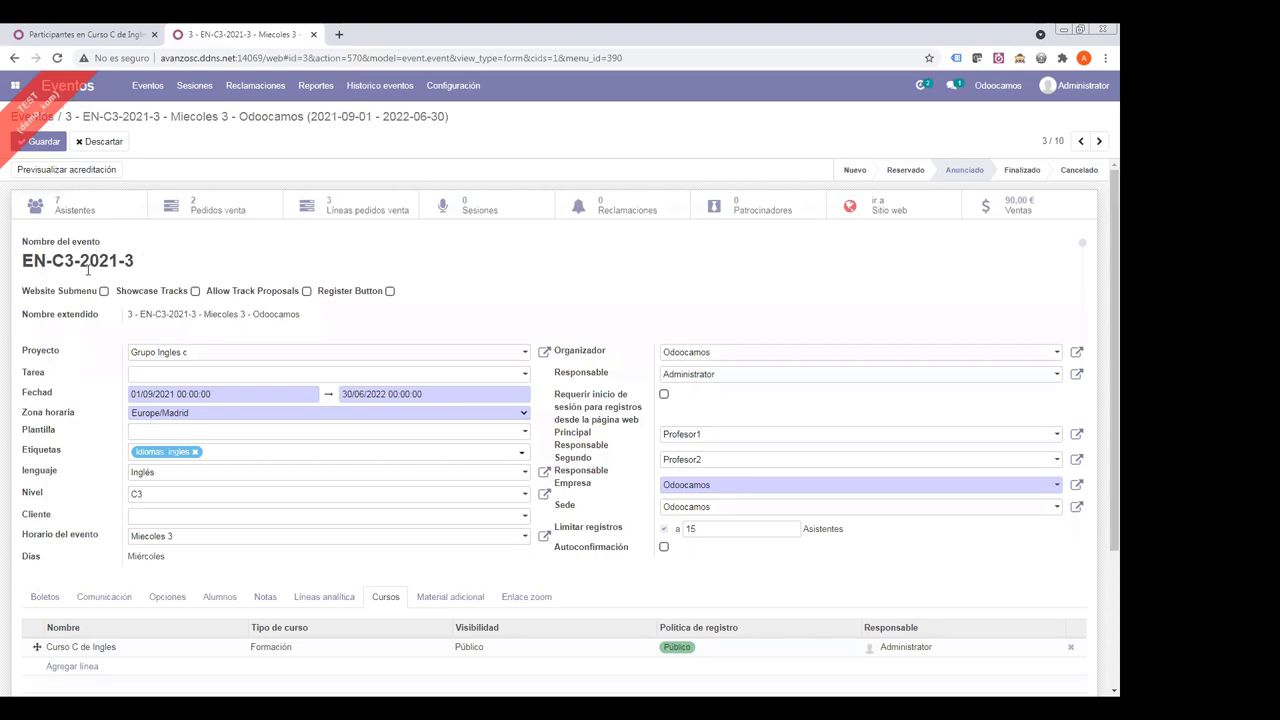
left_click(100, 141)
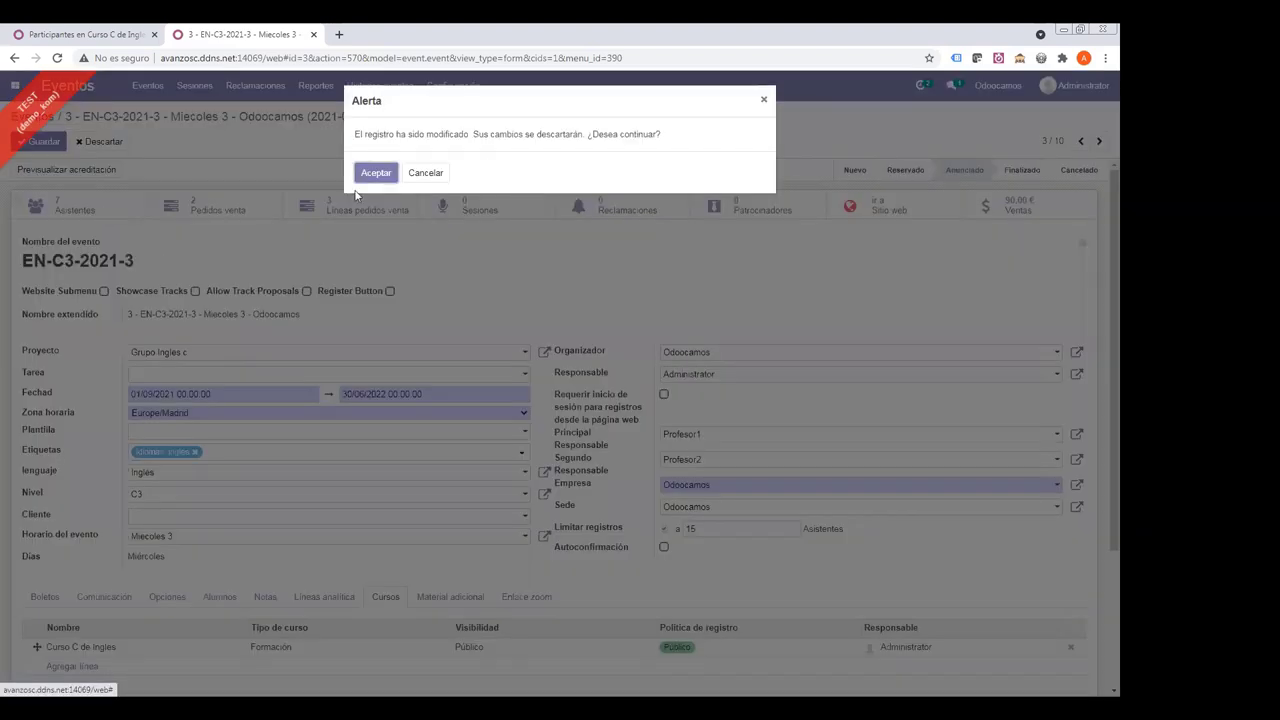
left_click(368, 174)
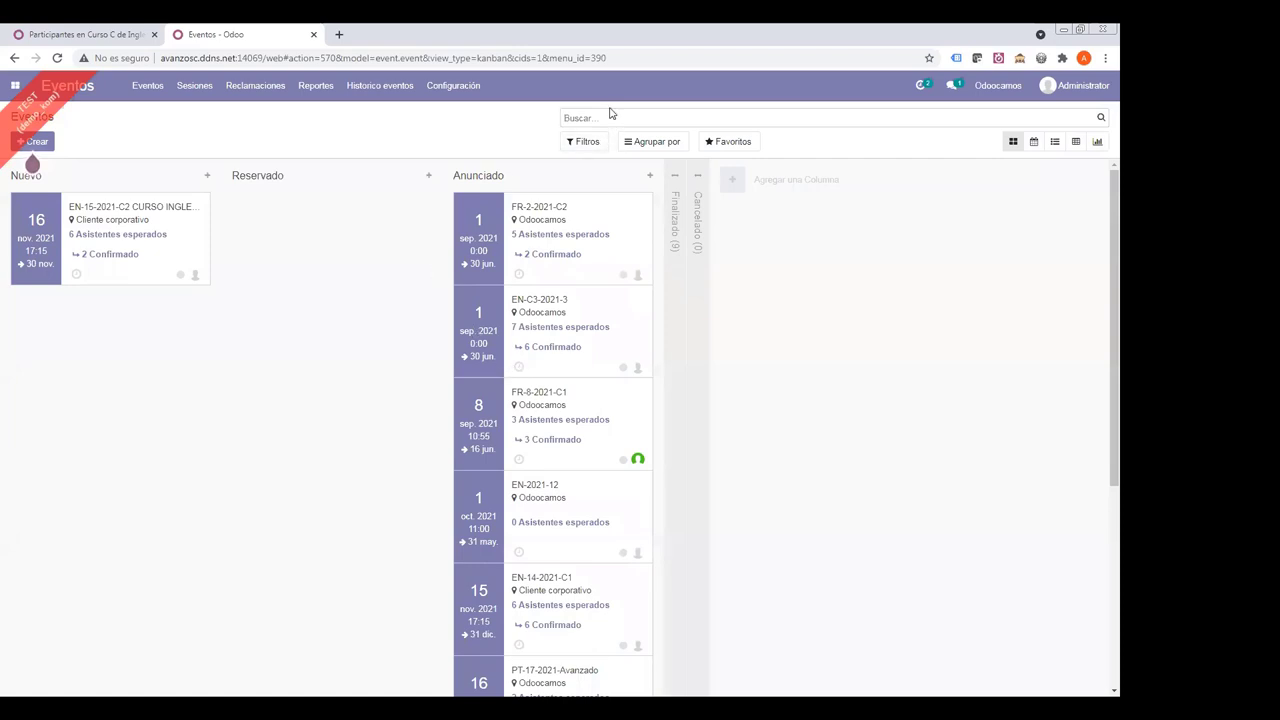
- Find the 2021 Taller de navidad event, add Curso C de Ingles to its Cursos list, and save
type("taller")
key("Return")
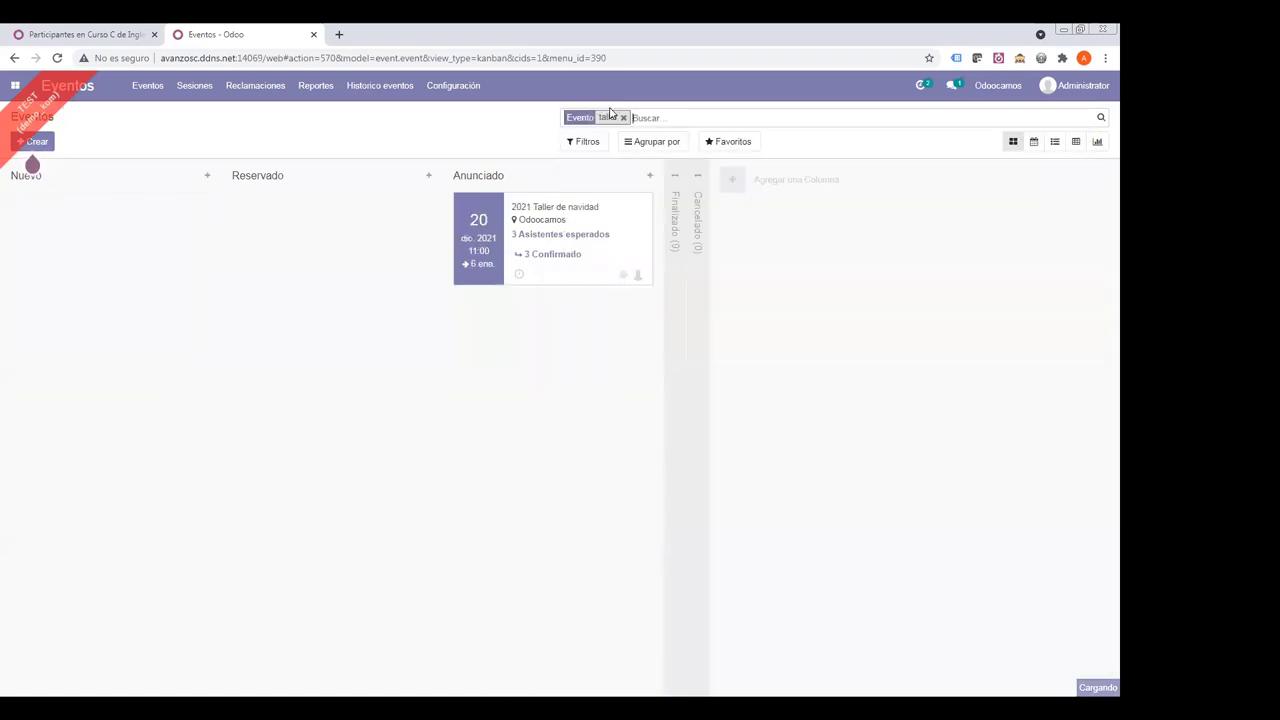
left_click(540, 212)
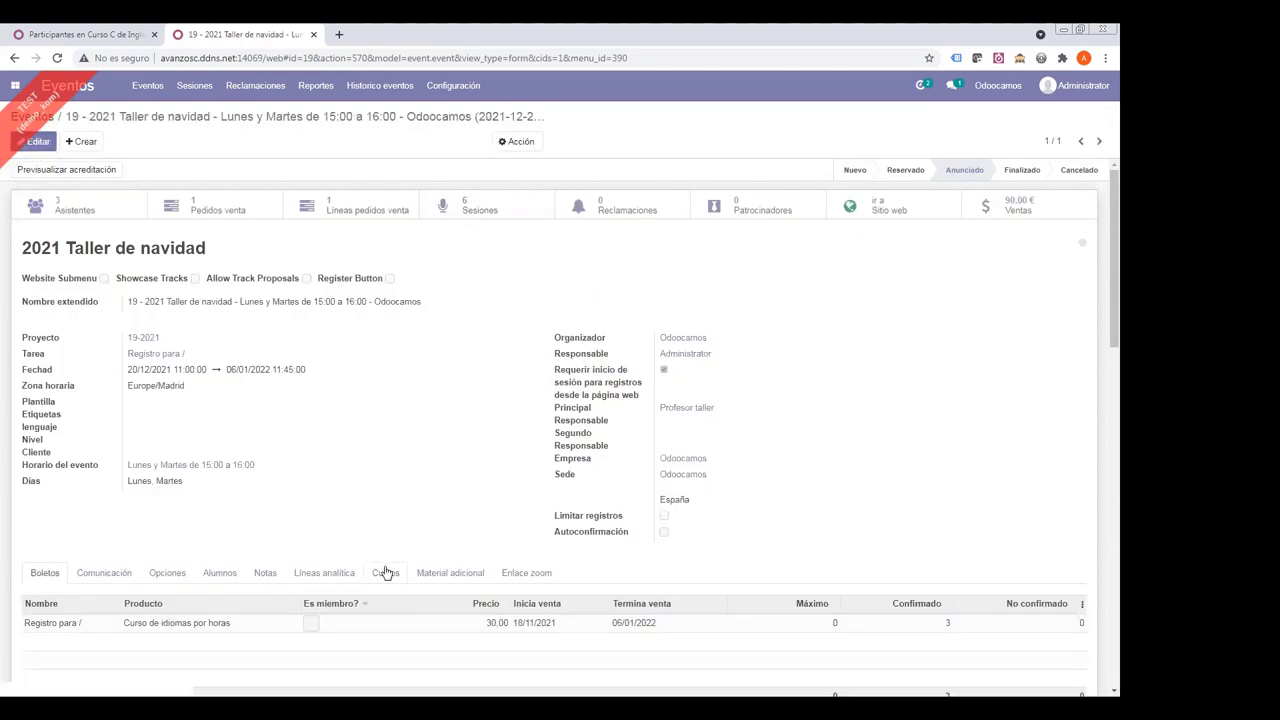
left_click(380, 572)
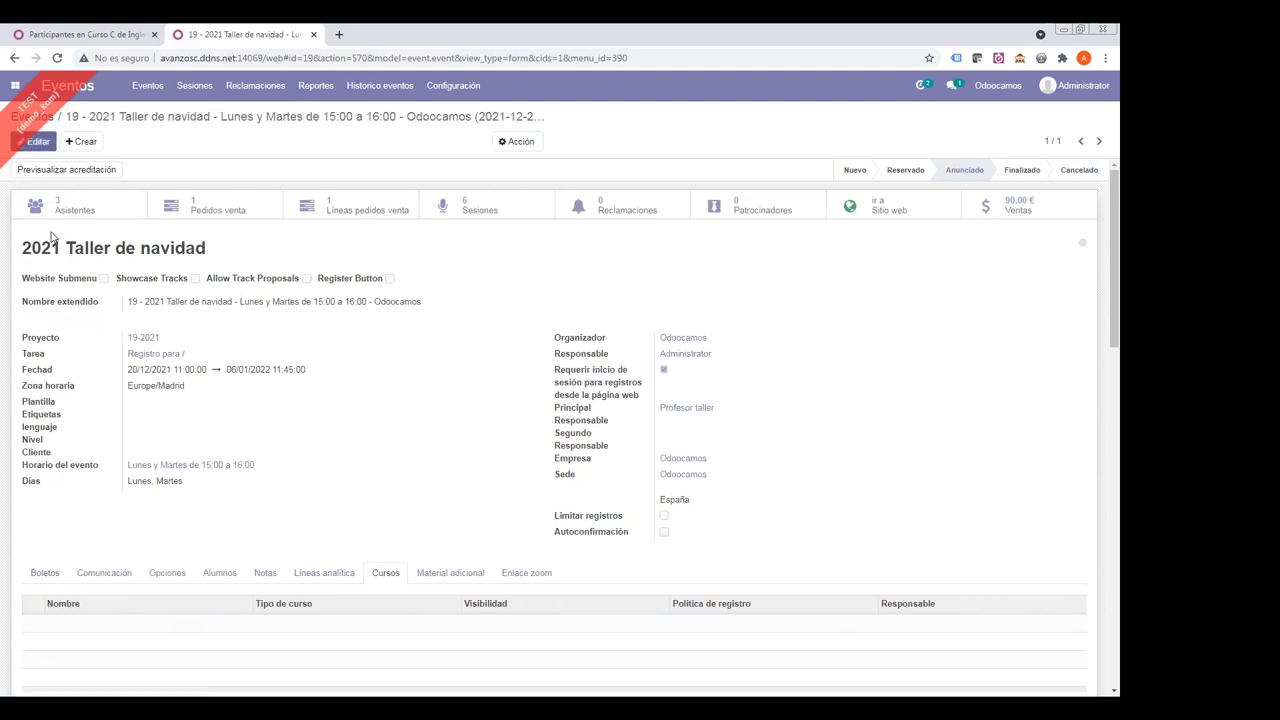
left_click(37, 141)
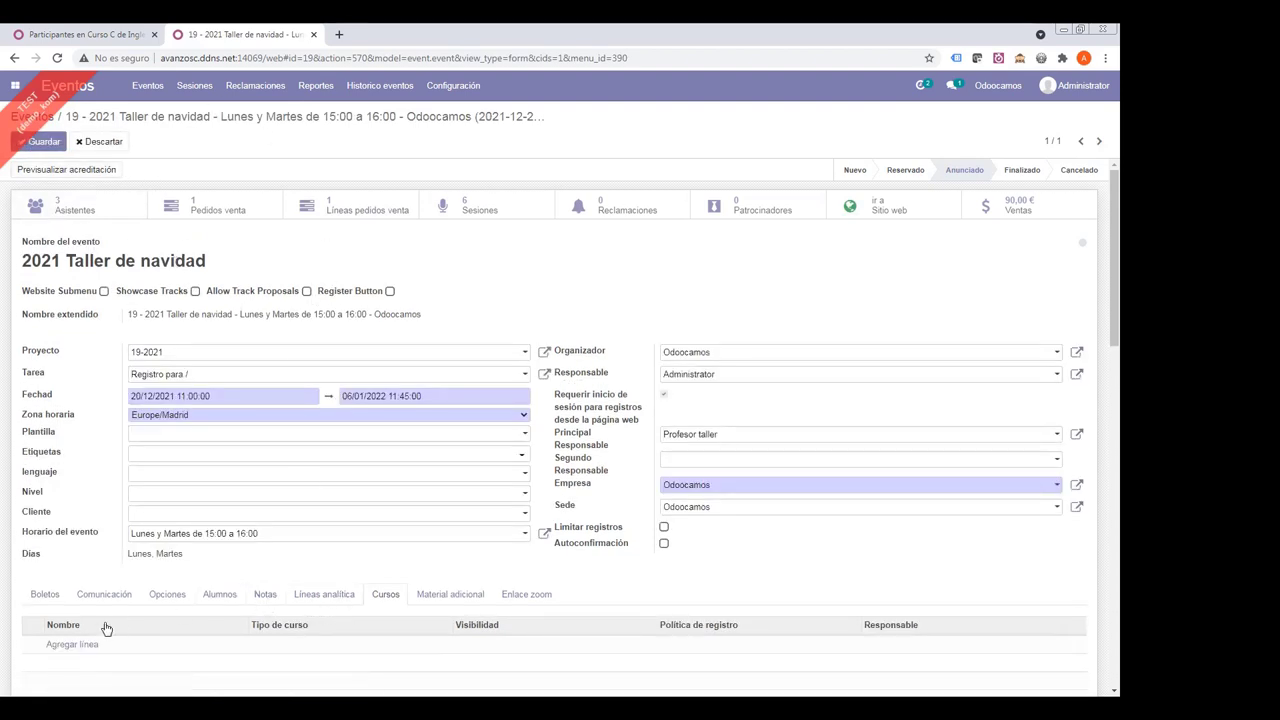
left_click(82, 647)
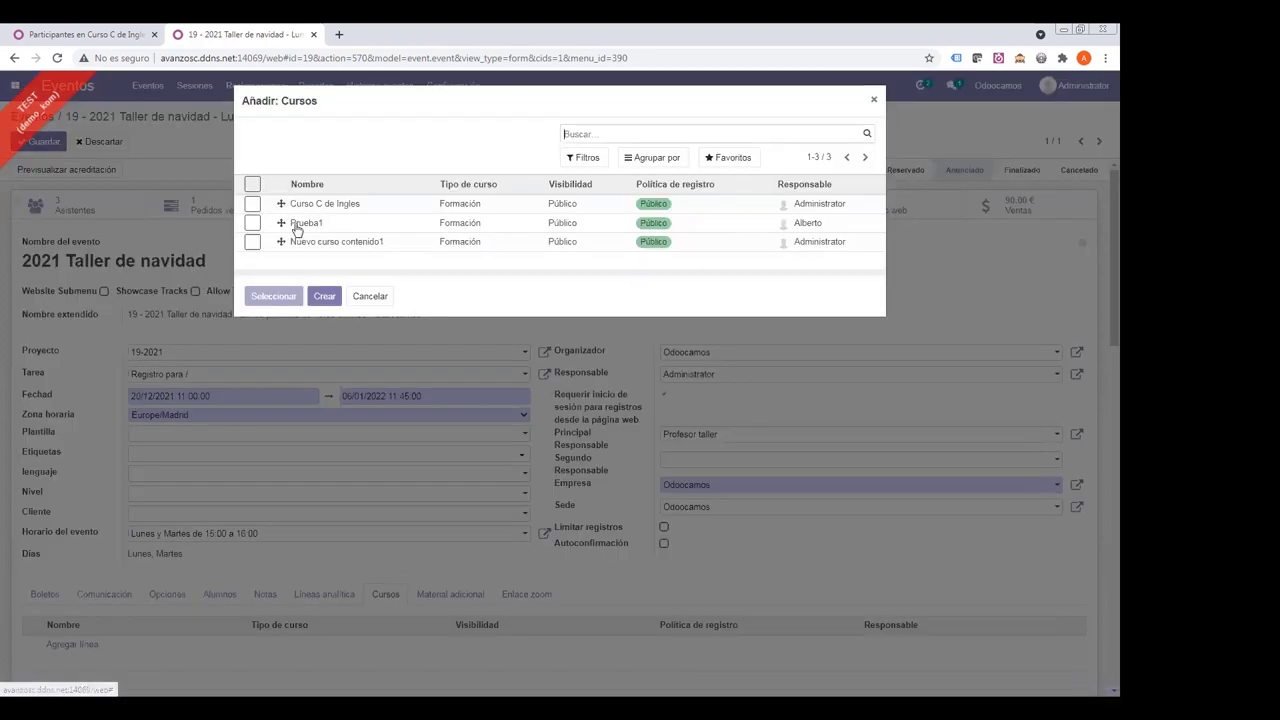
left_click(252, 206)
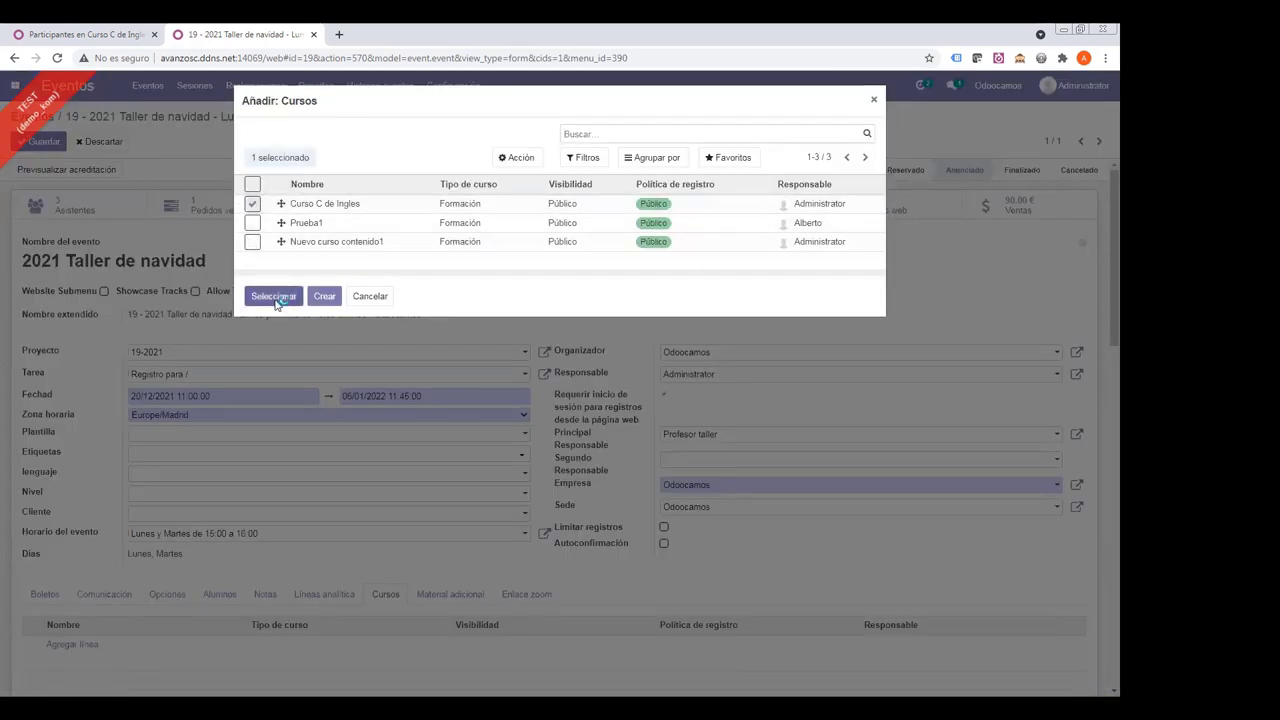
left_click(274, 296)
left_click(30, 142)
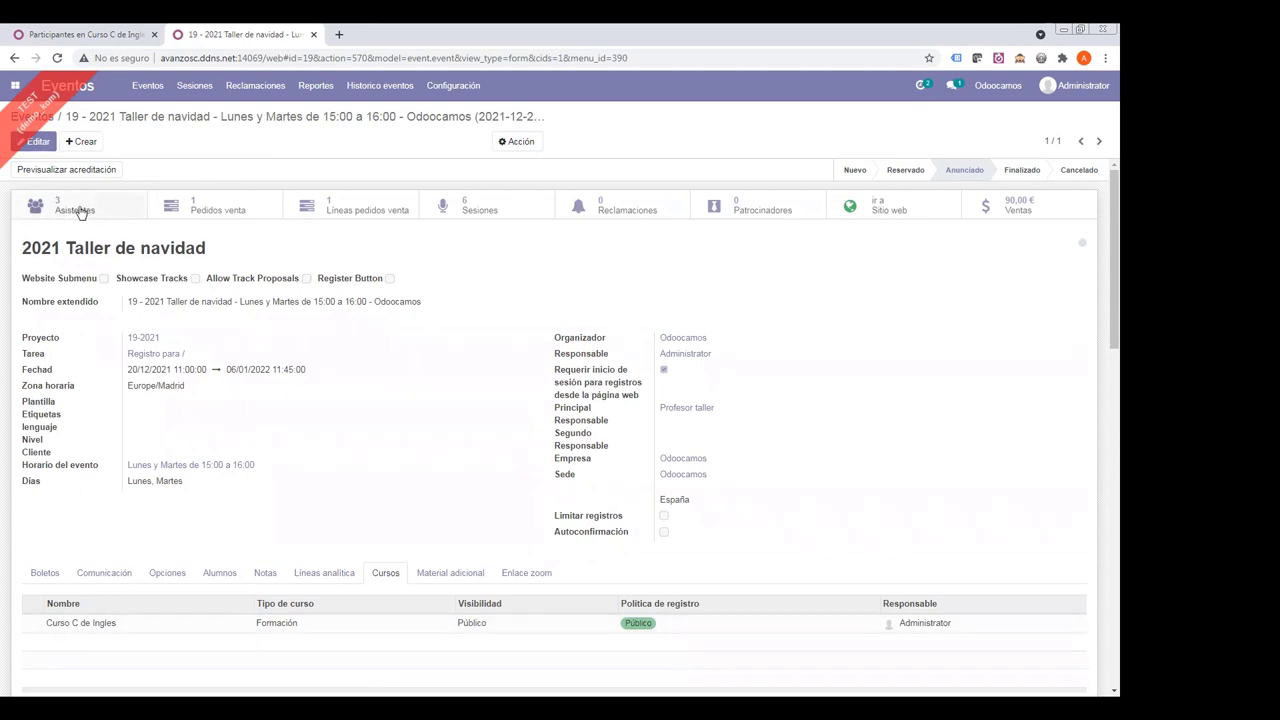
- Duplicate the event into a new tab and review its Asistentes in list view
right_click(270, 46)
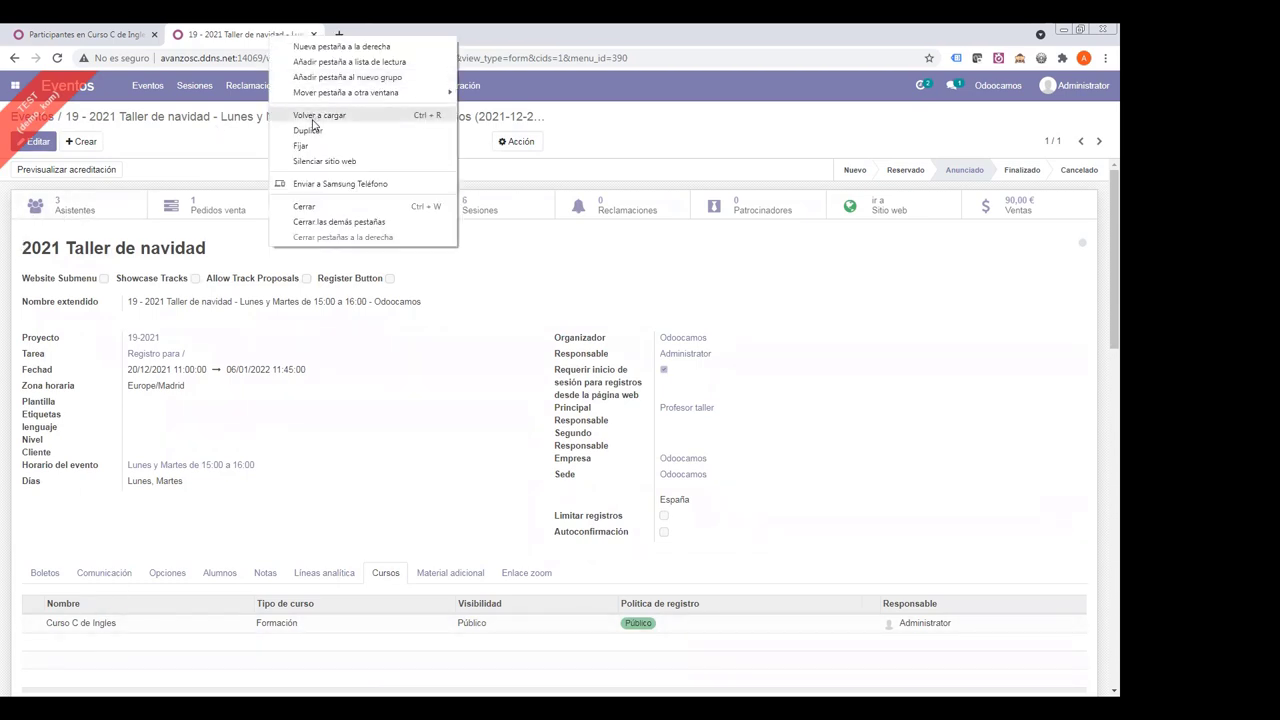
left_click(305, 136)
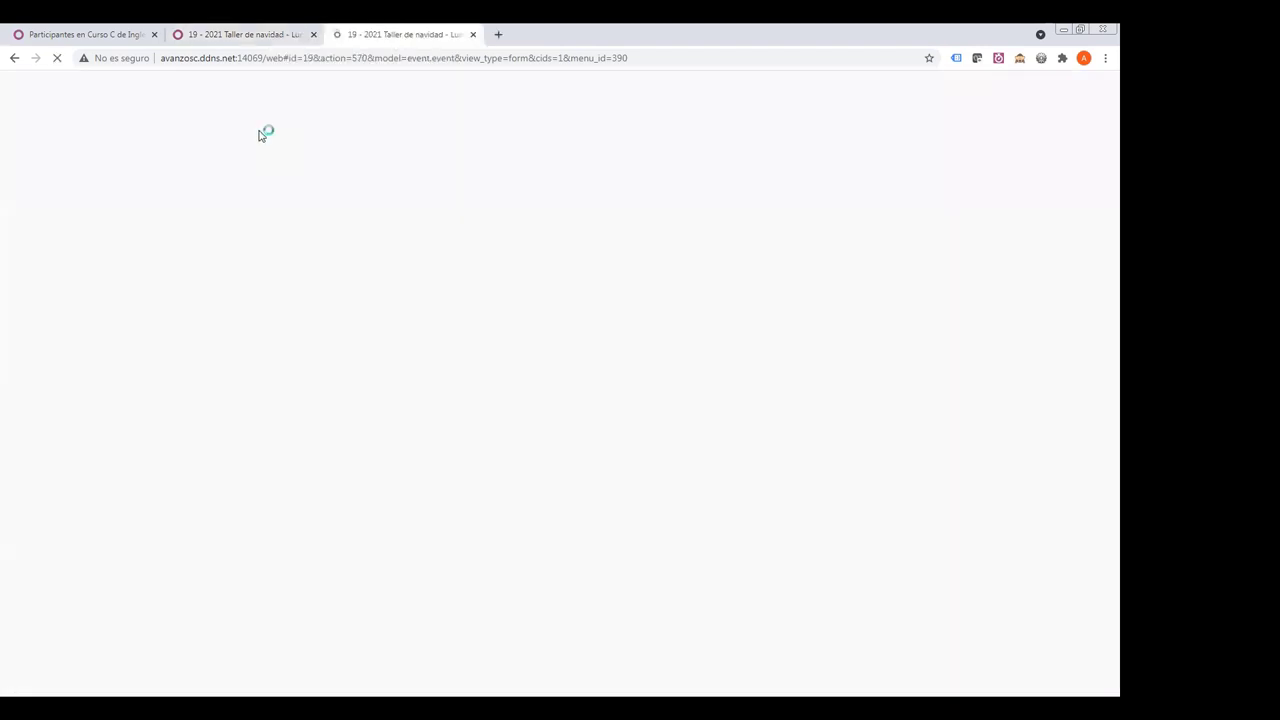
left_click(57, 208)
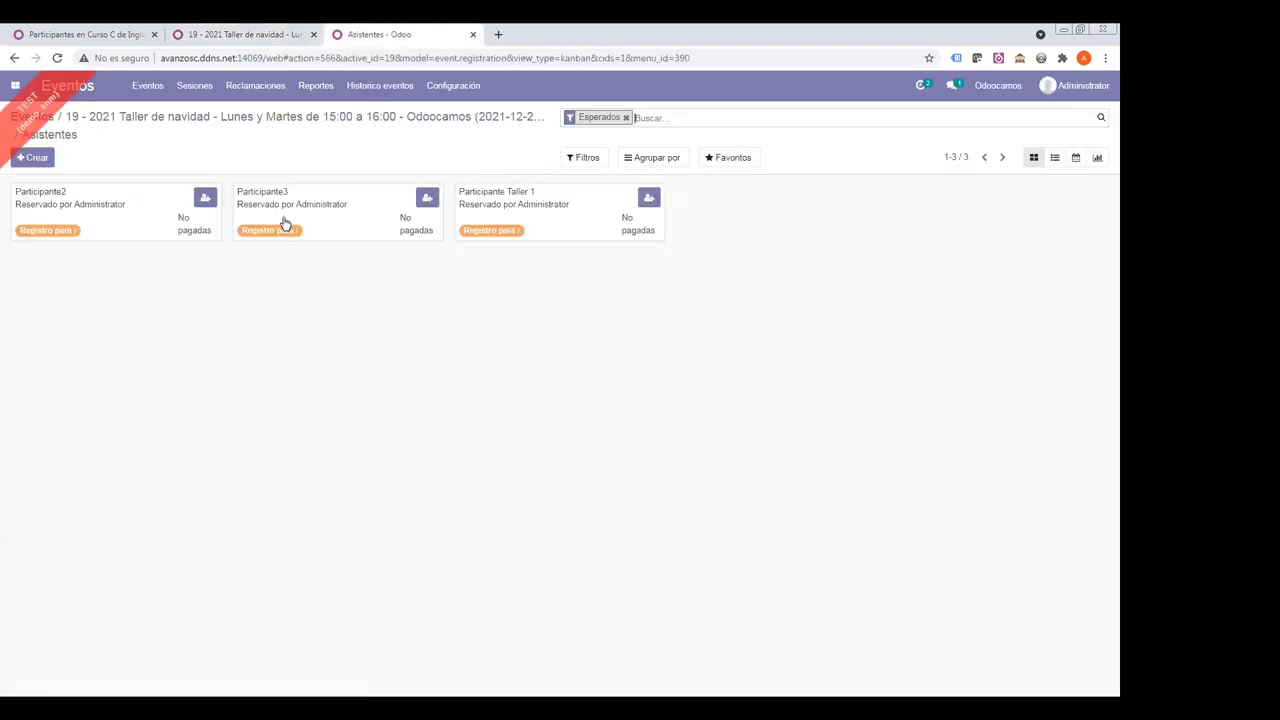
left_click(1055, 158)
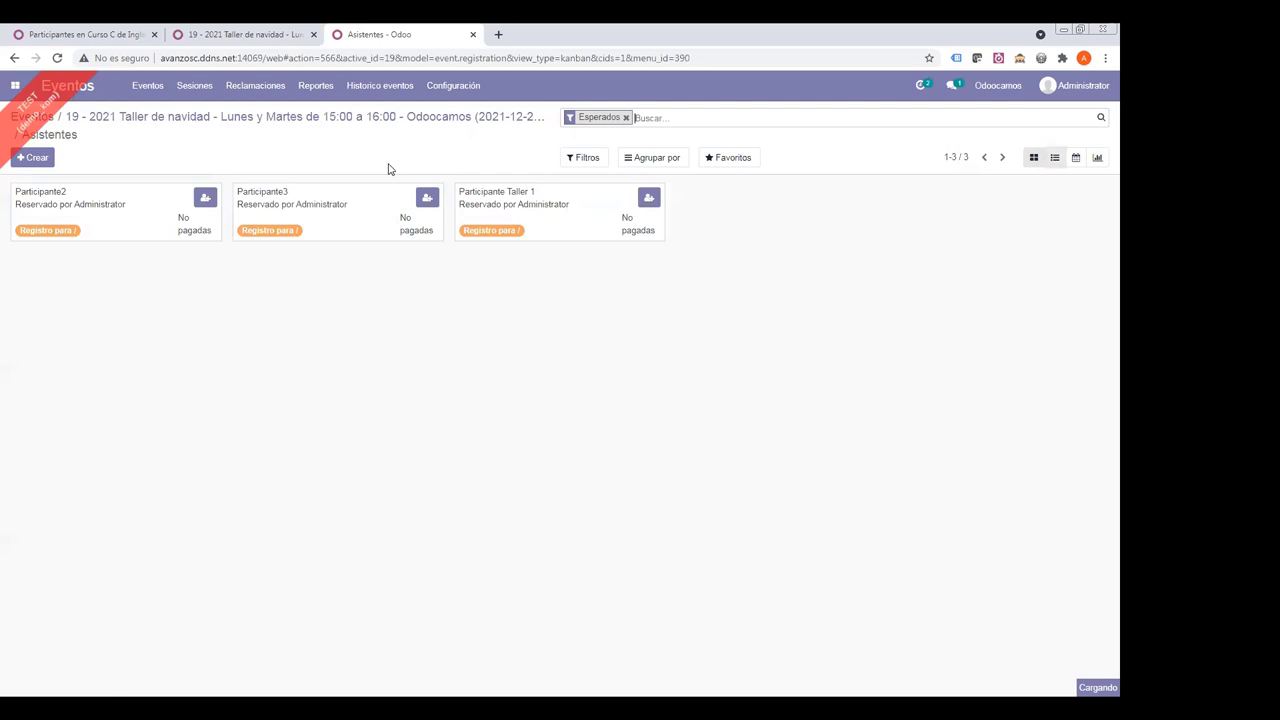
left_click(247, 117)
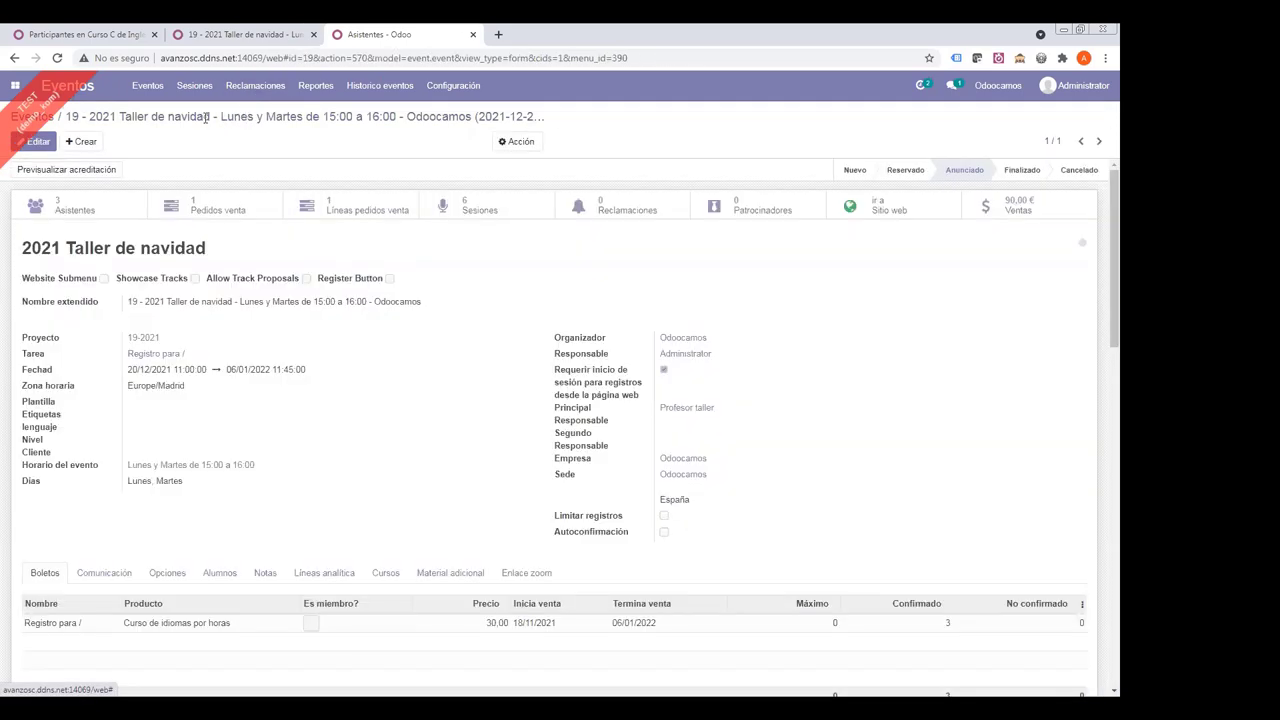
- Check the Registro para ticket, then open Curso C de Ingles from the Cursos tab
left_click(170, 623)
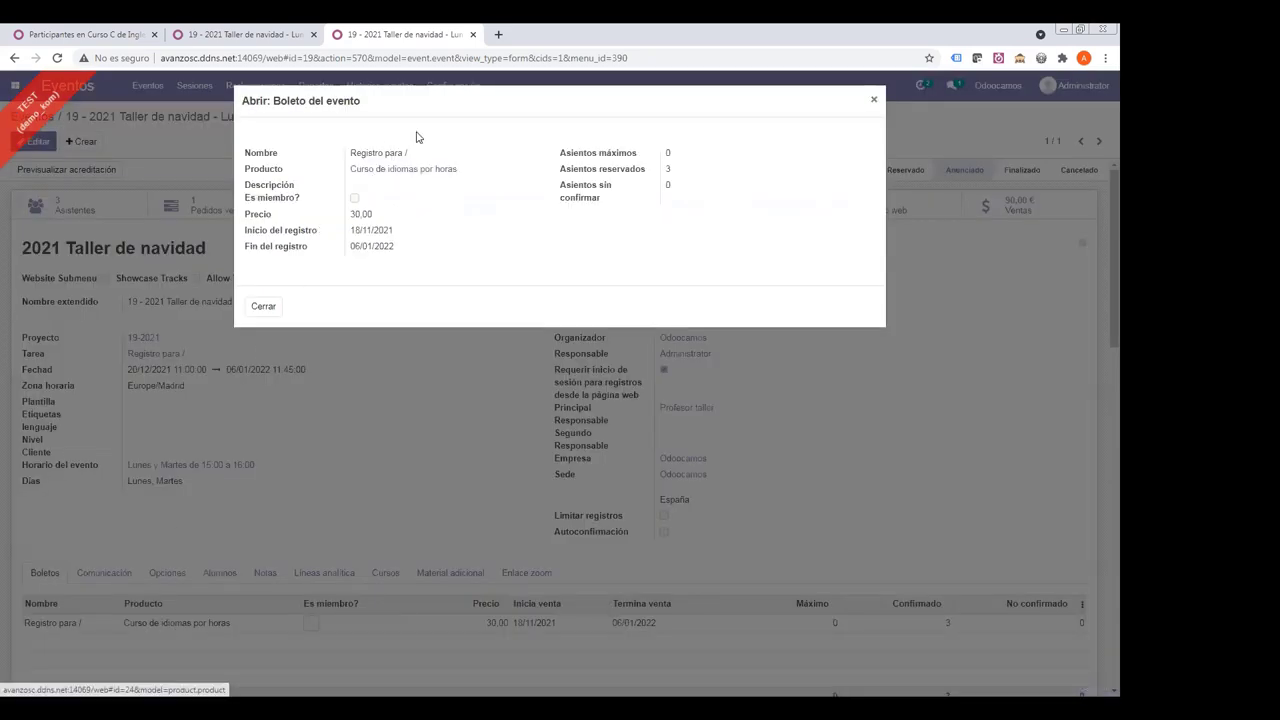
left_click(875, 103)
left_click(443, 574)
left_click(390, 574)
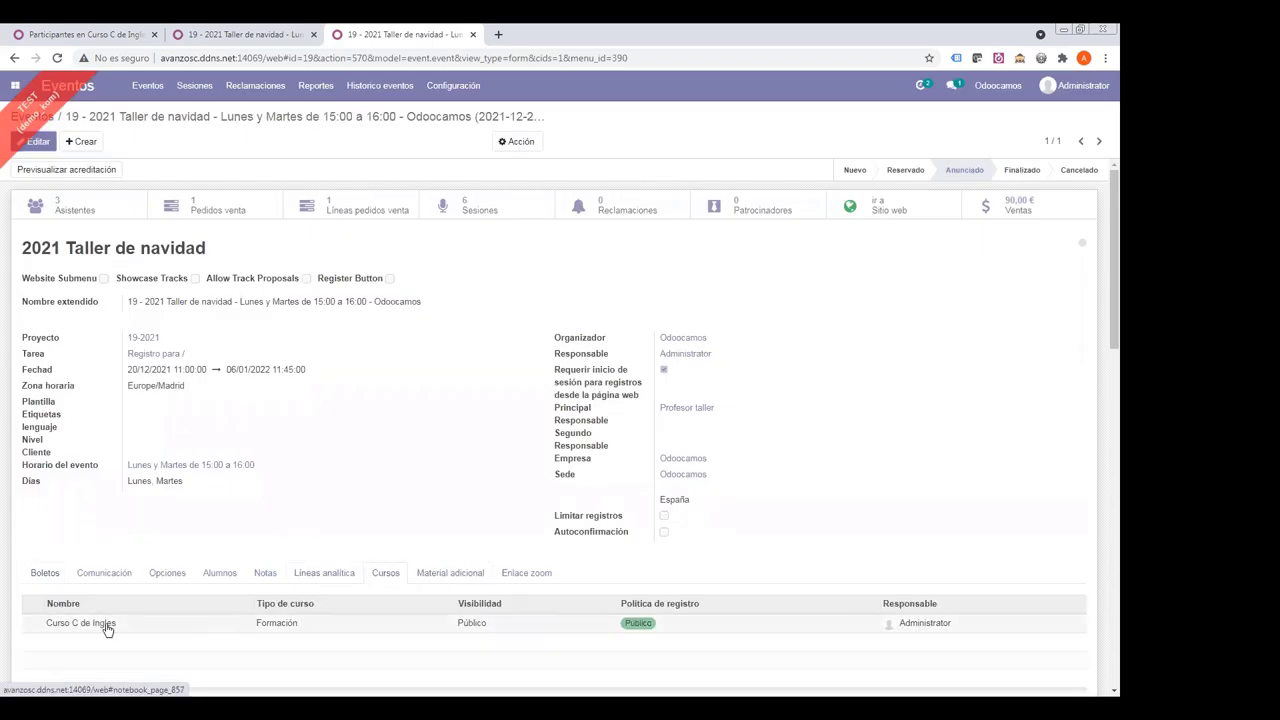
left_click(88, 622)
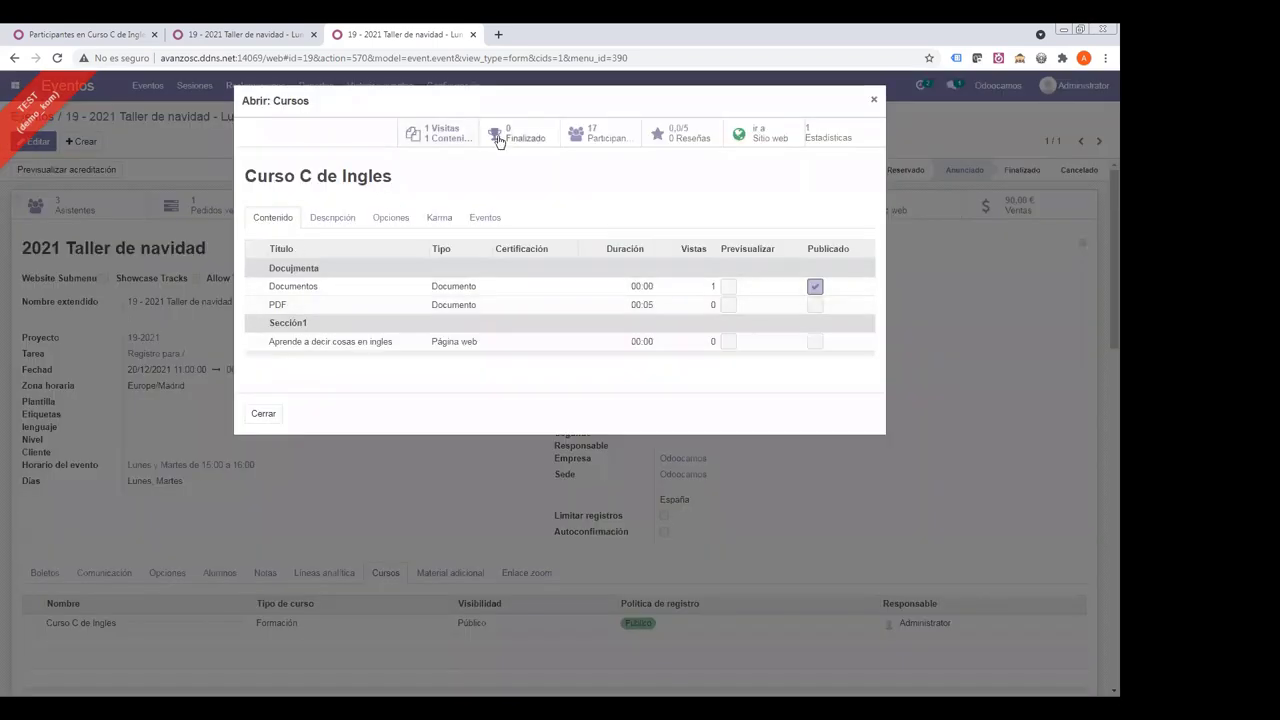
- Open the Participantes list for Curso C de Ingles, showing 17 entries
left_click(595, 135)
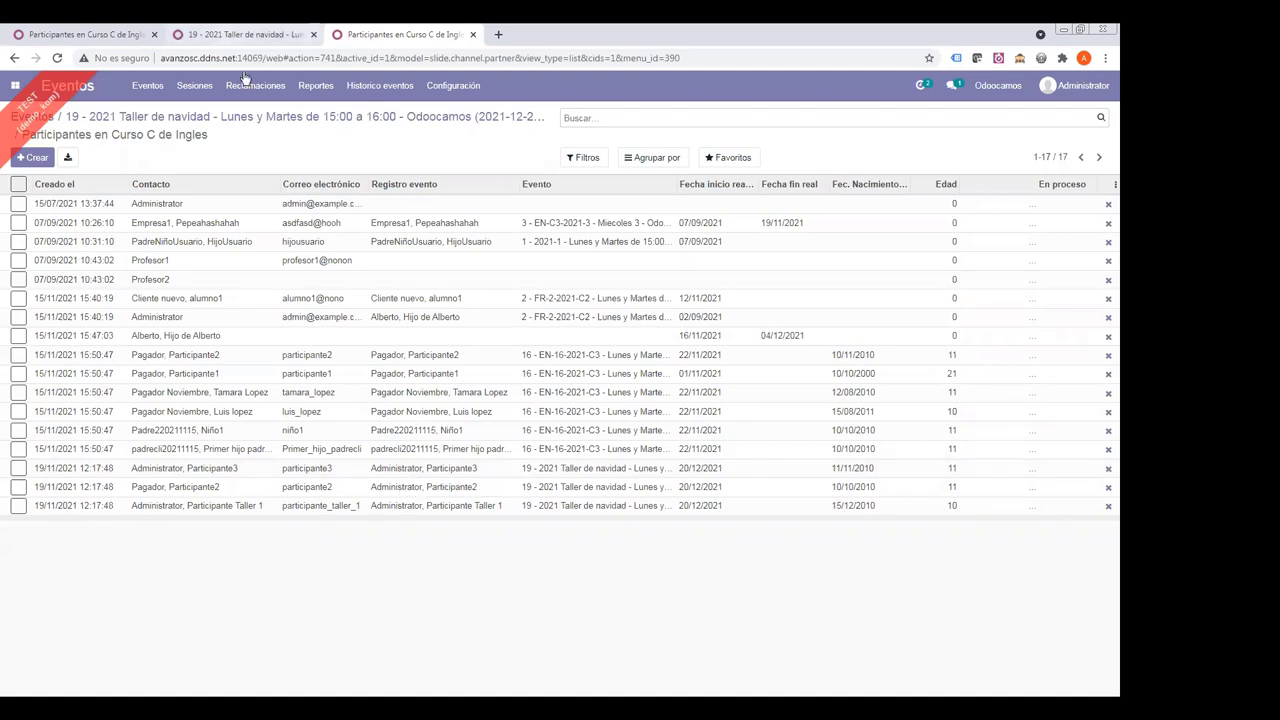
- Add Nuevo curso contenido1 as a second course on the taller event and save it
left_click(240, 34)
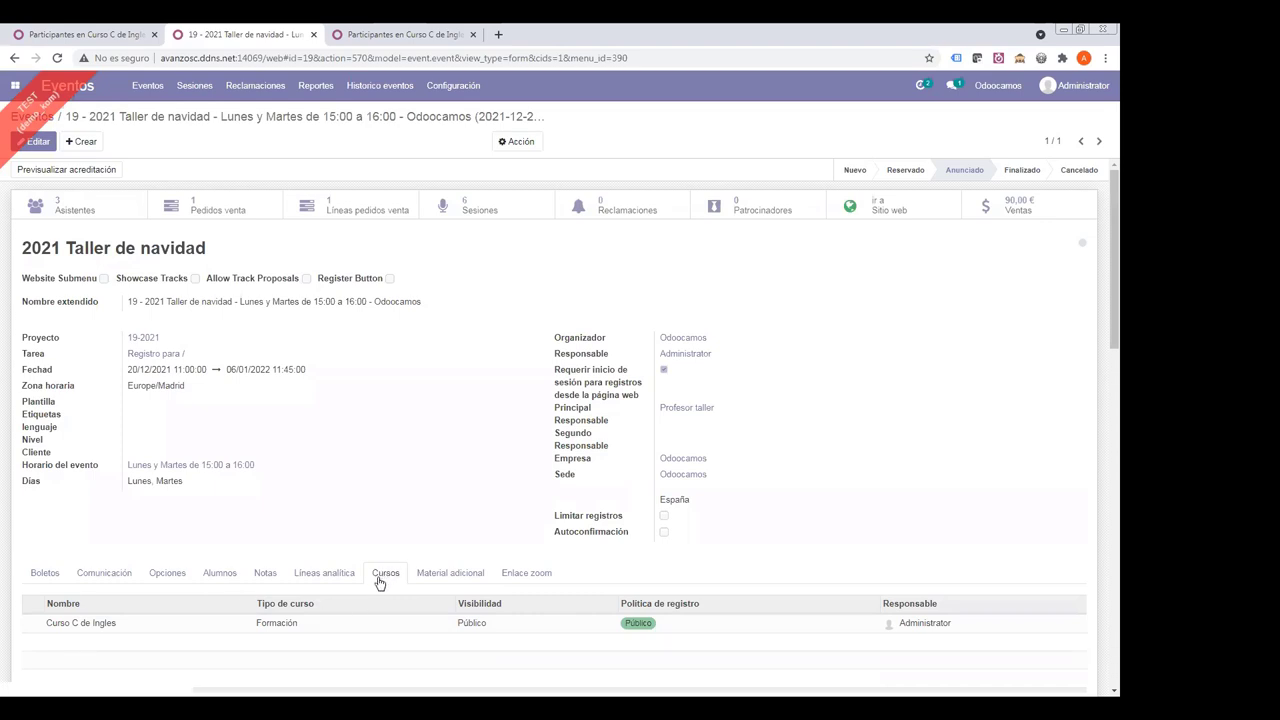
left_click(37, 141)
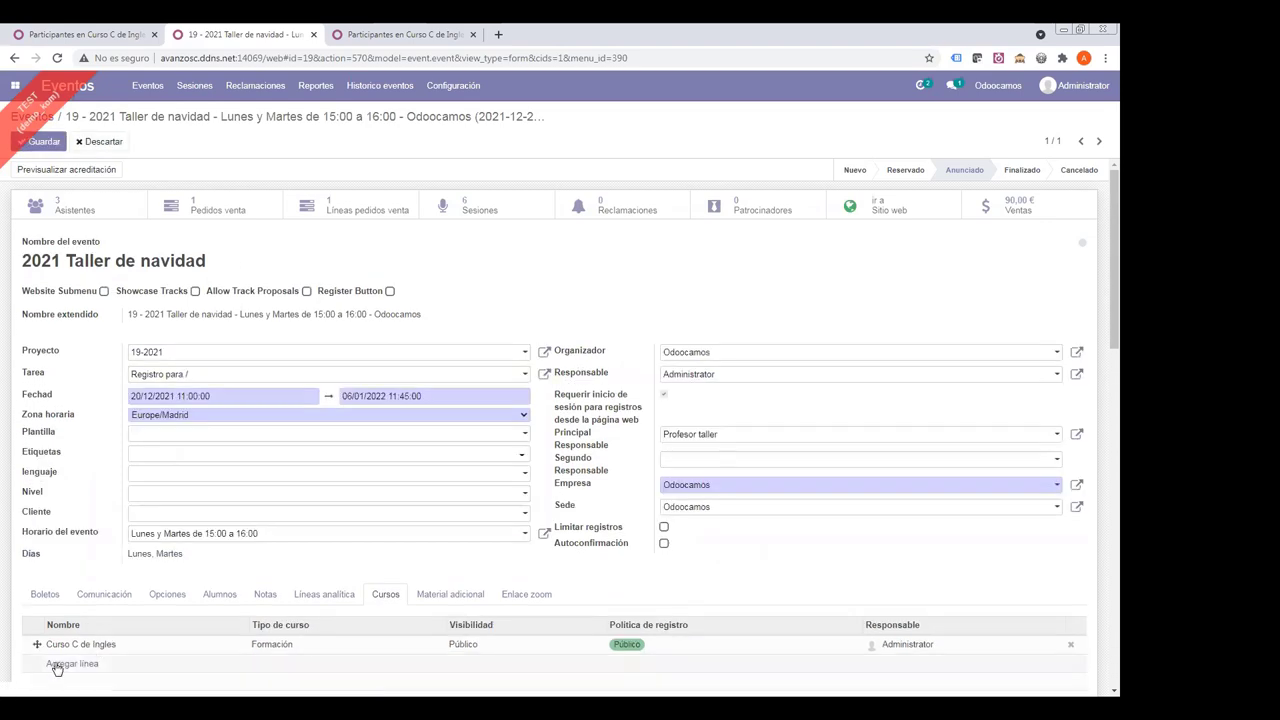
left_click(60, 664)
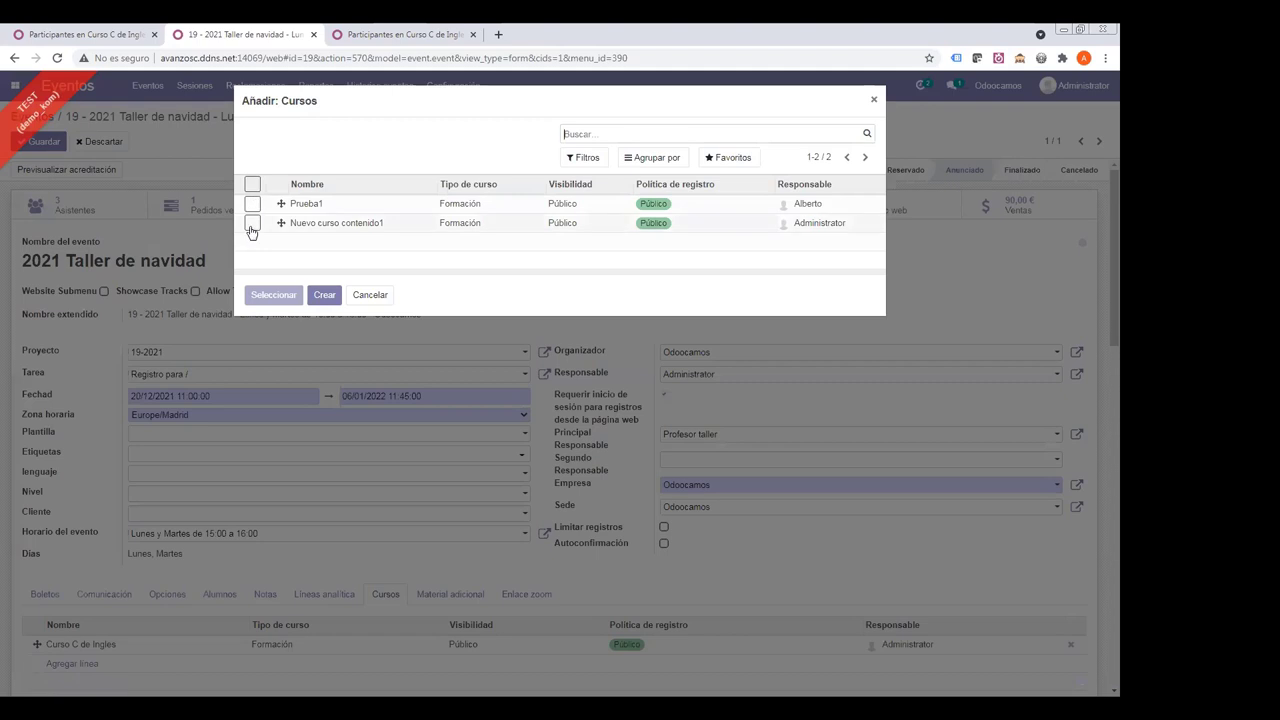
left_click(251, 224)
left_click(273, 294)
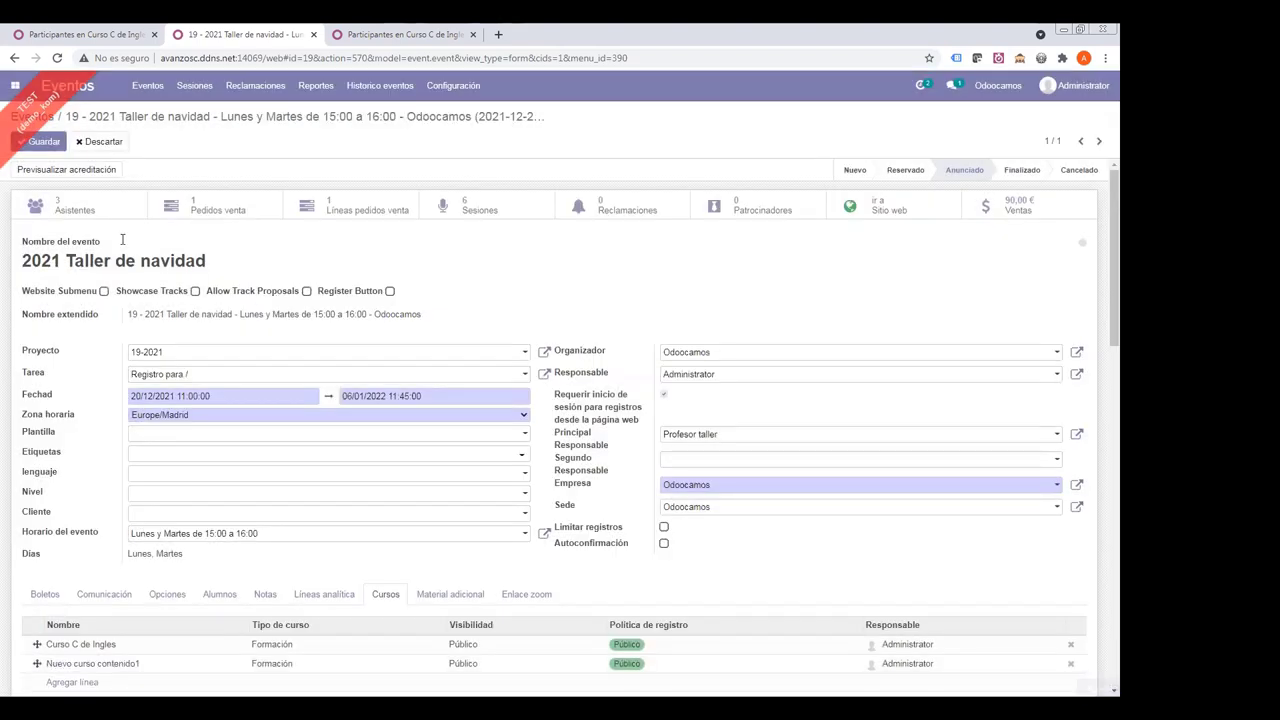
left_click(44, 143)
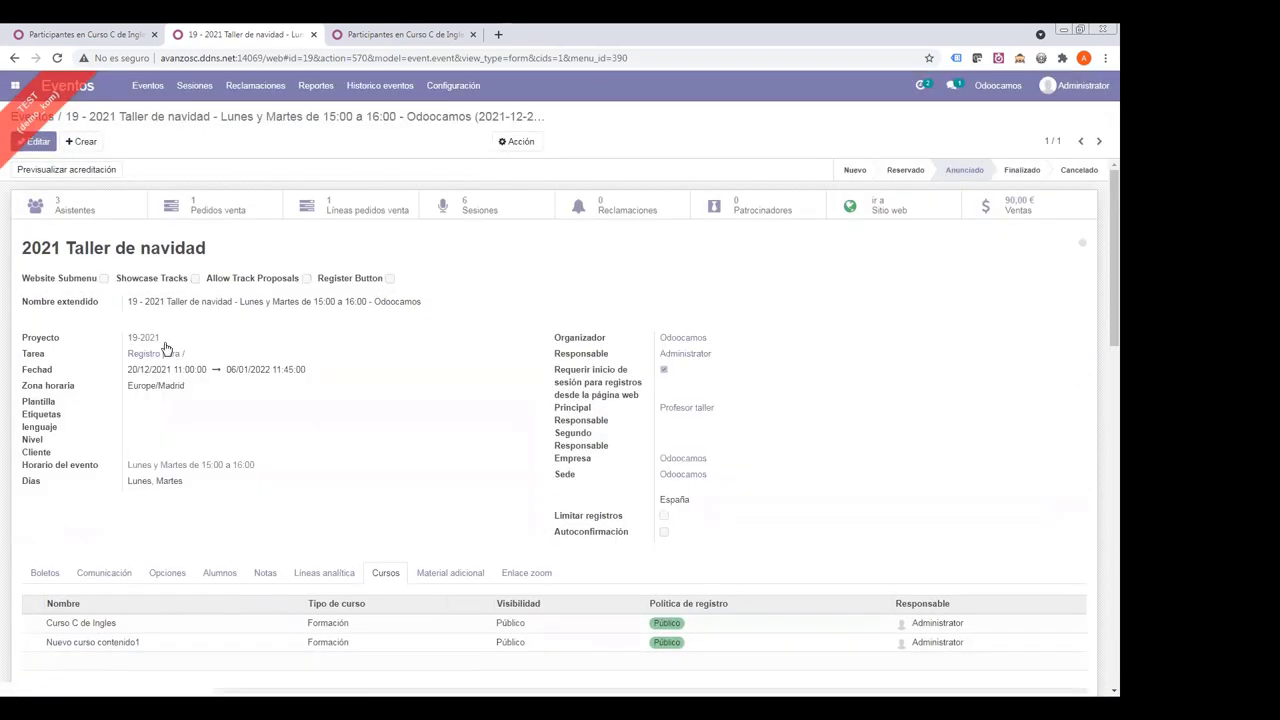
left_click(390, 34)
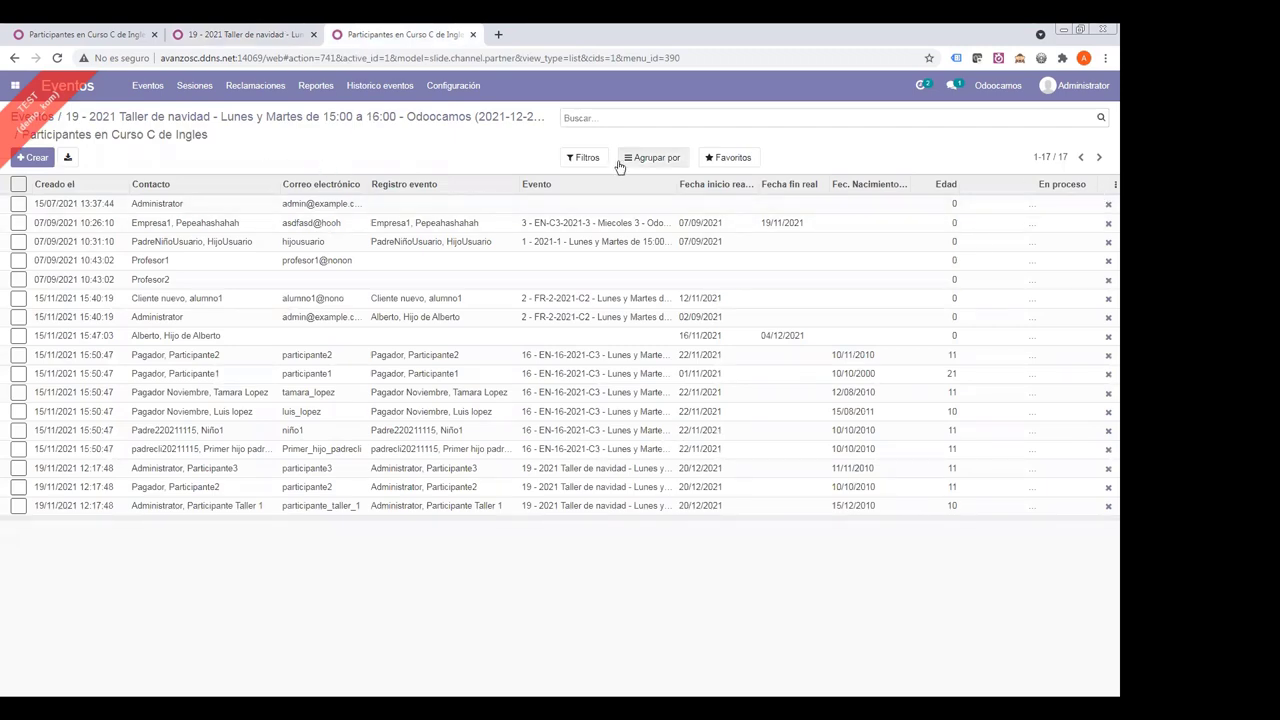
- Reload the participants list and filter it by Evento 'taller', showing 6 participants
key("F5")
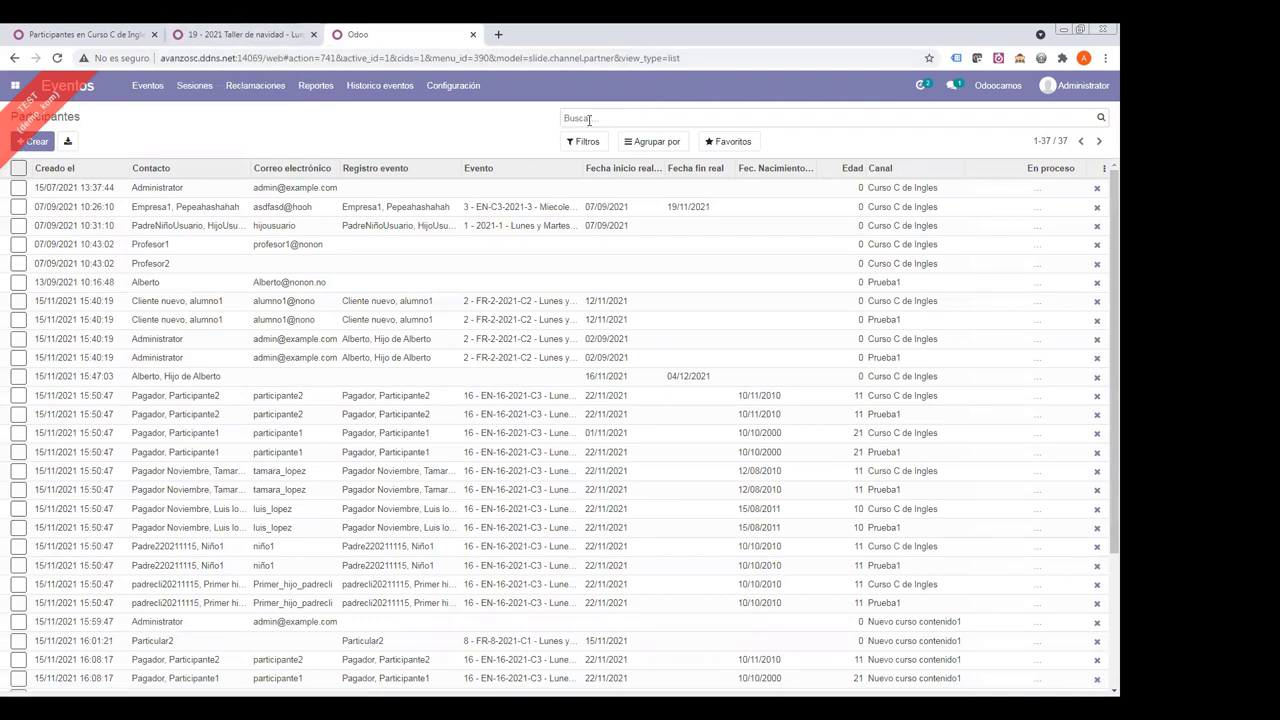
type("tya")
key("BackSpace")
type("talle")
key("Down")
key("Down")
key("Down")
key("Down")
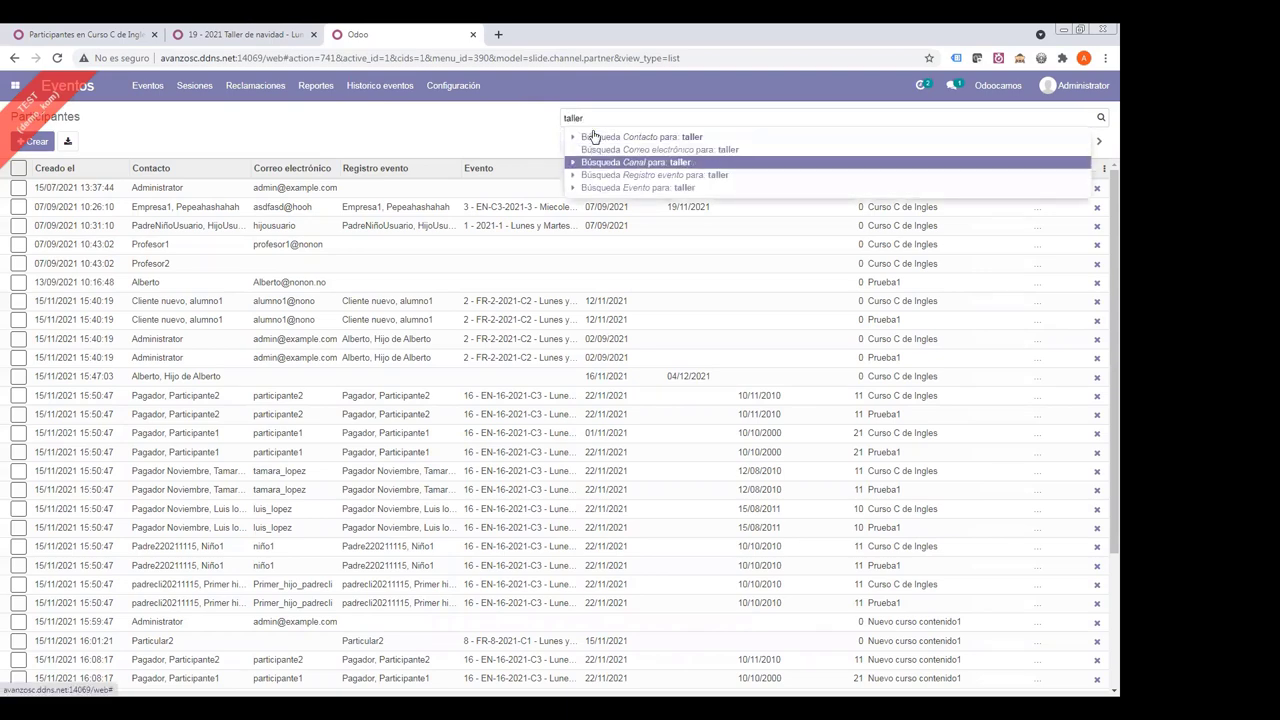
key("Return")
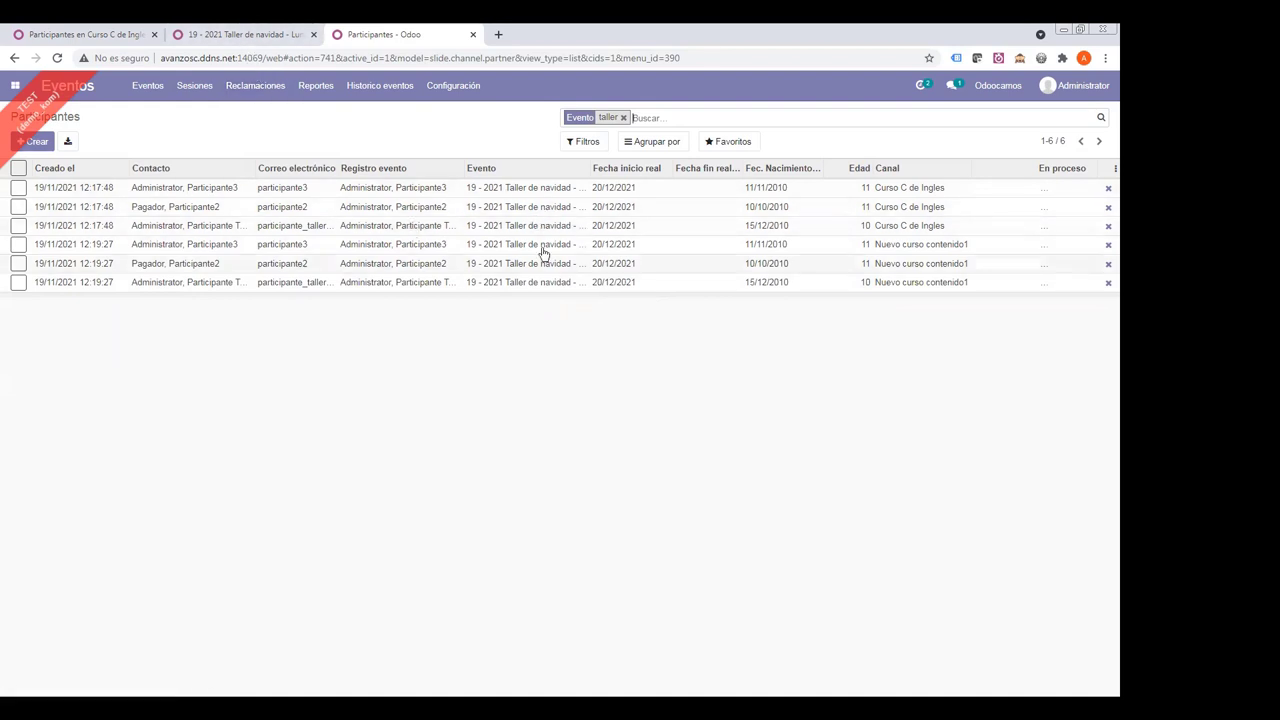
left_click(245, 34)
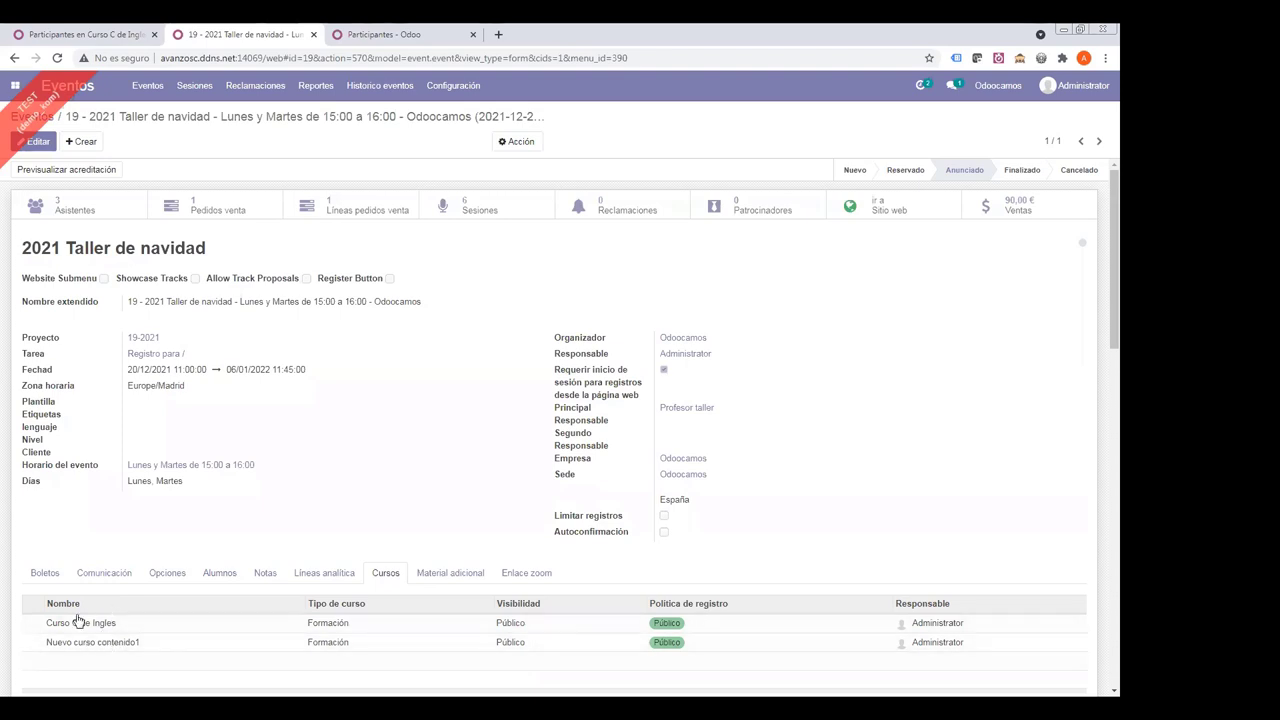
- Remove Nuevo curso contenido1 from the event's courses and save
left_click(40, 142)
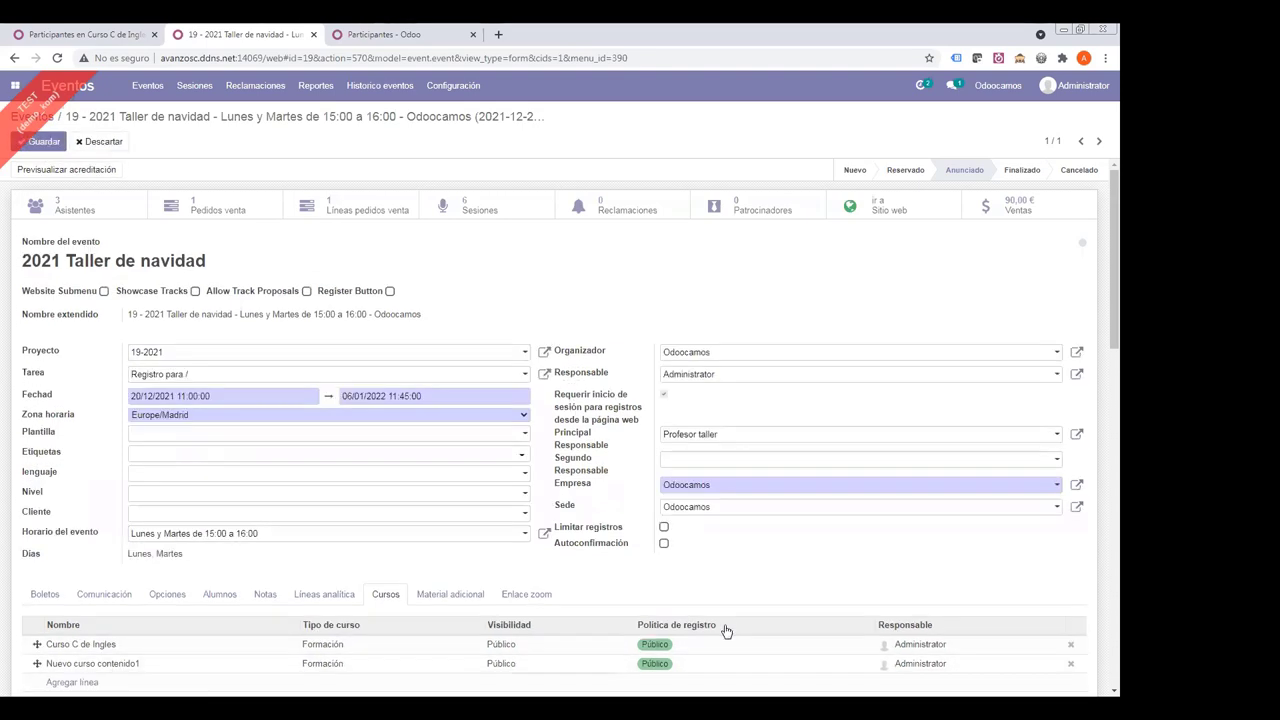
left_click(1074, 666)
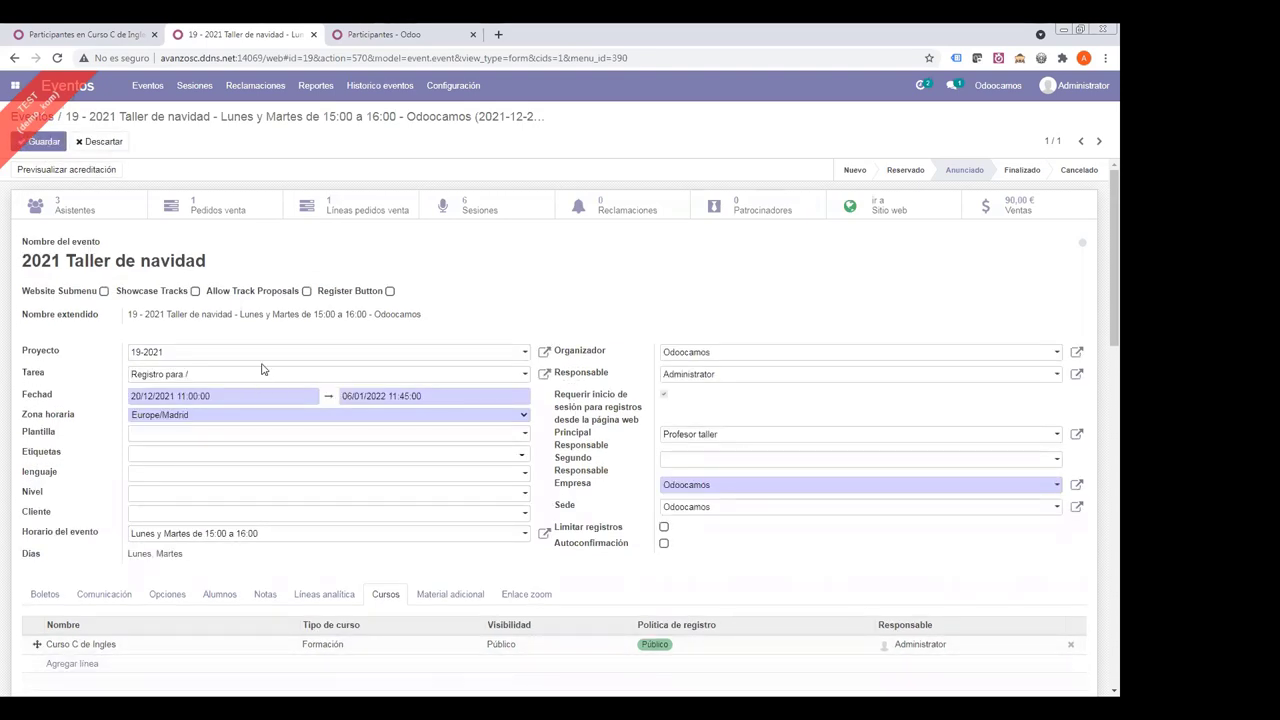
left_click(40, 141)
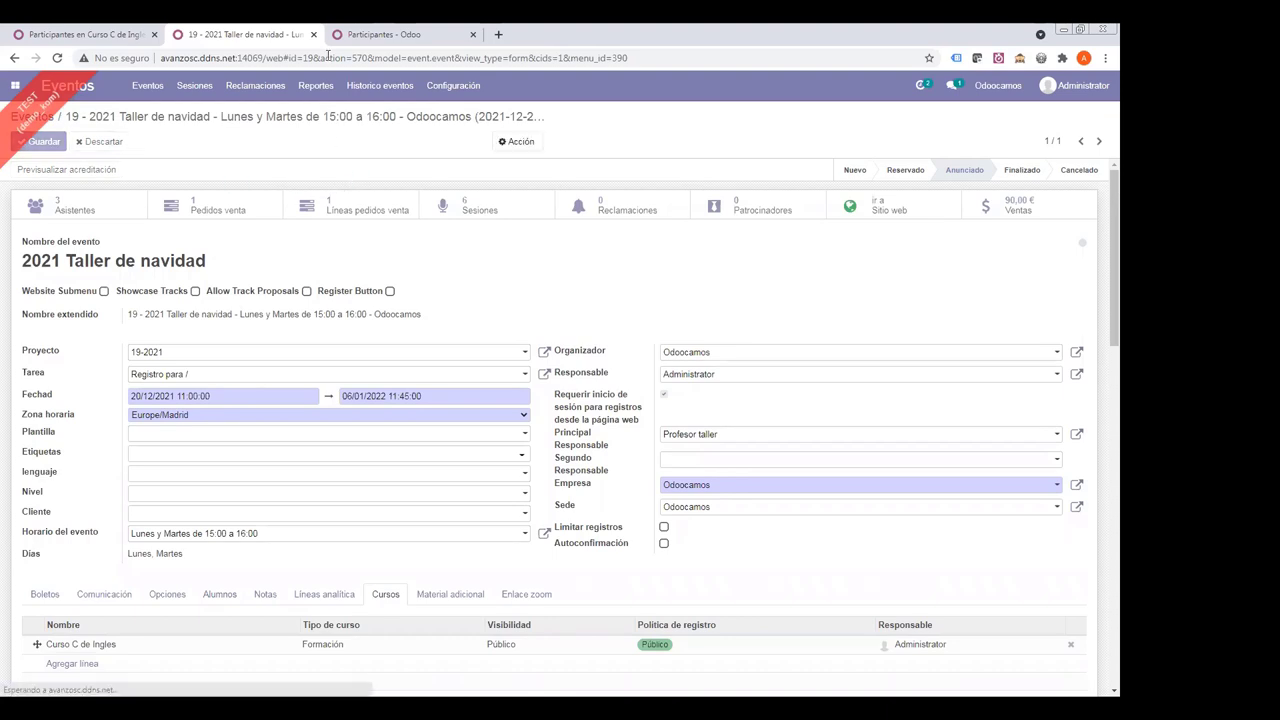
- Reapply the Evento 'taller' filter on the participants list
left_click(384, 34)
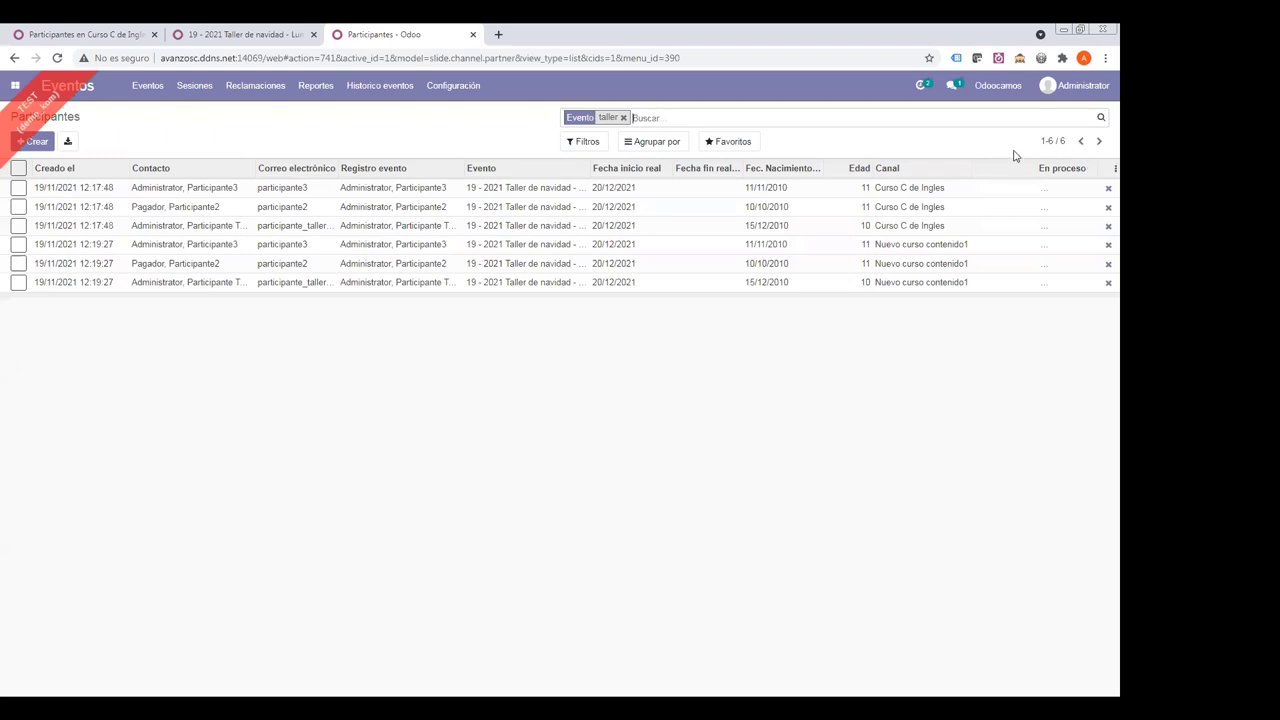
left_click(623, 118)
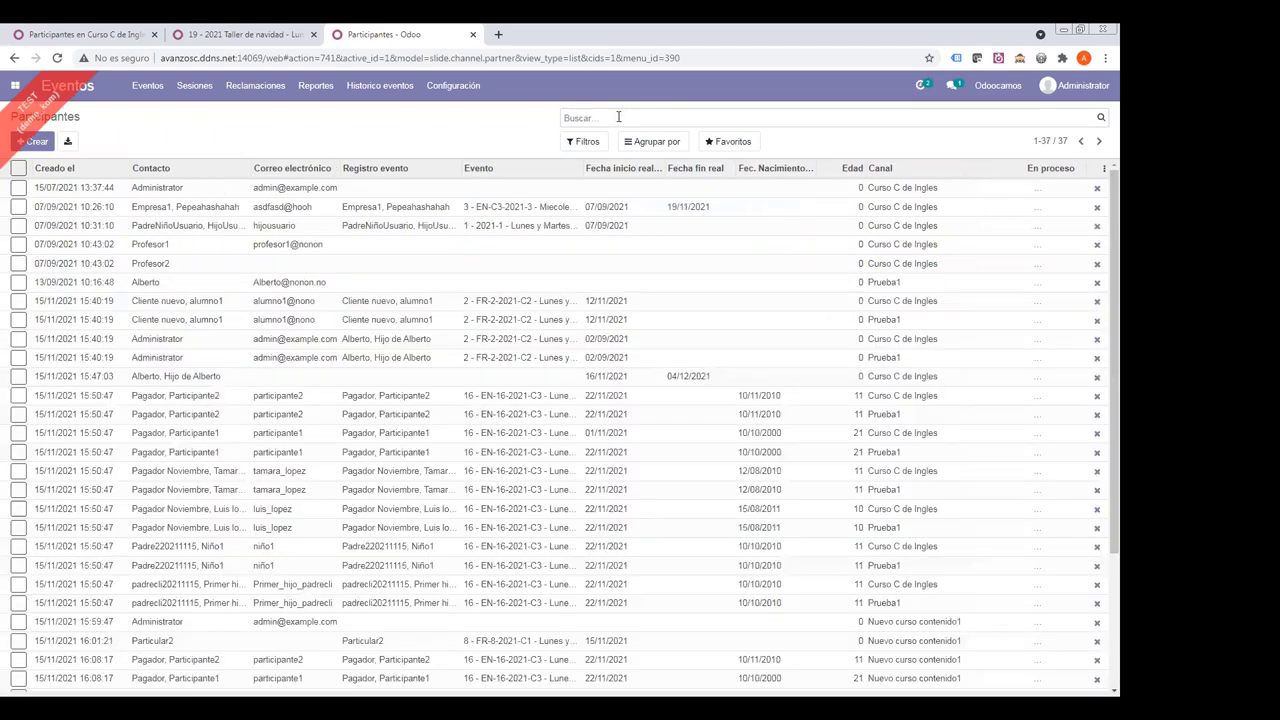
type("taller")
key("Down")
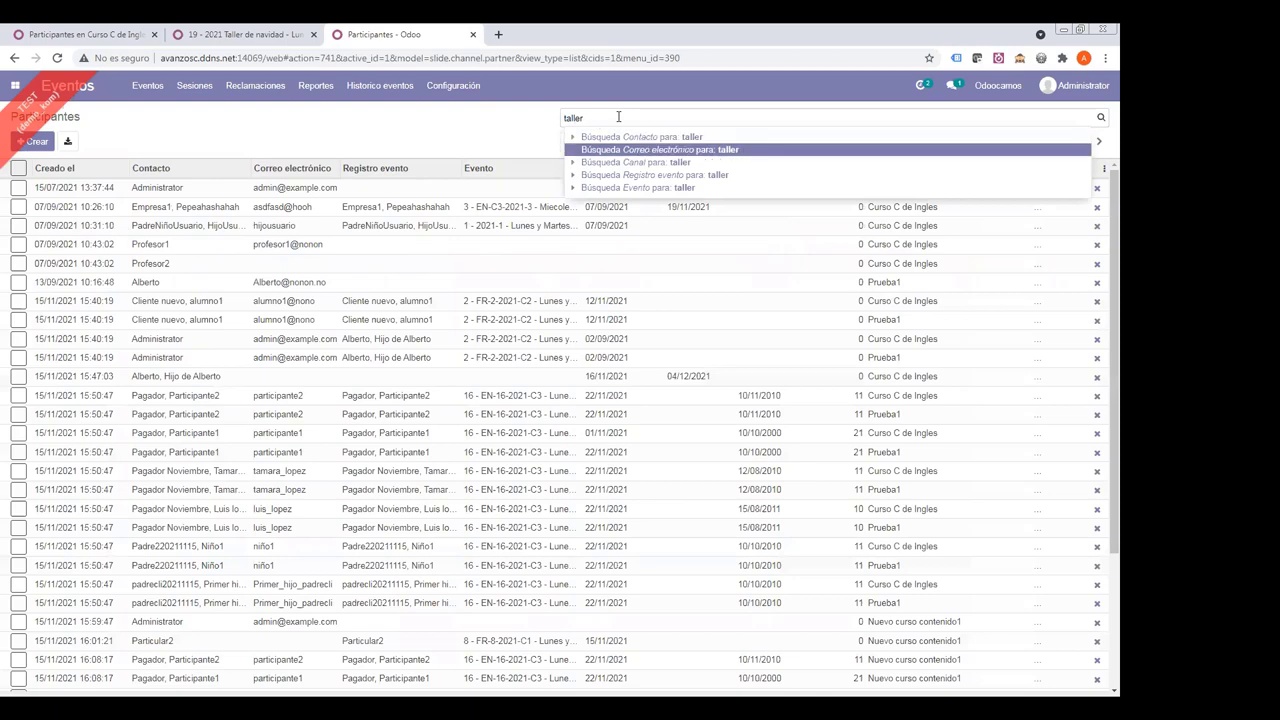
key("Down")
key("Down")
key("Down")
key("Return")
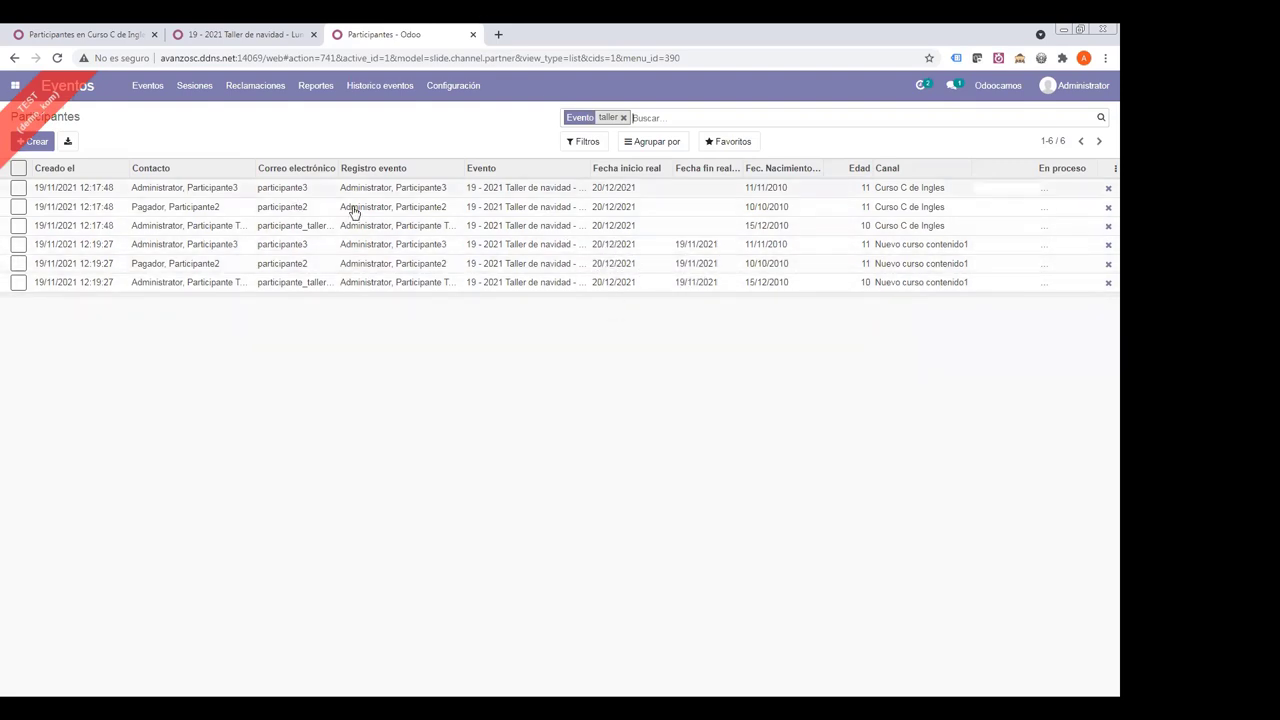
- Add Prueba1 and Nuevo curso contenido1 to the event's courses and save
left_click(240, 34)
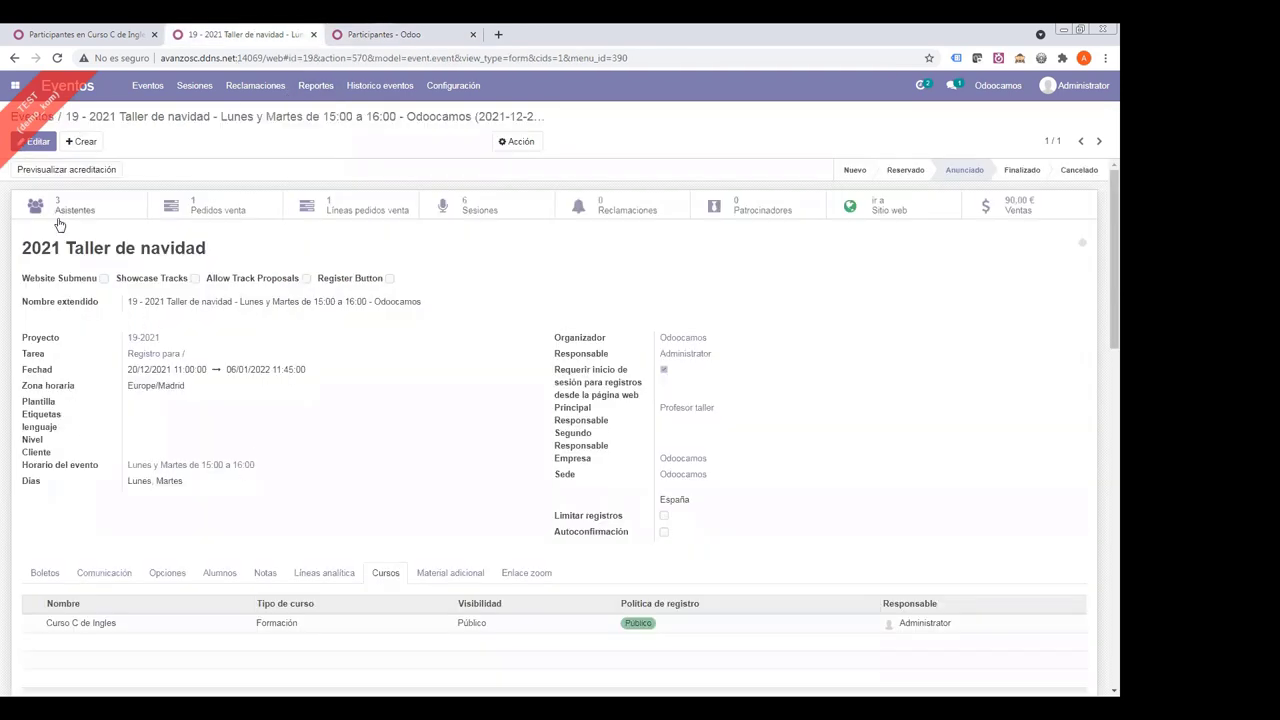
left_click(36, 148)
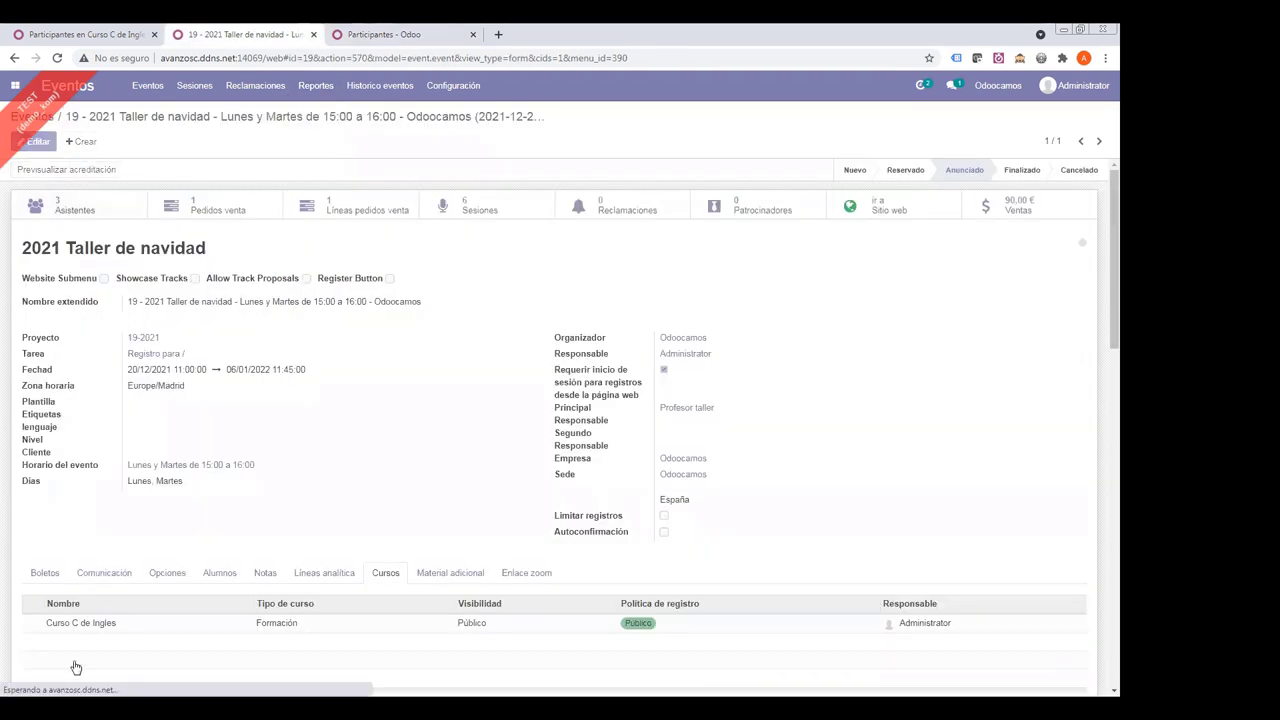
left_click(74, 663)
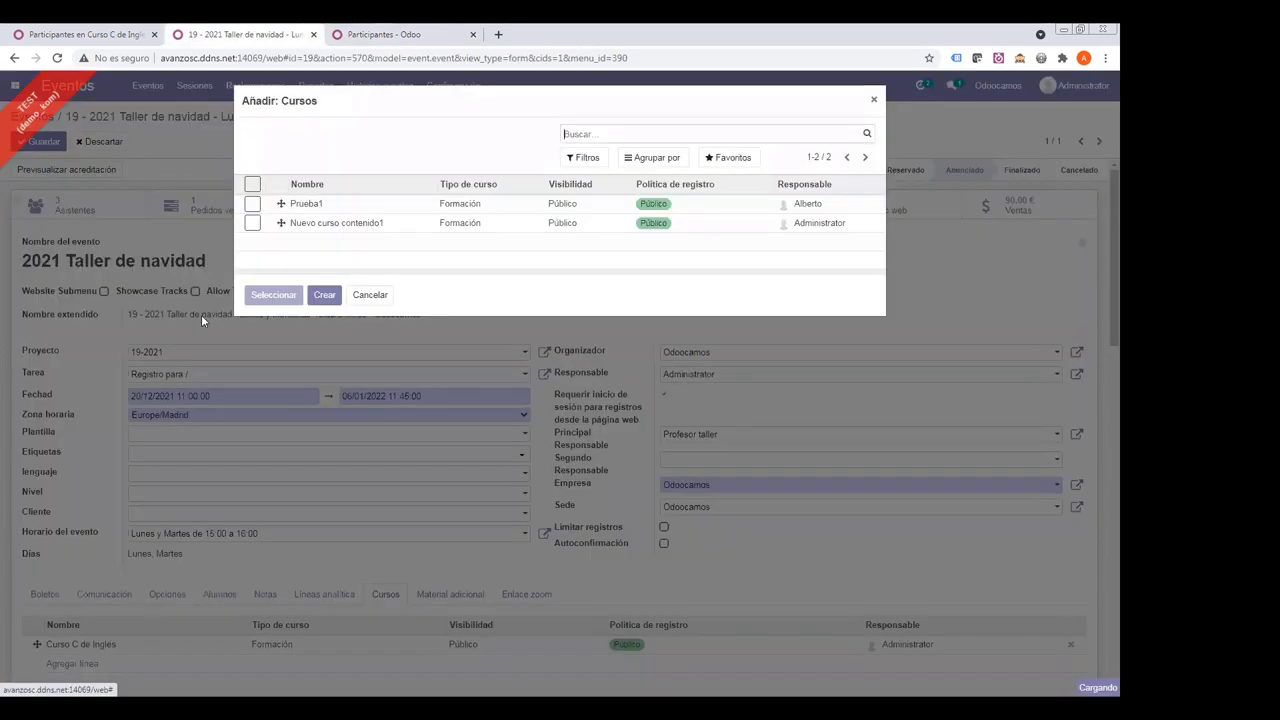
left_click(253, 222)
left_click(273, 294)
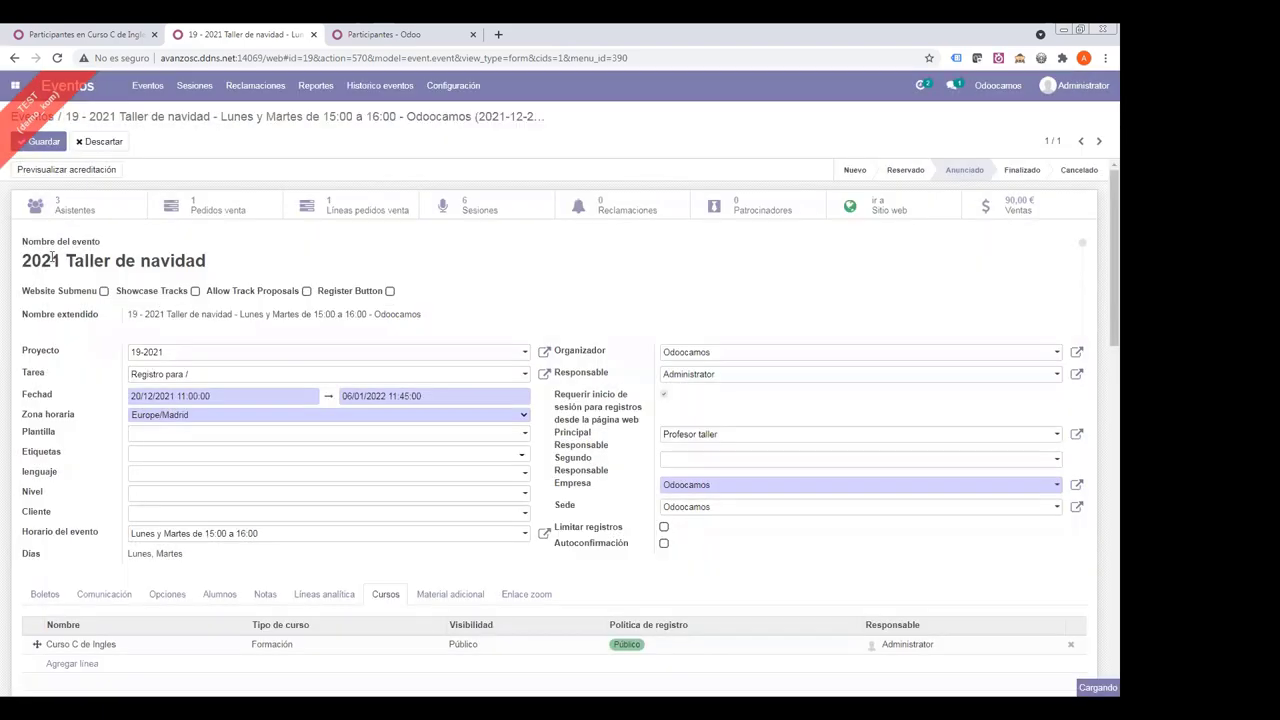
left_click(36, 145)
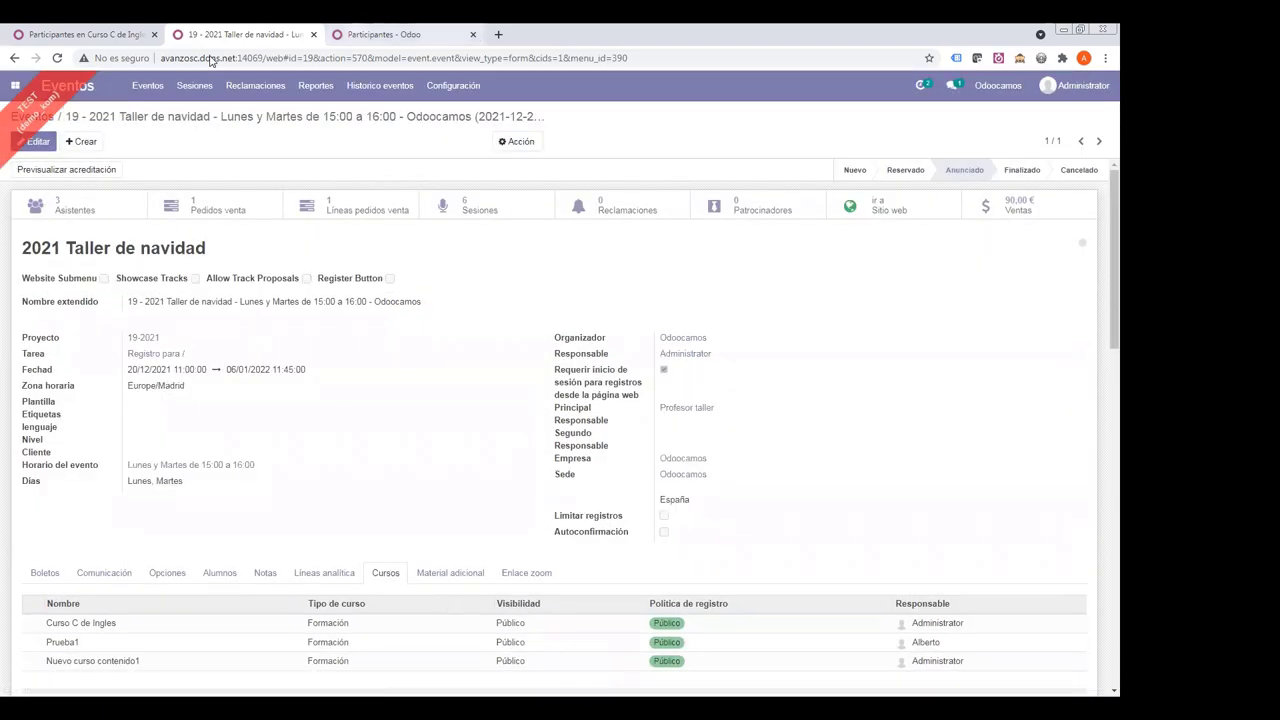
- Refilter participants by Evento 'taller', now showing 9 entries across three courses
left_click(385, 34)
left_click(626, 118)
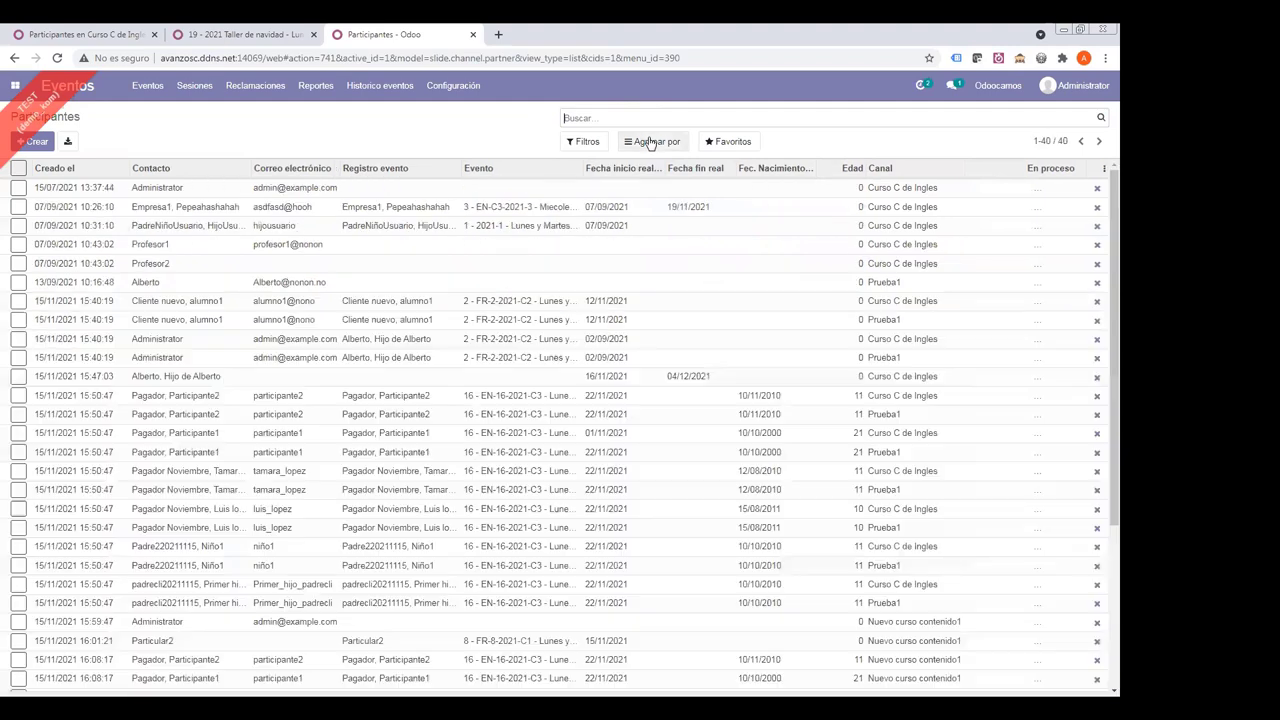
type("taller")
key("Down")
key("Down")
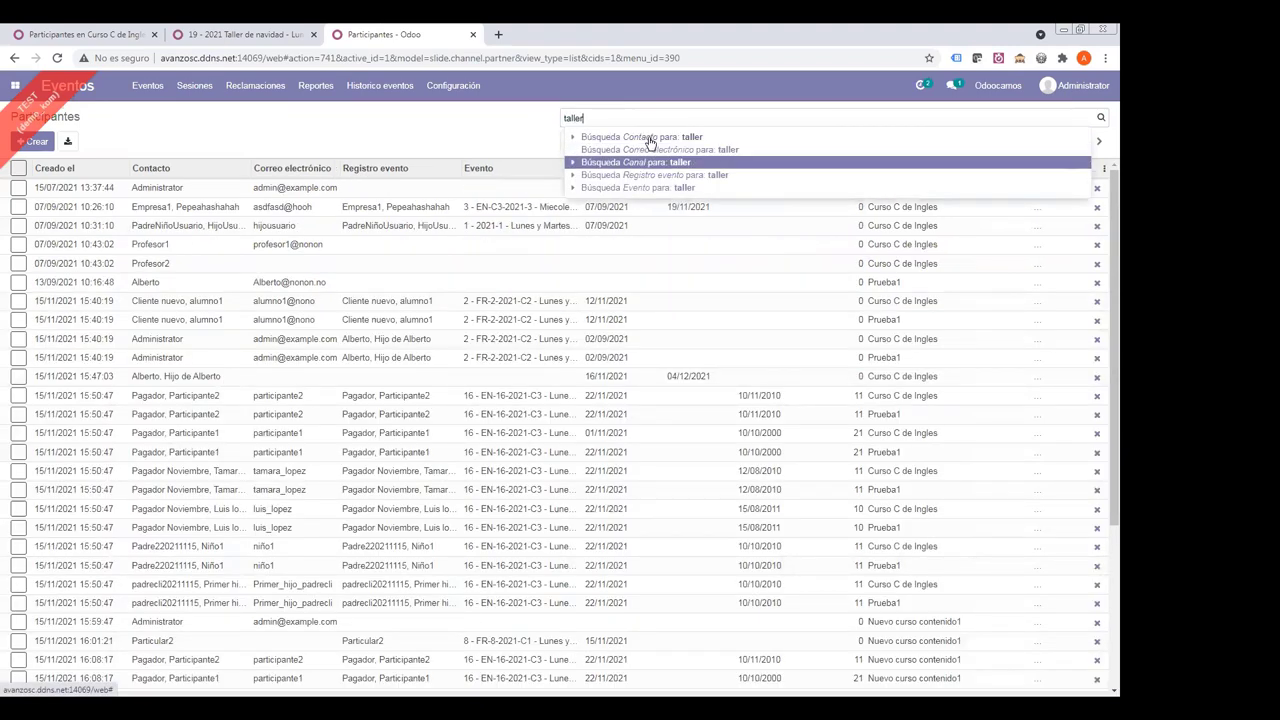
key("Down")
key("Down")
key("Down")
key("Up")
key("Return")
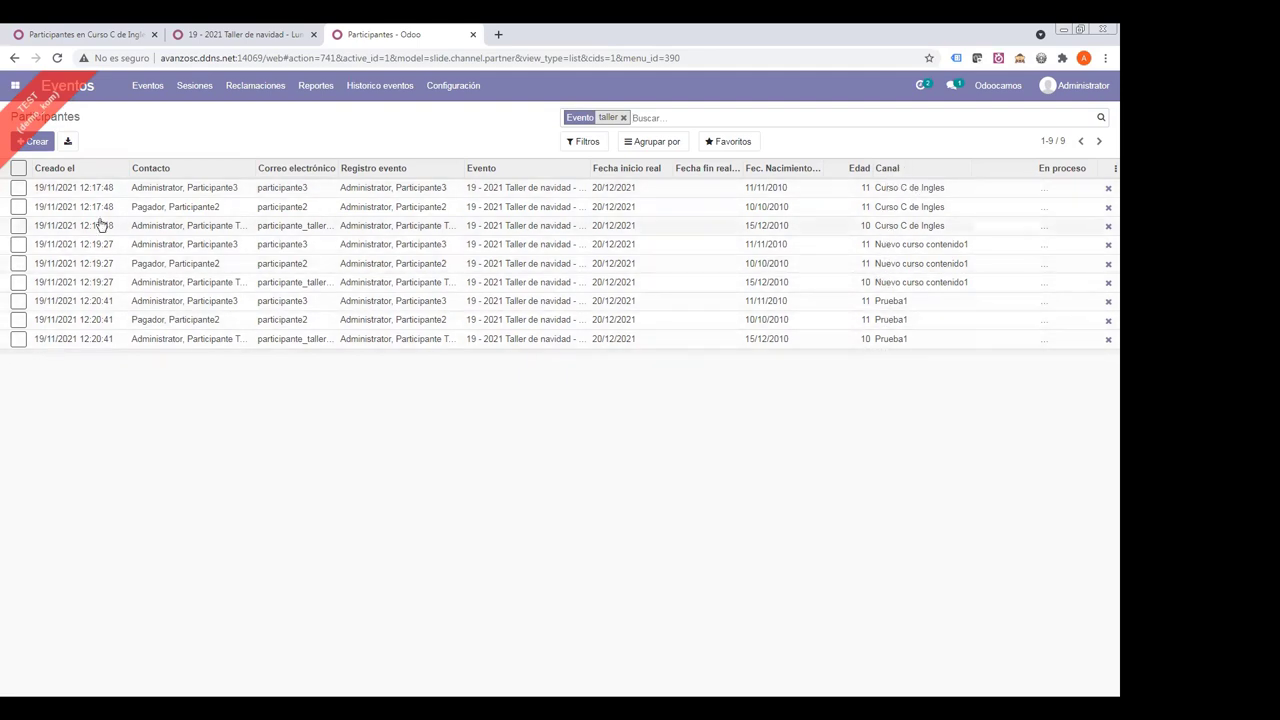
- Mark Participante3's taller event registration as Asistido, filling attendance date 19/11/2021
left_click(227, 42)
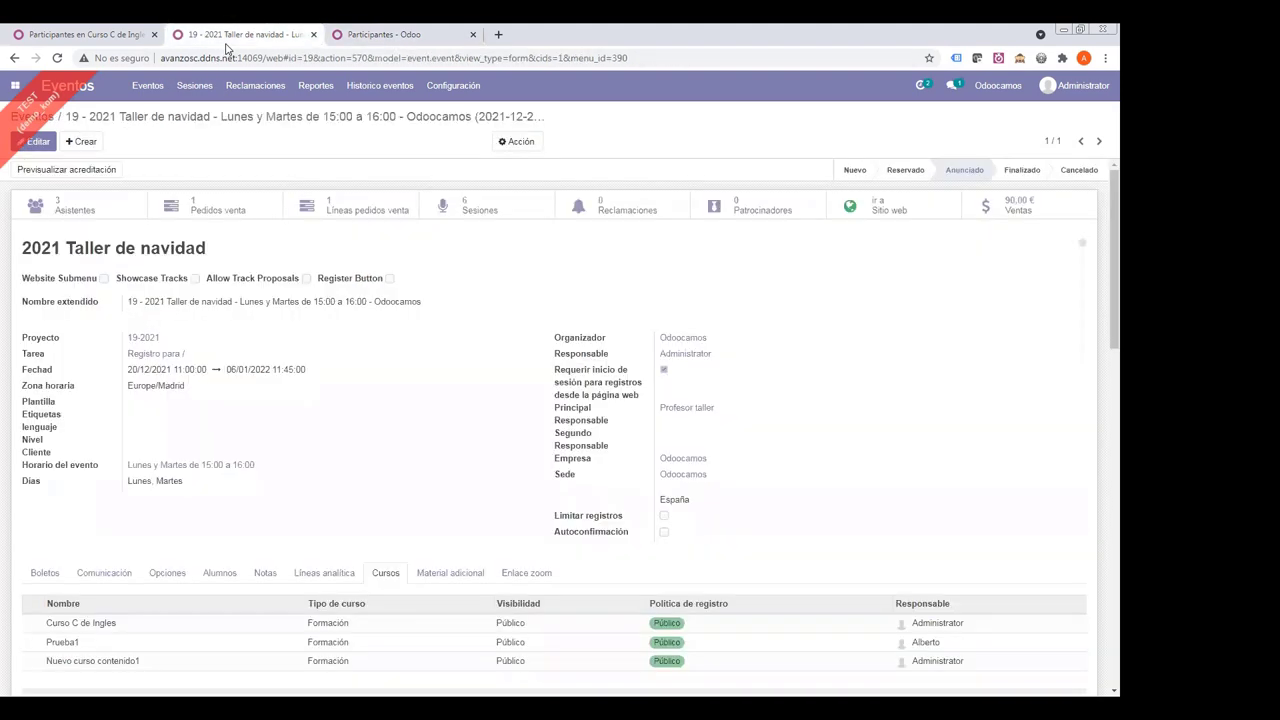
left_click(65, 212)
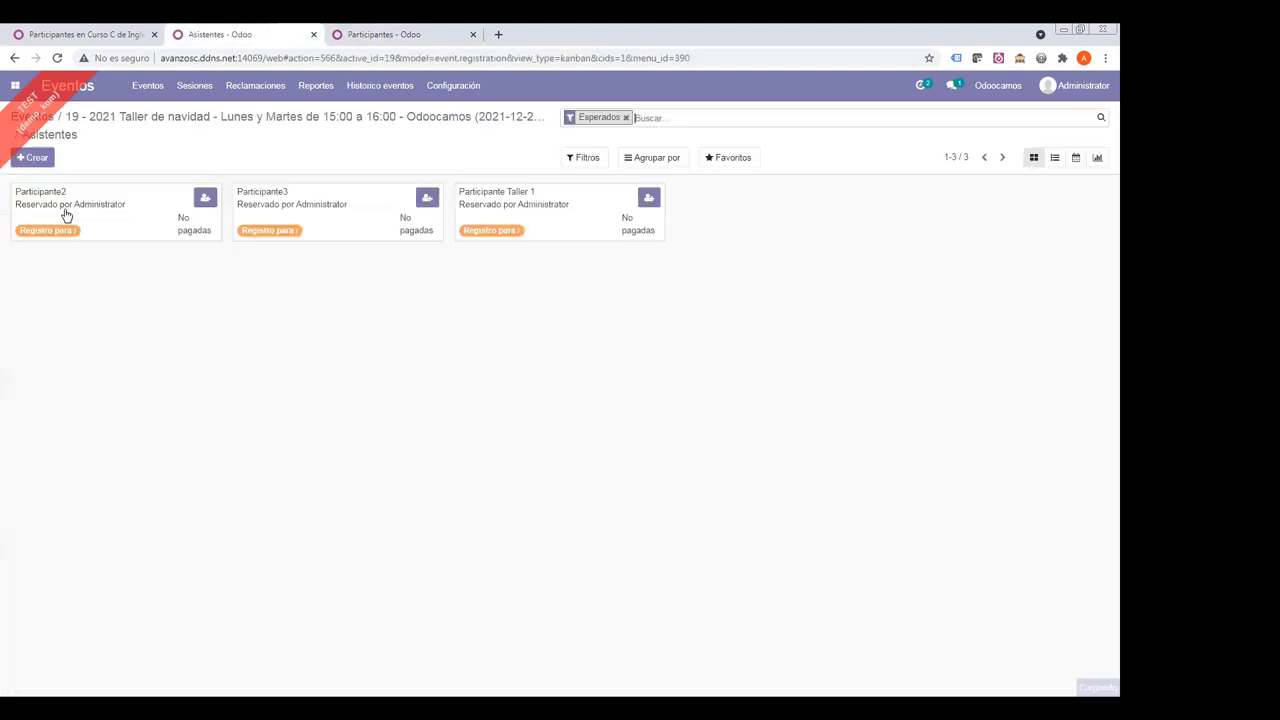
left_click(1055, 157)
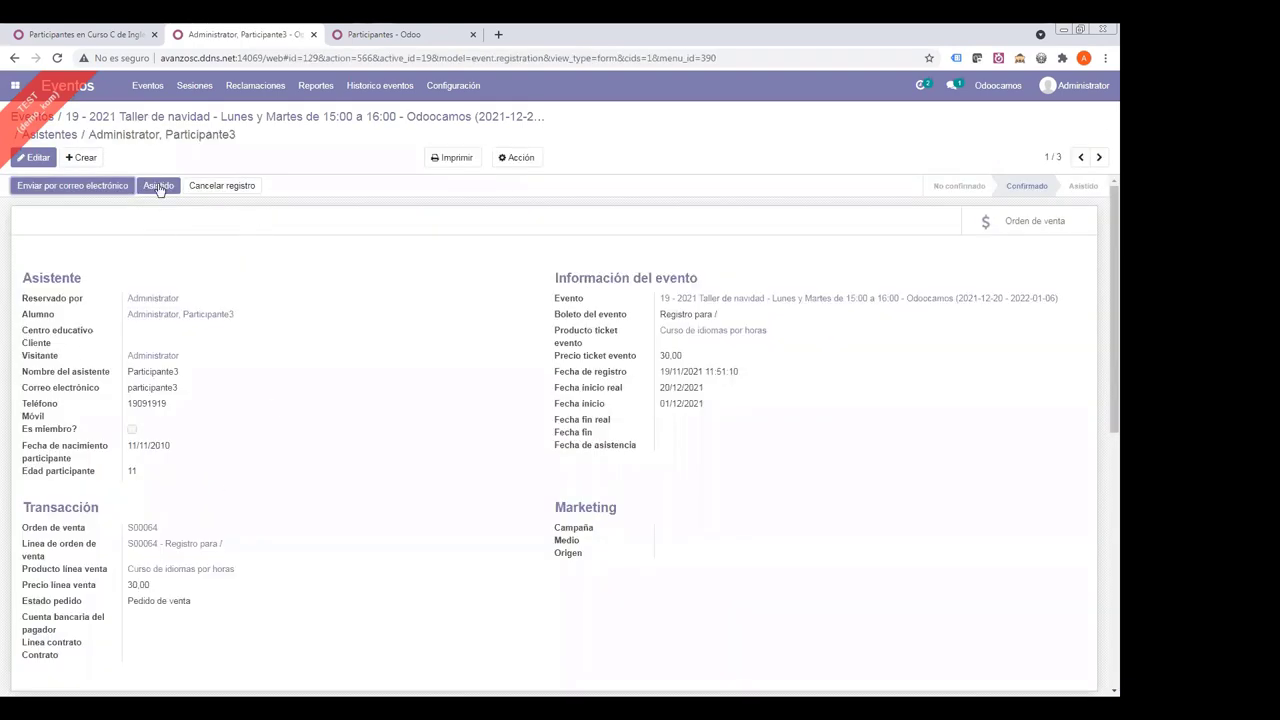
left_click(158, 186)
left_click(158, 186)
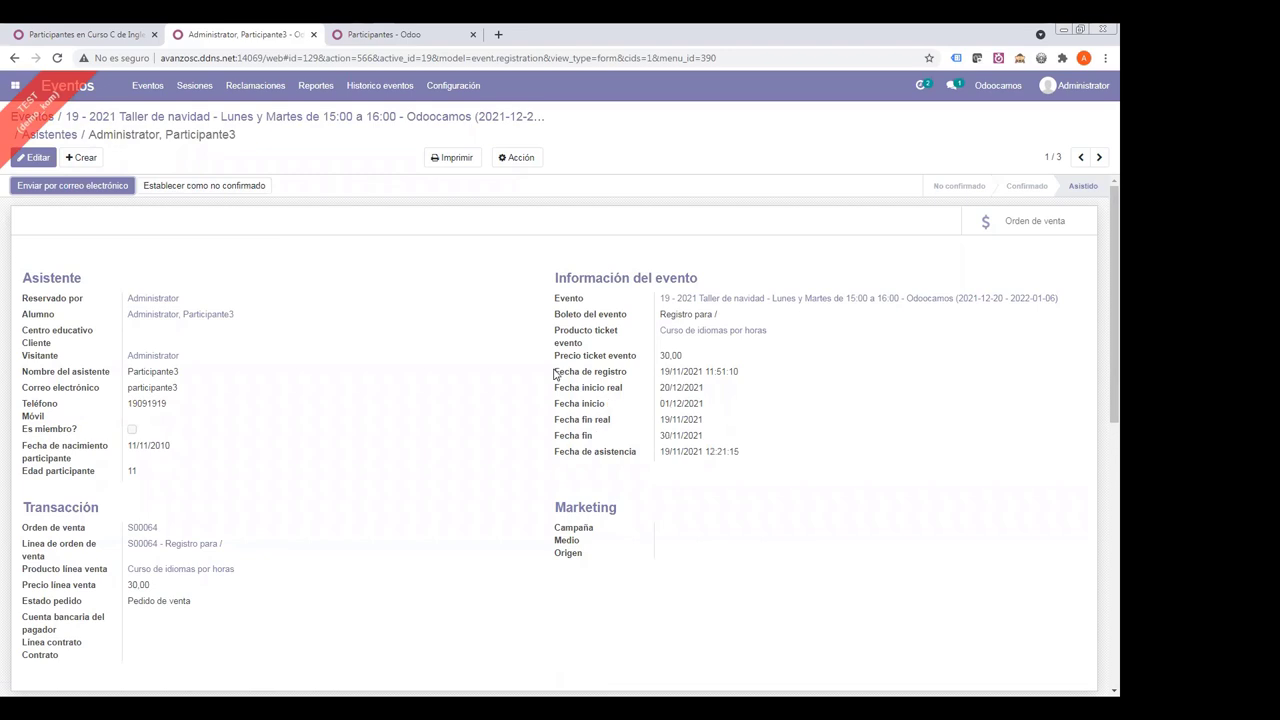
left_click_drag(553, 371, 763, 462)
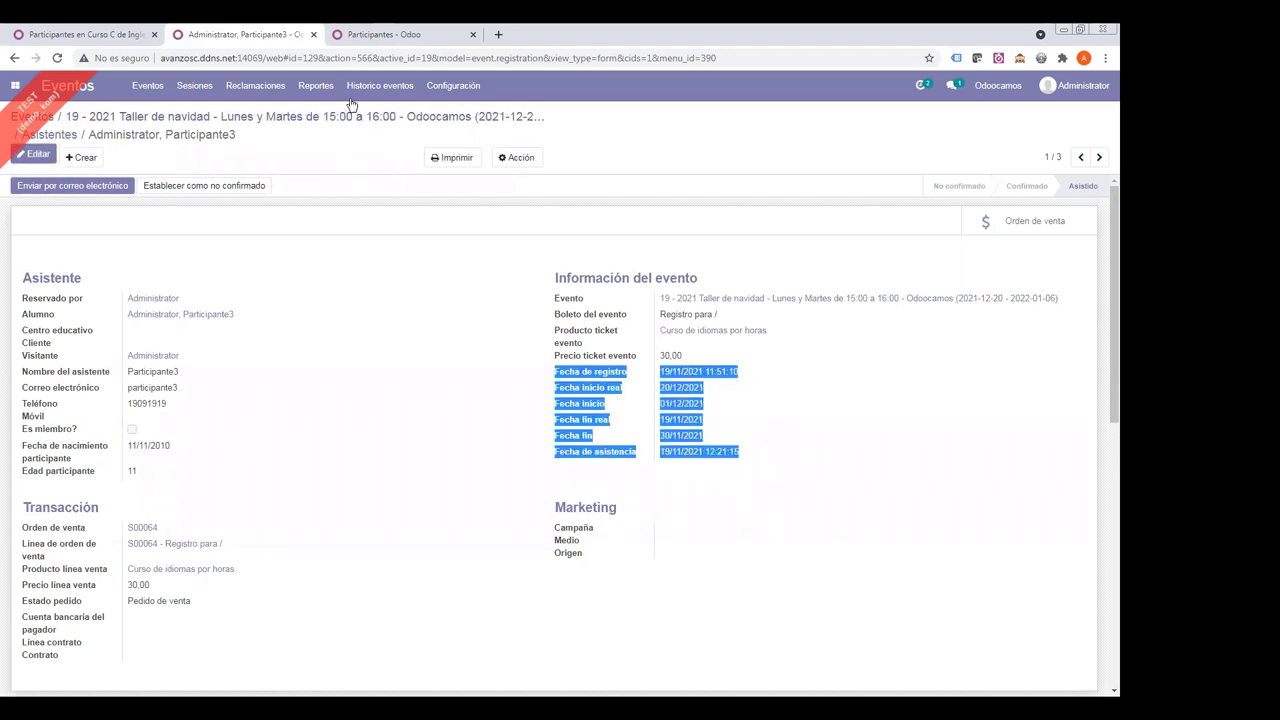
- Re-run the Evento 'taller' participant search, then return to Participante3's registration
left_click(365, 44)
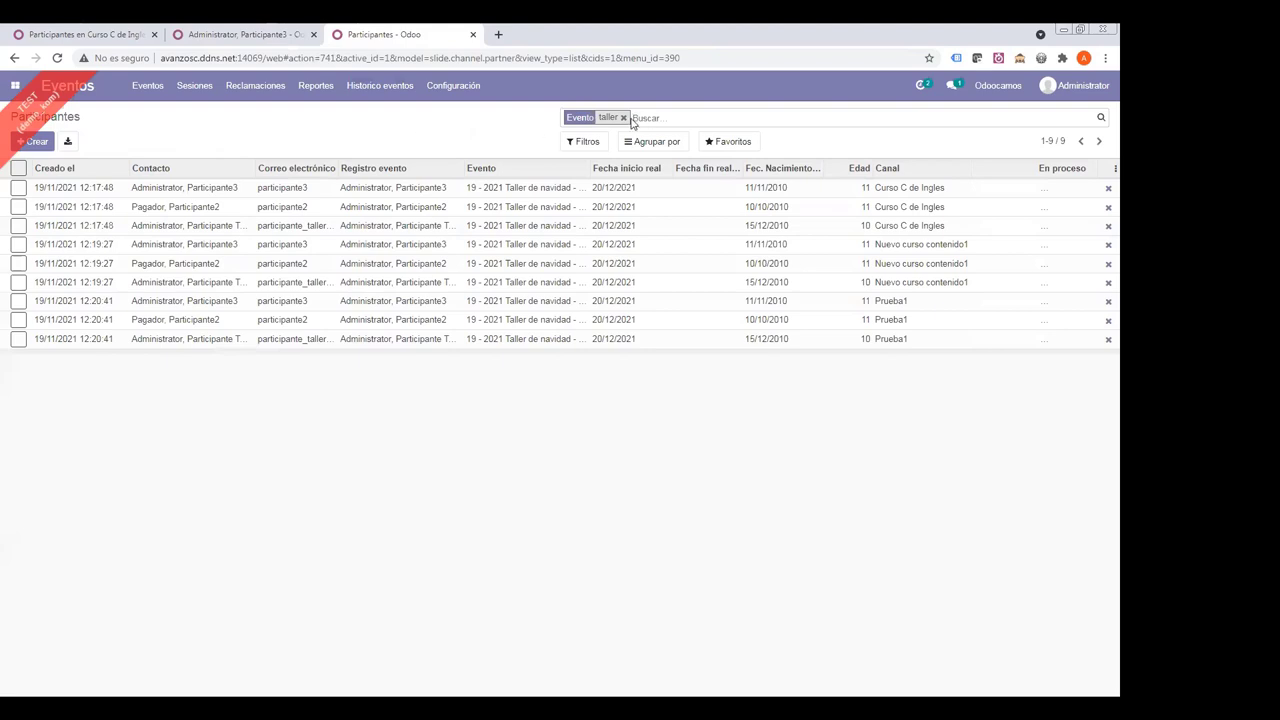
left_click(623, 118)
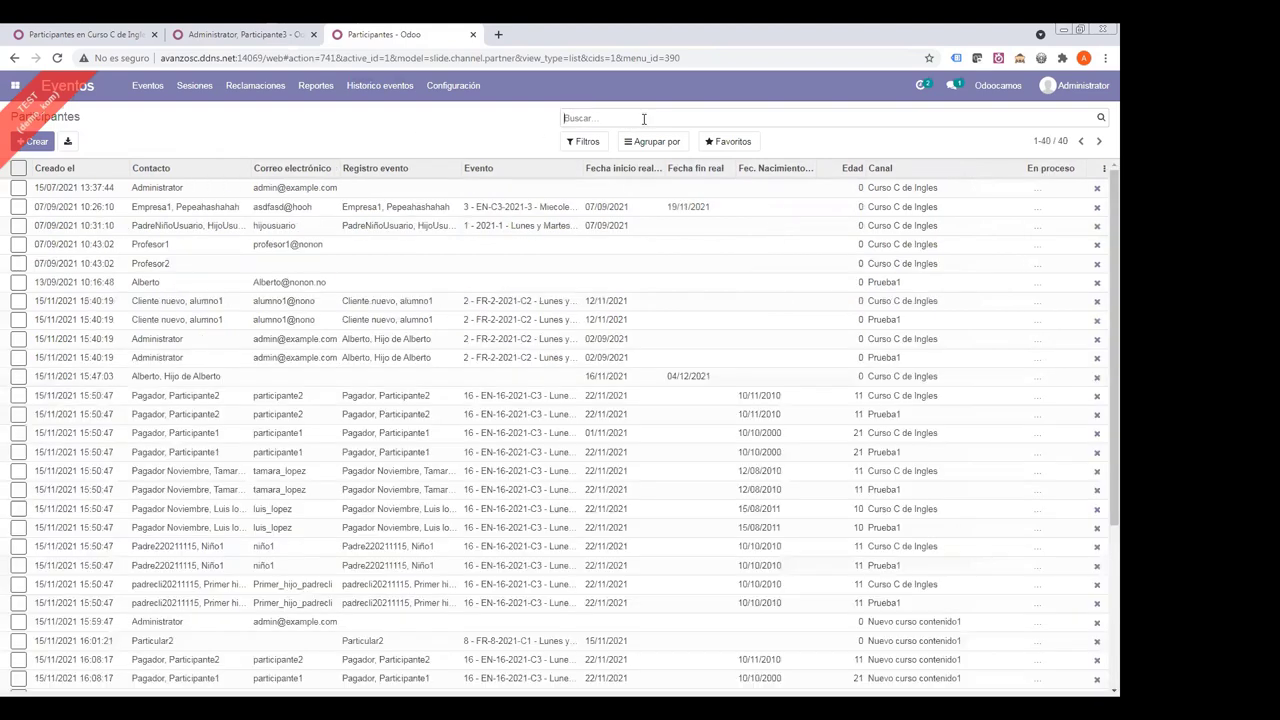
type("ta")
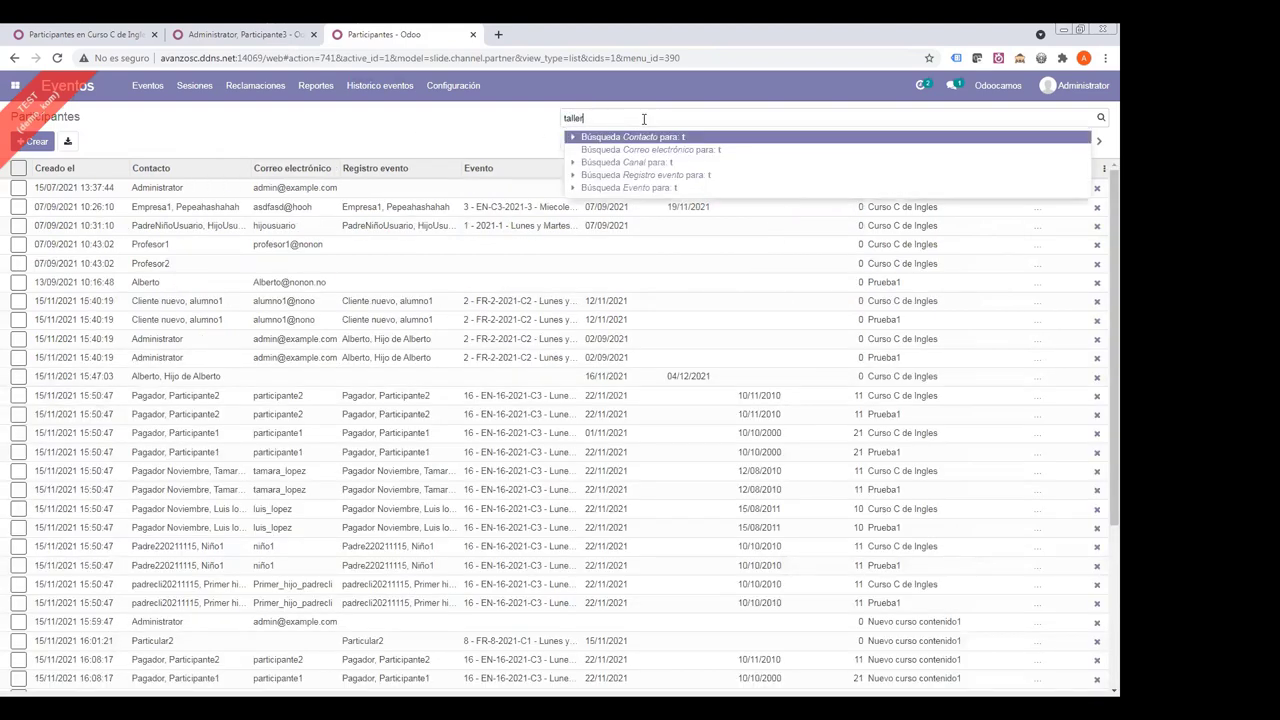
type("ller")
key("Down")
key("Down")
key("Up")
key("Up")
key("Down")
key("Down")
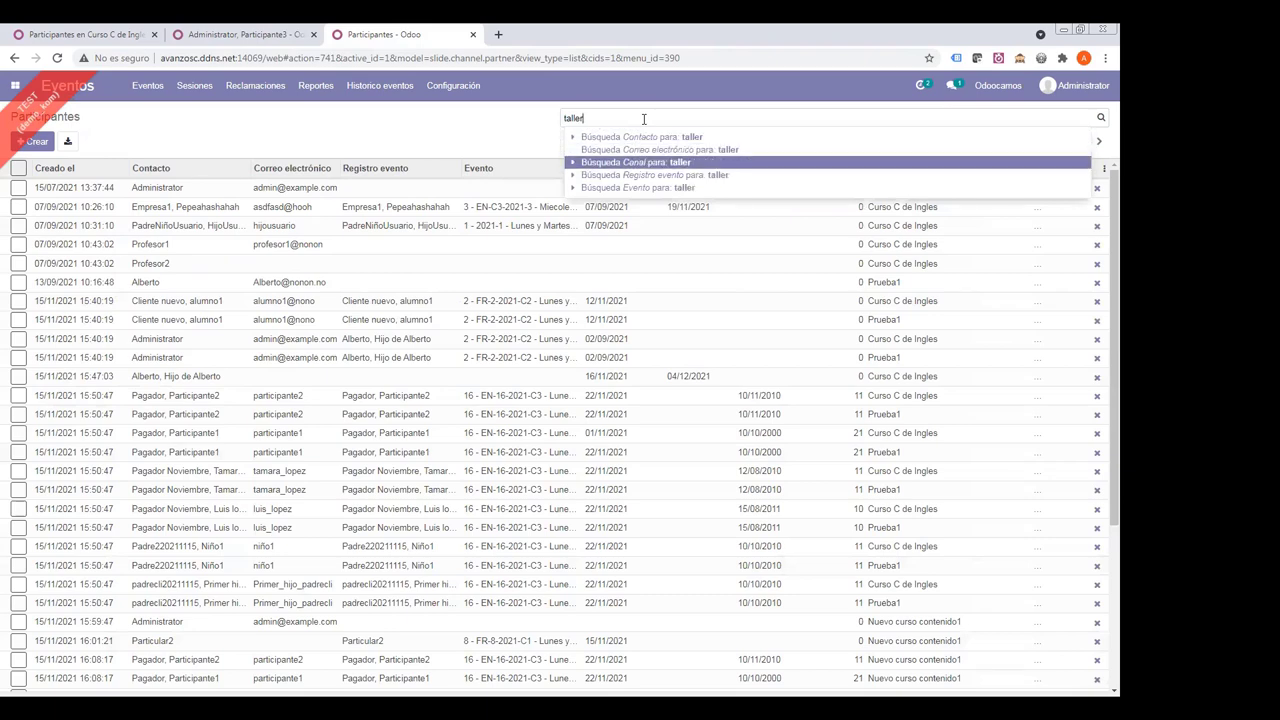
key("Down")
key("Down")
key("Return")
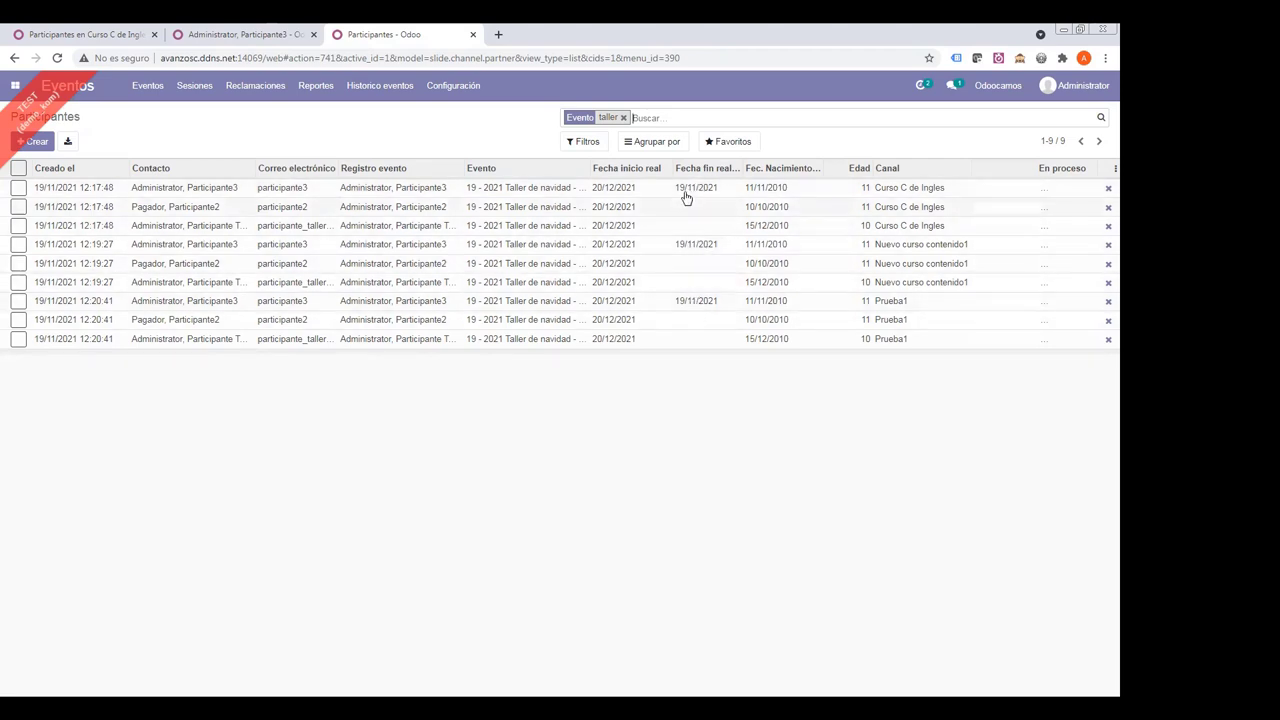
left_click(276, 38)
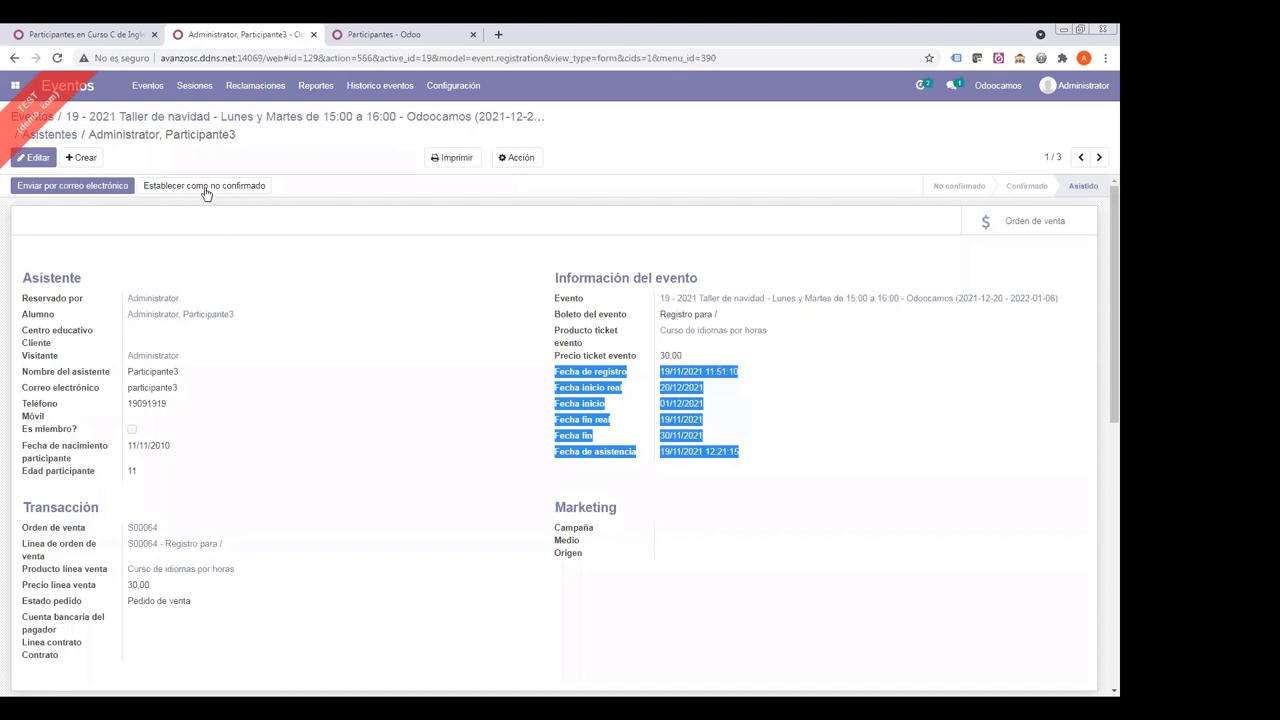
- Set Participante3's registration back to unconfirmed, then Confirmado, clearing its dates
left_click(206, 186)
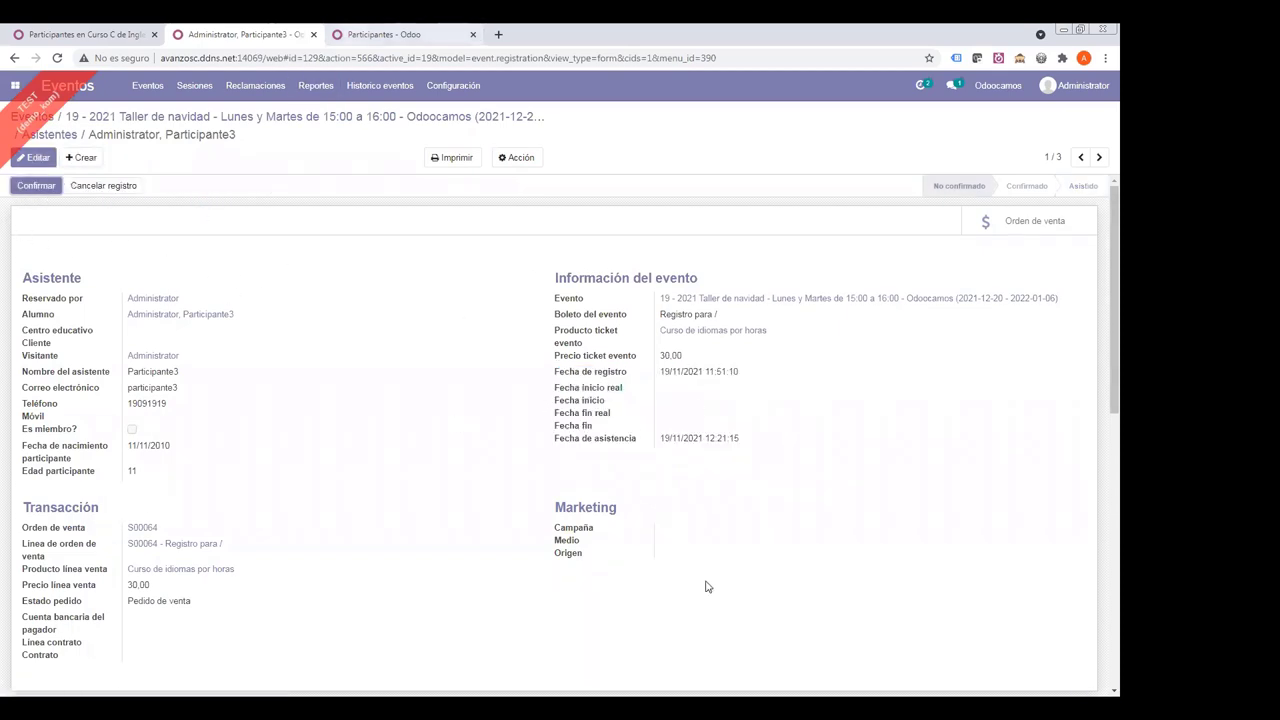
left_click_drag(577, 393, 698, 430)
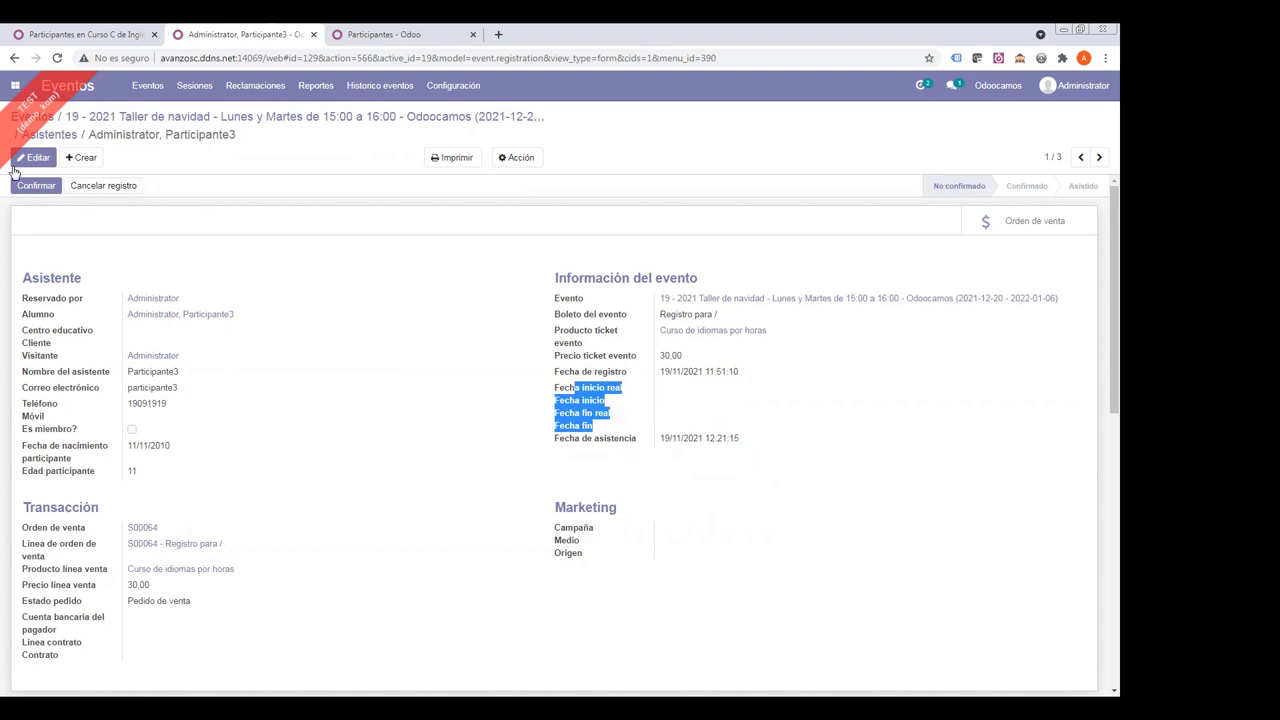
left_click(35, 190)
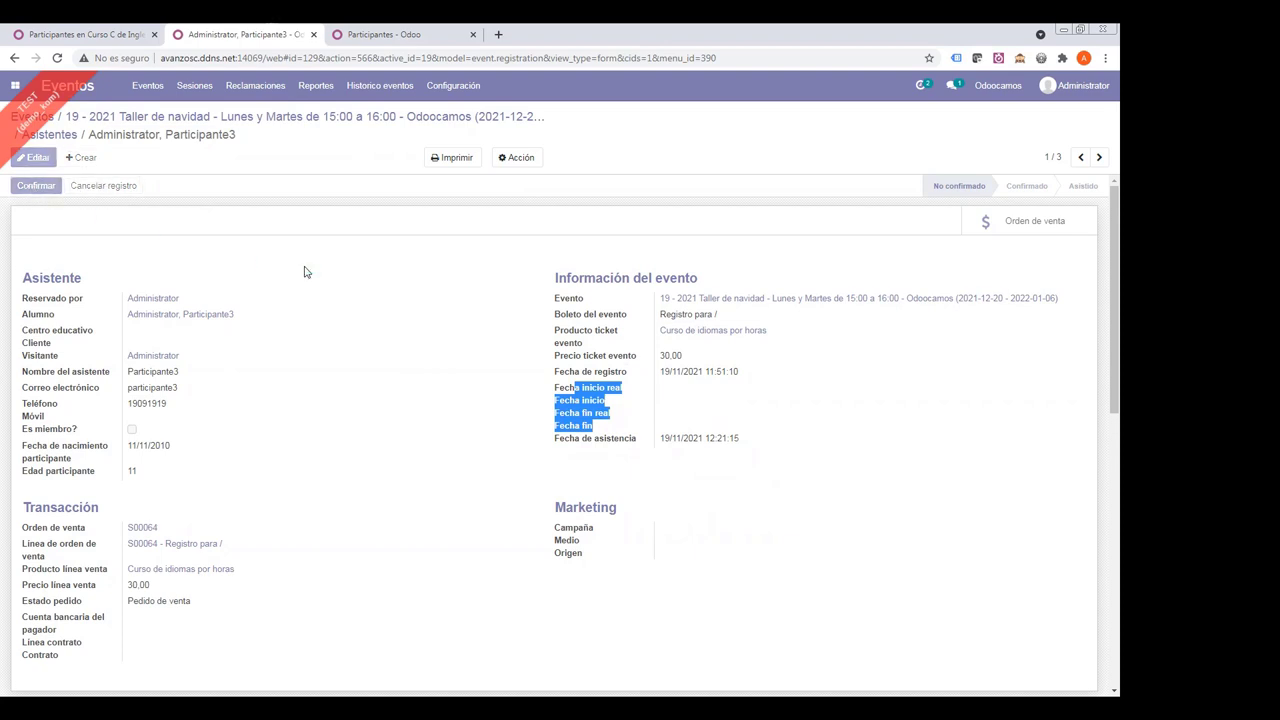
- Reapply the Evento 'taller' filter to the participants list
left_click(367, 40)
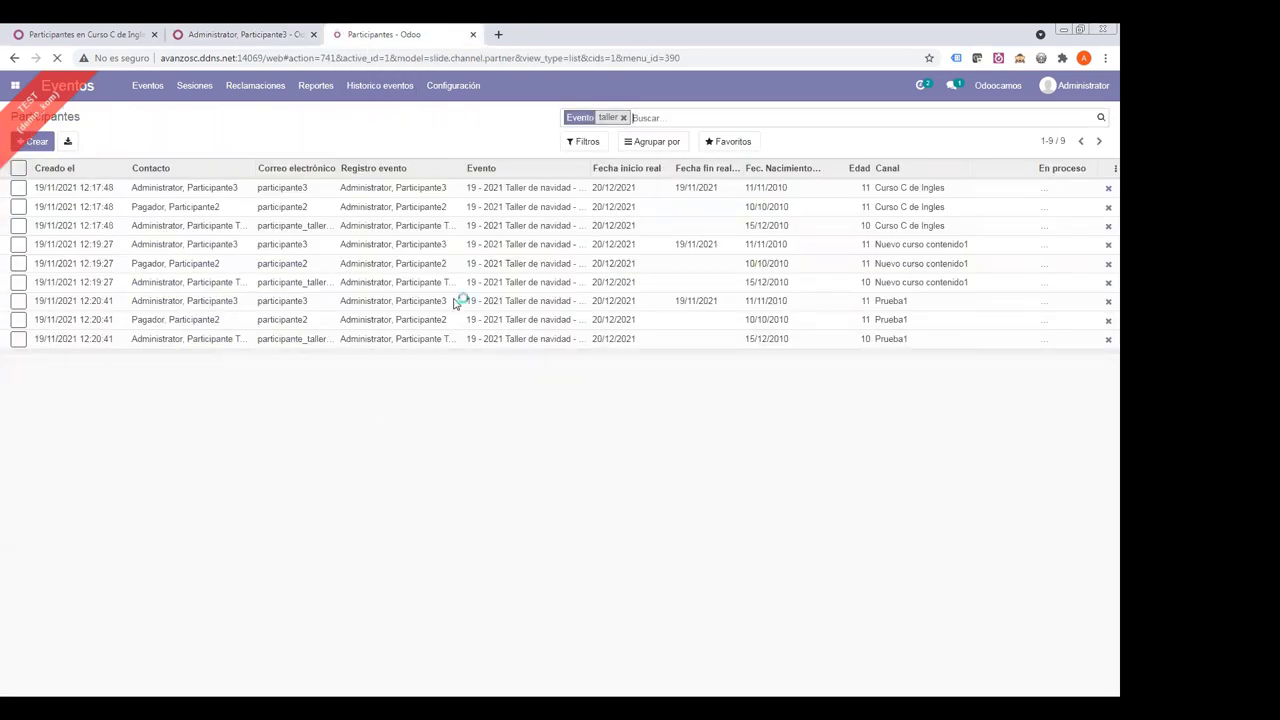
key("BackSpace")
type("tall")
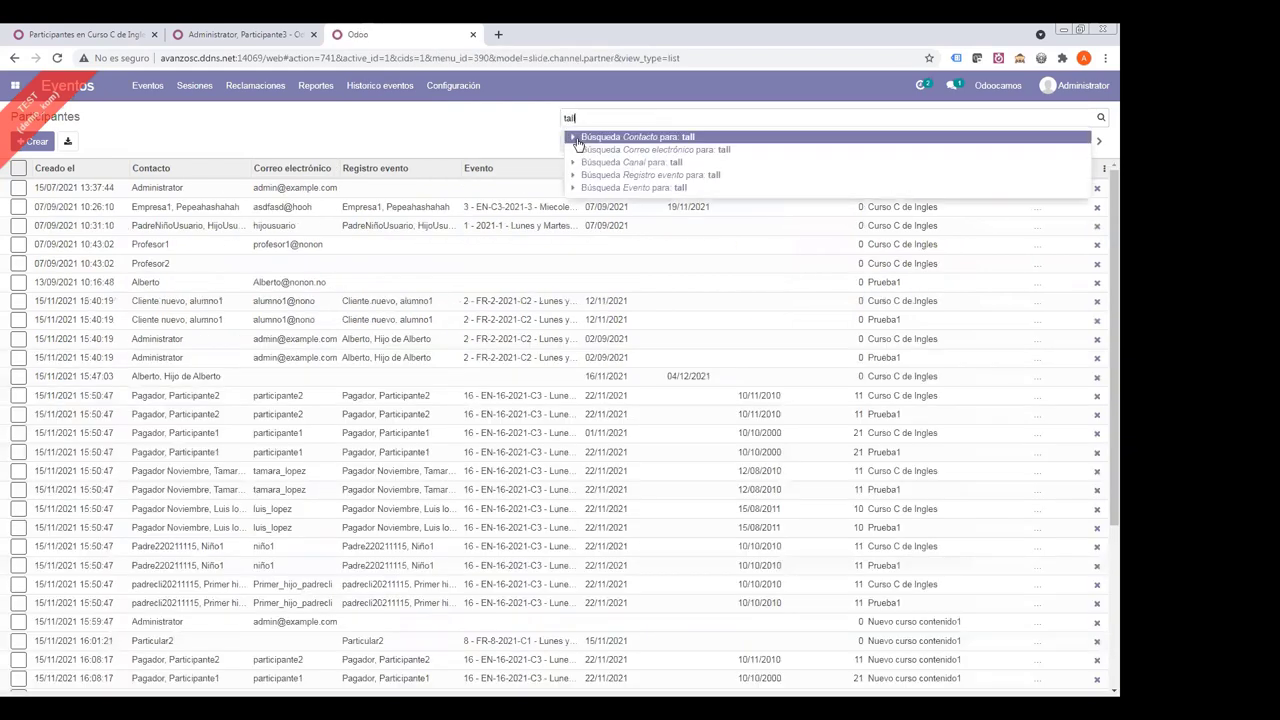
key("Down")
key("Down")
key("Down")
key("Down")
key("Return")
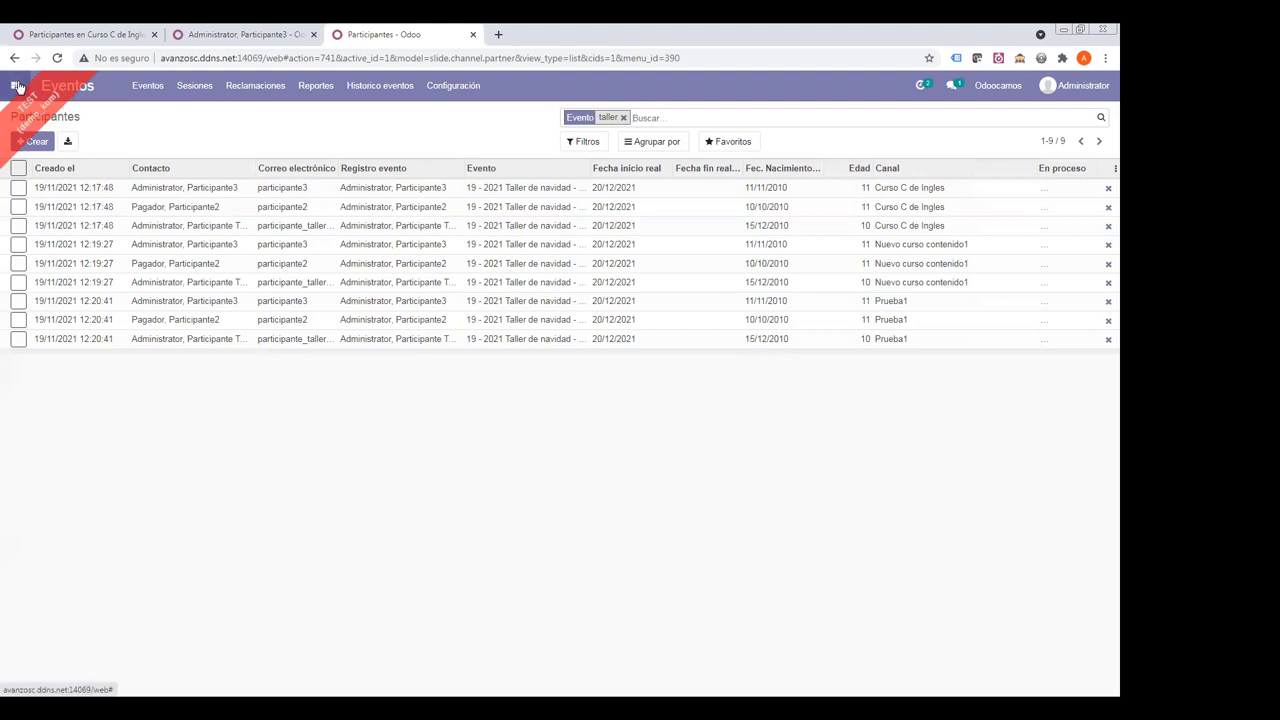
- Go from the eLearning app to the company website's Cursos page
left_click(16, 86)
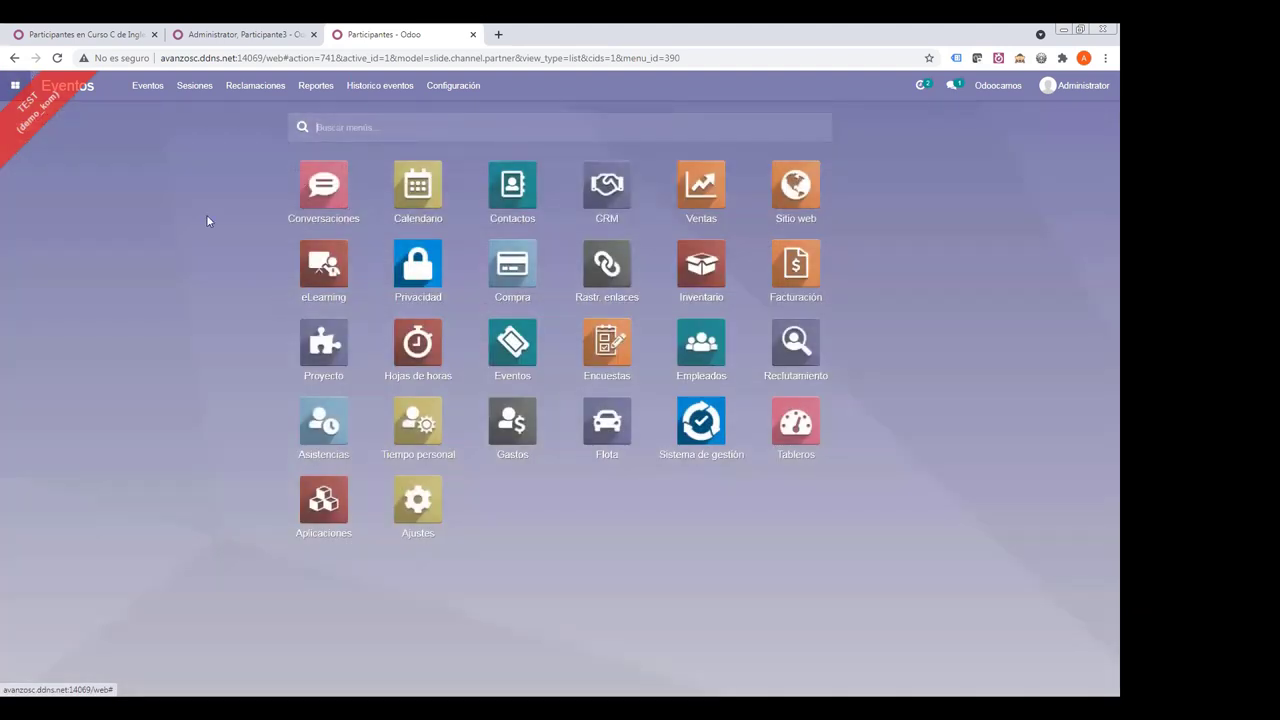
left_click(320, 266)
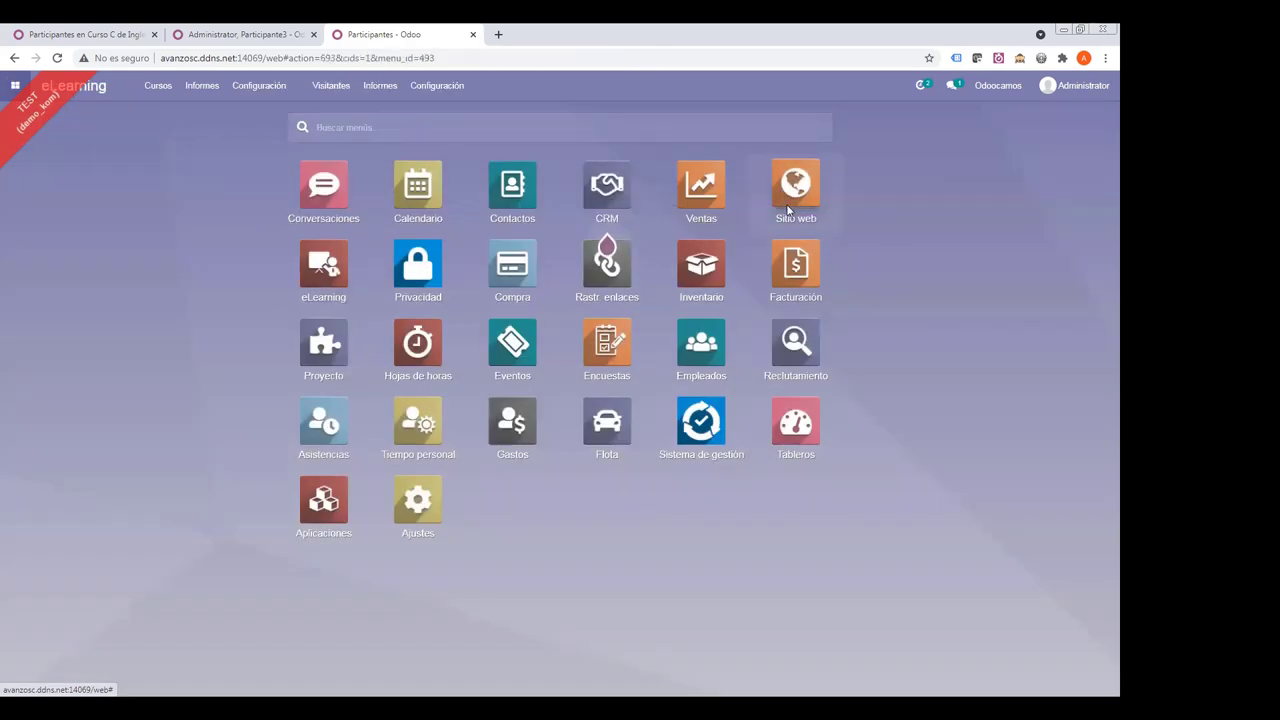
left_click(788, 209)
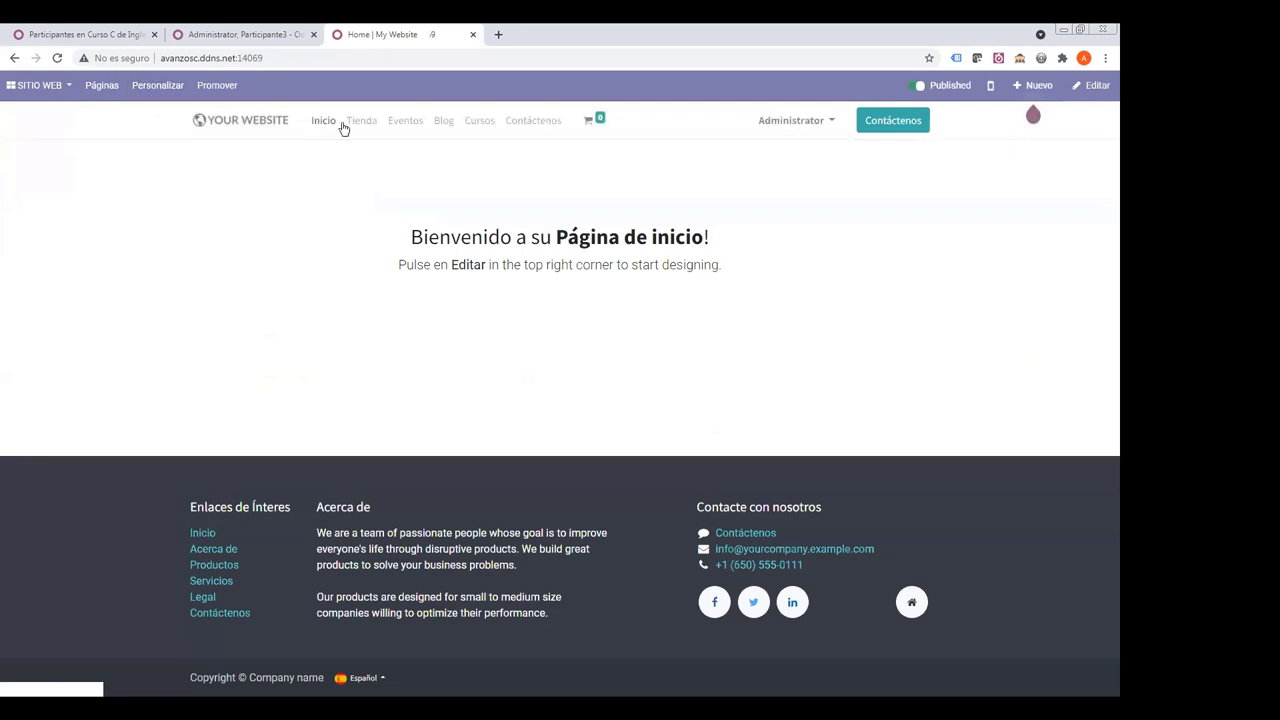
left_click(478, 125)
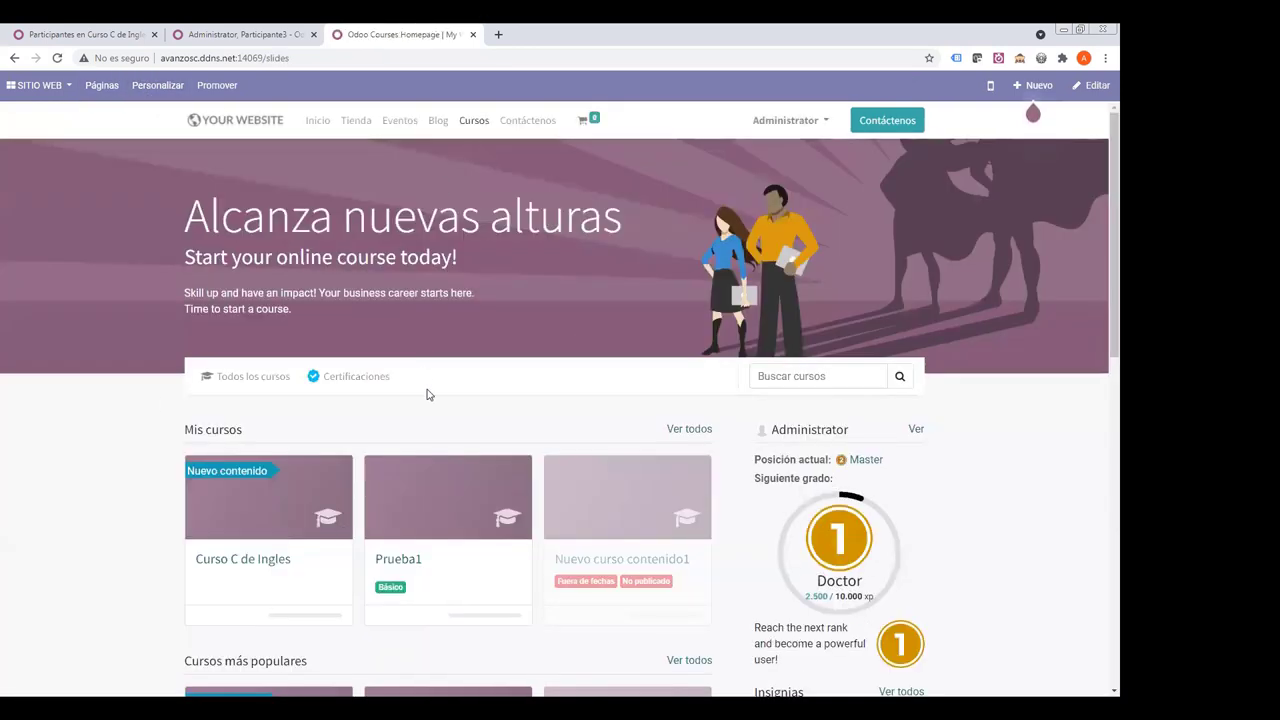
- Browse the listed courses: Curso C de Ingles, Prueba1 and Nuevo curso contenido1
scroll(427, 393, "down", 3)
scroll(420, 396, "up", 2)
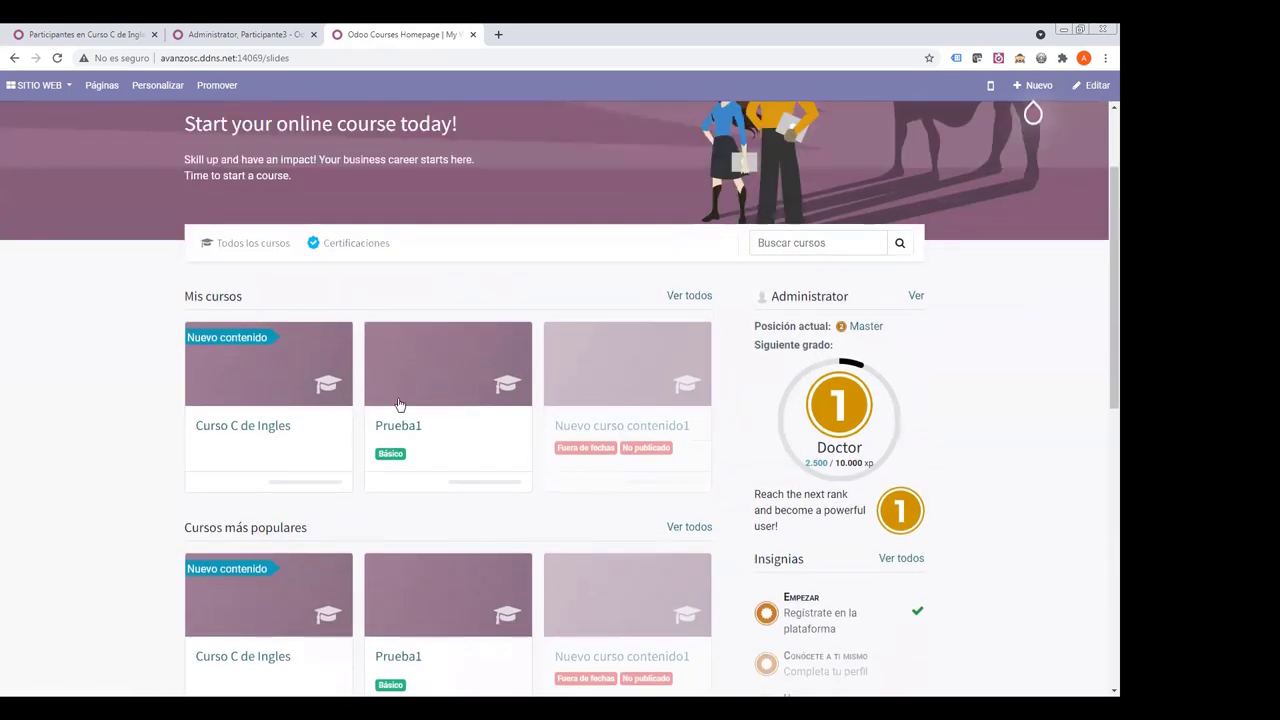
scroll(697, 229, "up", 2)
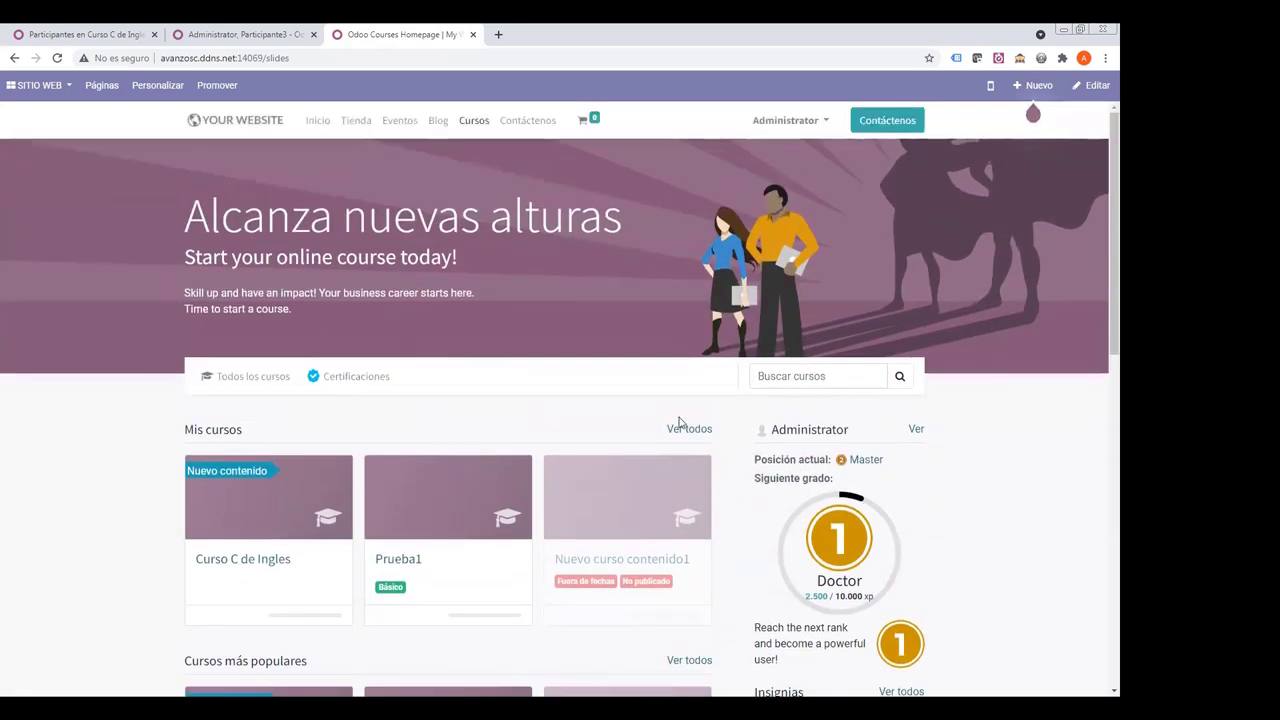
scroll(389, 484, "down", 5)
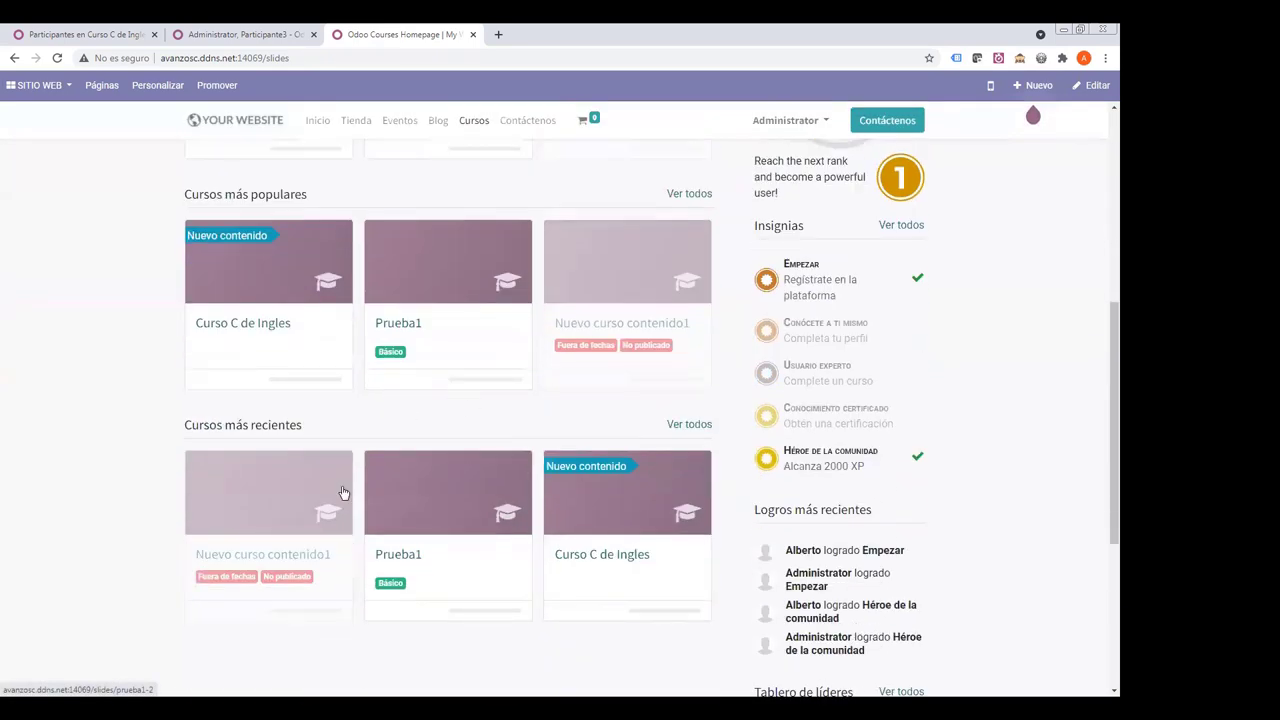
scroll(436, 460, "up", 5)
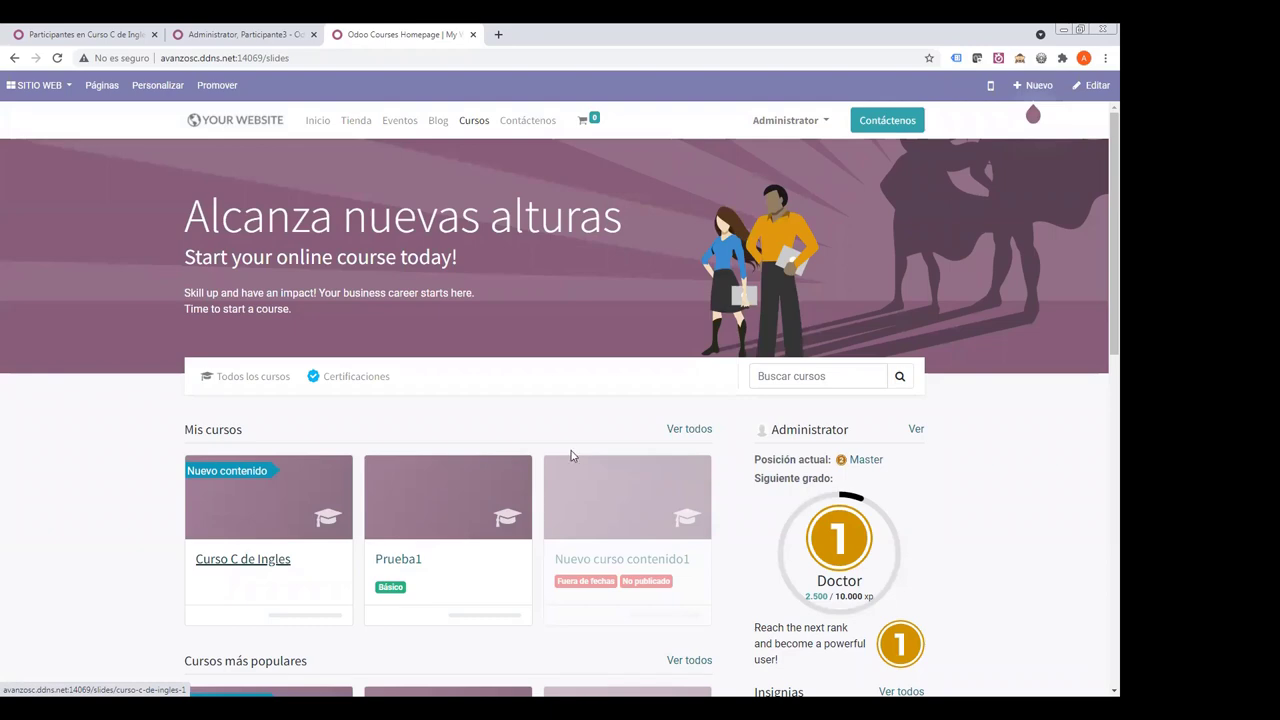
scroll(540, 440, "down", 1)
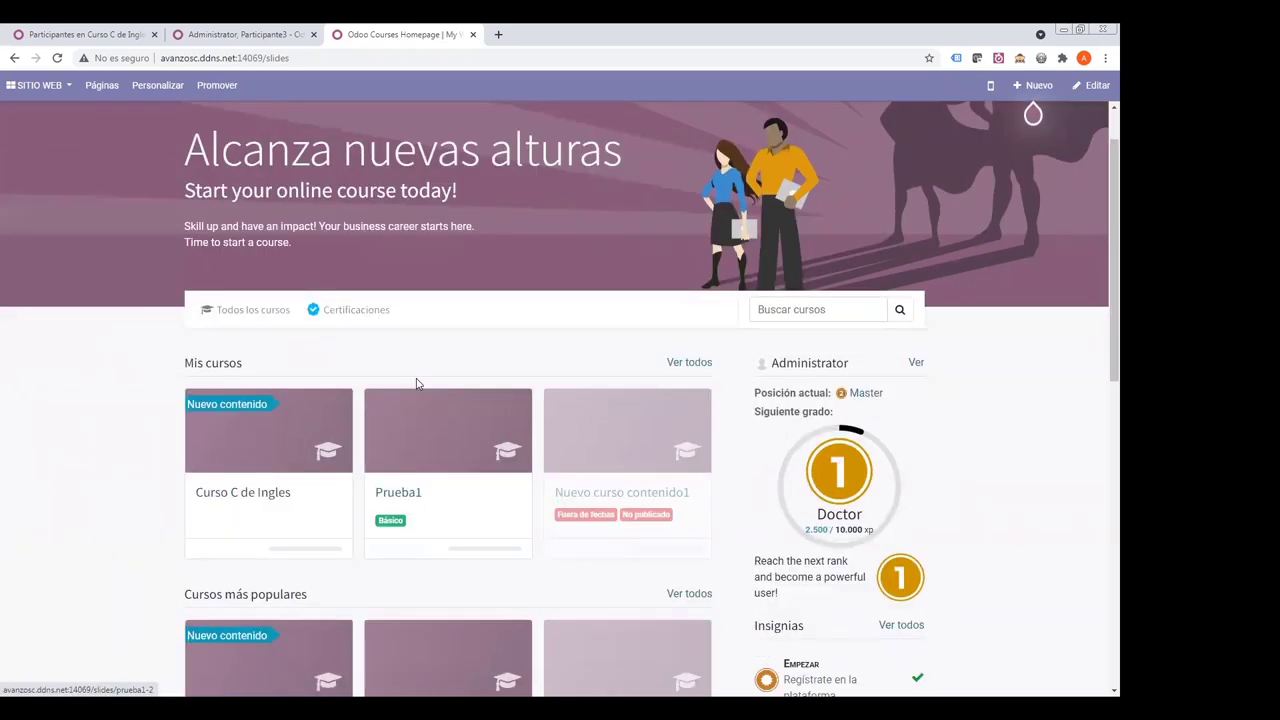
scroll(494, 351, "down", 3)
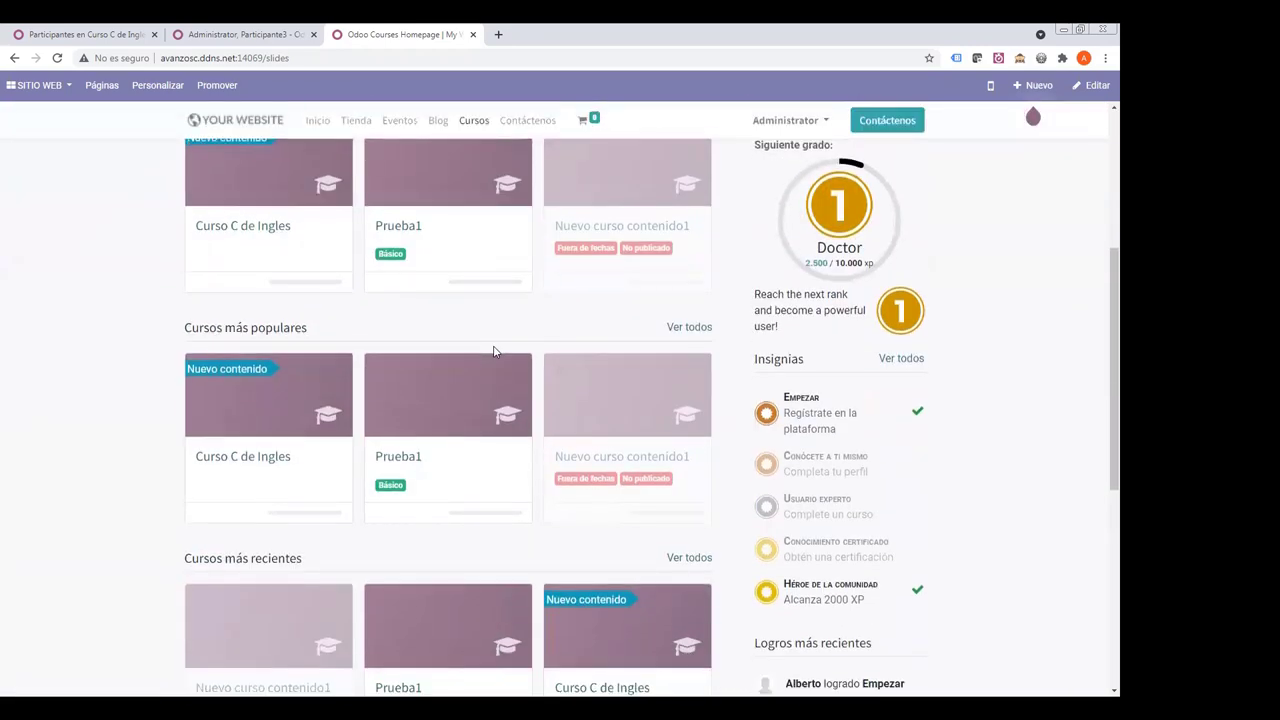
scroll(494, 351, "down", 4)
scroll(476, 357, "up", 7)
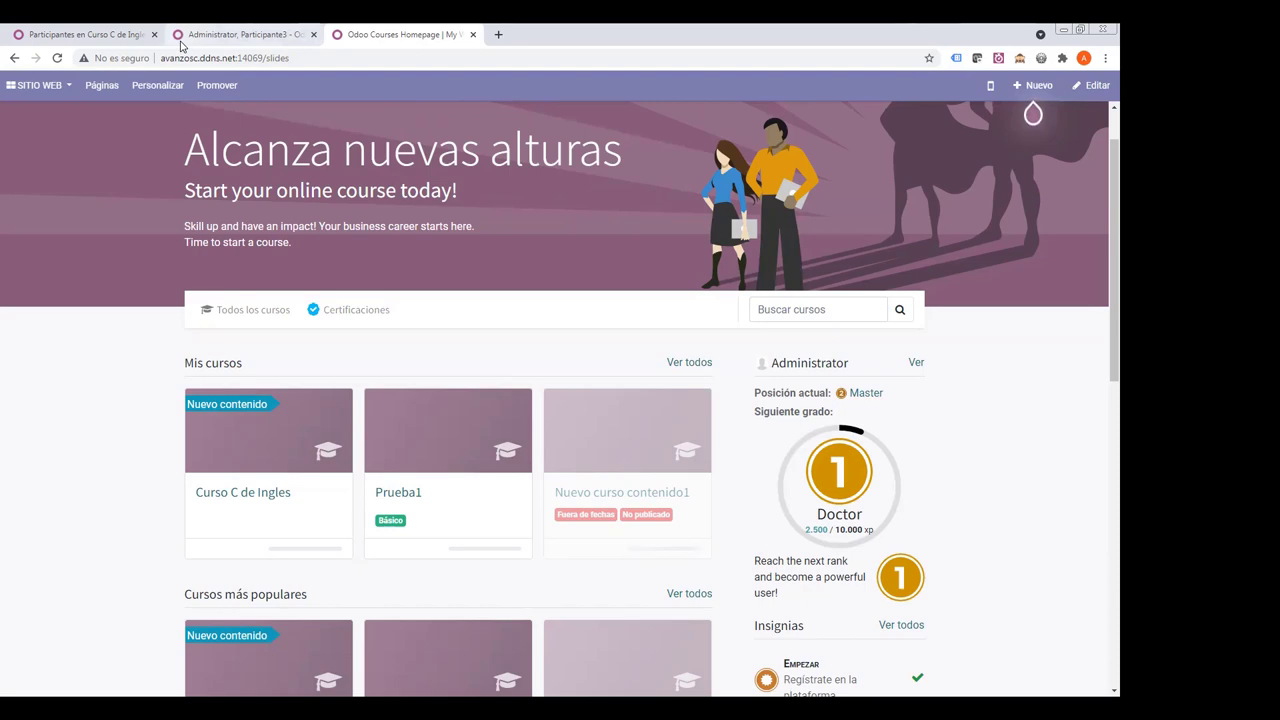
- Load avanzosc.es in the tab showing the Curso C de Ingles participants
left_click(138, 38)
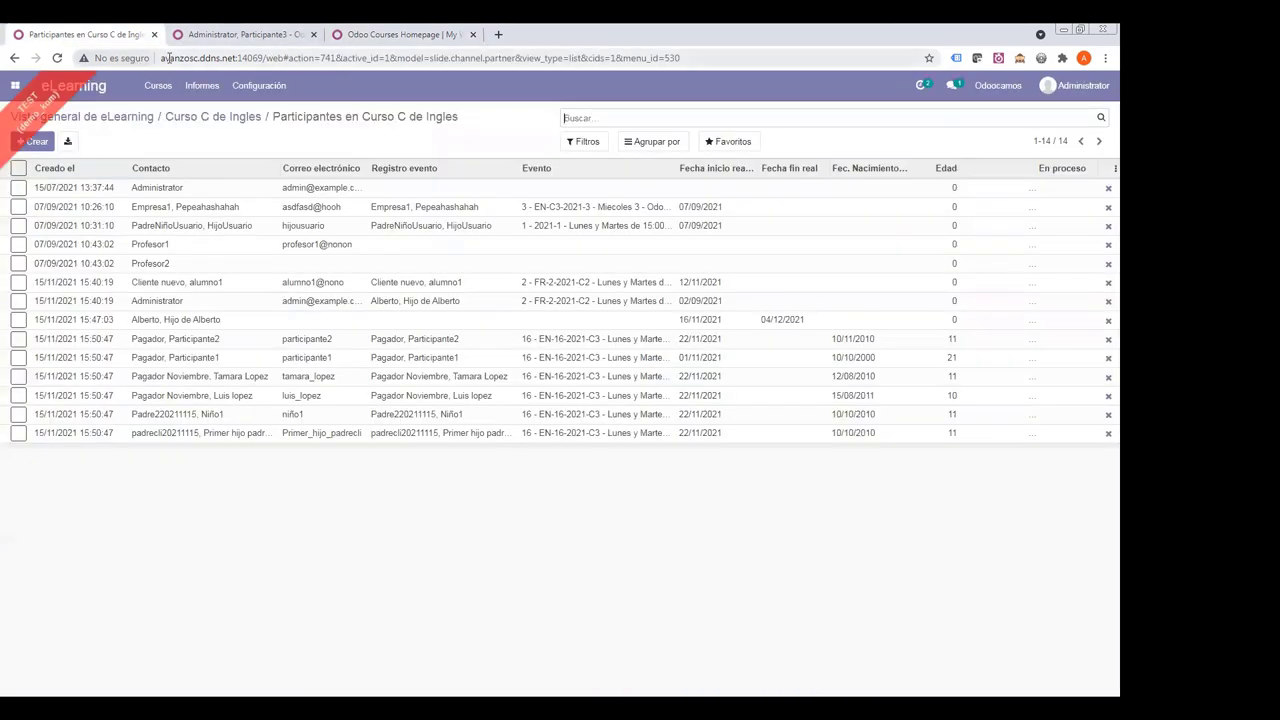
left_click(170, 62)
type("a")
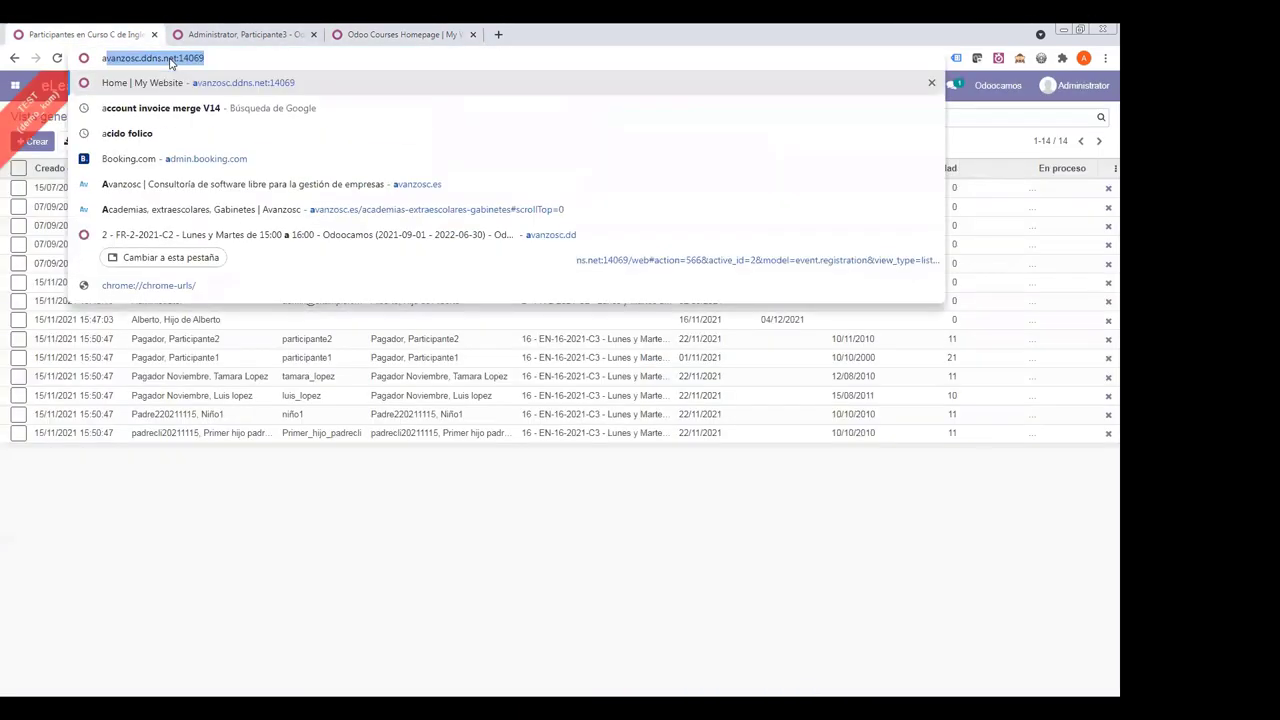
type("vanzosc.es")
key("Return")
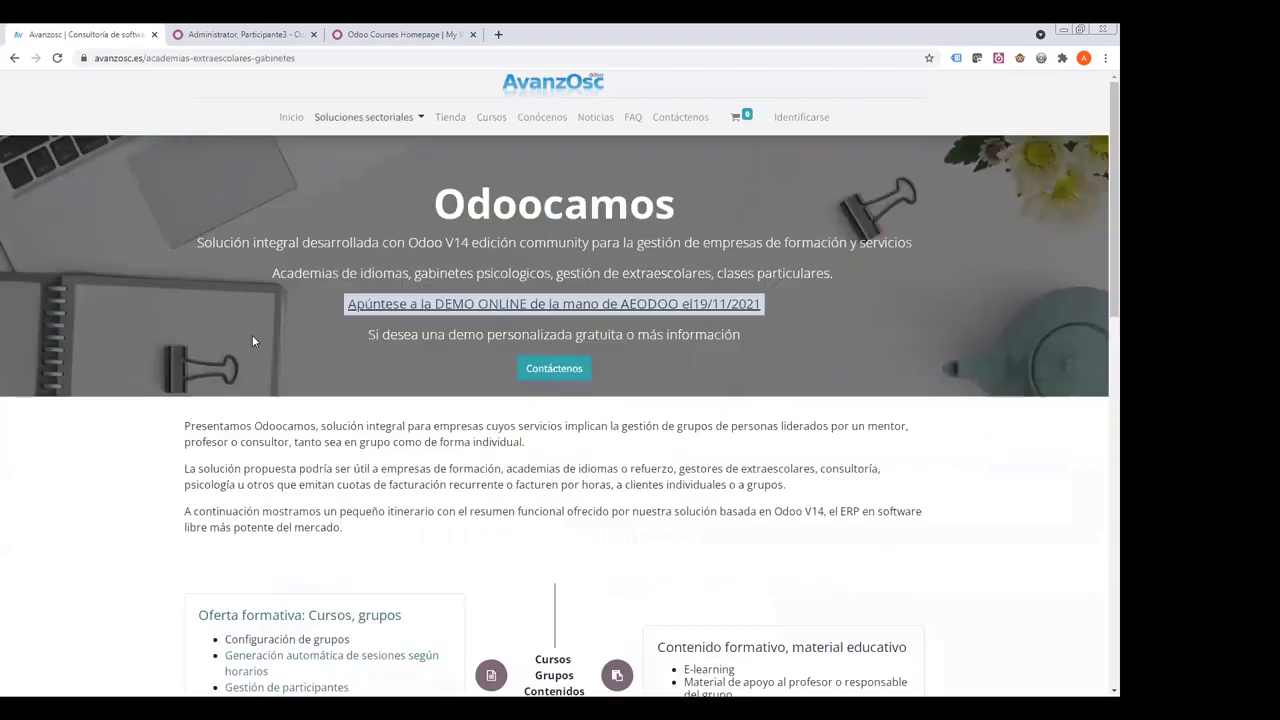
- Browse the avanzosc.es Odoocamos page for academies and its 19/11/2021 demo announcement
scroll(252, 335, "down", 3)
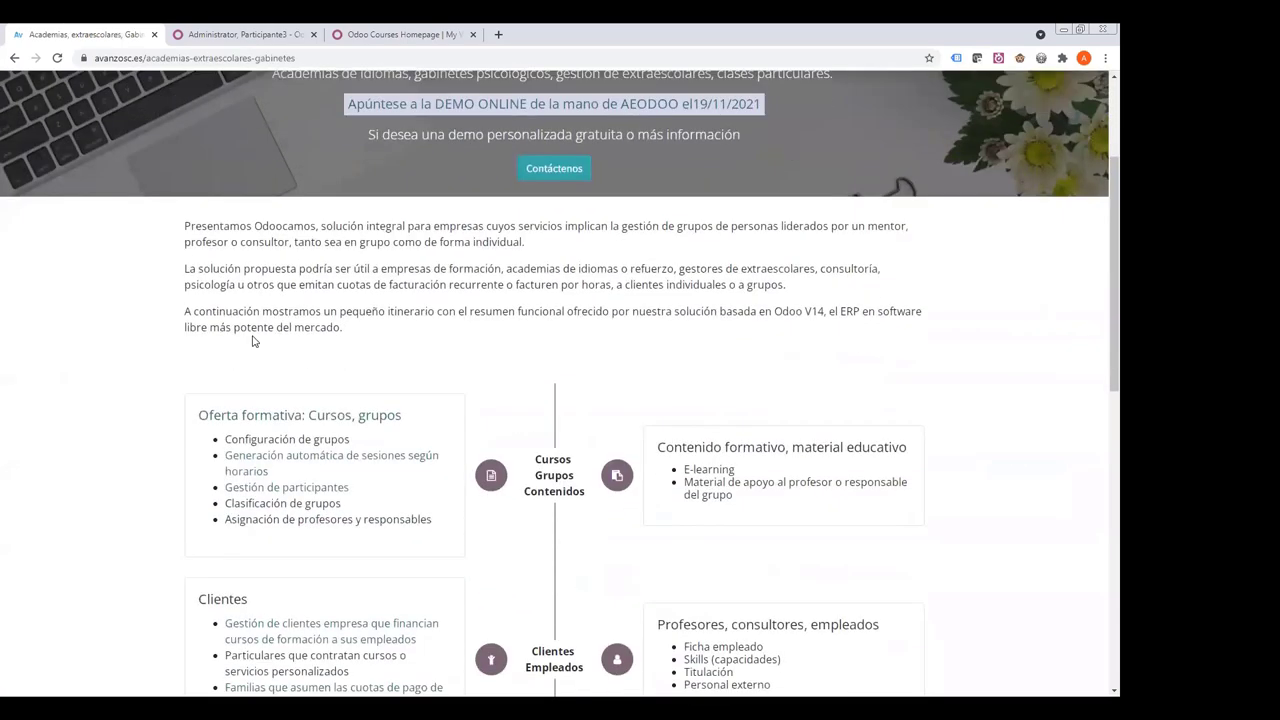
scroll(252, 341, "up", 2)
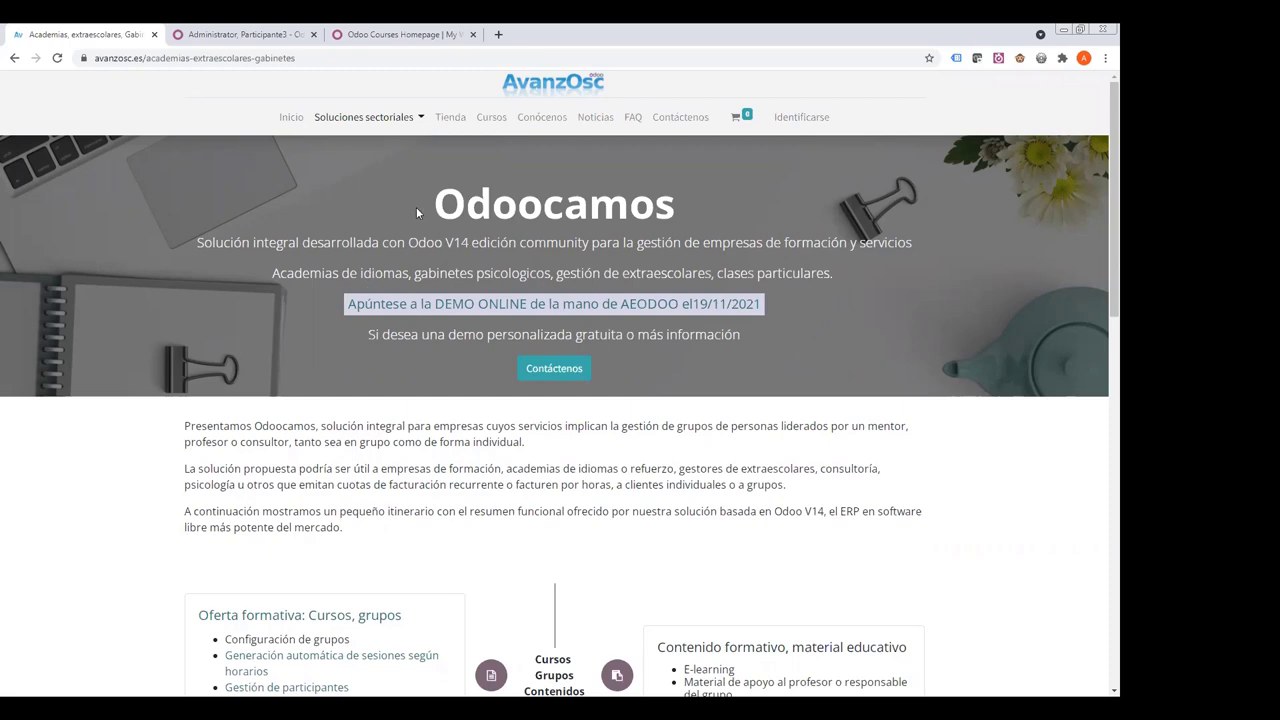
scroll(416, 208, "down", 2)
scroll(416, 208, "up", 2)
scroll(405, 212, "down", 2)
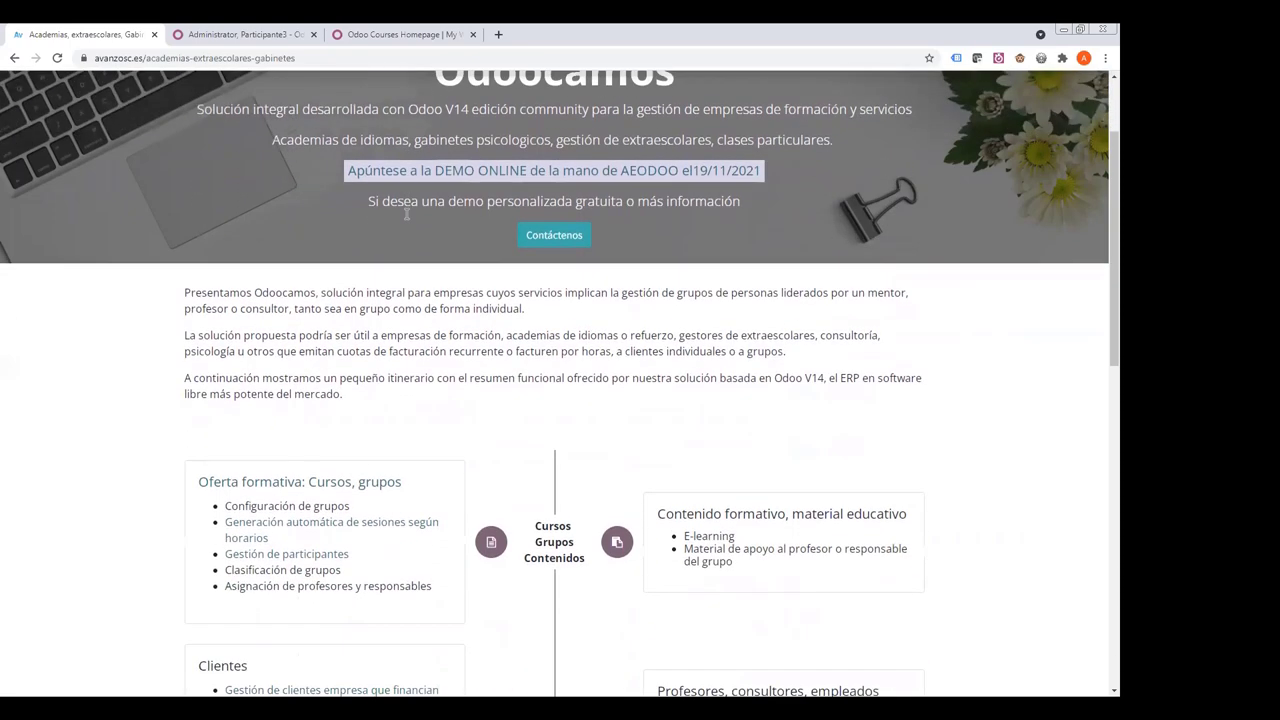
scroll(405, 212, "up", 2)
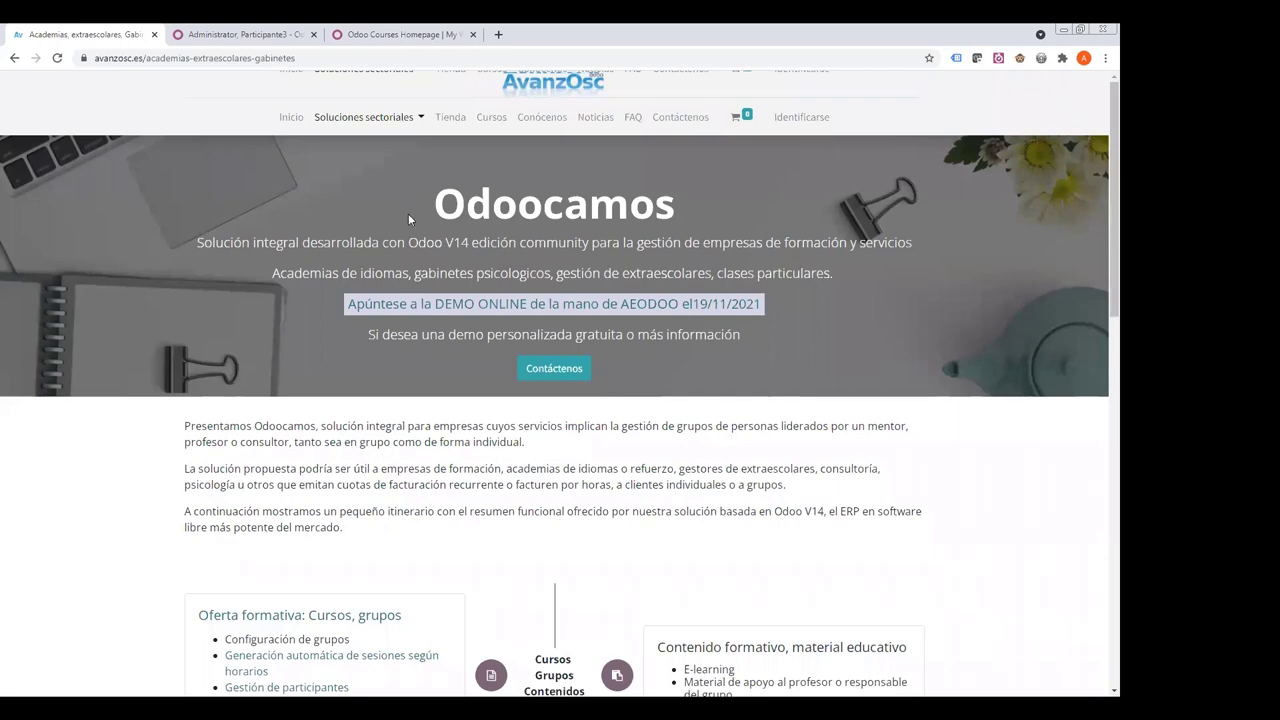
scroll(410, 218, "down", 1)
scroll(408, 218, "down", 2)
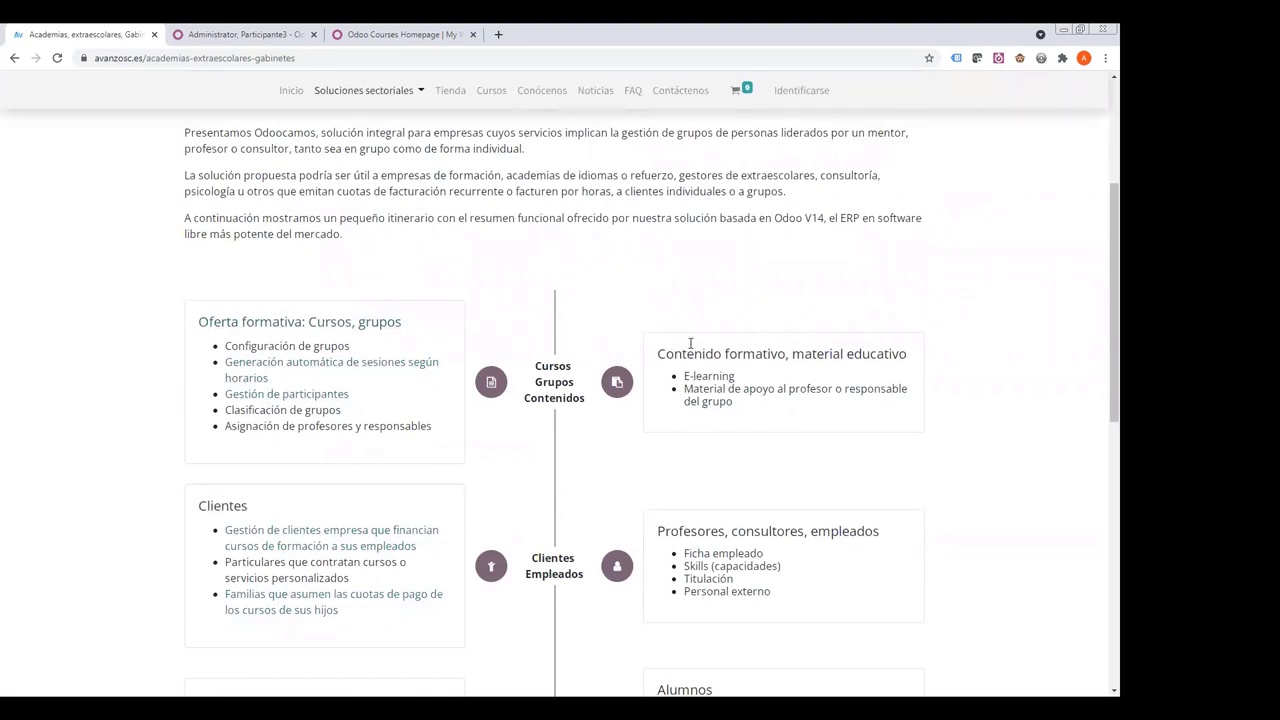
scroll(450, 325, "down", 2)
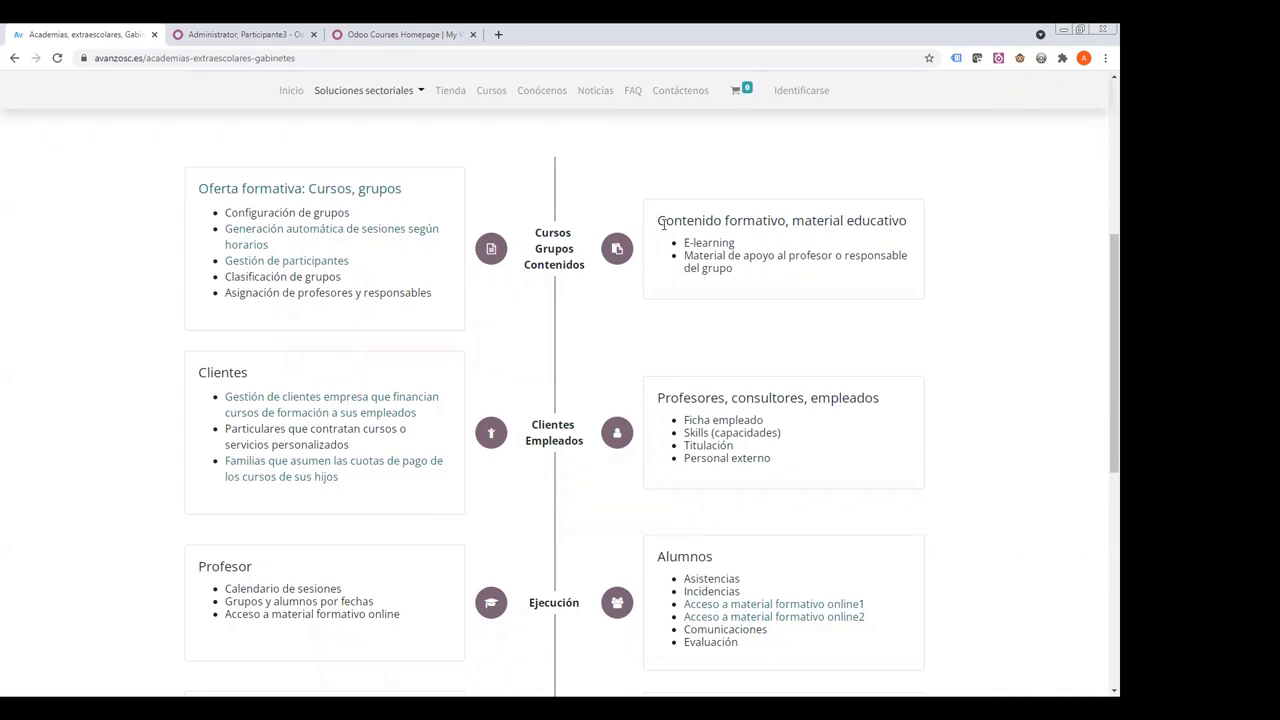
scroll(606, 318, "down", 3)
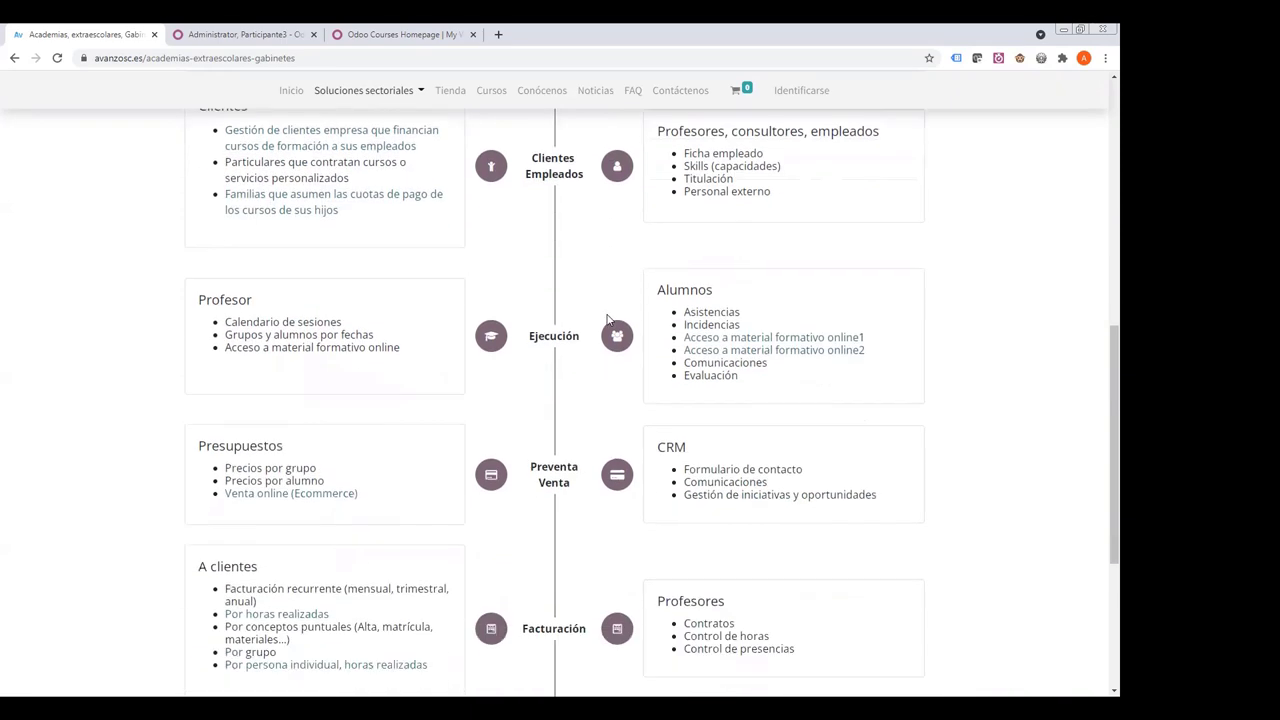
scroll(606, 318, "up", 3)
scroll(606, 320, "down", 1)
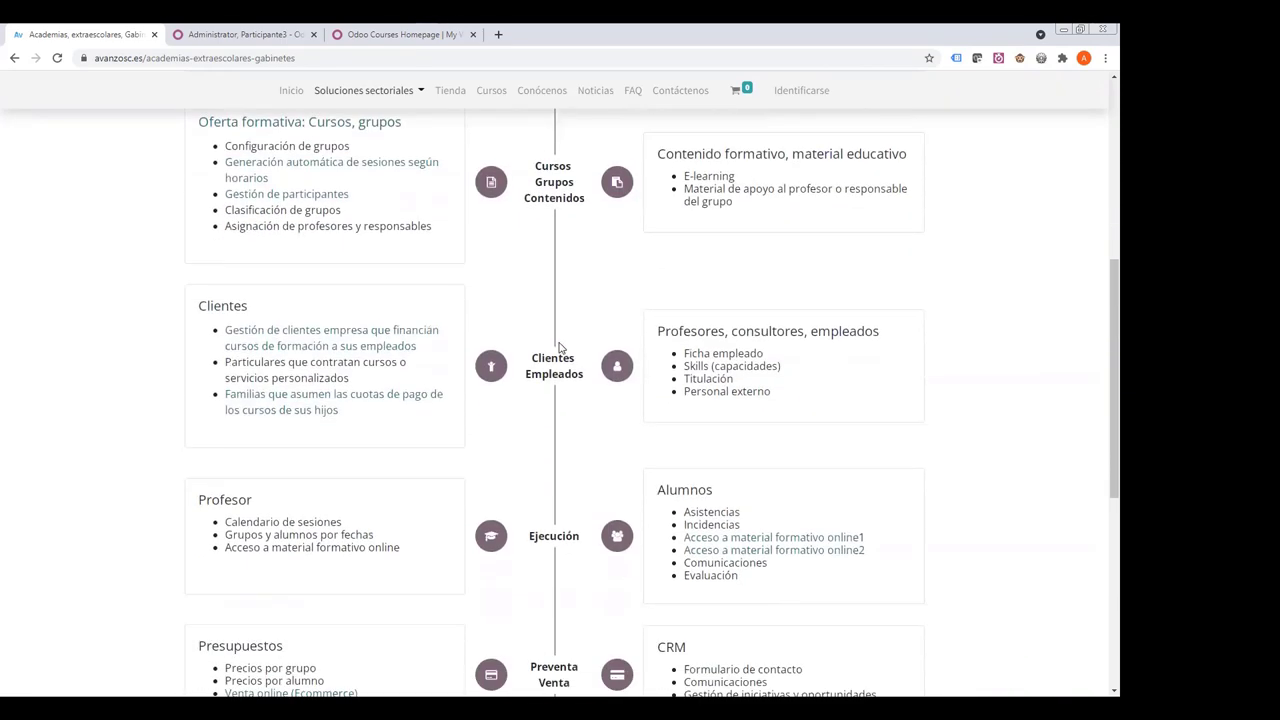
scroll(555, 340, "down", 5)
scroll(550, 335, "up", 6)
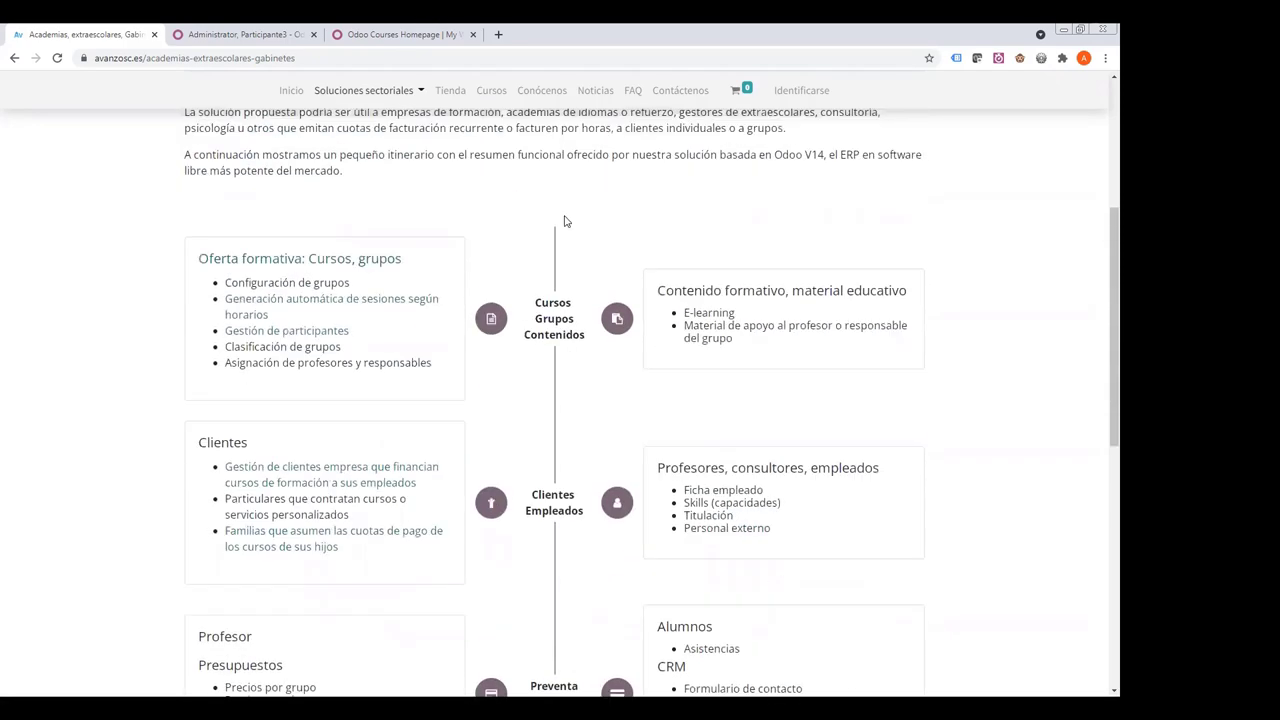
scroll(564, 221, "up", 2)
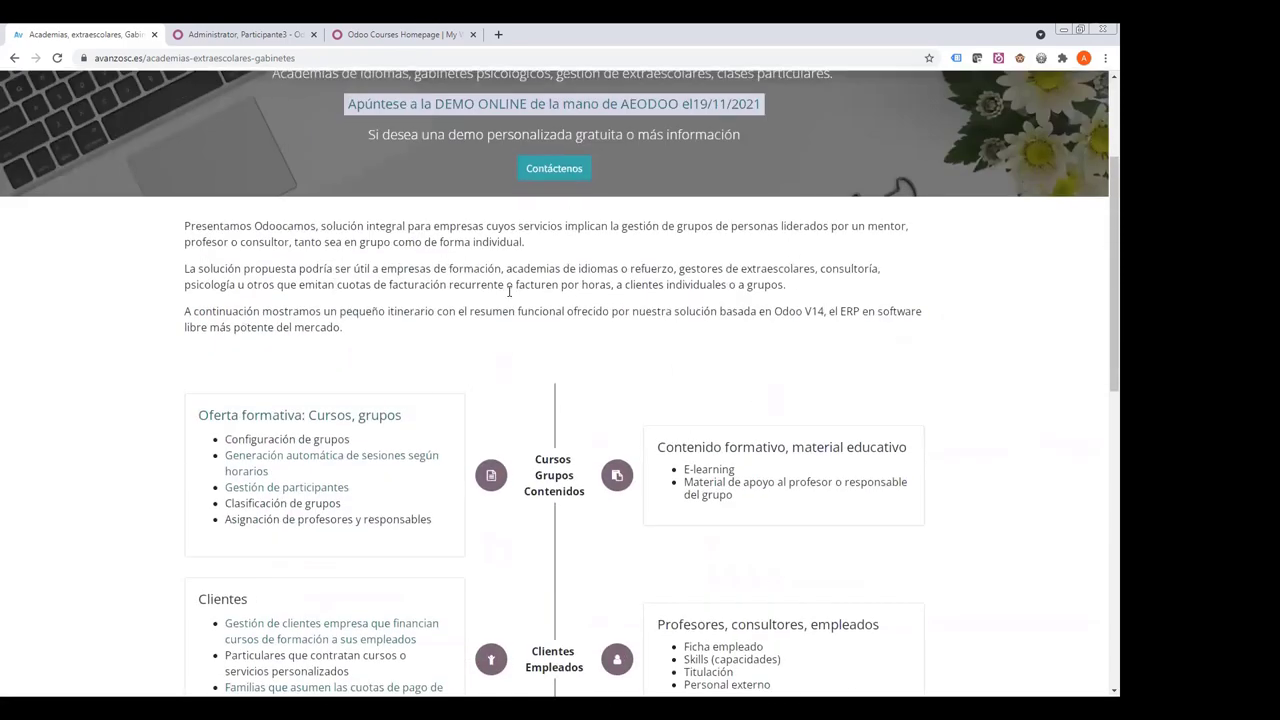
scroll(509, 291, "down", 2)
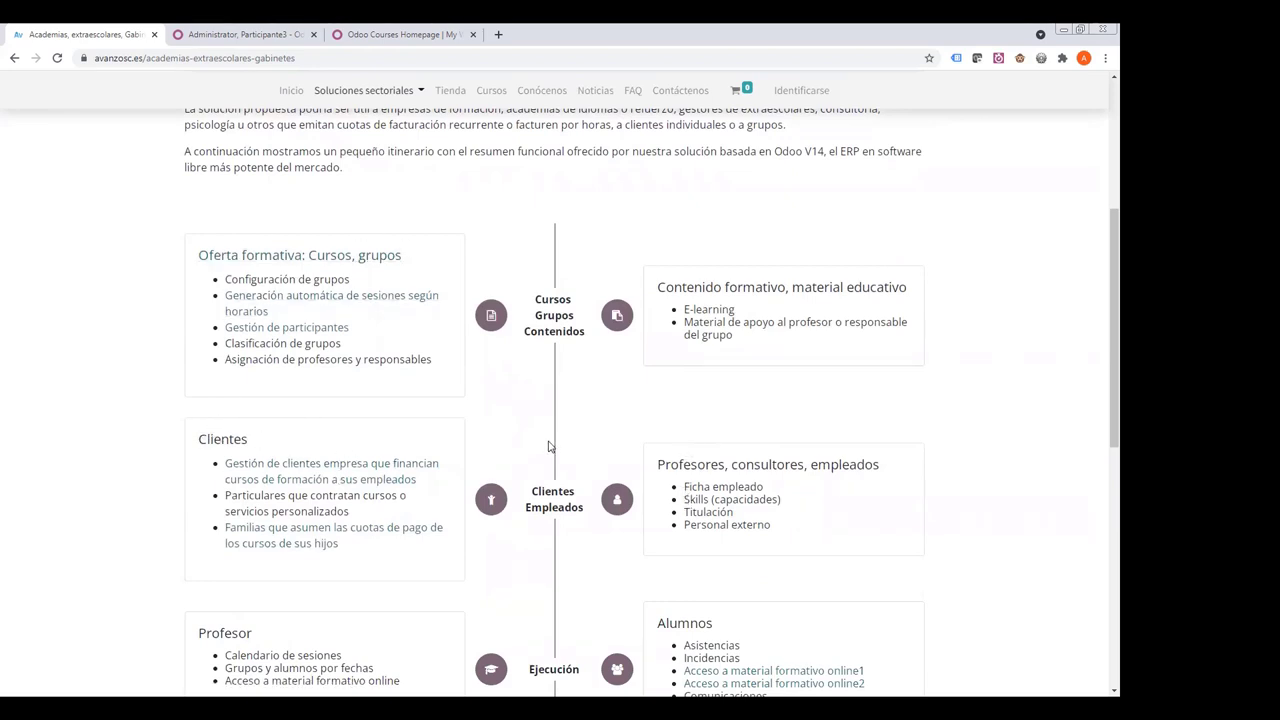
scroll(553, 448, "down", 2)
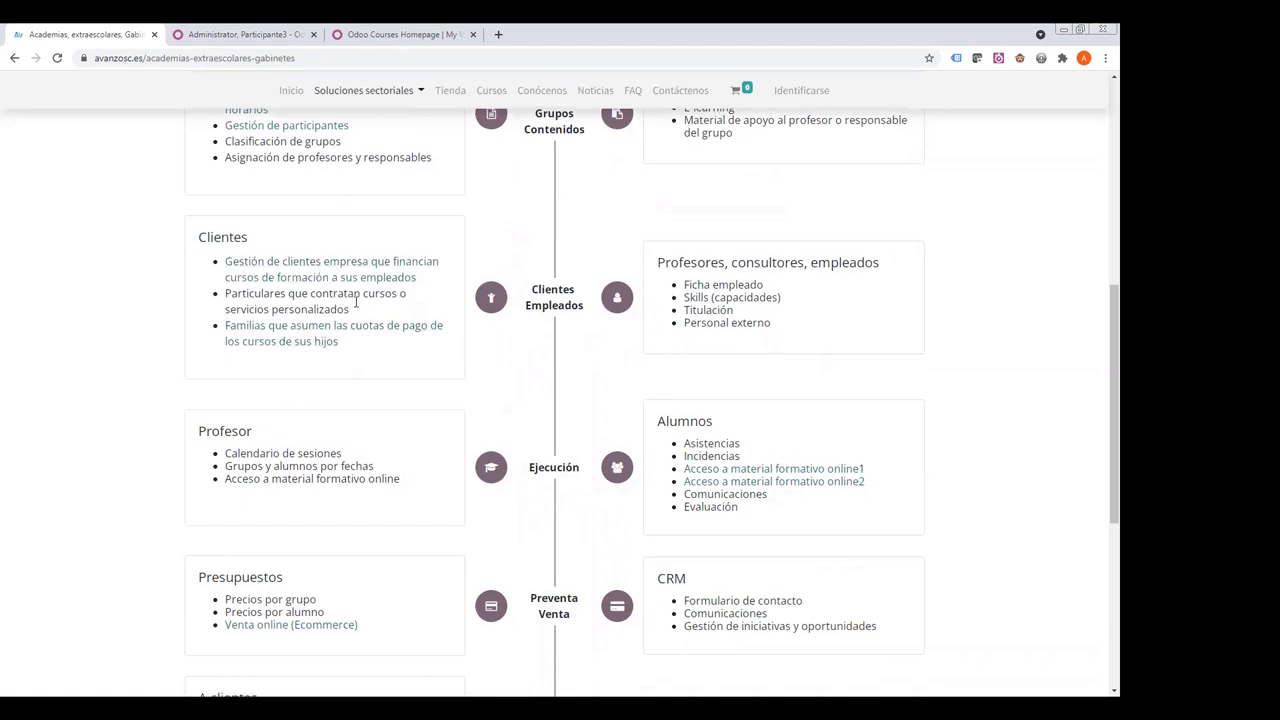
scroll(330, 338, "down", 1)
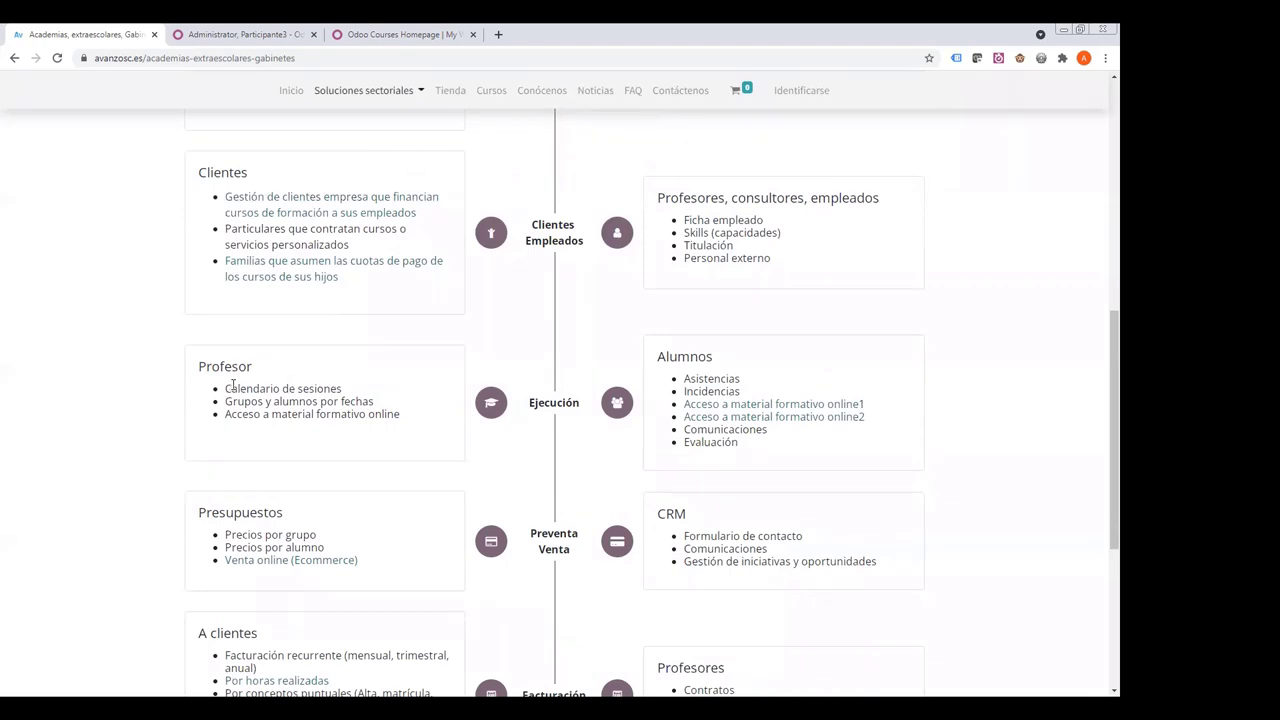
left_click_drag(226, 386, 405, 418)
left_click_drag(684, 378, 882, 424)
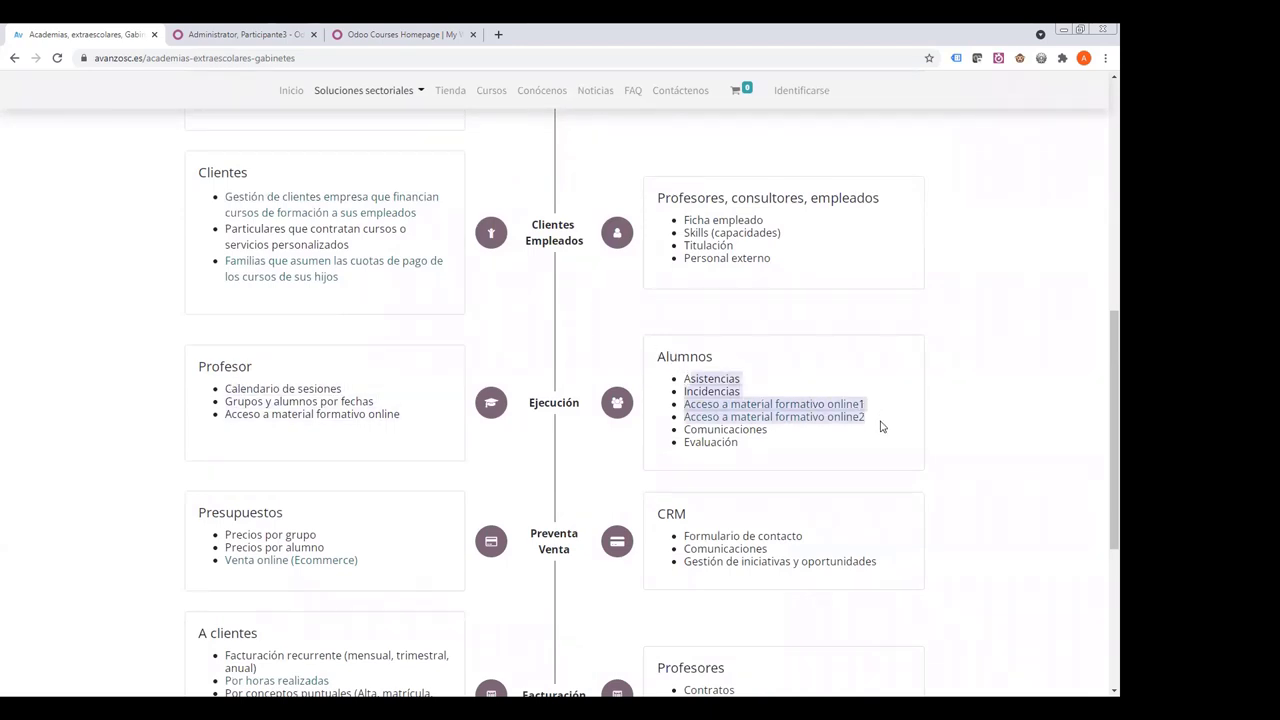
left_click_drag(701, 428, 752, 448)
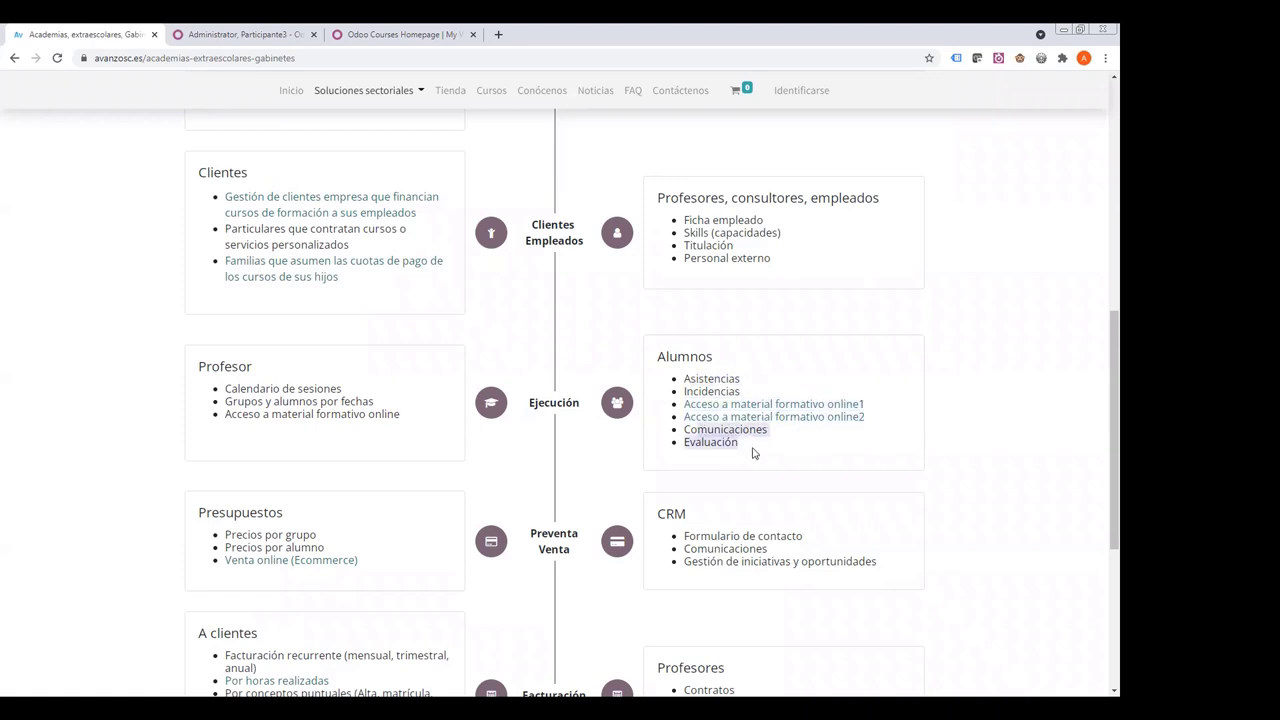
left_click(462, 422)
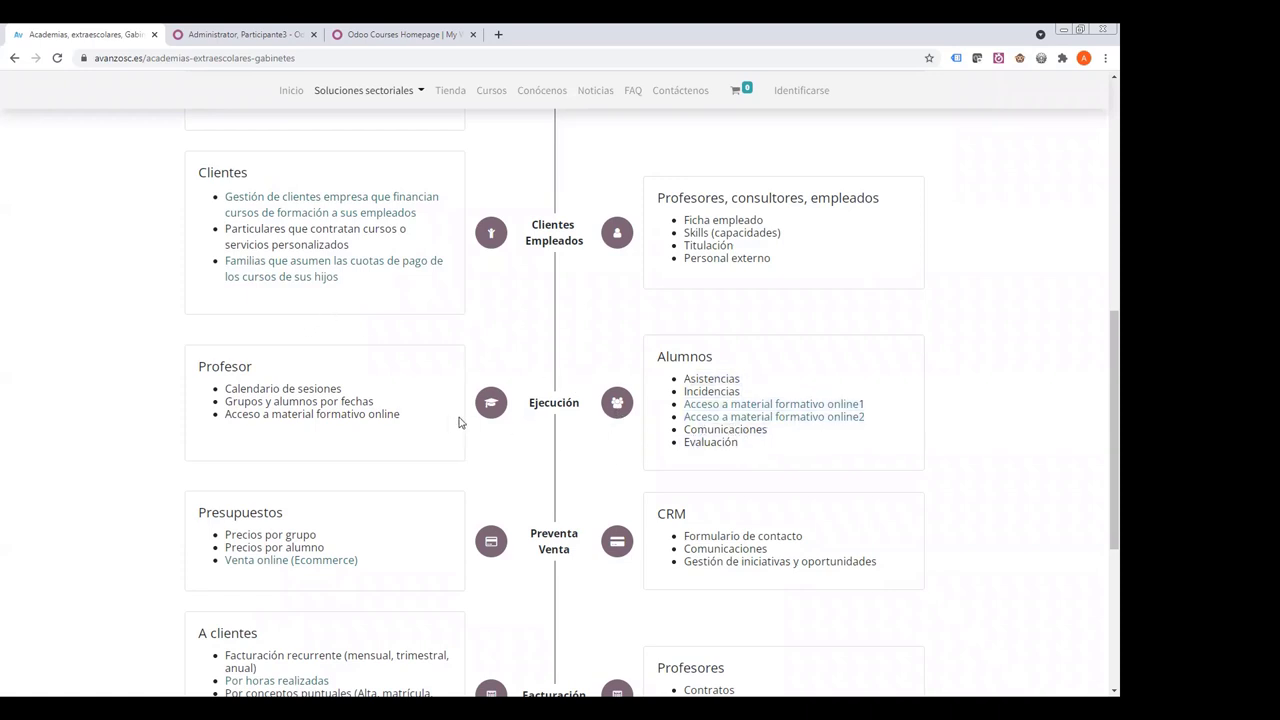
scroll(432, 402, "down", 2)
left_click_drag(231, 401, 226, 428)
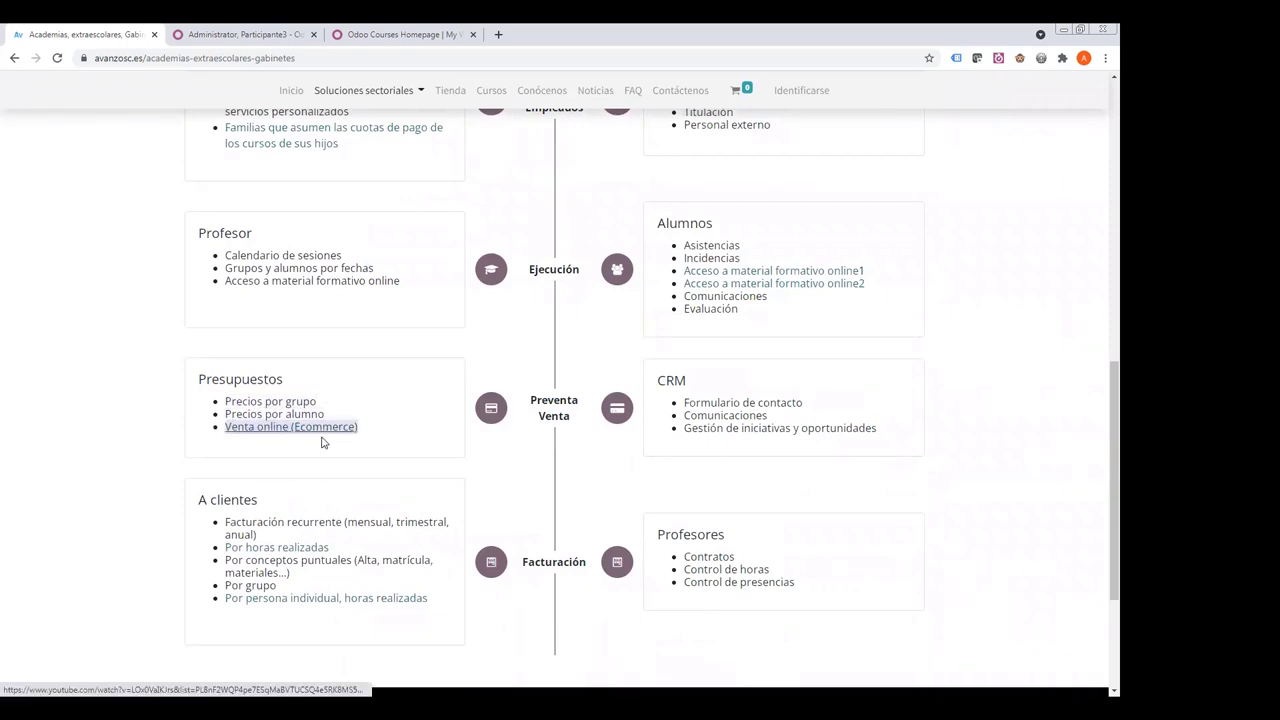
left_click_drag(683, 404, 909, 437)
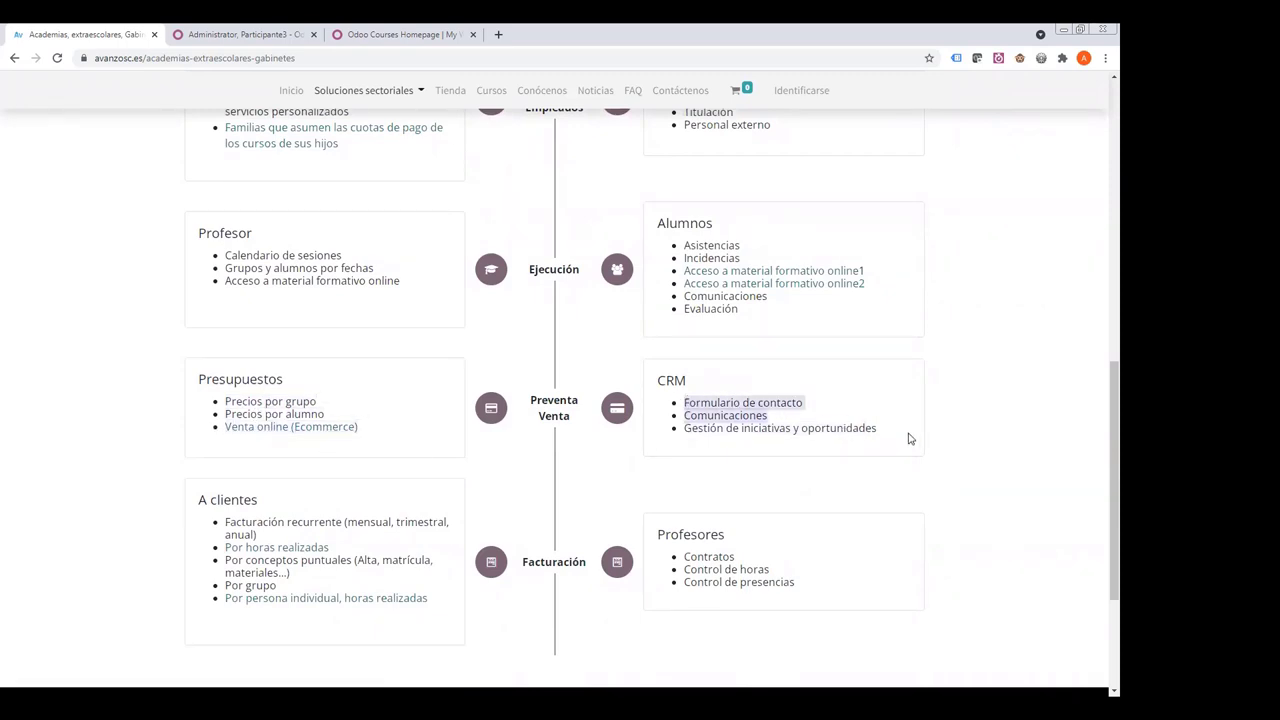
left_click(705, 402)
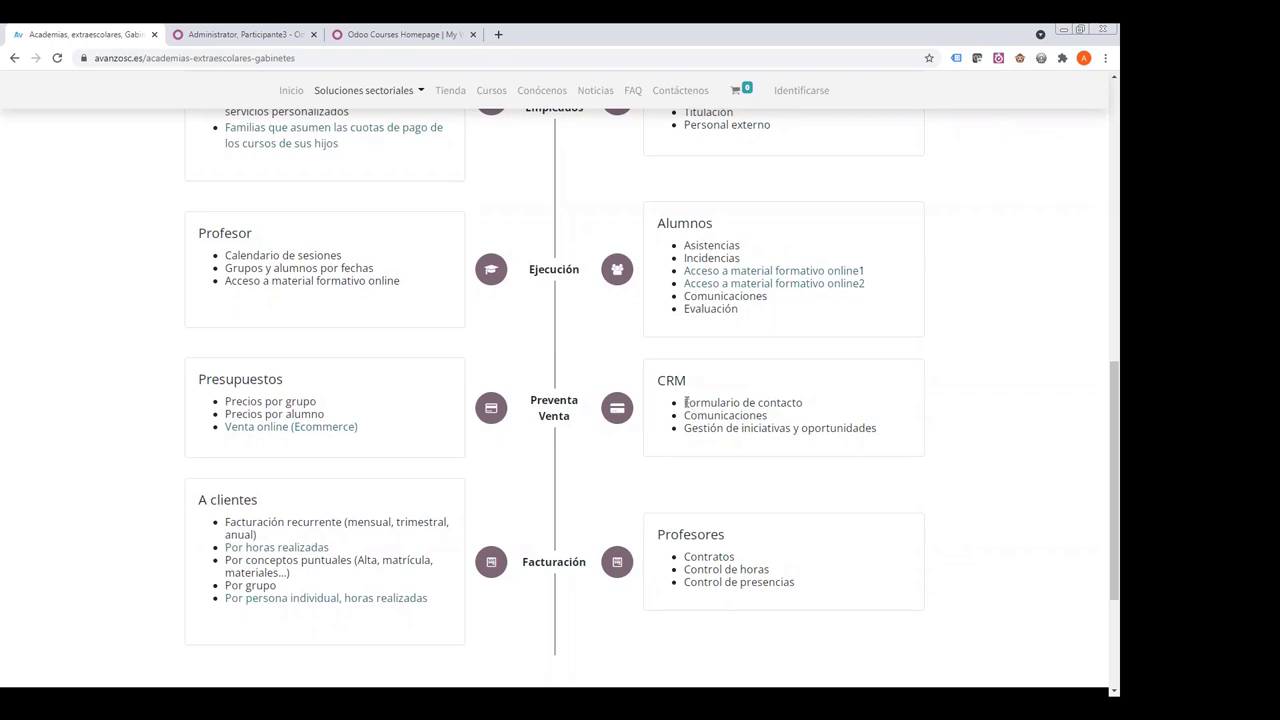
left_click_drag(684, 402, 892, 433)
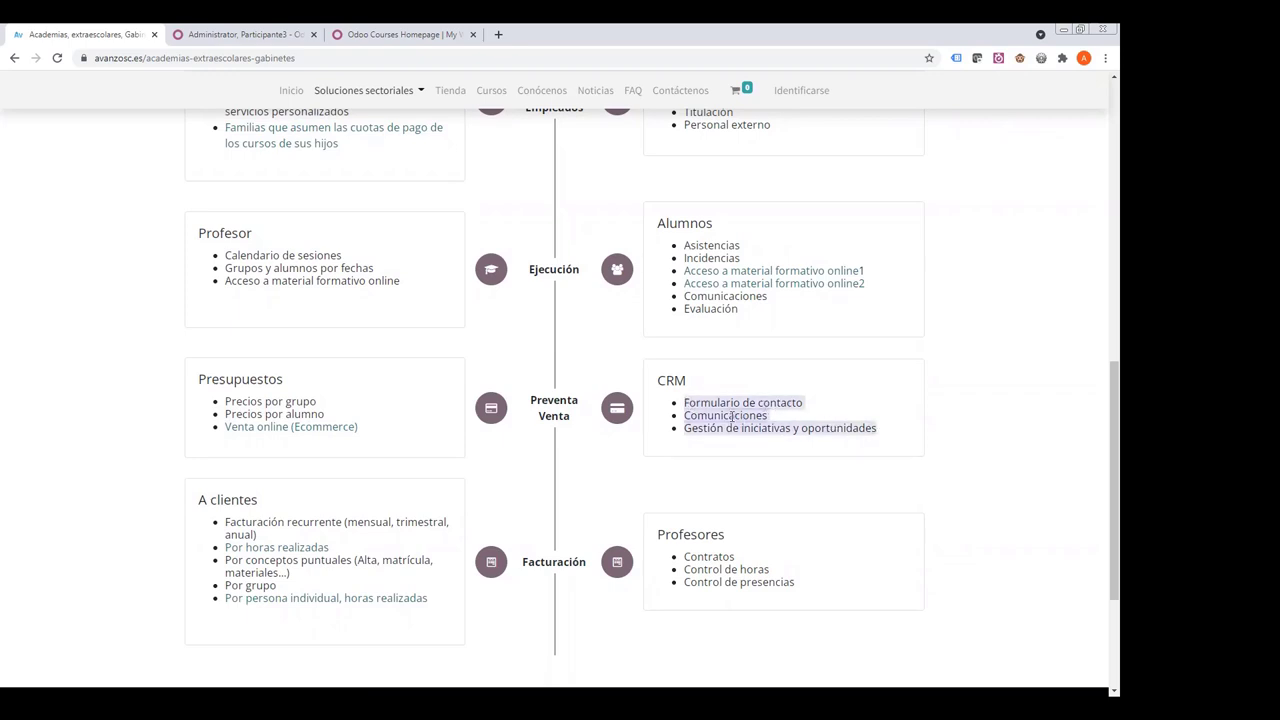
left_click_drag(222, 520, 318, 538)
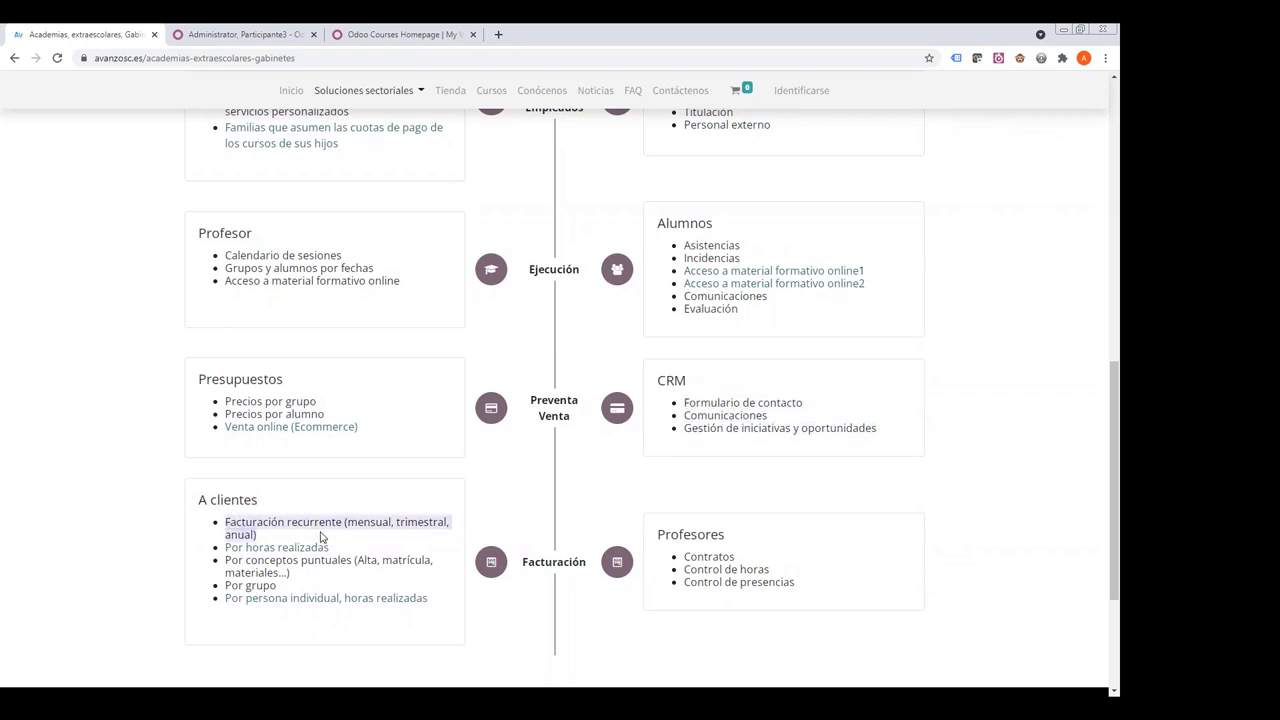
left_click(315, 584)
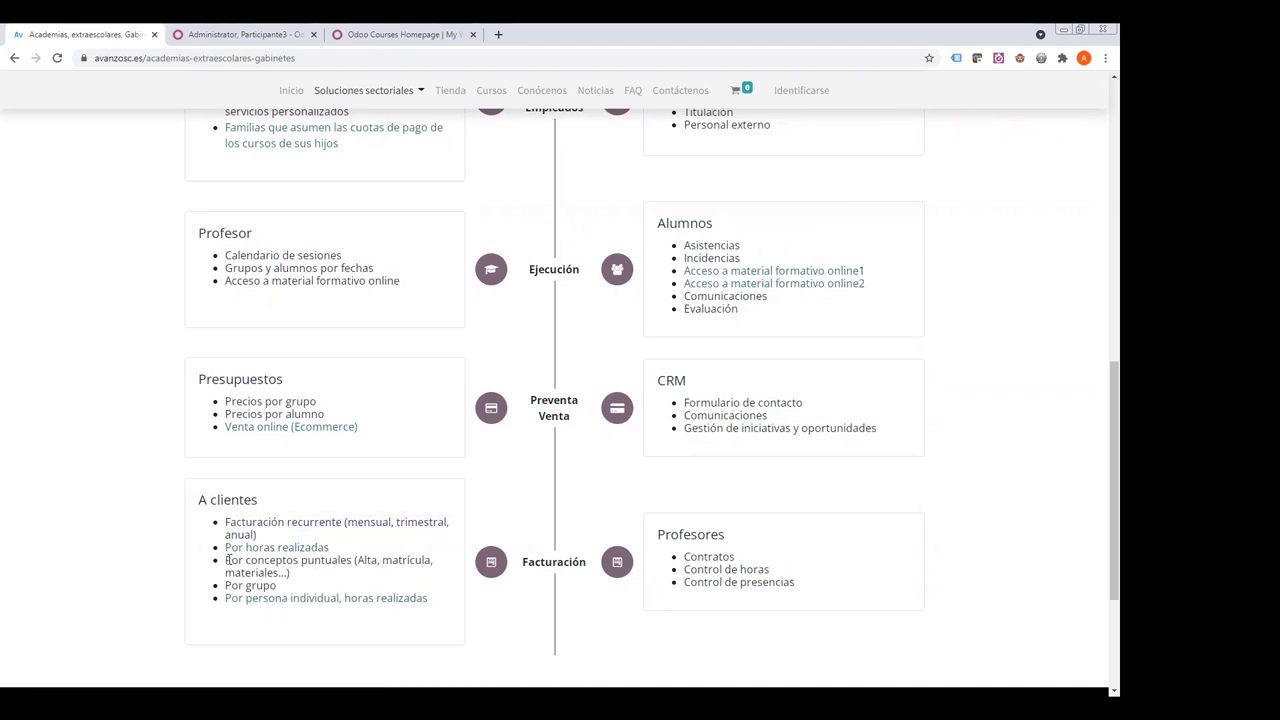
left_click_drag(227, 560, 321, 580)
scroll(676, 522, "up", 1)
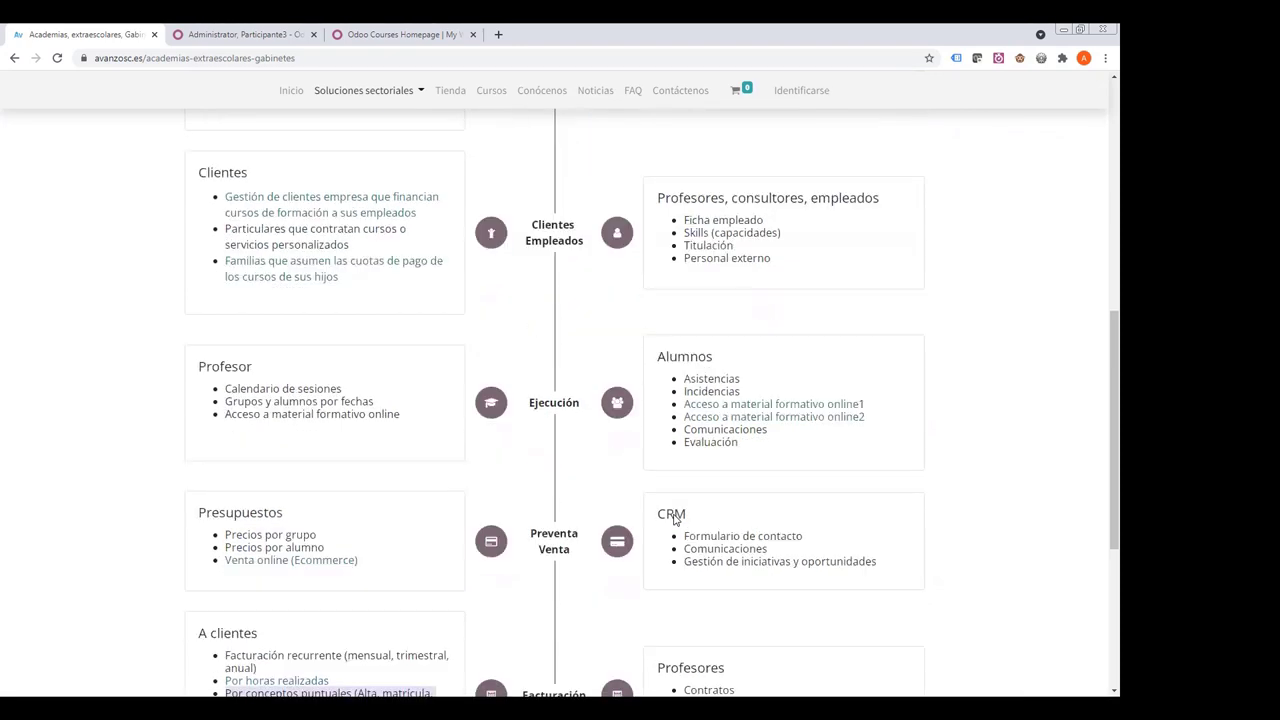
scroll(673, 519, "down", 2)
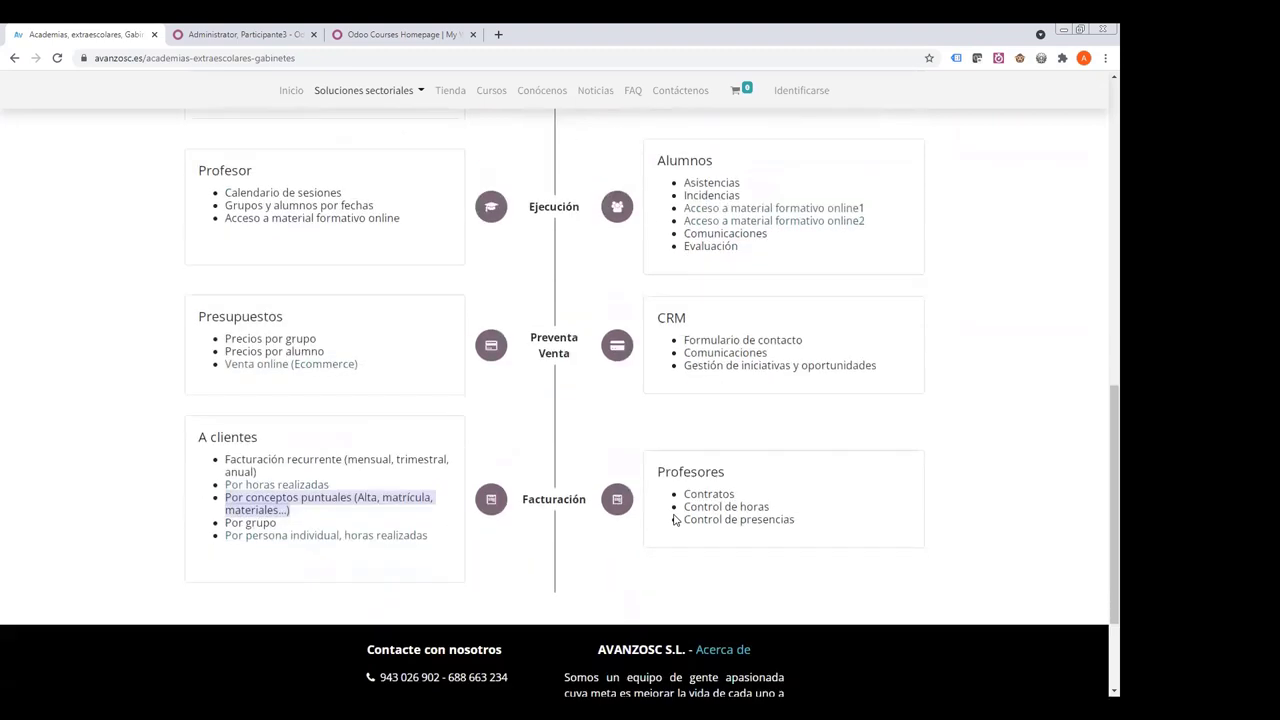
left_click_drag(225, 455, 303, 473)
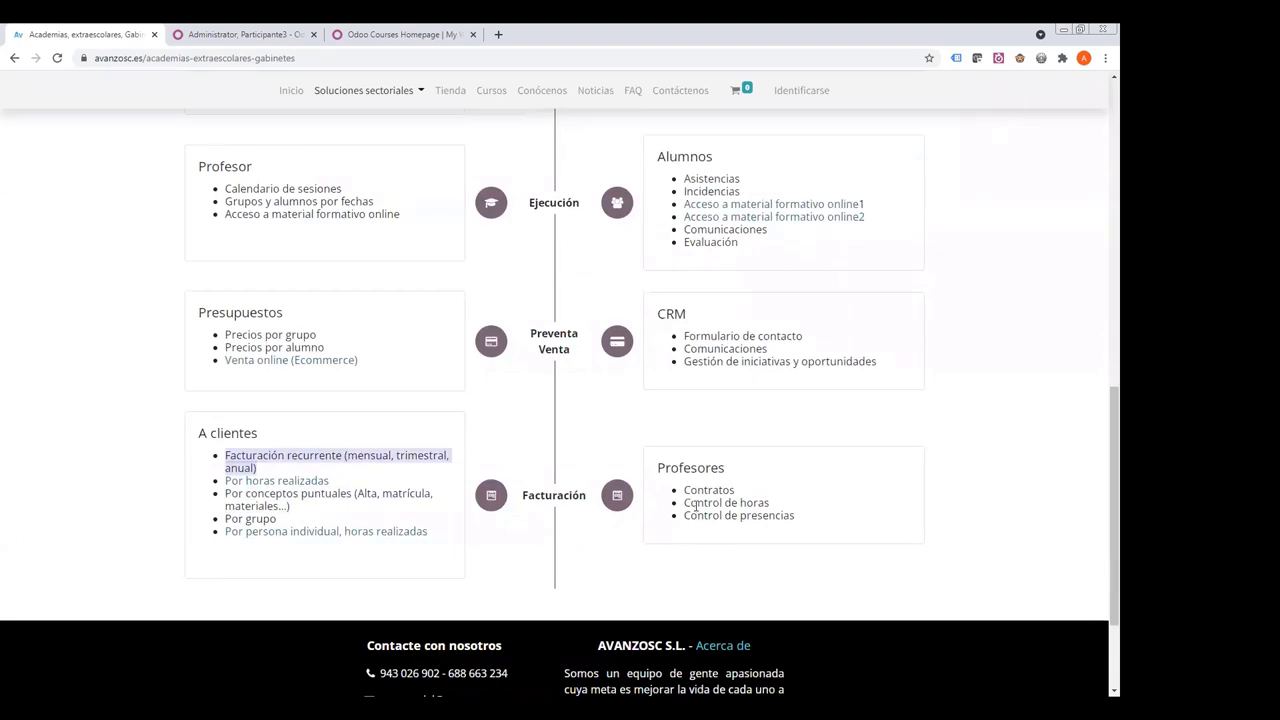
left_click_drag(661, 467, 808, 524)
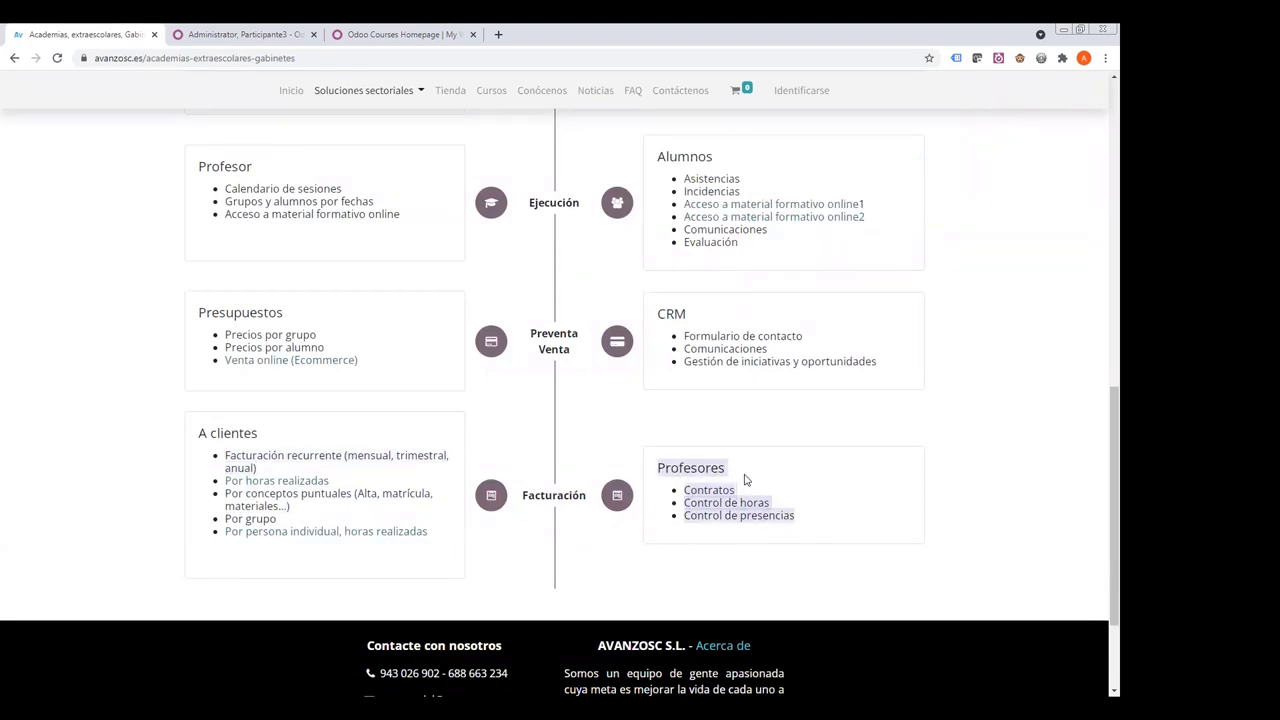
left_click(686, 490)
left_click_drag(684, 503, 777, 503)
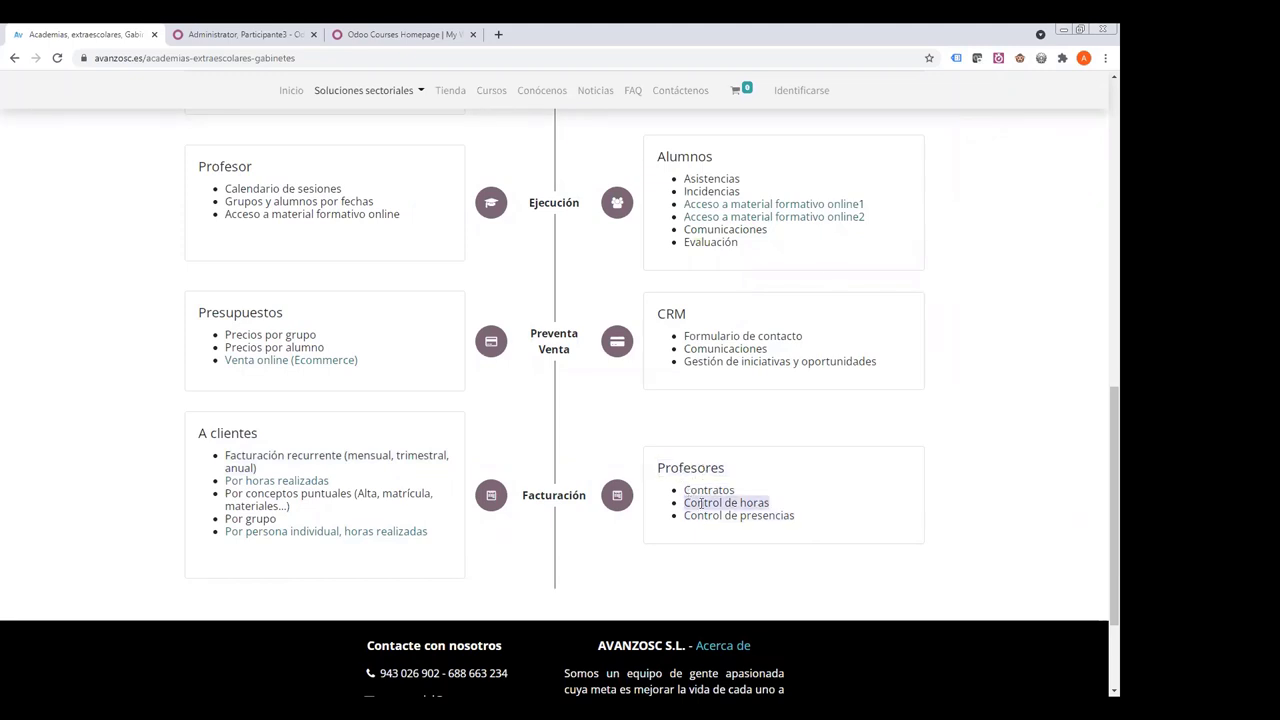
left_click_drag(684, 503, 793, 508)
scroll(721, 382, "up", 1)
scroll(721, 382, "up", 5)
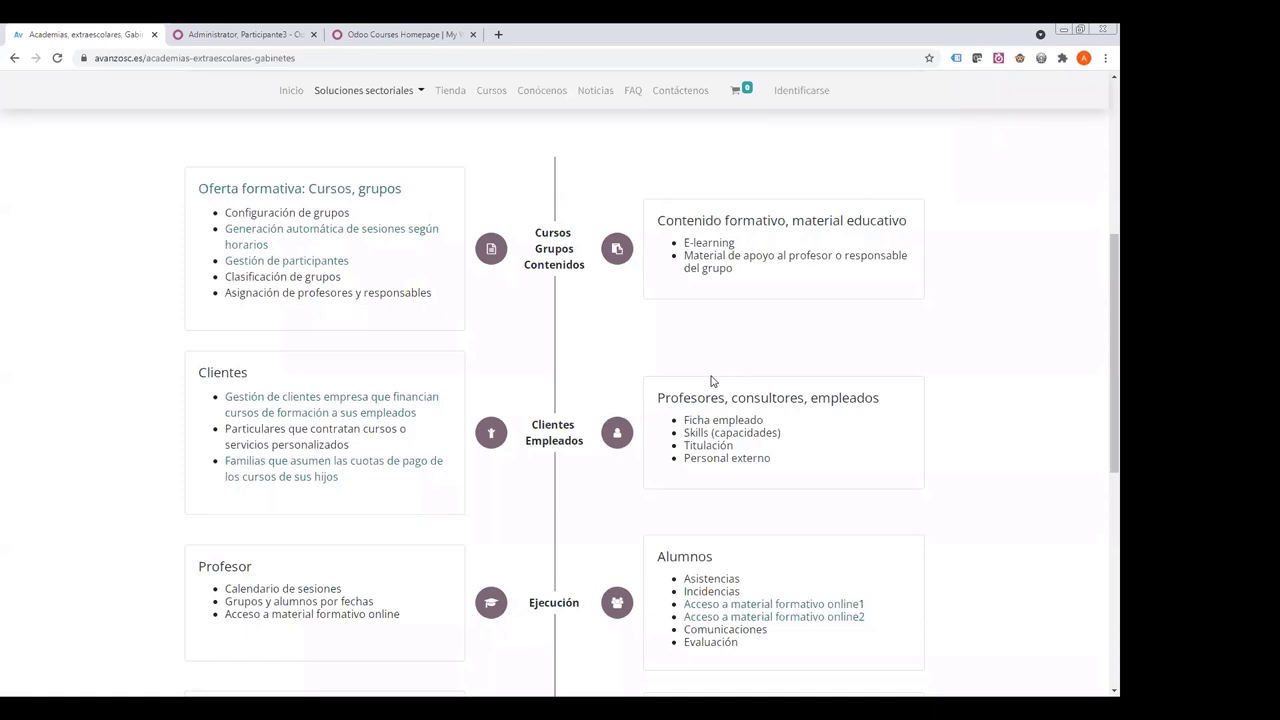
scroll(710, 381, "up", 2)
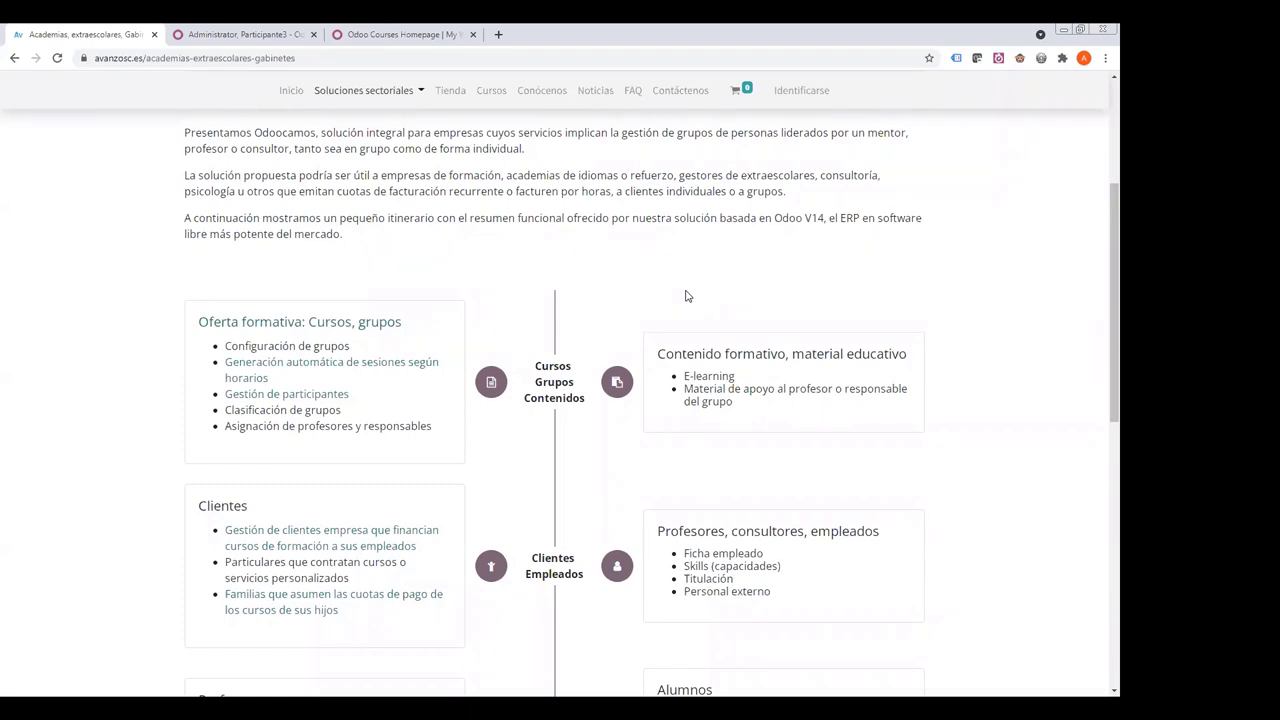
scroll(685, 296, "down", 4)
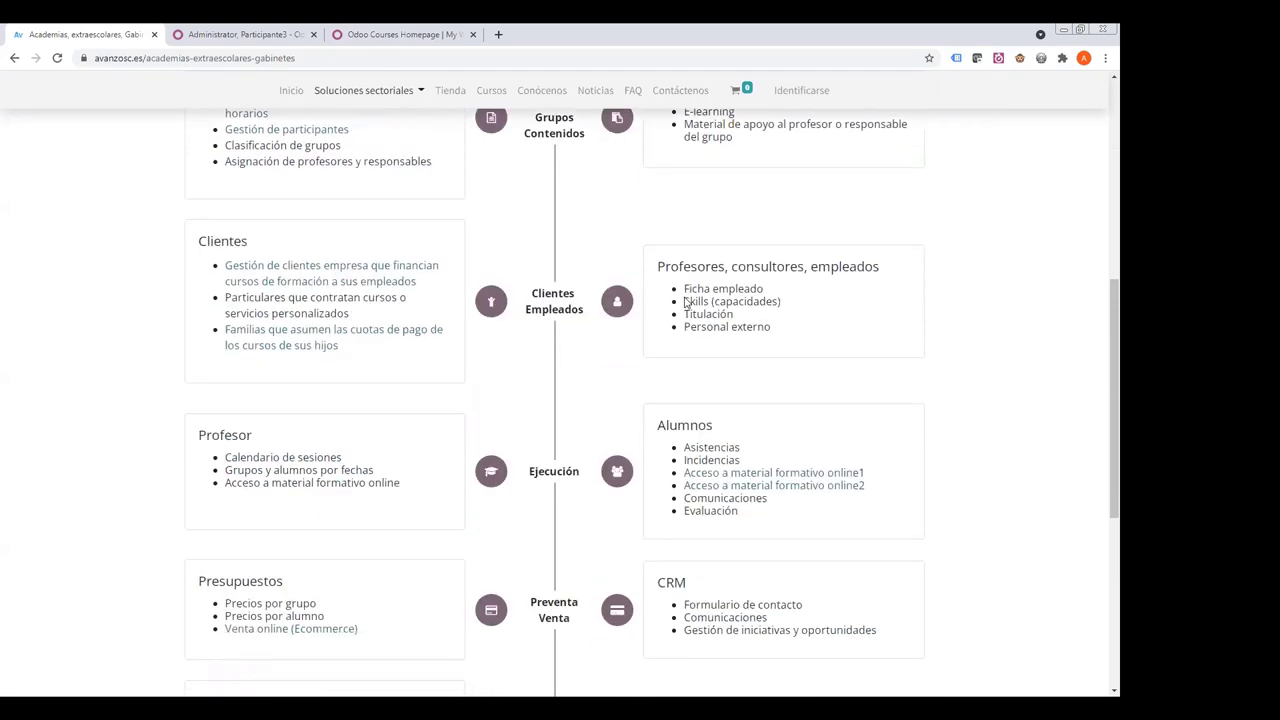
scroll(685, 296, "up", 4)
scroll(685, 297, "up", 3)
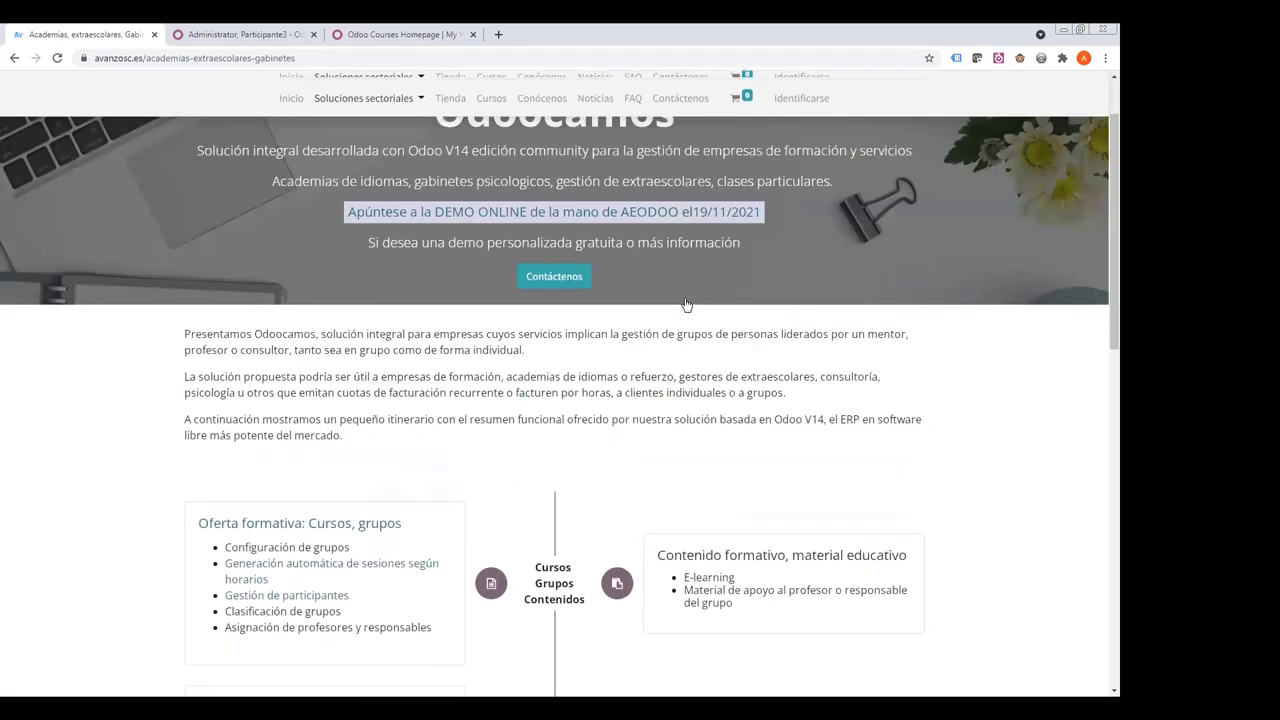
- Select the three introductory paragraphs of the Odoocamos academies page
scroll(364, 291, "down", 2)
left_click_drag(364, 291, 438, 398)
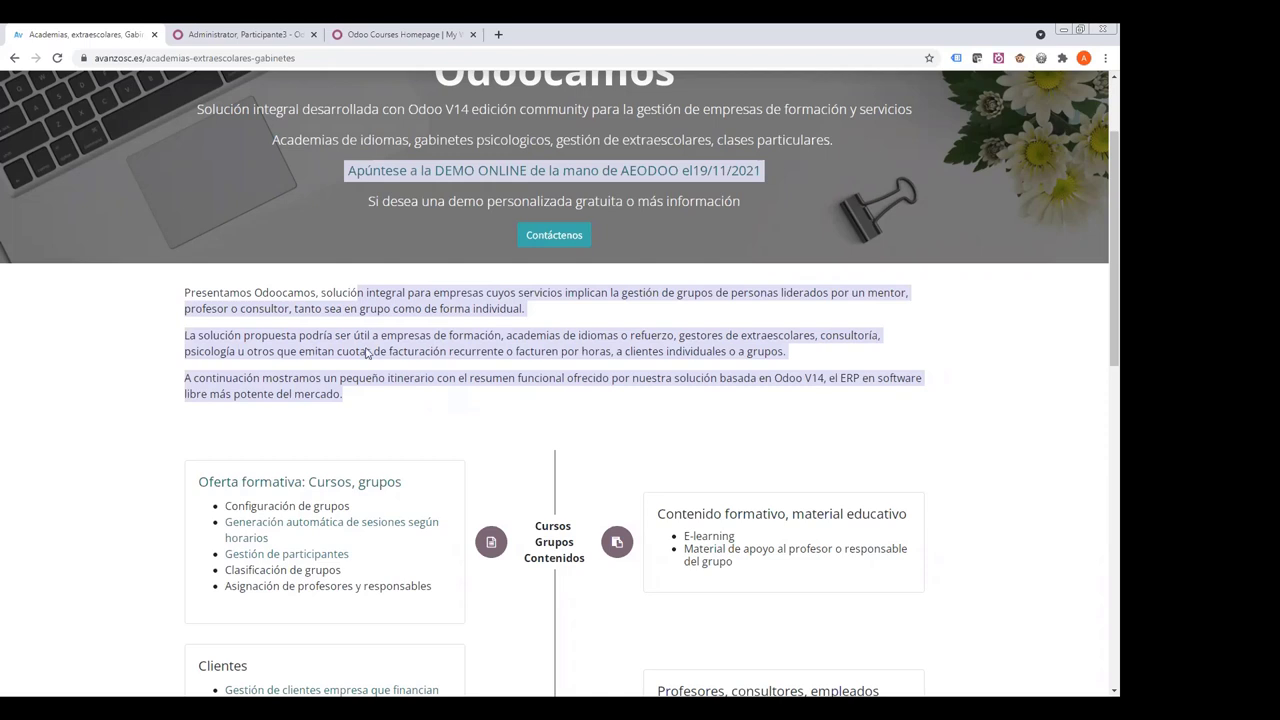
- Deselect the intro text and scroll through the Clientes, Profesor and Presupuestos cards
left_click(277, 332)
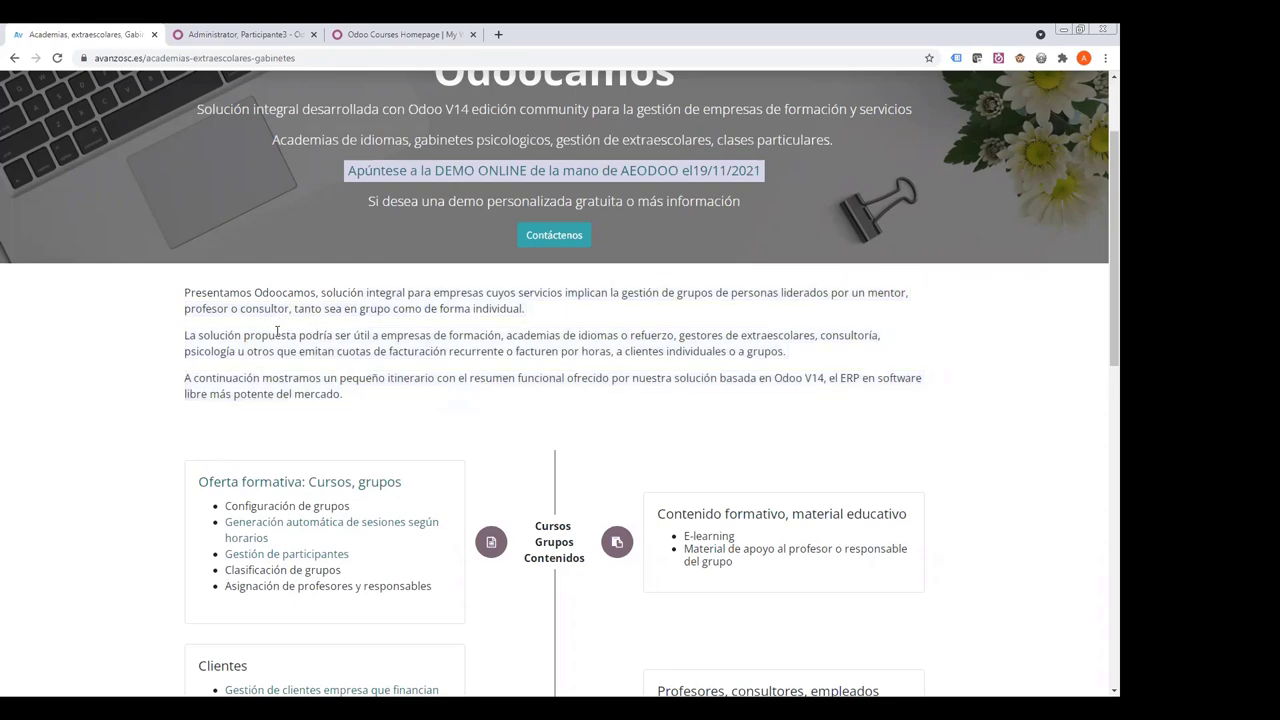
scroll(277, 332, "down", 3)
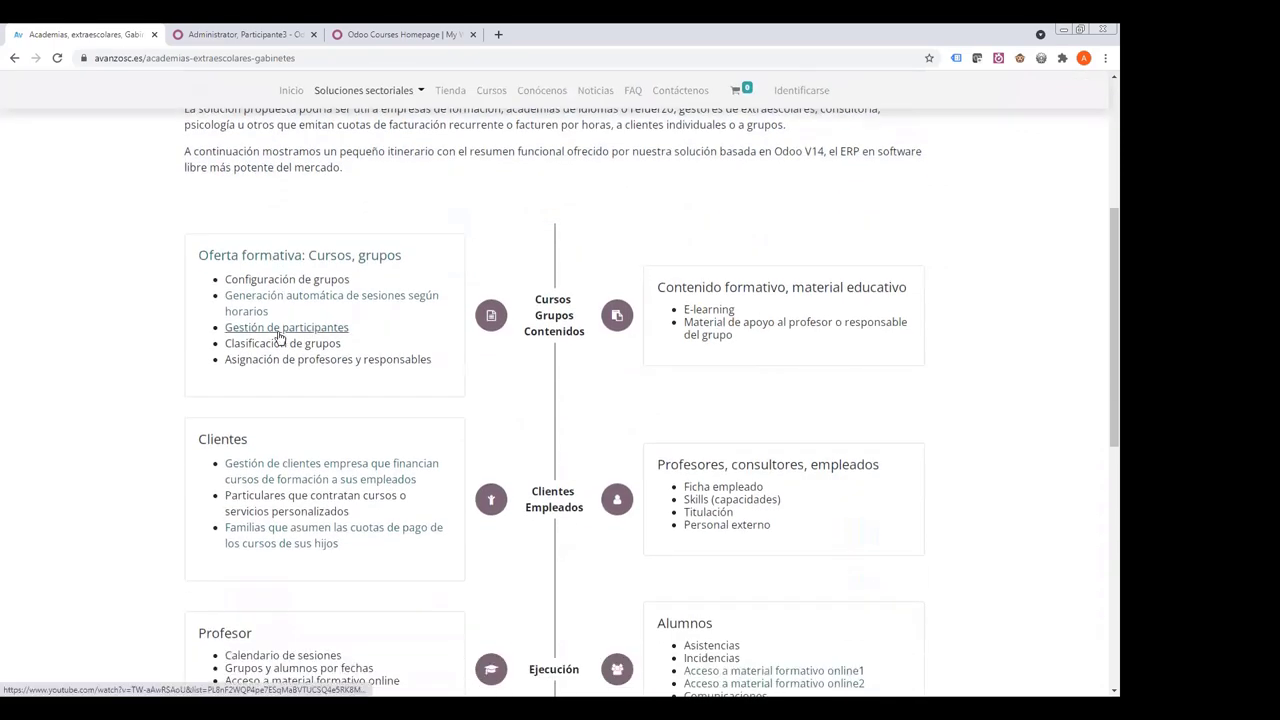
scroll(280, 338, "down", 2)
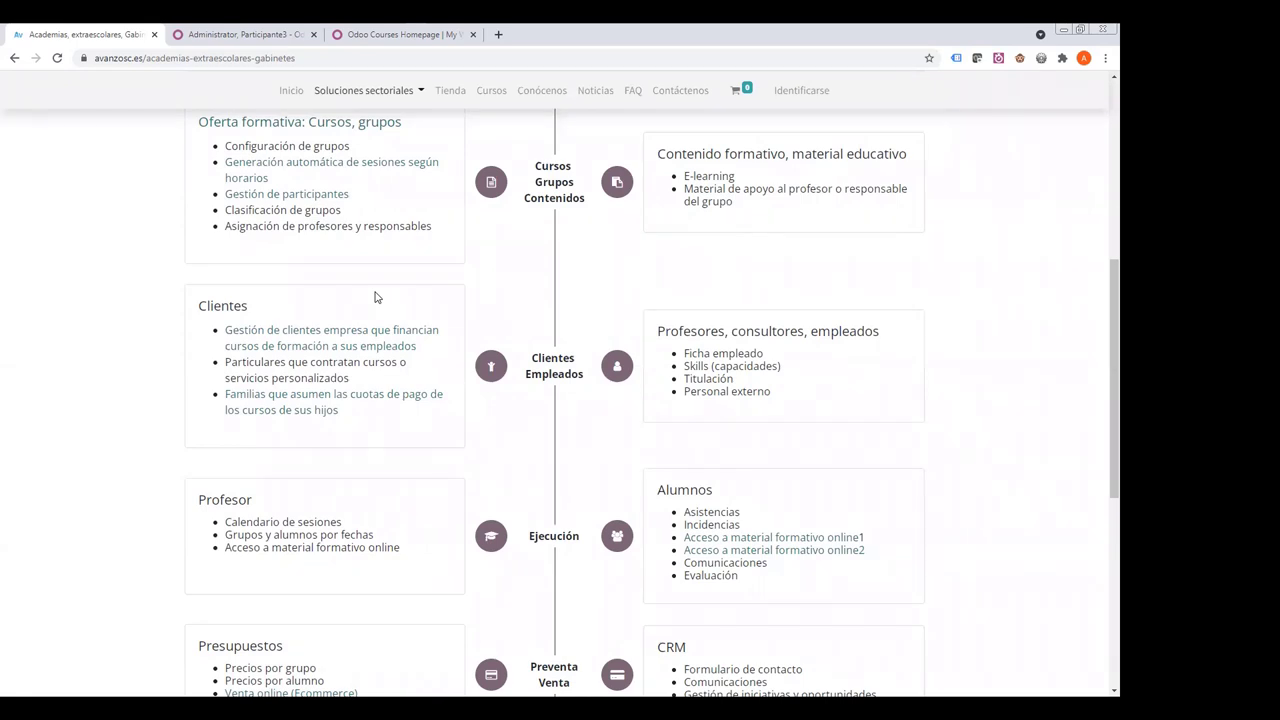
scroll(376, 297, "down", 3)
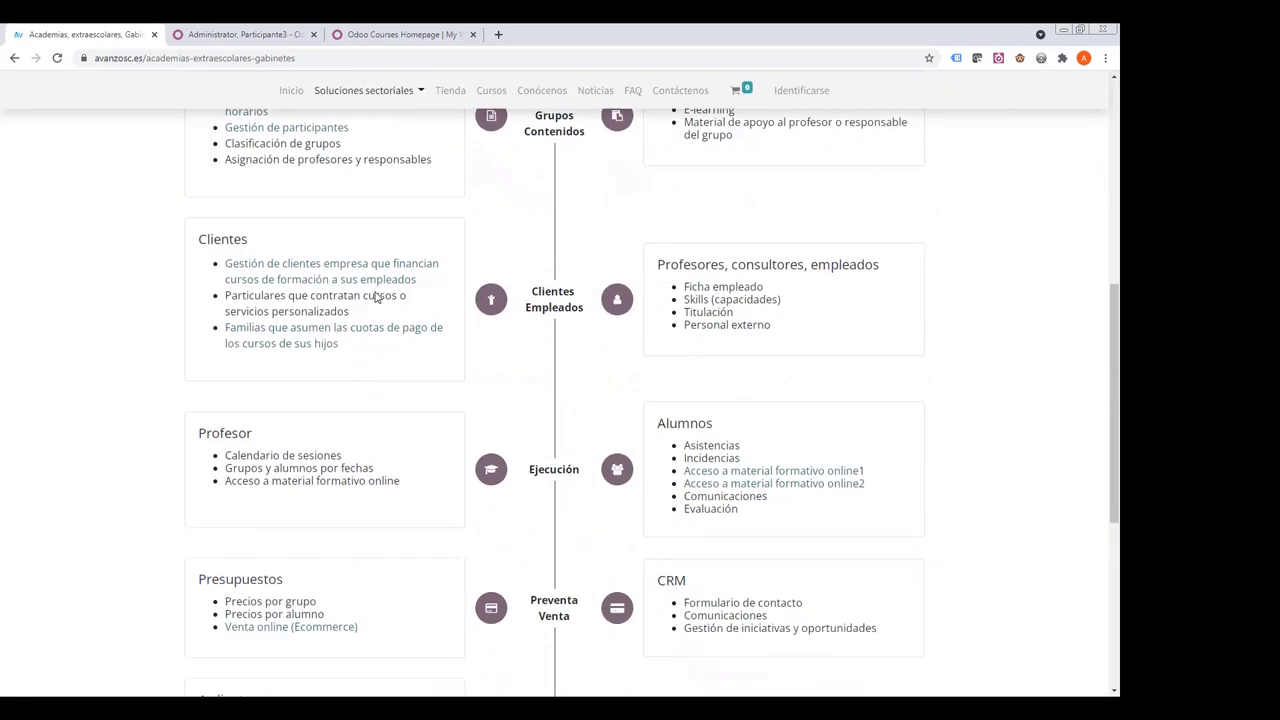
scroll(376, 297, "down", 1)
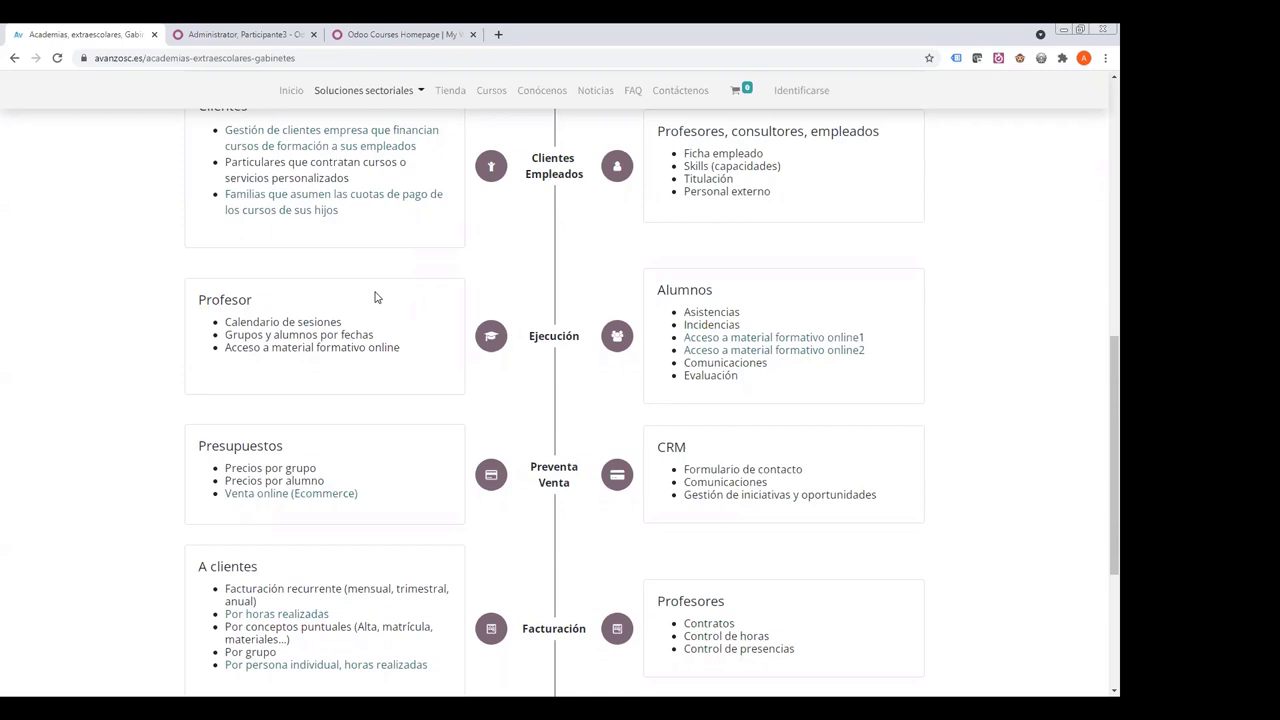
- Open the avanzosc.es Cursos page and browse its popular and recent courses
left_click(490, 91)
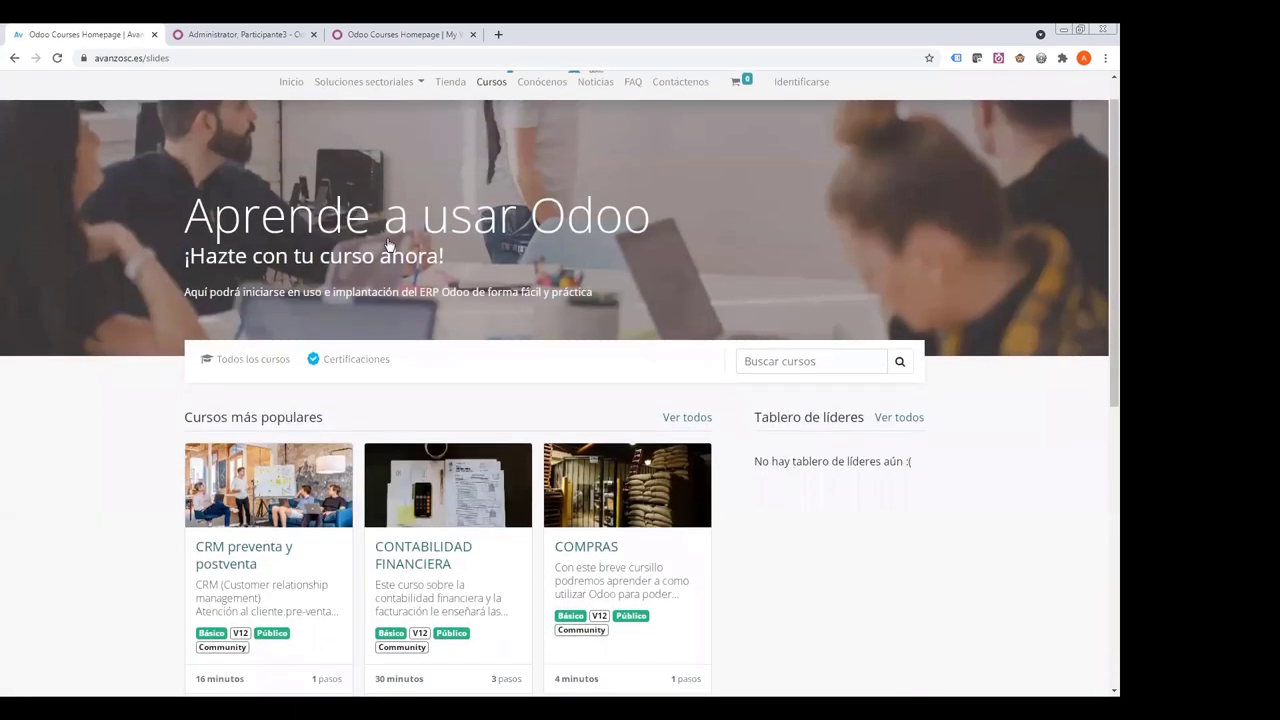
scroll(391, 218, "down", 6)
scroll(455, 305, "up", 10)
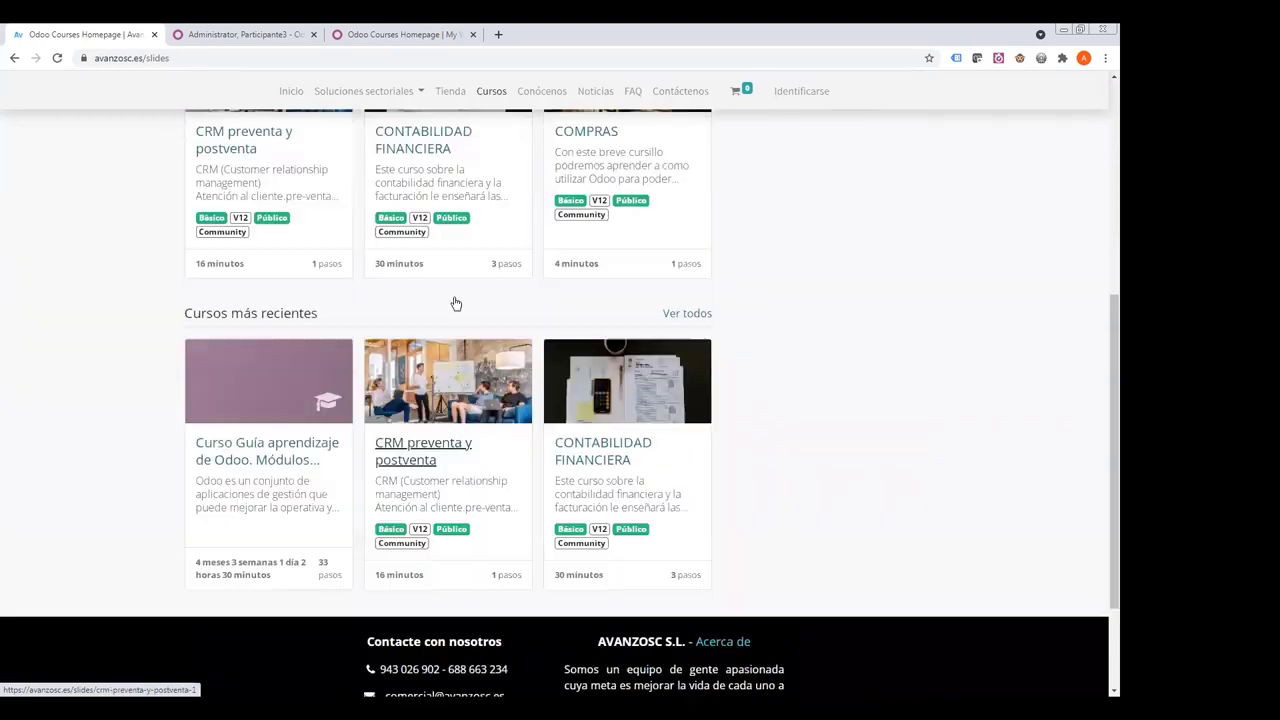
left_click_drag(444, 252, 477, 282)
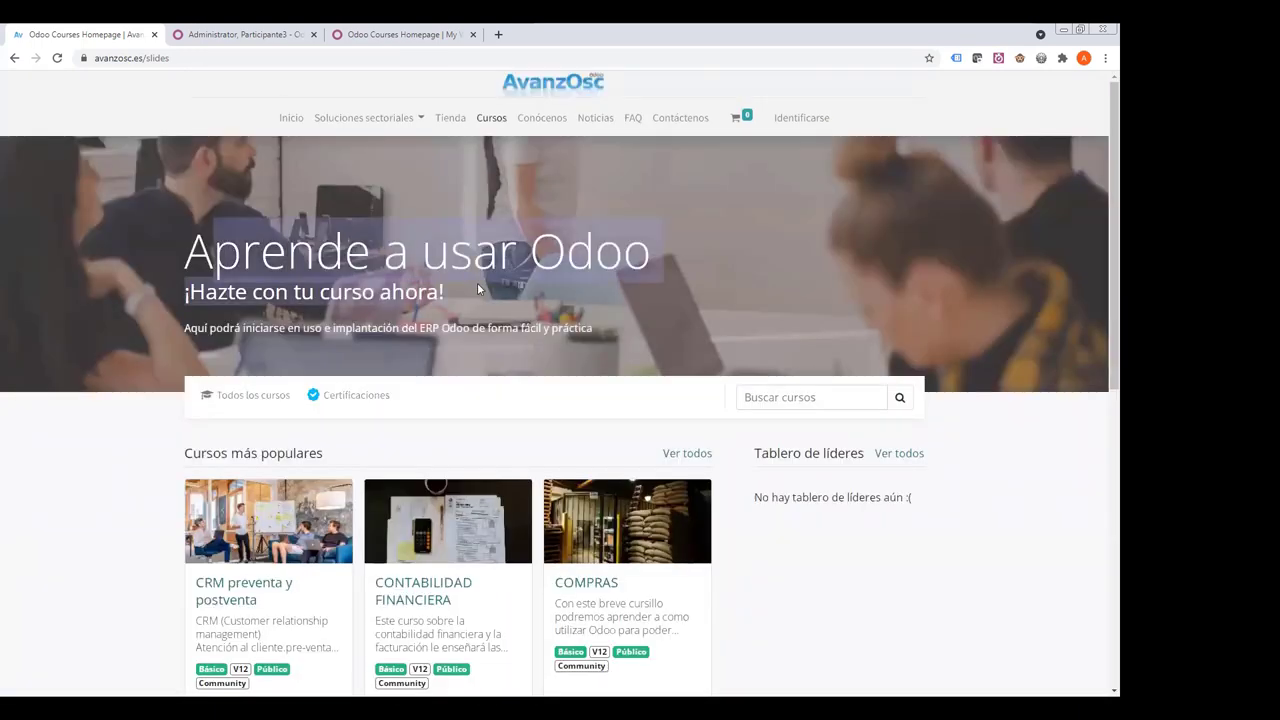
scroll(297, 297, "down", 3)
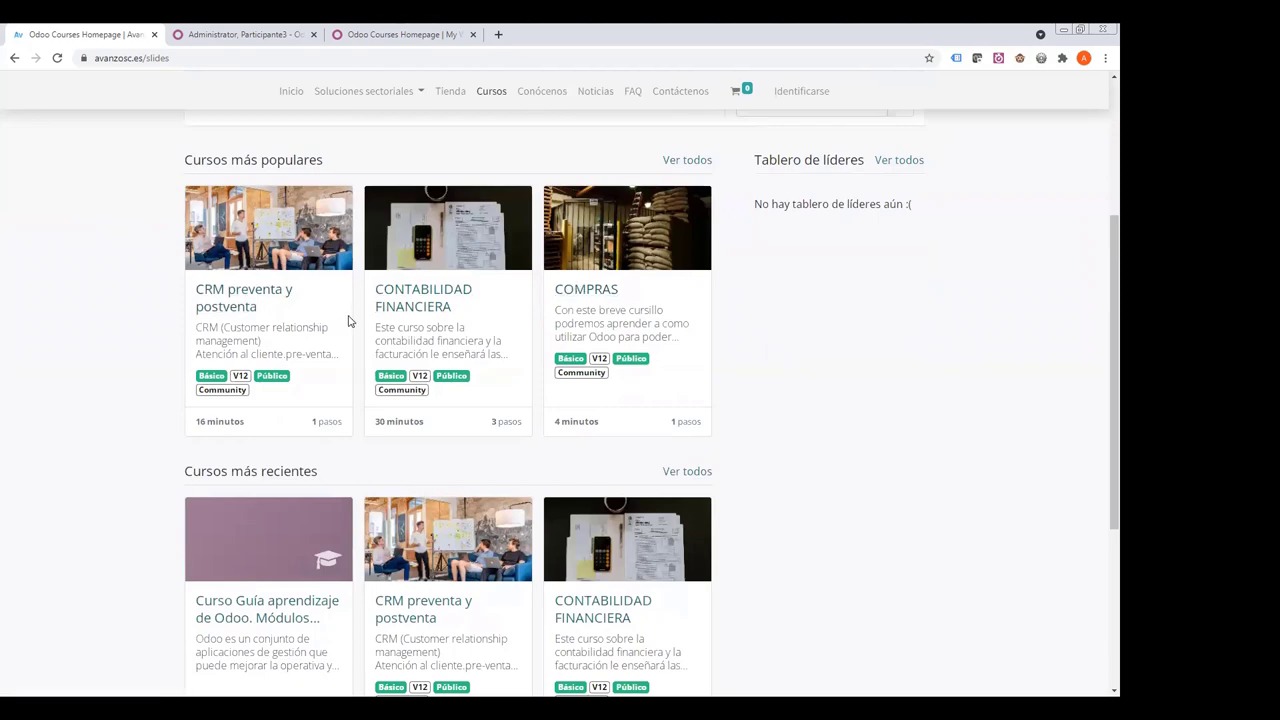
scroll(335, 405, "down", 1)
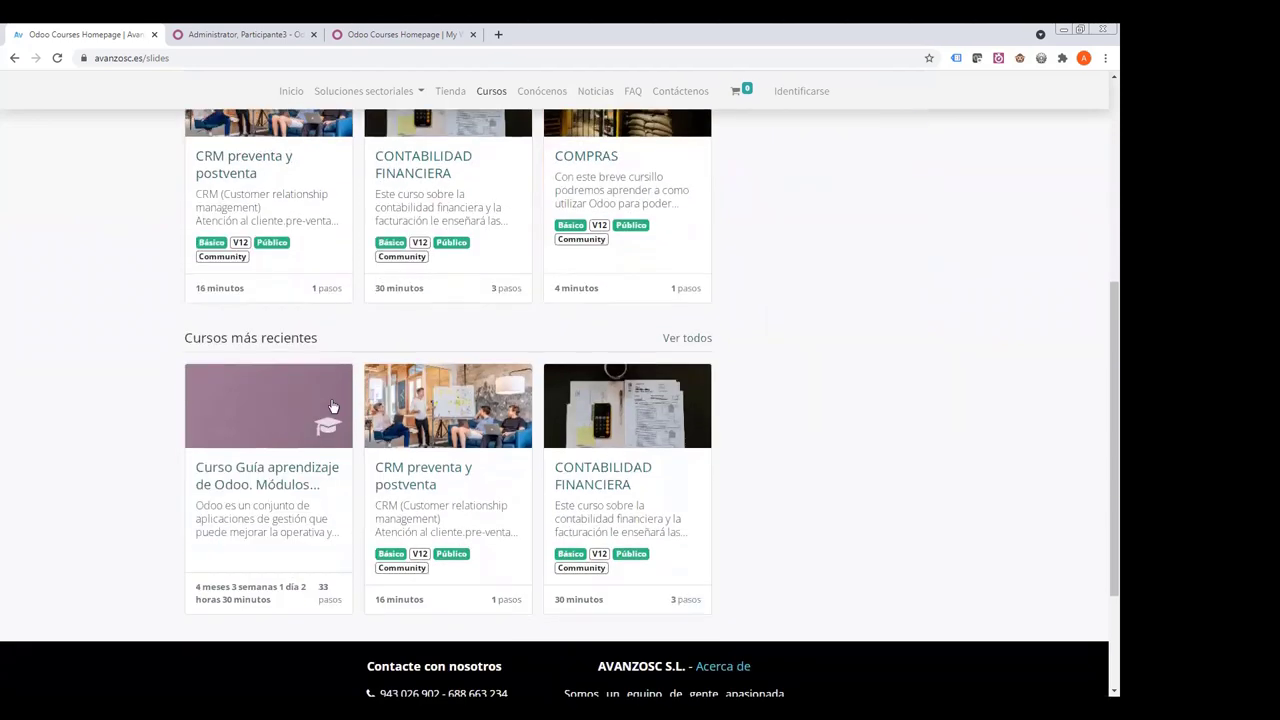
left_click(588, 159)
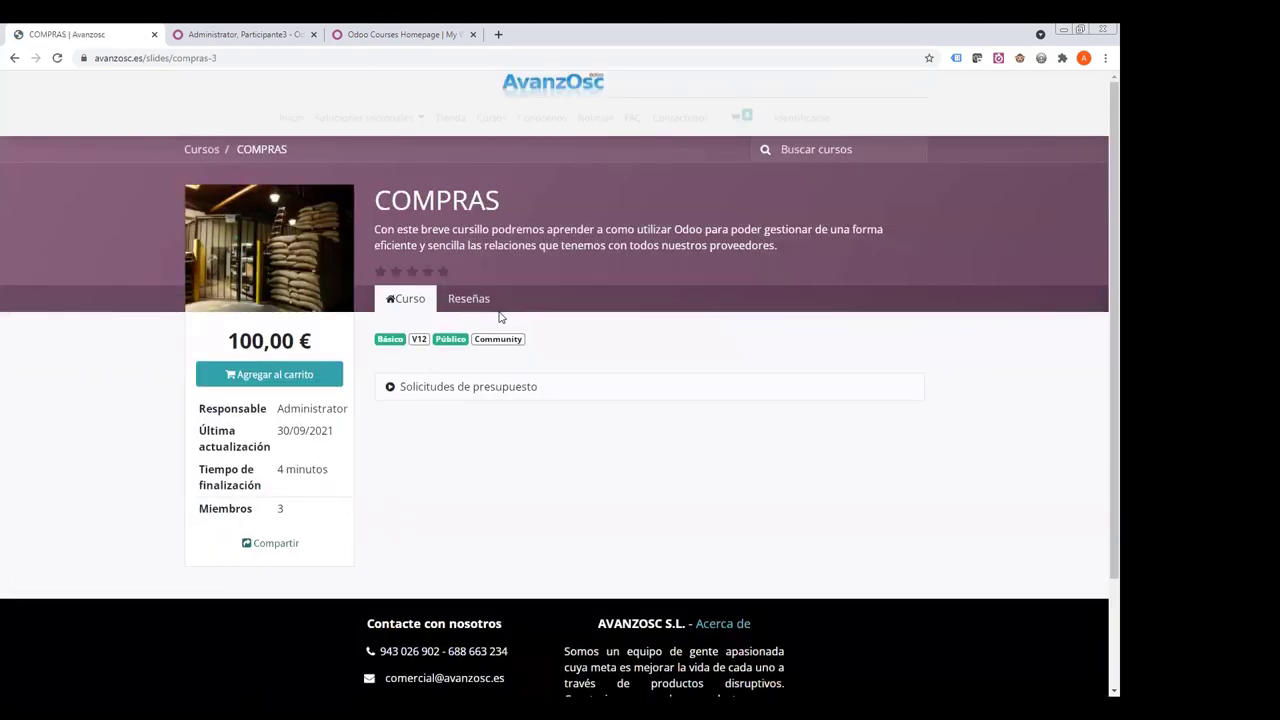
triple_click(266, 339)
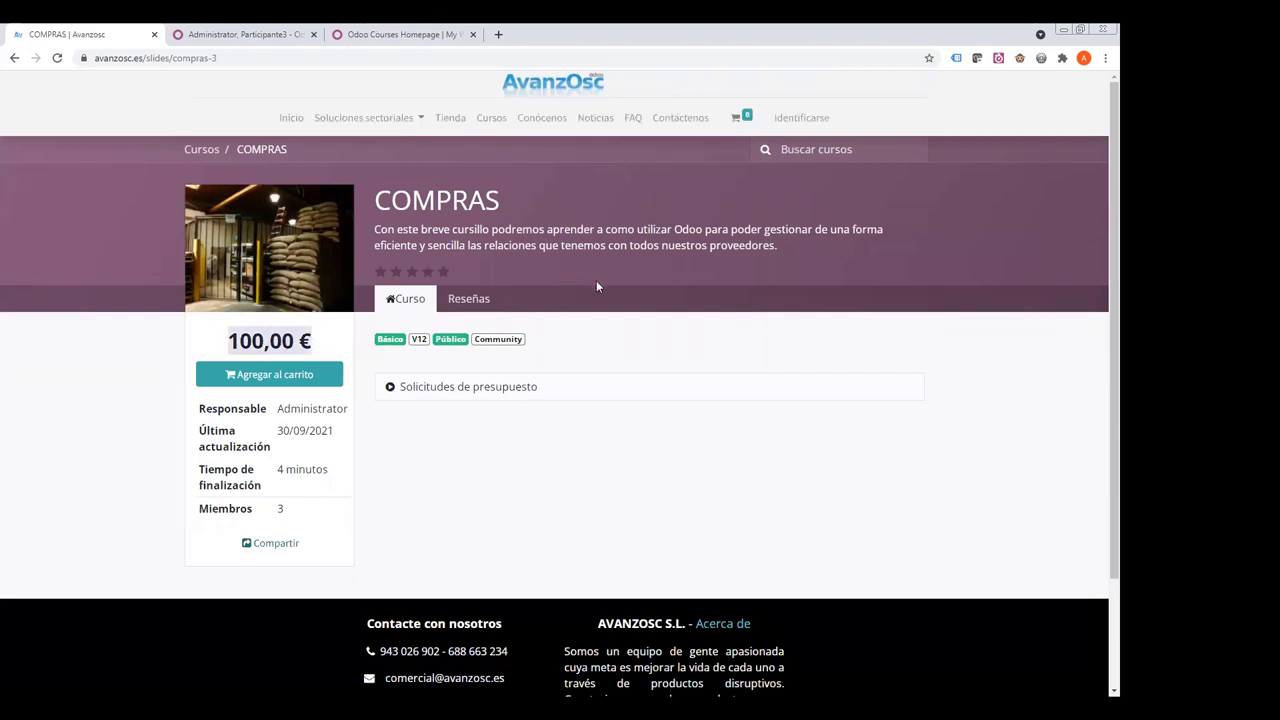
left_click_drag(401, 388, 537, 386)
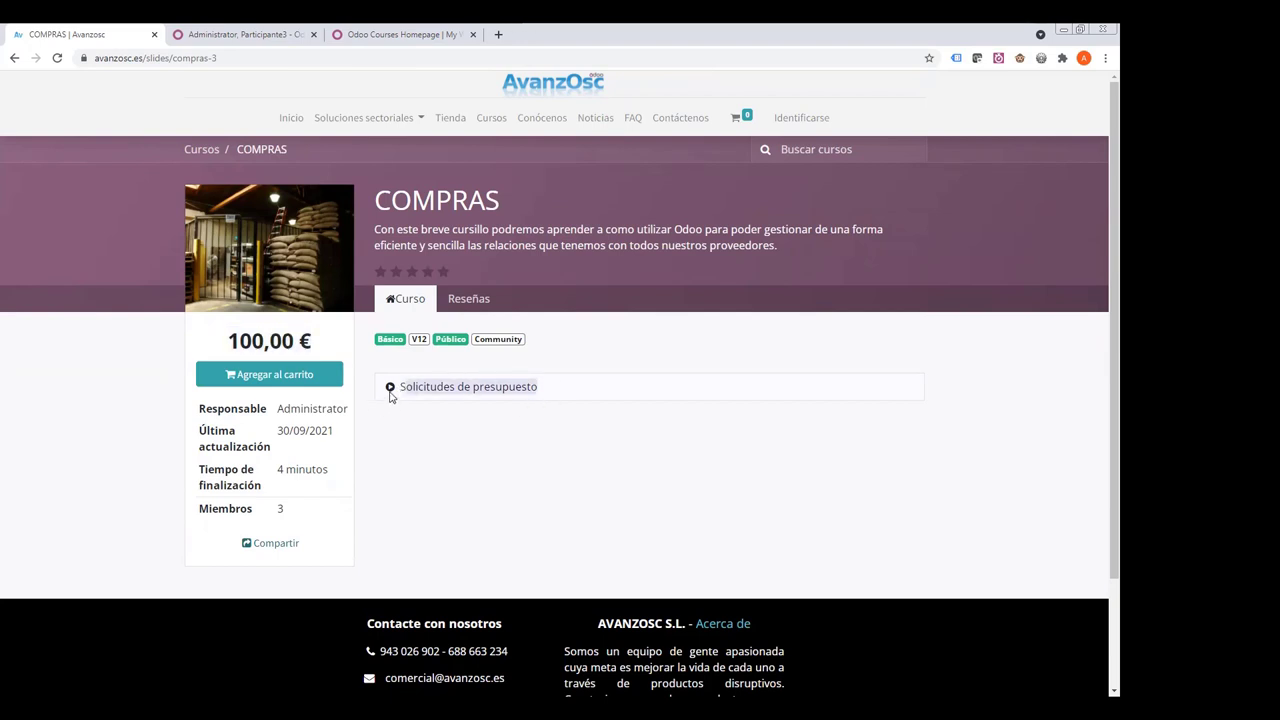
left_click(420, 342)
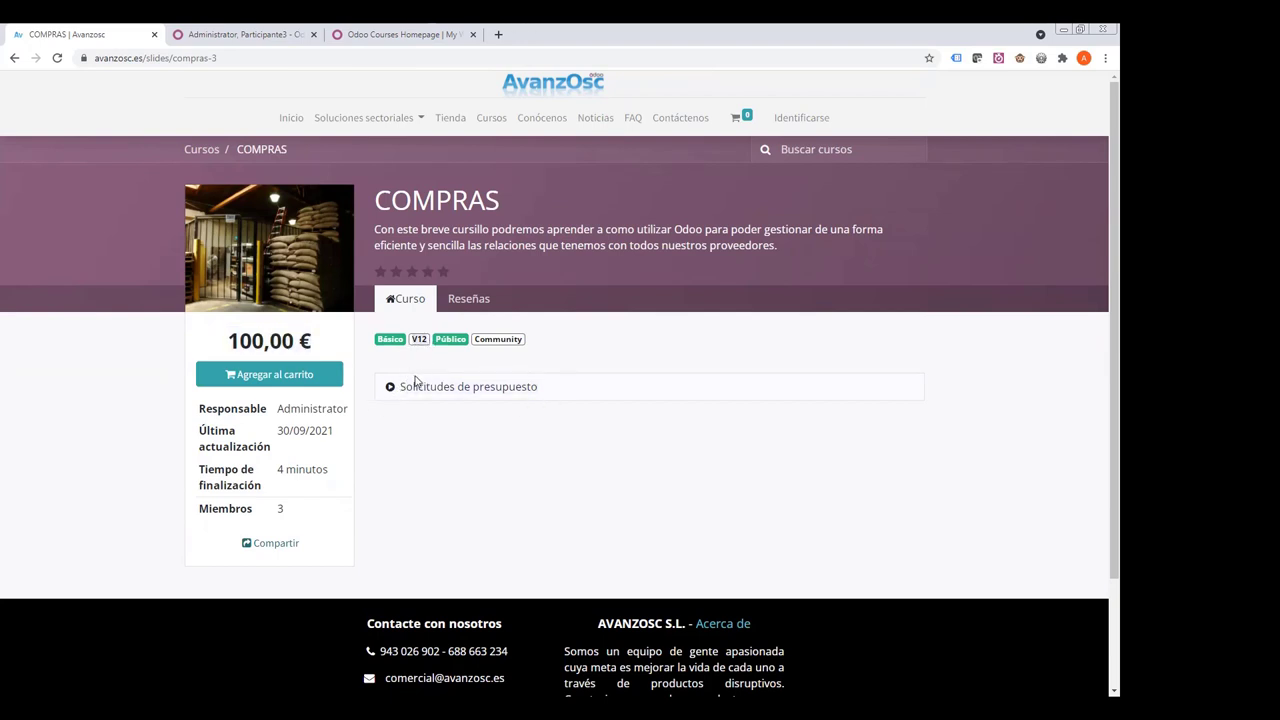
left_click(14, 58)
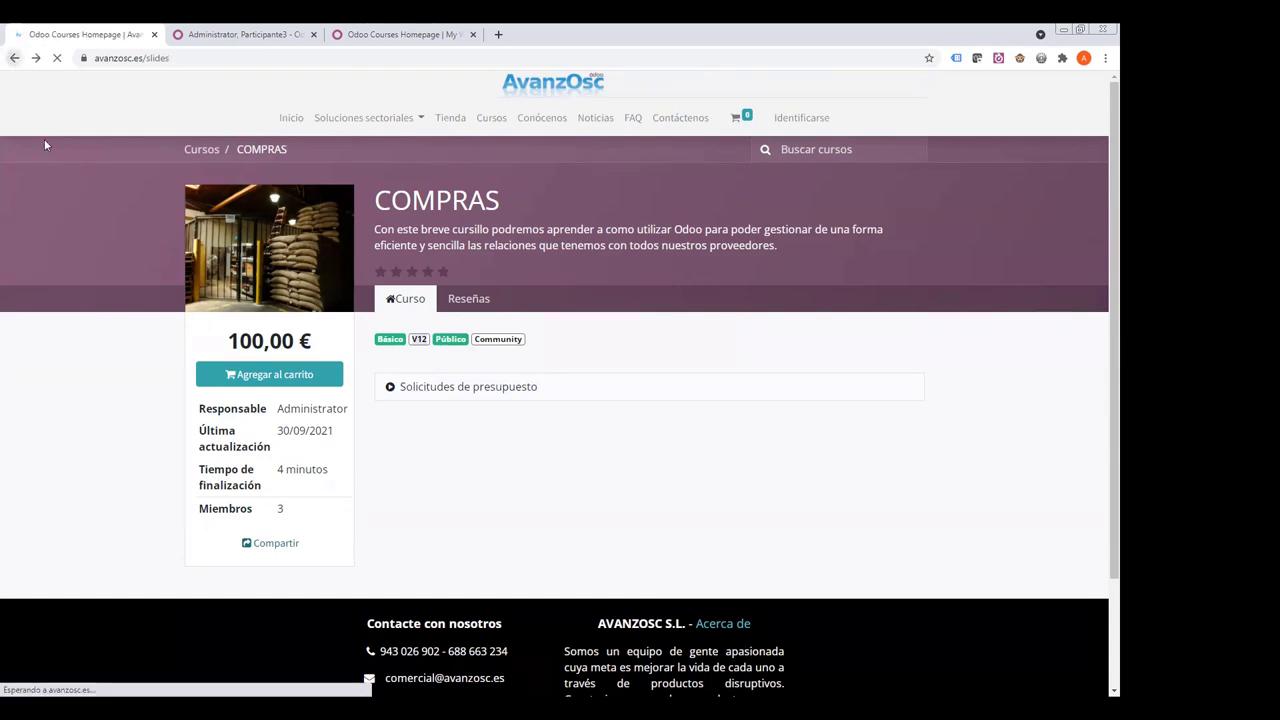
scroll(460, 374, "down", 3)
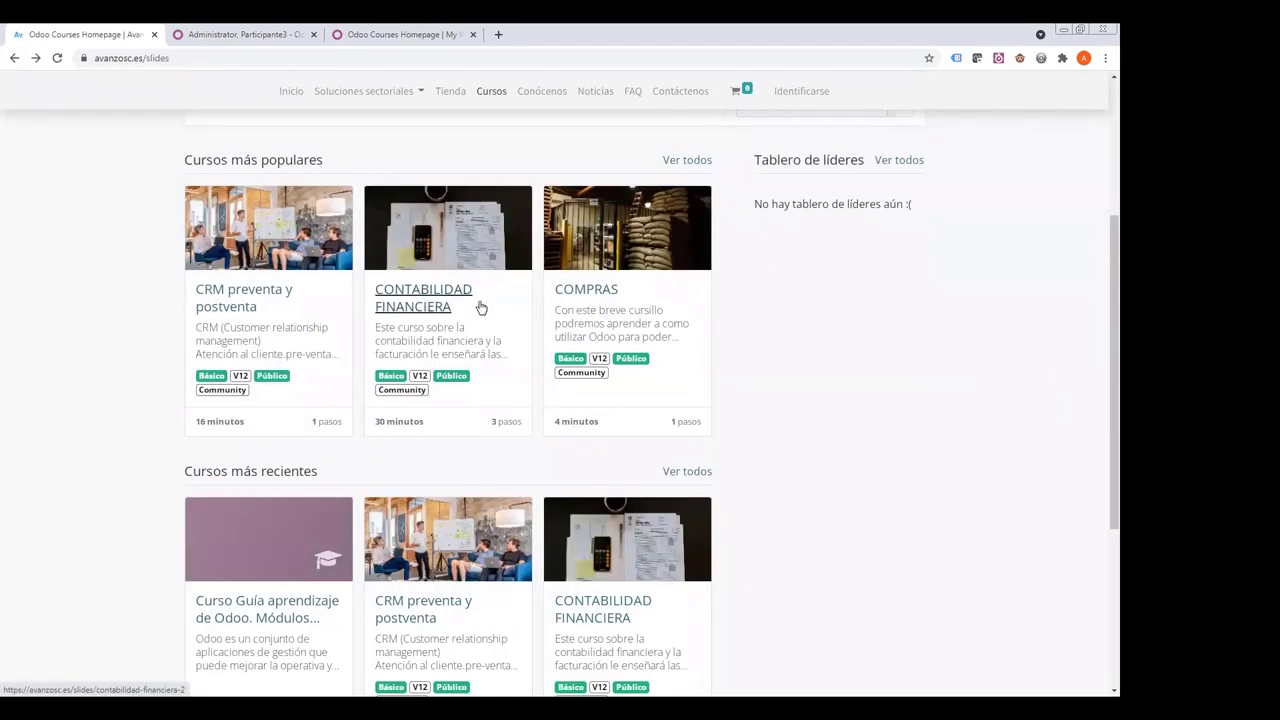
scroll(480, 308, "down", 2)
scroll(463, 374, "up", 4)
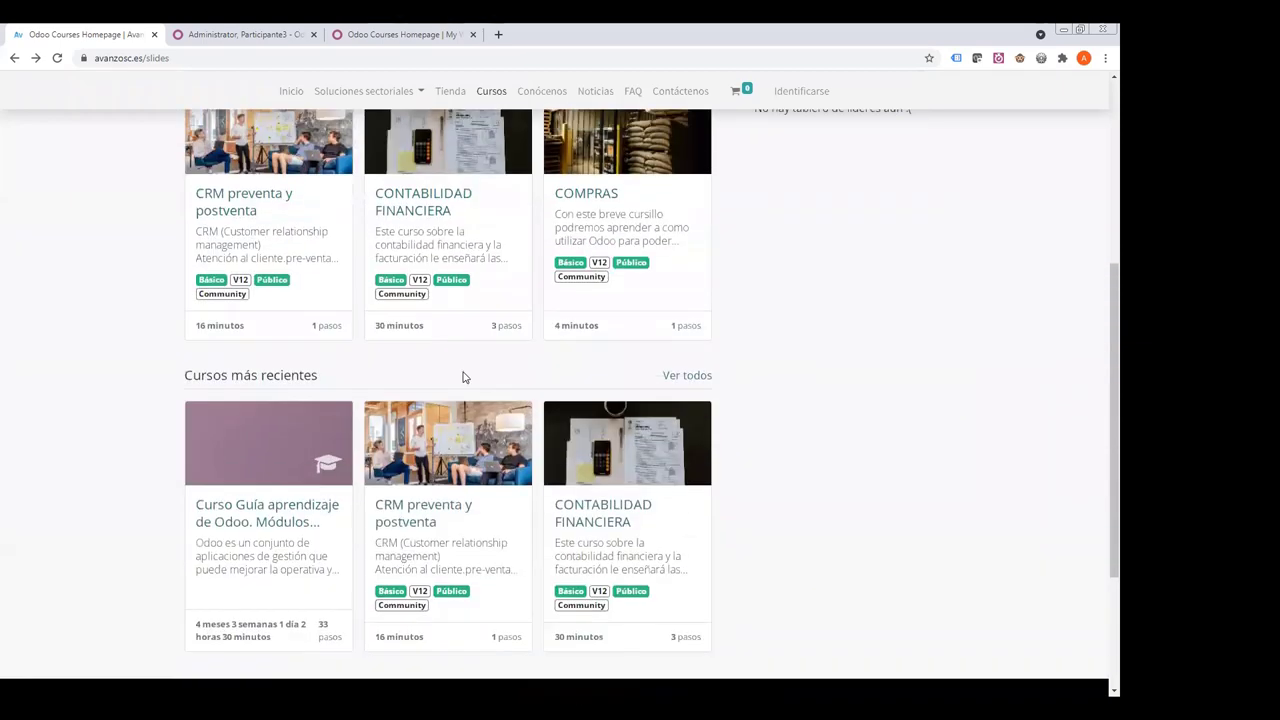
scroll(446, 368, "up", 1)
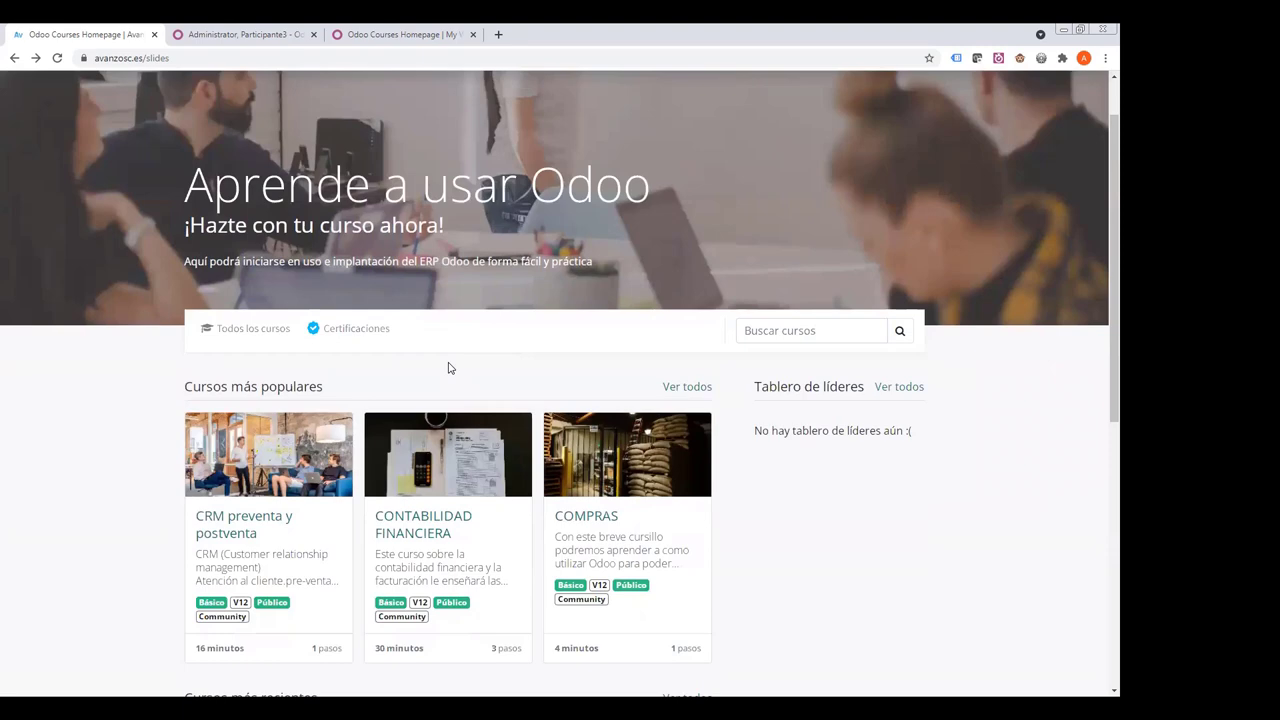
scroll(448, 368, "down", 3)
scroll(448, 368, "up", 3)
scroll(386, 366, "up", 1)
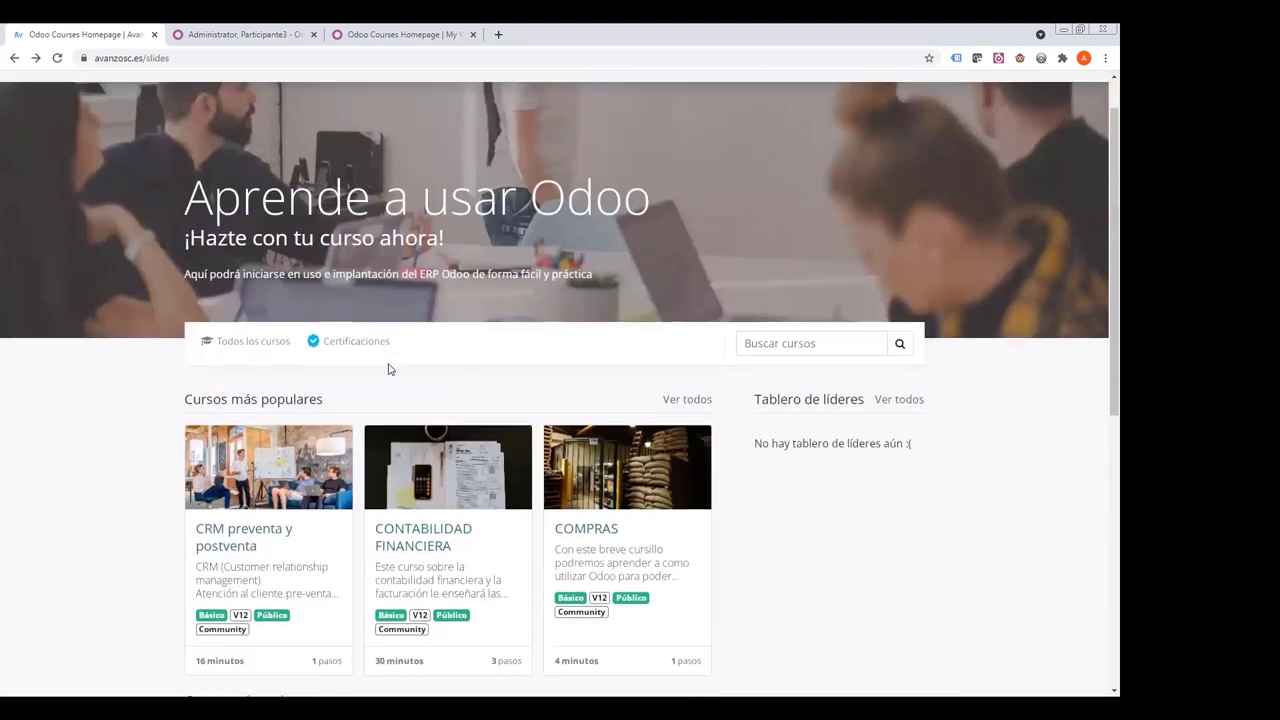
left_click(480, 121)
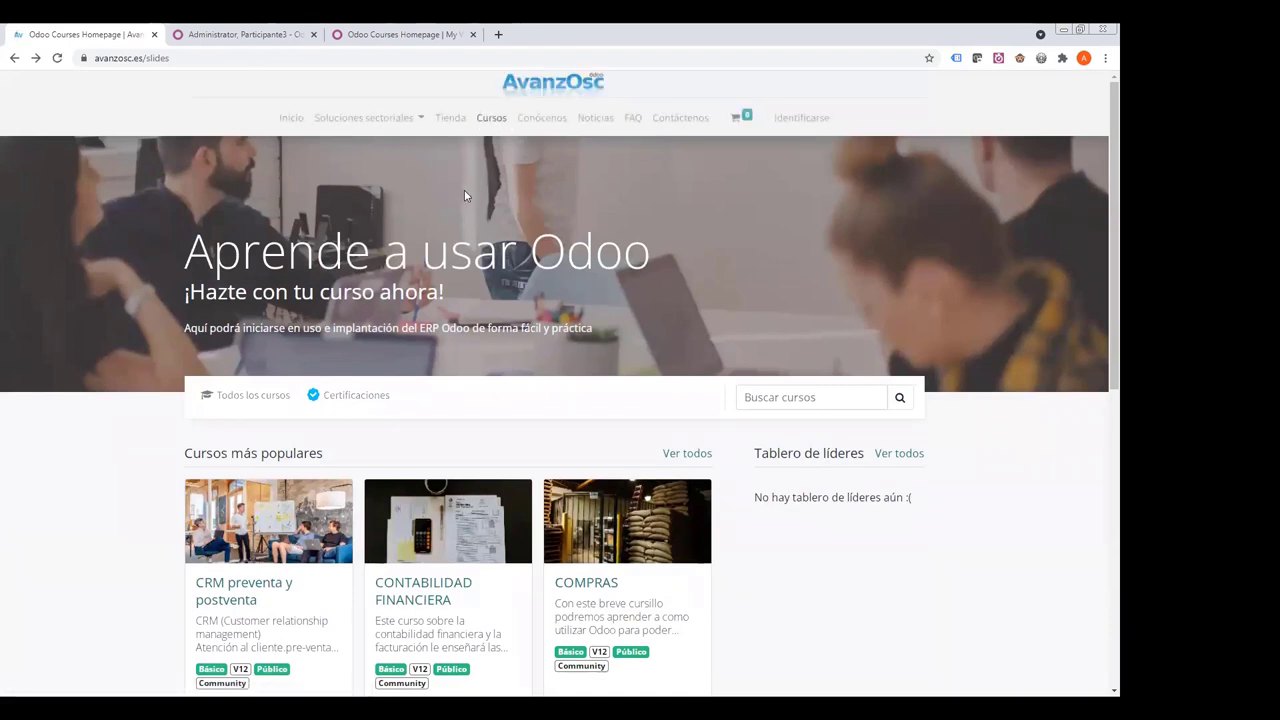
- Search the courses for 'gui', then sign in with the saved credentials
left_click(770, 397)
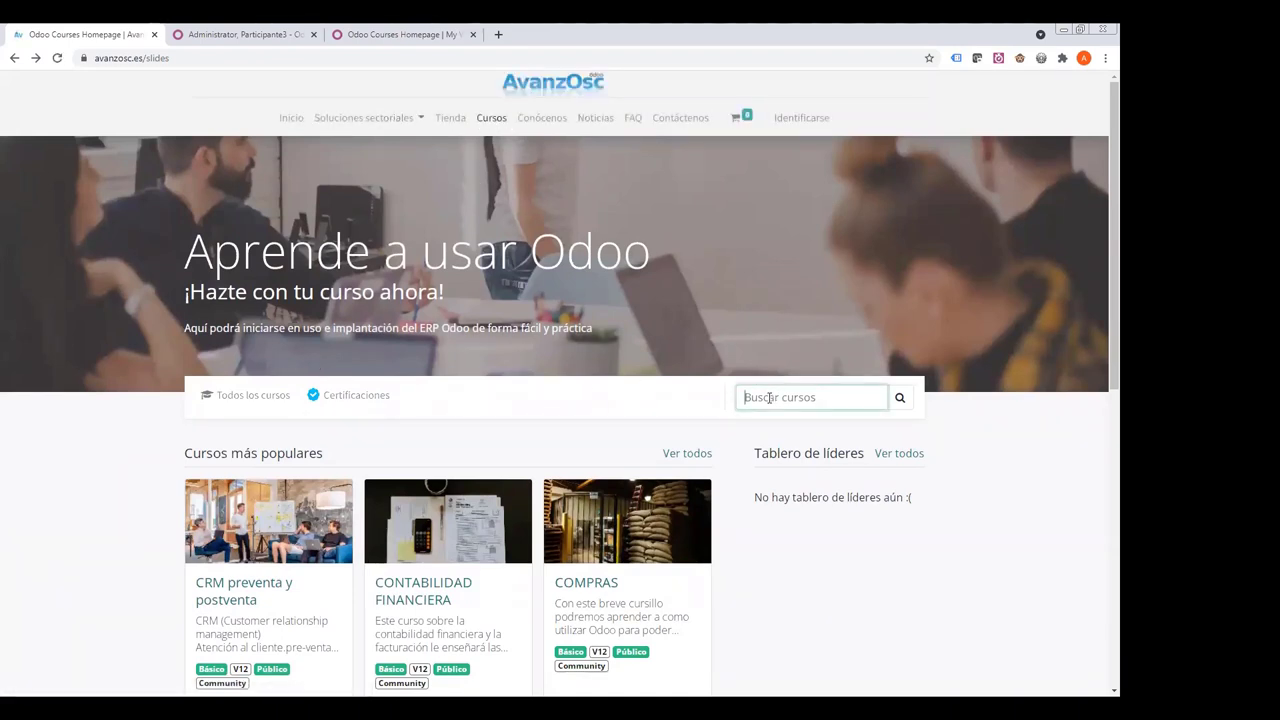
type("guia")
key("Return")
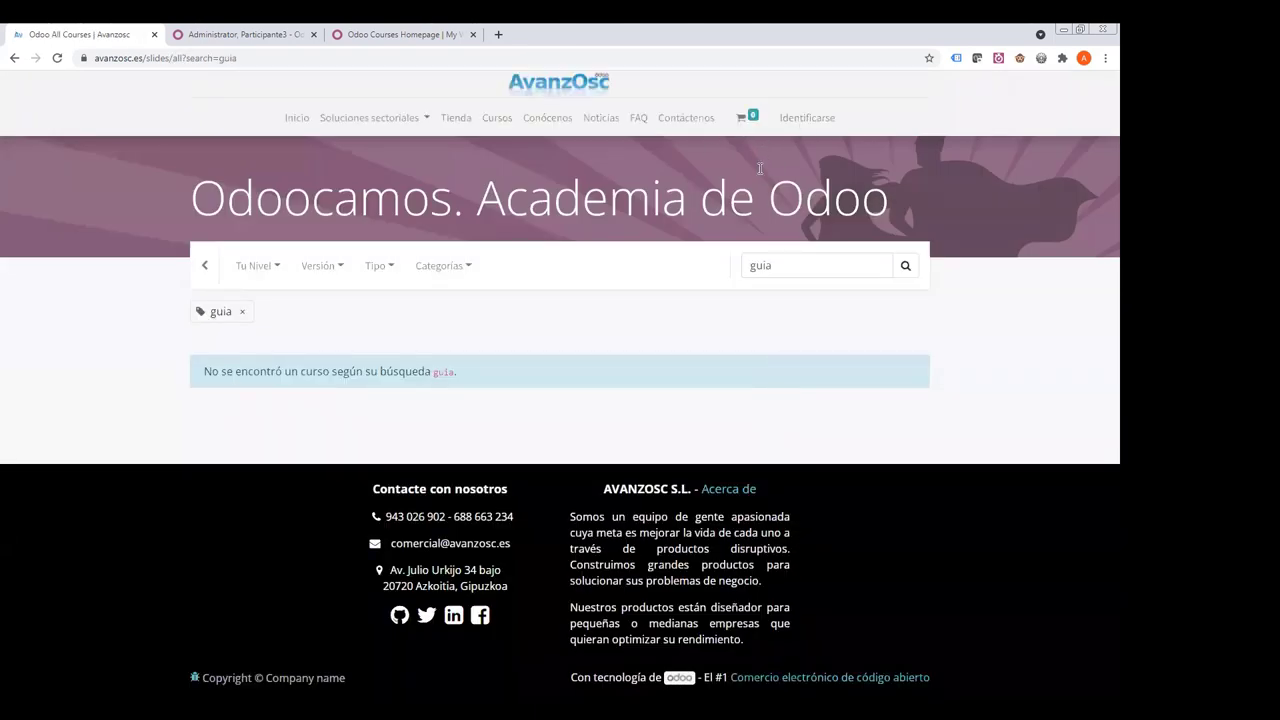
left_click(799, 127)
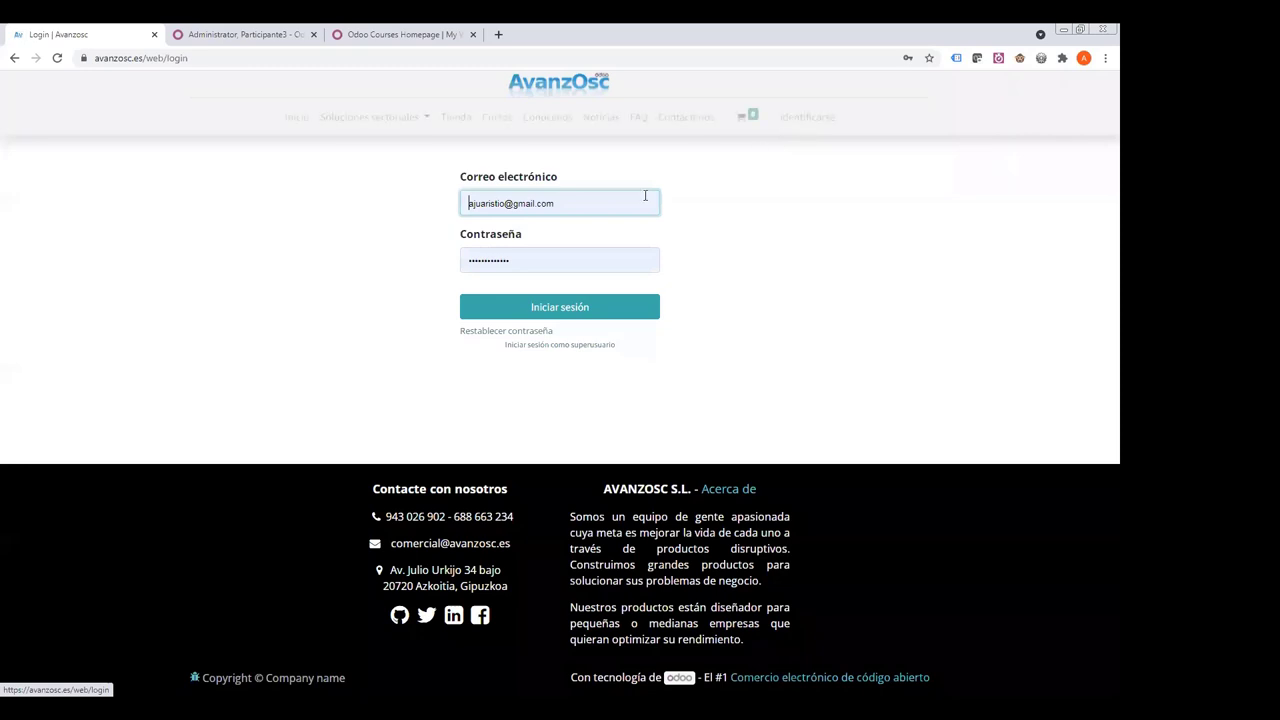
left_click(540, 308)
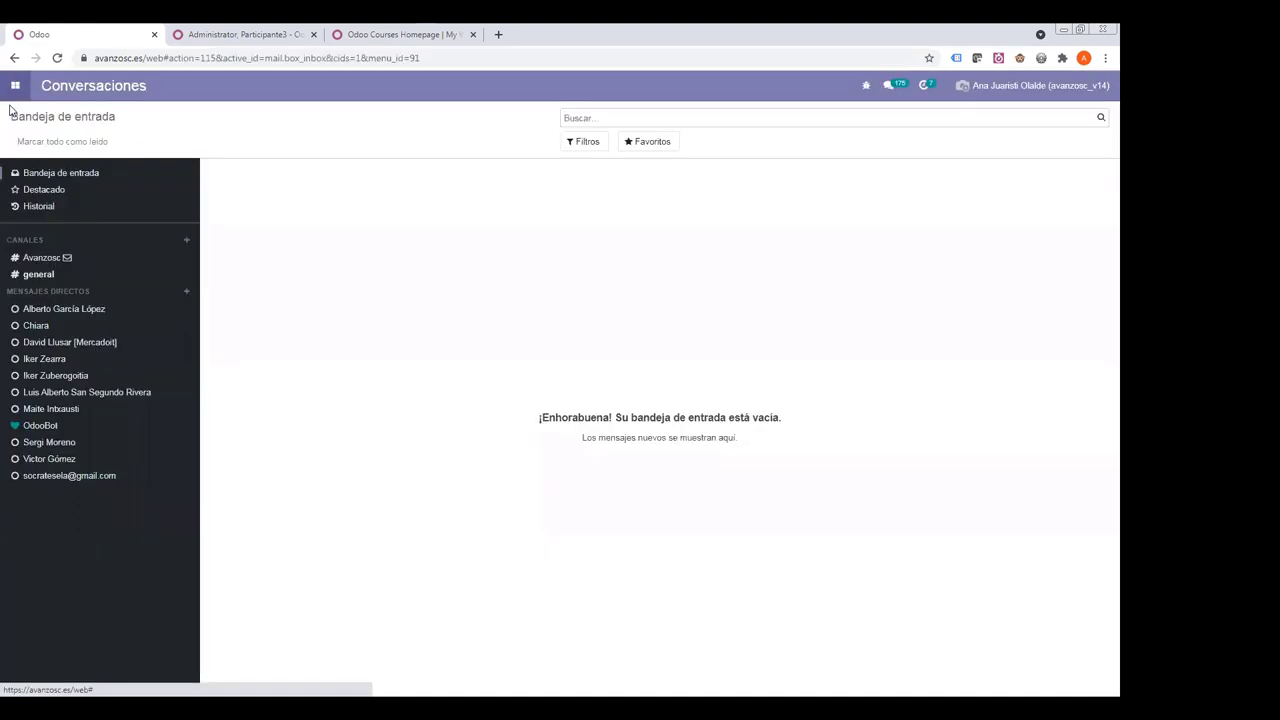
- Return to the website's courses page through Sitio web and scroll to Mis cursos
left_click(13, 95)
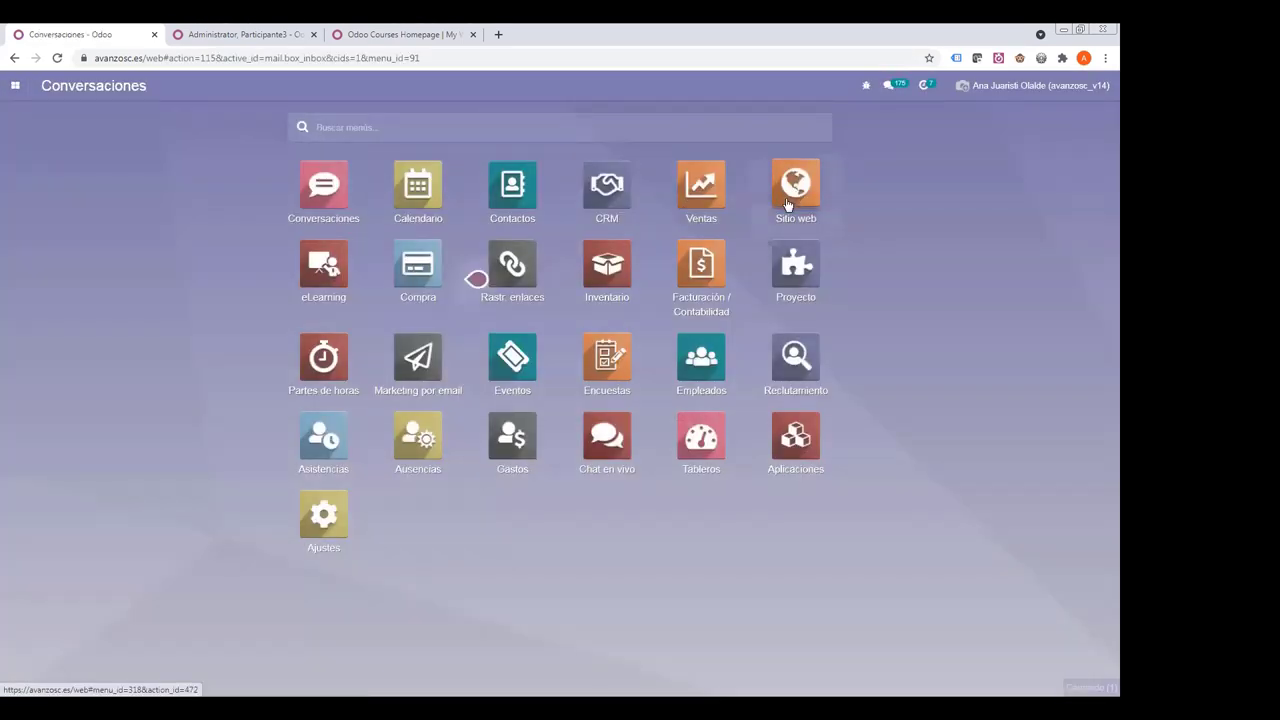
left_click(786, 204)
left_click(52, 144)
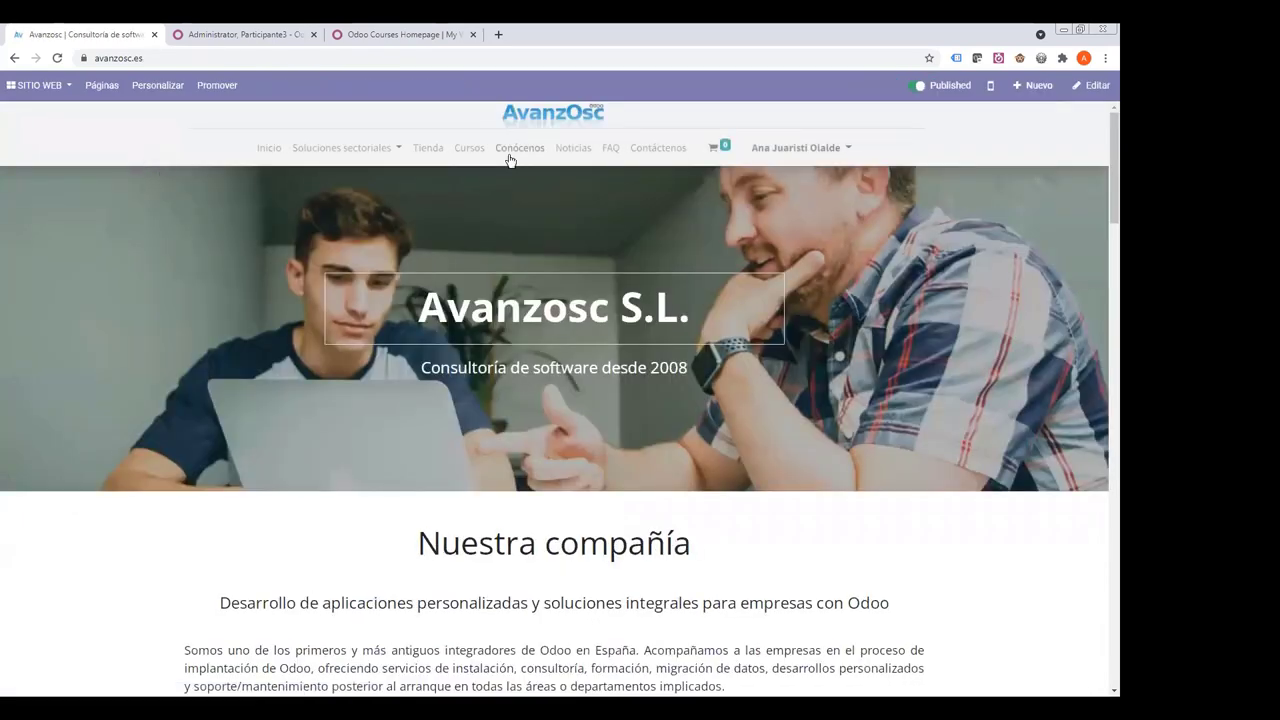
left_click(476, 151)
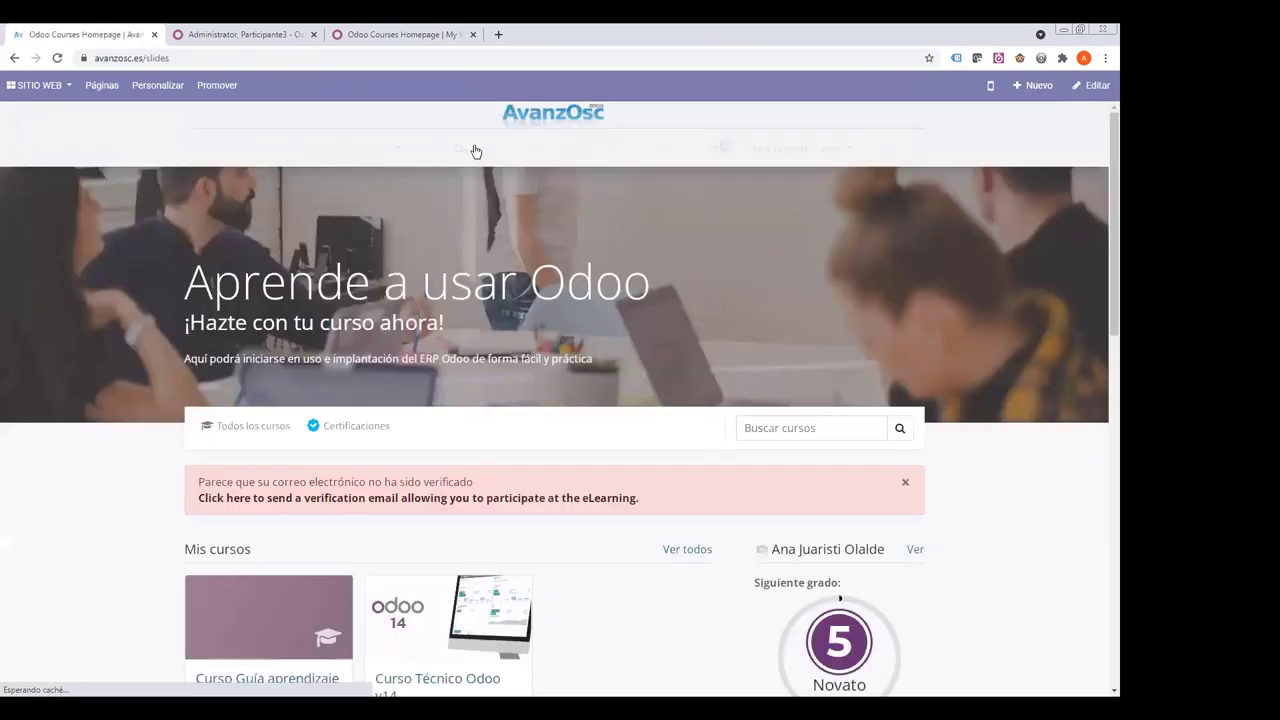
scroll(478, 325, "down", 1)
scroll(480, 325, "down", 2)
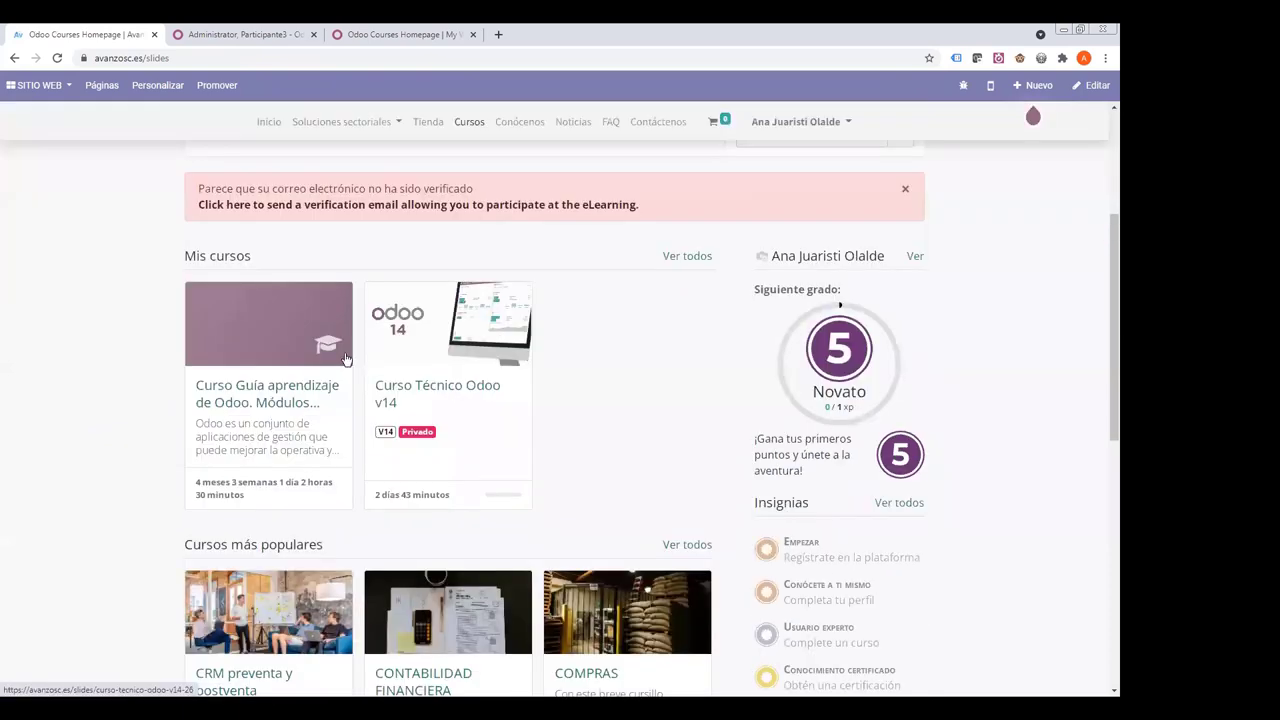
- Open Curso Guía aprendizaje de Odoo and scroll through its lesson sections at 52% progress
left_click(287, 390)
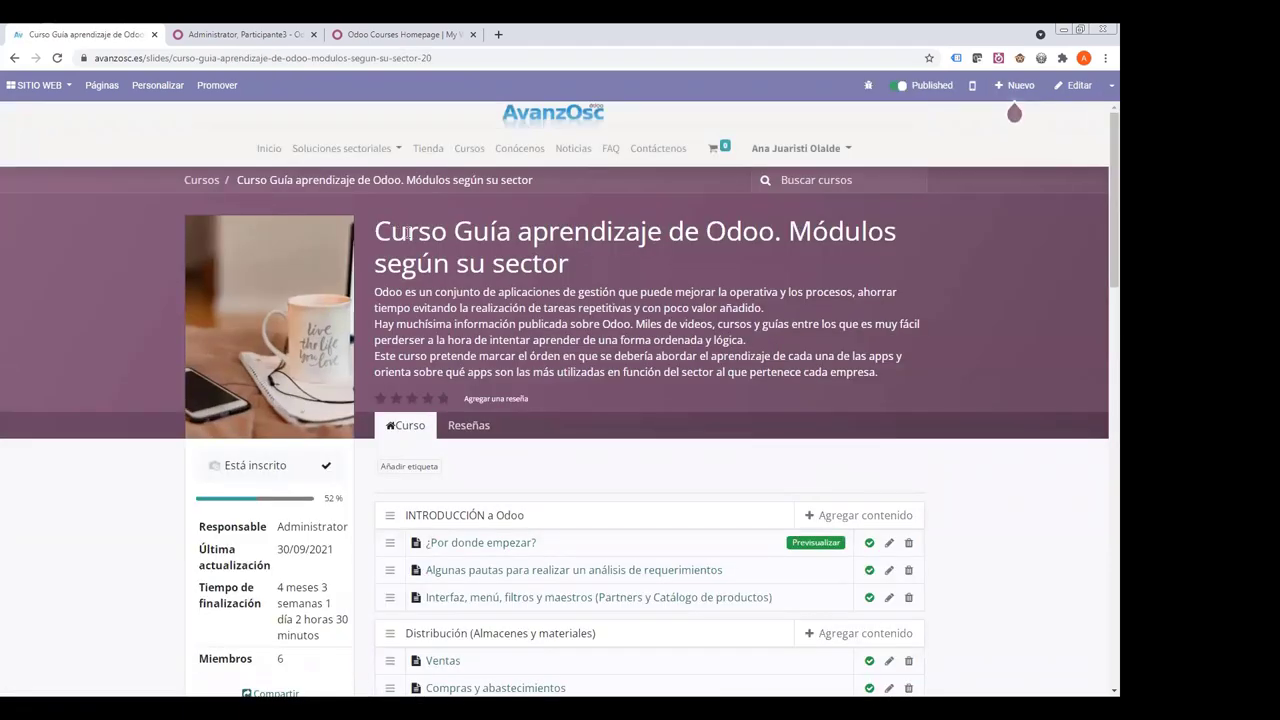
left_click_drag(400, 232, 845, 372)
scroll(535, 279, "down", 3)
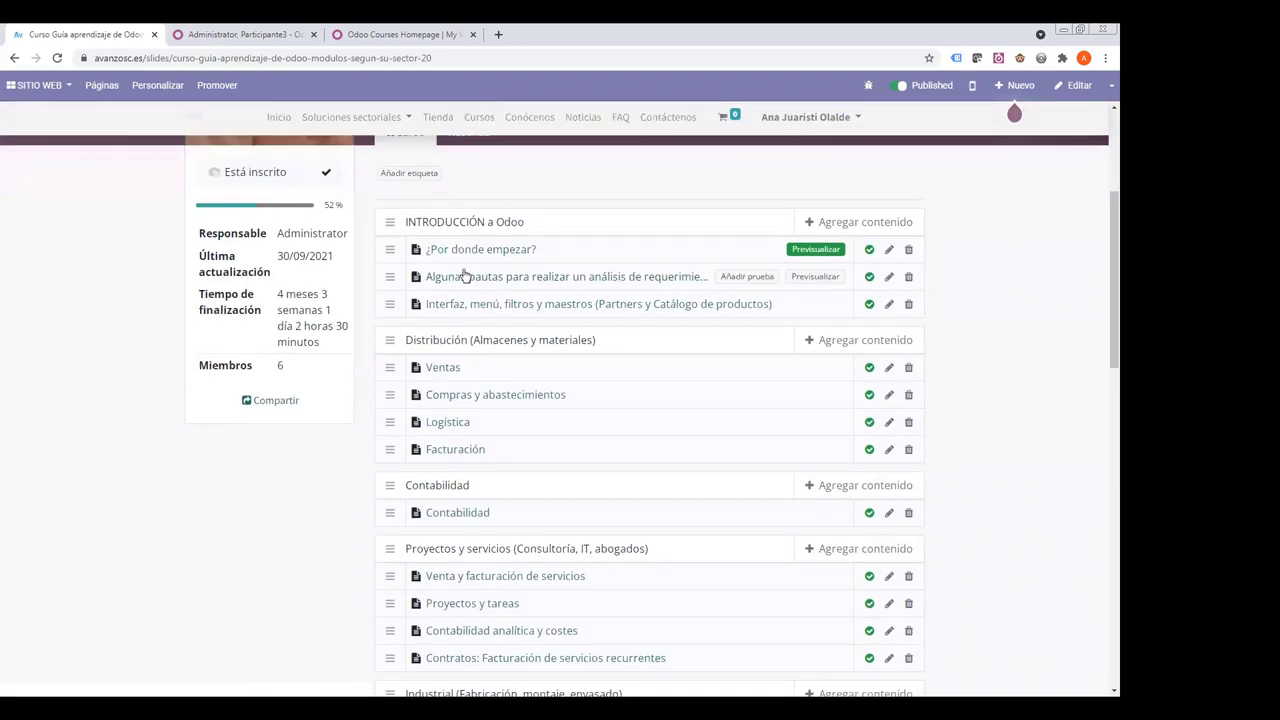
scroll(465, 291, "down", 1)
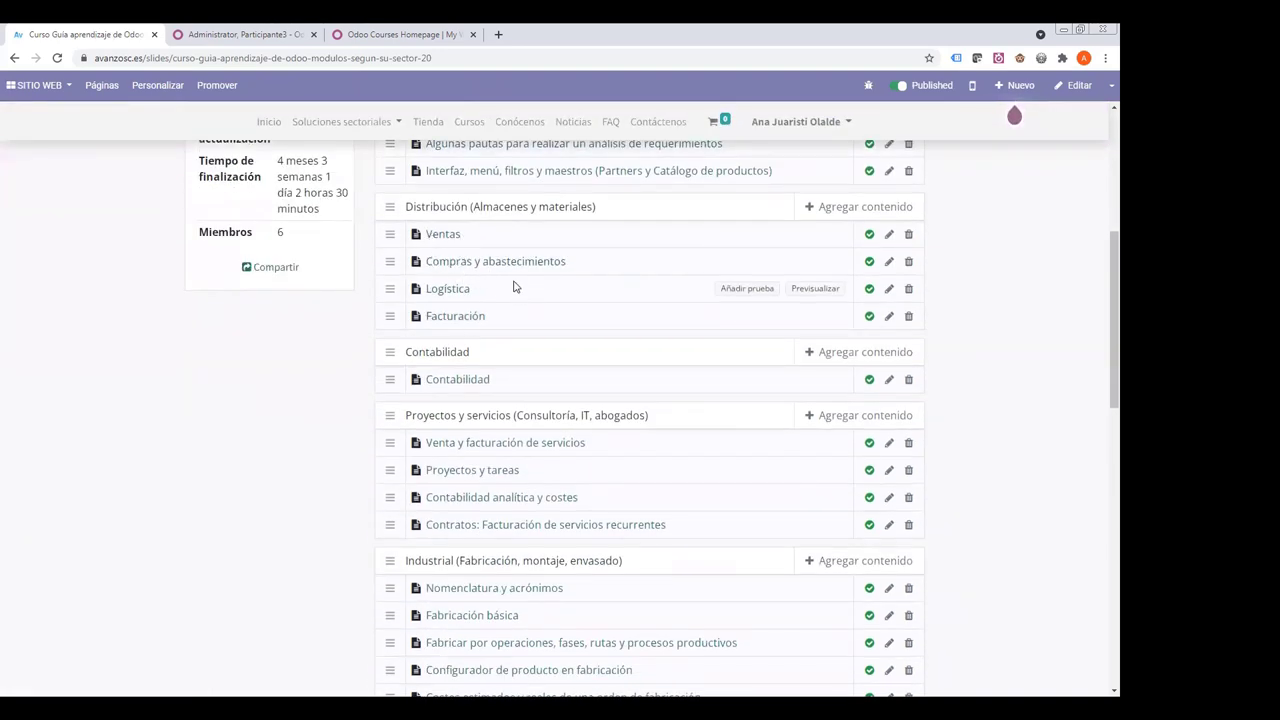
scroll(460, 297, "down", 4)
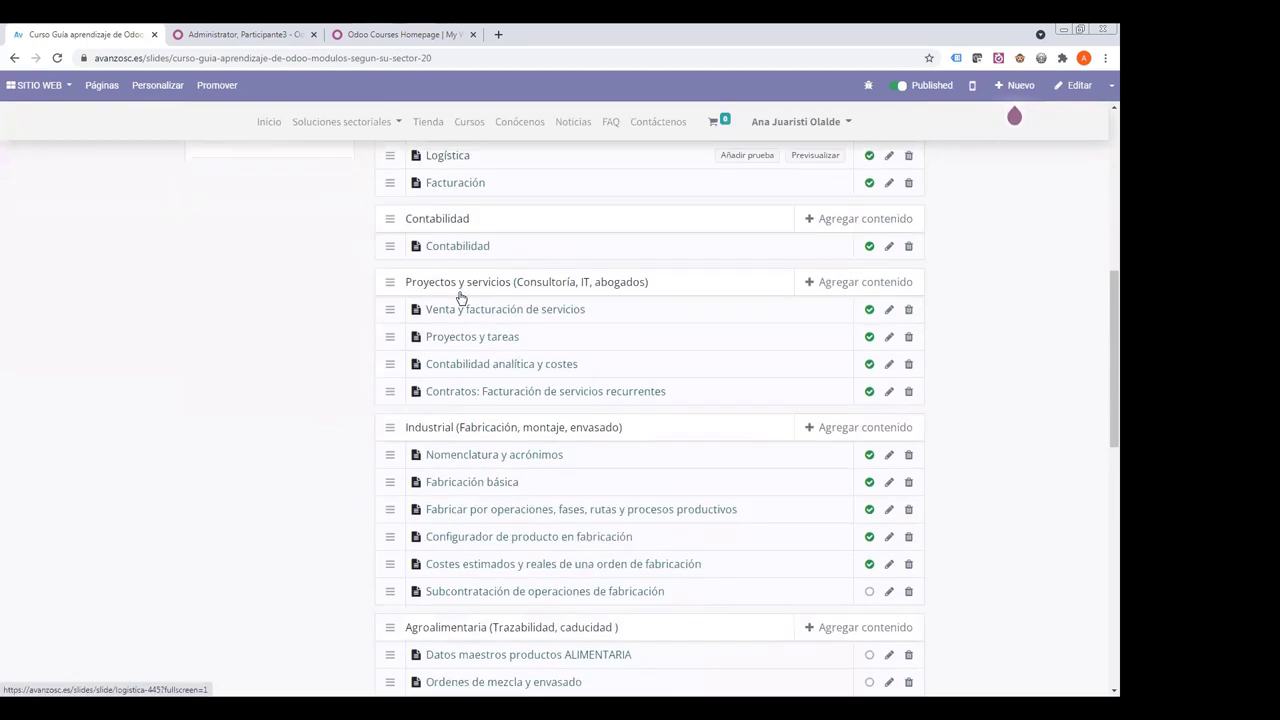
scroll(460, 297, "down", 3)
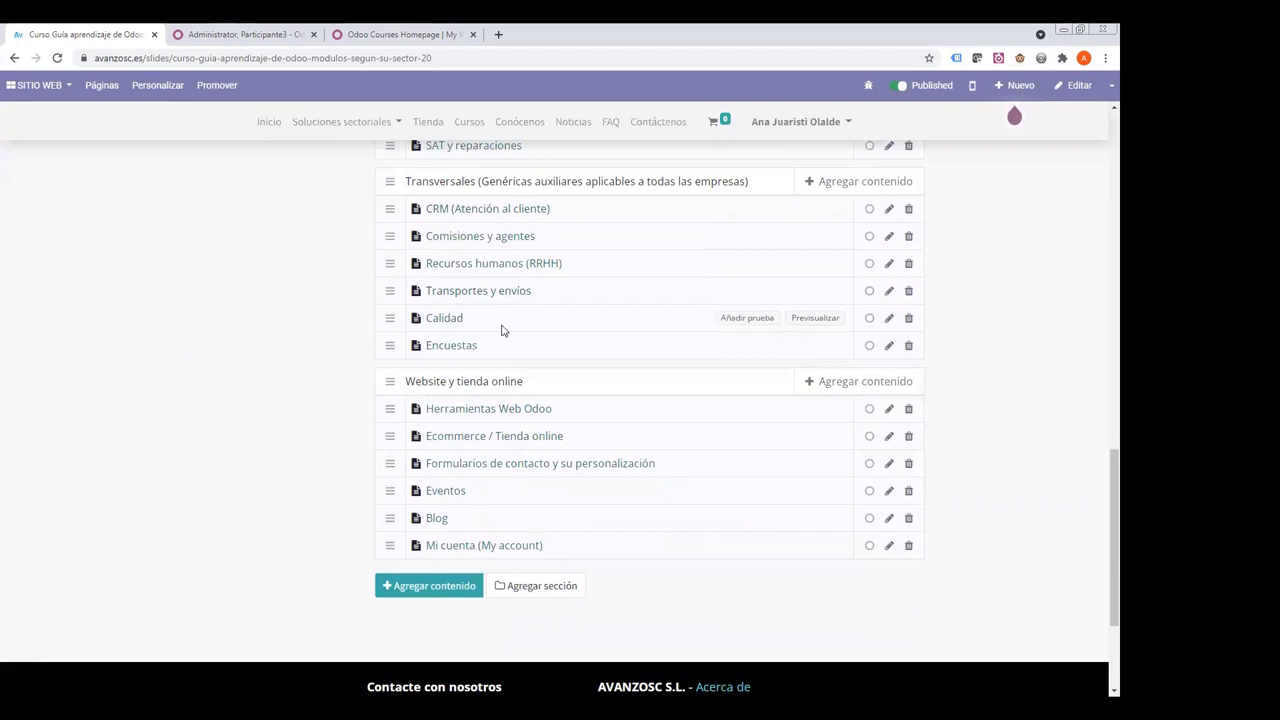
scroll(492, 329, "down", 1)
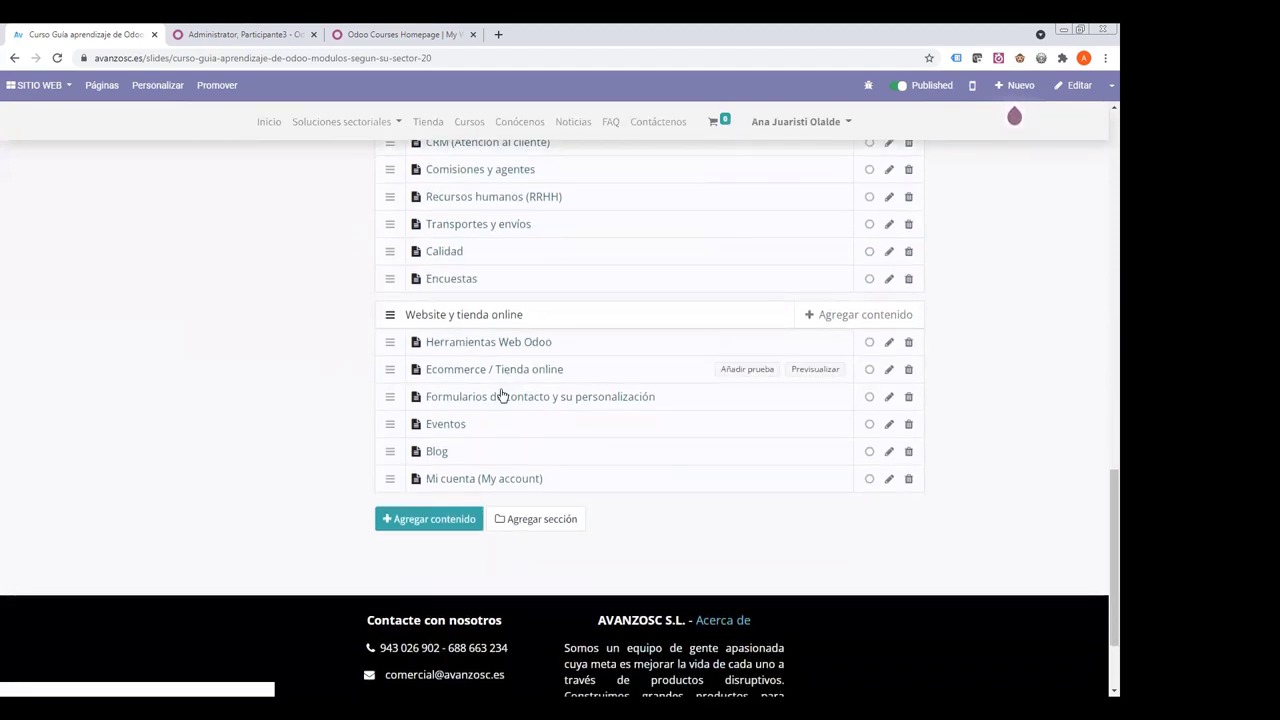
scroll(514, 314, "up", 6)
scroll(514, 312, "up", 4)
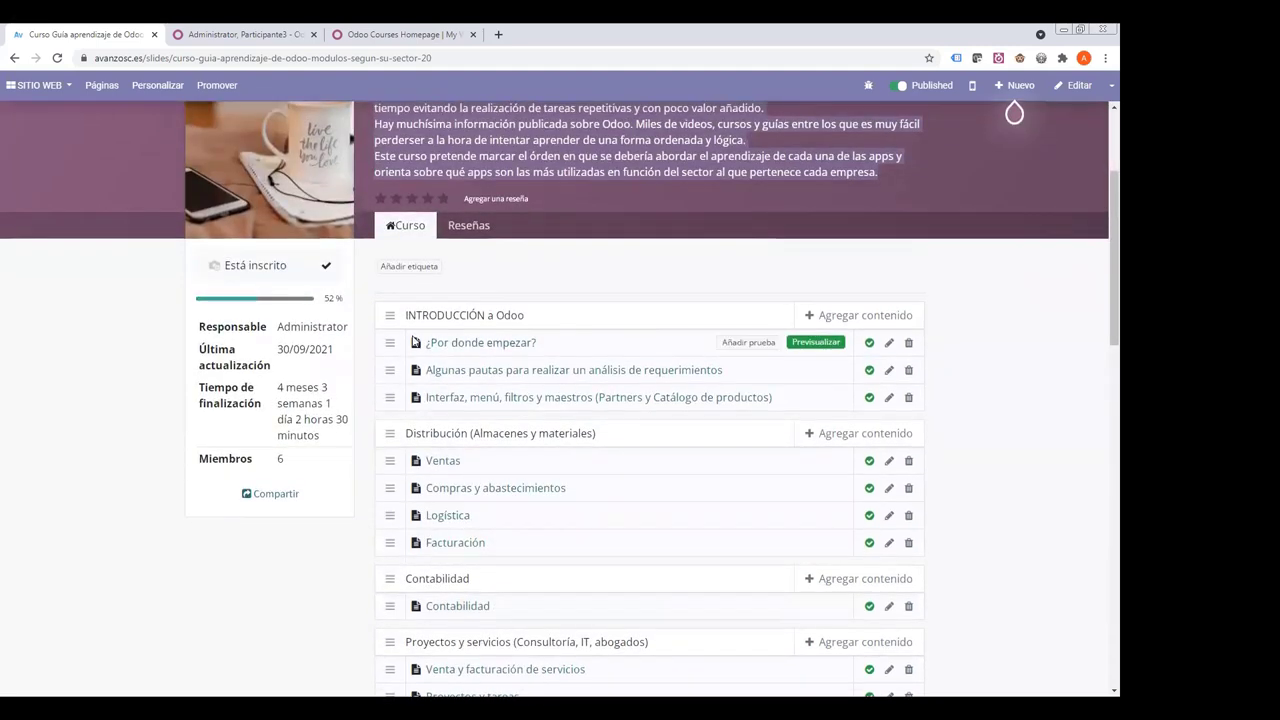
scroll(536, 556, "down", 2)
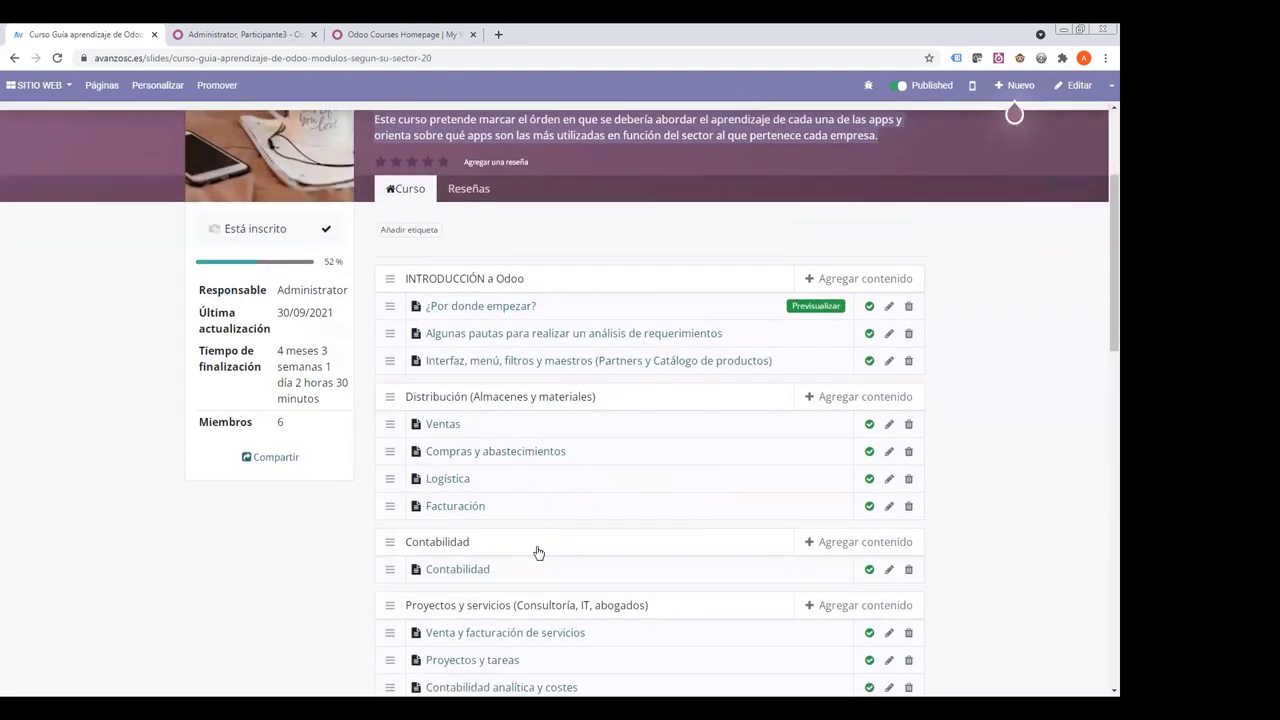
- Open the guide course's Logística lesson and scroll through its warehouse content
left_click(447, 356)
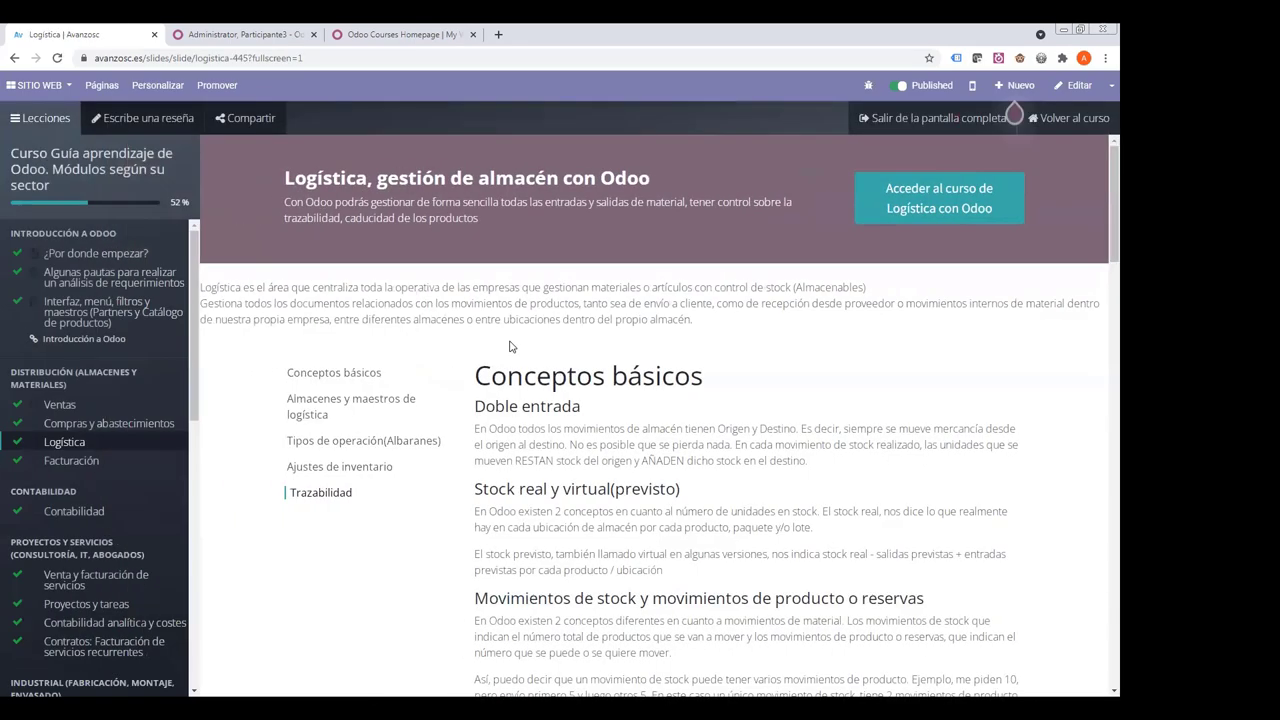
scroll(518, 383, "down", 10)
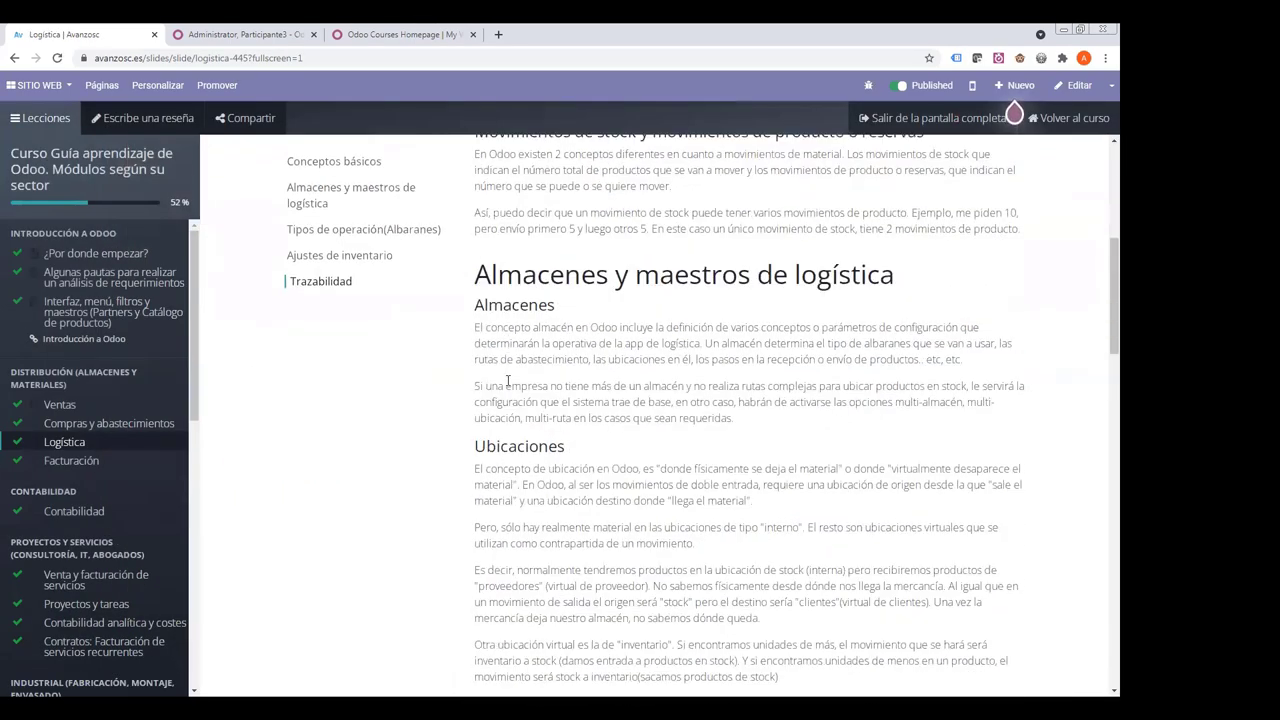
scroll(507, 380, "up", 3)
scroll(507, 378, "down", 8)
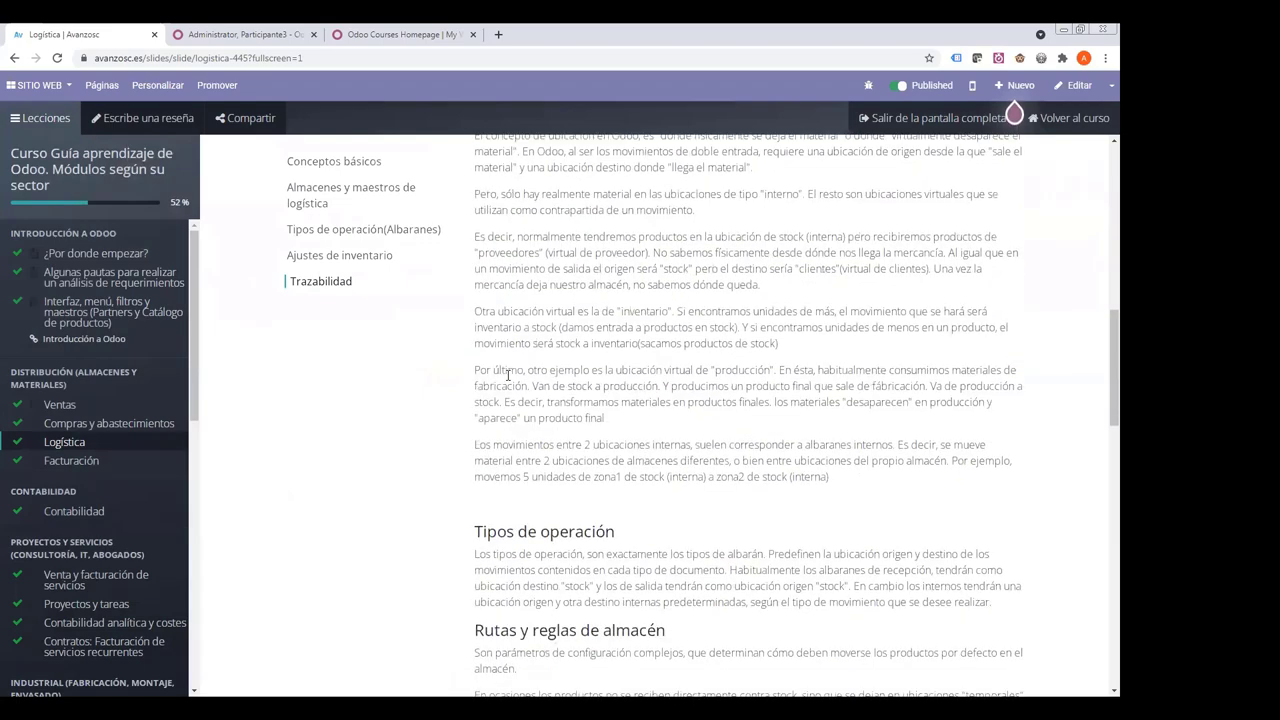
scroll(507, 375, "down", 9)
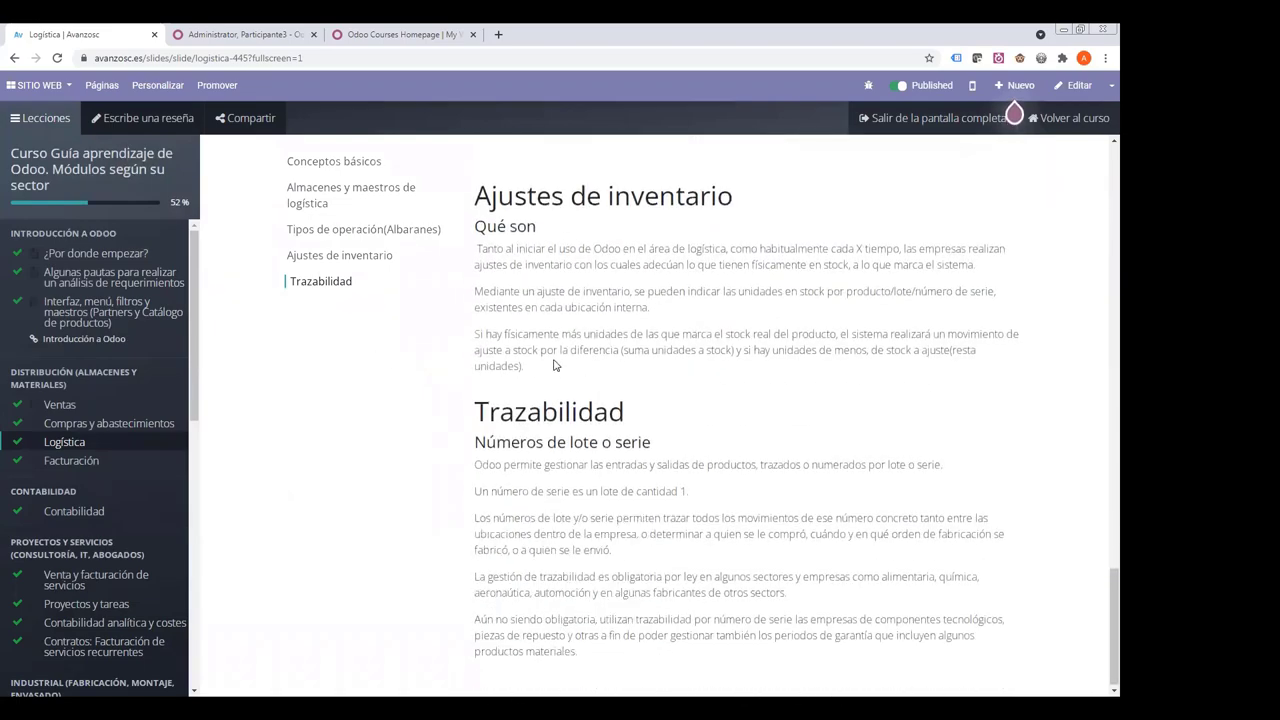
- Highlight the Qué son paragraphs and the Números de lote o serie heading, then return to the top
left_click_drag(482, 251, 420, 380)
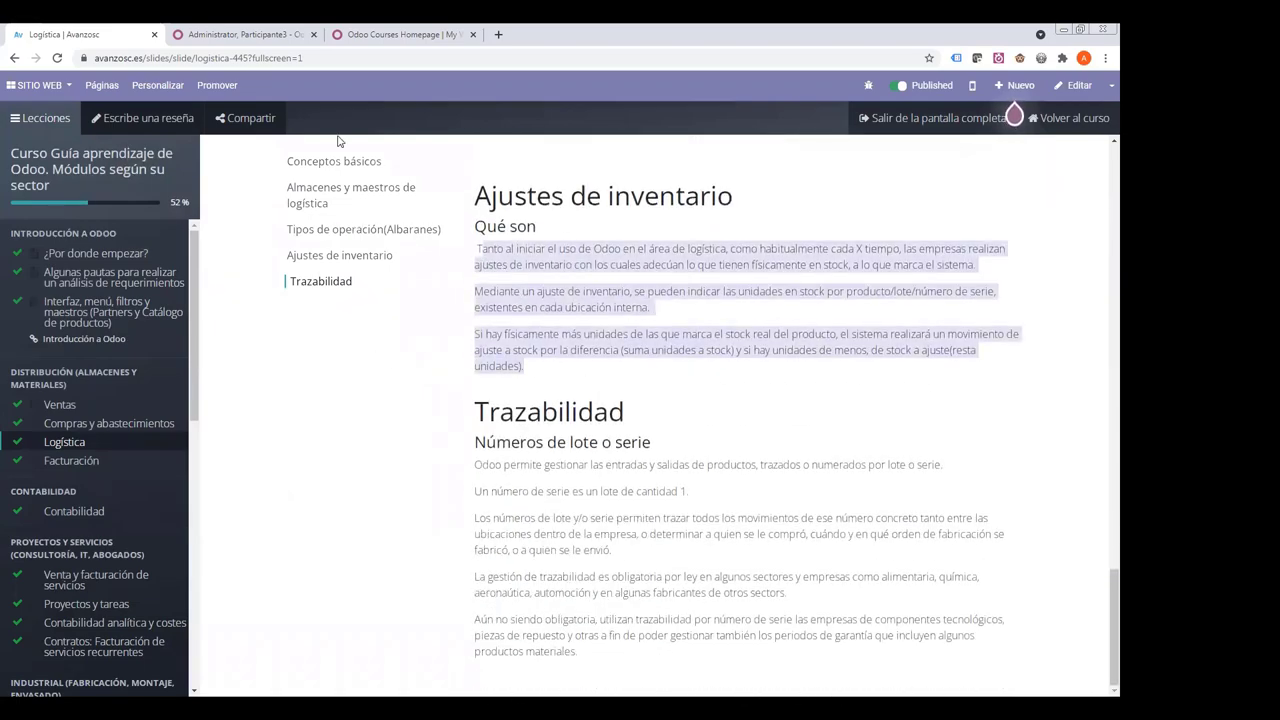
left_click(487, 251)
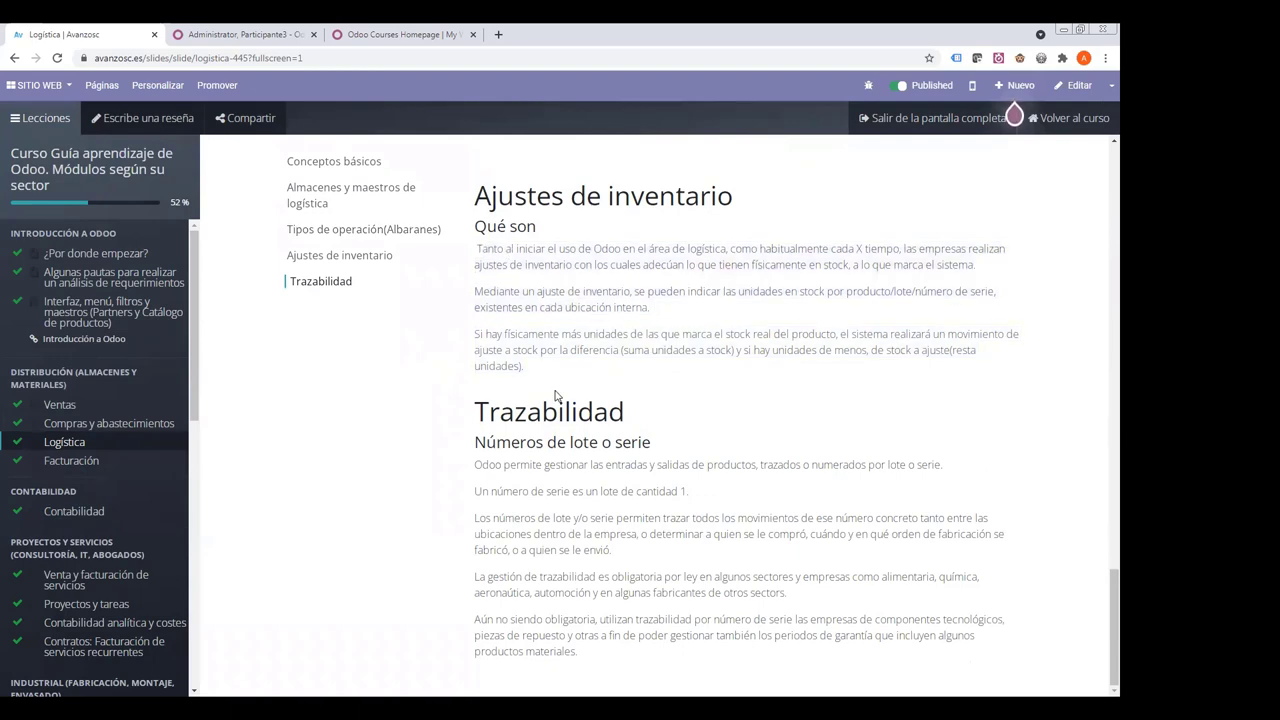
left_click_drag(480, 442, 648, 445)
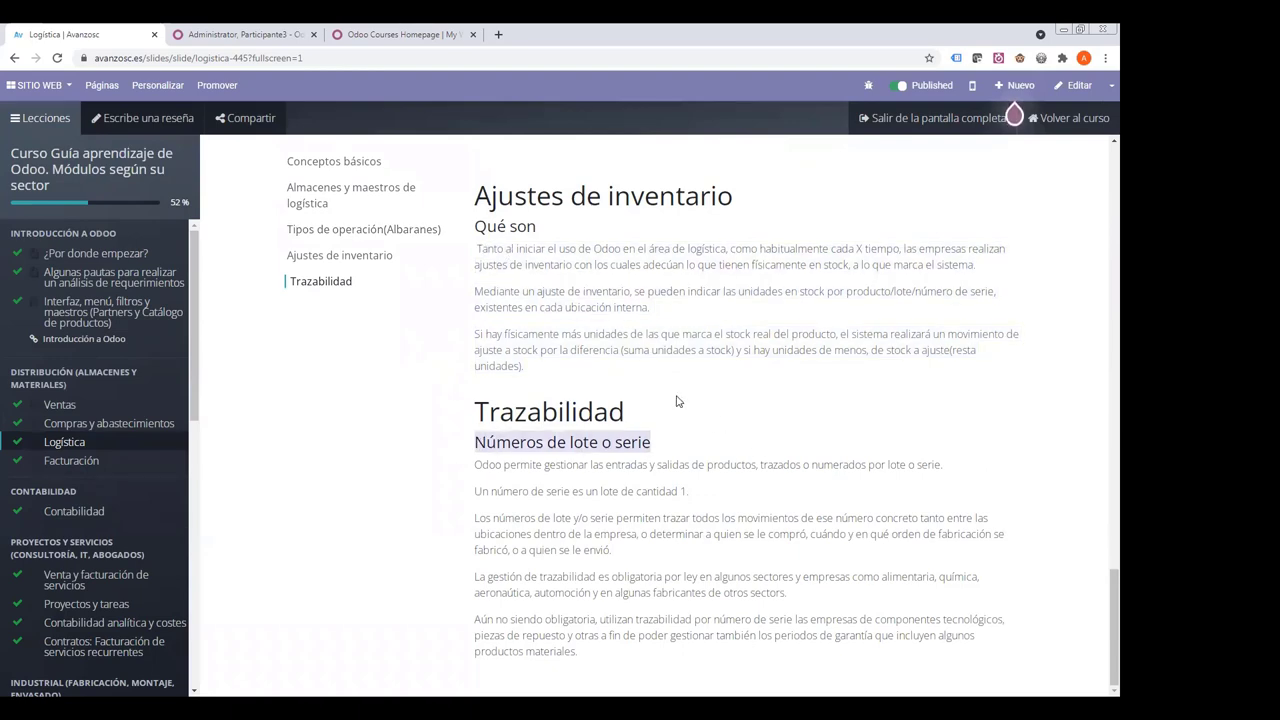
scroll(410, 268, "up", 15)
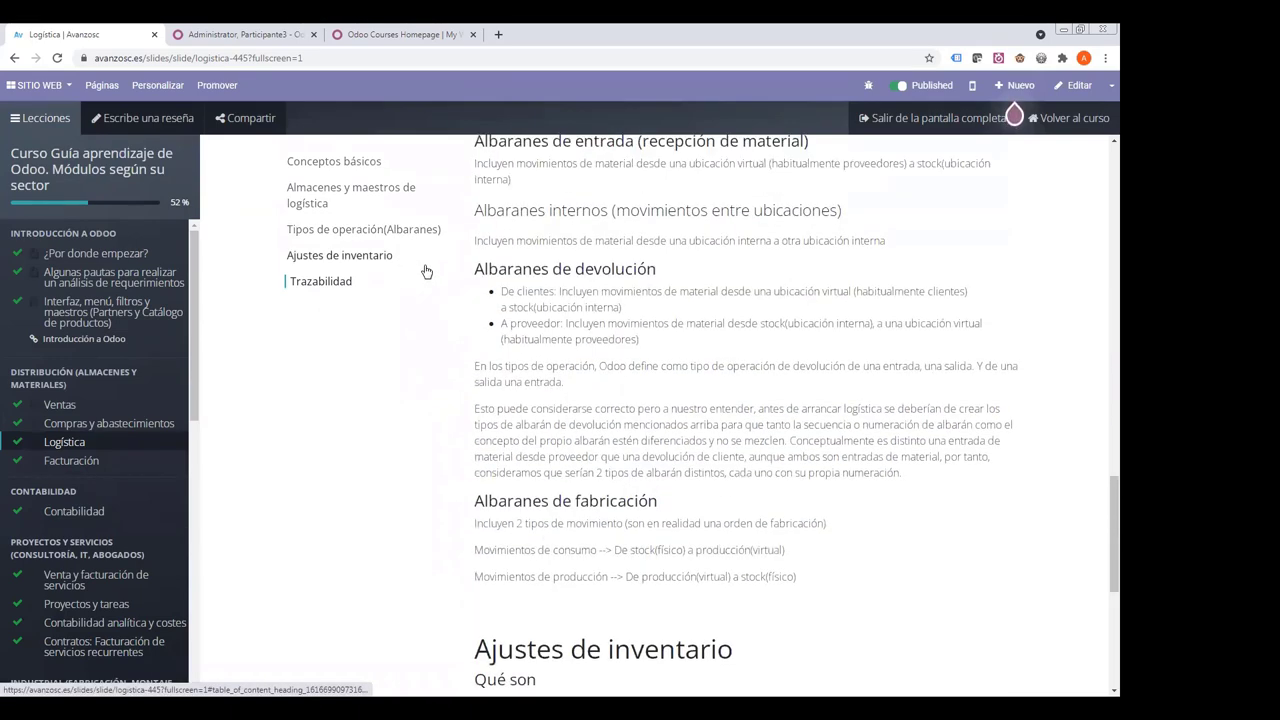
scroll(1100, 208, "up", 10)
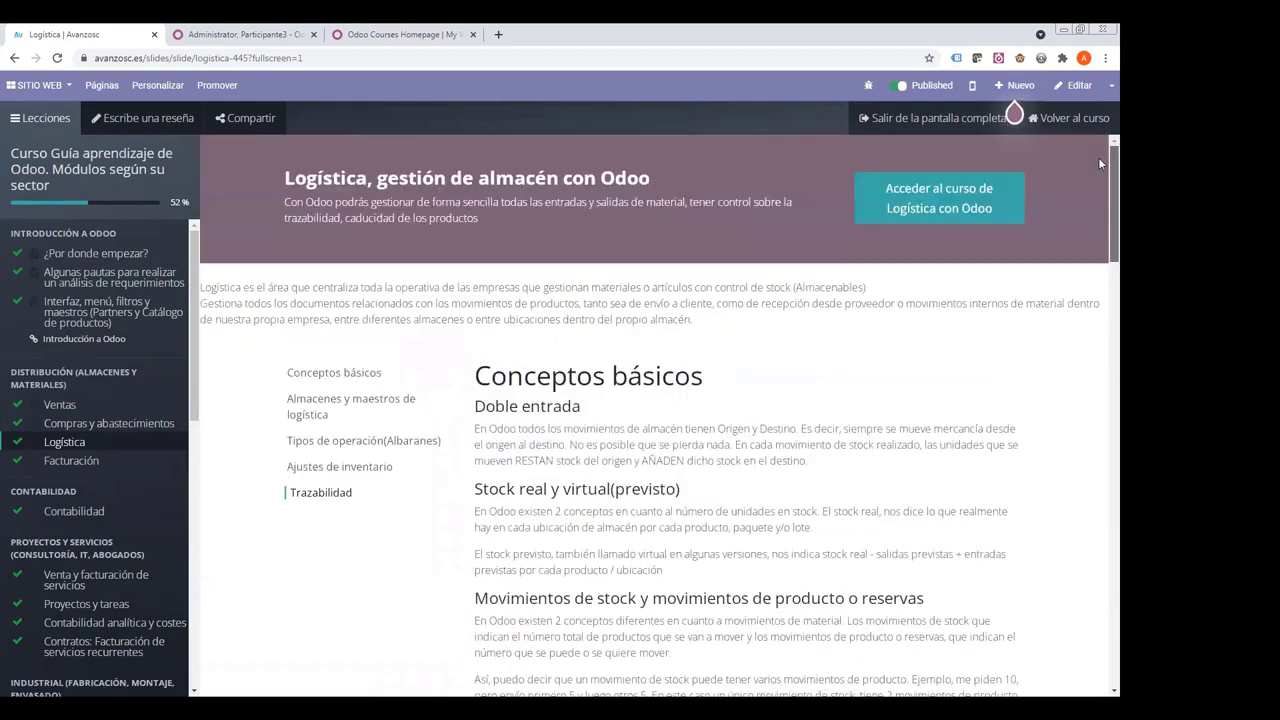
left_click(912, 198)
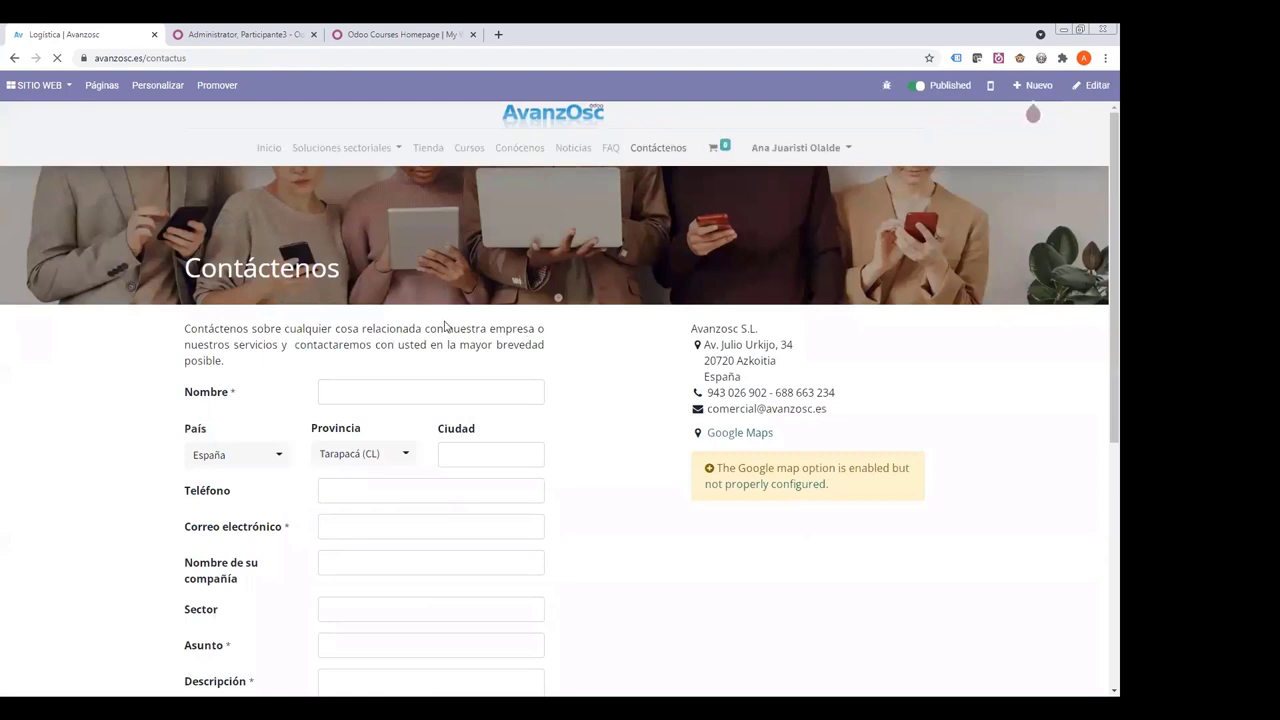
left_click_drag(252, 328, 450, 364)
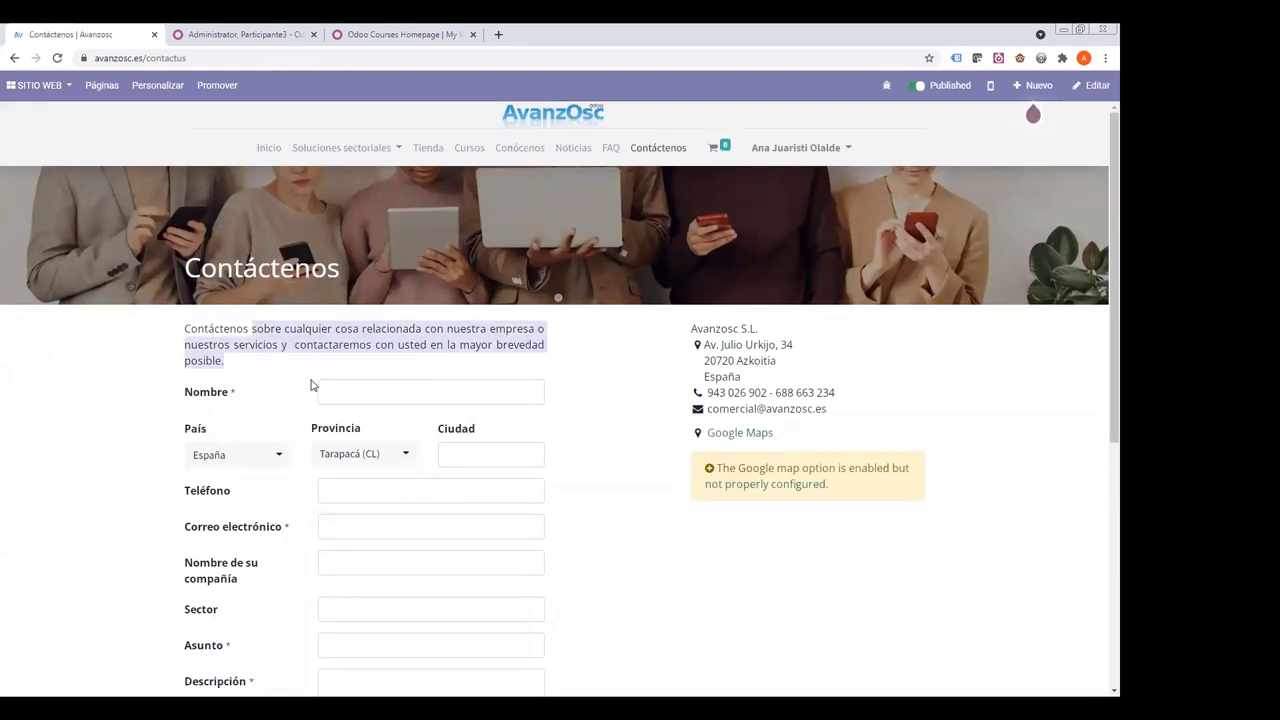
scroll(311, 384, "down", 4)
scroll(277, 337, "up", 4)
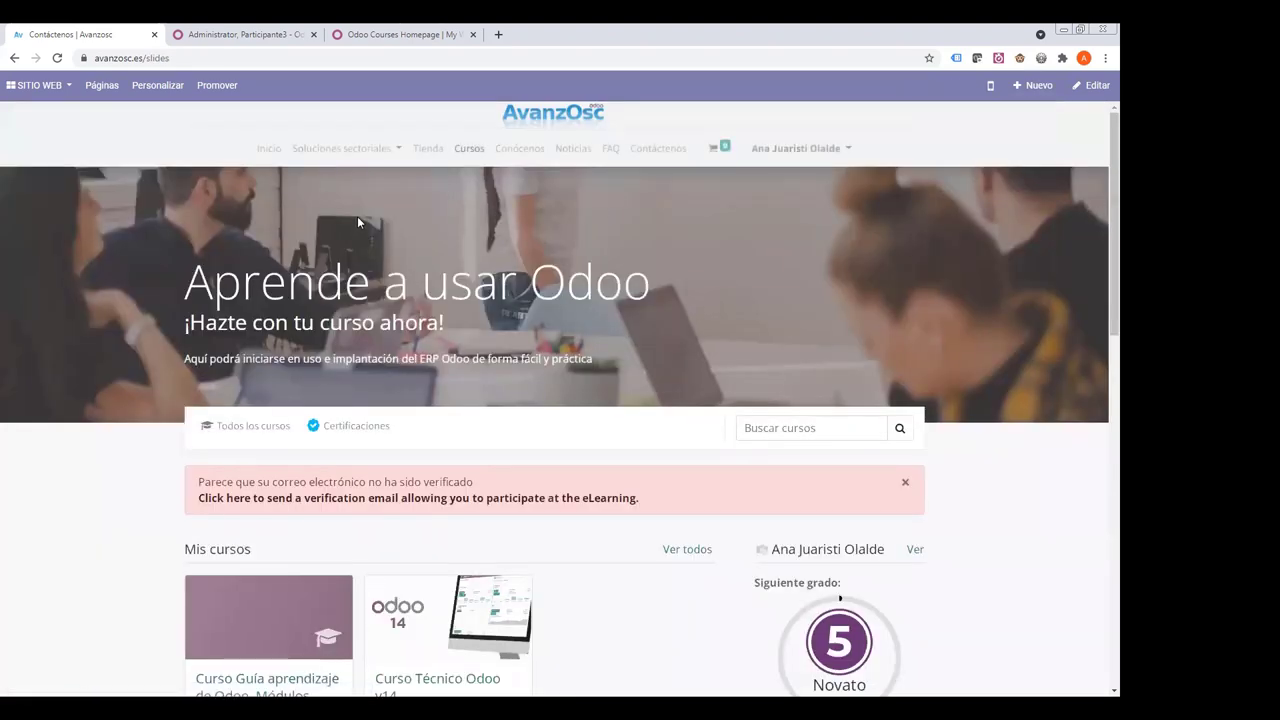
scroll(357, 217, "down", 3)
scroll(357, 217, "down", 5)
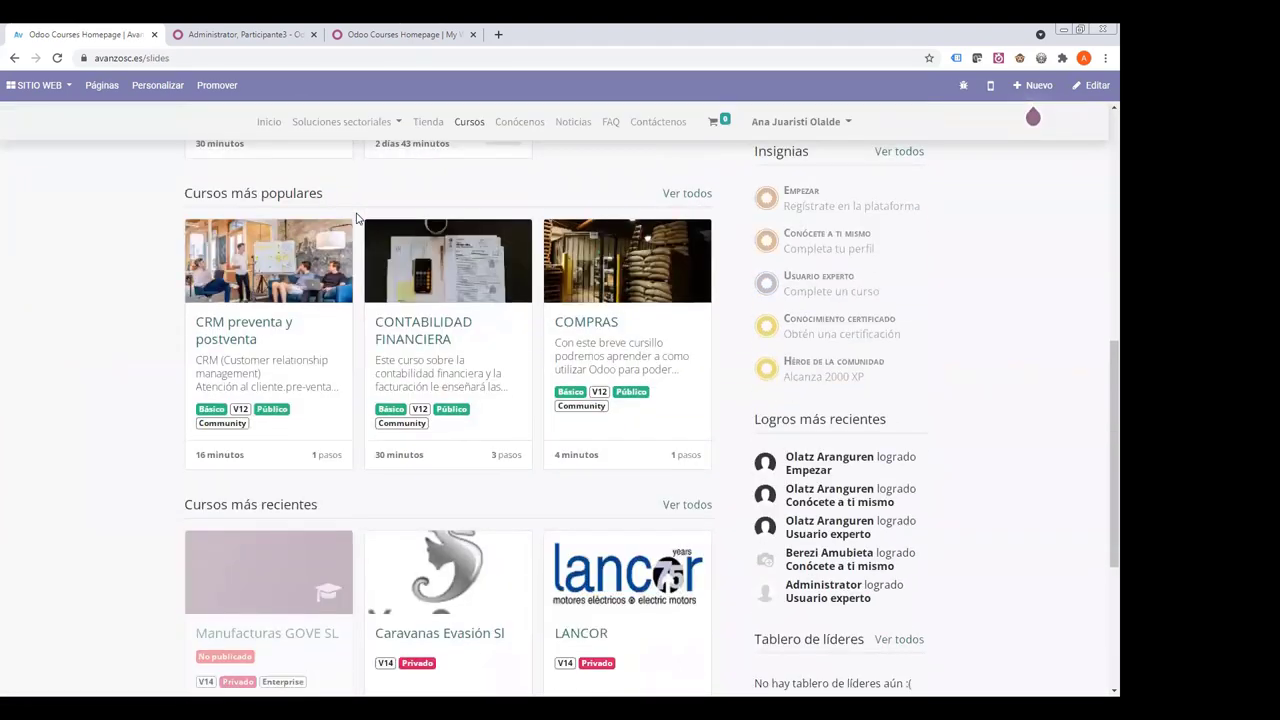
scroll(342, 214, "up", 1)
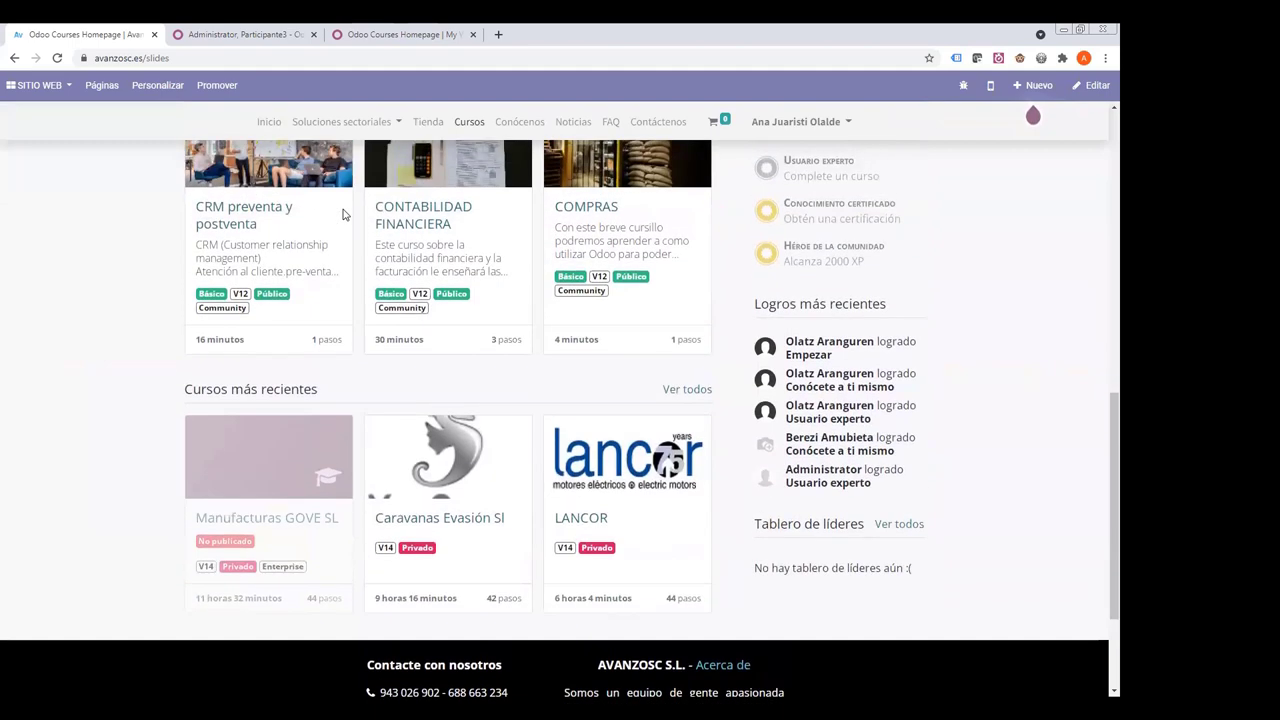
scroll(342, 214, "down", 2)
scroll(342, 214, "up", 9)
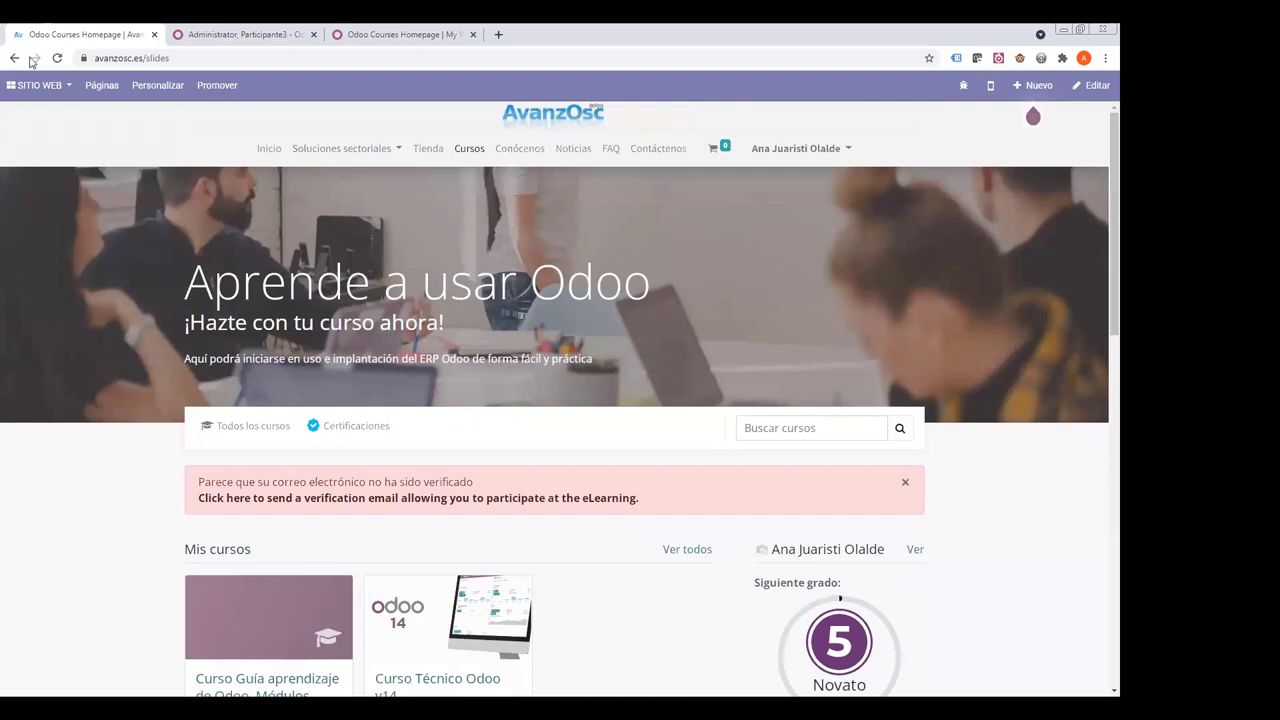
left_click(14, 58)
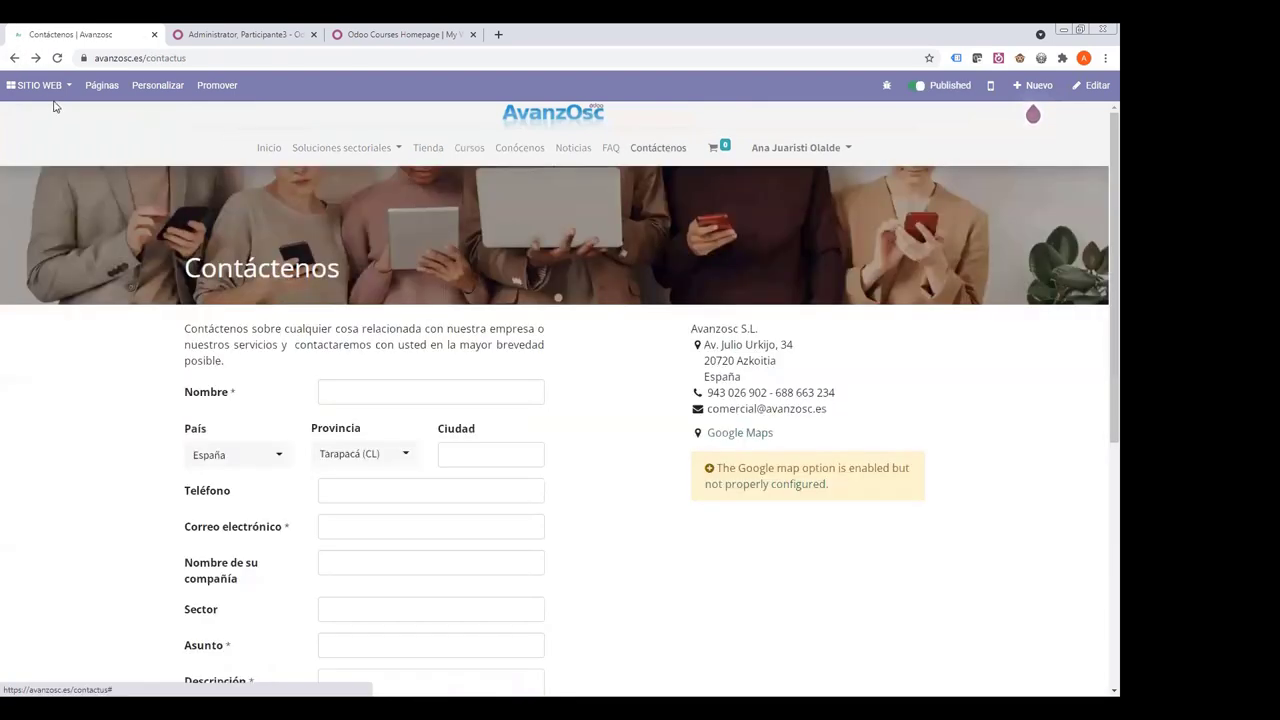
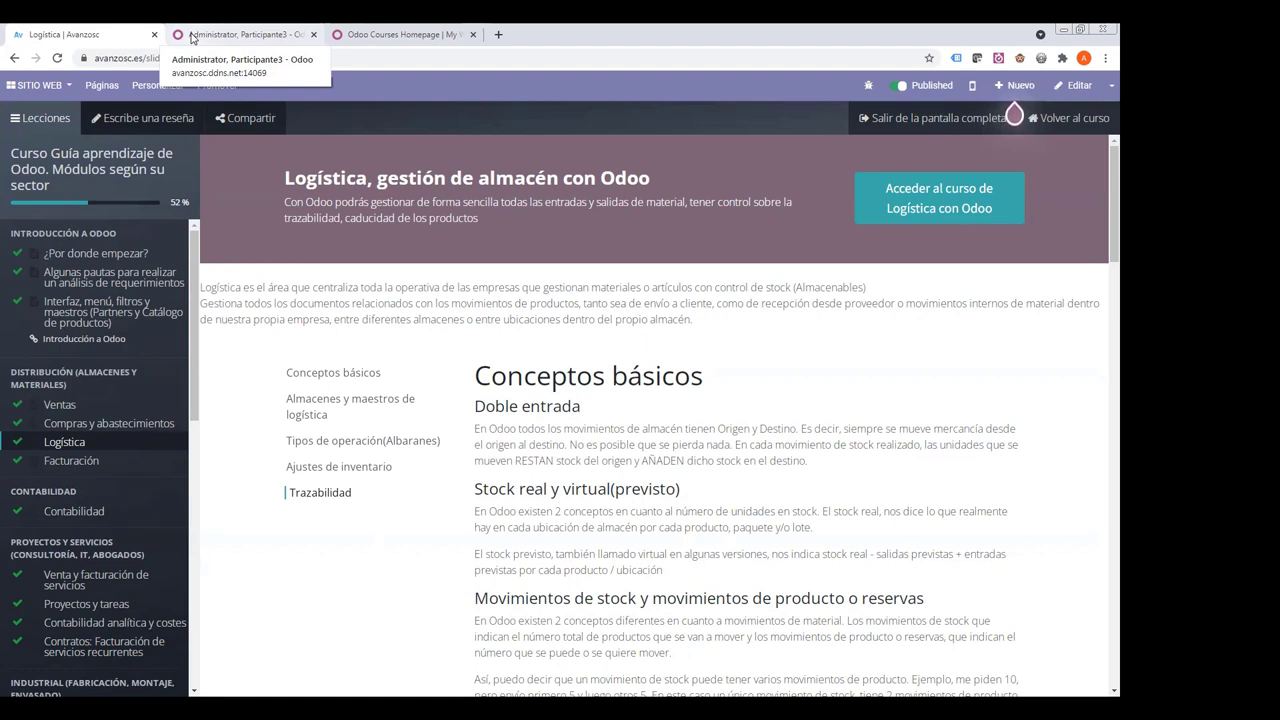
- Switch to the course attendee form tab
left_click(193, 38)
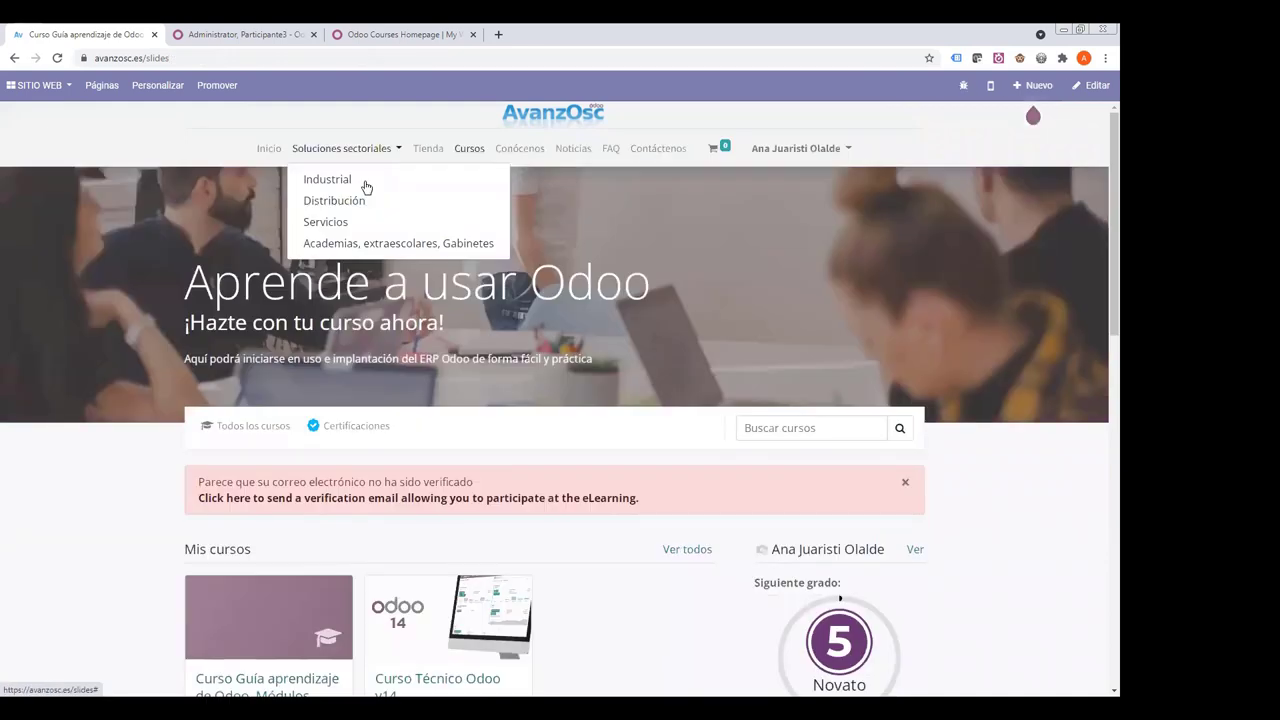
- Open the Academias, extraescolares, Gabinetes sector page from Soluciones sectoriales and skim it
left_click(364, 245)
scroll(543, 240, "down", 15)
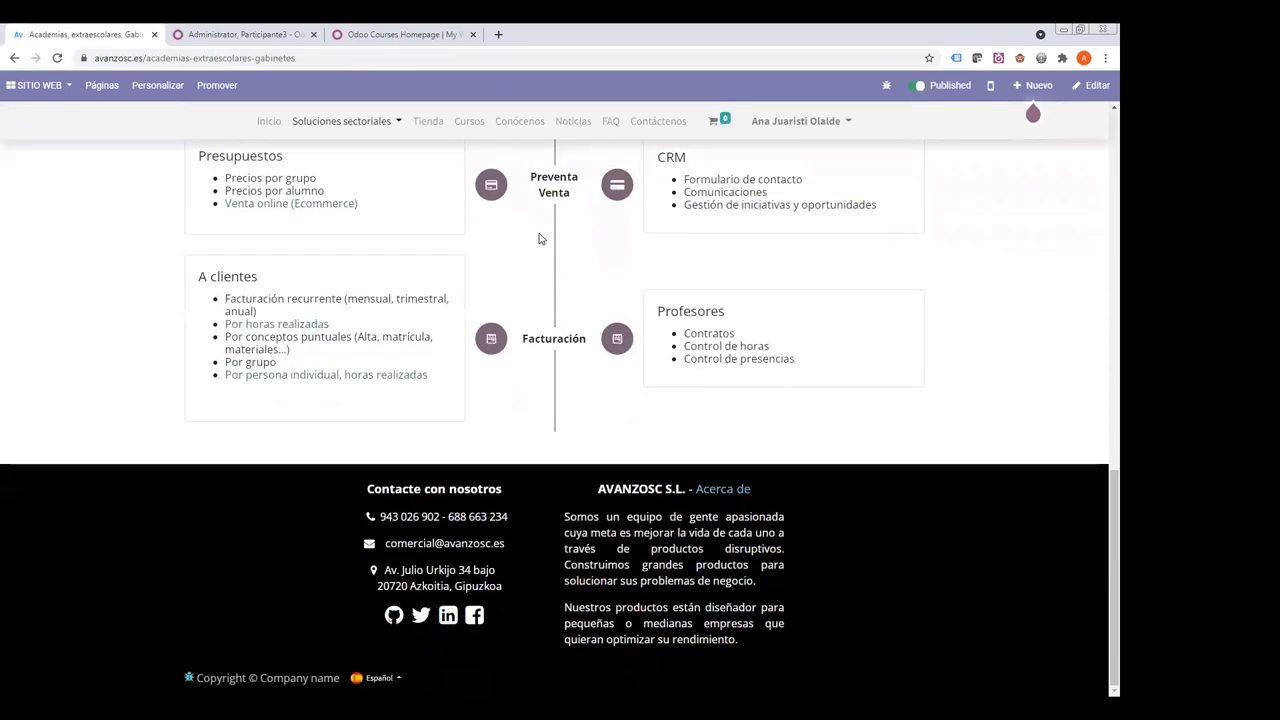
scroll(540, 238, "up", 8)
scroll(540, 237, "up", 3)
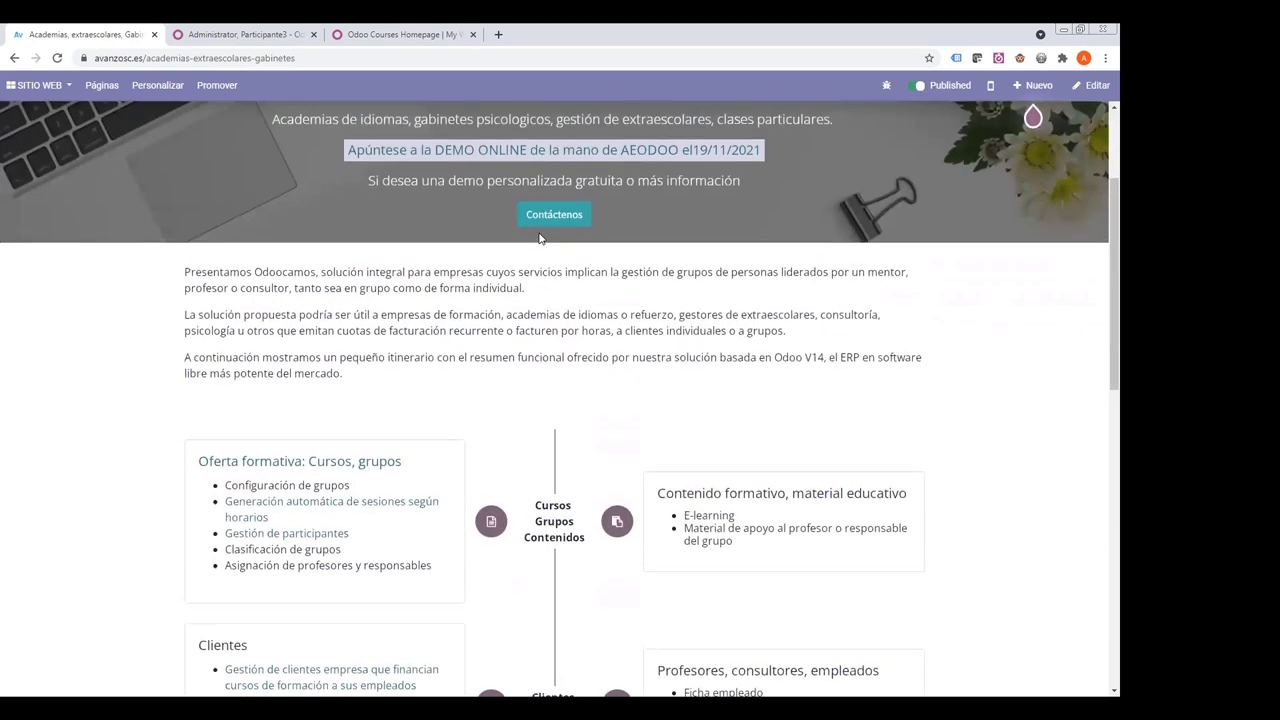
left_click_drag(195, 336, 388, 446)
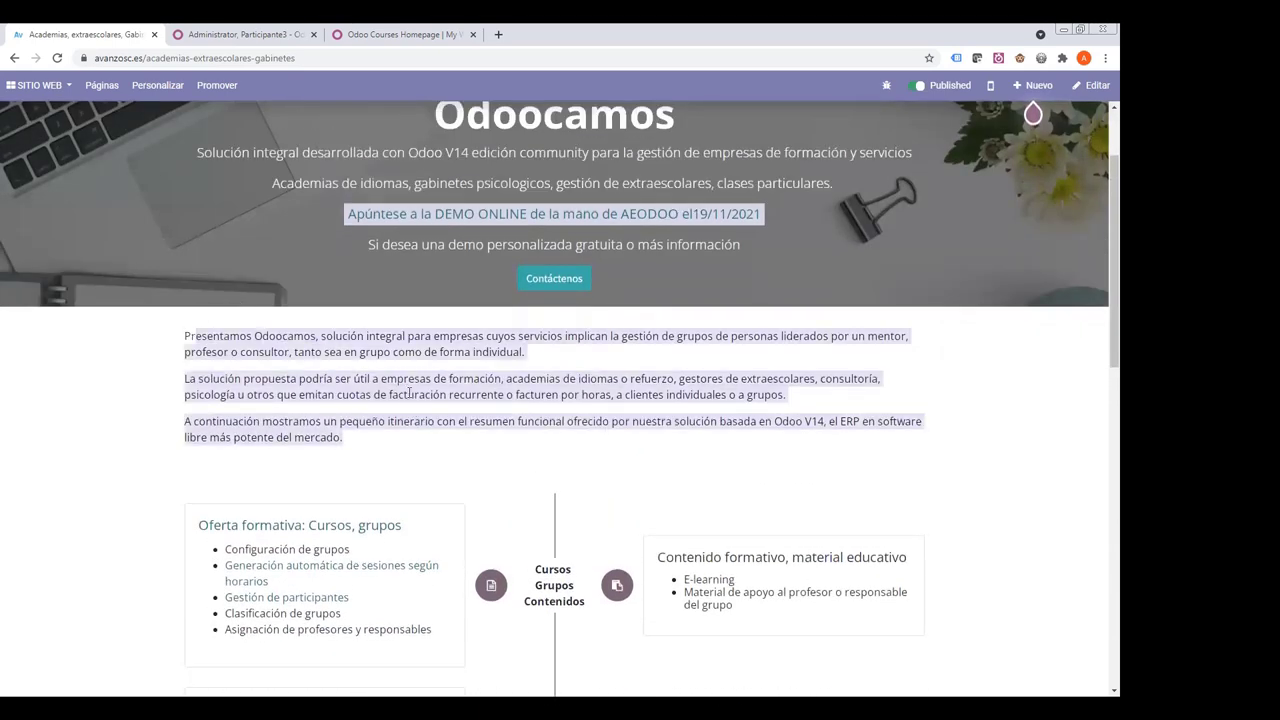
scroll(413, 384, "up", 2)
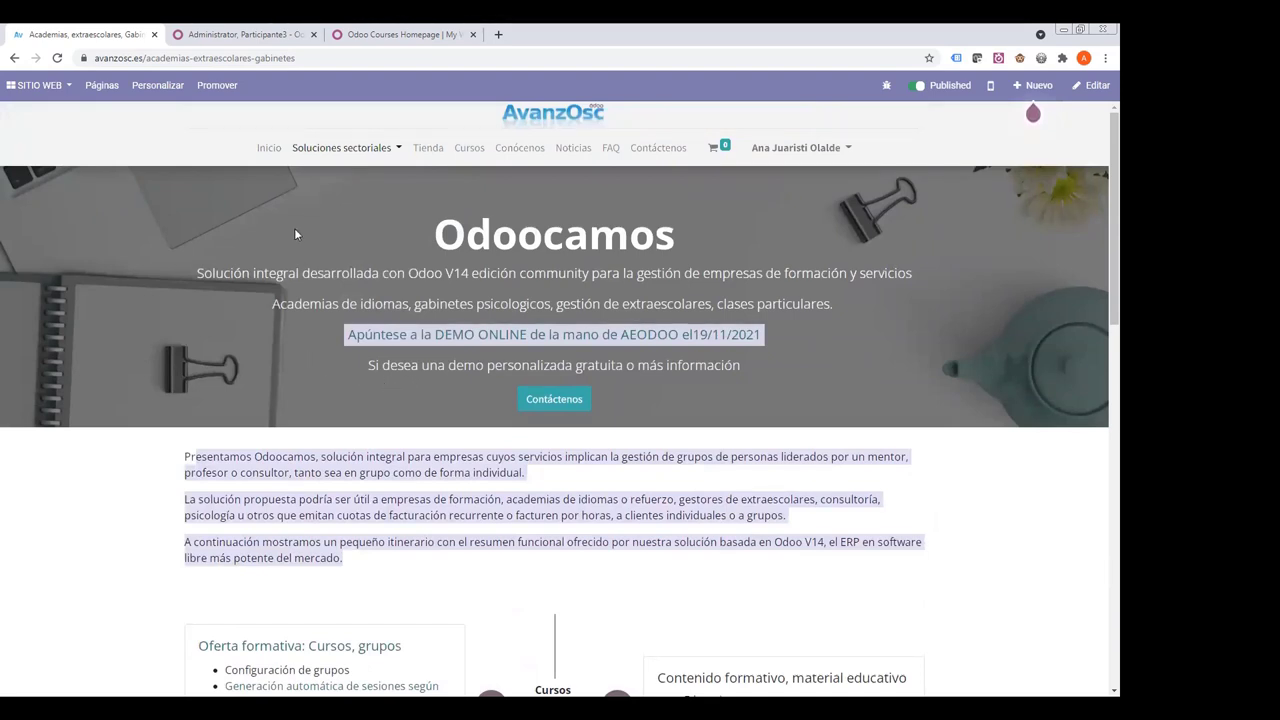
- Review the solution itinerary, then highlight the Odoocamos banner description lines
scroll(417, 278, "down", 3)
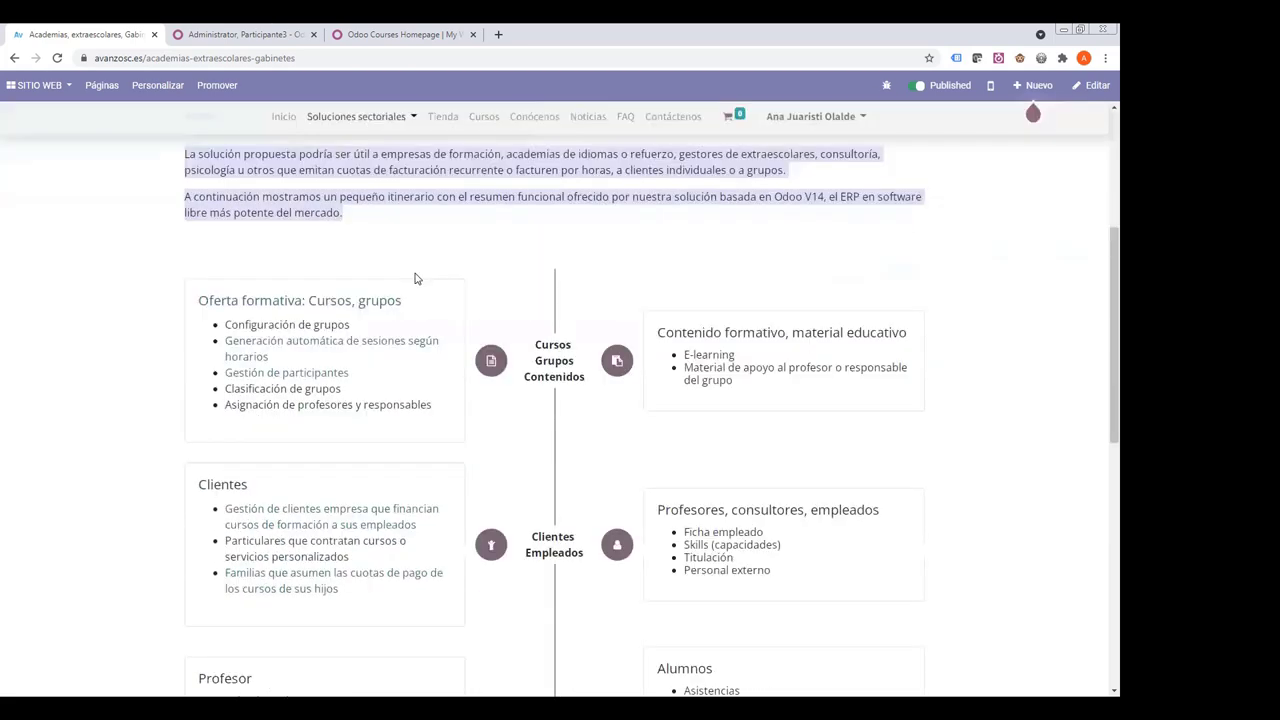
scroll(417, 278, "down", 3)
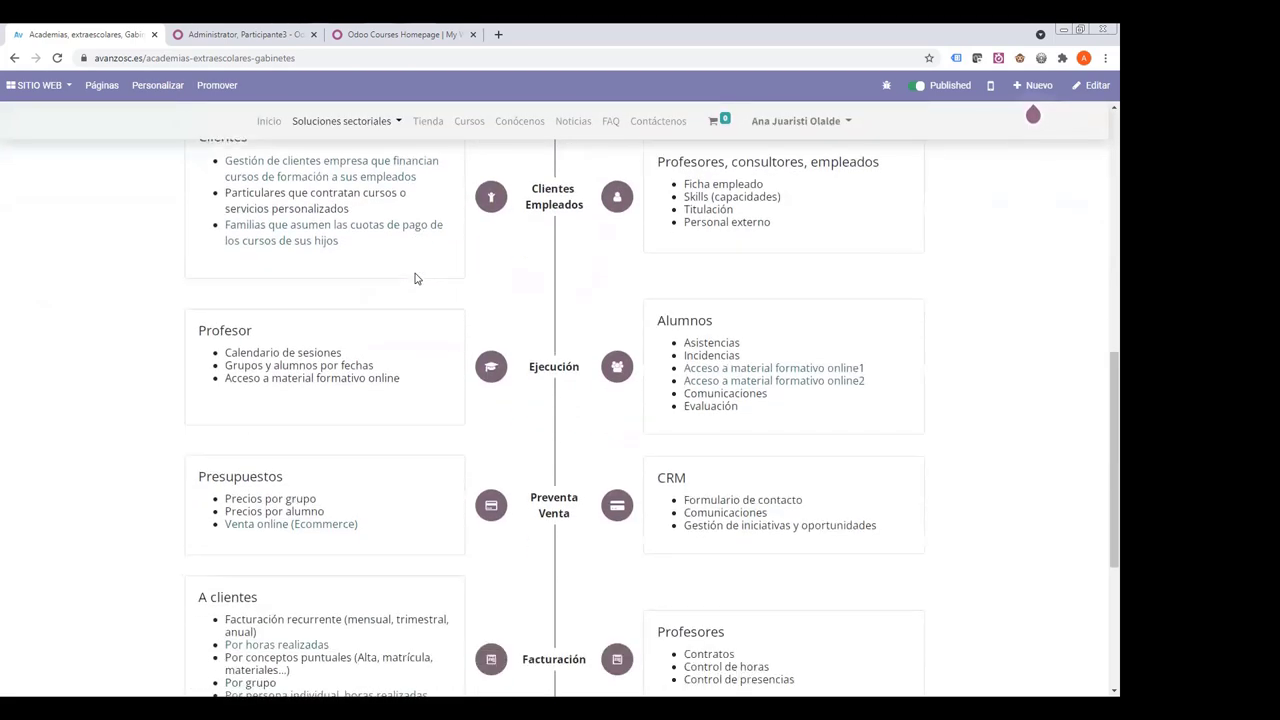
scroll(417, 278, "down", 2)
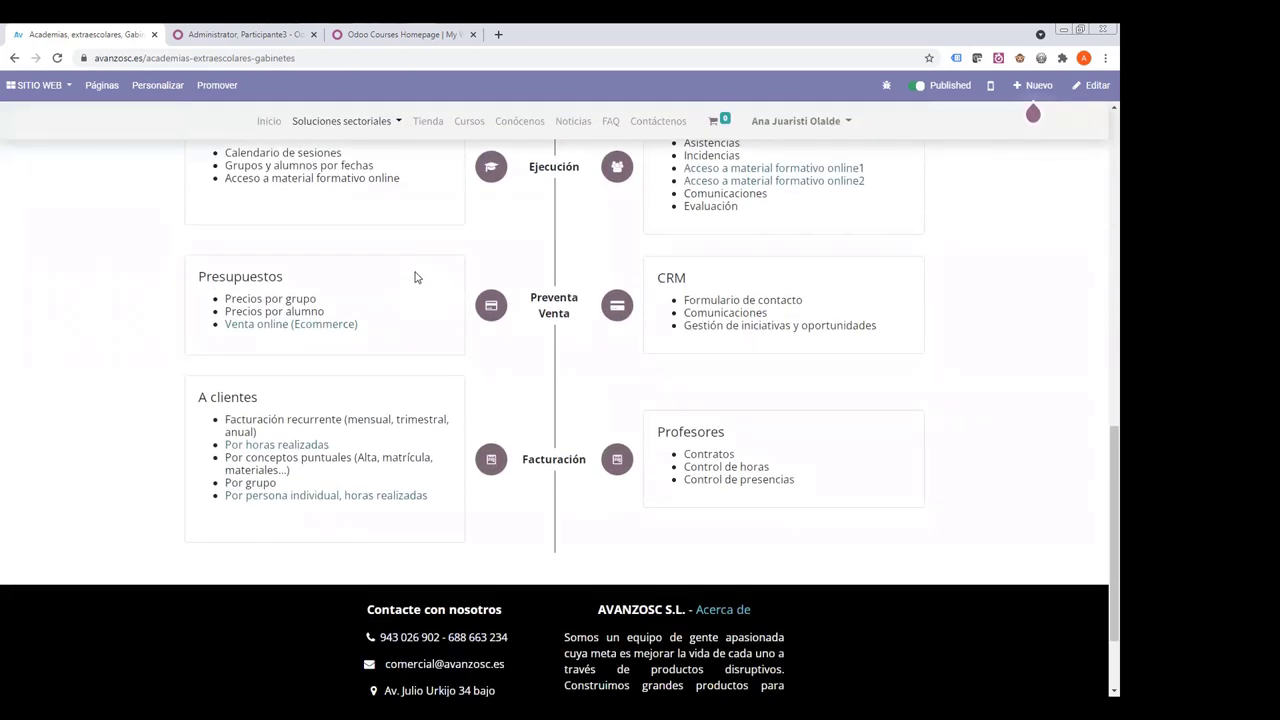
scroll(417, 278, "up", 5)
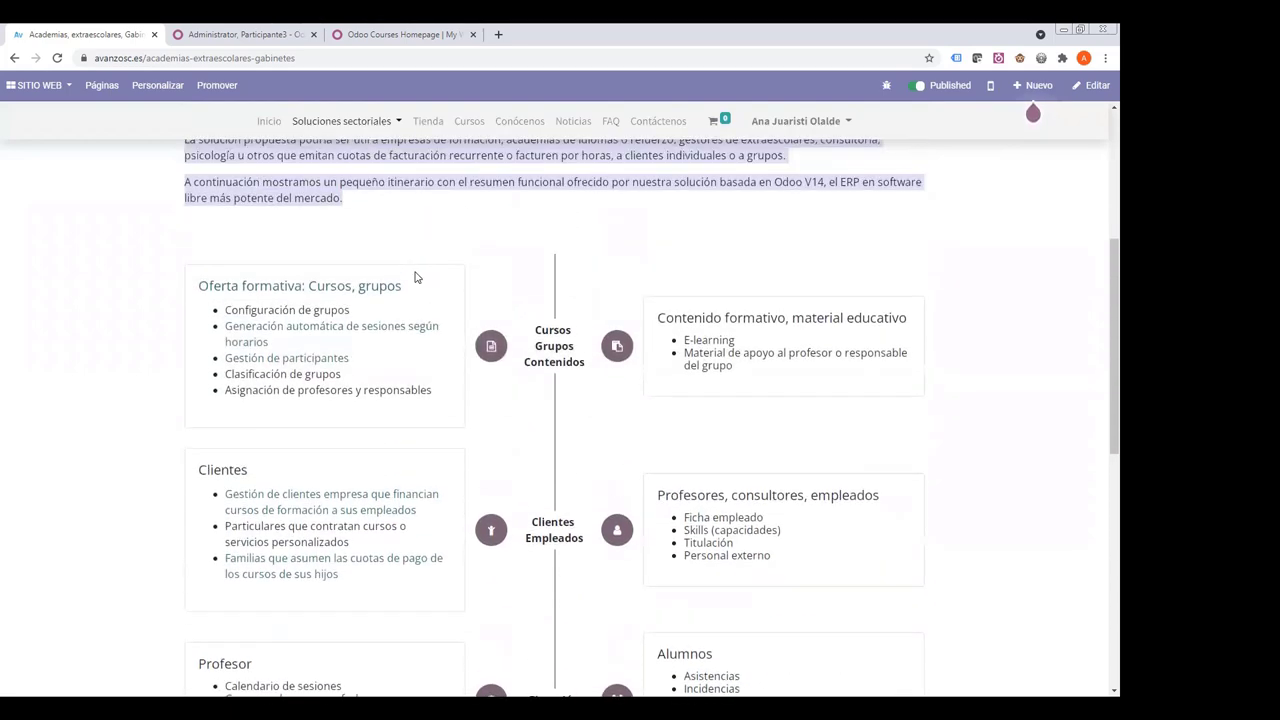
scroll(417, 278, "up", 4)
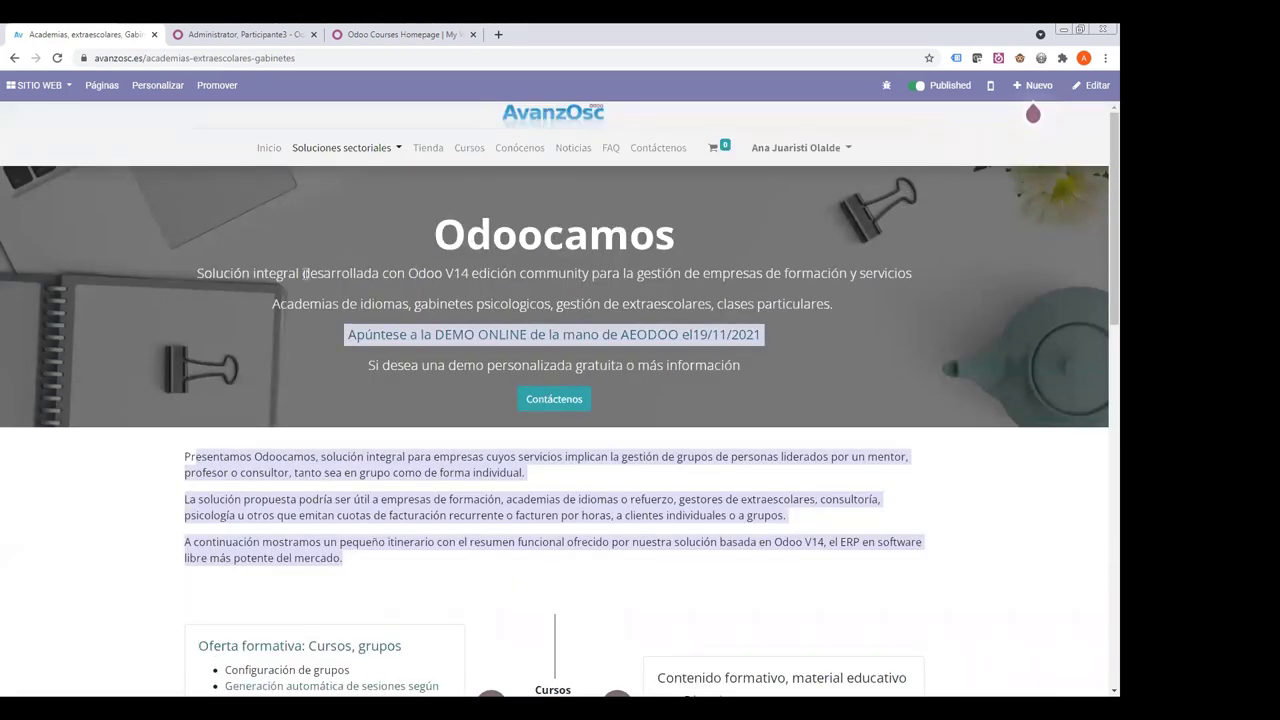
left_click_drag(305, 273, 834, 304)
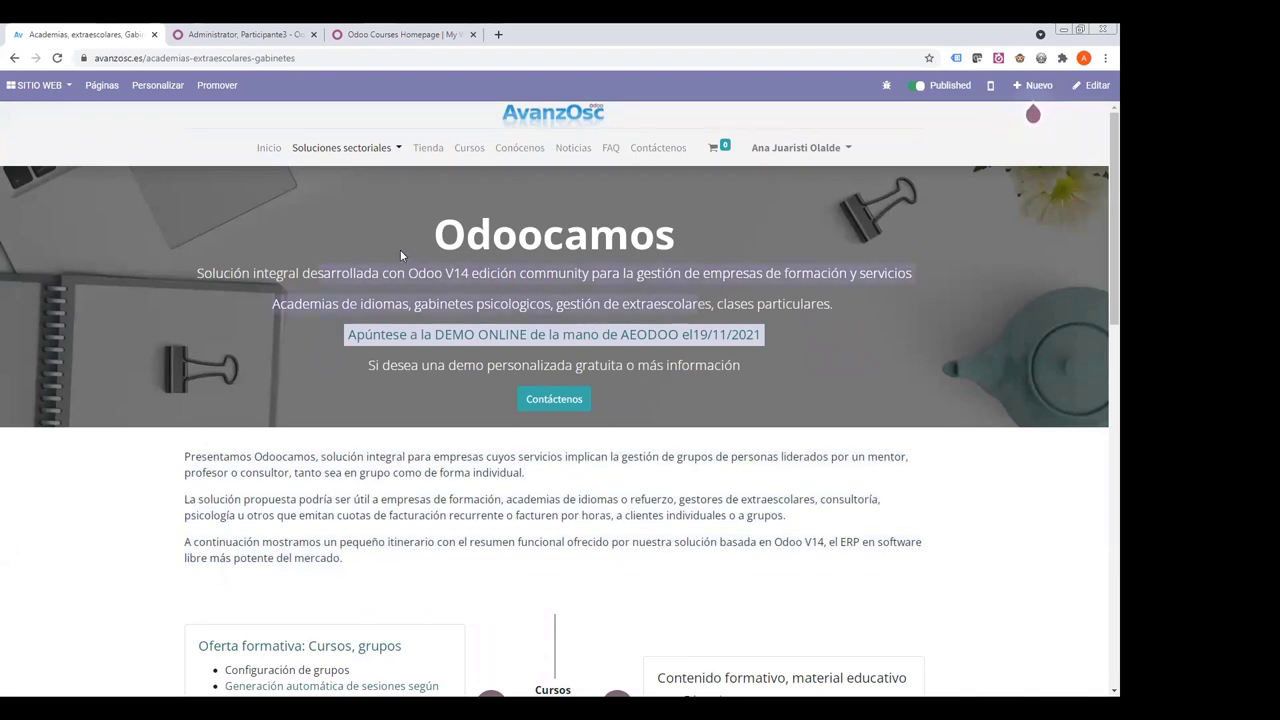